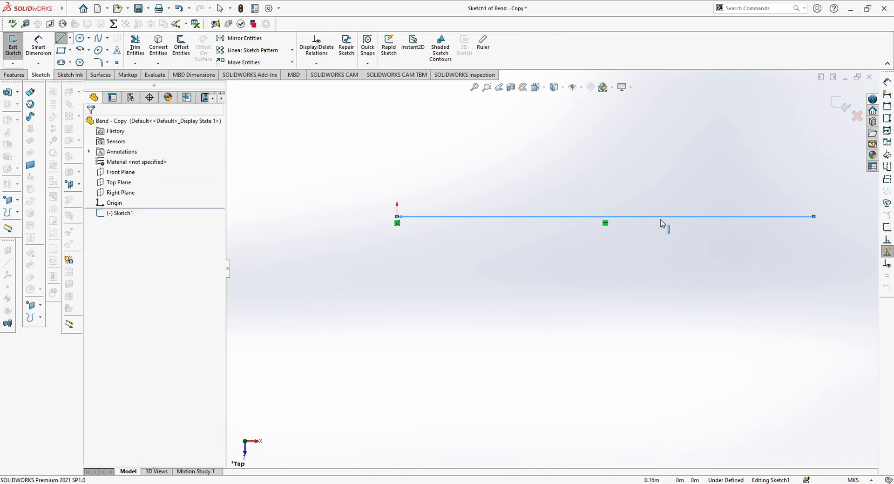
- Check the pipe diameter on the PowerPoint slide, then set the horizontal line's length to 0.5 m in SOLIDWORKS
left_click(641, 219)
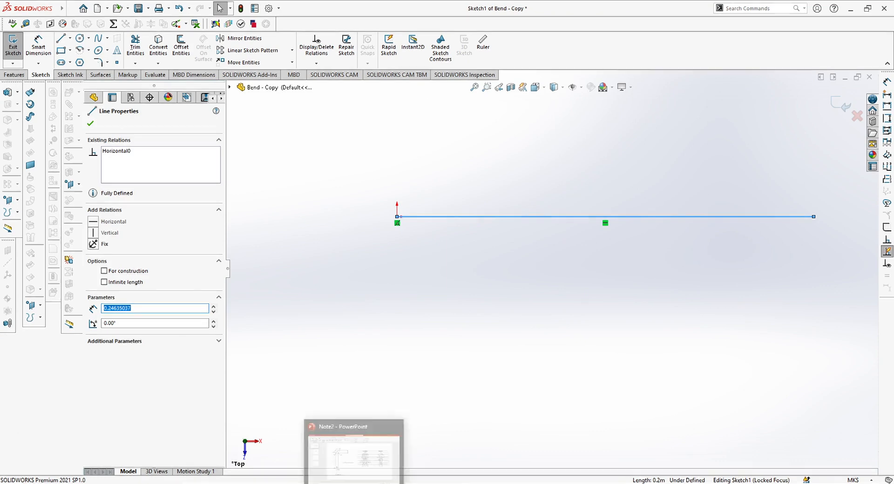
left_click(346, 417)
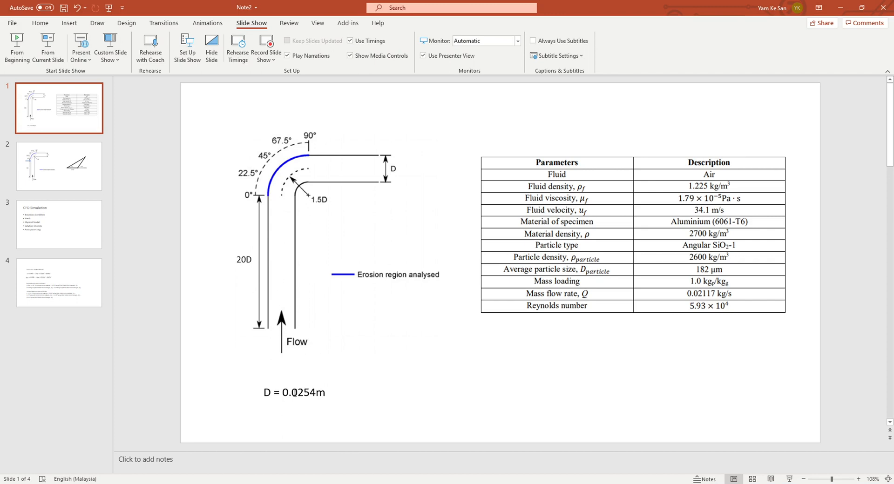
key("alt+Tab")
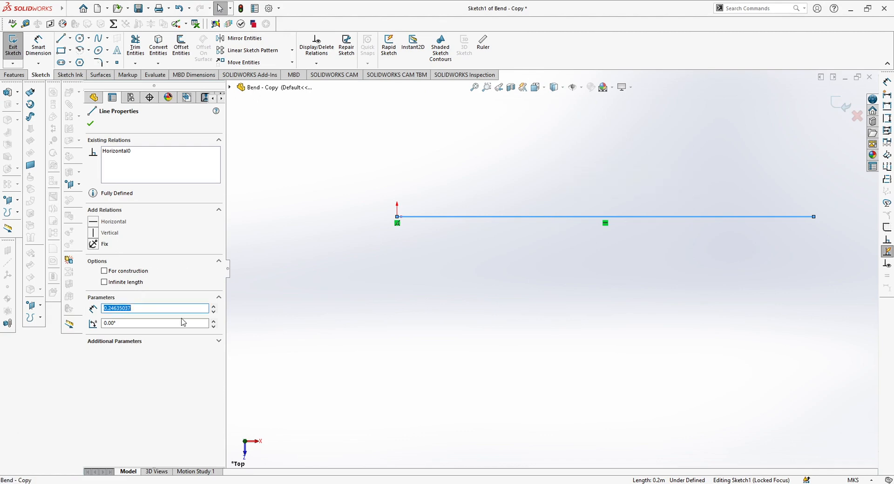
type("0.5")
key("Return")
scroll(636, 272, "up", 4)
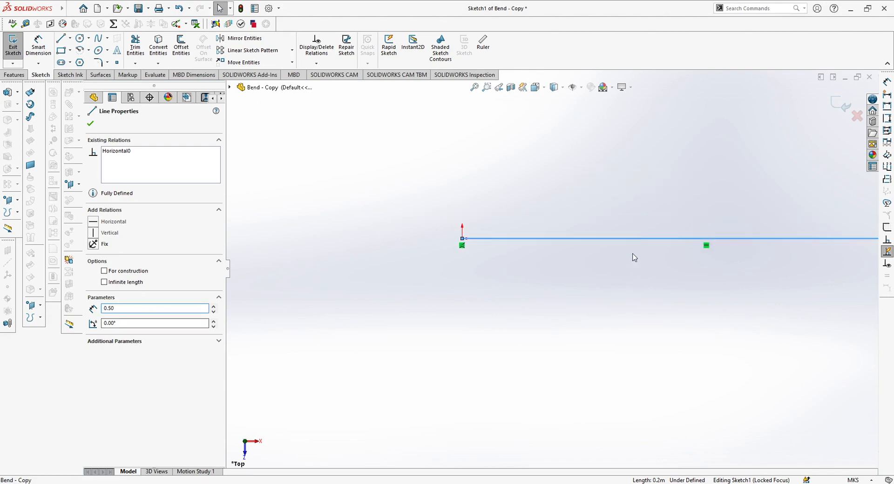
middle_click_drag(685, 245, 507, 199, "ctrl")
scroll(540, 213, "down", 2)
scroll(536, 215, "up", 1)
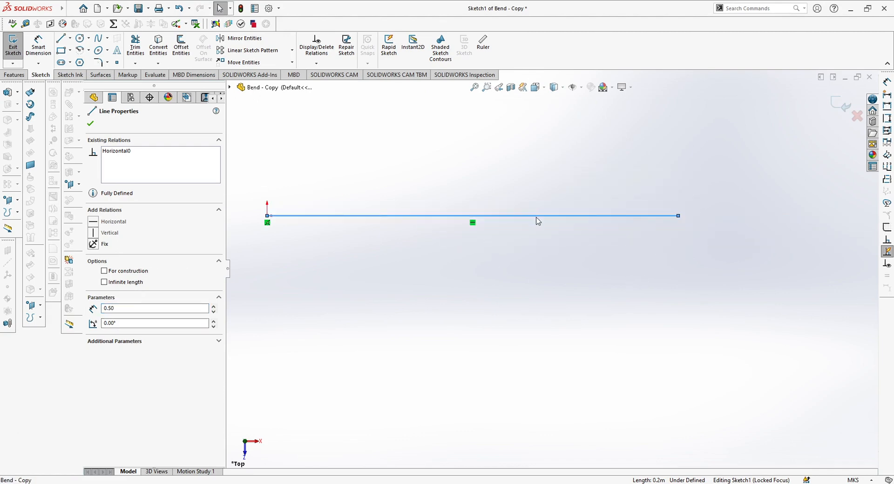
- Switch to PowerPoint and examine the bend radius and pipe diameter on the flow diagram slide, then return to SOLIDWORKS
key("alt+Tab")
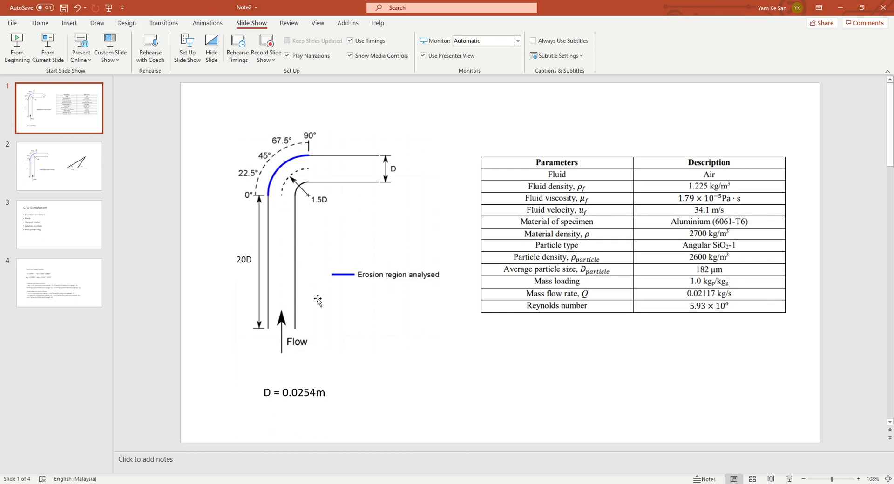
left_click(296, 382)
left_click_drag(297, 382, 283, 383)
left_click(359, 355)
left_click(490, 349)
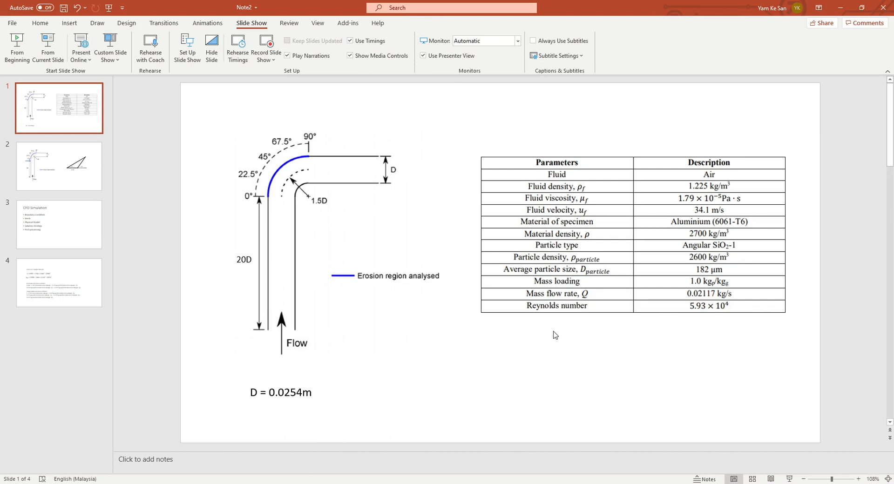
key("alt+Tab")
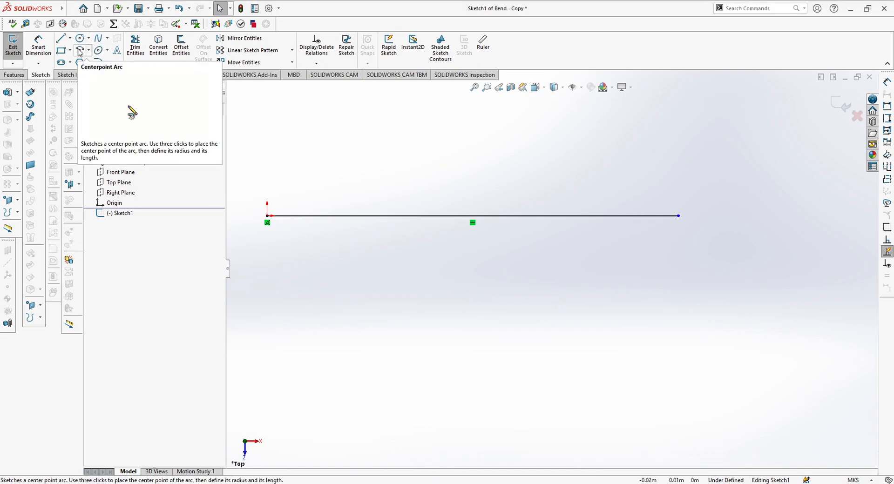
left_click(77, 56)
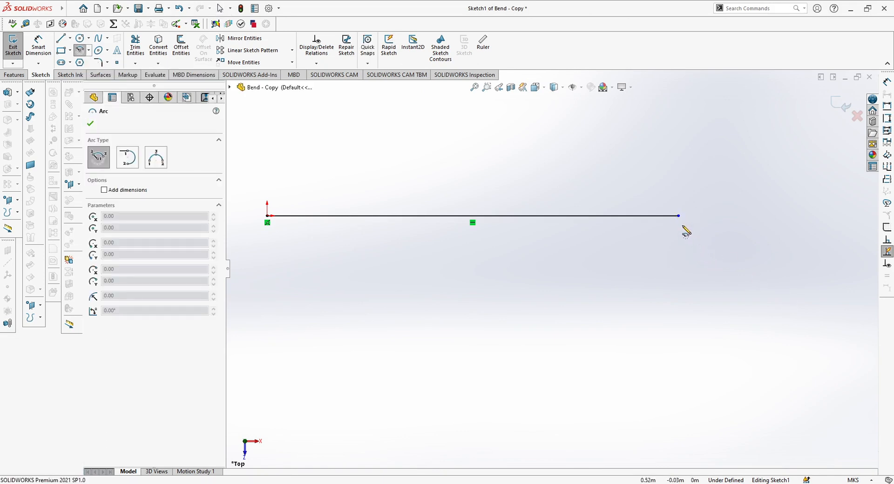
left_click(678, 275)
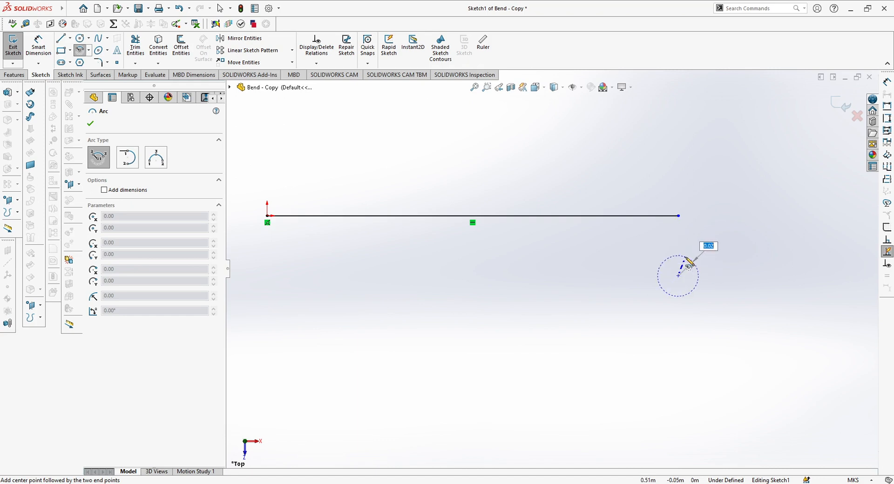
key("Escape")
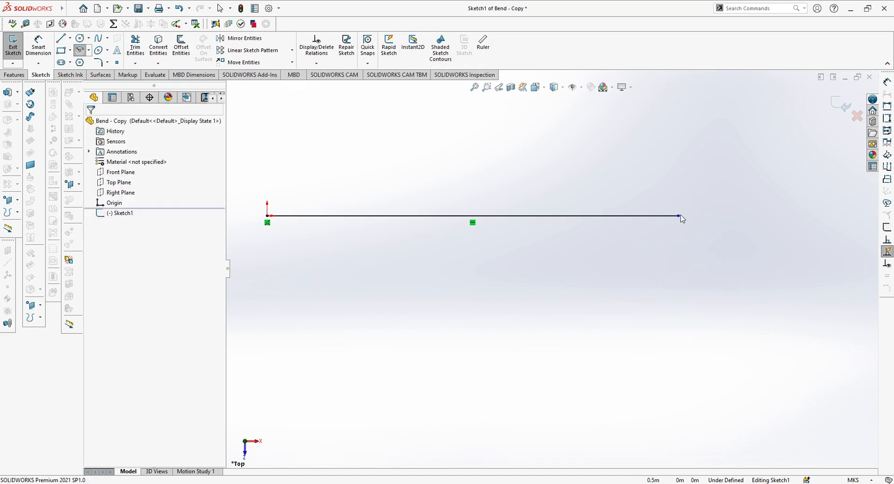
- Sketch a 90° centerpoint arc starting at the line's free end, with its centre about 0.064 m below the line
left_click(79, 50)
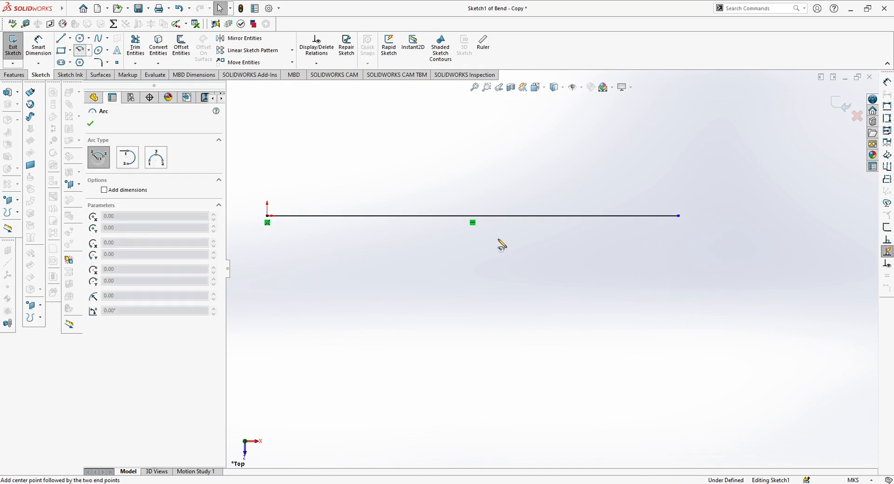
left_click(677, 269)
left_click(678, 215)
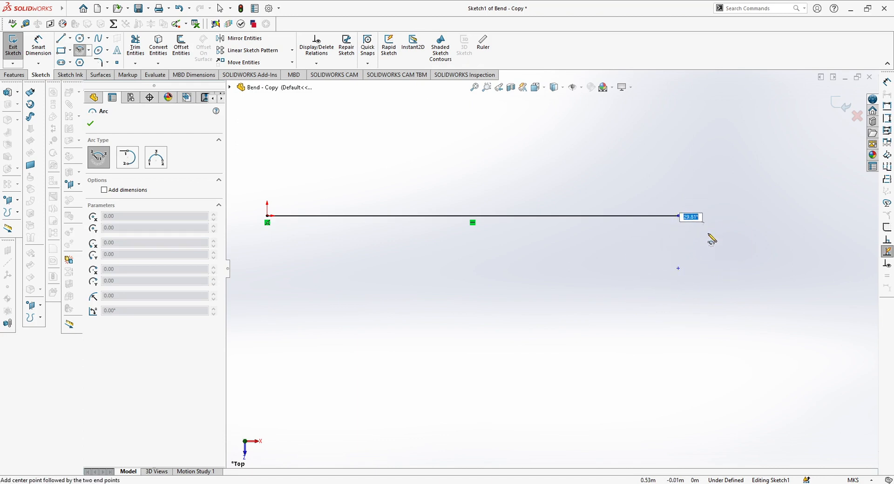
left_click(733, 273)
key("Escape")
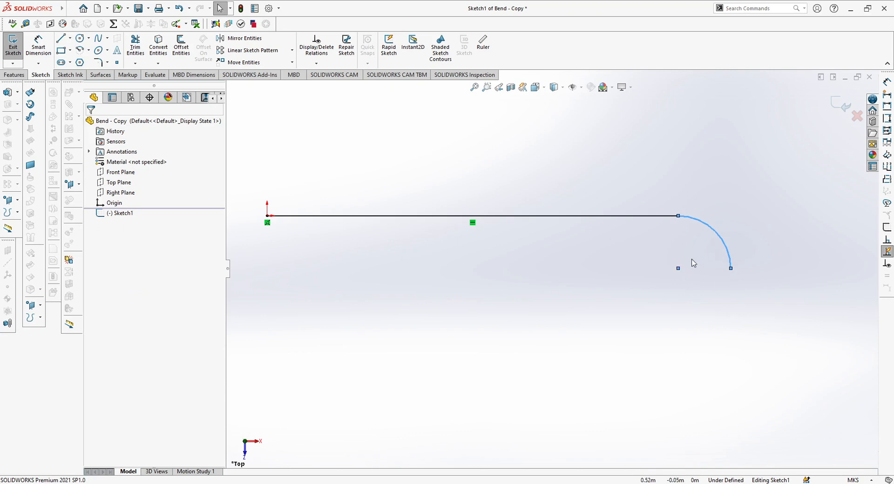
- Try to set the Y coordinate of the arc's centre point to -0.0381
left_click(678, 269)
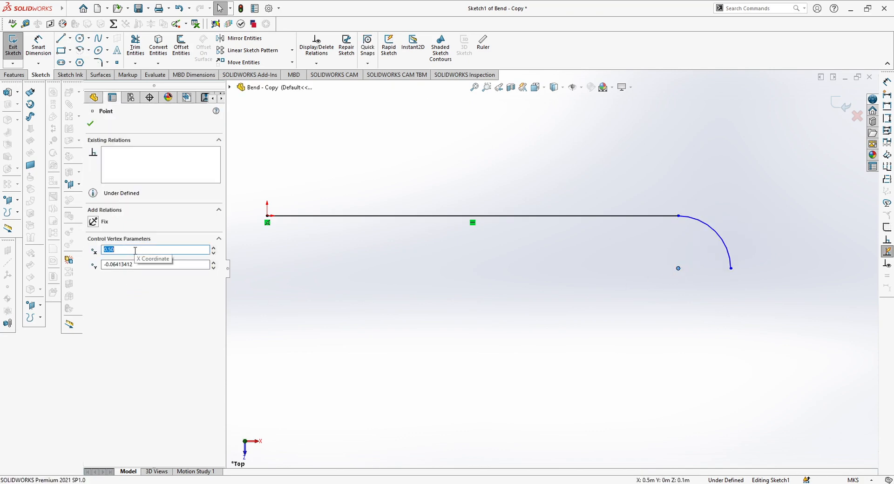
left_click(197, 266)
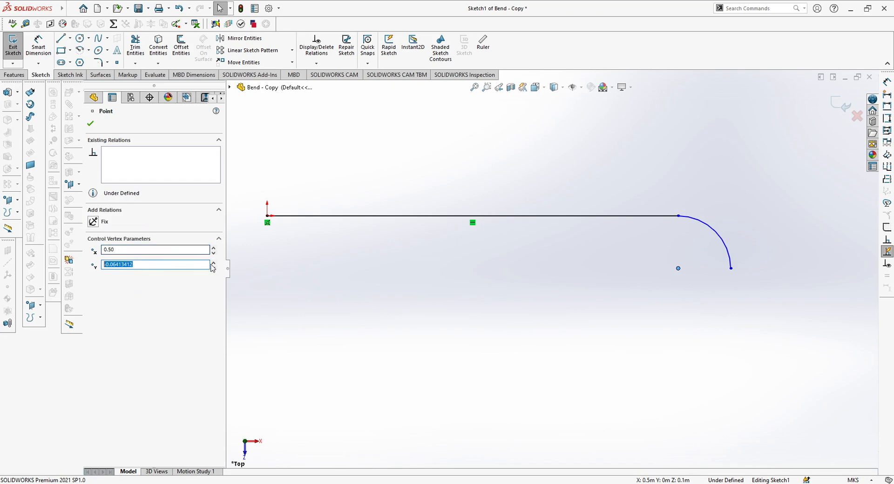
left_click_drag(121, 265, 178, 269)
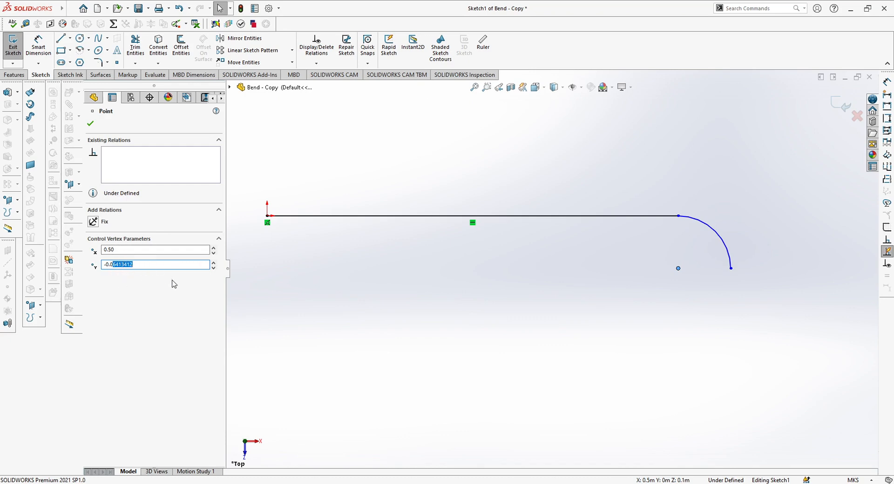
type("3")
type("81")
key("Return")
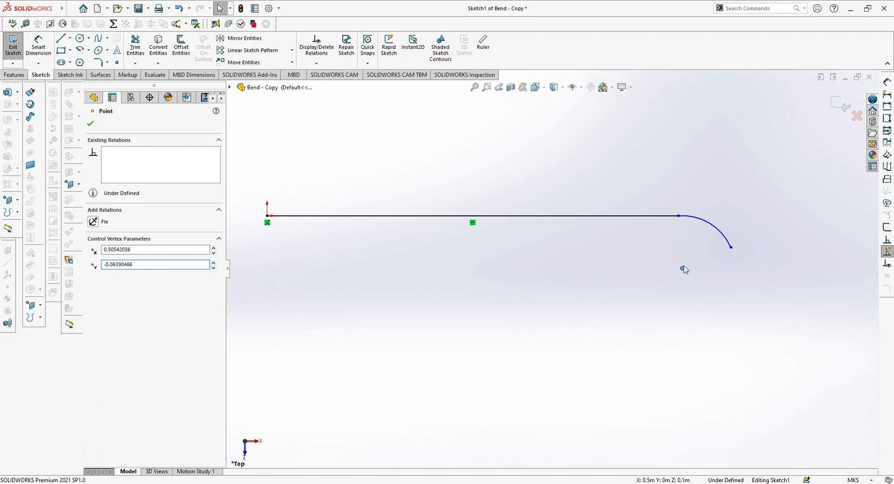
- Shift the arc's centre point slightly, then delete the arc from the sketch
left_click(716, 231)
left_click_drag(680, 259, 681, 263)
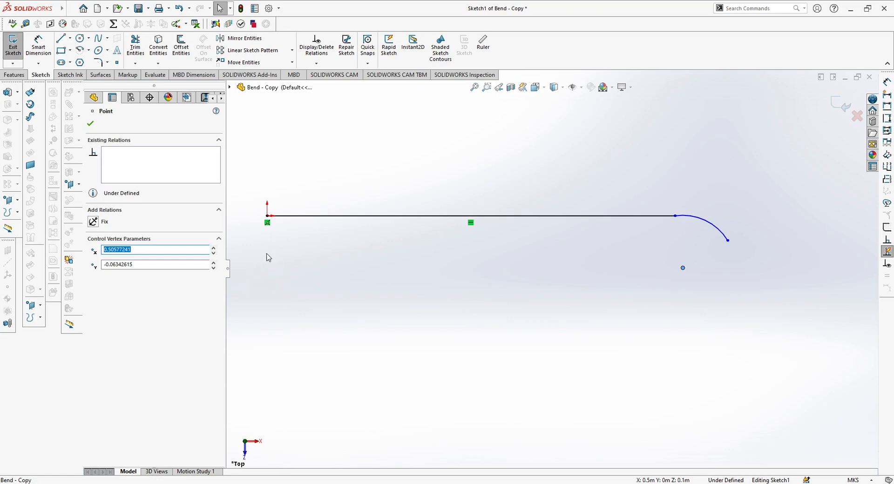
key("Delete")
left_click(503, 248)
left_click(710, 229)
key("Delete")
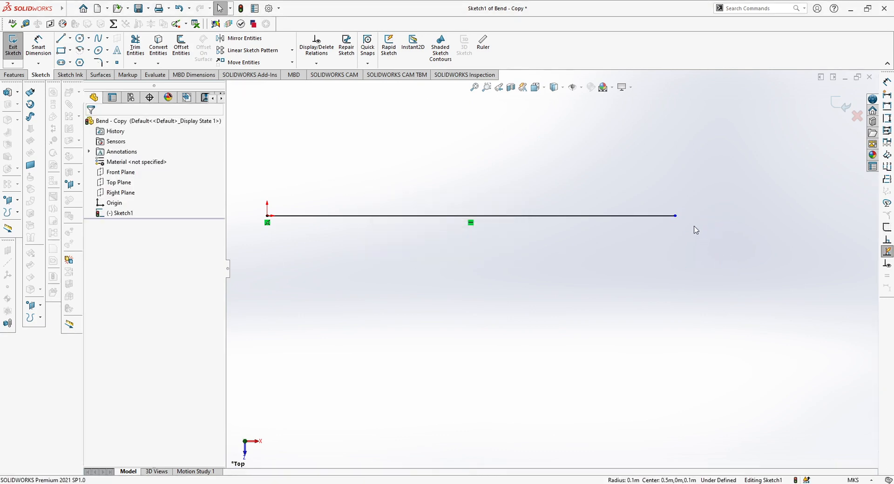
- Try to draw a centerpoint arc centred on the line's free end with a radius of 0.0381 m
left_click(80, 50)
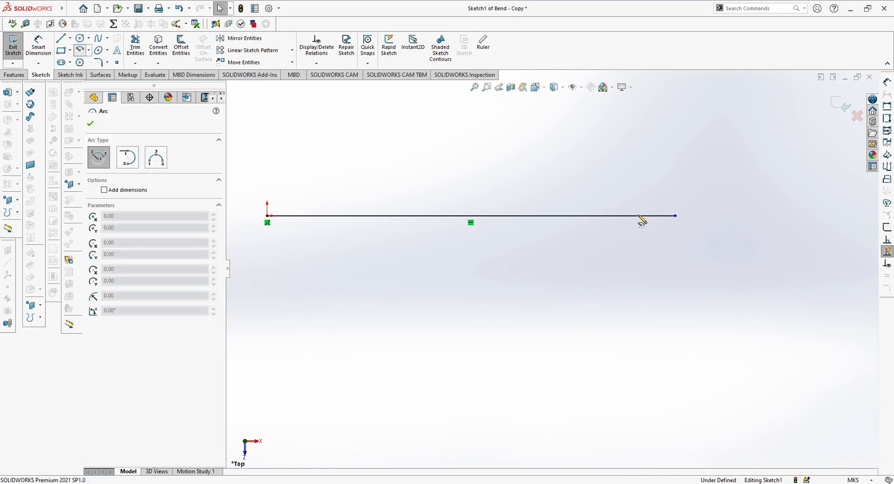
left_click(675, 216)
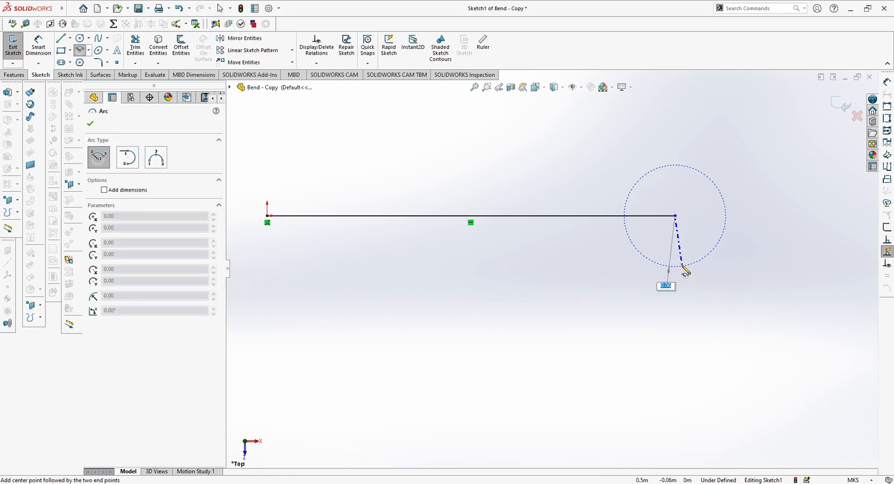
type("0.0")
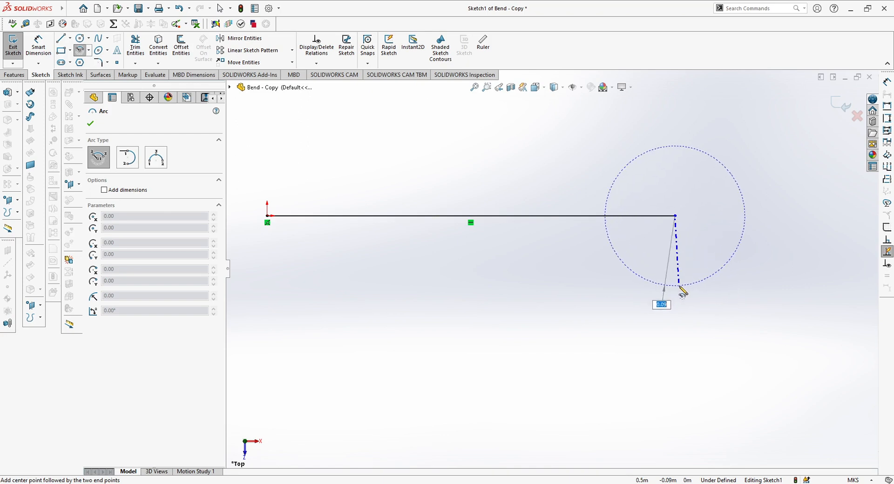
type("0.0381")
key("Return")
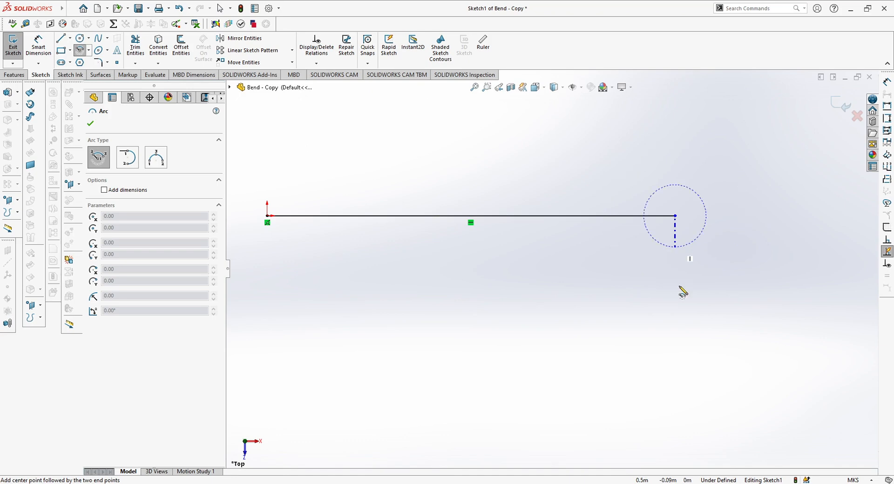
left_click(676, 217)
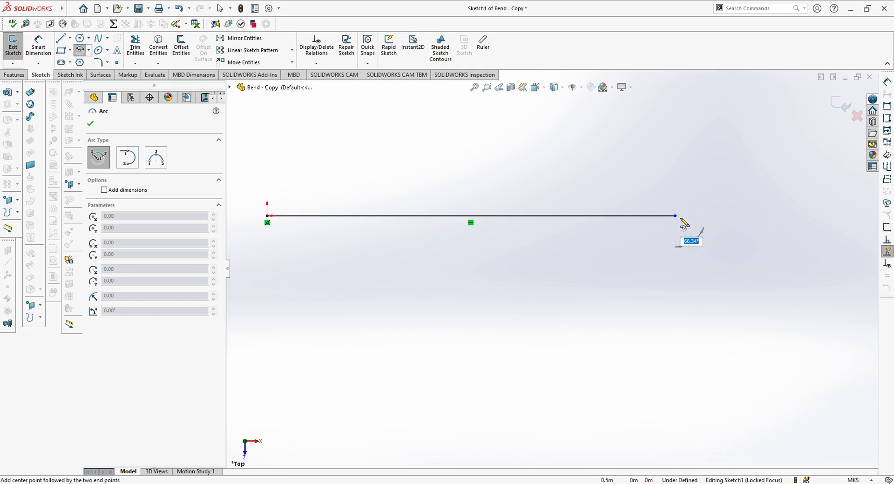
key("Escape")
- Try to delete the endpoint at the line's free end
left_click(676, 219)
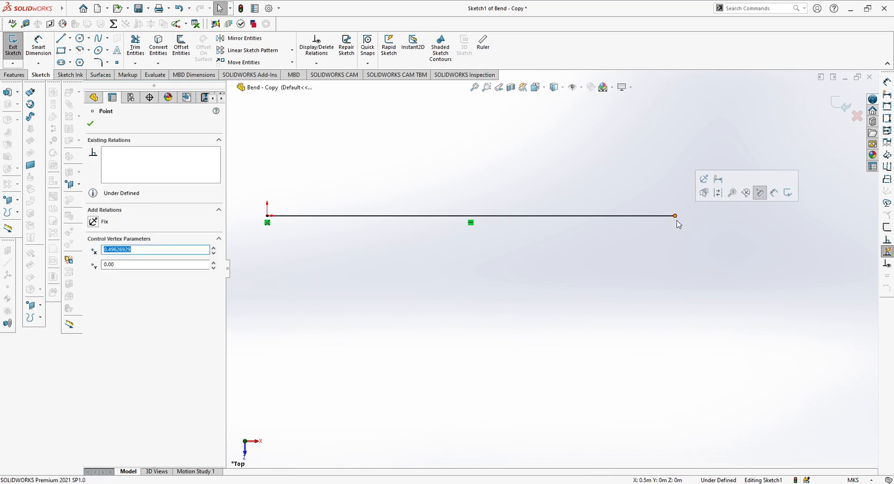
key("Delete")
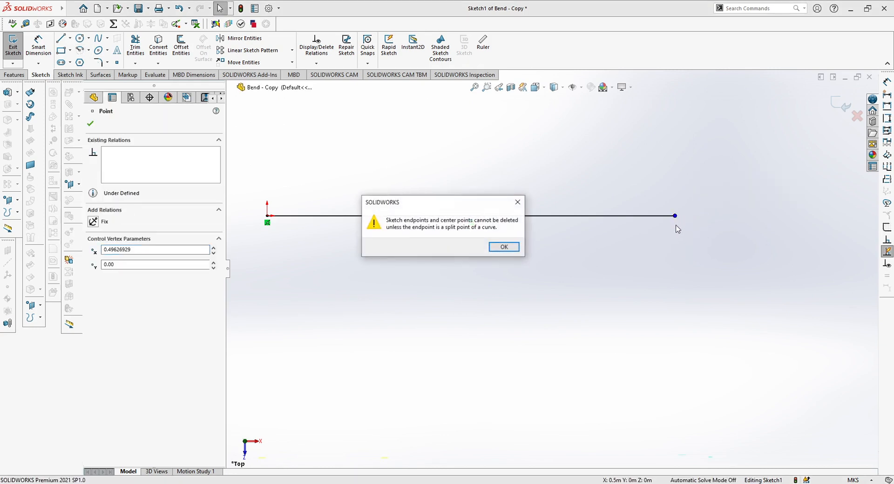
left_click(505, 247)
key("Escape")
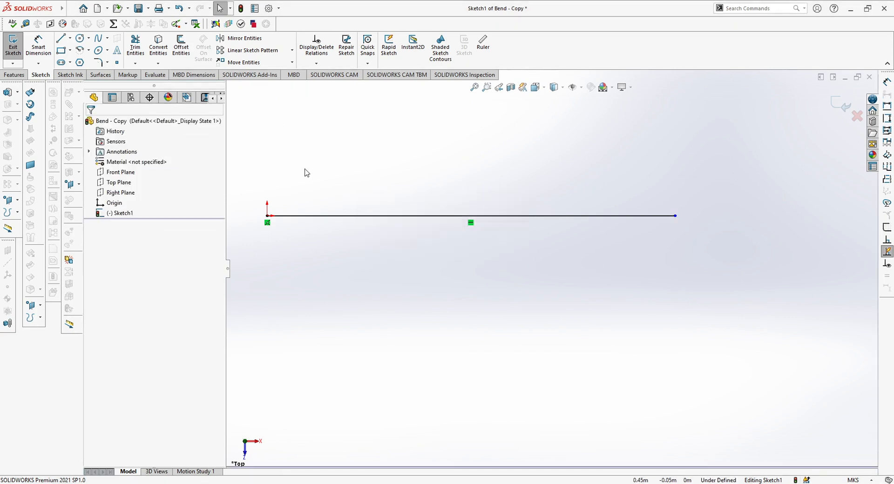
left_click(79, 50)
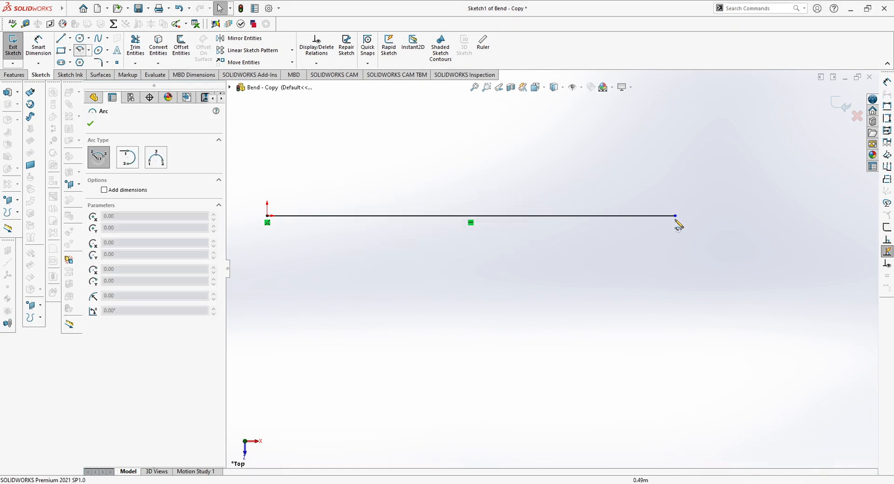
left_click(675, 269)
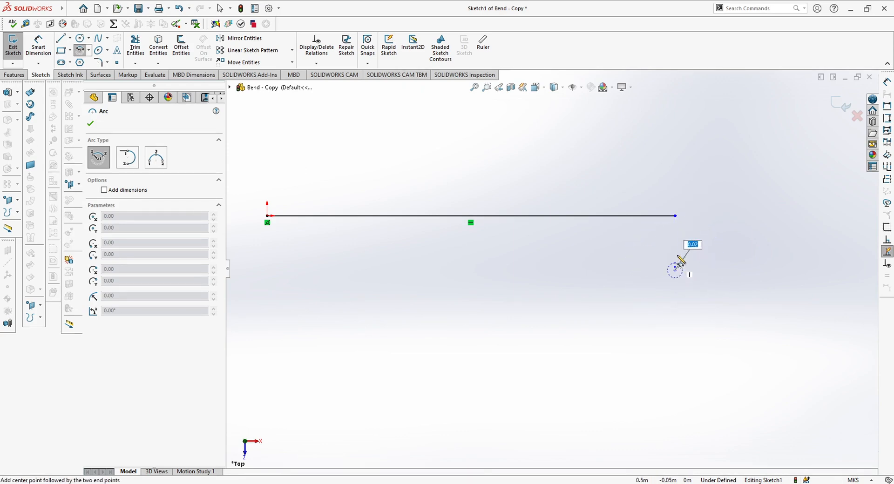
key("Escape")
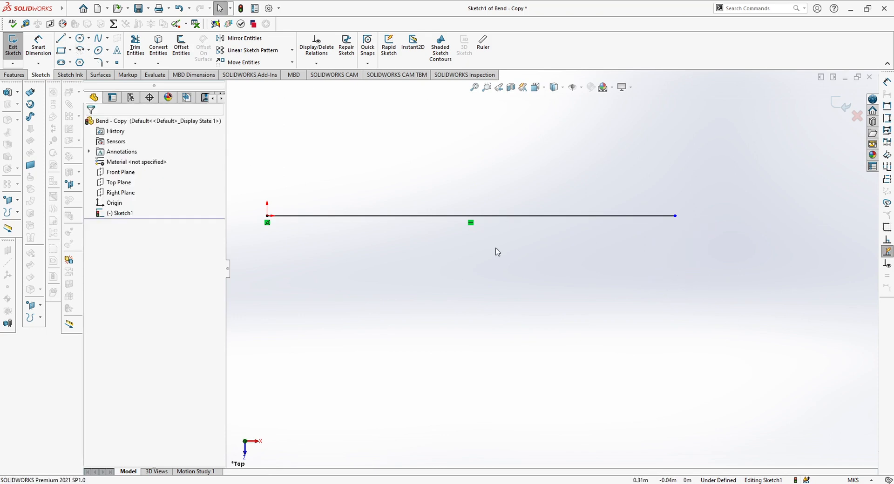
- Sketch a 90° centerpoint arc just below the line's free end, centred about 0.063 m beneath it, and select its centre point
left_click(80, 51)
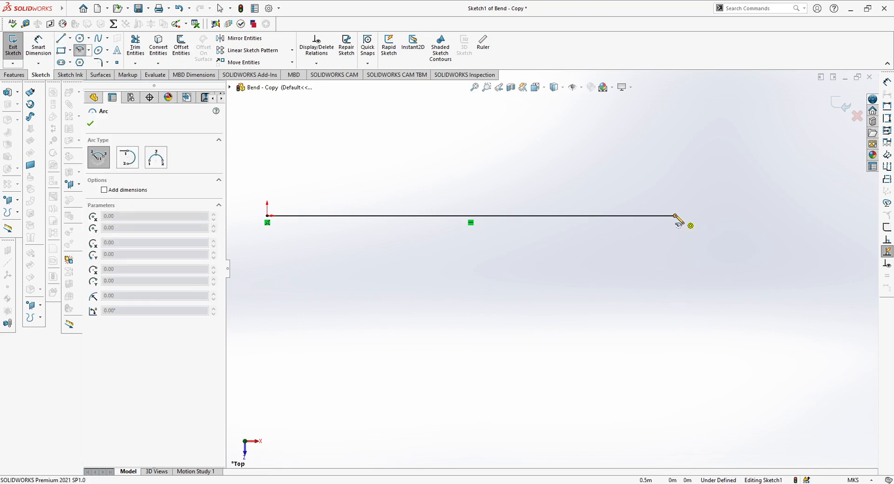
left_click(676, 267)
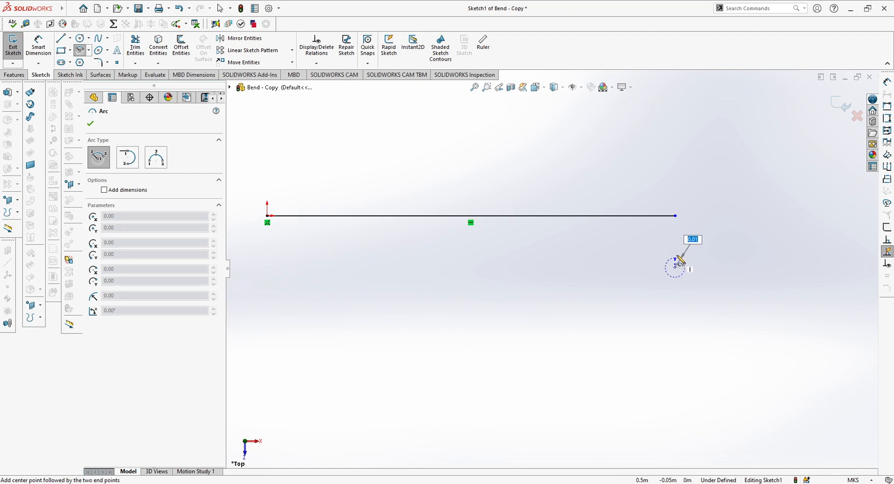
left_click(677, 224)
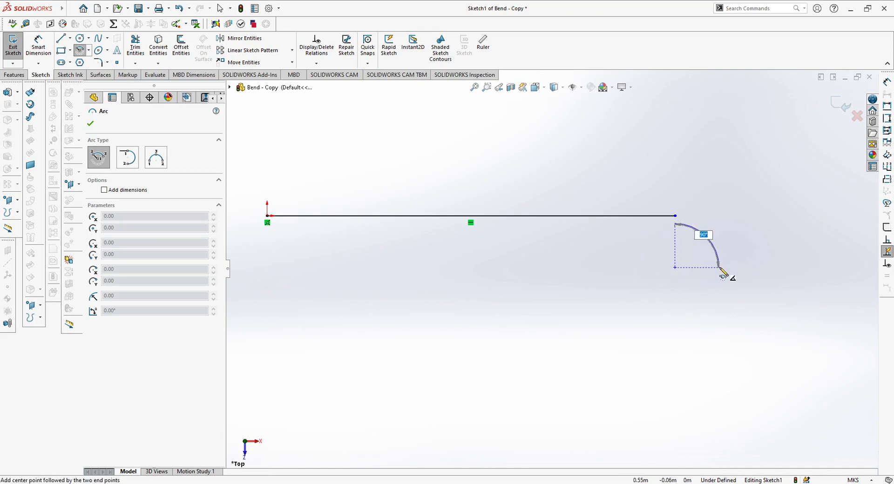
left_click(720, 268)
key("Escape")
left_click(675, 267)
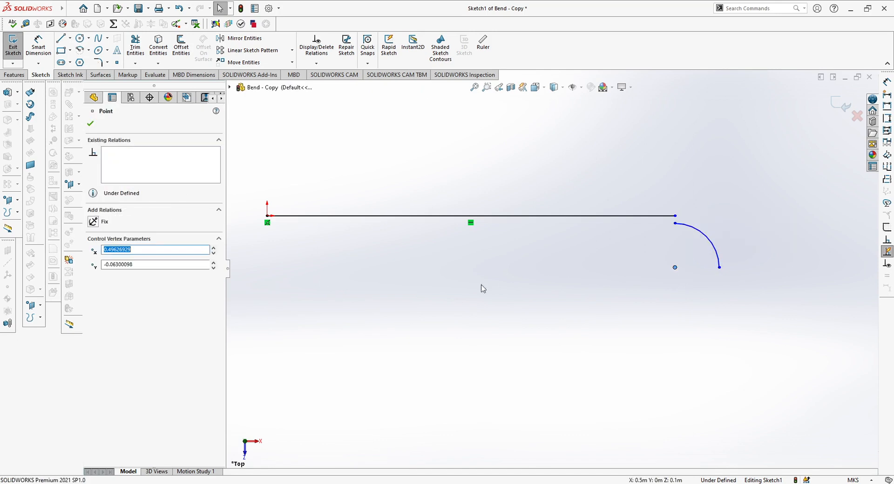
left_click(111, 265)
double_click(122, 264)
key("BackSpace")
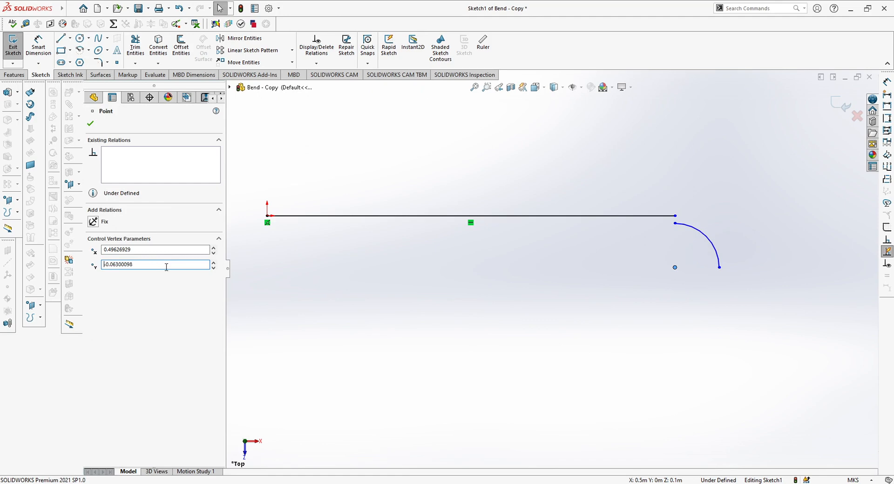
left_click(450, 306)
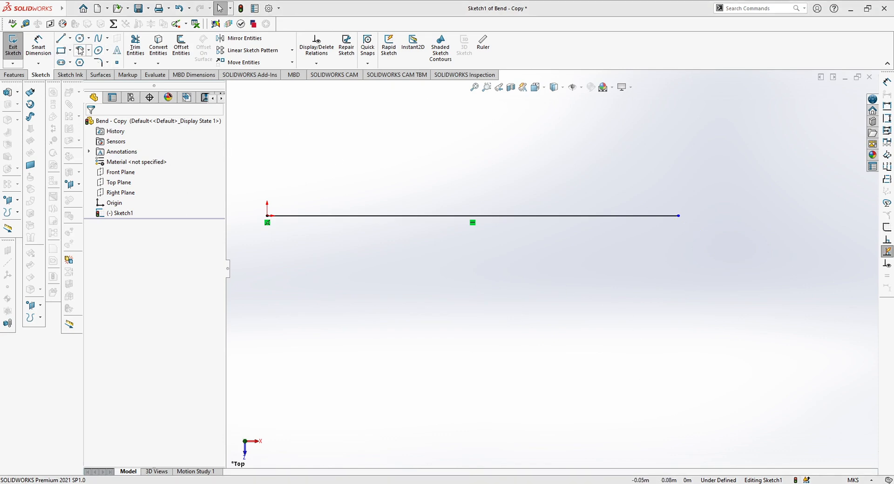
- Sketch a 90° centerpoint arc of about 0.05 m radius curving downward from the line's free end, centred directly below that endpoint
left_click(80, 50)
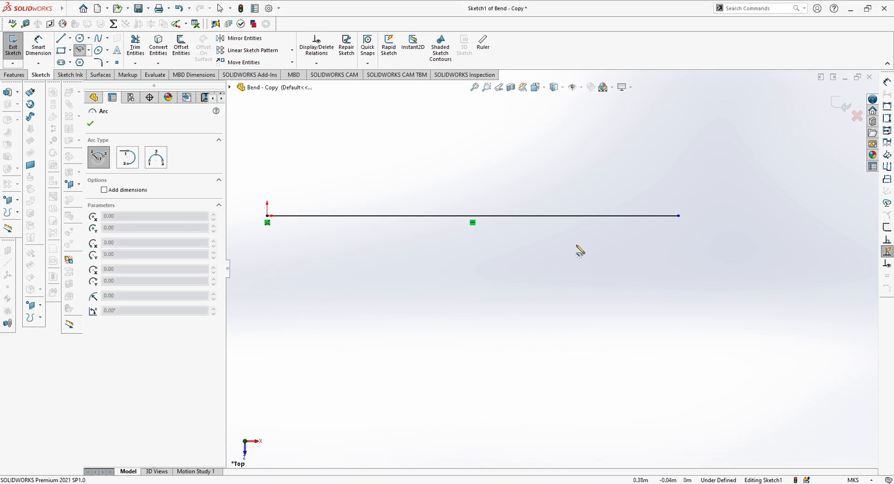
left_click(679, 257)
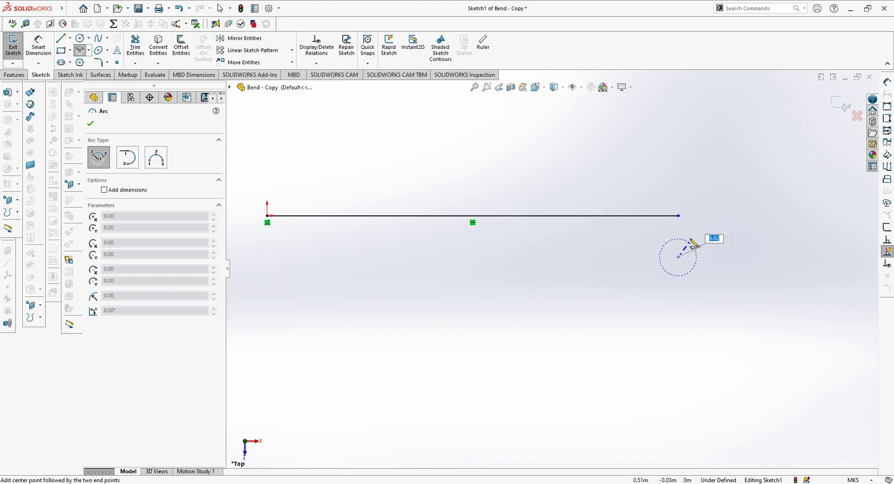
left_click(678, 215)
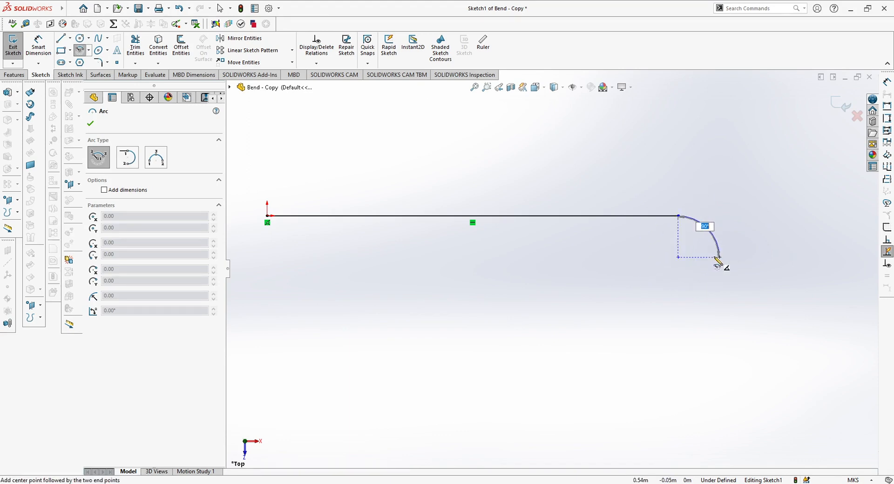
left_click(717, 261)
key("Escape")
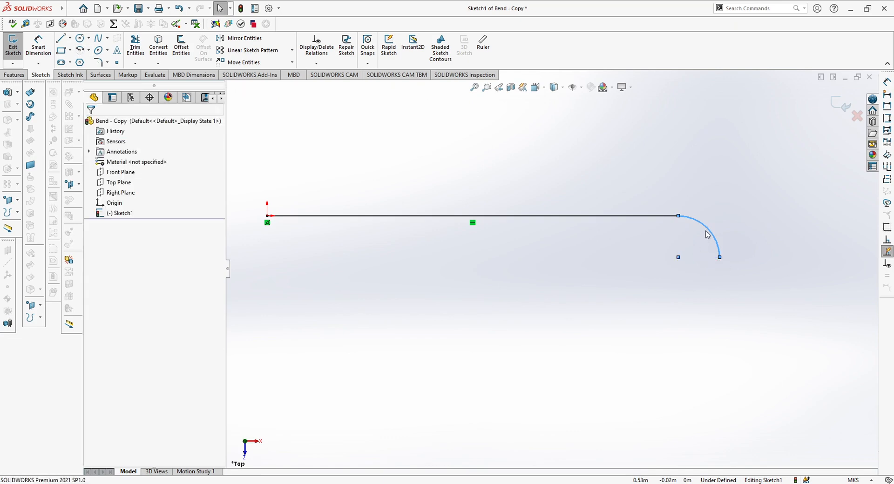
- Select the arc and try to set its centre point's Y coordinate to -0.0381 m
left_click(696, 240)
left_click(704, 229)
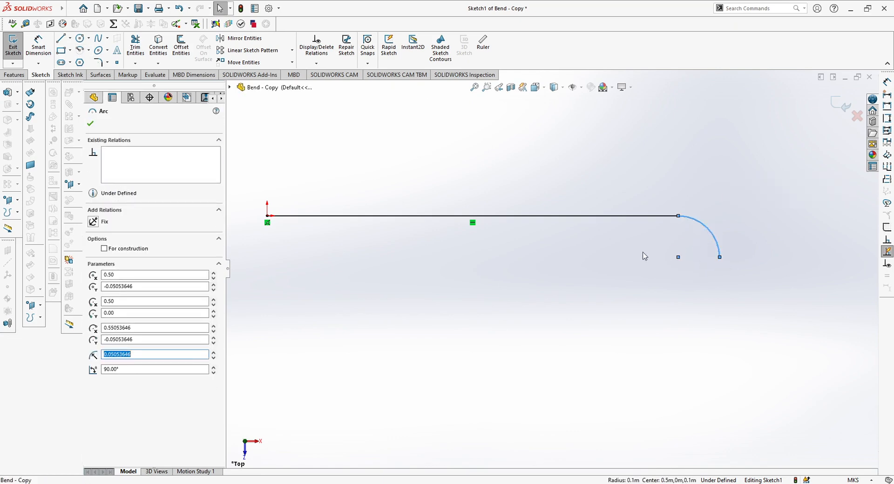
left_click(130, 274)
left_click(140, 286)
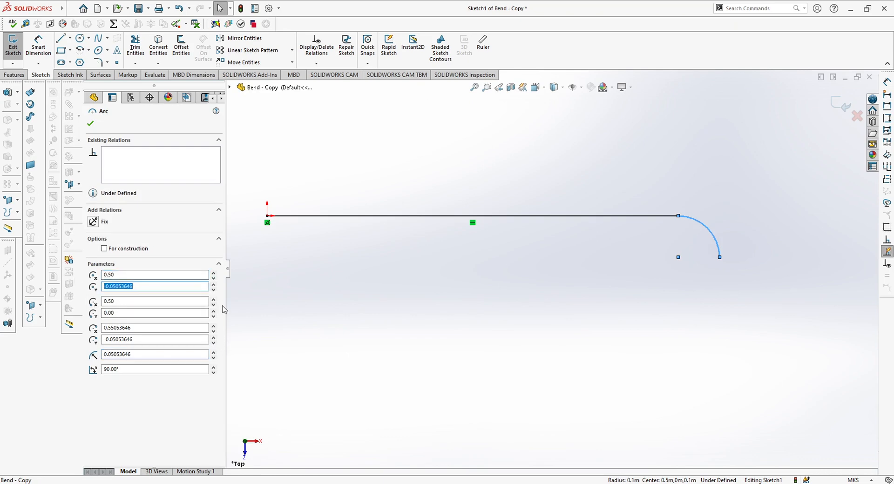
type("-0.0381")
key("Return")
- Set the arc's radius to 0.0381 m and its angle to 90°
left_click(122, 301)
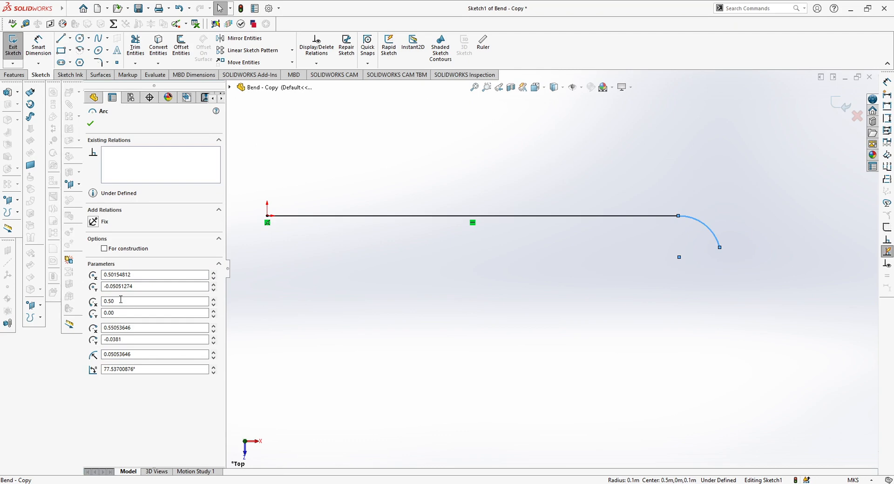
double_click(138, 327)
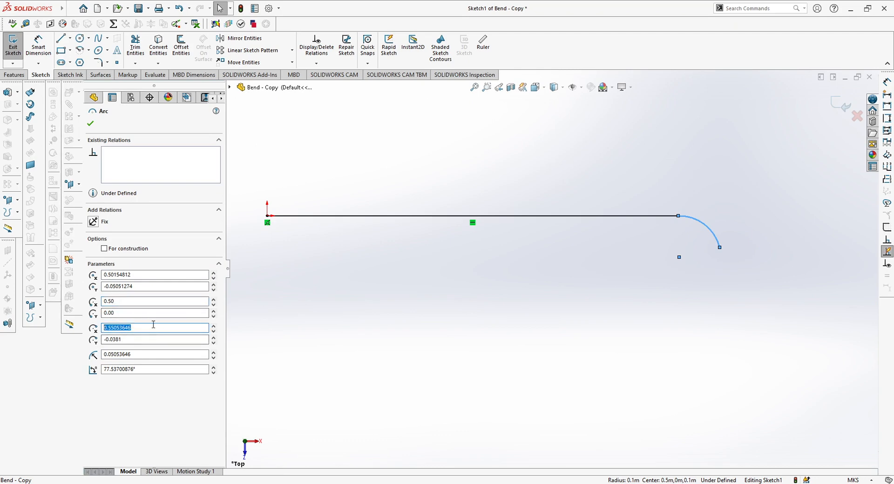
left_click(134, 340)
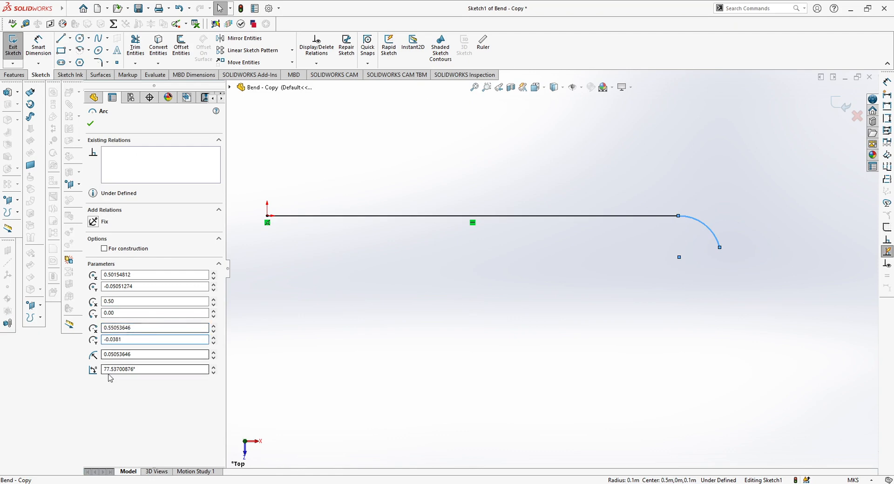
left_click(117, 353)
double_click(120, 354)
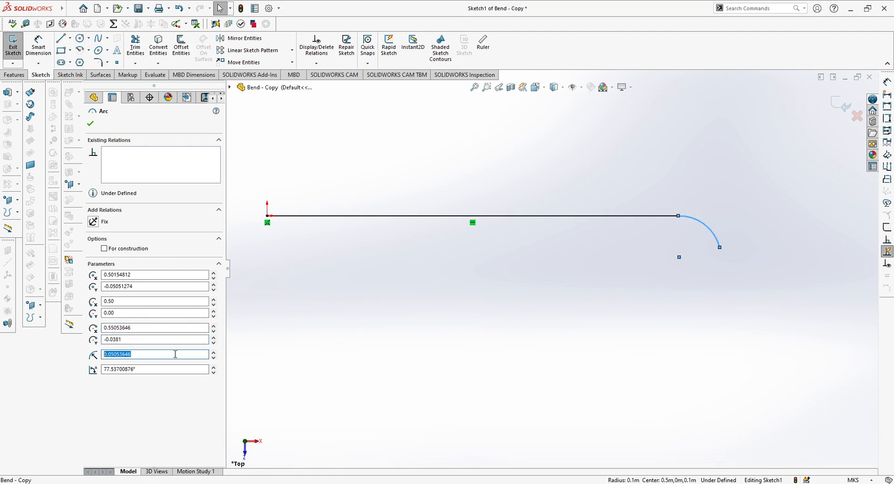
type("0.0381")
key("Tab")
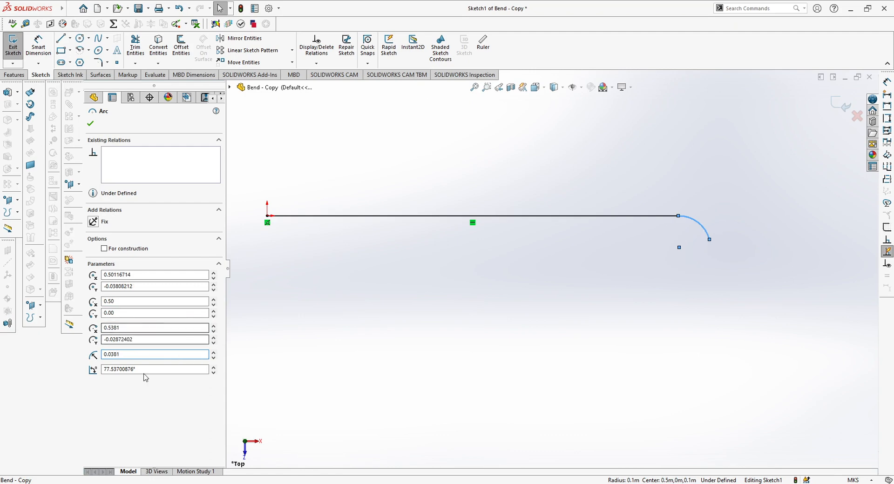
type("90")
key("Return")
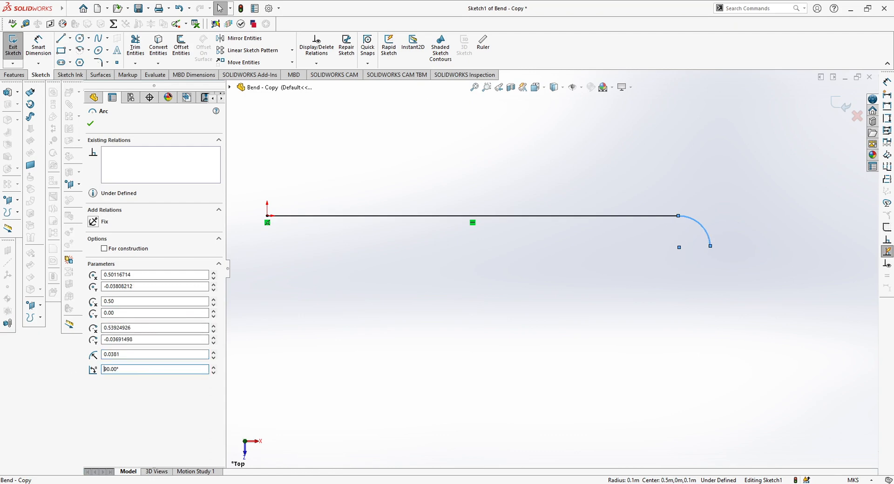
- Set the arc's centre point coordinates to X 0.5 m and Y -0.0381 m
key("shift+Tab")
key("shift+Tab")
key("shift+Tab")
key("shift+Tab")
key("shift+Tab")
key("shift+Tab")
key("shift+Tab")
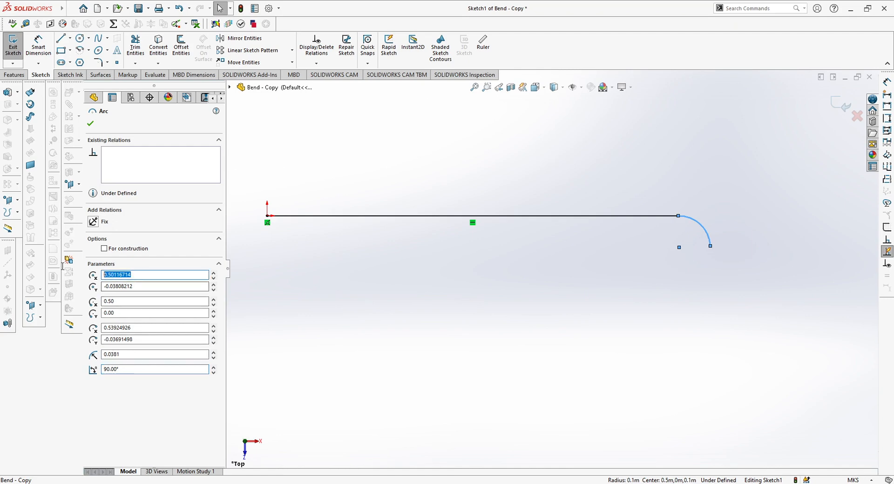
type("05")
left_click_drag(121, 276, 78, 278)
type("0.5")
key("Return")
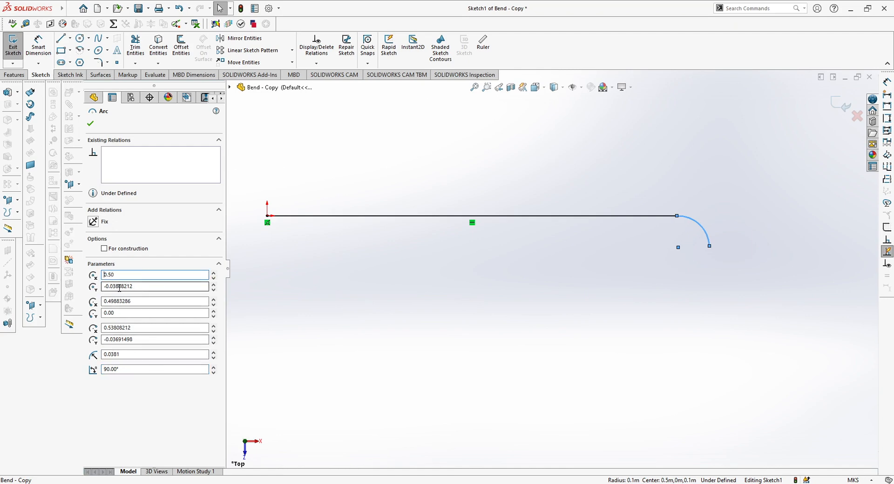
left_click_drag(118, 287, 155, 289)
type("1")
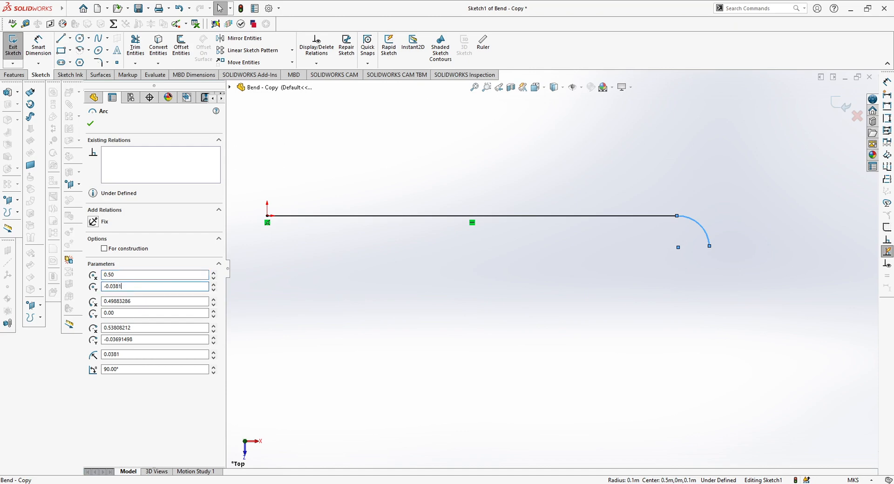
key("Return")
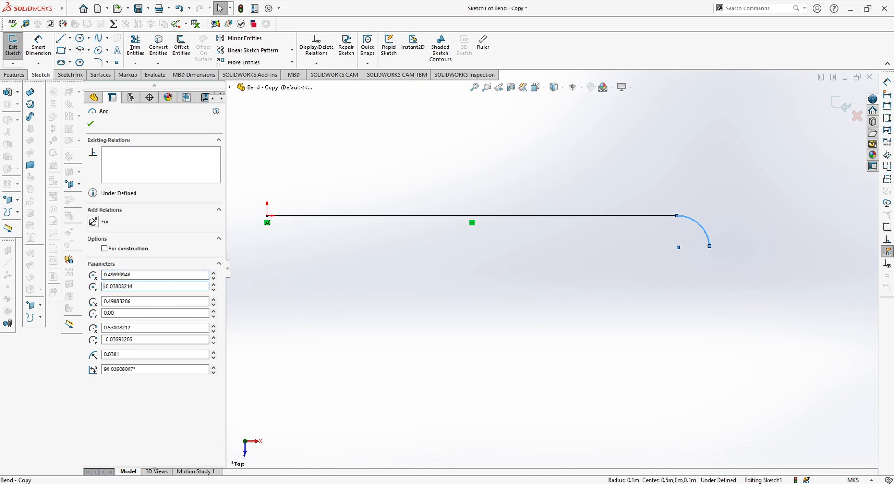
- Set the arc's start point X coordinate to 0.50 m and deselect the arc
double_click(138, 302)
type("0.50")
key("Return")
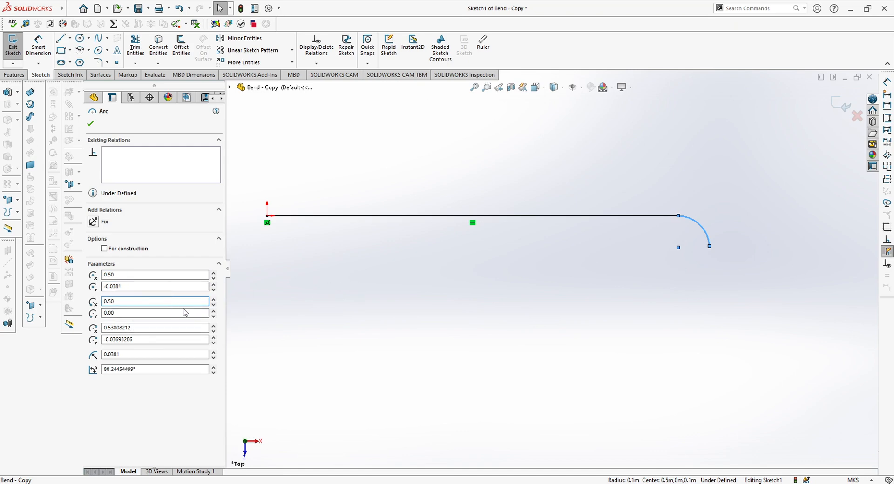
key("Escape")
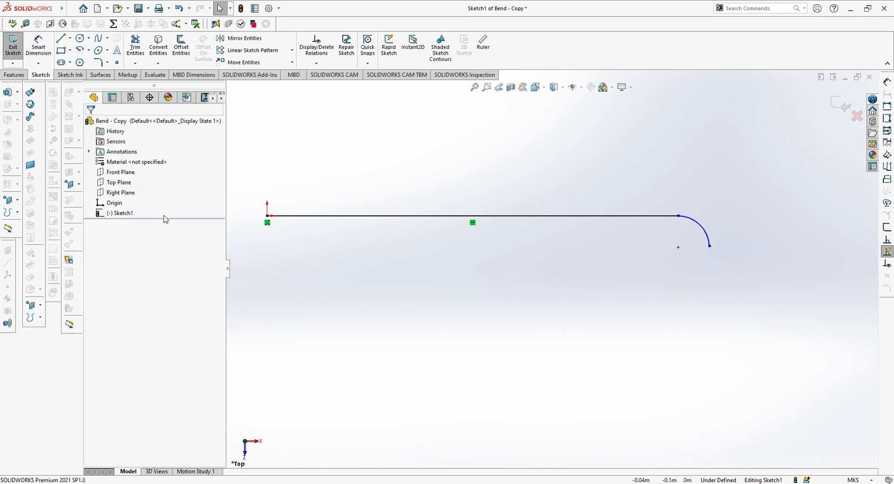
- Reselect the arc and set its angle to exactly 90°
left_click(706, 236)
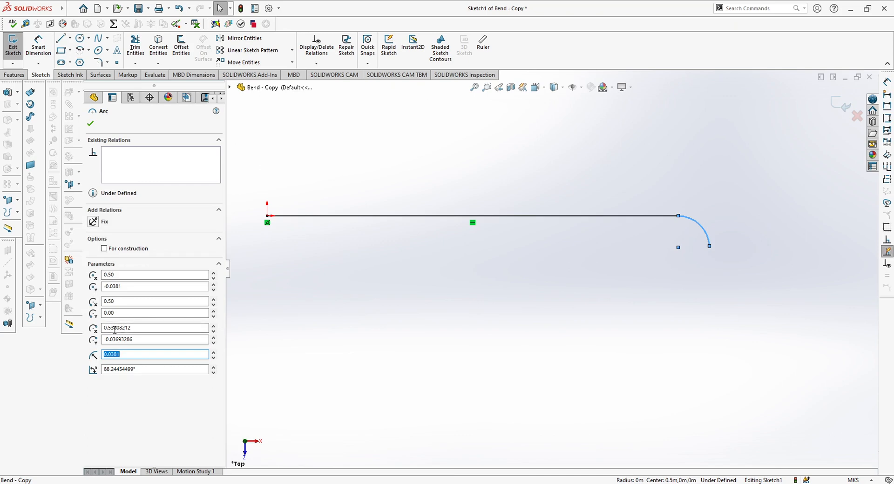
key("Tab")
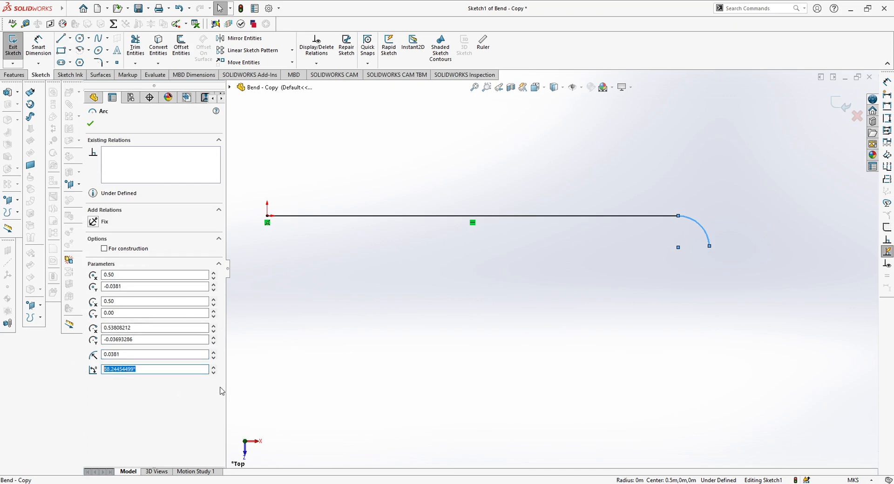
left_click(213, 367)
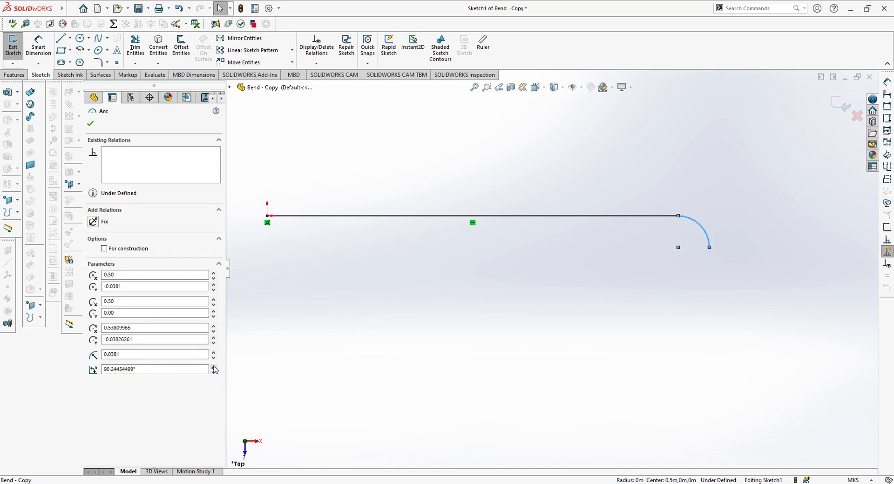
left_click_drag(163, 370, 54, 359)
type("90")
key("Return")
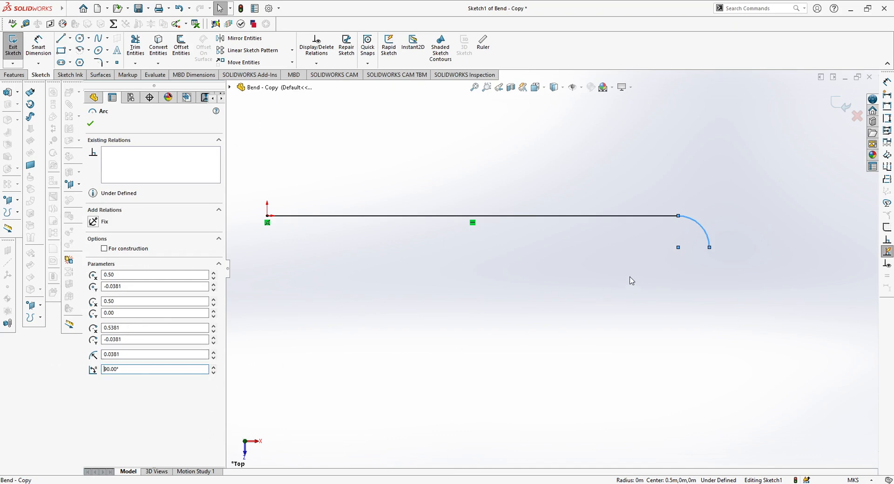
left_click(656, 278)
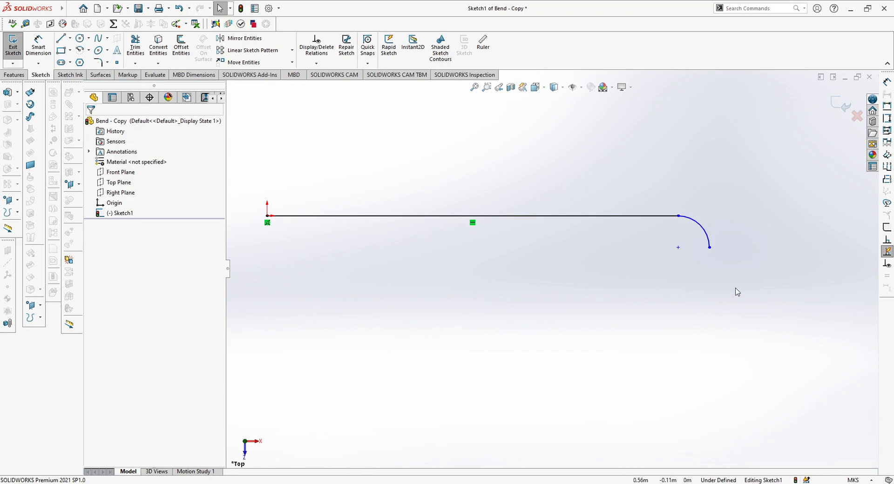
- Sketch a vertical line about 0.2 m long downward from the arc's free end, tangent to the arc
left_click(61, 38)
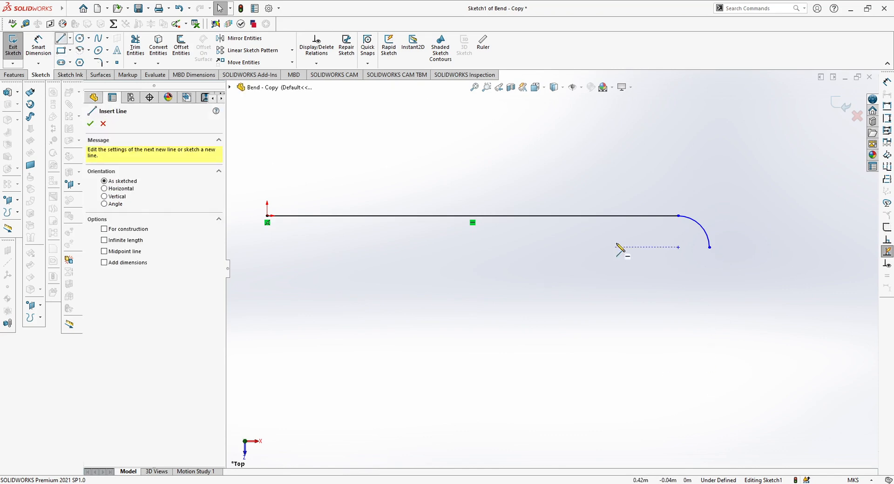
left_click(710, 248)
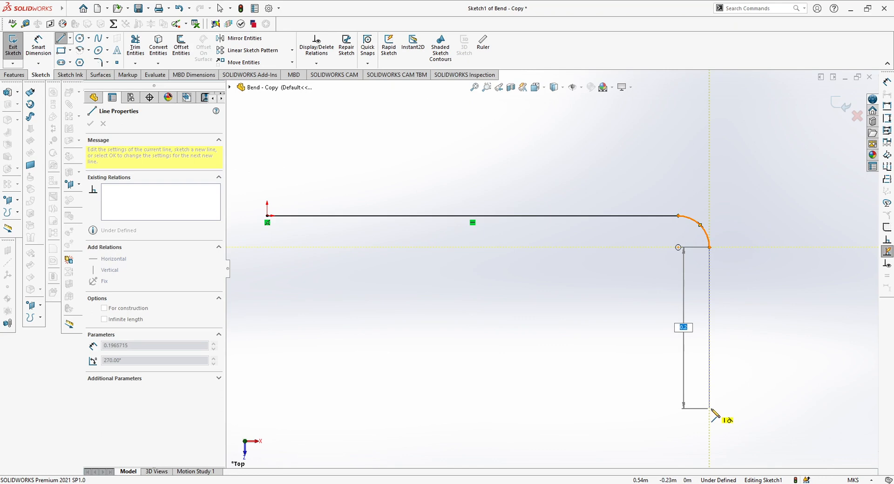
left_click(710, 408)
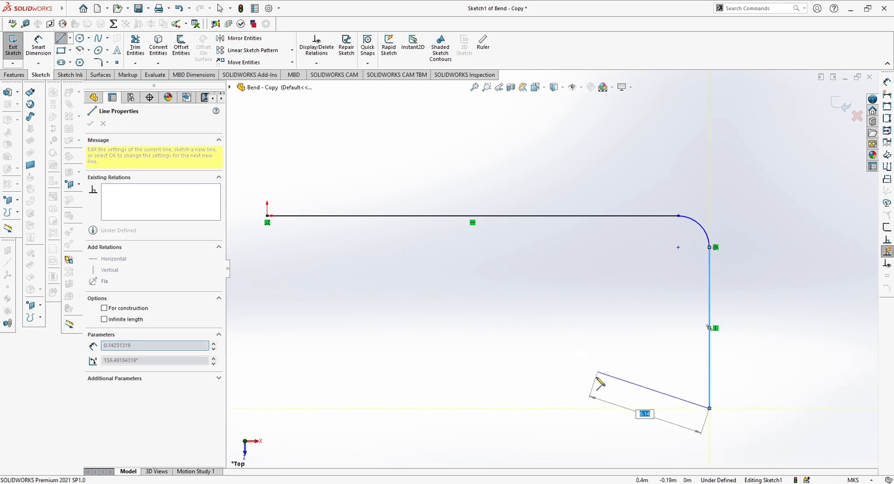
key("Escape")
key("Escape")
- Set the vertical line's length to 0.25 m and exit the sketch
left_click(709, 351)
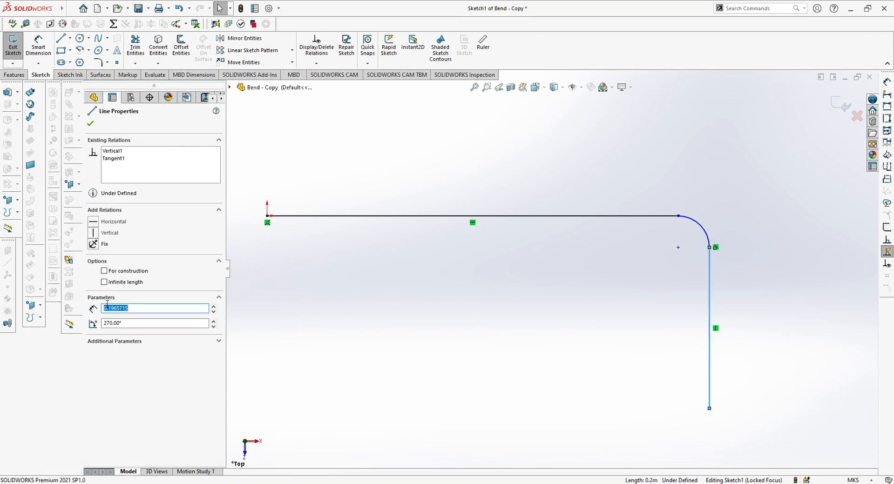
type("0.25")
key("Return")
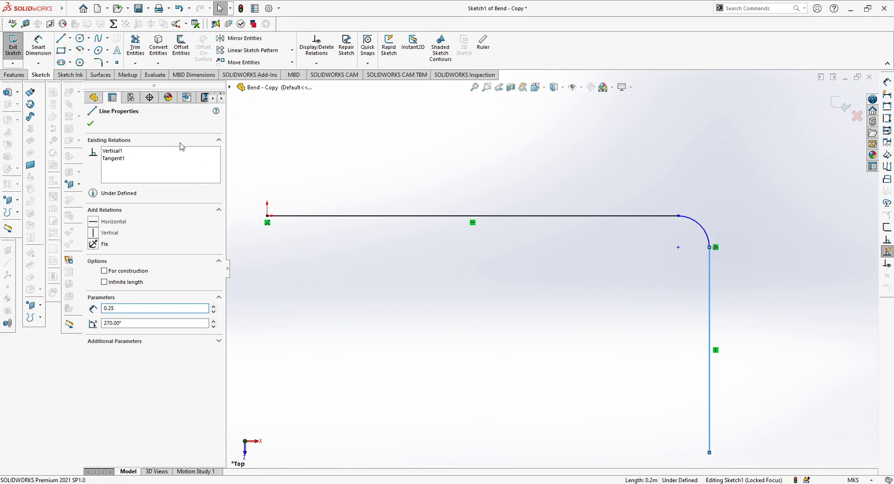
left_click(524, 294)
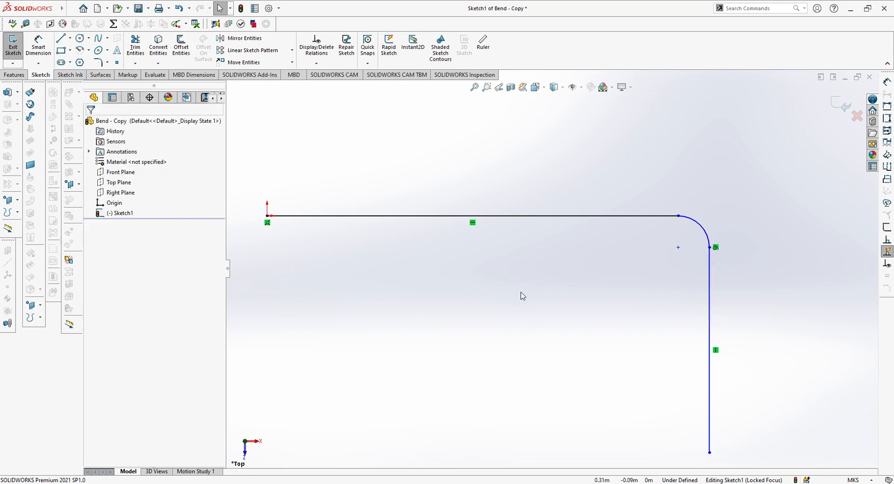
left_click(18, 45)
middle_click_drag(364, 246, 368, 304)
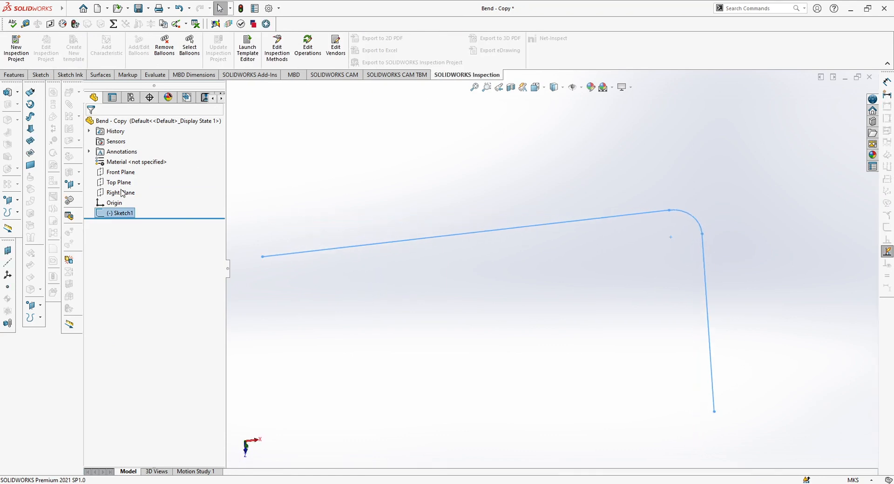
right_click(19, 95)
key("Escape")
left_click(18, 92)
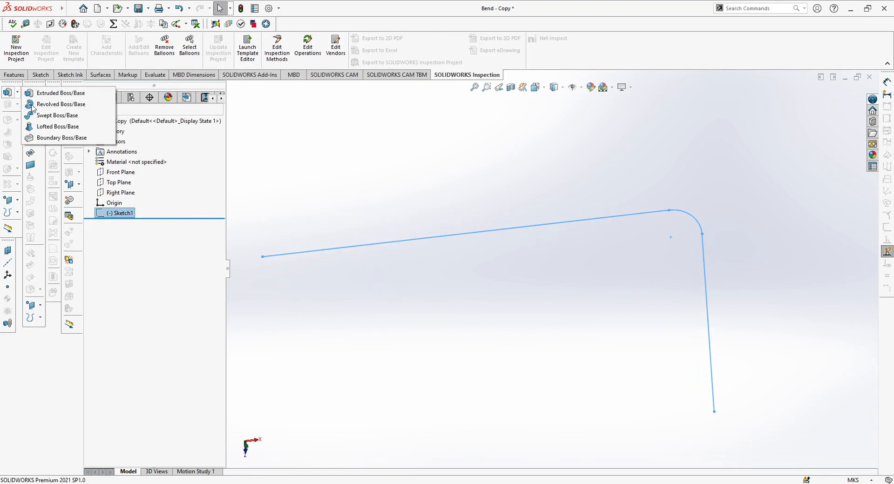
left_click(68, 117)
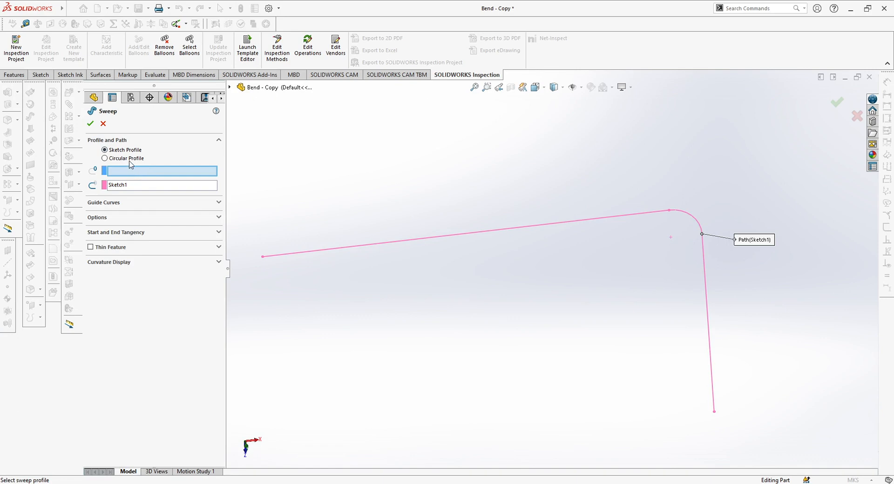
left_click(266, 262)
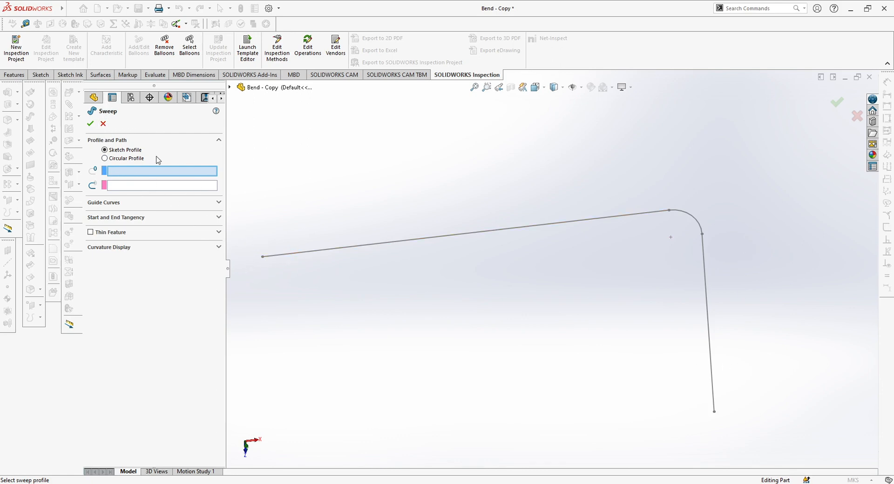
left_click(103, 123)
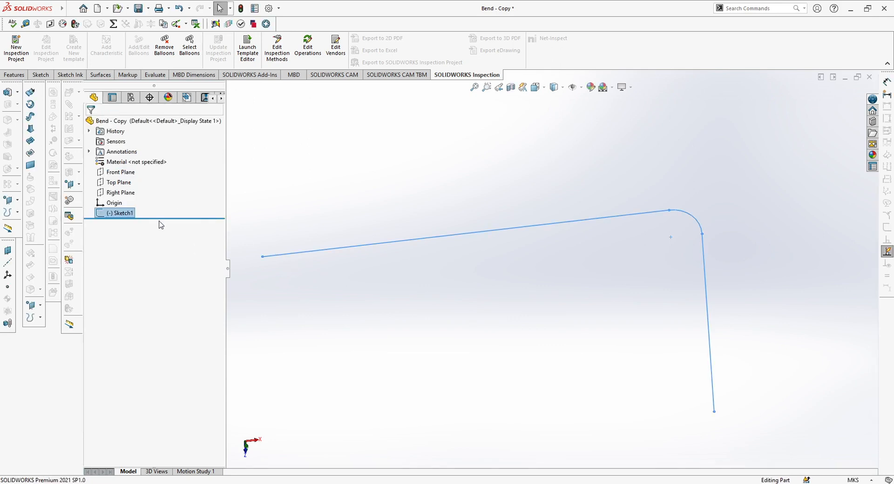
- Start a new sketch on the Right Plane, at the free end of the path's long straight run
middle_click_drag(291, 247, 378, 249)
scroll(352, 260, "down", 3)
scroll(351, 257, "down", 2)
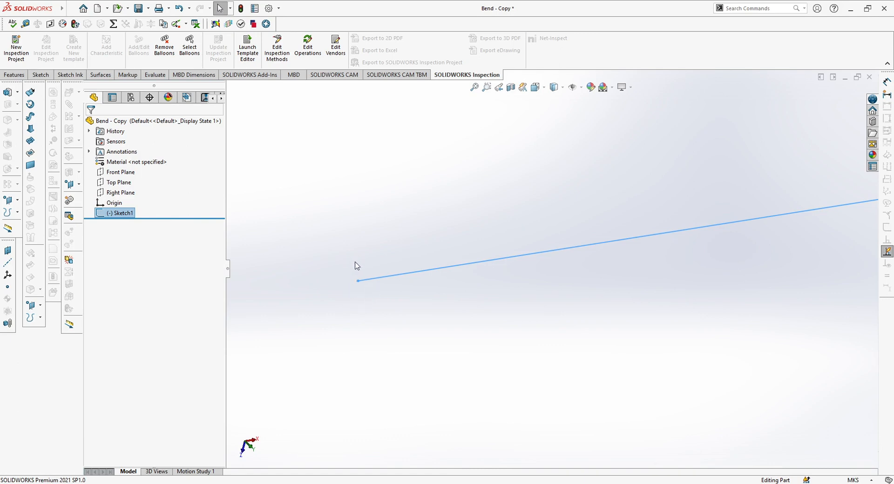
scroll(421, 283, "up", 2)
scroll(497, 264, "down", 4)
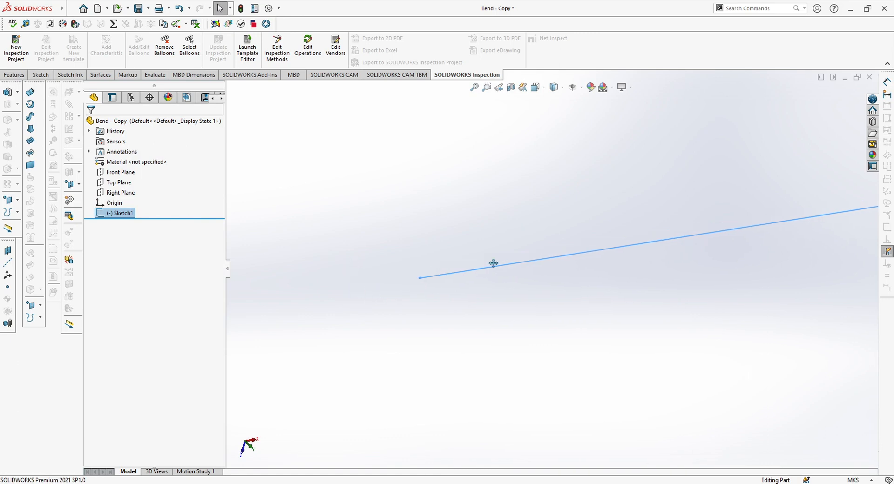
mouse_move(504, 253)
middle_mouse_down()
mouse_move(532, 246)
mouse_move(485, 205)
mouse_move(455, 228)
mouse_move(464, 212)
mouse_move(411, 197)
middle_mouse_up()
scroll(411, 196, "up", 1)
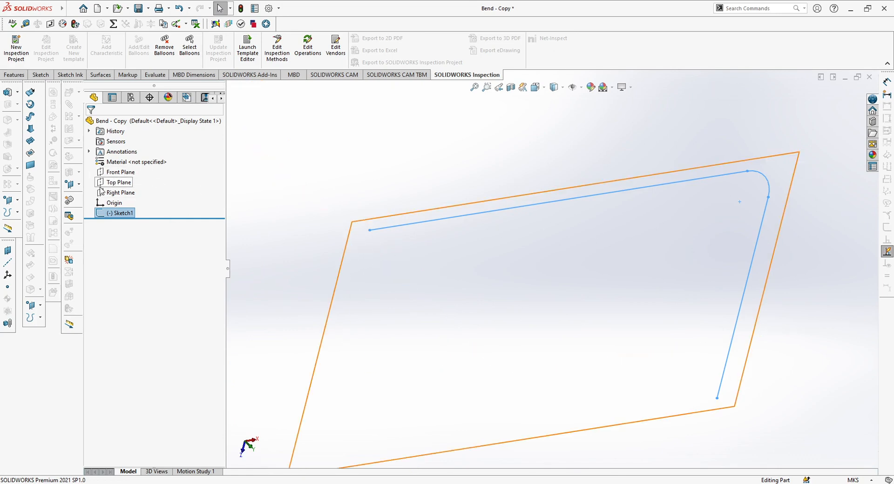
left_click(114, 193)
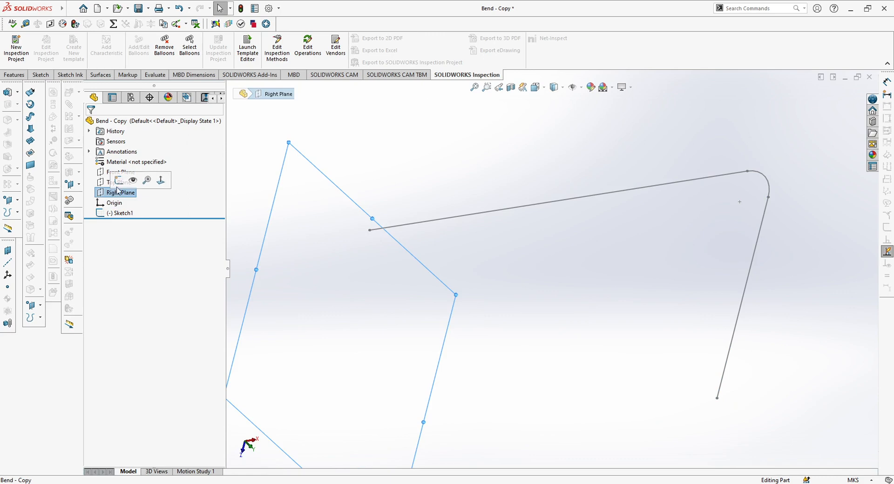
left_click(118, 181)
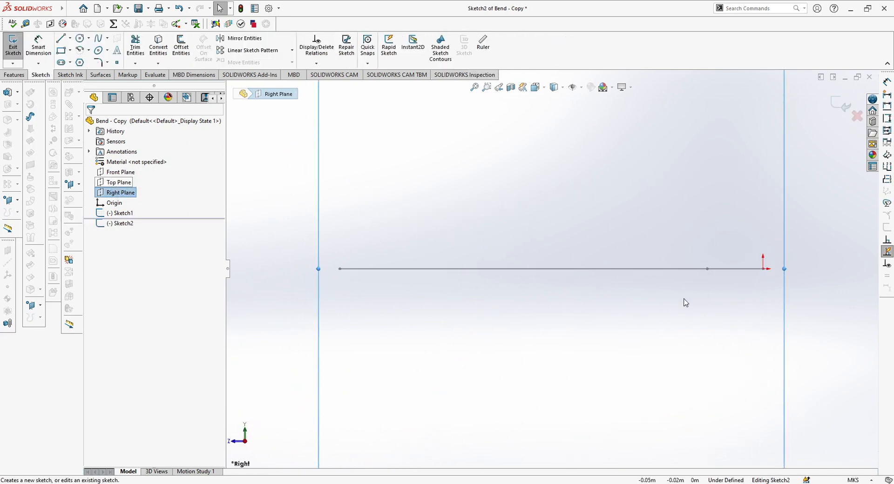
mouse_move(724, 296)
middle_mouse_down()
mouse_move(711, 315)
mouse_move(728, 313)
mouse_move(680, 309)
mouse_move(685, 320)
mouse_move(715, 323)
mouse_move(738, 281)
middle_mouse_up()
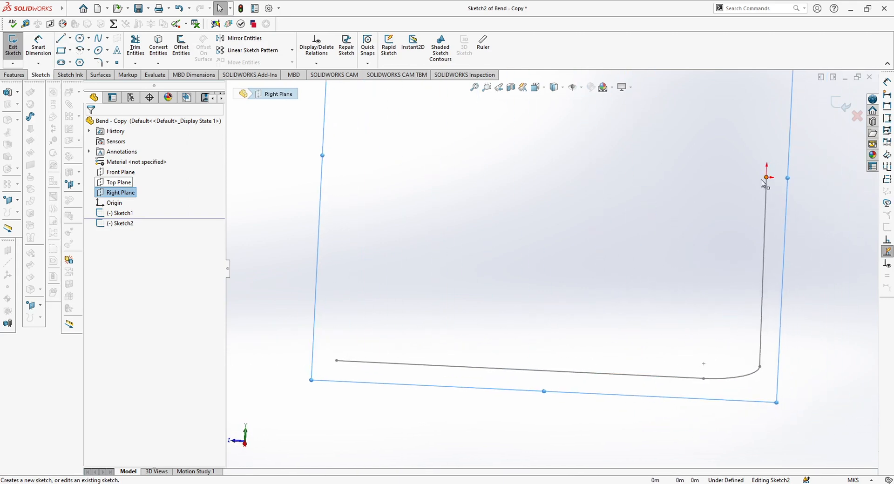
left_click(80, 39)
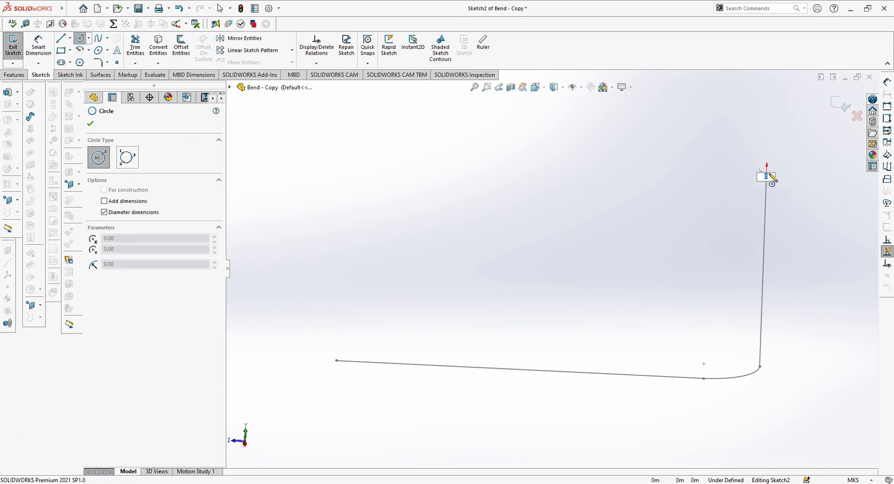
left_click(794, 190)
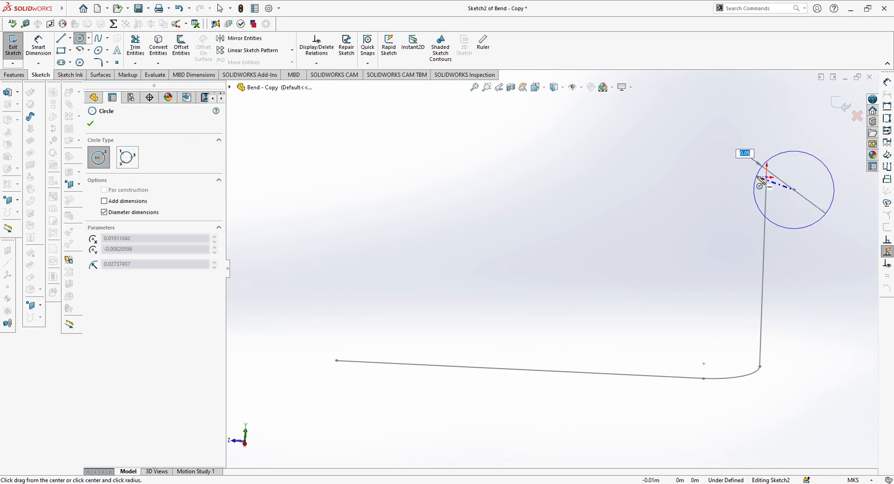
key("Escape")
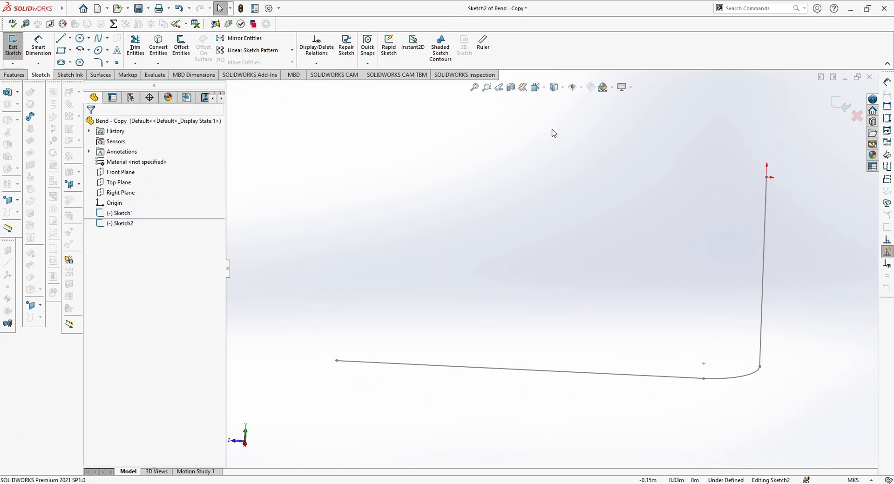
- Sketch a circle about 0.0106 m in radius centred on the origin, at the end of the path
left_click(80, 38)
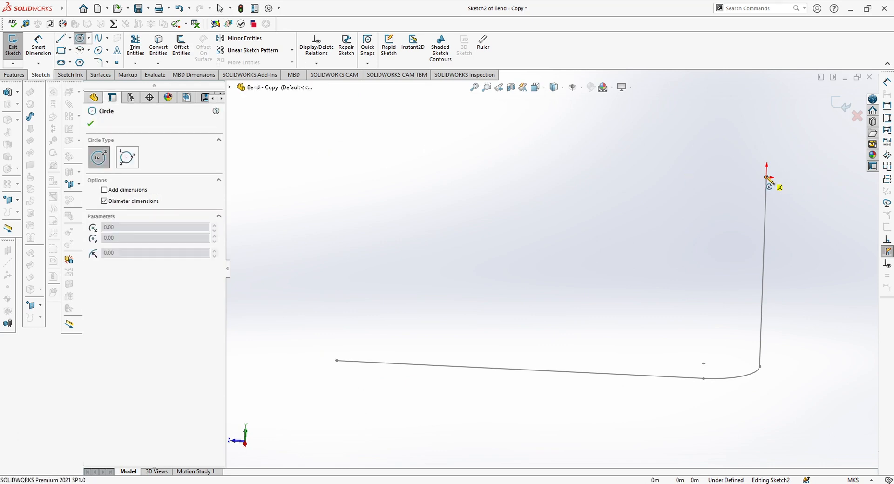
left_click(766, 177)
left_click(779, 167)
key("Escape")
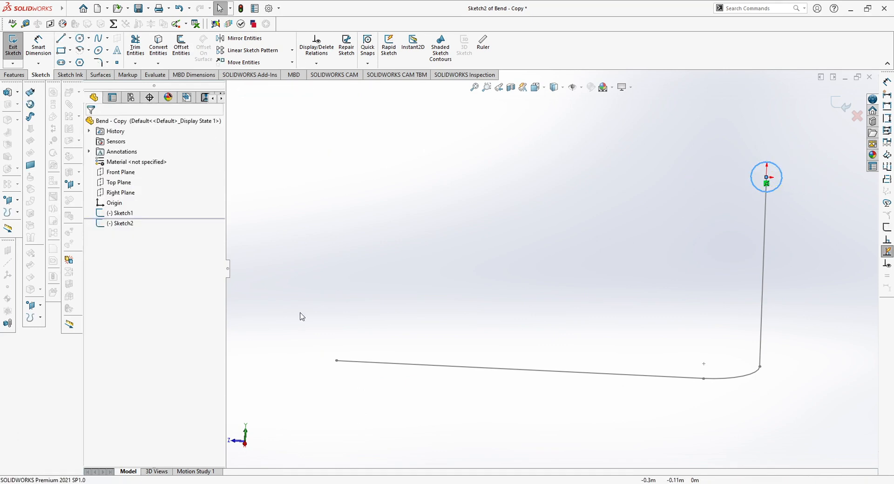
- Set the circle's radius to 0.0127 m and exit the sketch
left_click(781, 171)
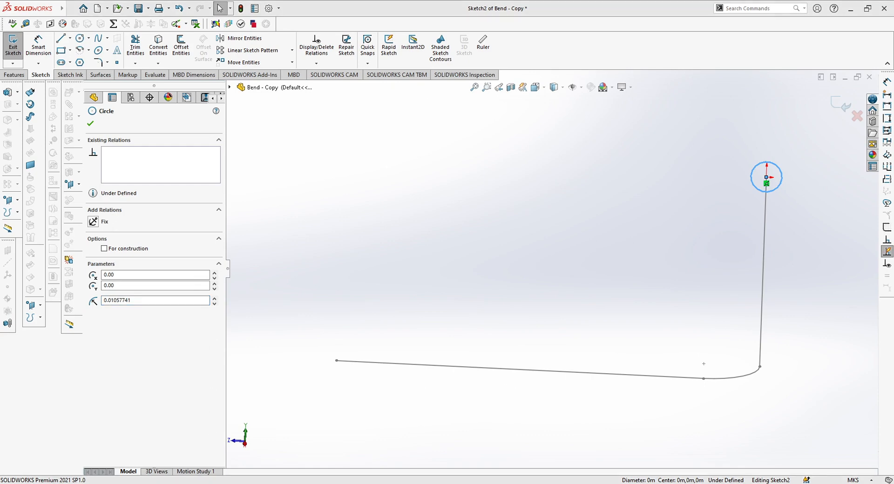
left_click(113, 301)
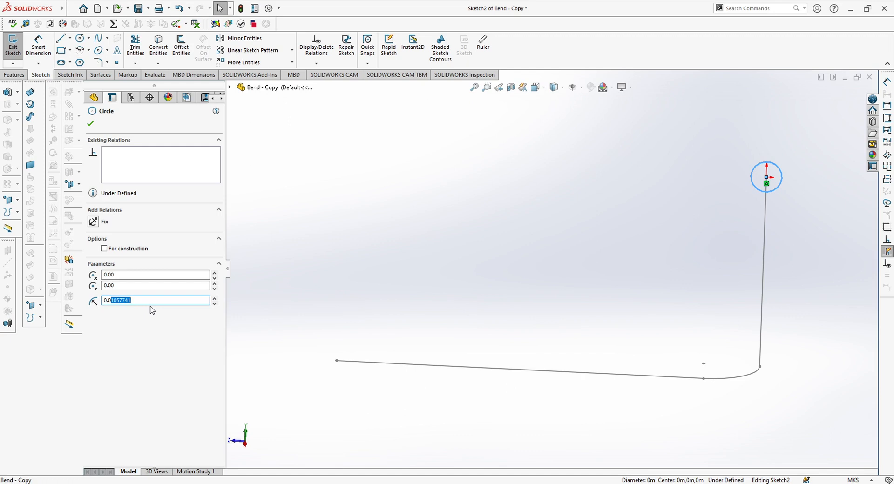
type("1")
key("Return")
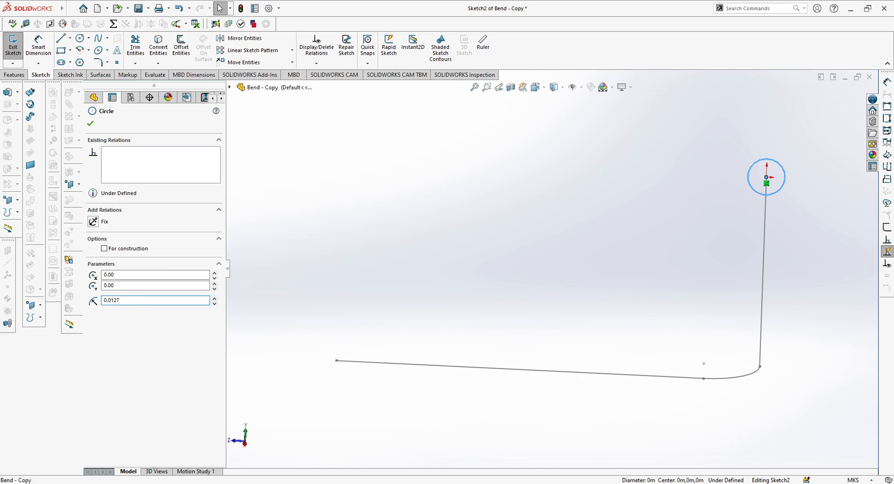
left_click(13, 44)
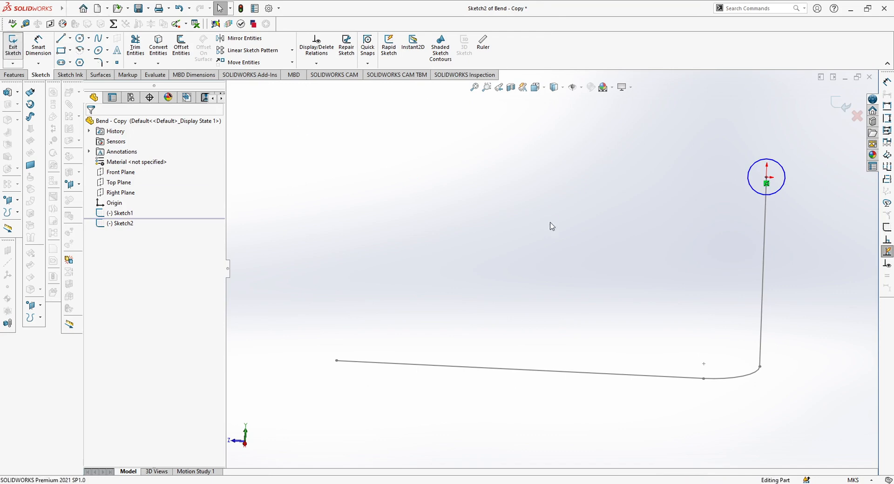
- Create a Swept Boss/Base with the circle in Sketch2 as the profile and the centreline in Sketch1 as the path
mouse_move(449, 276)
middle_mouse_down()
mouse_move(517, 246)
mouse_move(561, 293)
mouse_move(531, 265)
mouse_move(501, 287)
mouse_move(473, 268)
mouse_move(422, 274)
middle_mouse_up()
left_click(17, 93)
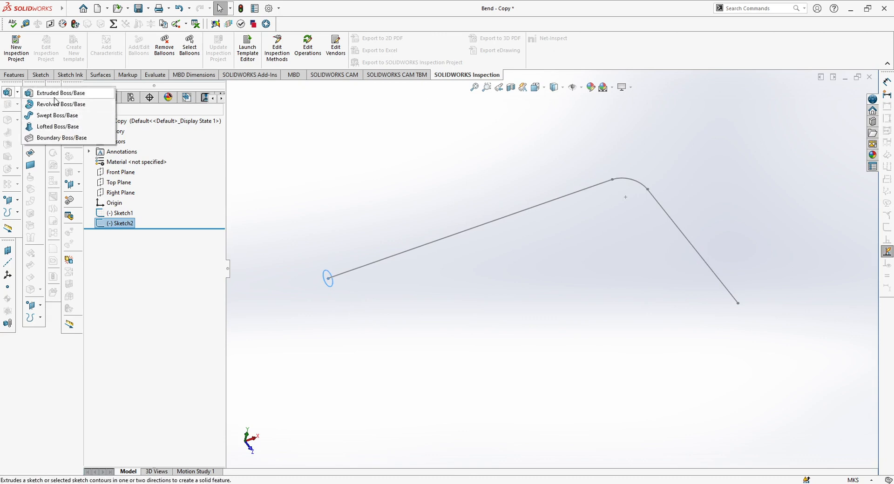
left_click(60, 116)
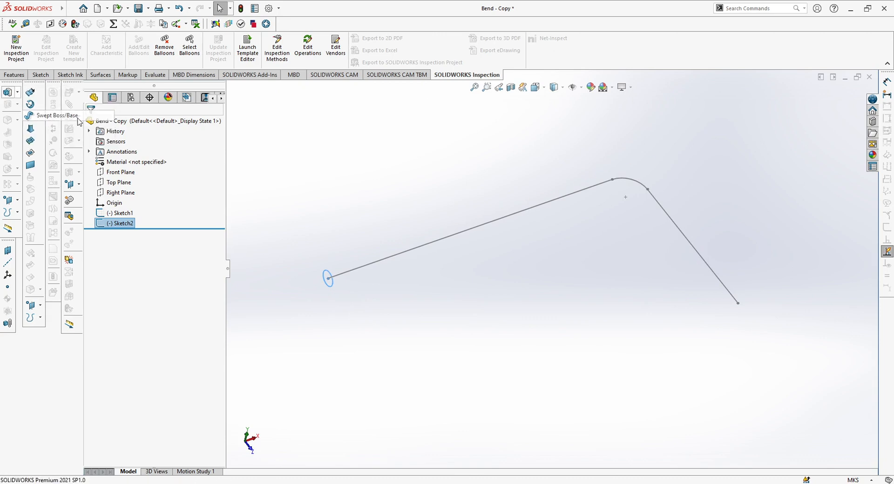
left_click(331, 278)
left_click(137, 175)
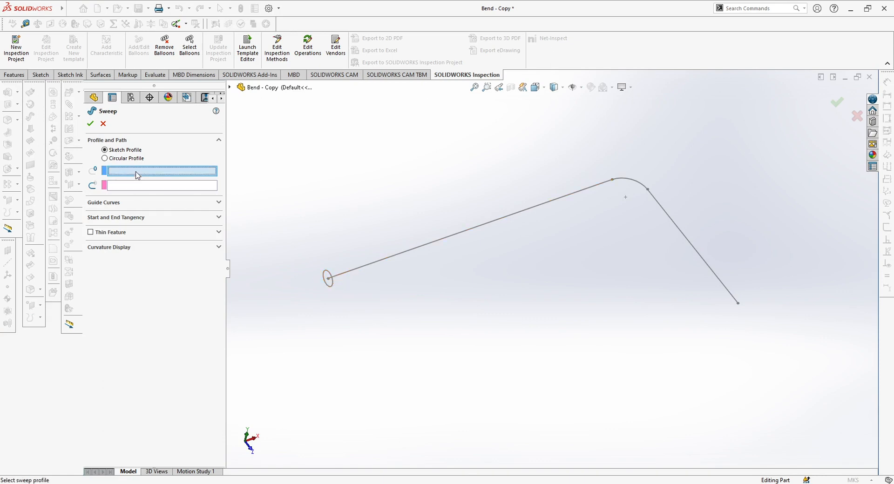
left_click(329, 279)
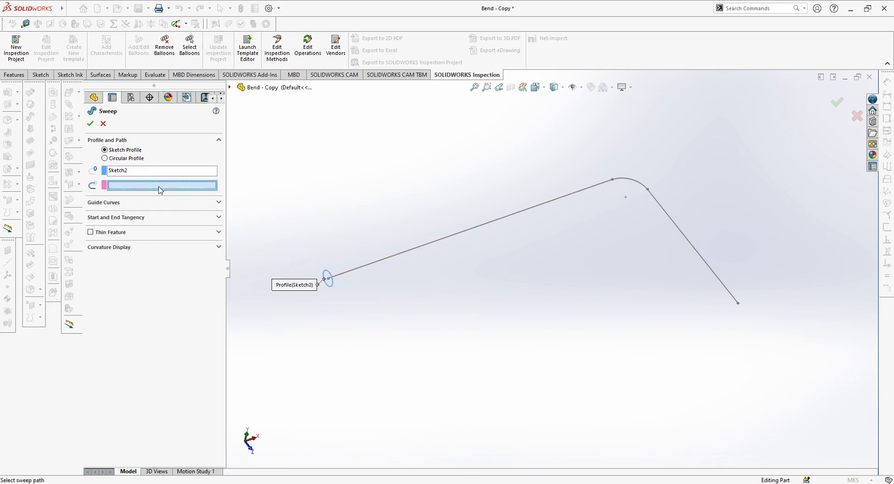
left_click(398, 254)
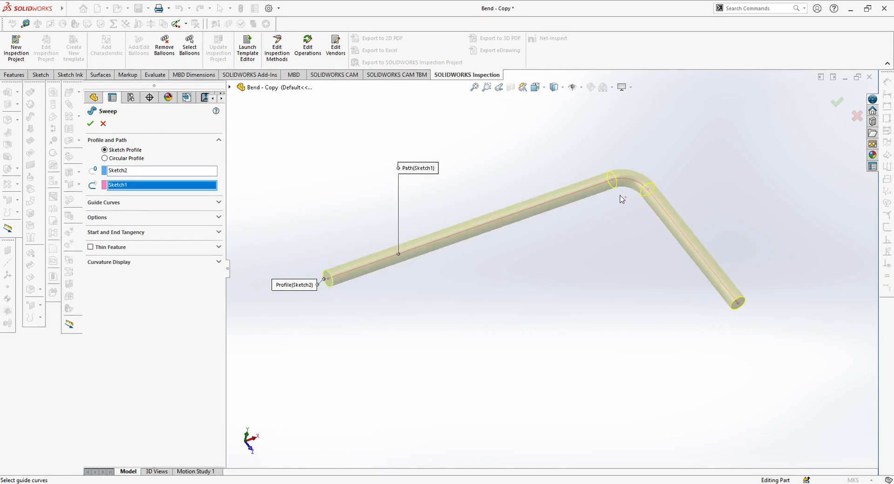
left_click(92, 124)
middle_click_drag(469, 272, 442, 285)
middle_click_drag(522, 287, 468, 296)
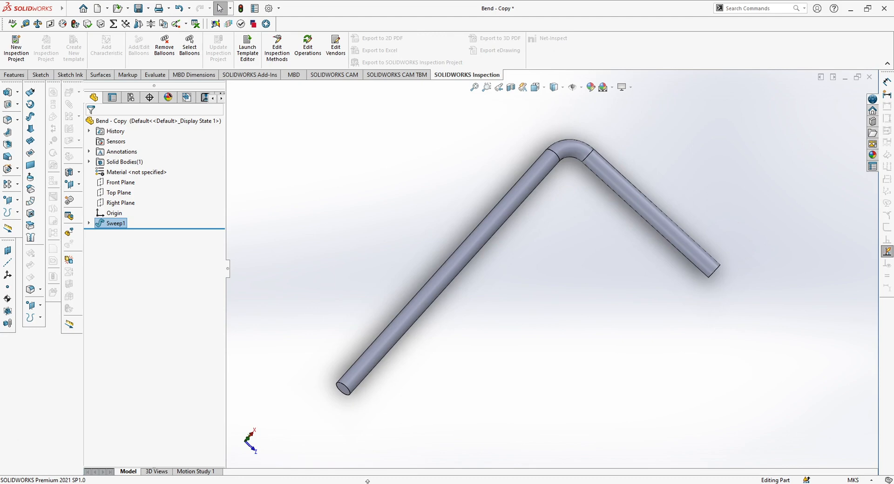
- Switch to the PowerPoint notes, examine the bend drawings and angled sketch on slides 1 and 2, and compare them with the modelled elbow
left_click(367, 446)
key("alt+Tab")
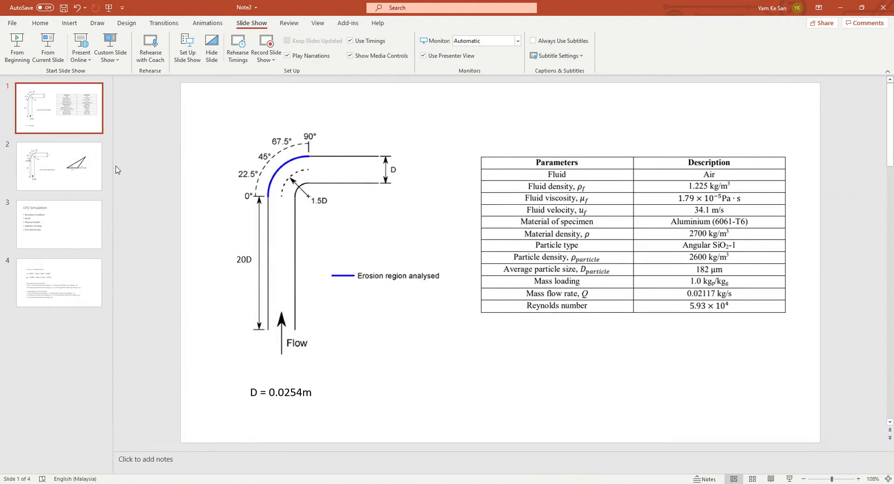
left_click(81, 174)
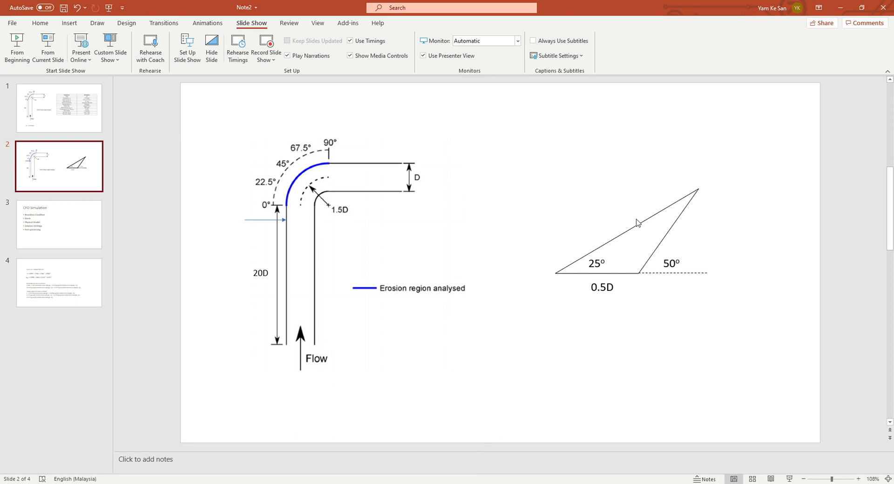
left_click(467, 447)
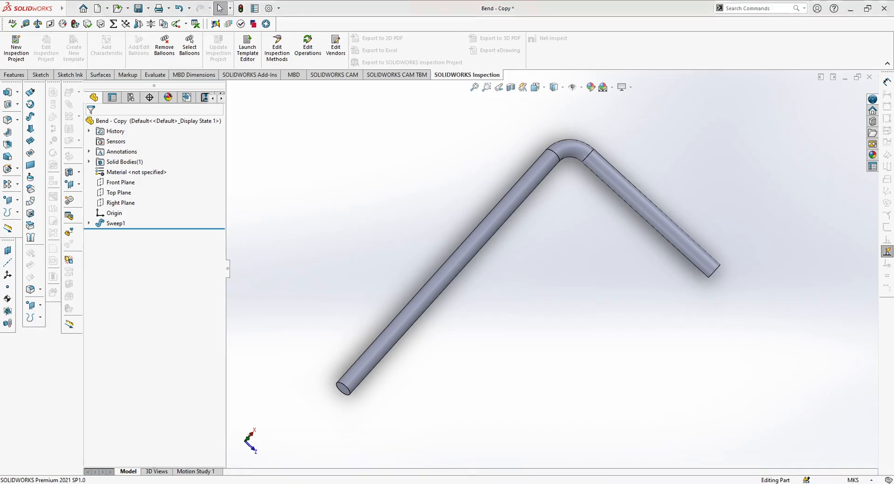
mouse_move(575, 230)
middle_mouse_down()
mouse_move(555, 225)
mouse_move(582, 241)
middle_mouse_up()
scroll(547, 257, "down", 5)
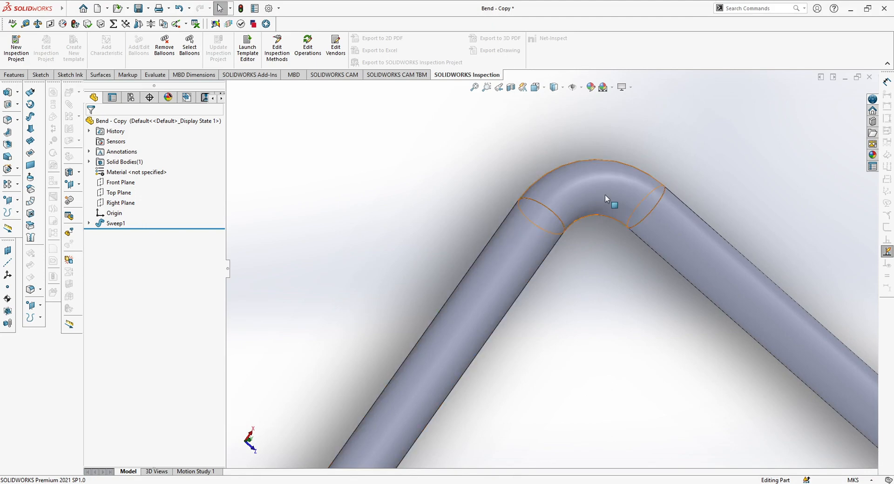
middle_click_drag(599, 269, 579, 265)
left_click(356, 483)
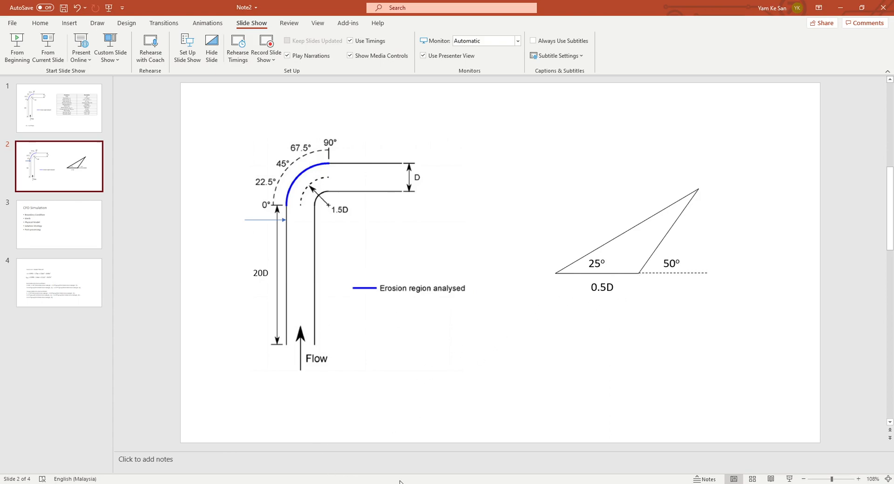
key("alt+Tab")
- Try to define a reference plane from the Right Plane and the circular edge where the long pipe leg meets the bend
middle_click_drag(581, 286, 593, 266)
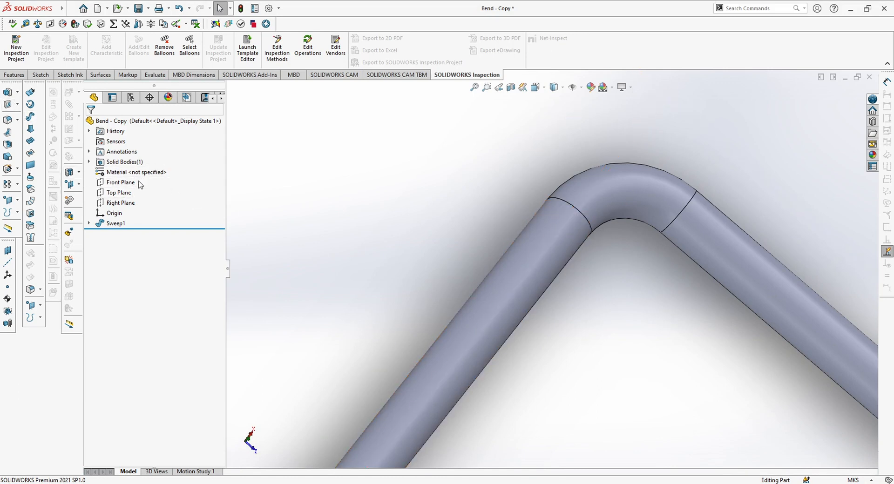
left_click(119, 182)
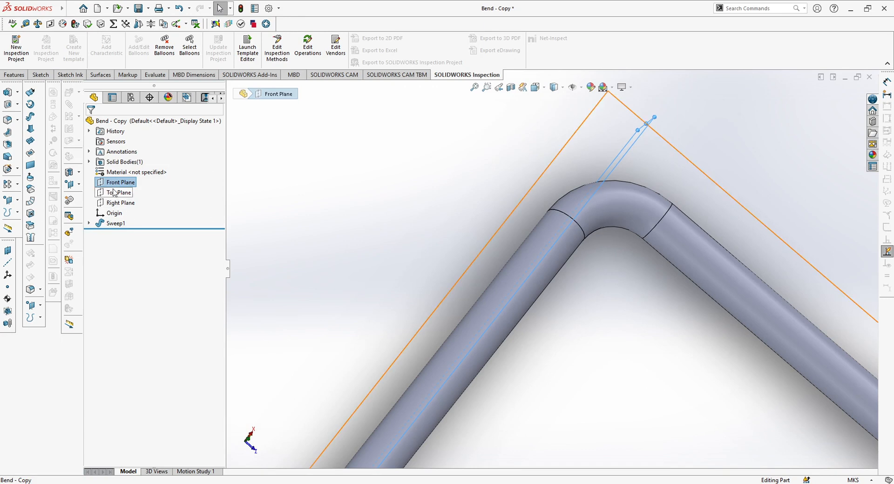
left_click(117, 202)
scroll(482, 324, "up", 3)
scroll(482, 324, "down", 5)
mouse_move(547, 294)
middle_mouse_down()
mouse_move(529, 303)
mouse_move(545, 290)
middle_mouse_up()
key("Escape")
scroll(499, 329, "down", 2)
scroll(539, 218, "down", 8)
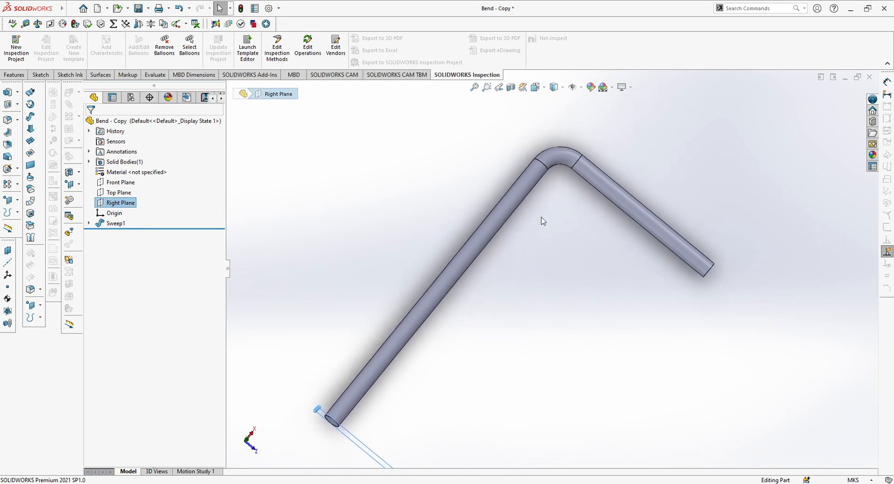
scroll(529, 199, "up", 5)
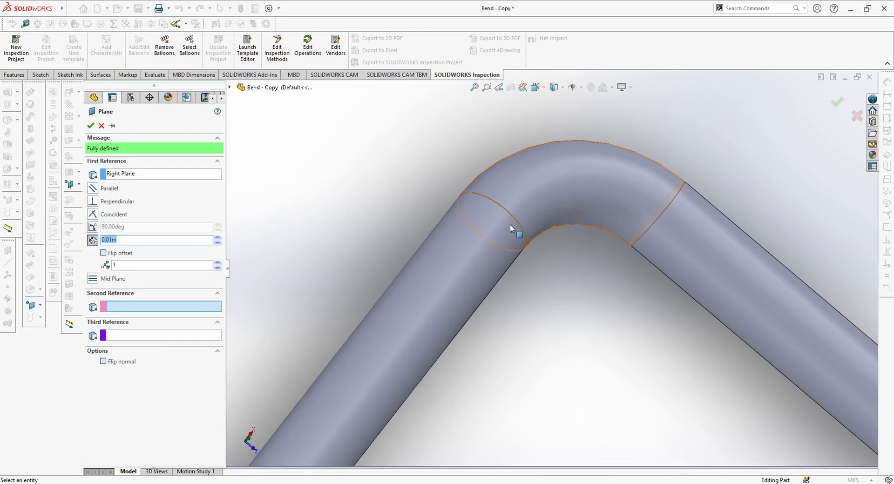
left_click(521, 232)
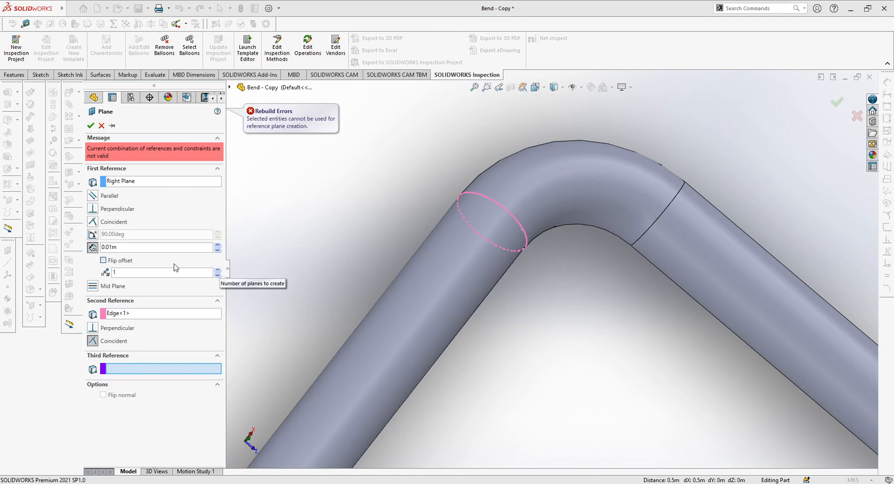
scroll(479, 298, "up", 6)
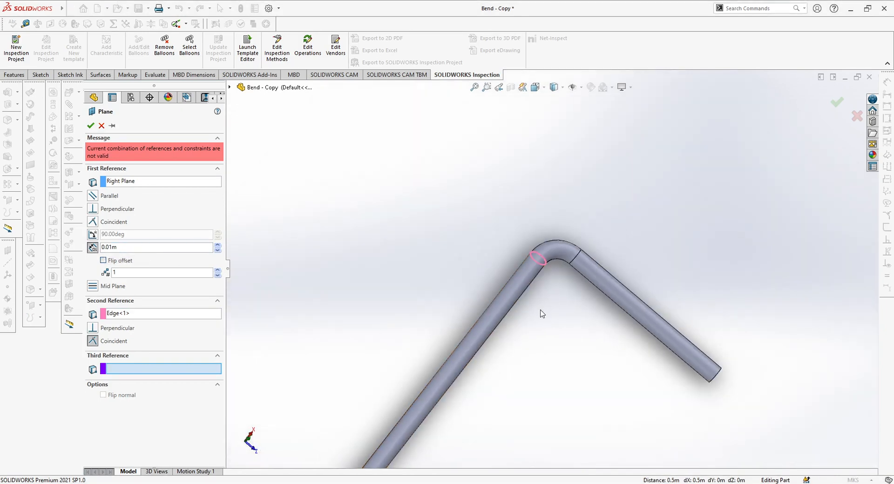
scroll(541, 314, "down", 5)
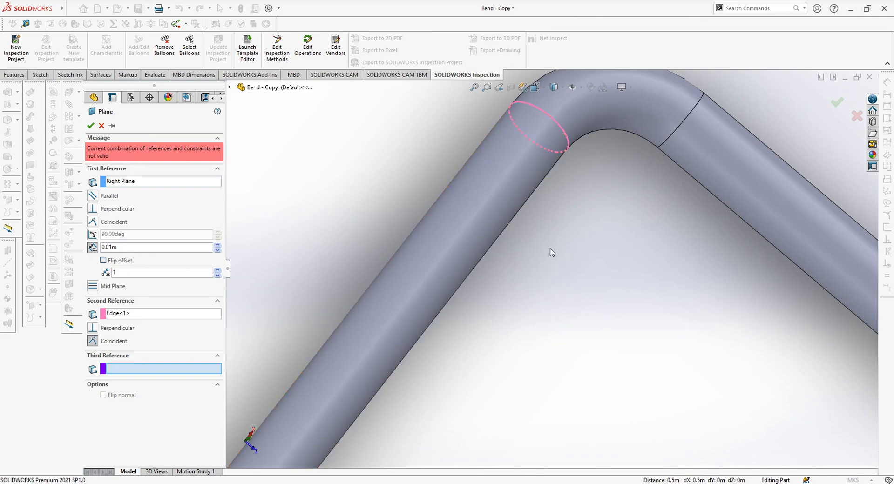
middle_click_drag(533, 205, 509, 275, "ctrl")
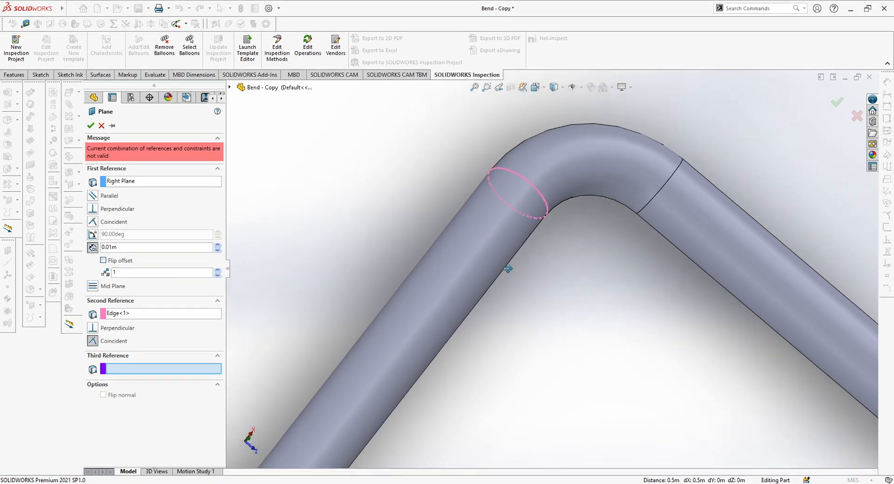
left_click(140, 315)
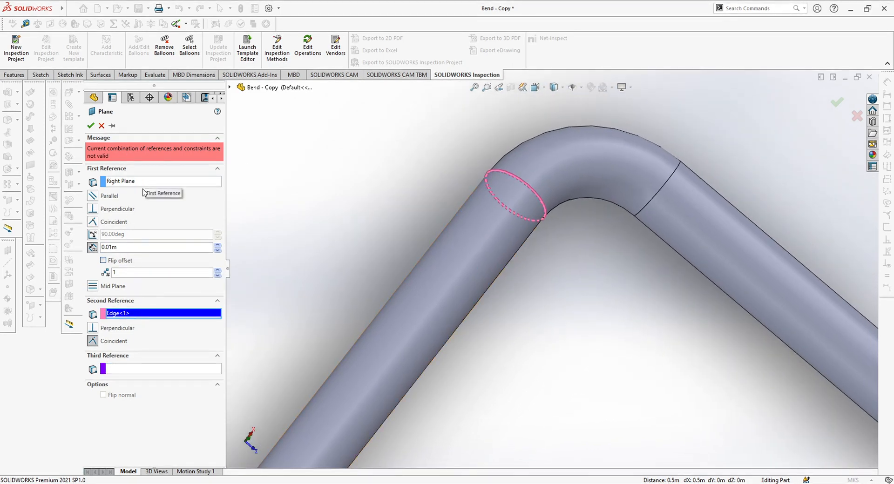
key("Delete")
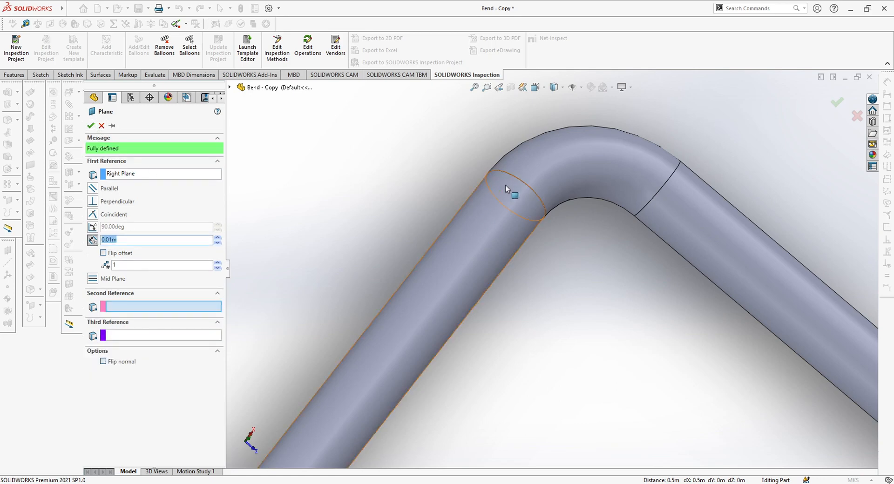
- Replace the plane's first reference with the circular edge where the long pipe leg meets the bend
left_click(150, 161)
left_click(146, 173)
left_click(140, 173)
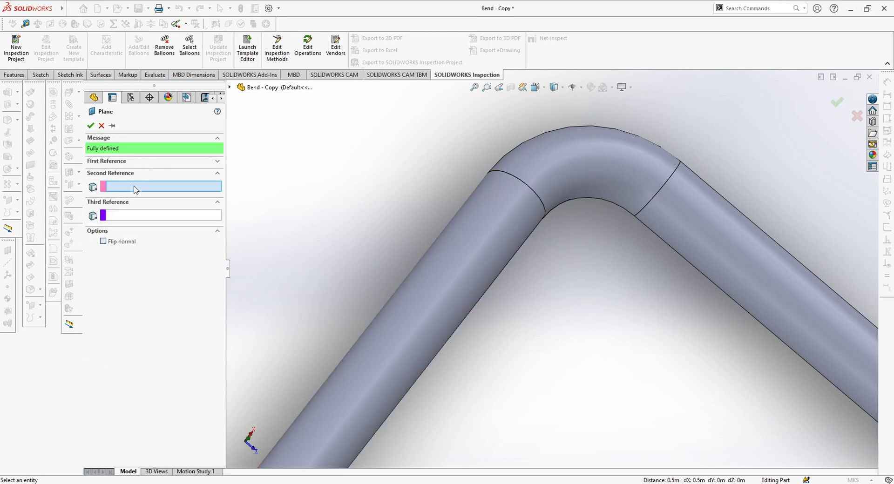
left_click(137, 161)
left_click(136, 173)
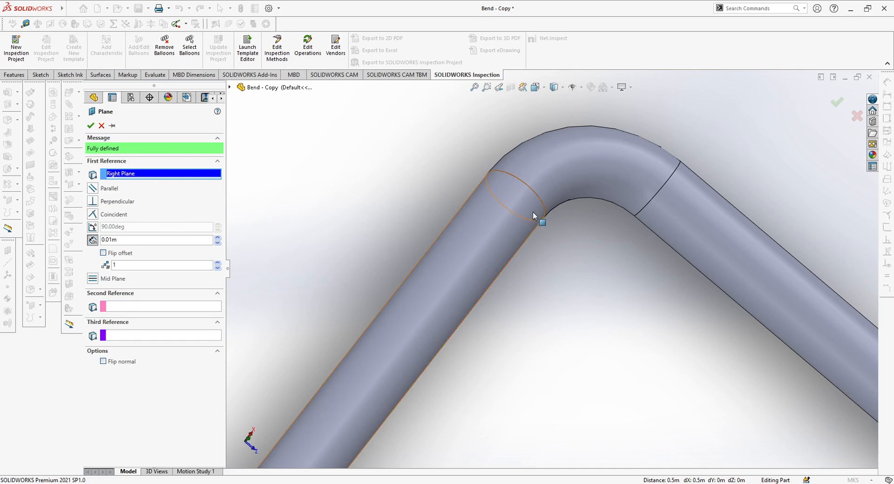
left_click(536, 195)
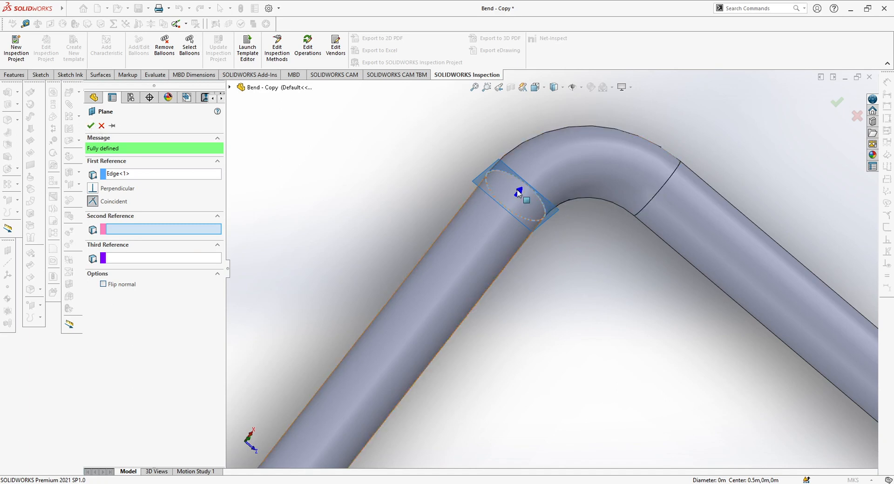
- Try adding the long leg's cylindrical face as a tangent second reference, then remove it
left_click(522, 195)
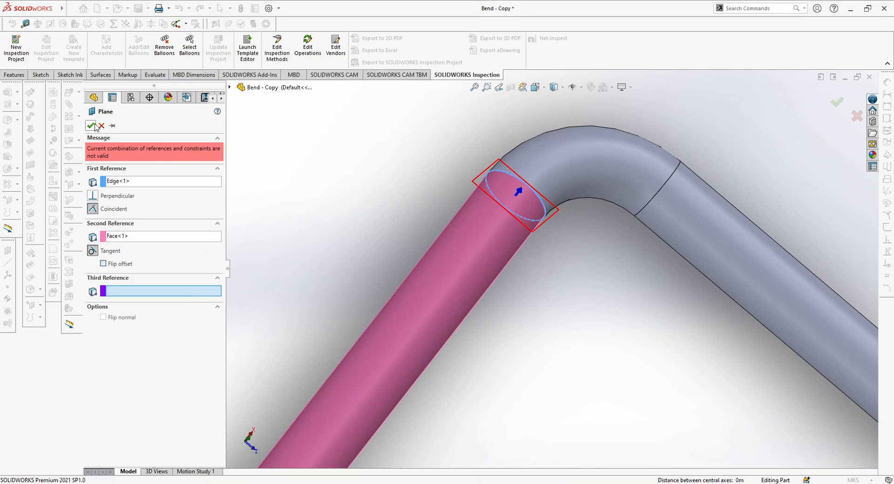
scroll(446, 335, "up", 5)
middle_click_drag(462, 389, 463, 343, "ctrl")
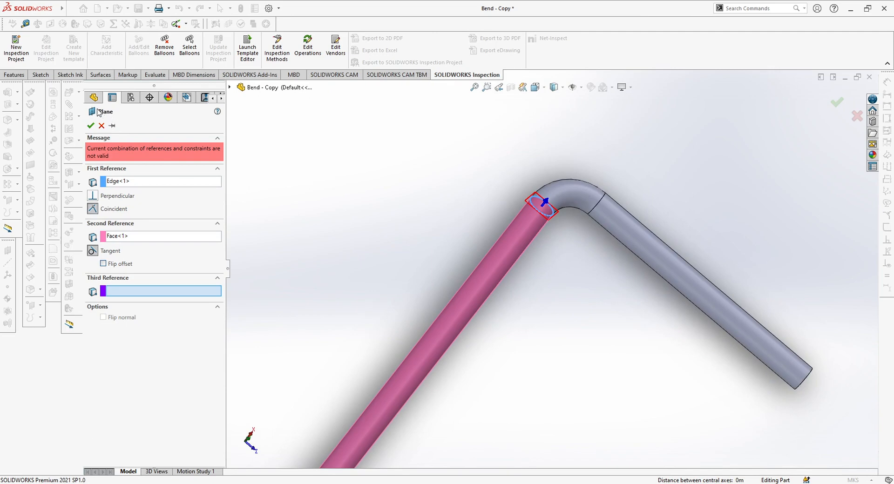
left_click(90, 127)
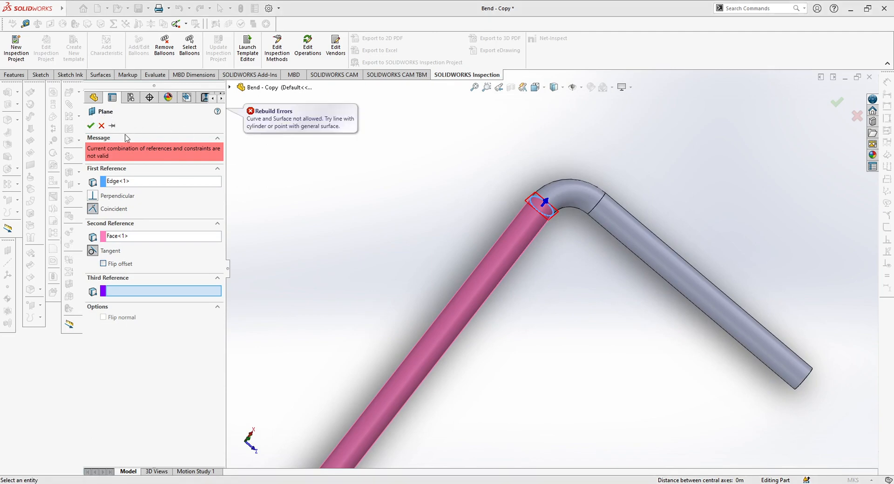
left_click(140, 236)
key("Delete")
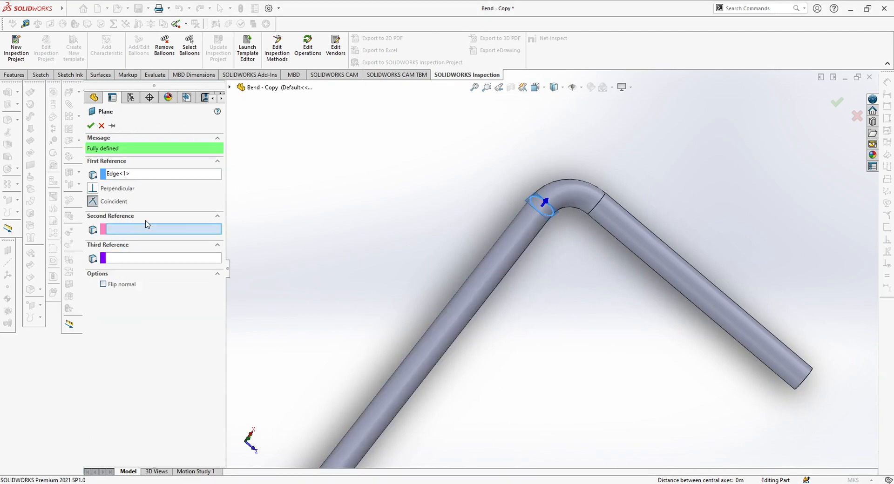
- Create the reference plane coincident with the circular edge alone
left_click(134, 174)
scroll(557, 214, "down", 5)
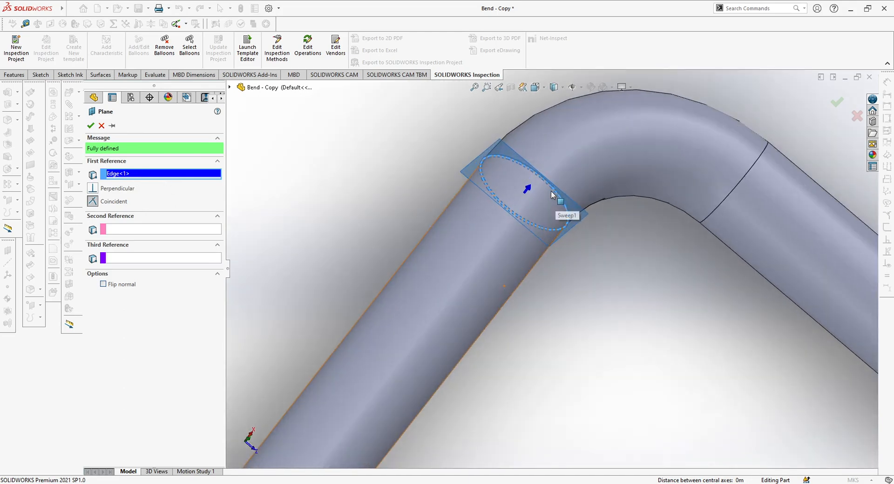
left_click(91, 126)
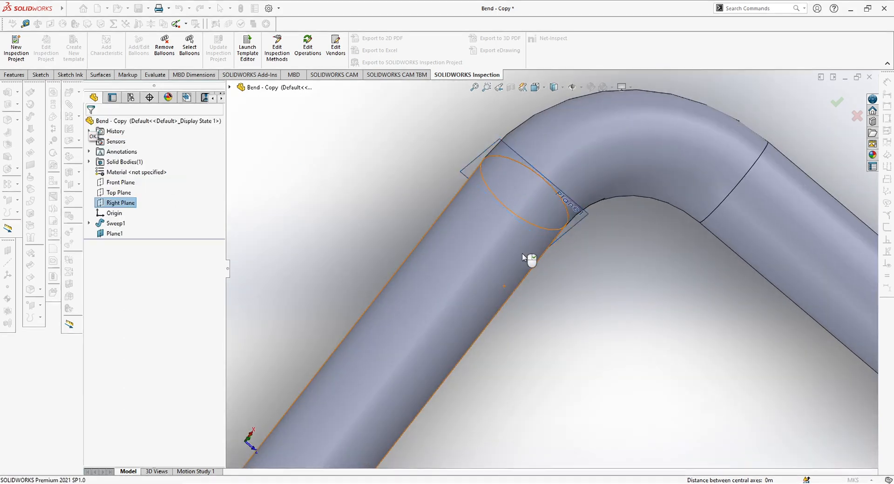
- Start a second reference plane offset from Plane1, flipping the offset away from the bend along the long pipe leg
middle_click_drag(603, 262, 639, 273)
middle_click_drag(642, 309, 651, 261, "ctrl")
scroll(646, 269, "up", 3)
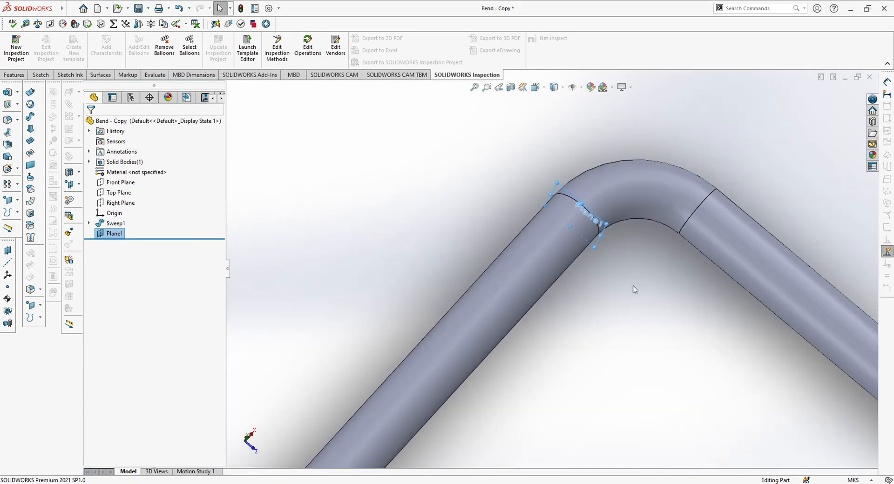
scroll(634, 290, "down", 1)
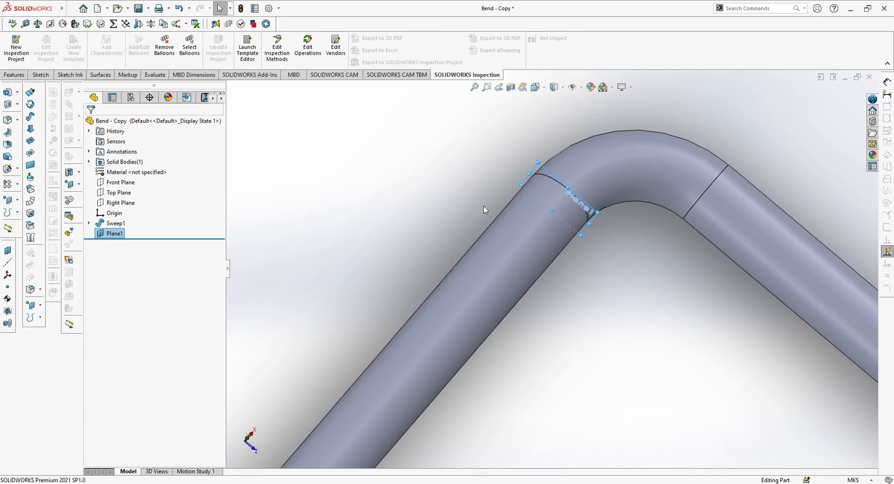
middle_click_drag(608, 272, 592, 274)
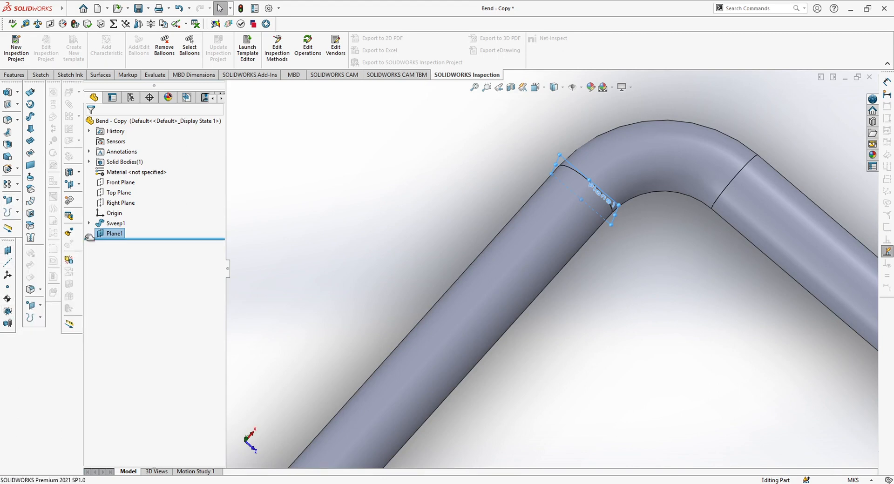
left_click(7, 250)
middle_click_drag(638, 242, 640, 227)
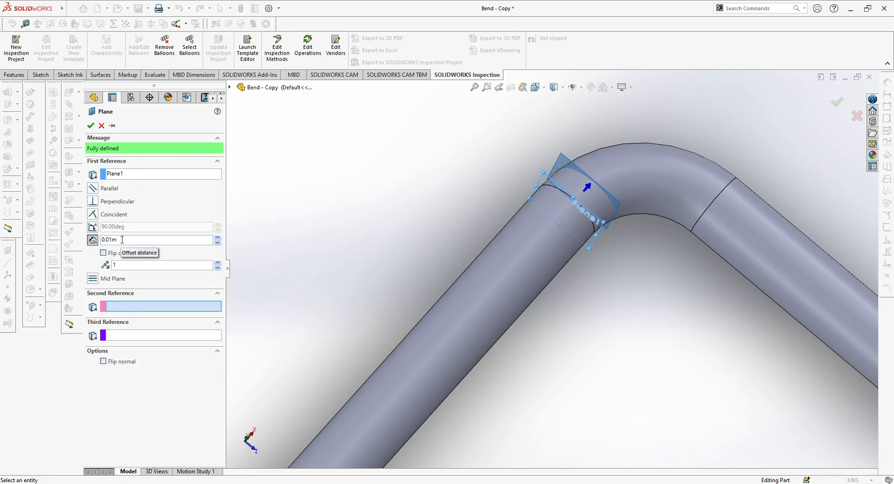
left_click(104, 253)
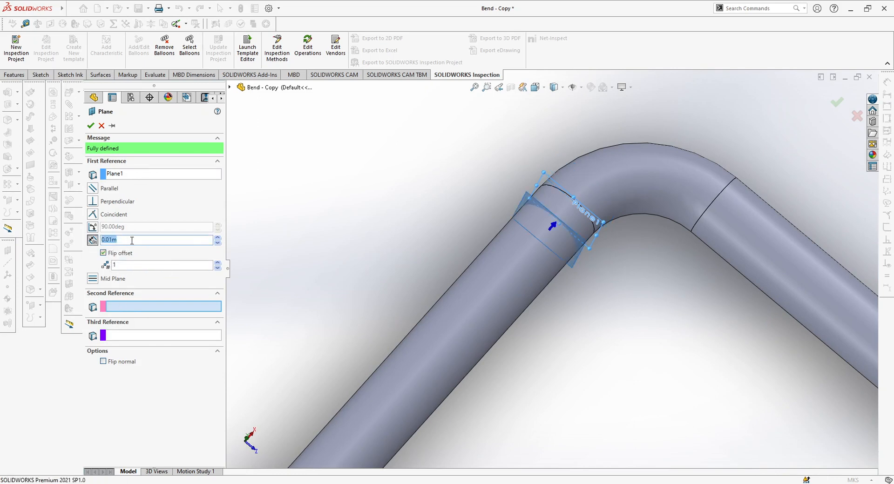
- Set the new plane's offset distance to 0.03 m and create it
type("0.0")
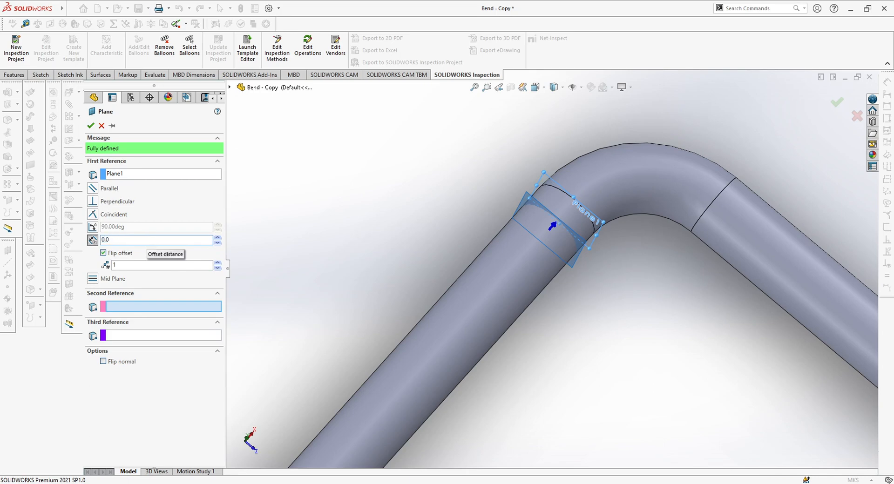
middle_click_drag(663, 255, 644, 269)
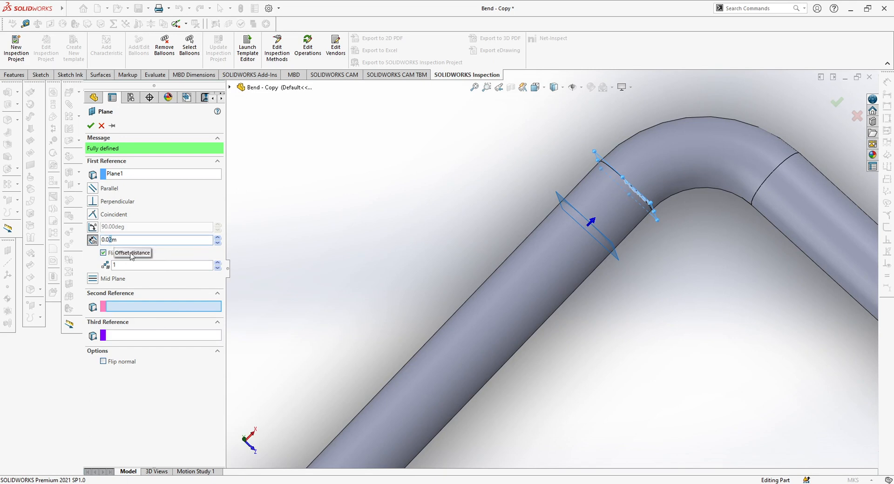
type("3")
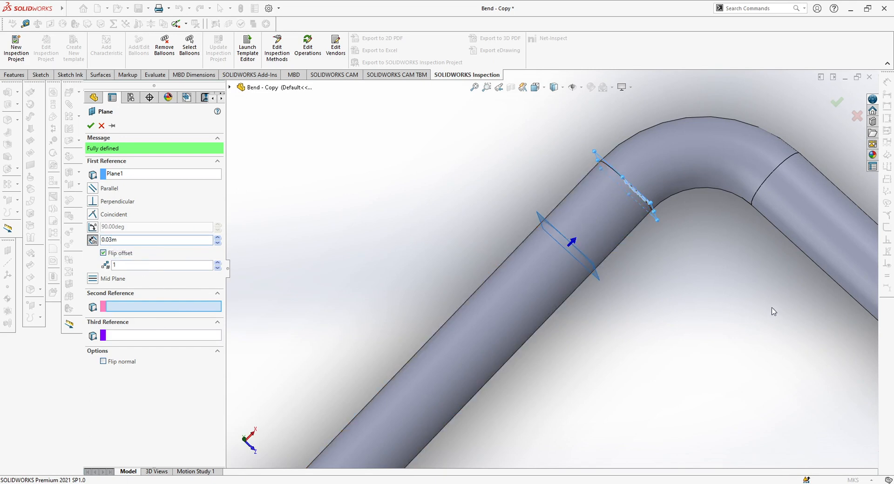
middle_click_drag(624, 279, 658, 286)
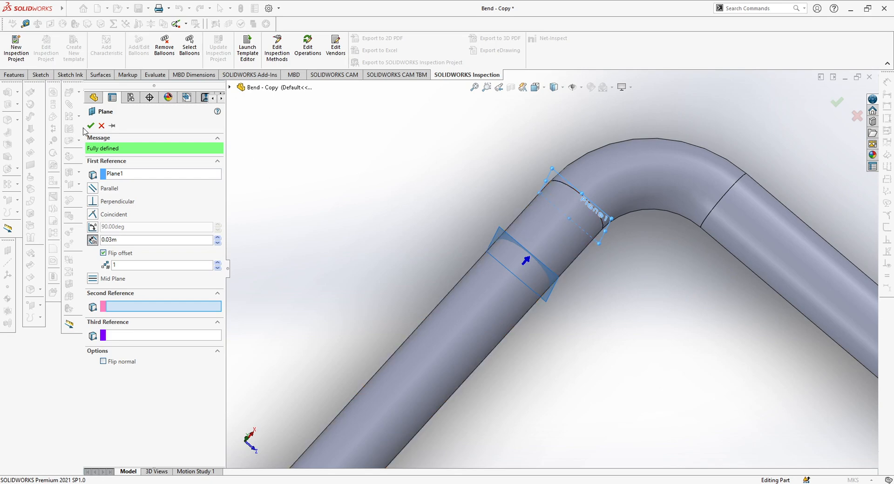
key("Return")
- Hide Plane1 at the start of the bend
middle_click_drag(591, 289, 587, 265)
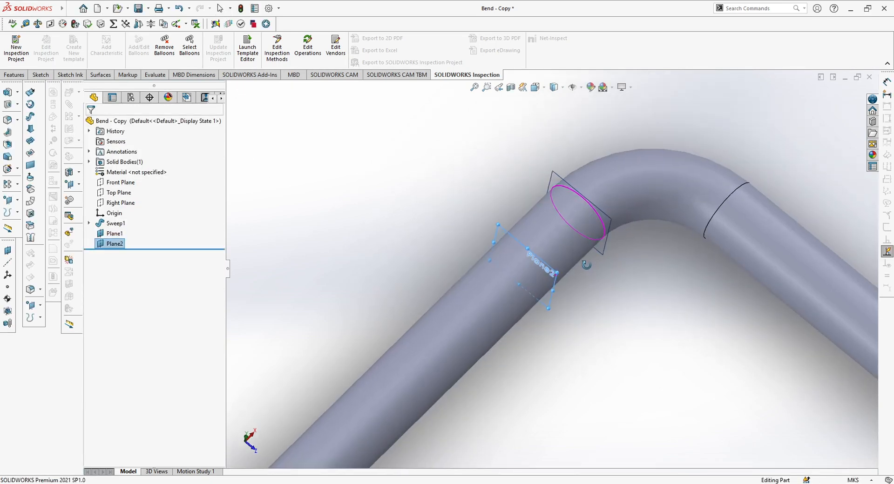
left_click(116, 234)
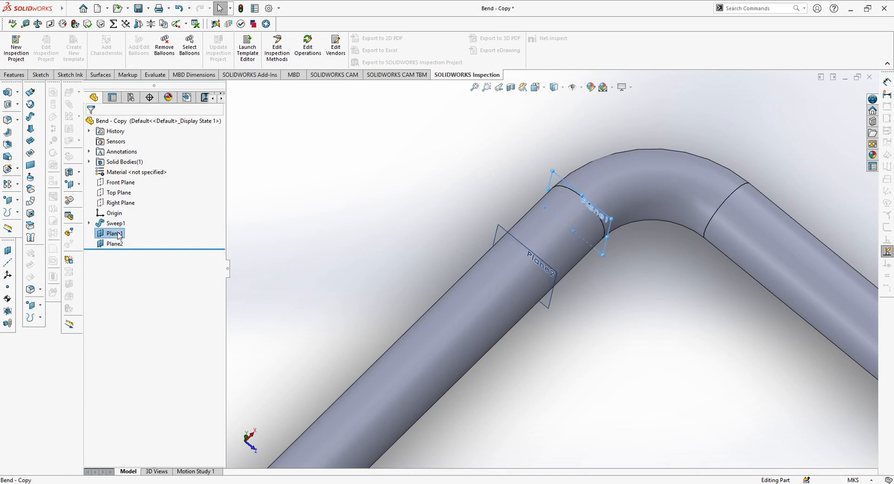
right_click(118, 234)
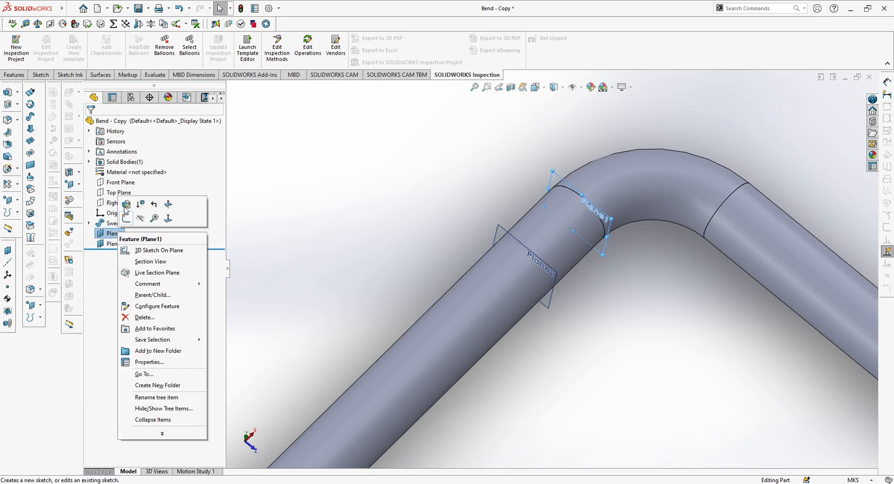
left_click(139, 220)
- Start a new sketch on Plane2, the offset plane crossing the long pipe leg
middle_click_drag(678, 317, 684, 309)
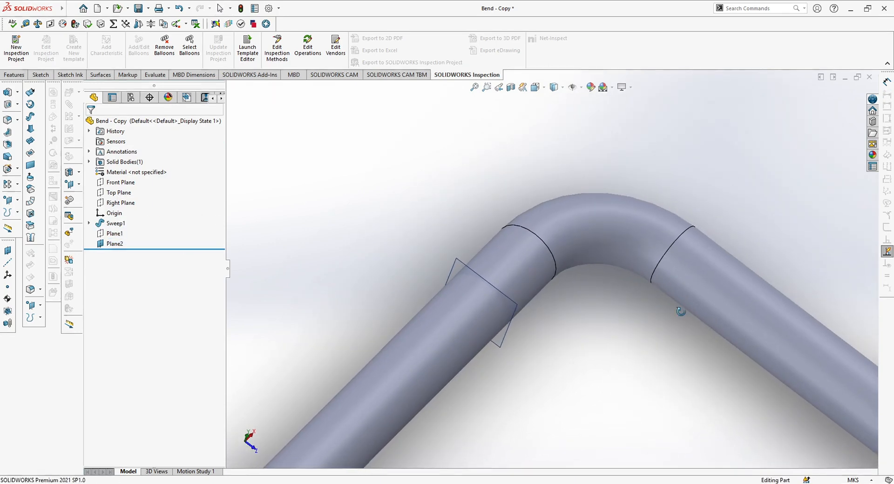
scroll(522, 302, "down", 4)
middle_click_drag(521, 302, 591, 306)
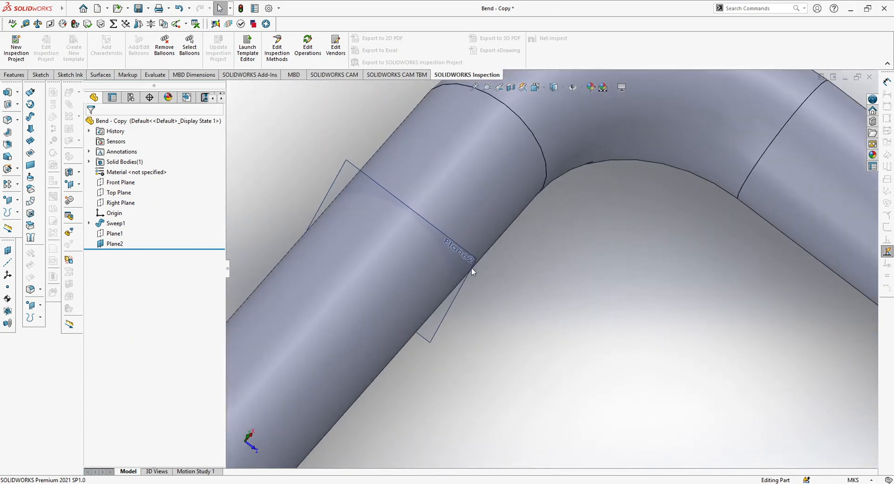
mouse_move(517, 289)
middle_mouse_down()
mouse_move(495, 281)
mouse_move(519, 290)
middle_mouse_up()
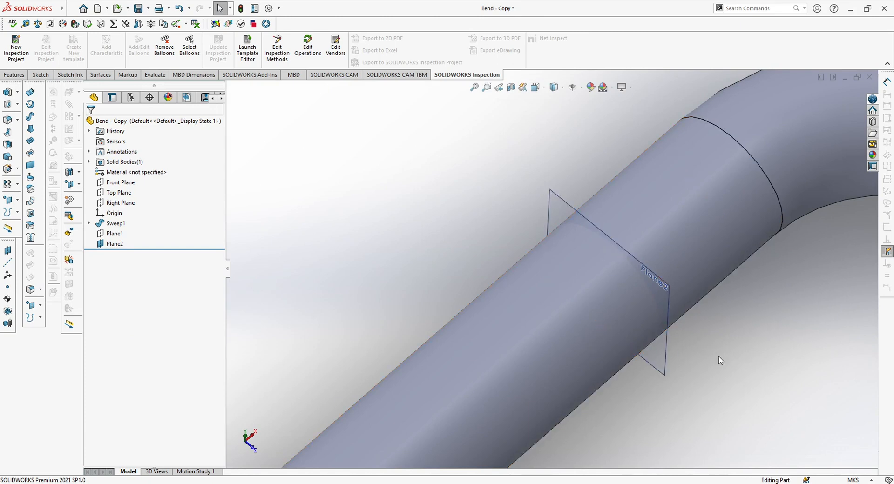
left_click(666, 288)
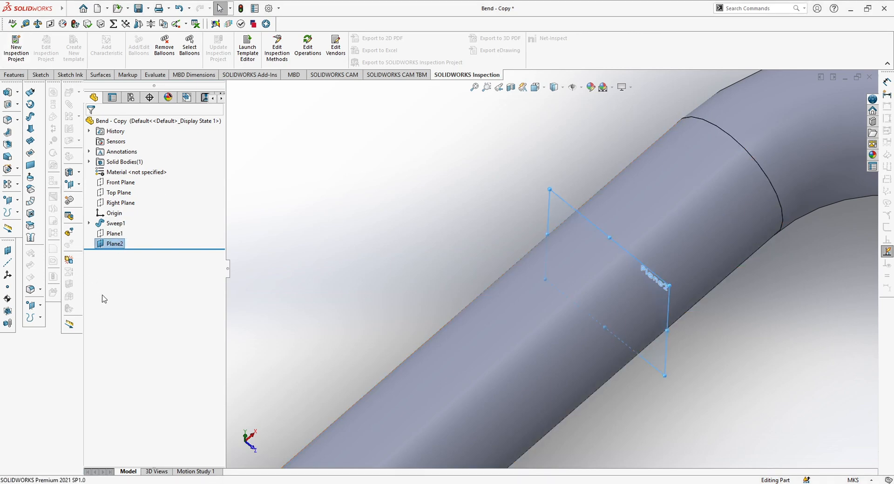
left_click(41, 75)
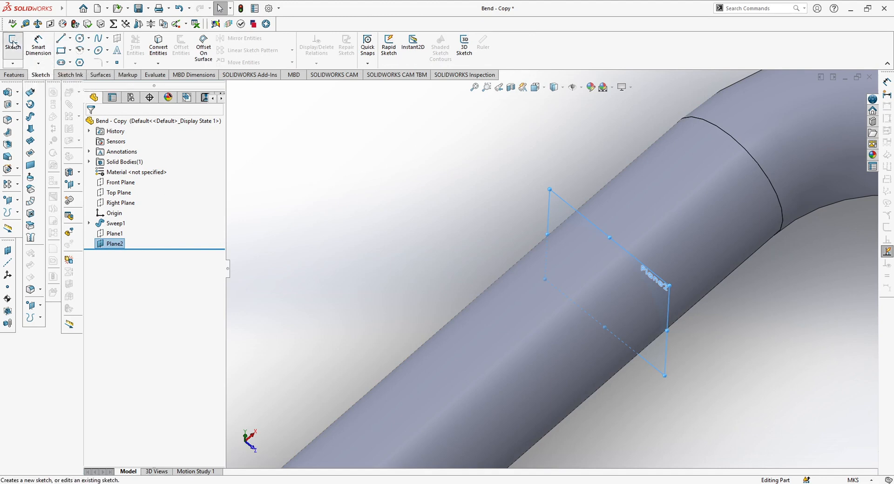
left_click(13, 45)
scroll(760, 268, "down", 10)
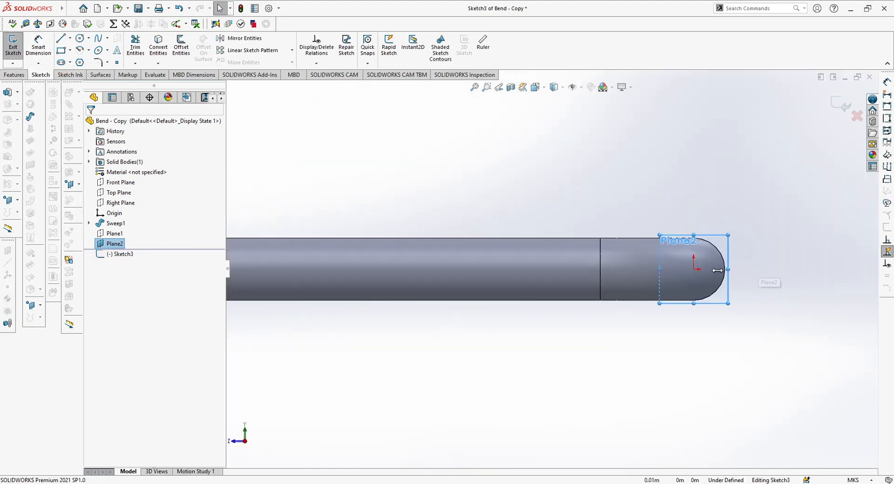
scroll(663, 278, "down", 2)
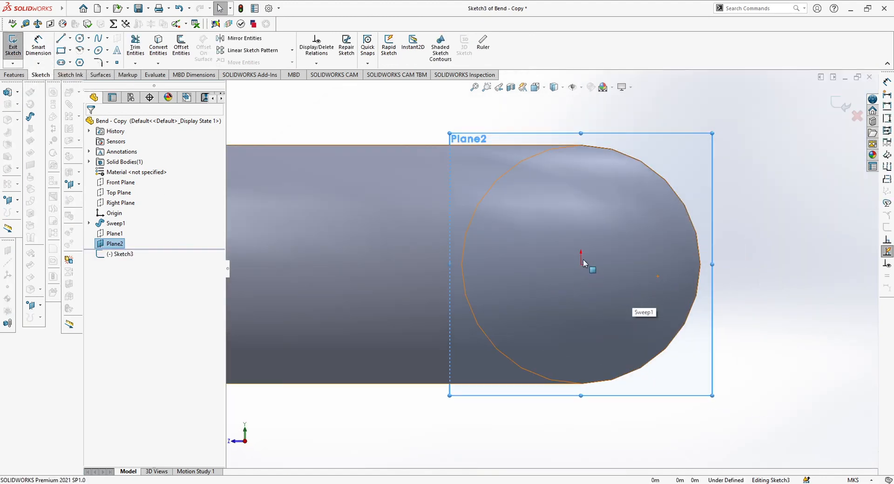
- Sketch a horizontal line from the origin at the pipe's centre to its outer edge, and exit the sketch
left_click(61, 41)
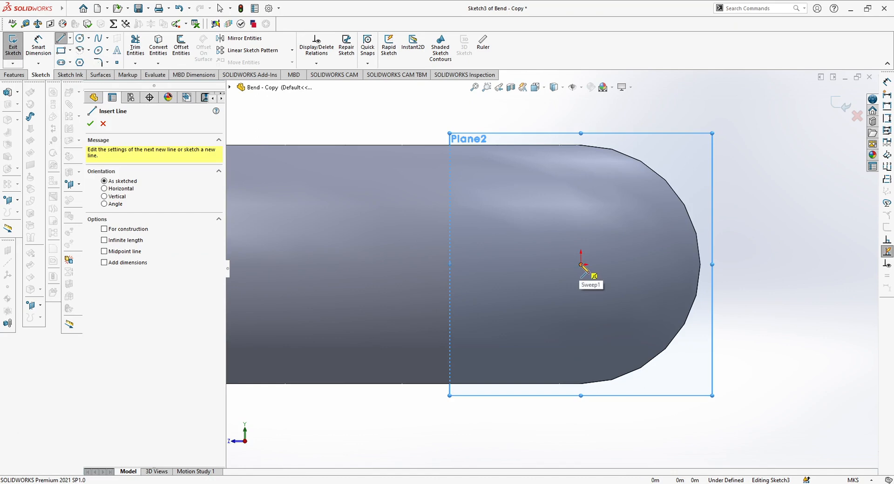
left_click(581, 264)
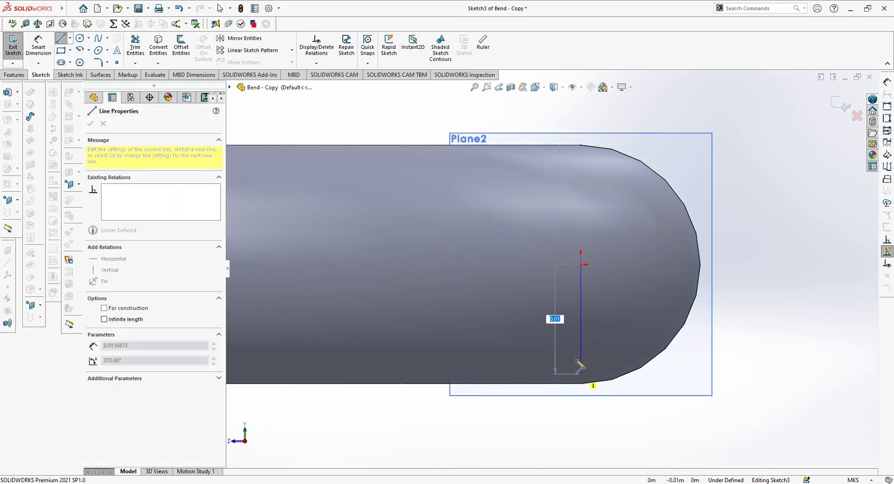
left_click(700, 265)
middle_click_drag(739, 281, 743, 321)
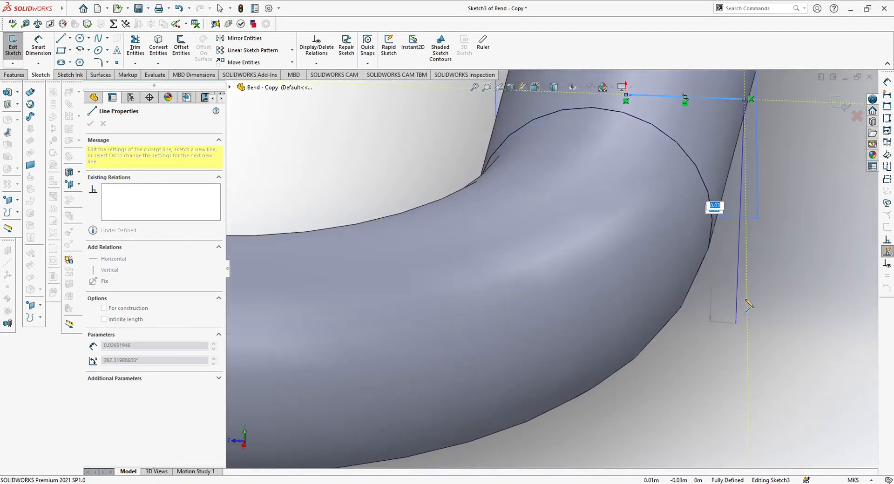
scroll(740, 317, "up", 7)
middle_click_drag(678, 245, 656, 294, "ctrl")
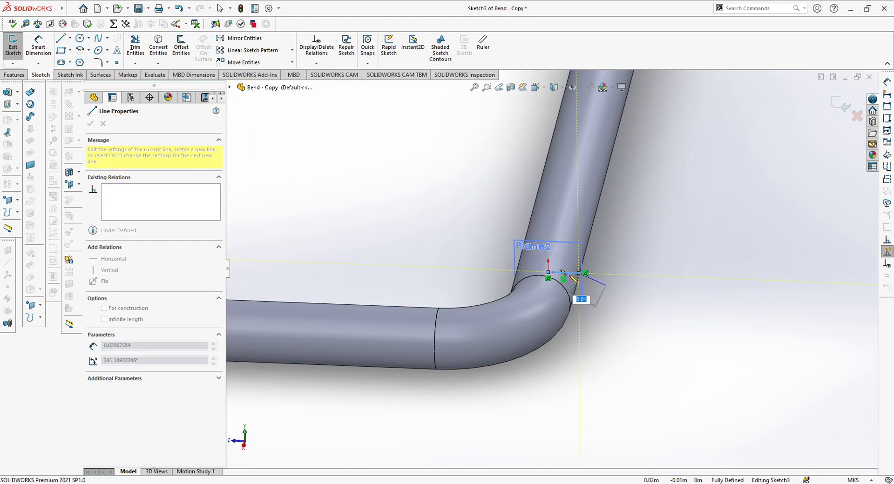
scroll(573, 279, "down", 8)
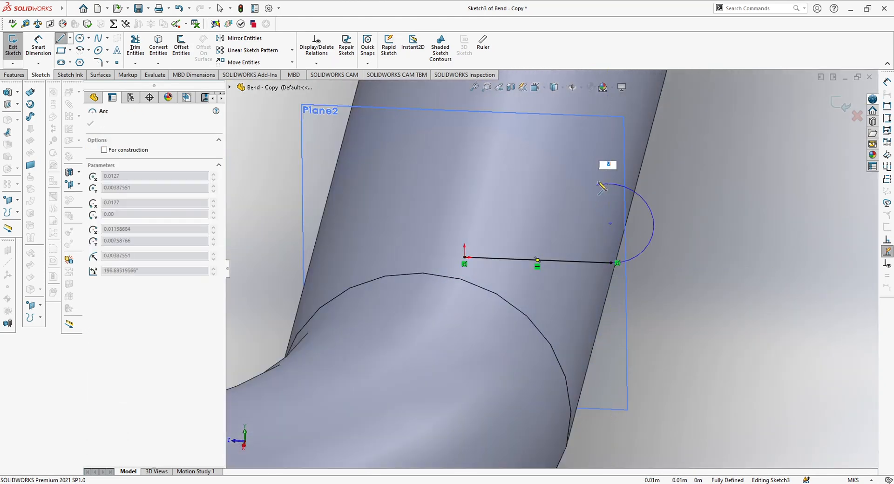
key("Escape")
key("Escape")
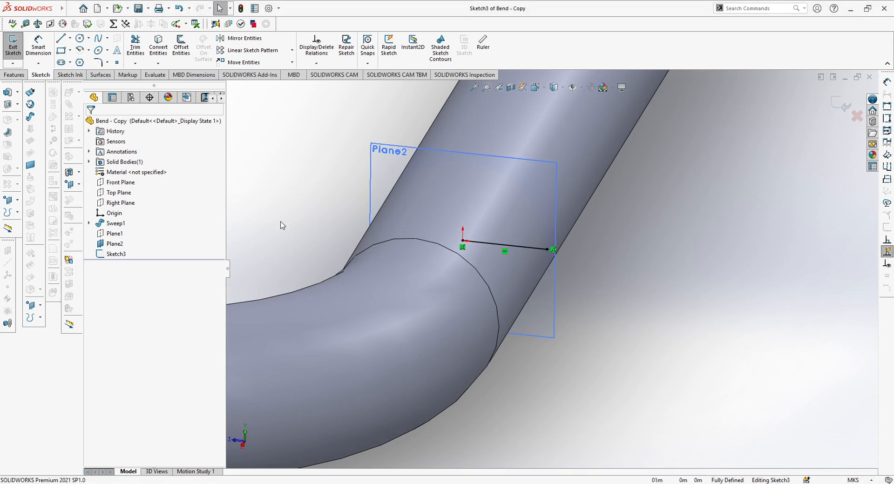
left_click(12, 44)
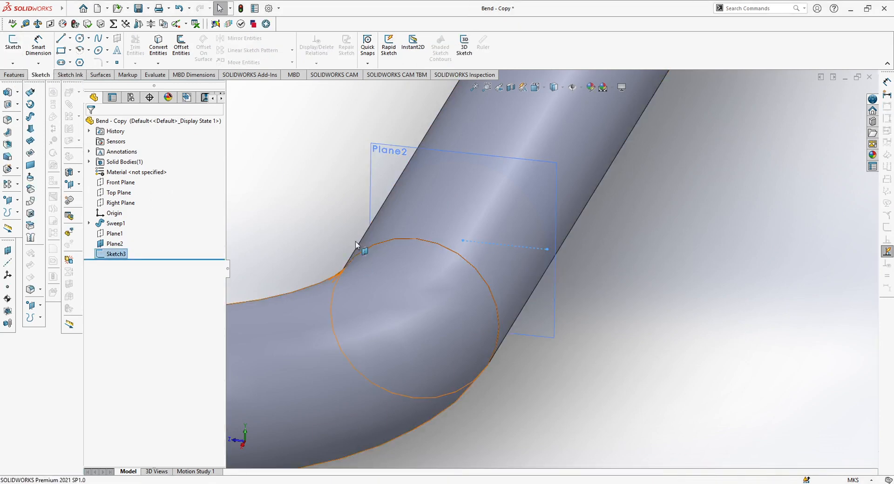
- Examine the outer end of the sketched line on the pipe wall and check the Top Plane's orientation
scroll(540, 256, "down", 3)
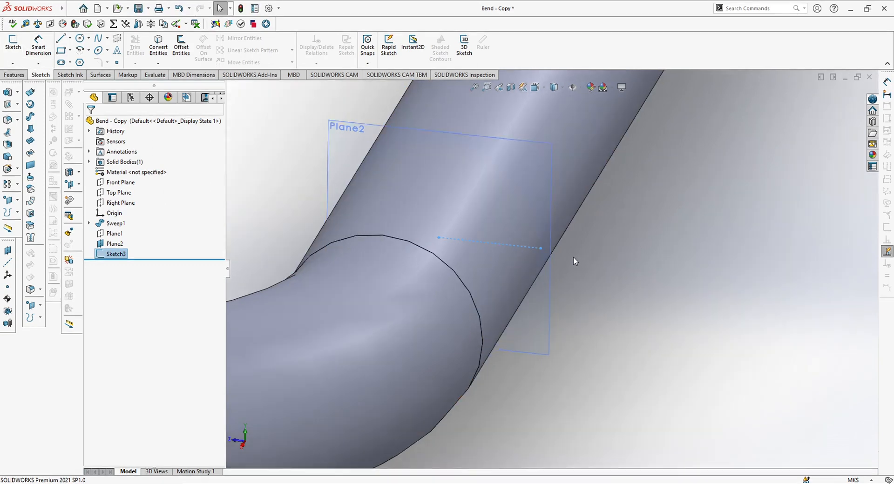
middle_click_drag(581, 263, 584, 265)
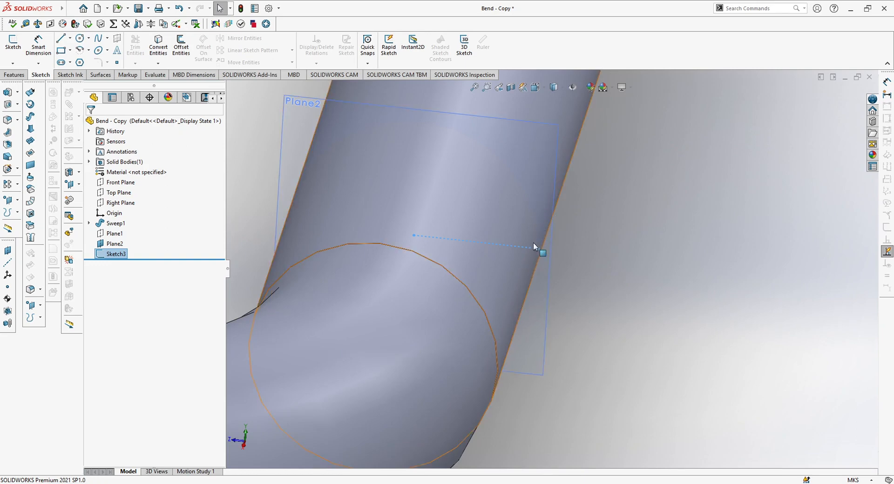
mouse_move(536, 216)
middle_mouse_down()
mouse_move(585, 245)
mouse_move(571, 255)
mouse_move(580, 256)
mouse_move(576, 266)
middle_mouse_up()
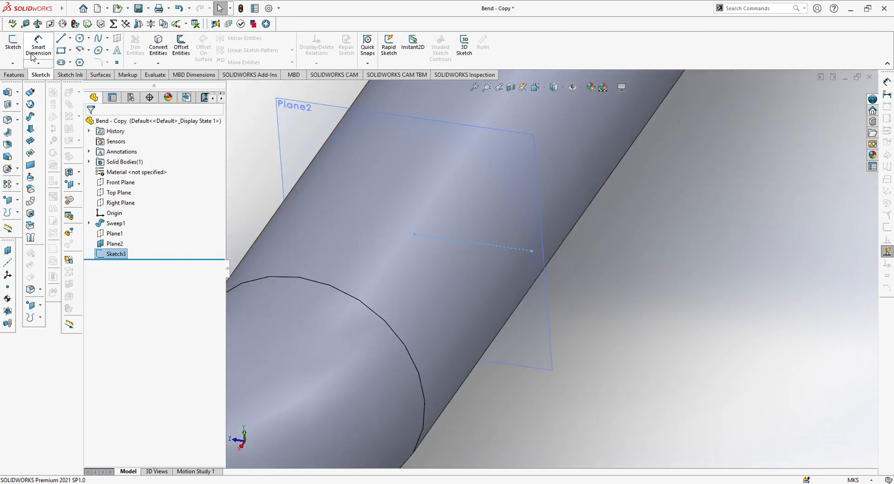
middle_click_drag(543, 204, 548, 200)
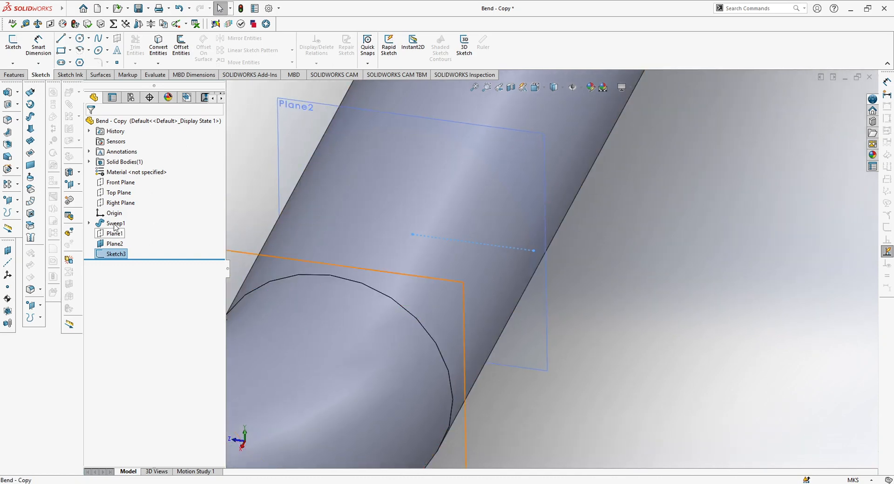
left_click(120, 195)
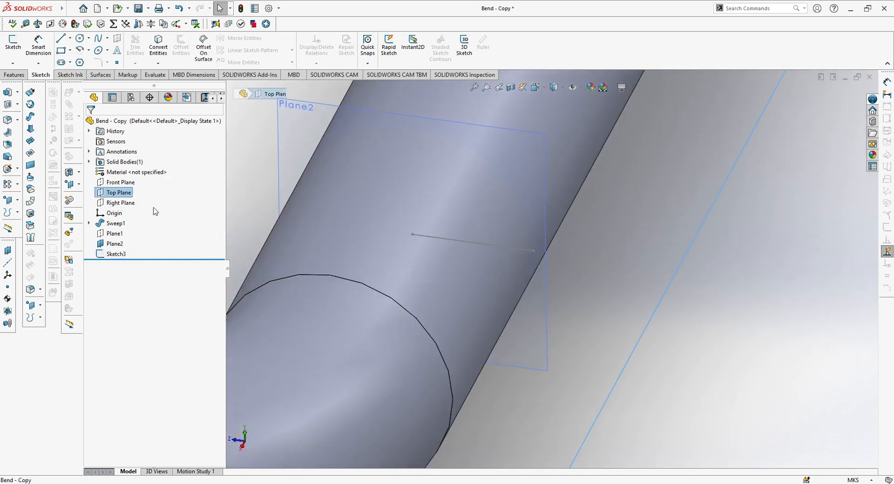
scroll(511, 255, "up", 3)
- Create a reference plane parallel to the Front Plane and coincident with the outer endpoint of the sketched line
left_click(120, 182)
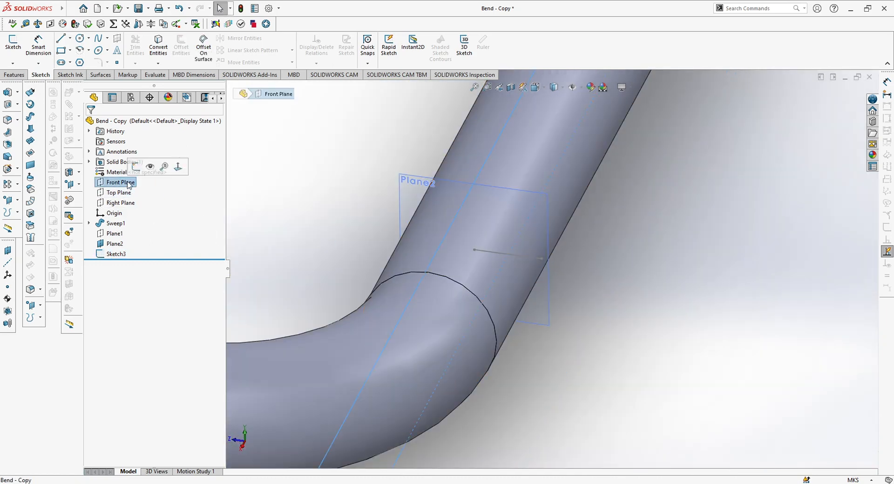
scroll(473, 250, "up", 2)
scroll(493, 309, "up", 4)
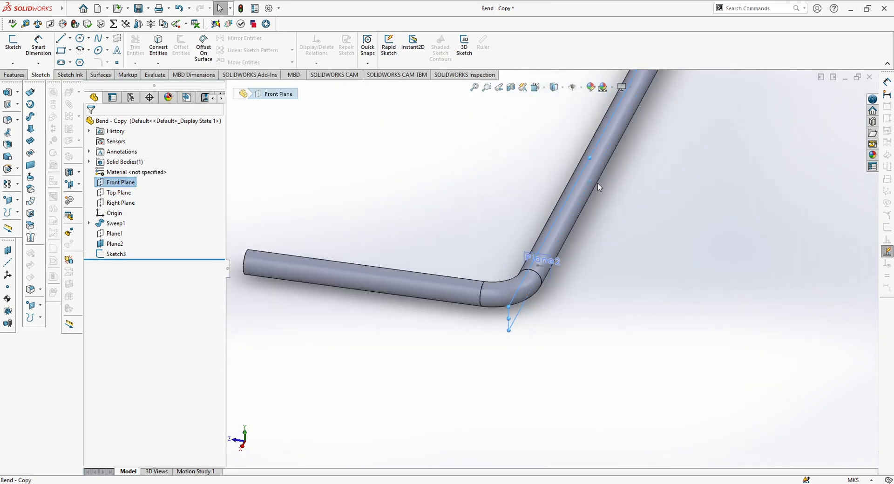
scroll(519, 290, "down", 7)
scroll(531, 345, "up", 3)
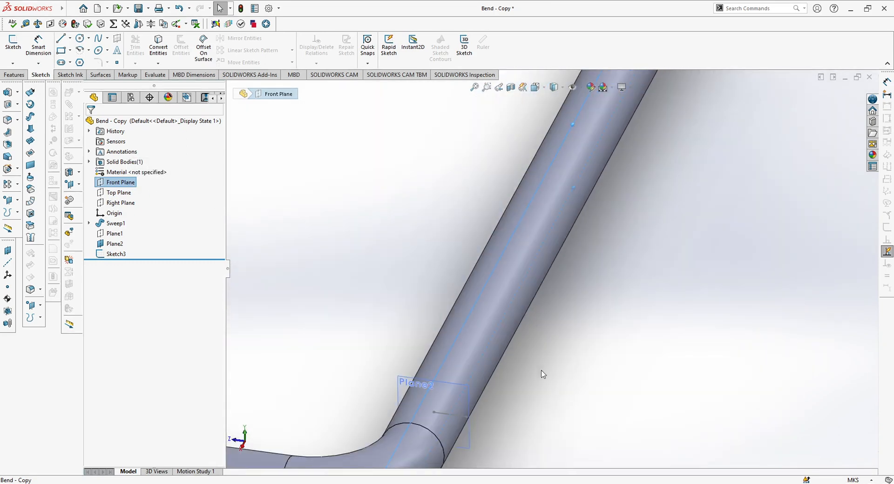
scroll(532, 244, "down", 4)
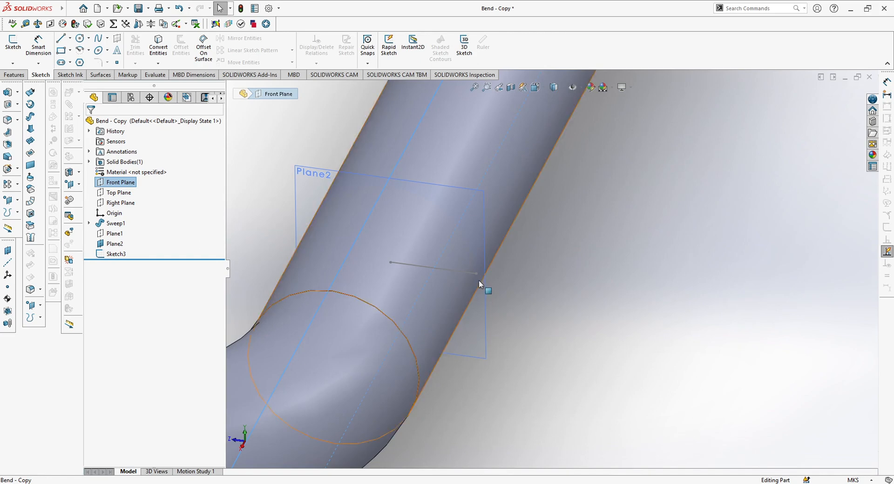
scroll(477, 280, "down", 3)
scroll(274, 186, "up", 3)
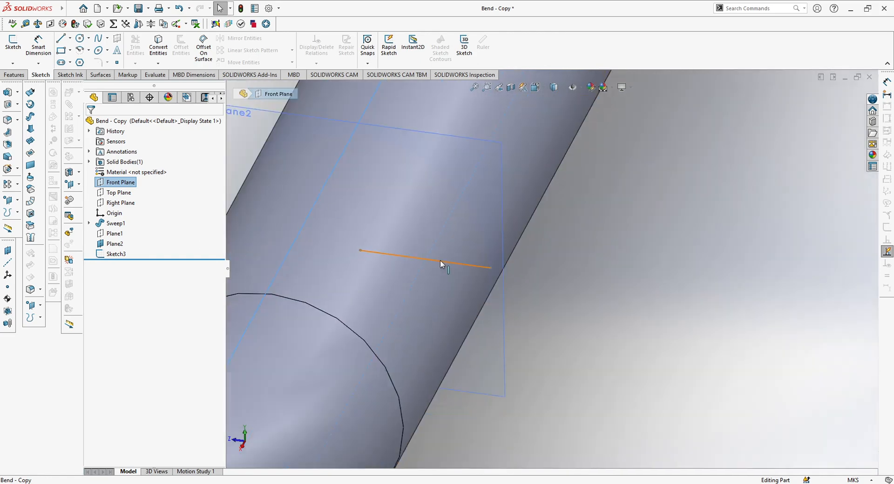
scroll(614, 247, "up", 2)
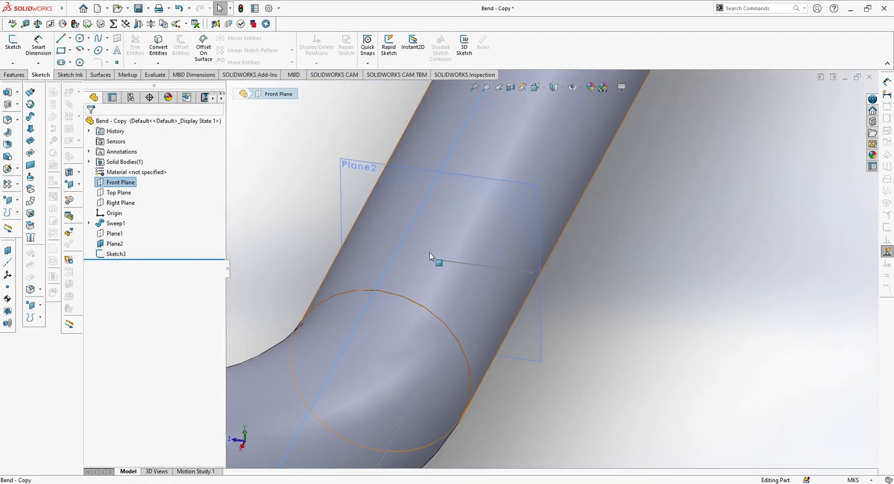
left_click(8, 252)
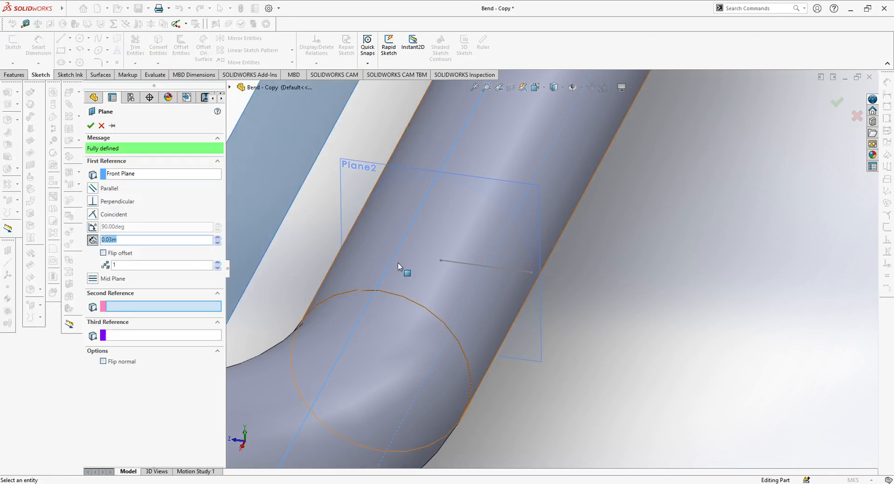
left_click(532, 272)
mouse_move(653, 283)
middle_mouse_down()
mouse_move(681, 278)
mouse_move(659, 259)
mouse_move(661, 216)
mouse_move(670, 240)
mouse_move(665, 281)
middle_mouse_up()
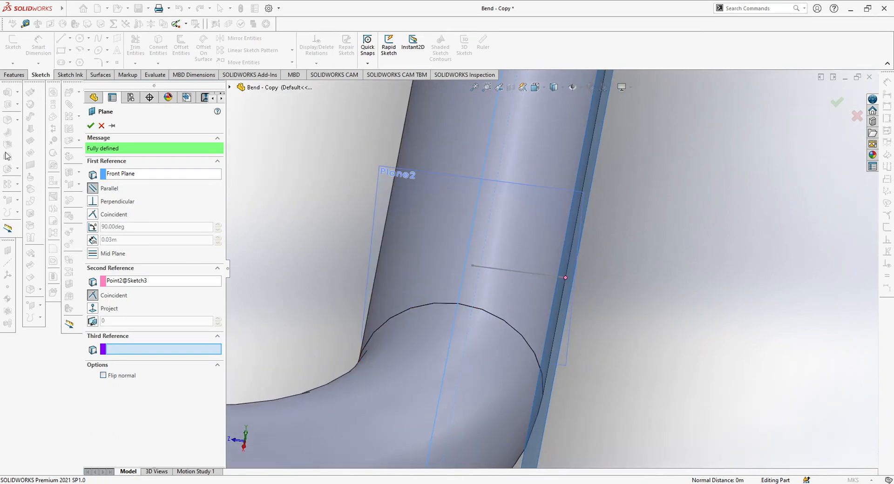
left_click(91, 125)
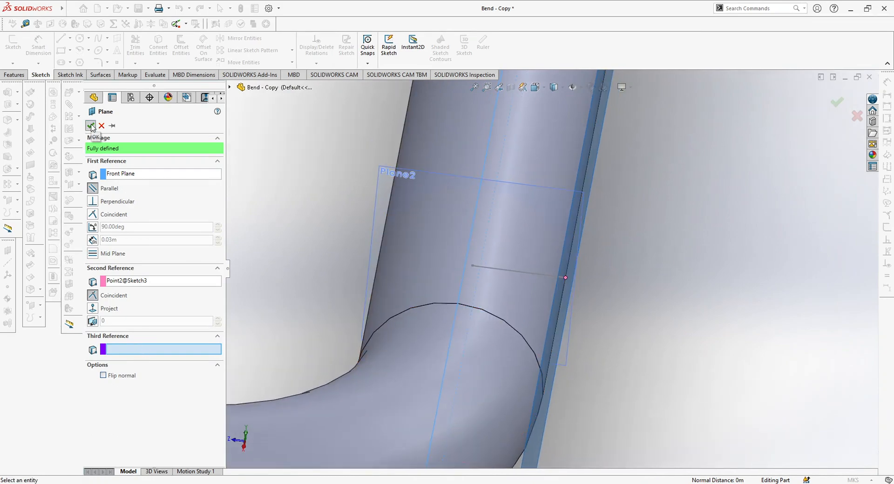
- Start a new sketch on Plane3, the plane touching the pipe's outer surface
middle_click_drag(612, 249, 538, 299)
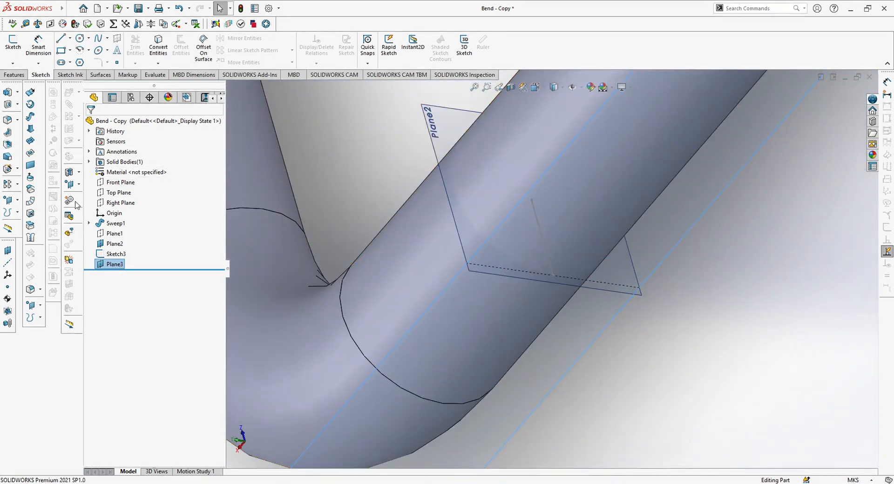
left_click(12, 45)
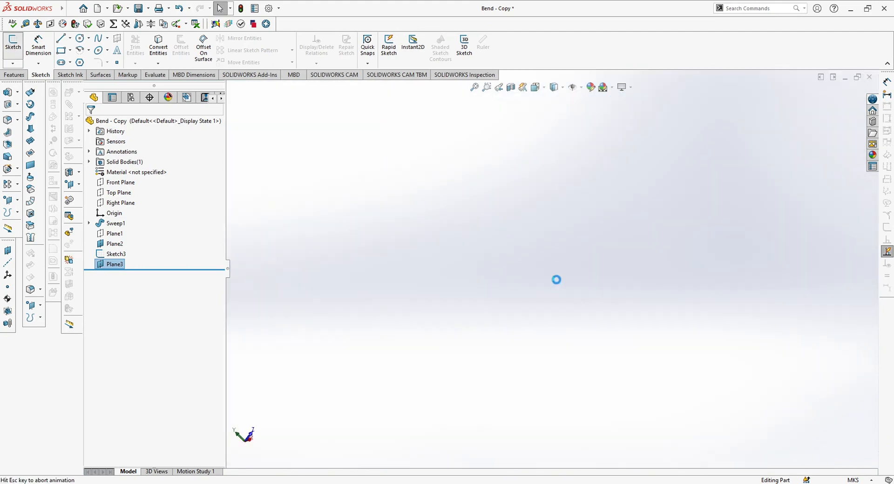
scroll(569, 289, "down", 5)
middle_click_drag(479, 249, 573, 344)
scroll(511, 228, "down", 4)
middle_click_drag(529, 144, 477, 134)
middle_click_drag(775, 142, 754, 95)
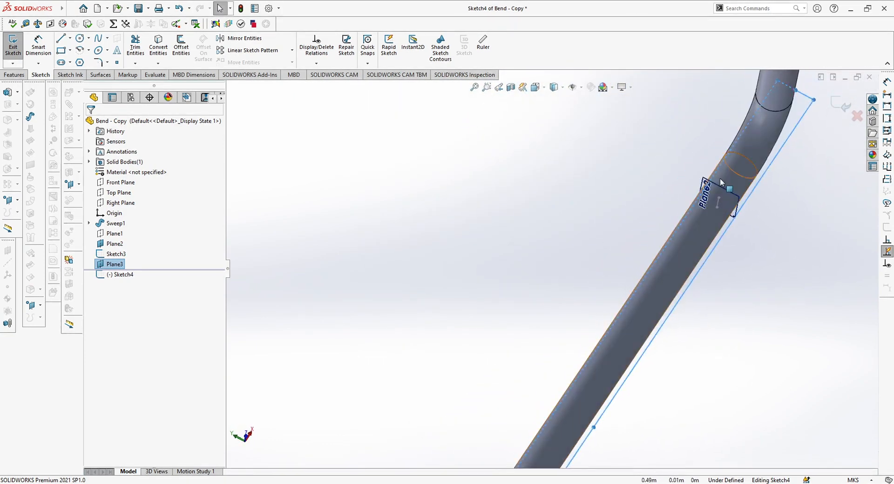
scroll(718, 193, "down", 10)
middle_click_drag(656, 311, 658, 261)
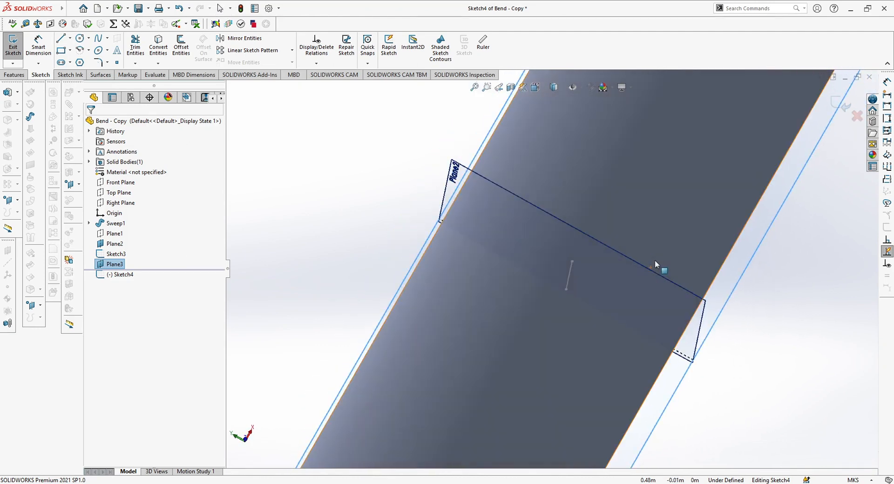
- Hide the pipe body Sweep1 so the sketch plane and the reference line are exposed
right_click(112, 224)
left_click(121, 208)
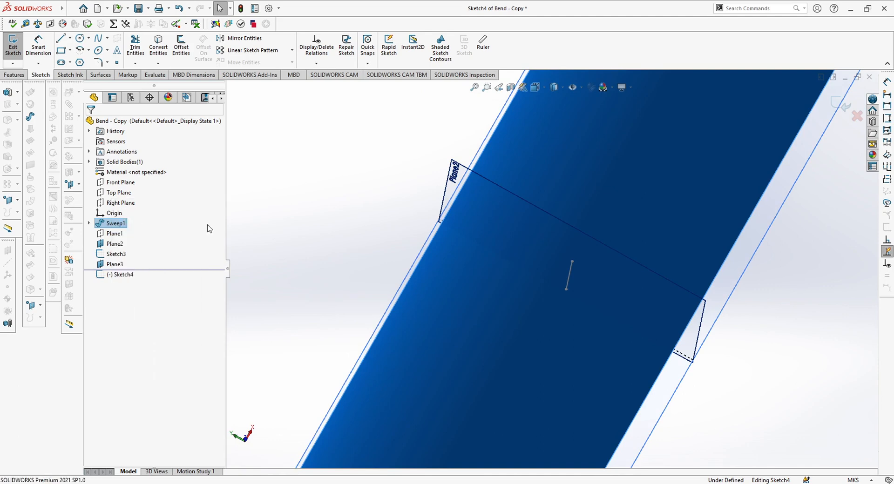
left_click(61, 39)
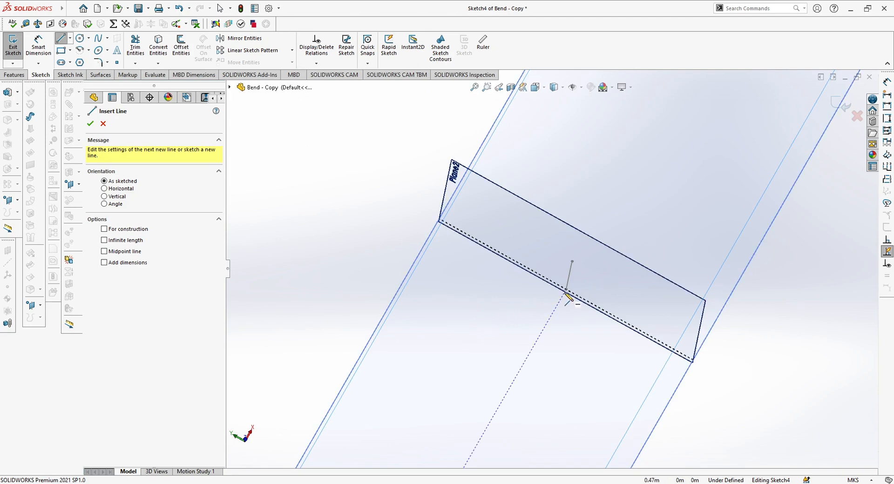
left_click(477, 314)
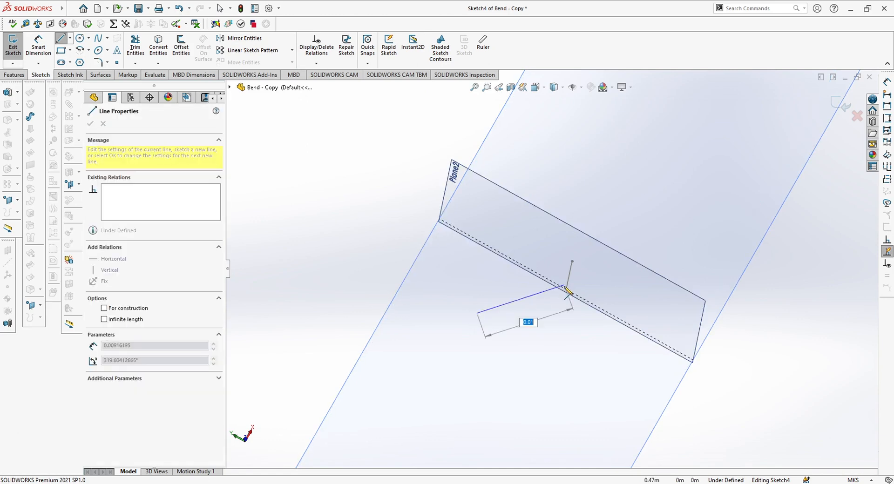
left_click(669, 263)
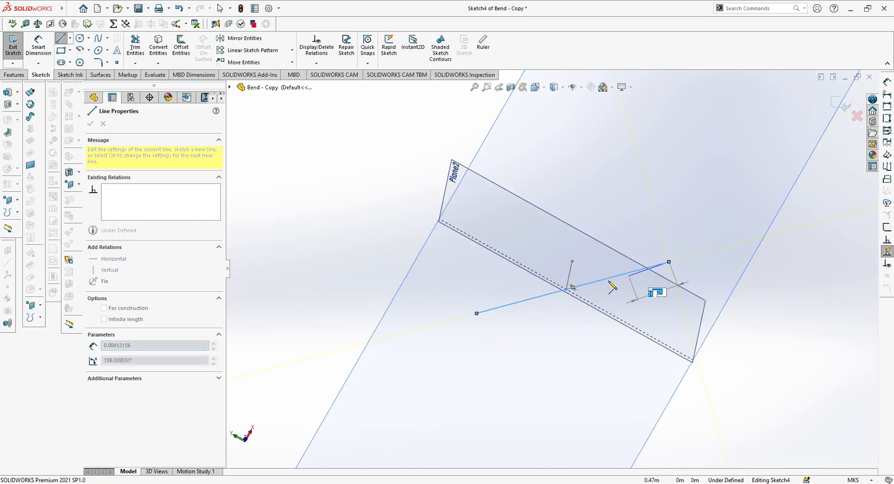
key("Escape")
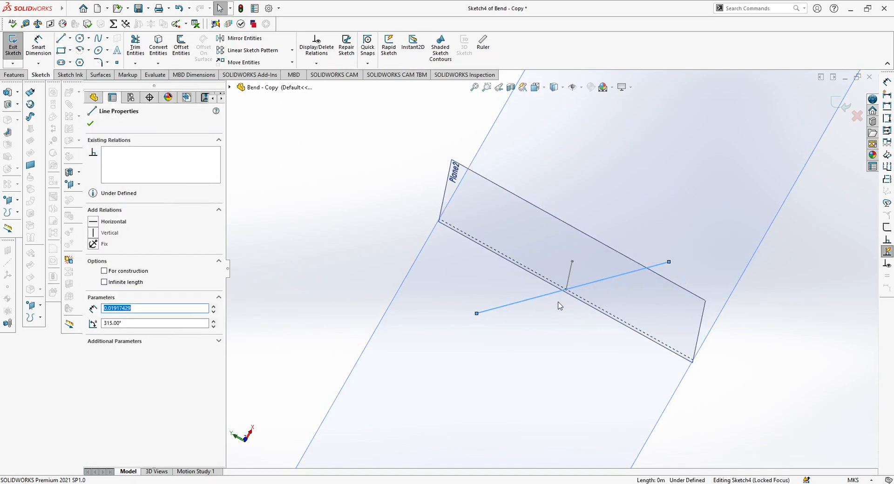
key("Delete")
- Sketch a line about 0.0096 m long from the inner end of the Sketch3 line and set its angle to 150°
key("l")
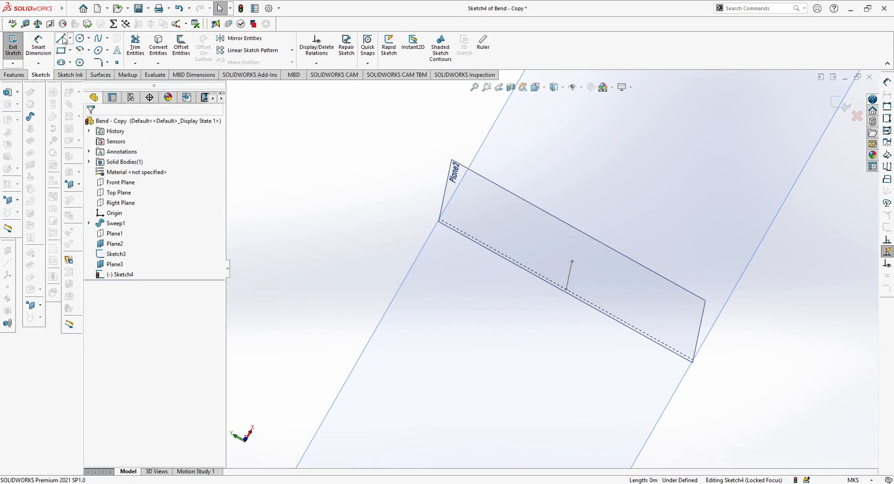
left_click(566, 289)
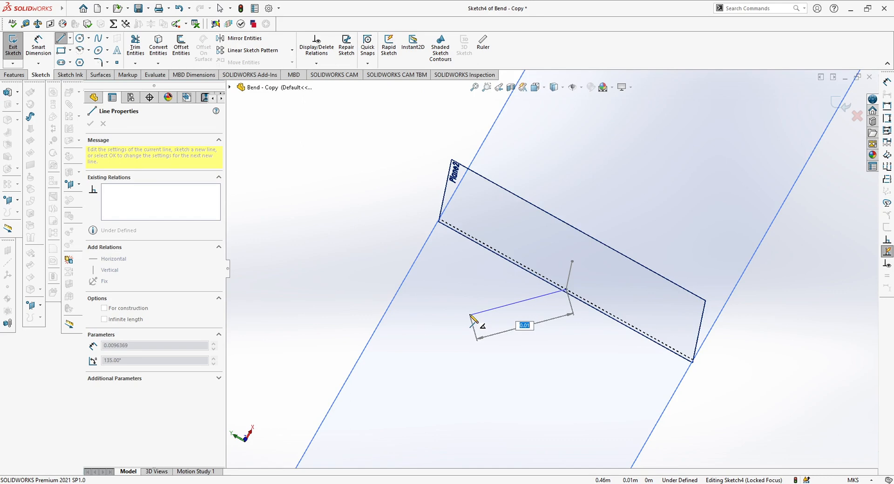
left_click(470, 315)
key("Escape")
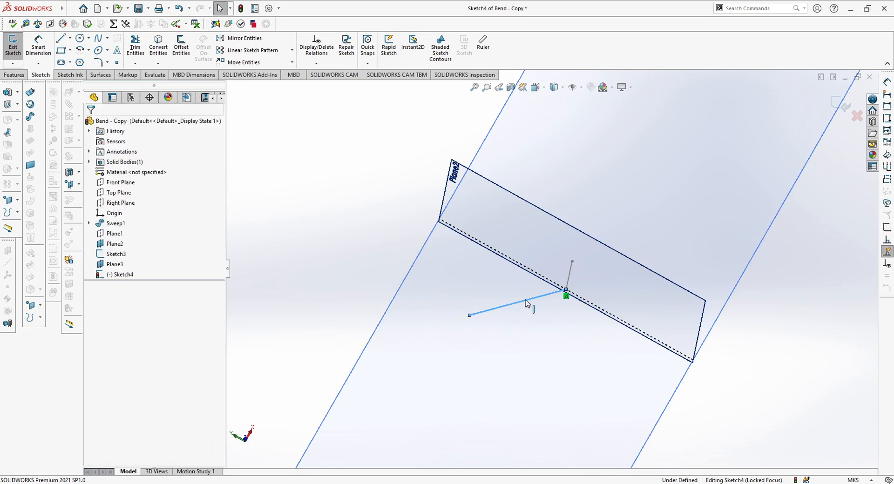
left_click(526, 303)
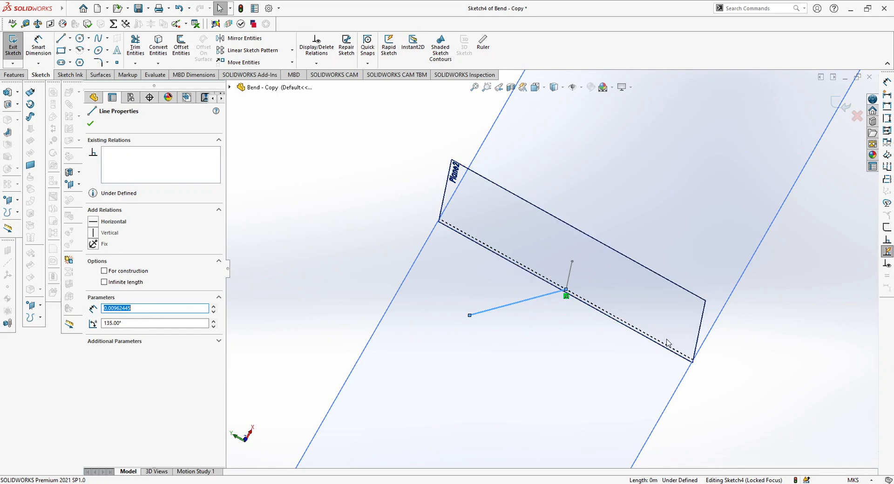
key("Tab")
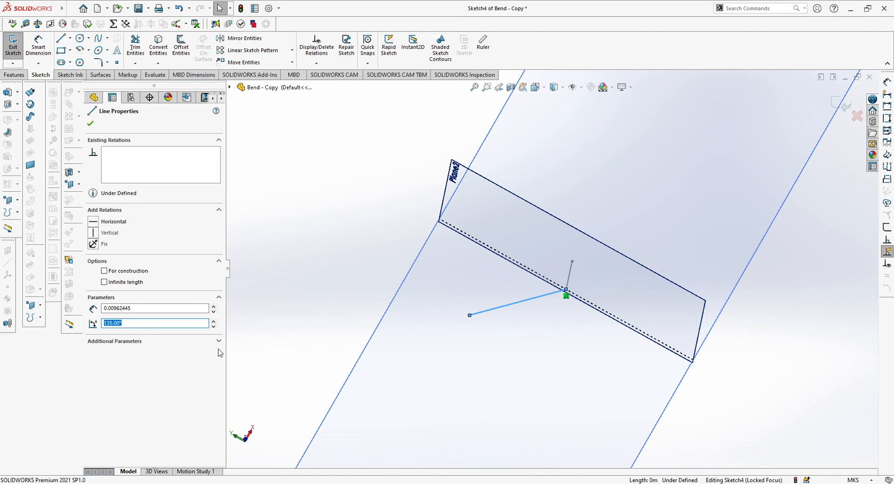
type("150")
key("Return")
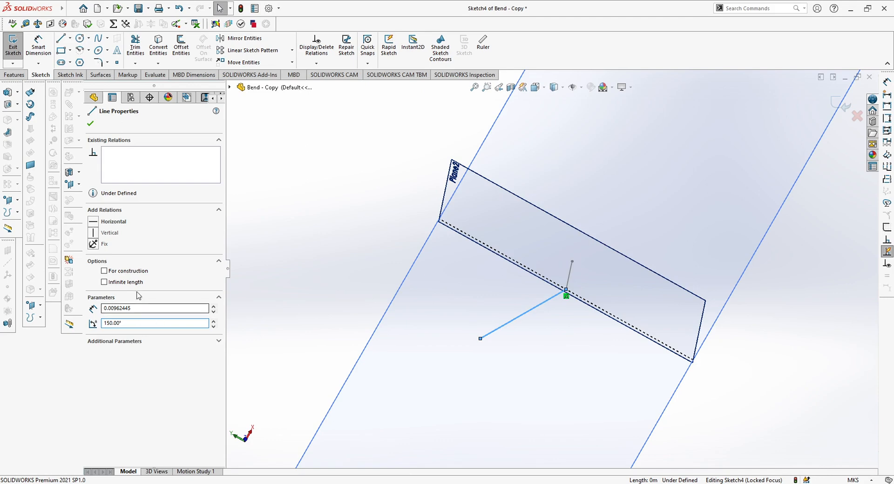
- Set the 150° line's length to 0.00655 m
left_click_drag(140, 308, 65, 314)
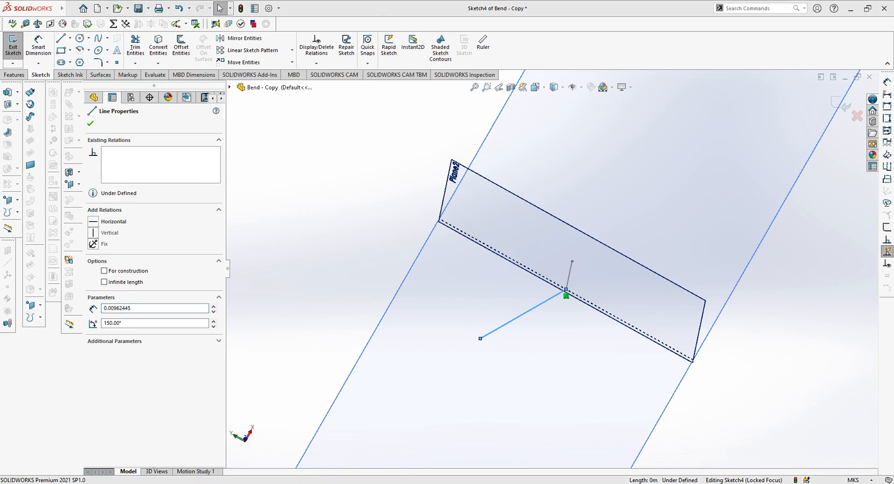
left_click(532, 311)
left_click_drag(152, 307, 37, 315)
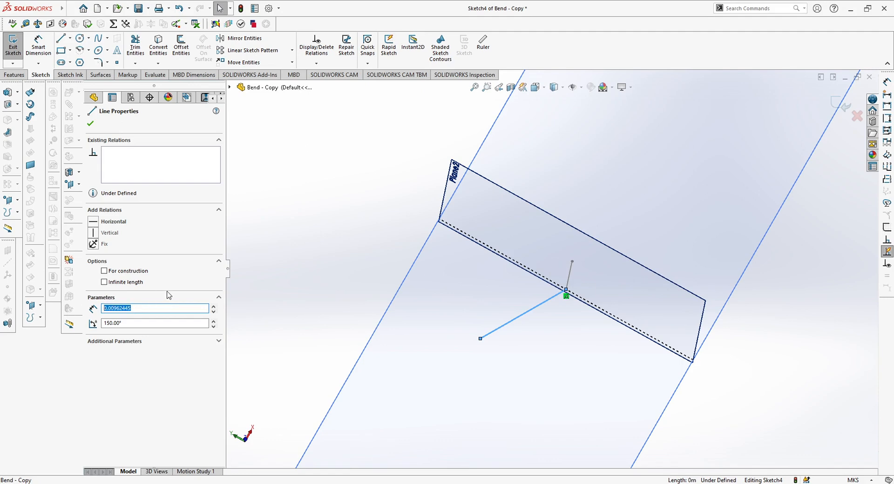
type("0.")
- Sketch a second line from the same start point, collinear in the opposite direction, and set its length to 0.00635 m
left_click(60, 38)
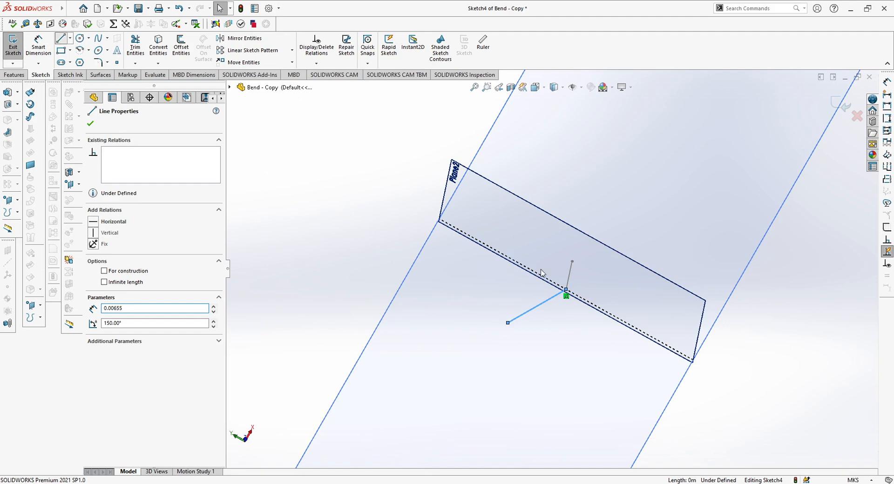
left_click(565, 289)
left_click(633, 251)
key("Escape")
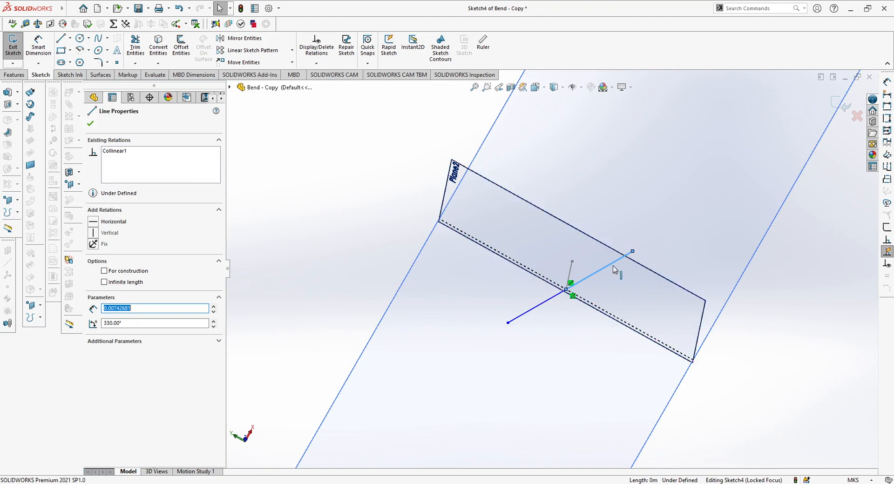
left_click(568, 340)
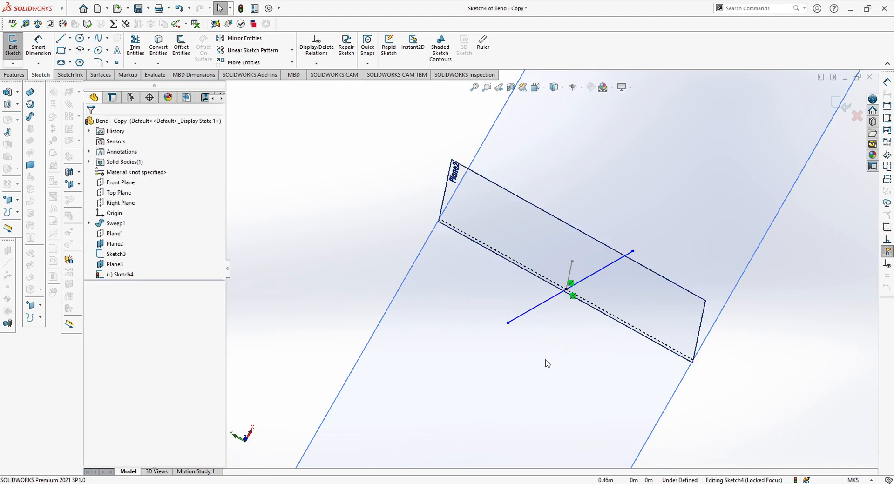
left_click(601, 270)
type("0.00635")
key("Return")
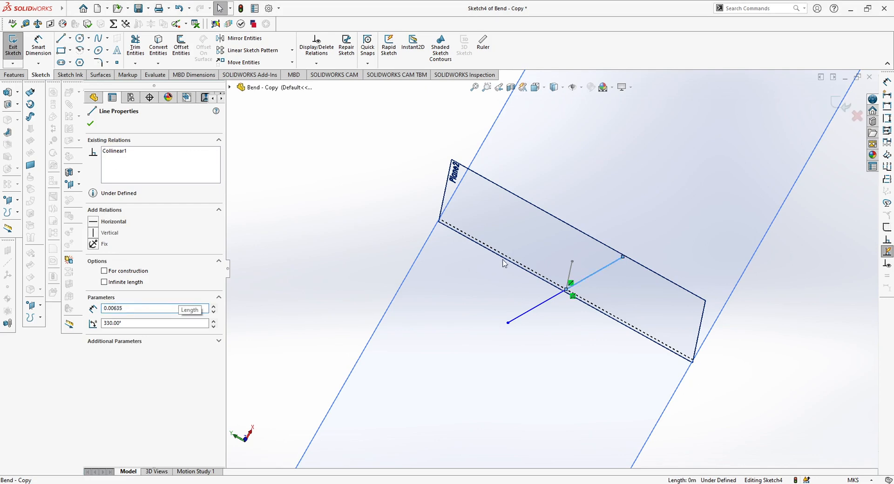
- Set the first line's length to 0.00635 m as well and exit the sketch
left_click(548, 300)
type("0.0065")
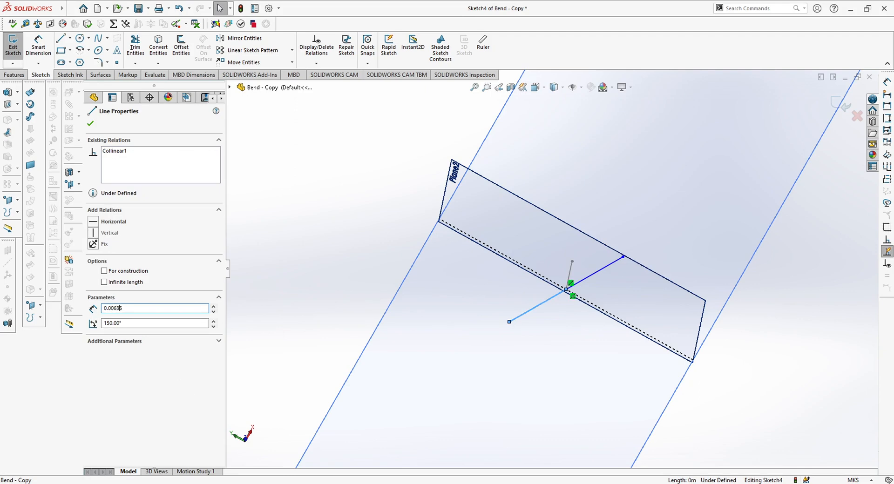
left_click(519, 336)
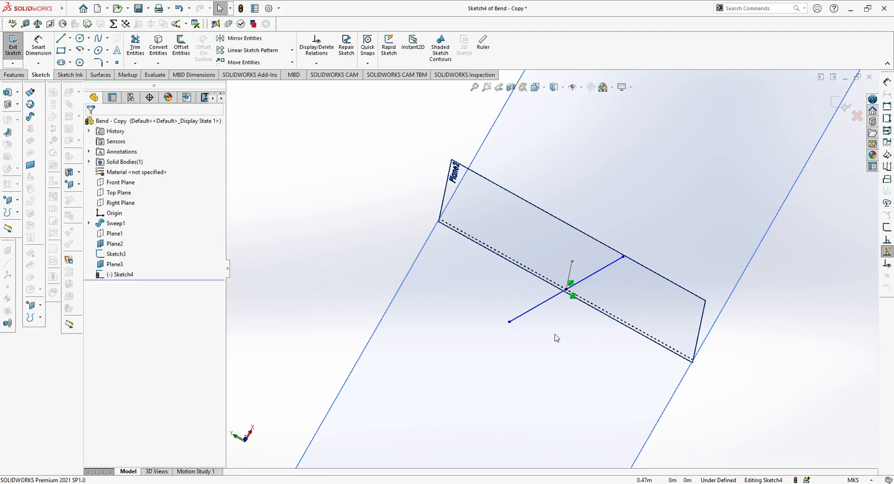
scroll(557, 339, "down", 5)
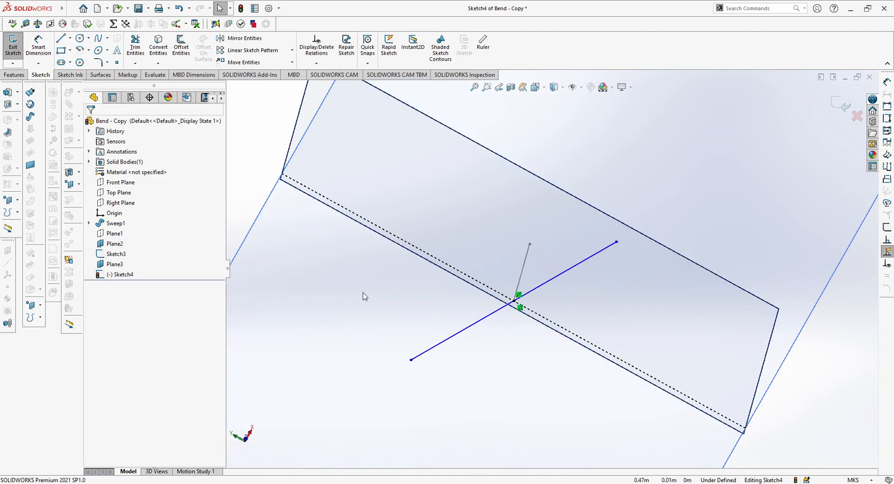
left_click(12, 51)
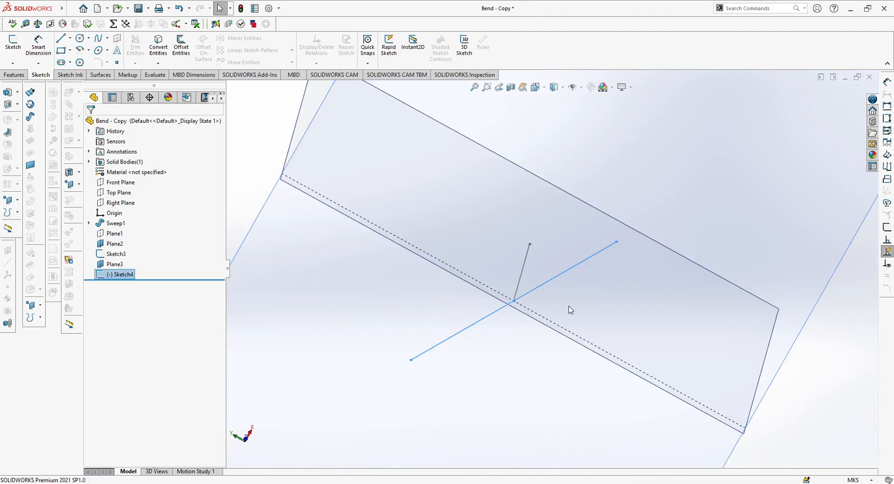
- Start a reference plane from the Sketch3 and Sketch4 lines, and clear all three preselected references
middle_click_drag(508, 335, 523, 337)
scroll(680, 327, "up", 1)
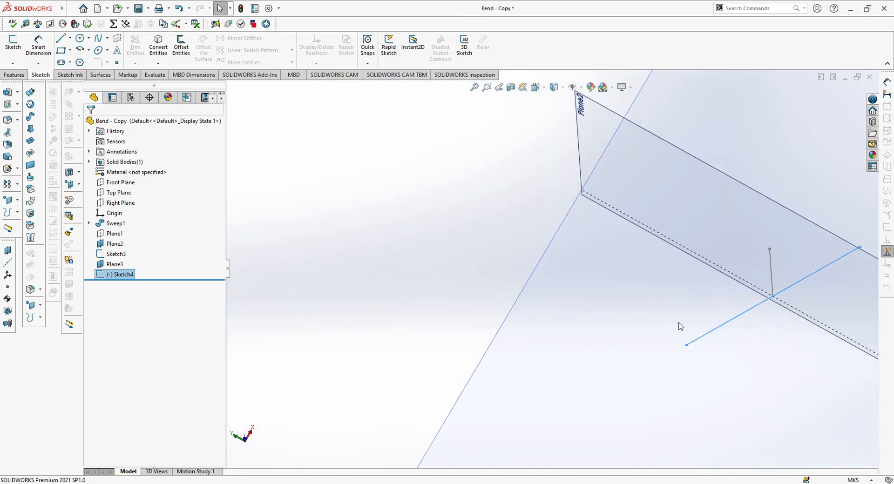
middle_click_drag(733, 355, 471, 347, "ctrl")
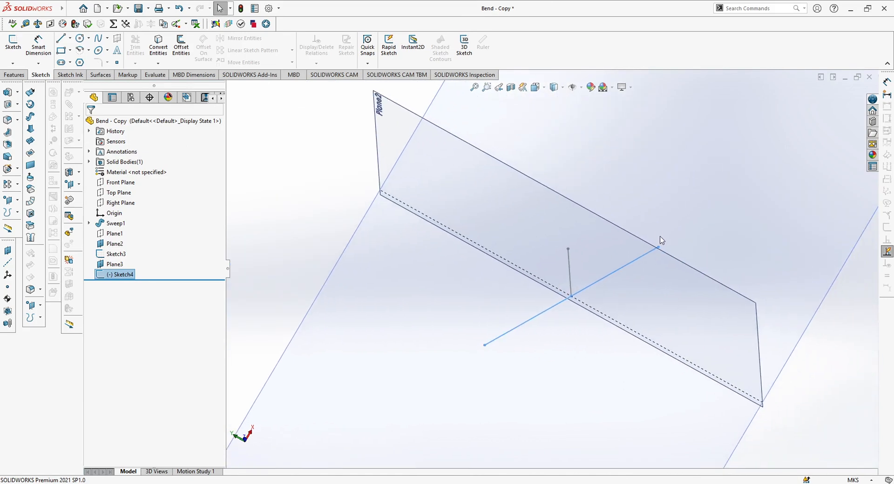
mouse_move(561, 337)
middle_mouse_down()
mouse_move(560, 325)
mouse_move(423, 371)
middle_mouse_up()
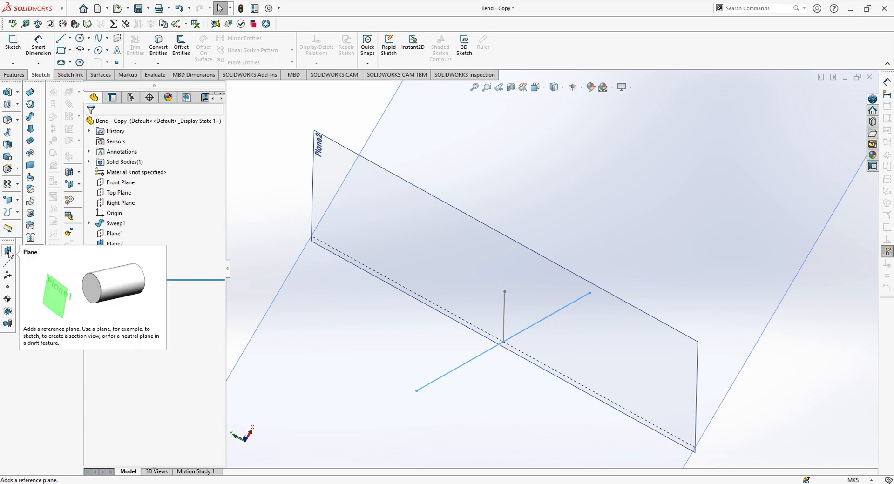
left_click(464, 374)
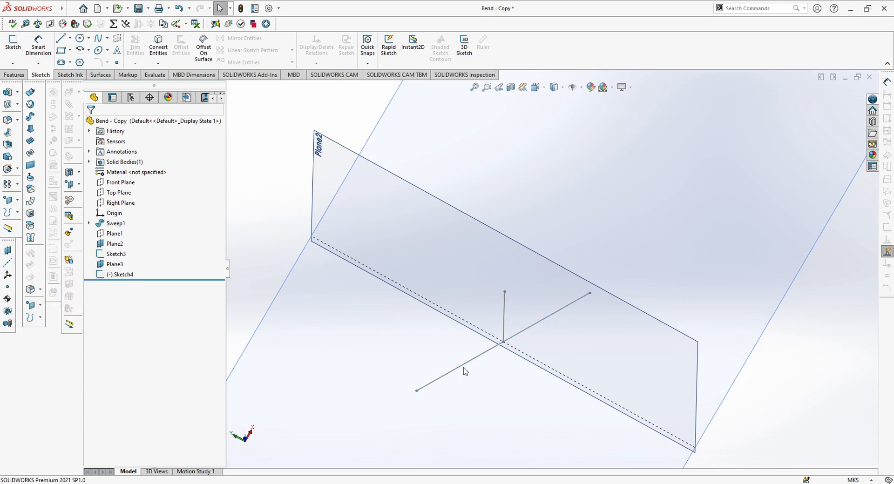
left_click(552, 314)
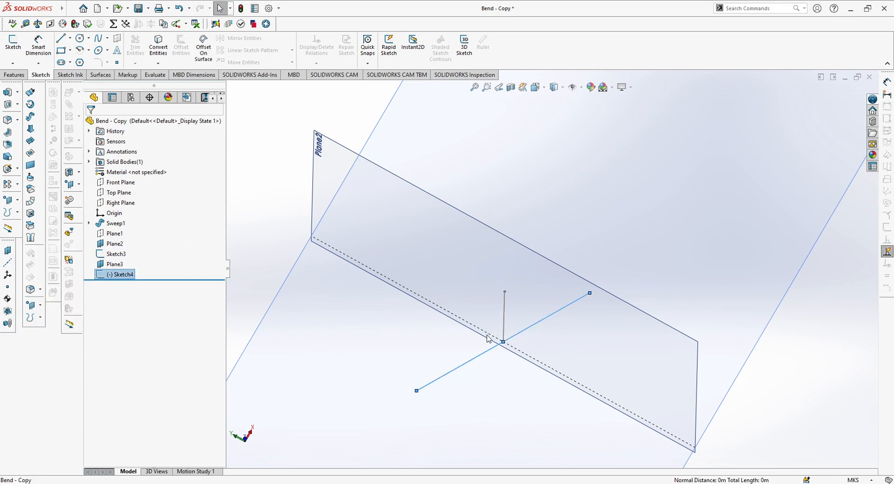
left_click(503, 309, "ctrl")
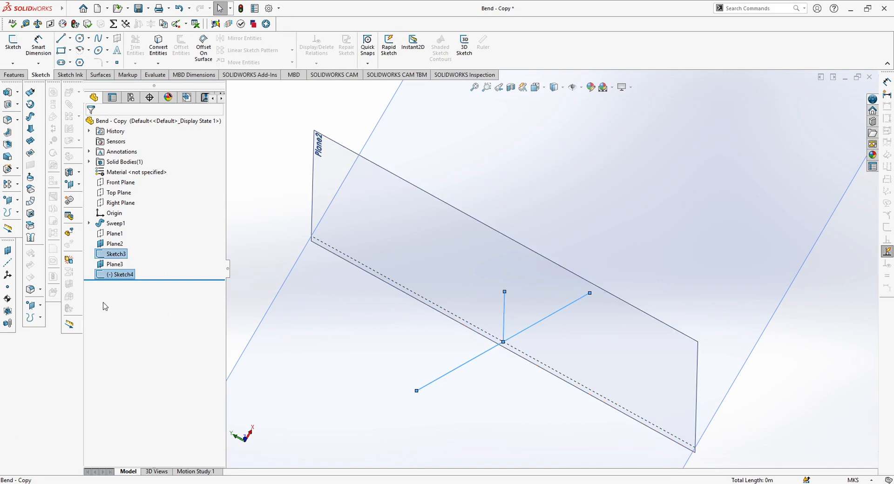
left_click(8, 251)
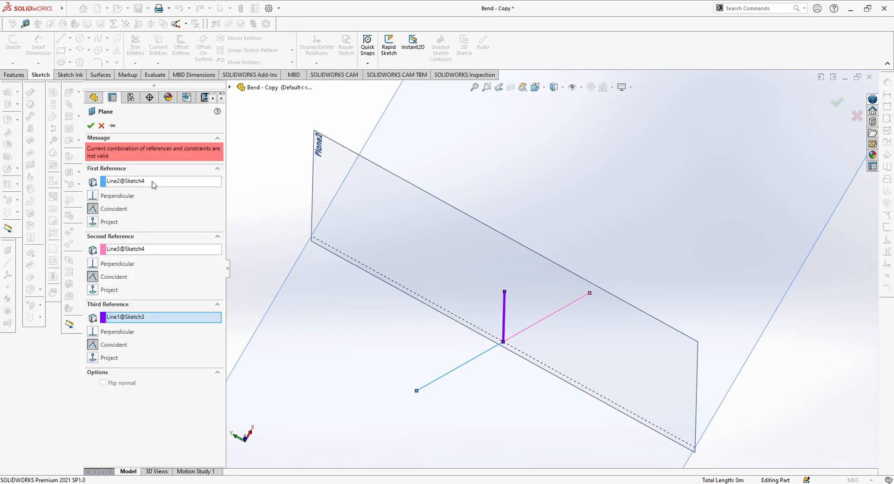
left_click(154, 181)
left_click(155, 318)
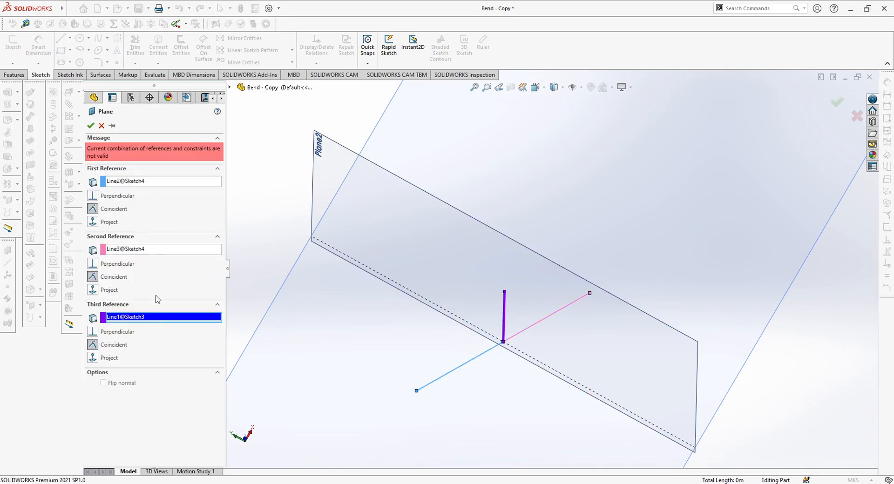
key("Delete")
left_click(154, 263)
key("Delete")
left_click(160, 175)
key("Delete")
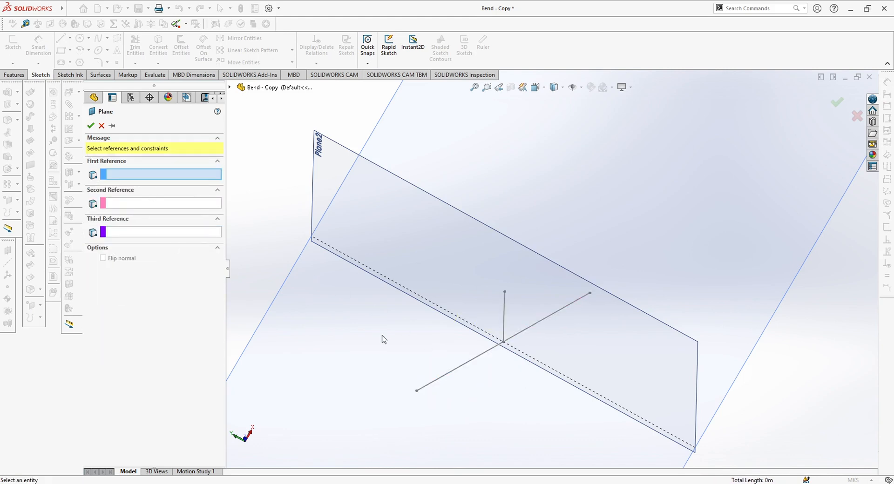
- Create a reference plane coincident with the Sketch3 line and the second Sketch4 line, with its normal flipped
left_click(504, 321)
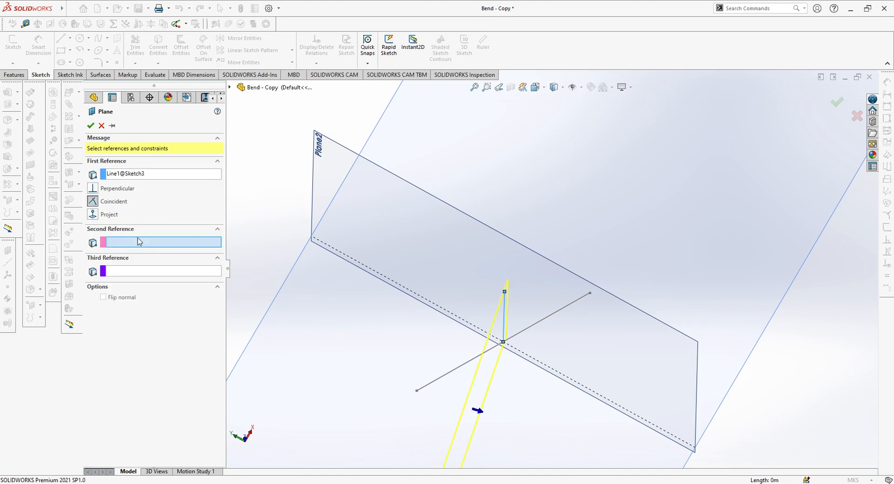
left_click(542, 322)
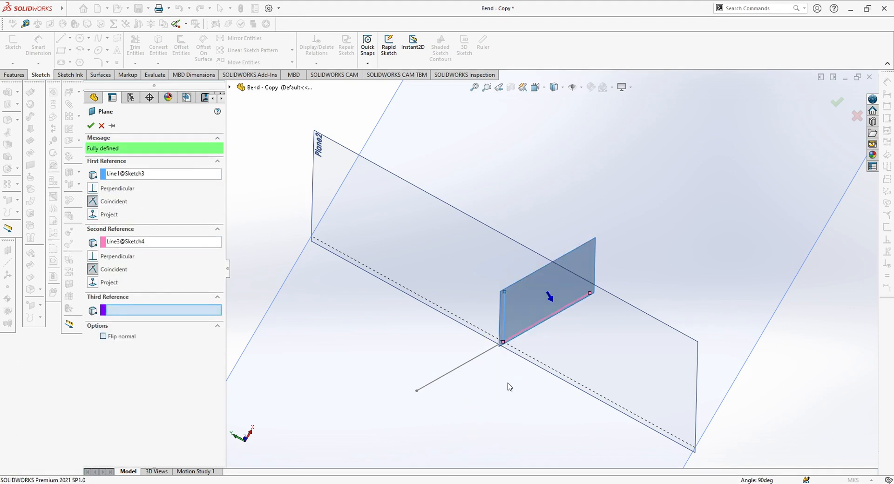
middle_click_drag(493, 414, 485, 450)
middle_click_drag(524, 399, 489, 332)
scroll(485, 345, "down", 2)
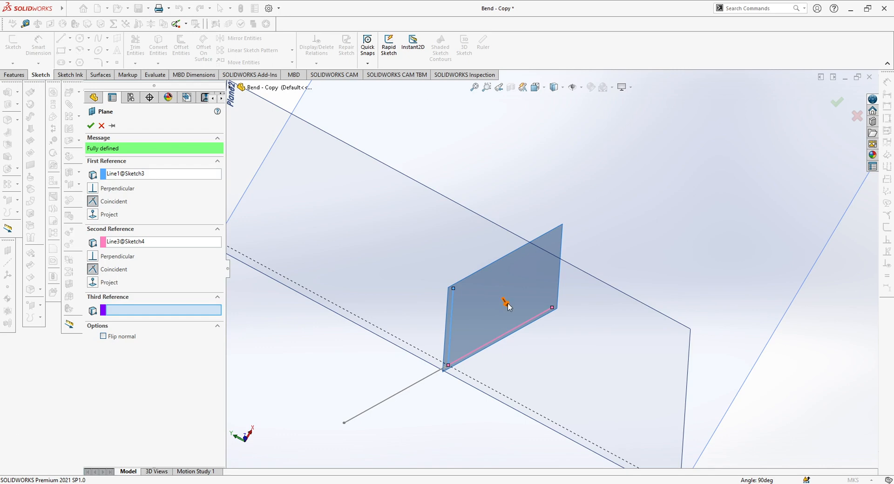
left_click(115, 336)
left_click(91, 126)
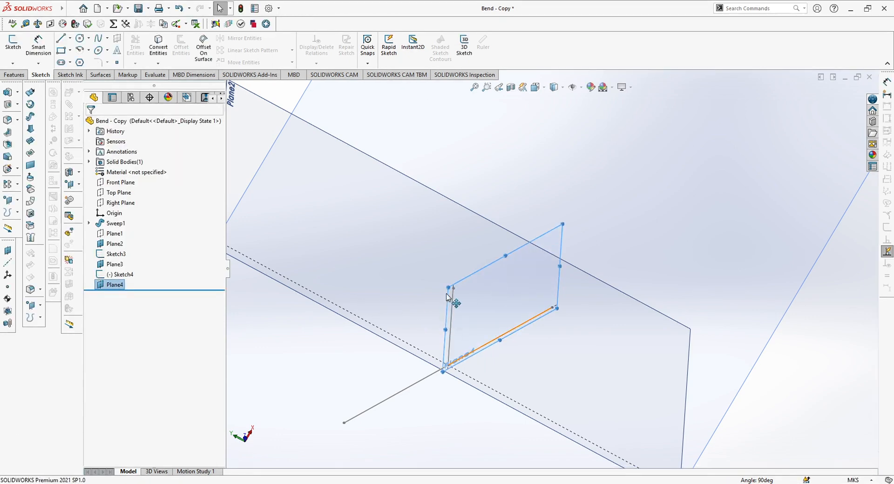
- Start a new sketch on Plane4, the plane through the Sketch3 and Sketch4 lines
left_click(13, 45)
mouse_move(620, 200)
middle_mouse_down()
mouse_move(638, 173)
mouse_move(666, 189)
mouse_move(633, 255)
mouse_move(595, 299)
mouse_move(507, 228)
mouse_move(467, 249)
mouse_move(475, 253)
mouse_move(481, 223)
mouse_move(436, 209)
mouse_move(390, 257)
mouse_move(396, 233)
middle_mouse_up()
scroll(398, 249, "down", 3)
scroll(403, 283, "down", 1)
- Show the hidden pipe body Sweep1 again around the new sketch plane
left_click(113, 224)
right_click(112, 224)
left_click(120, 208)
mouse_move(470, 327)
middle_mouse_down()
mouse_move(519, 339)
mouse_move(456, 320)
mouse_move(461, 389)
mouse_move(525, 289)
mouse_move(485, 325)
mouse_move(573, 309)
mouse_move(660, 251)
mouse_move(690, 244)
mouse_move(706, 291)
mouse_move(692, 219)
mouse_move(679, 285)
middle_mouse_up()
scroll(573, 308, "down", 3)
scroll(633, 337, "down", 2)
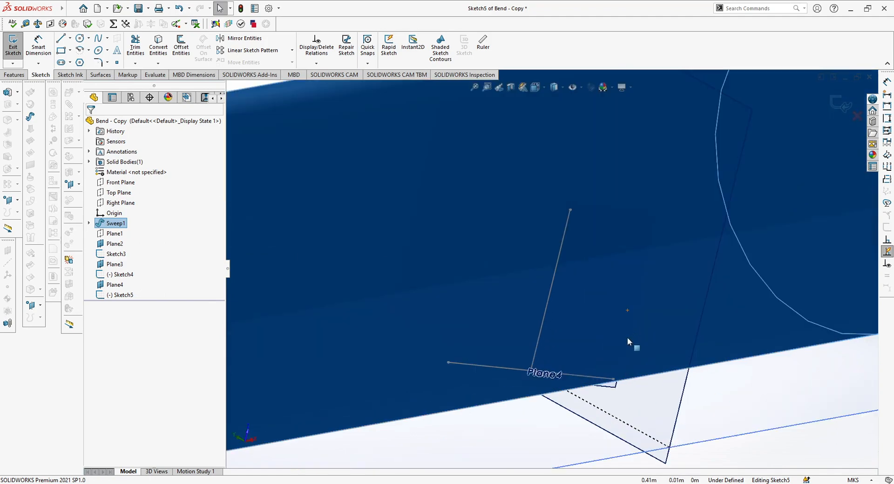
- Hide the pipe body Sweep1 to expose Plane4 and the reference sketch lines inside it
mouse_move(515, 369)
middle_mouse_down()
mouse_move(455, 191)
mouse_move(438, 172)
mouse_move(443, 180)
middle_mouse_up()
right_click(114, 223)
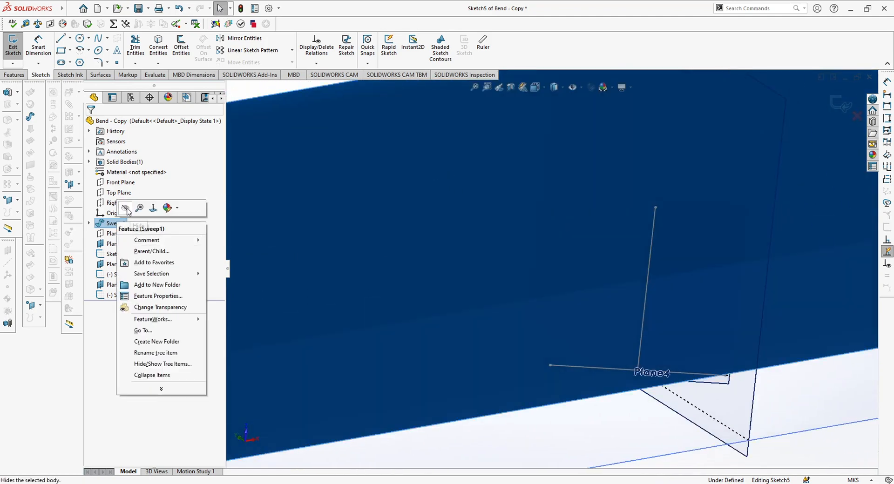
left_click(127, 210)
scroll(610, 362, "down", 4)
scroll(645, 315, "up", 1)
middle_click_drag(652, 317, 450, 307, "ctrl")
scroll(451, 305, "up", 2)
middle_click_drag(421, 281, 413, 271, "ctrl")
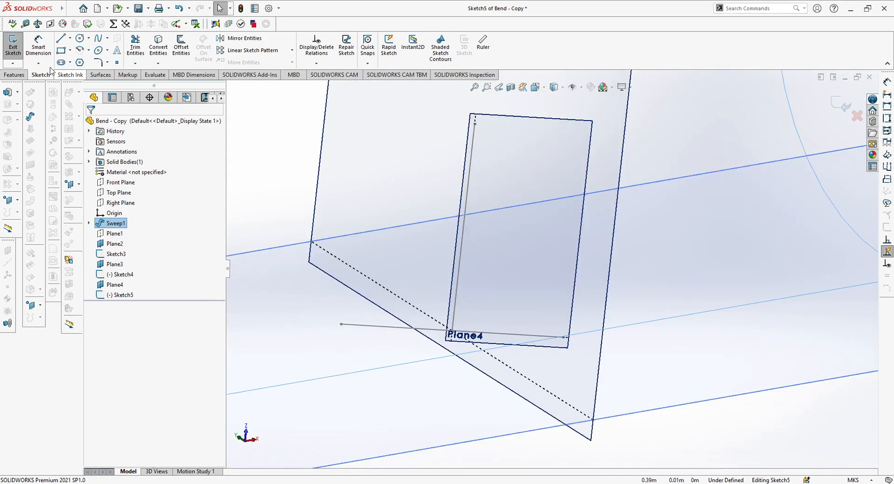
- Draw a base line over the full Sketch4 line, and an inclined line about 0.0163 m long from its end nearer the elbow
left_click(61, 37)
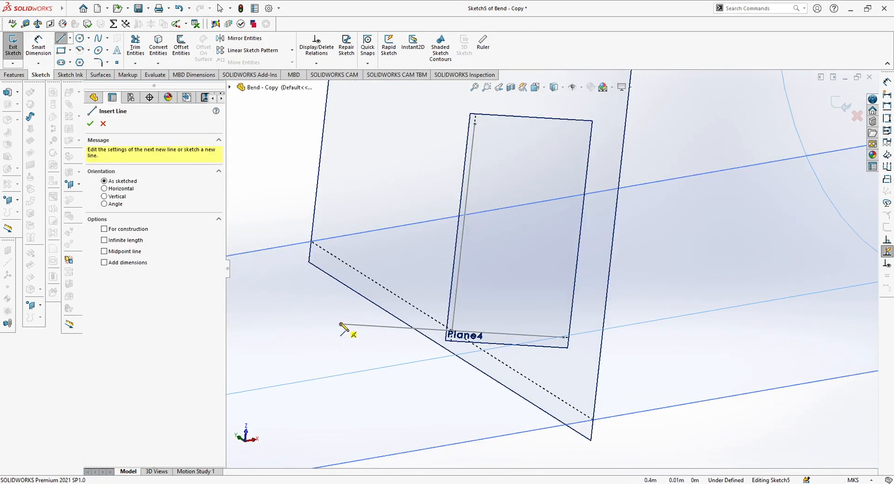
left_click(341, 325)
left_click(565, 337)
left_click(564, 338)
key("Escape")
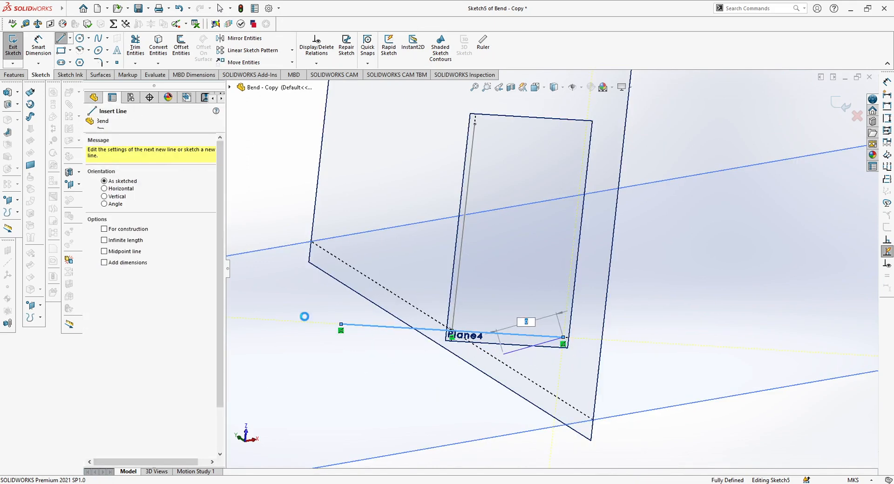
left_click(564, 337)
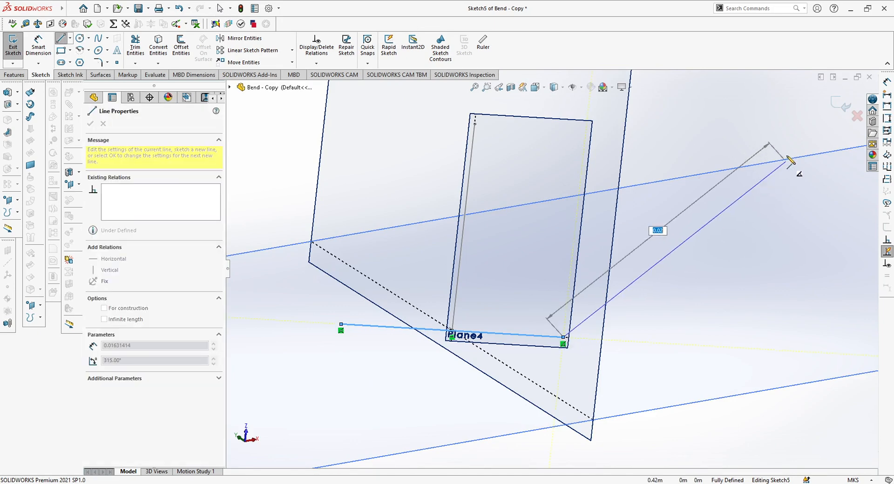
left_click(749, 129)
key("Escape")
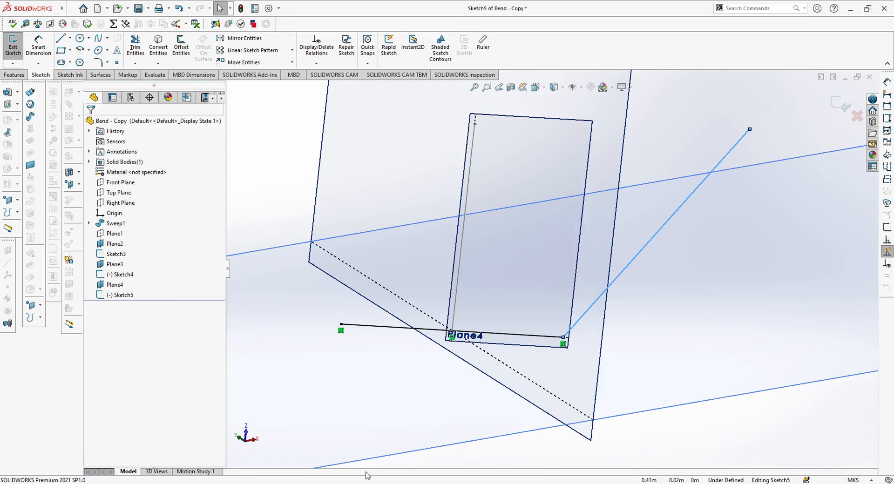
- Check the triangle angles on the PowerPoint reference slide, and set the inclined line's angle to 310°
key("alt+Tab")
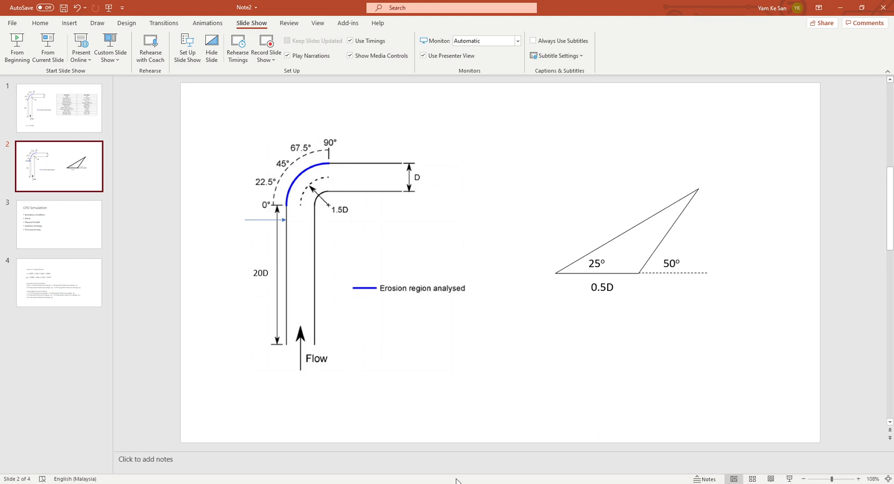
key("alt+Tab")
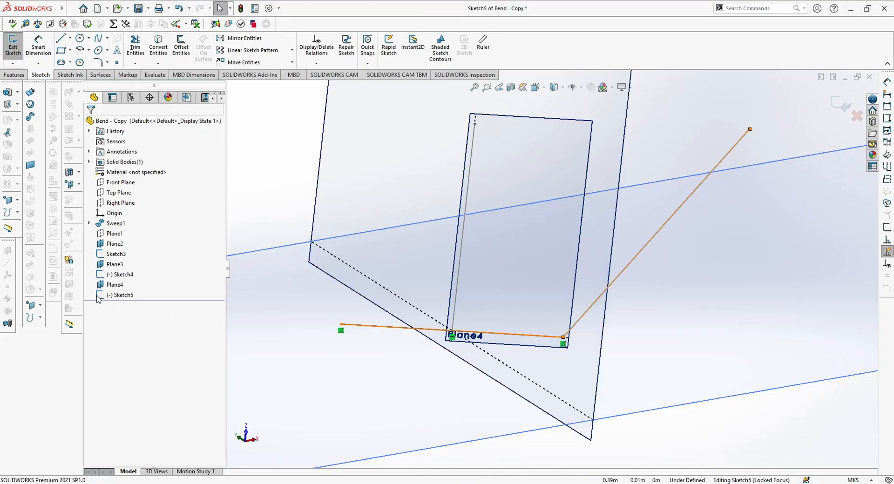
left_click(597, 308)
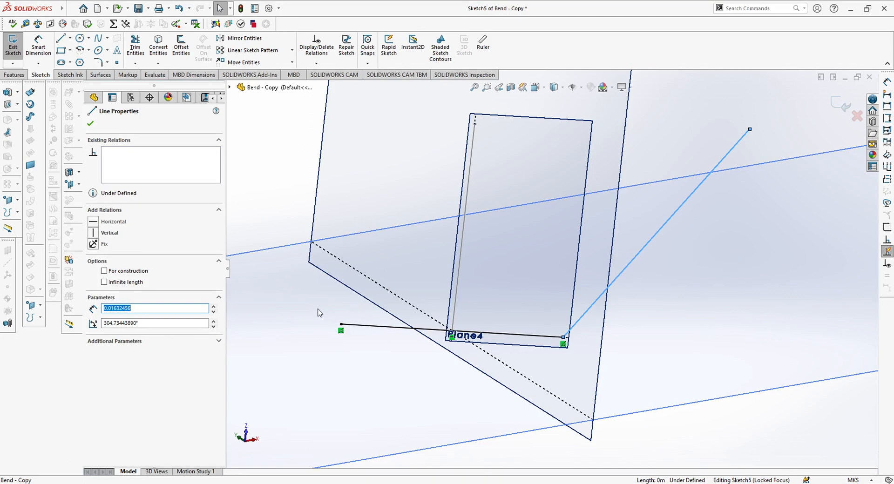
double_click(148, 322)
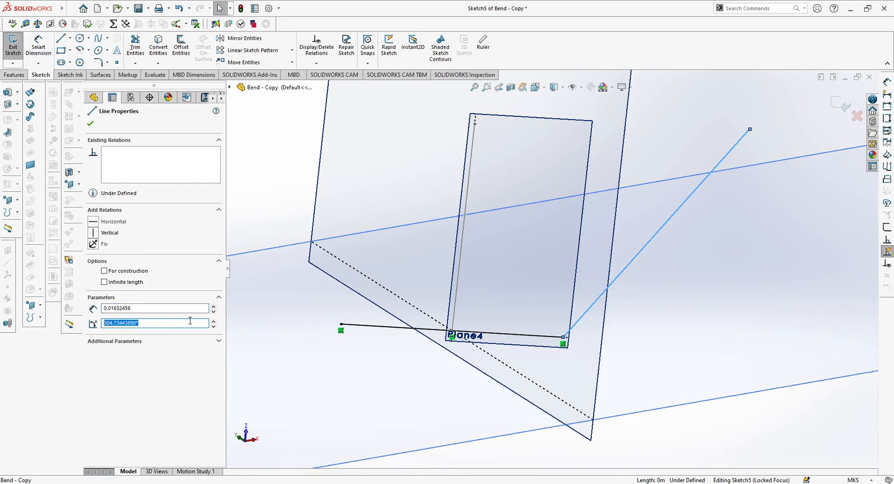
type("30")
type("10")
key("Return")
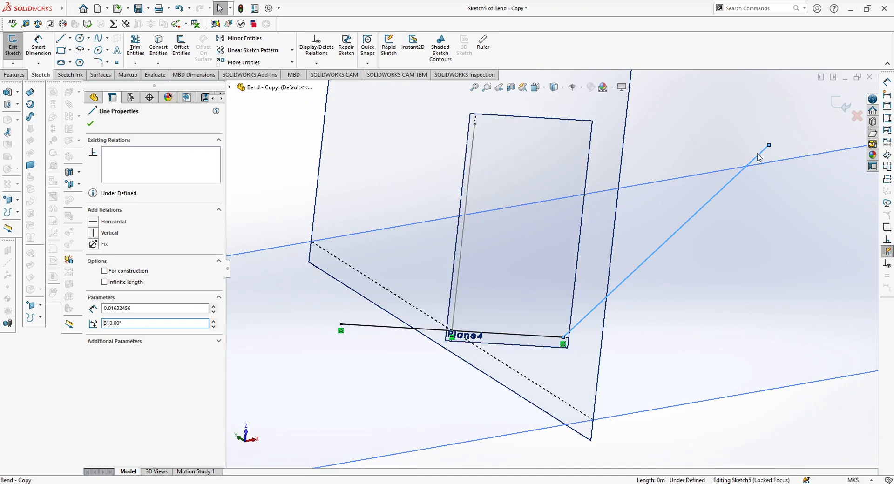
left_click(294, 312)
- Draw a line about 0.0239 m long from the base line's free end, and set its angle to match the reference slide's 25° side
left_click(63, 38)
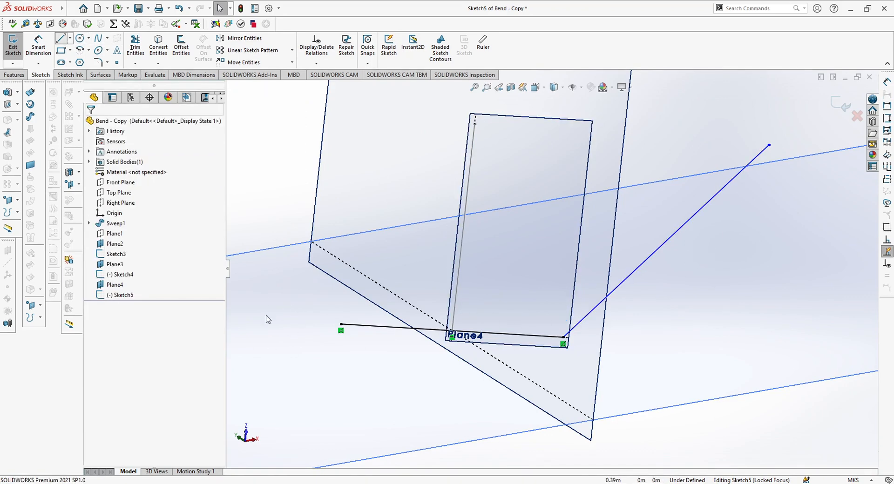
left_click(341, 325)
left_click(718, 144)
key("Escape")
left_click(390, 301)
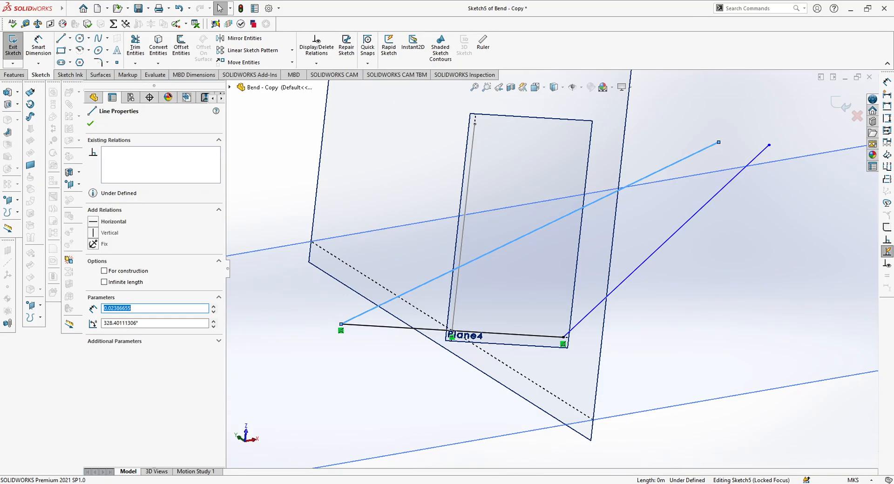
key("alt+Tab")
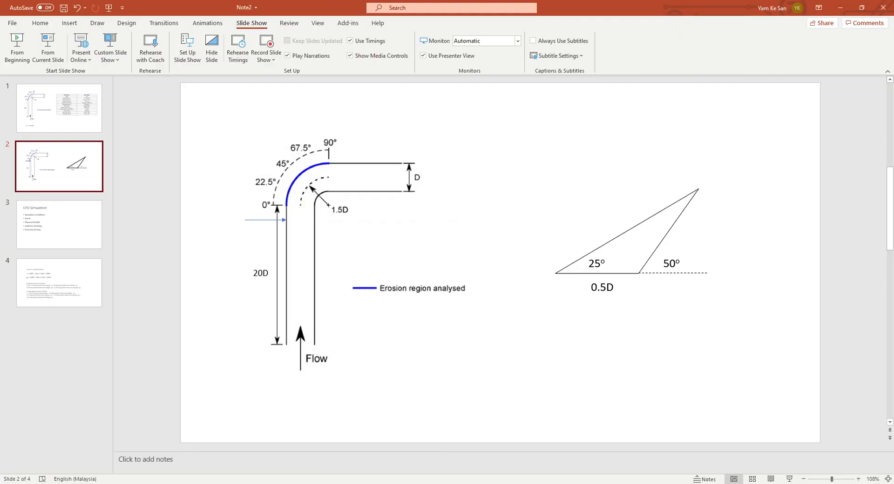
key("alt+Tab")
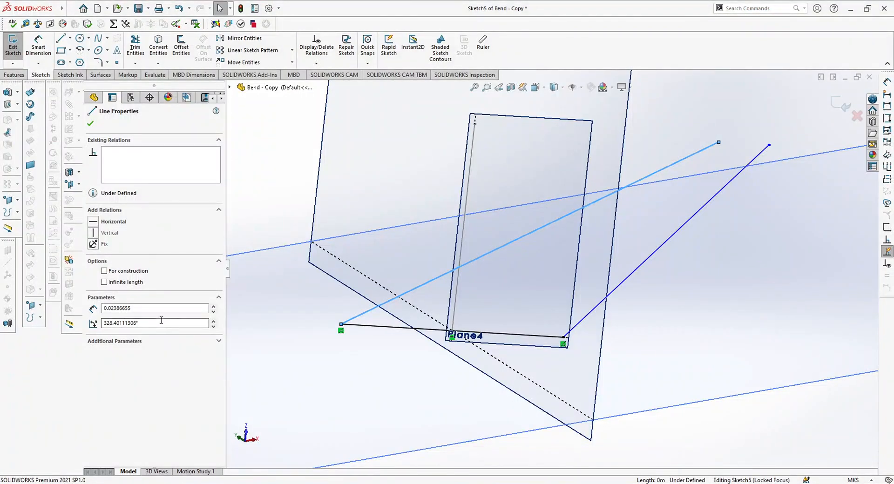
left_click(152, 323)
key("Return")
left_click(748, 191)
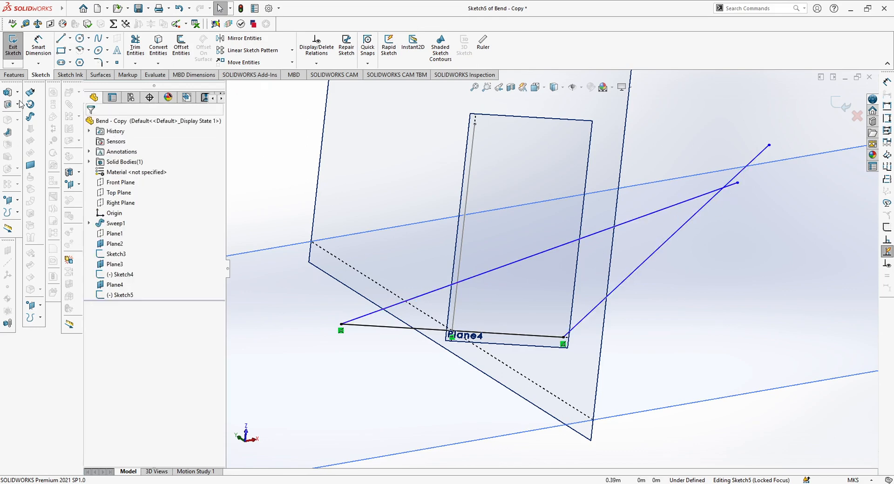
- Draw new lines over both inclined lines, from each end of the base line to the point where they cross
left_click(61, 38)
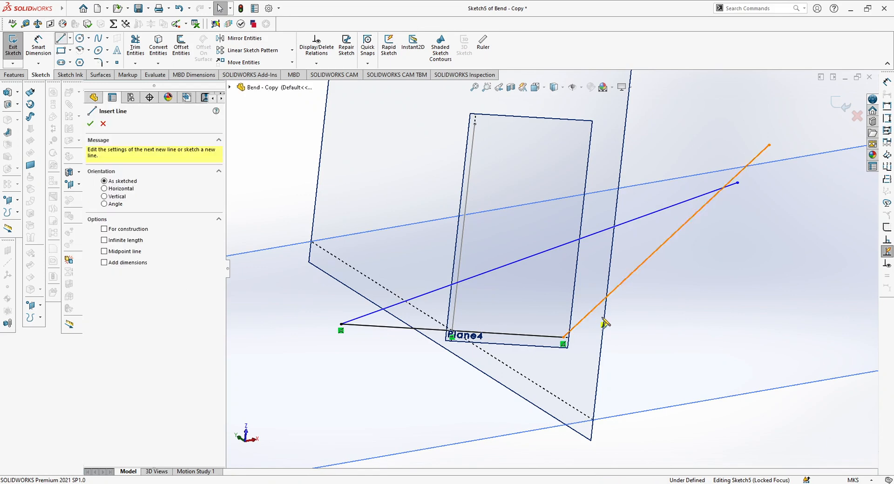
left_click(565, 338)
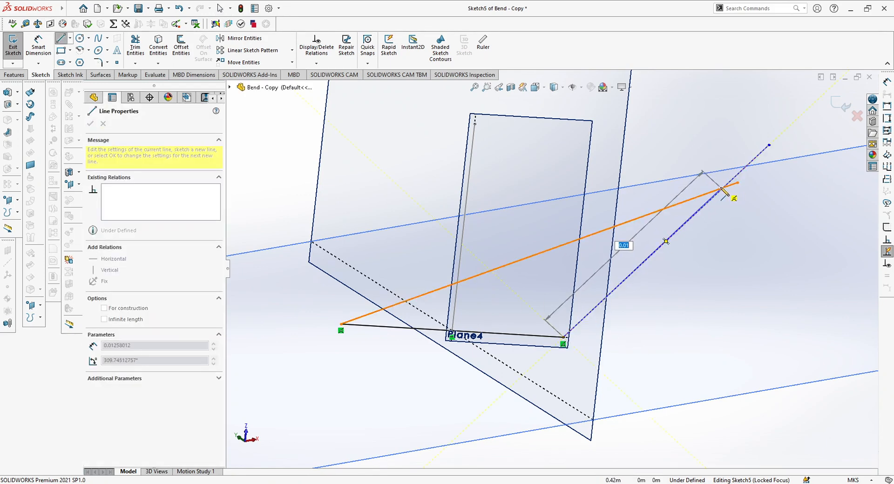
left_click(724, 188)
key("Escape")
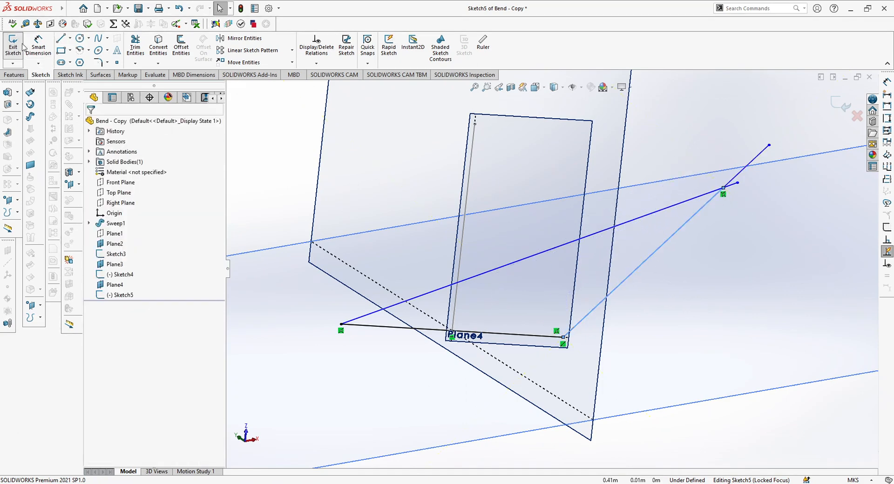
left_click(60, 38)
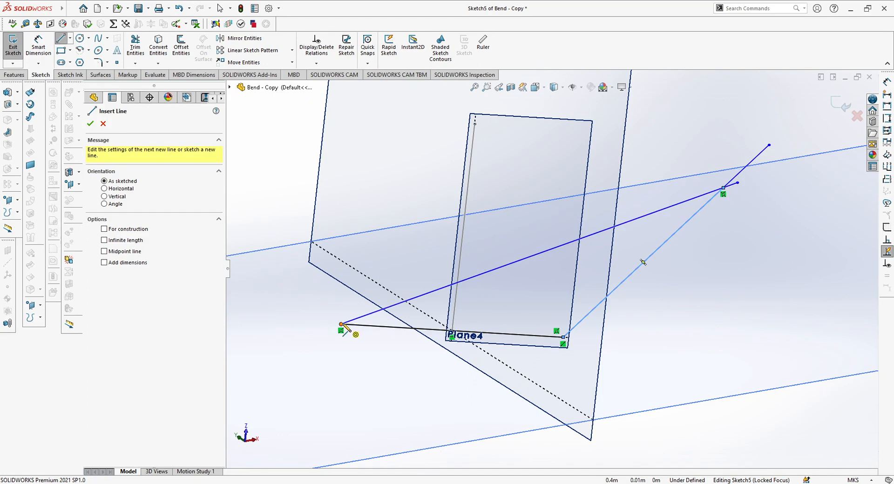
left_click(341, 324)
left_click(723, 187)
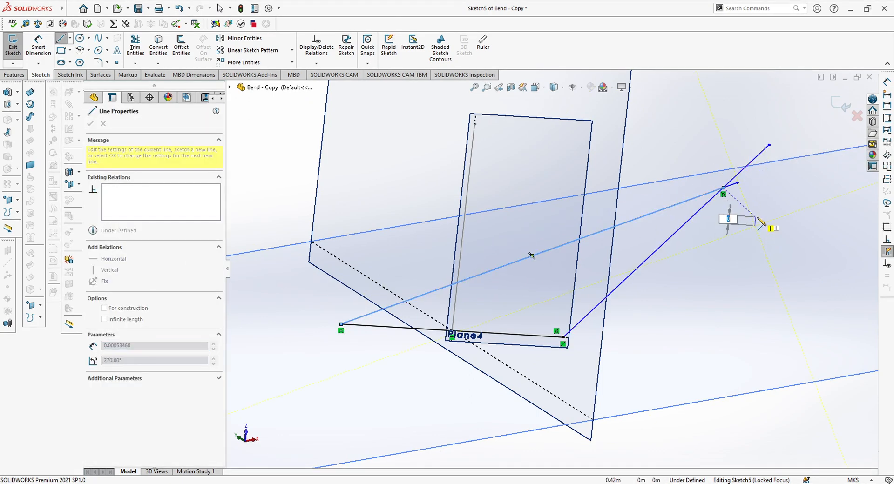
key("Escape")
- Delete the two original inclined lines that overshoot the triangle's apex
left_click(741, 172)
key("Delete")
left_click(734, 183)
key("Delete")
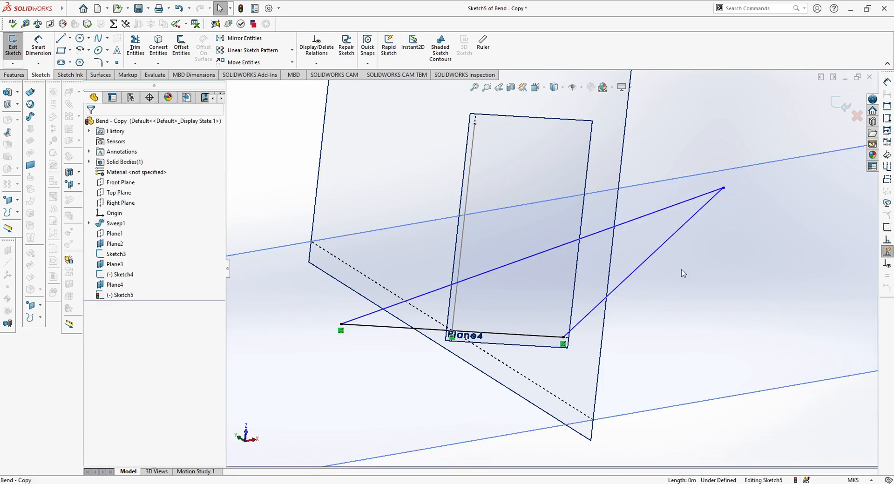
- Hide the reference planes Plane2 and Plane4 around the triangle
middle_click_drag(679, 269, 602, 228, "ctrl")
scroll(593, 240, "up", 1)
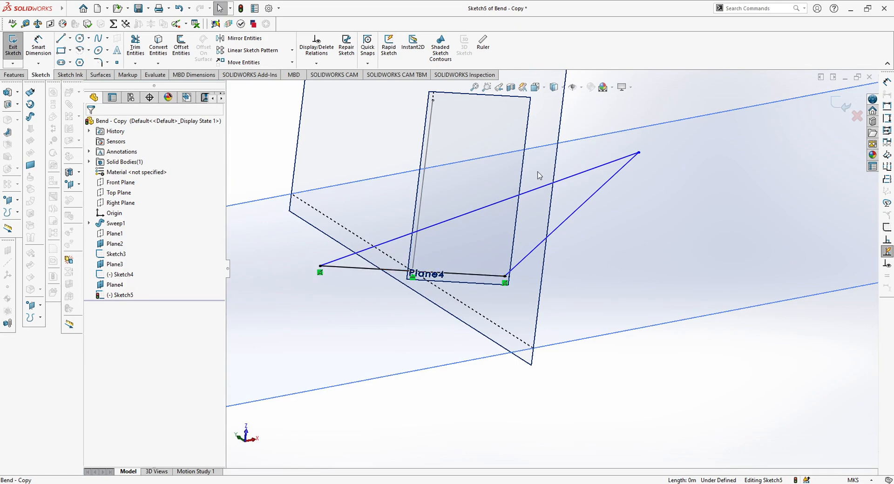
scroll(537, 179, "up", 1)
scroll(514, 169, "down", 2)
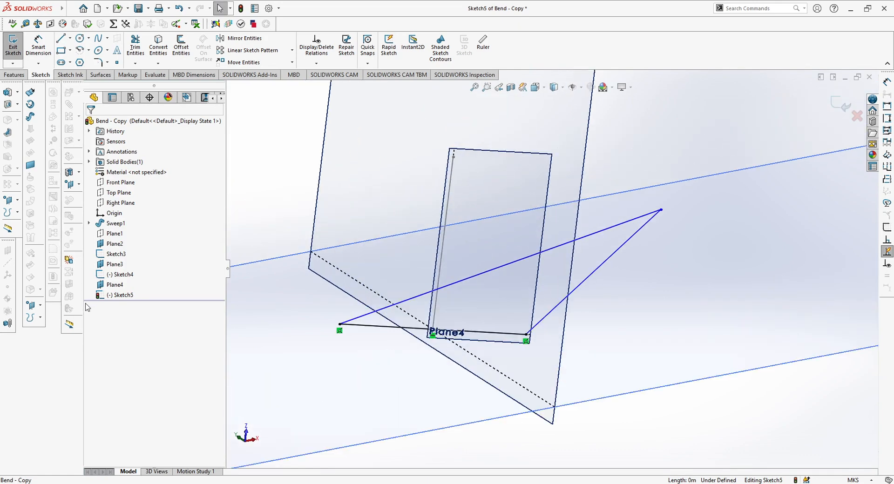
scroll(521, 111, "up", 1)
scroll(544, 122, "up", 2)
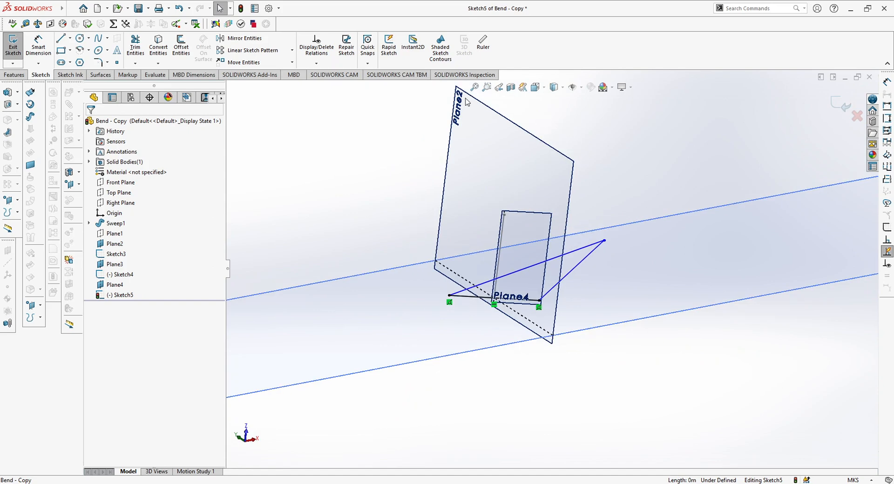
left_click(114, 244)
right_click(110, 245)
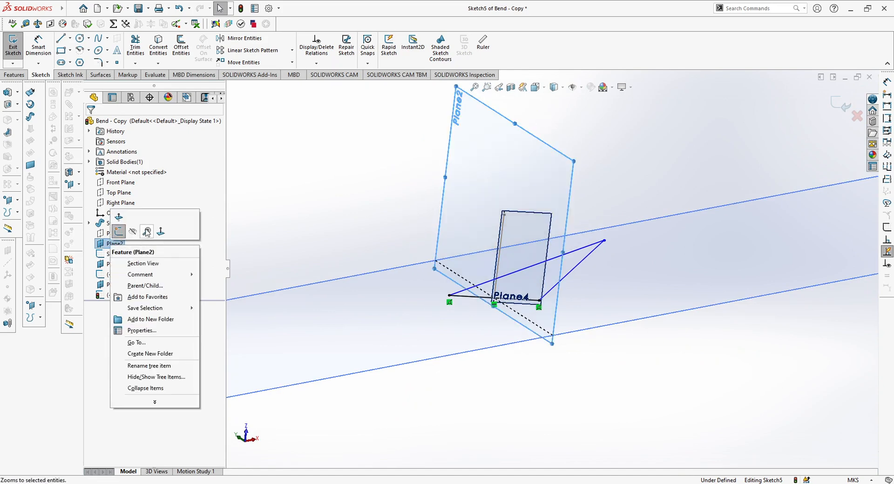
left_click(133, 233)
scroll(509, 260, "down", 2)
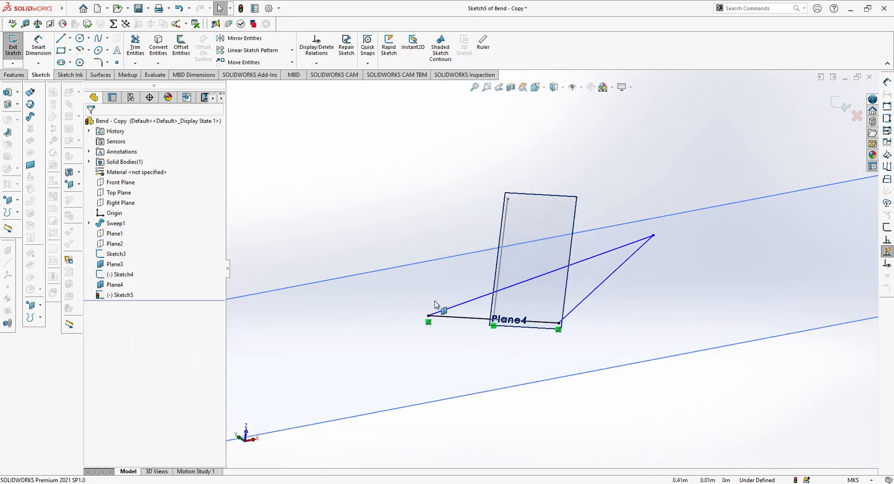
left_click(116, 285)
right_click(117, 289)
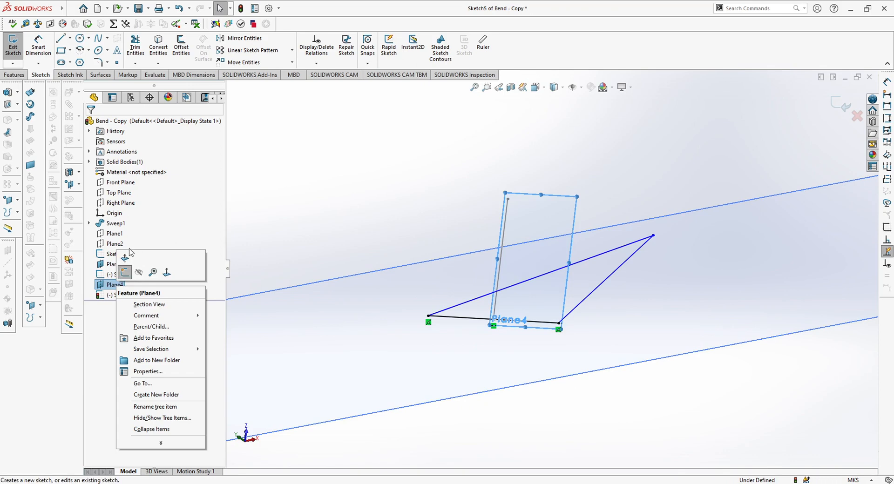
left_click(138, 274)
- Hide Sketch3 and exit the triangle sketch
right_click(500, 257)
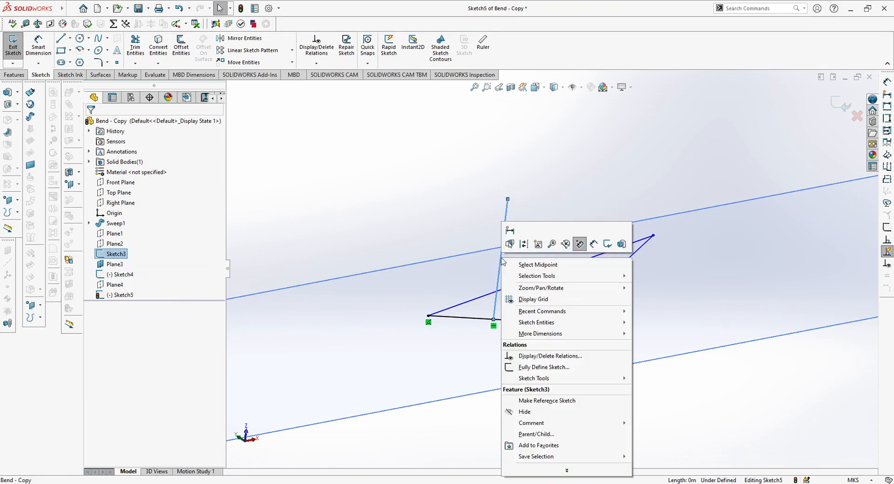
right_click(109, 256)
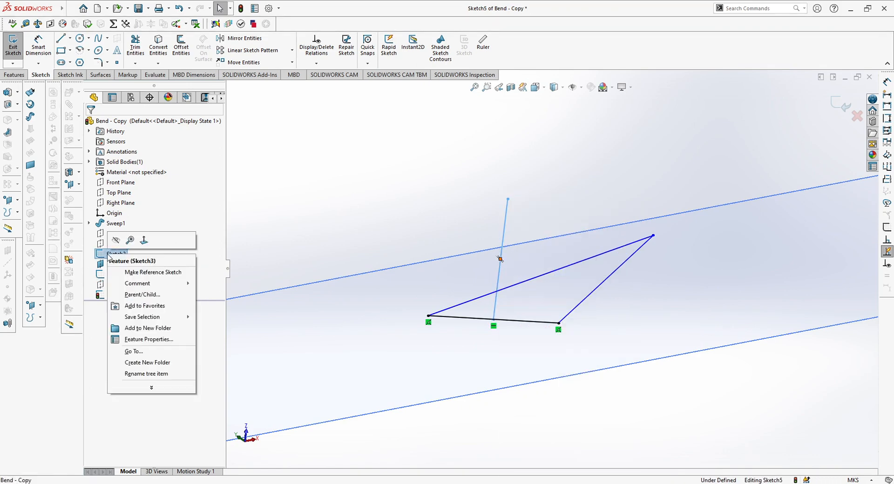
left_click(115, 240)
mouse_move(543, 288)
middle_mouse_down()
mouse_move(661, 300)
mouse_move(613, 221)
mouse_move(563, 252)
middle_mouse_up()
scroll(616, 214, "up", 6)
scroll(599, 212, "down", 3)
scroll(479, 276, "up", 10)
scroll(505, 277, "down", 2)
scroll(533, 269, "down", 5)
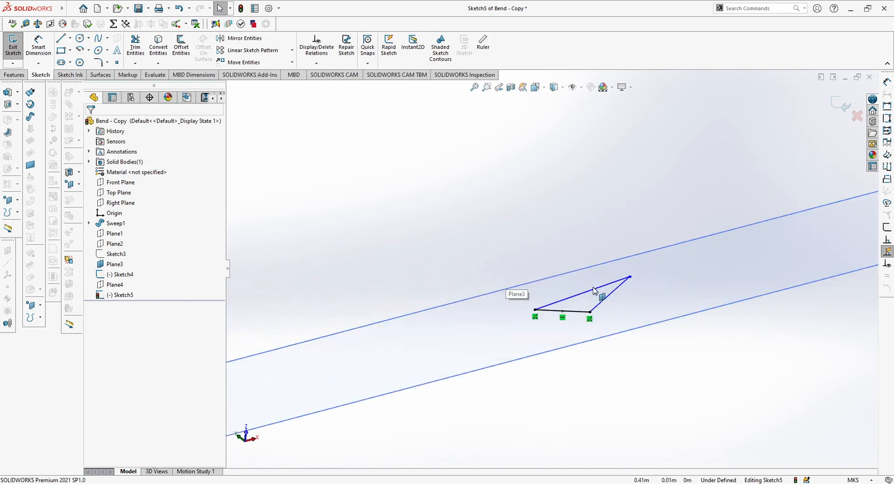
left_click(13, 44)
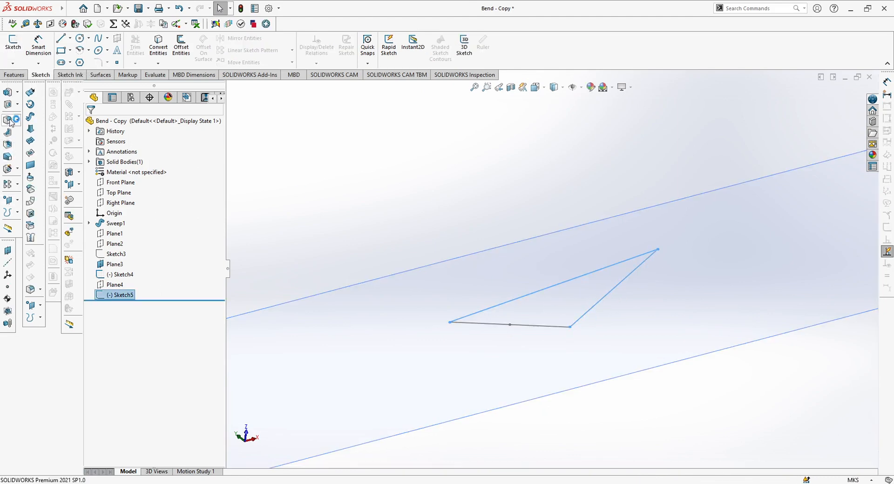
- Show the pipe body Sweep1 again and examine how the triangle sits against it
left_click(115, 224)
right_click(115, 224)
left_click(629, 304)
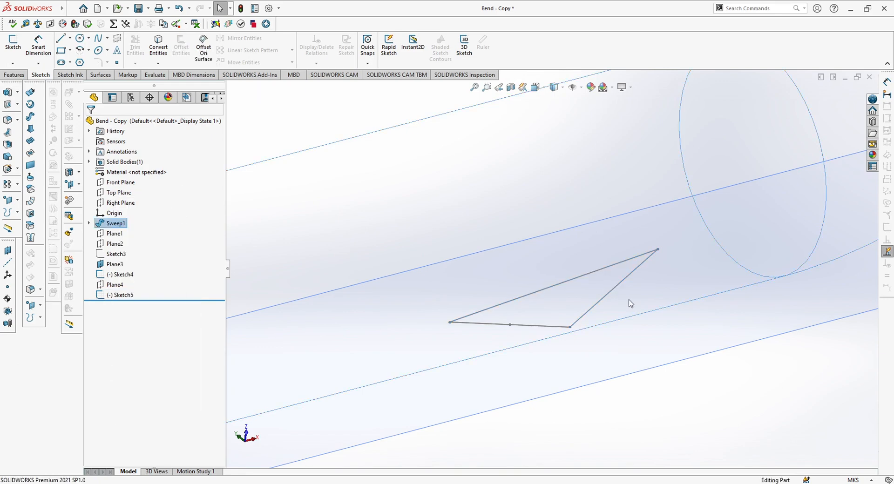
mouse_move(603, 315)
middle_mouse_down()
mouse_move(664, 358)
mouse_move(628, 349)
mouse_move(616, 306)
mouse_move(585, 303)
mouse_move(581, 312)
mouse_move(577, 236)
mouse_move(528, 209)
middle_mouse_up()
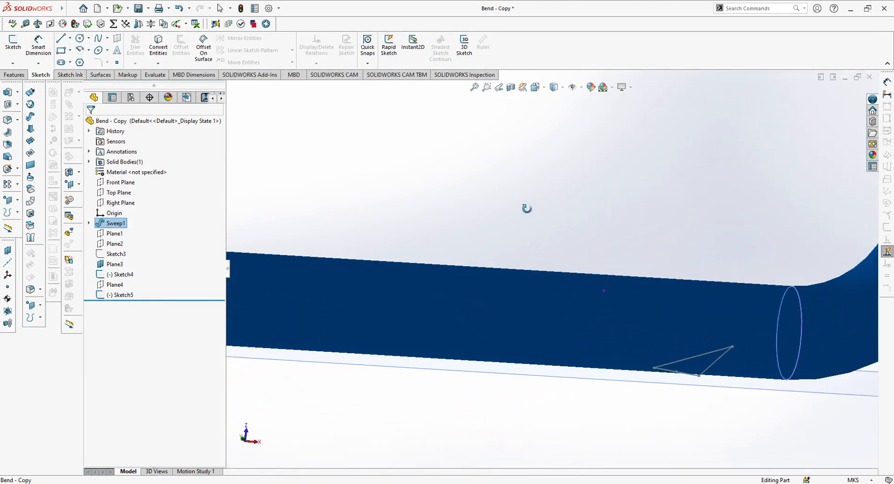
scroll(708, 375, "down", 7)
mouse_move(636, 323)
middle_mouse_down()
mouse_move(627, 277)
mouse_move(633, 309)
mouse_move(669, 362)
mouse_move(676, 403)
mouse_move(655, 400)
middle_mouse_up()
- Hide the pipe body Sweep1 and examine the triangle sketch on its own
right_click(113, 224)
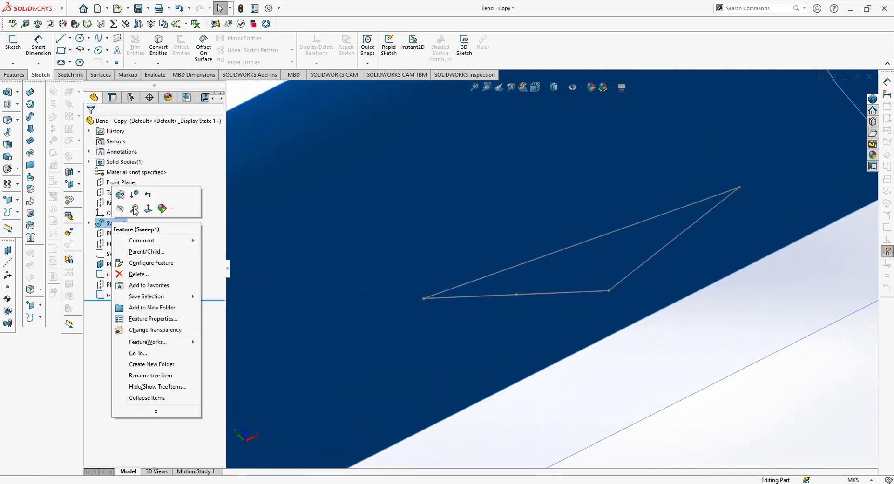
left_click(119, 208)
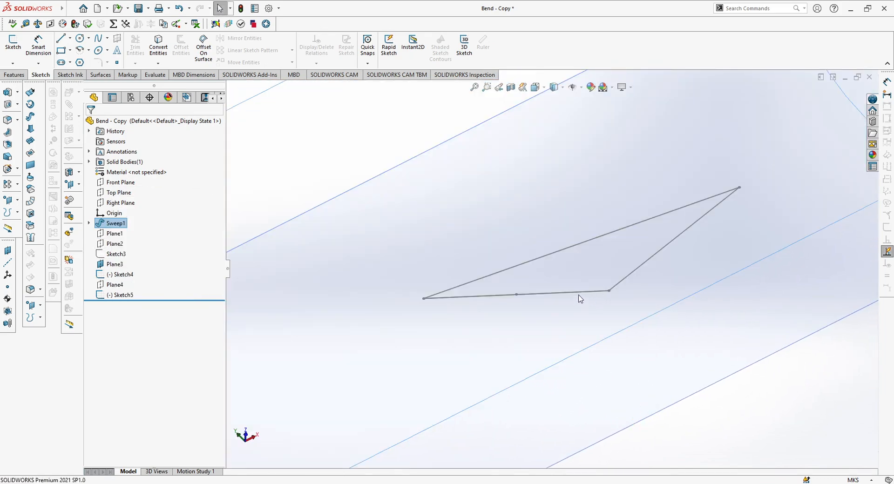
middle_click_drag(590, 298, 586, 288)
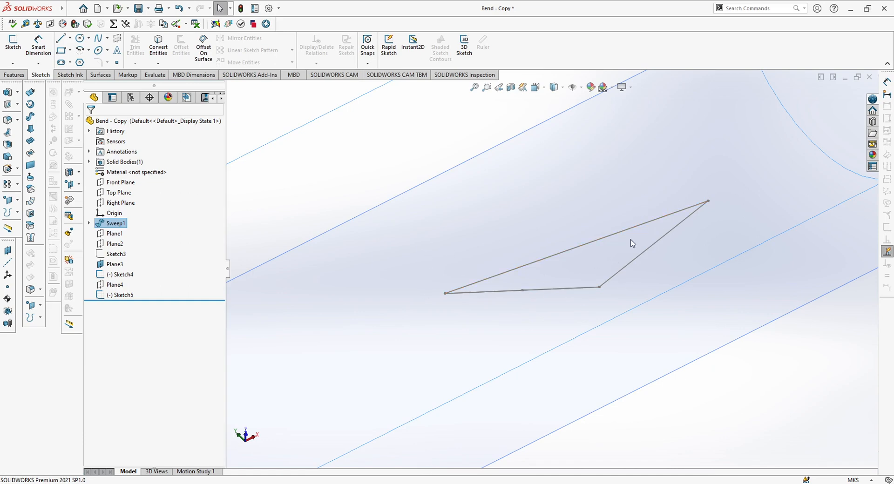
scroll(633, 228, "up", 5)
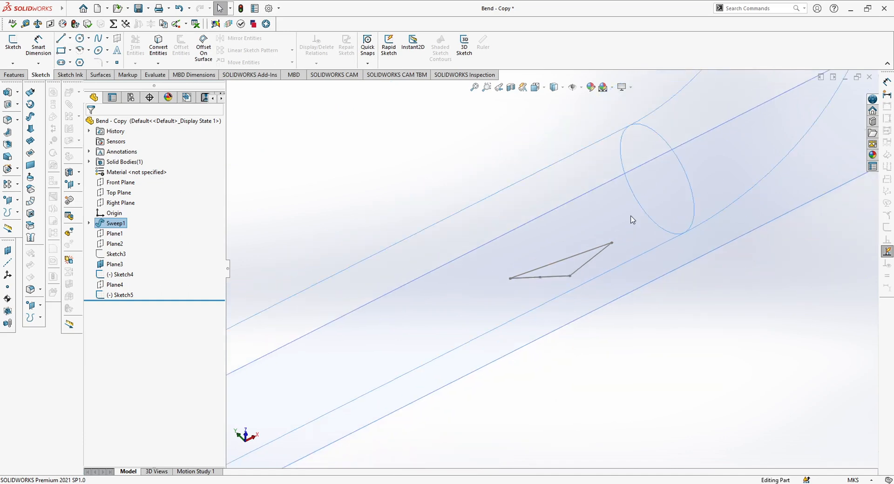
scroll(524, 351, "down", 4)
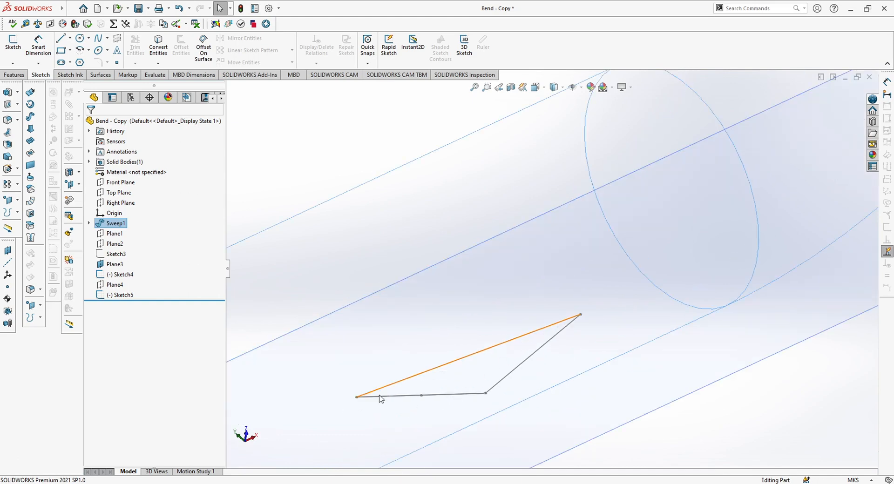
middle_click_drag(534, 355, 573, 284, "ctrl")
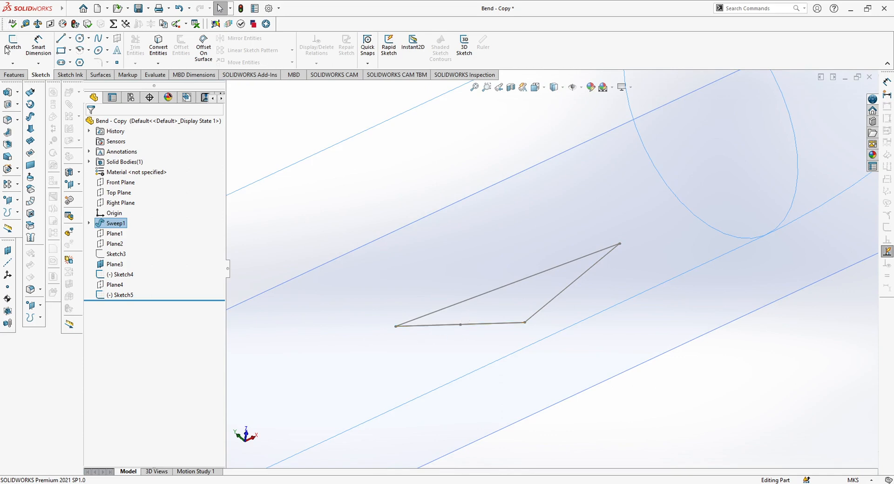
scroll(483, 309, "down", 1)
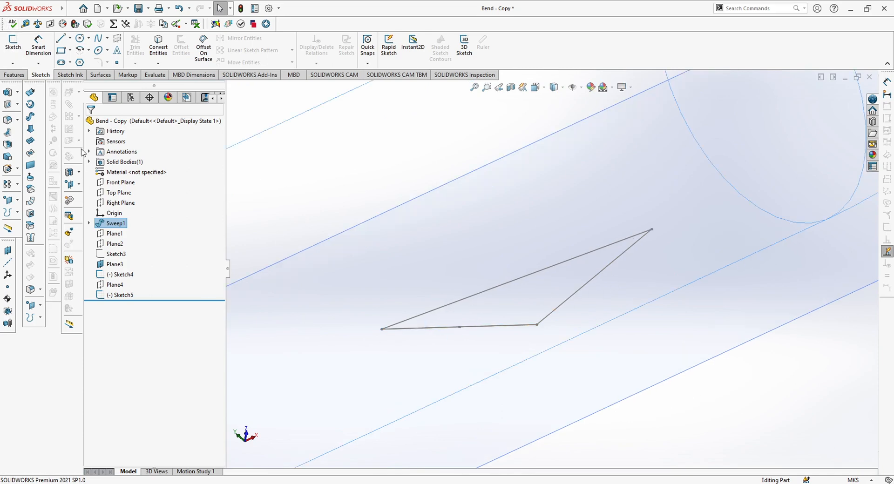
- Start a blind boss extrusion of the triangle sketch Sketch5 from its sketch plane and inspect the preview
left_click(119, 295)
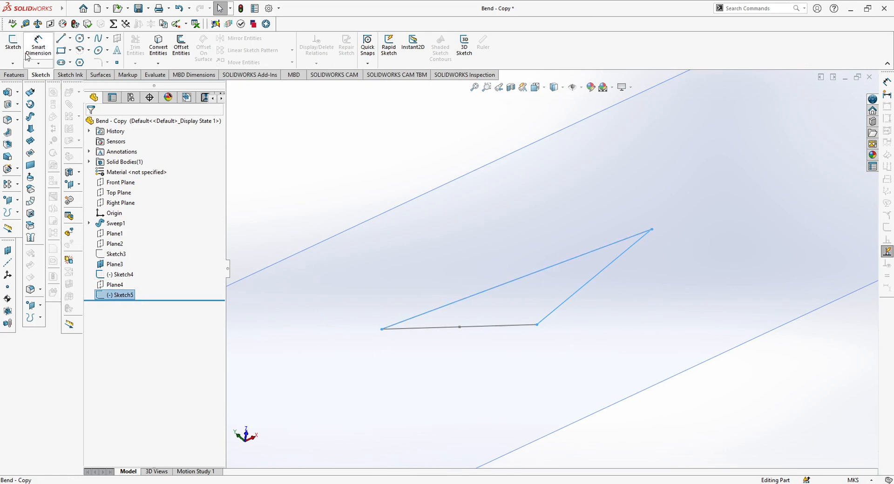
left_click(7, 93)
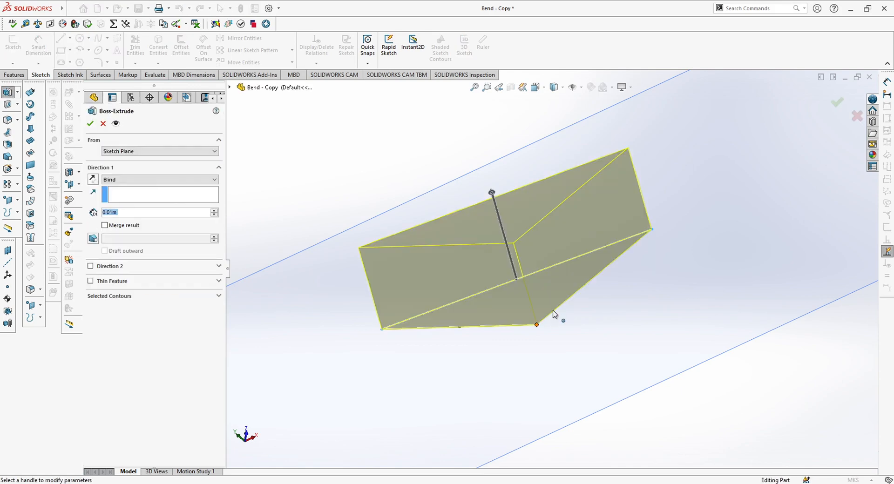
middle_click_drag(579, 350, 603, 366)
scroll(543, 291, "up", 8)
mouse_move(539, 291)
middle_mouse_down()
mouse_move(533, 258)
mouse_move(538, 278)
middle_mouse_up()
scroll(563, 288, "down", 8)
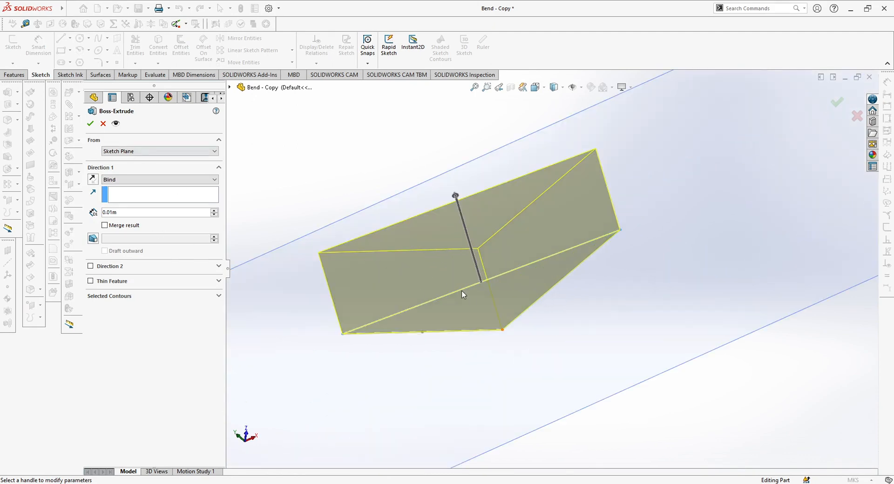
scroll(565, 331, "up", 6)
scroll(554, 298, "down", 4)
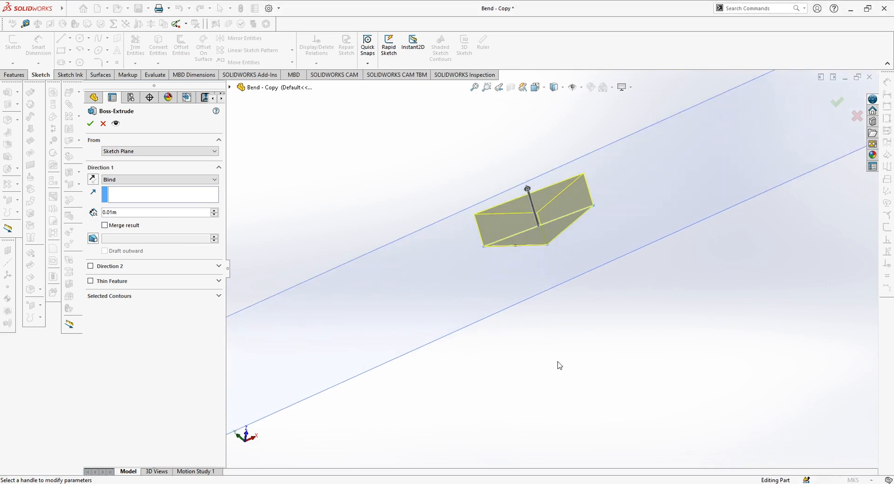
- Try extrusion depths of 0.01 m and 0.005 m for the triangle
left_click(129, 214)
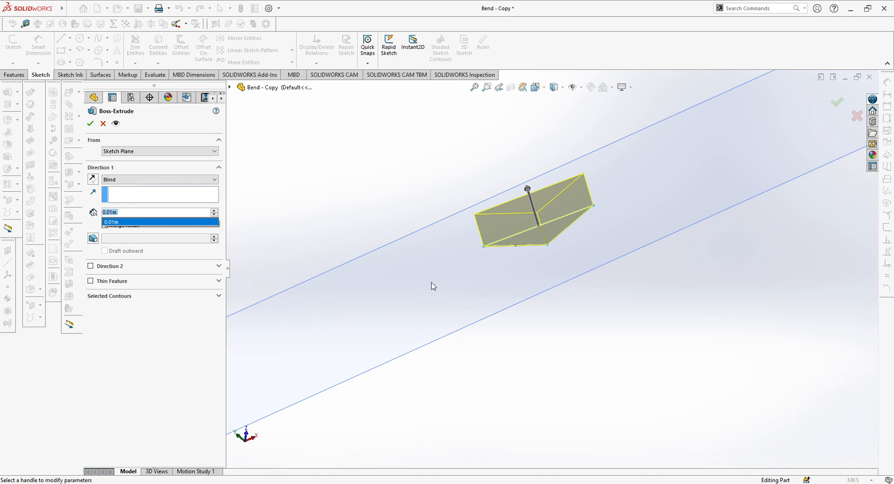
type("0.0")
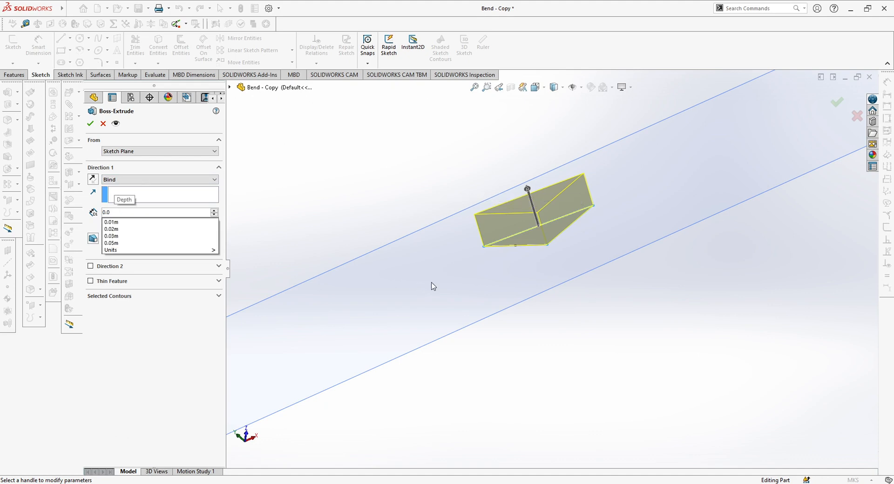
type("1")
key("Return")
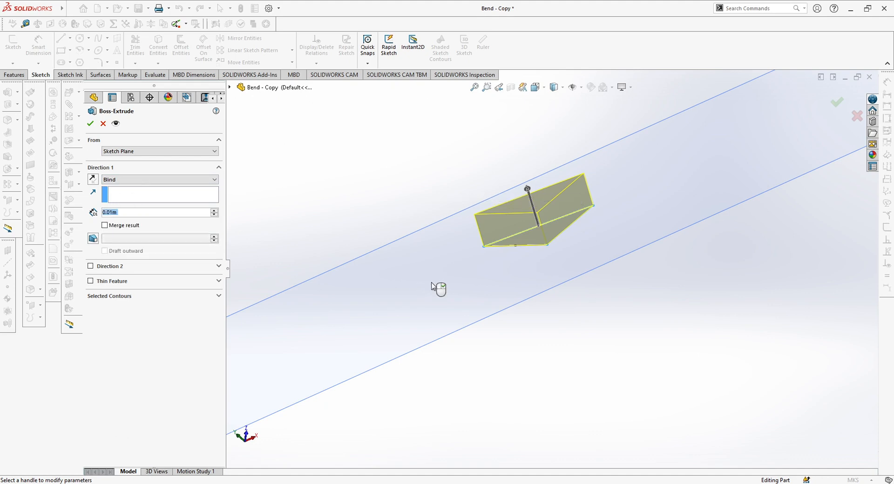
type("0.005")
key("Return")
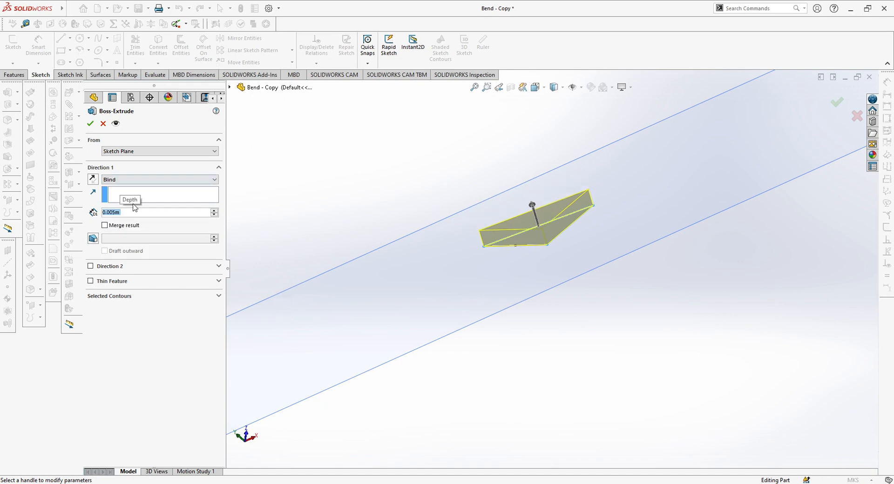
- Set the triangle's extrusion depth to 0.001 m and create it as a separate body without merging
type("0.001")
key("Return")
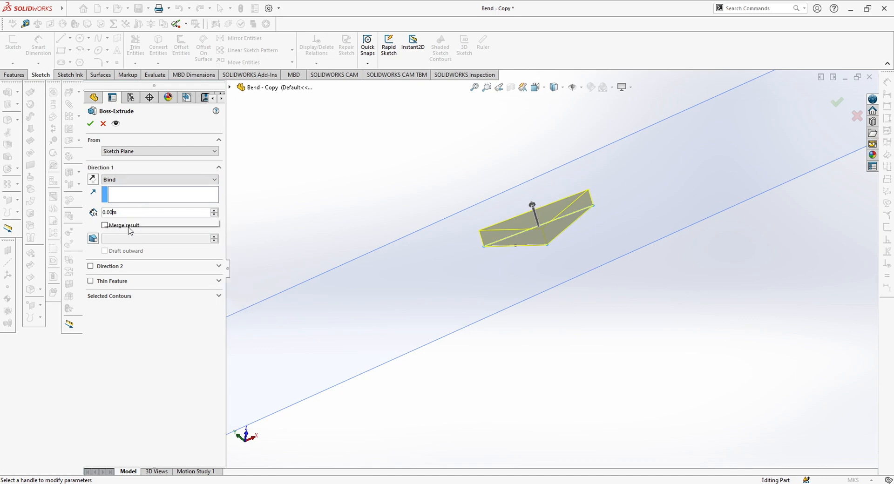
middle_click_drag(545, 247, 541, 230)
scroll(698, 324, "down", 4)
scroll(754, 390, "up", 2)
middle_click_drag(746, 366, 671, 296, "ctrl")
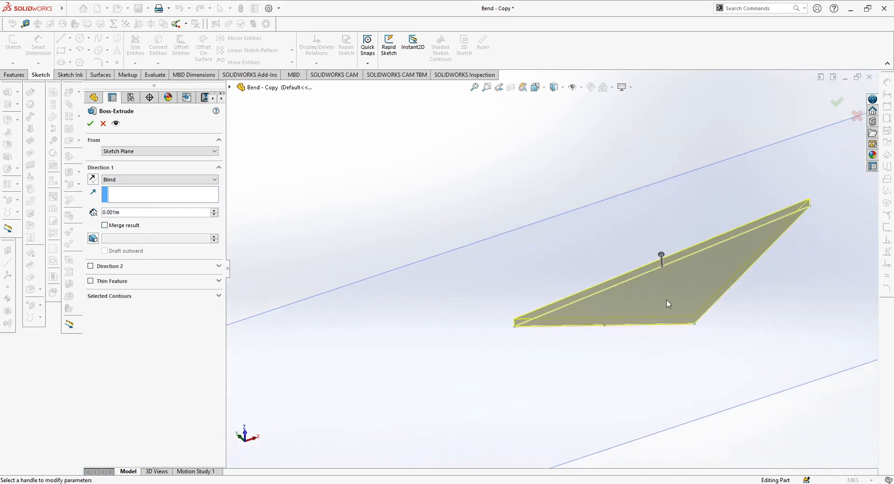
left_click(91, 123)
middle_click_drag(700, 321, 674, 334)
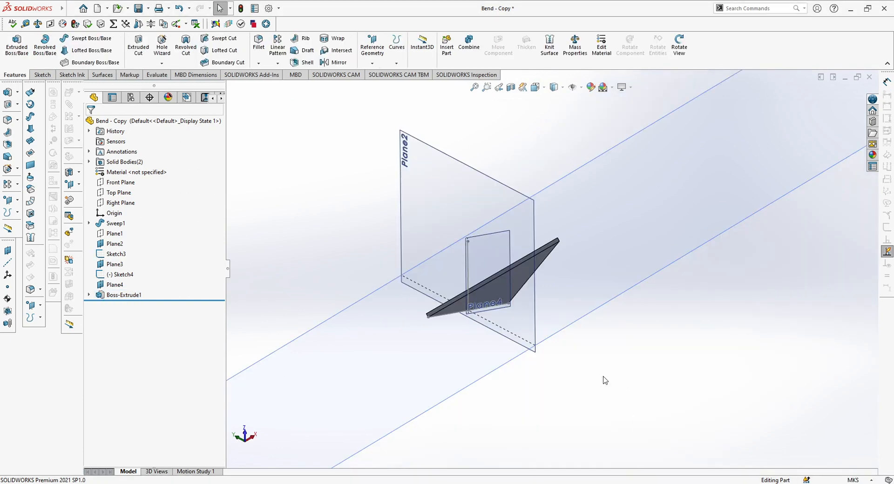
mouse_move(597, 282)
middle_mouse_down()
mouse_move(602, 265)
mouse_move(604, 295)
middle_mouse_up()
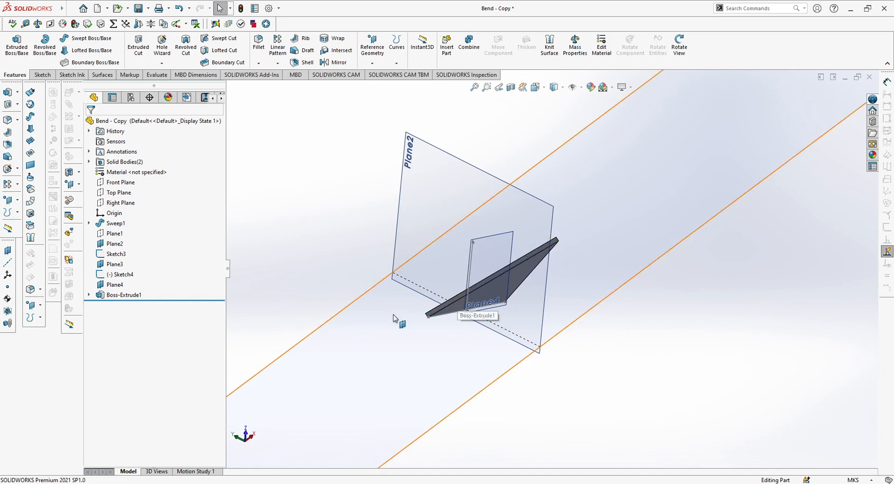
middle_click_drag(484, 300, 340, 305)
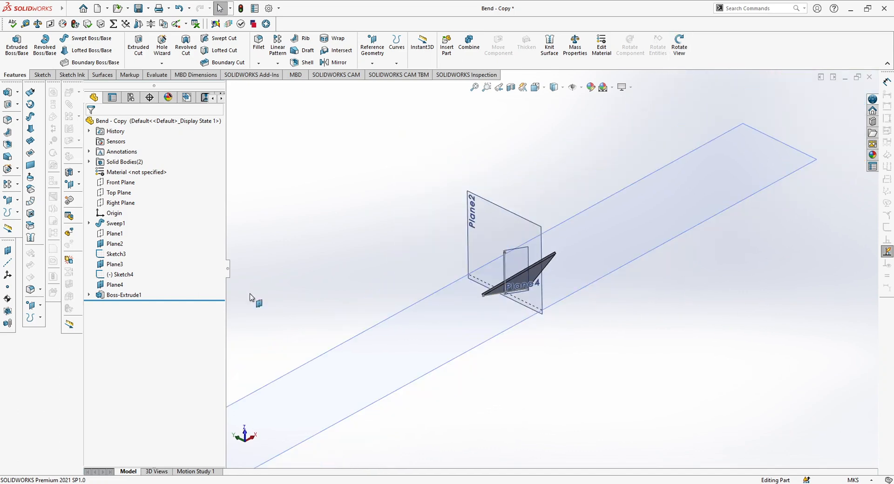
- Show the pipe body Sweep1 again alongside the extruded triangle
left_click(135, 295)
left_click(116, 224, "ctrl")
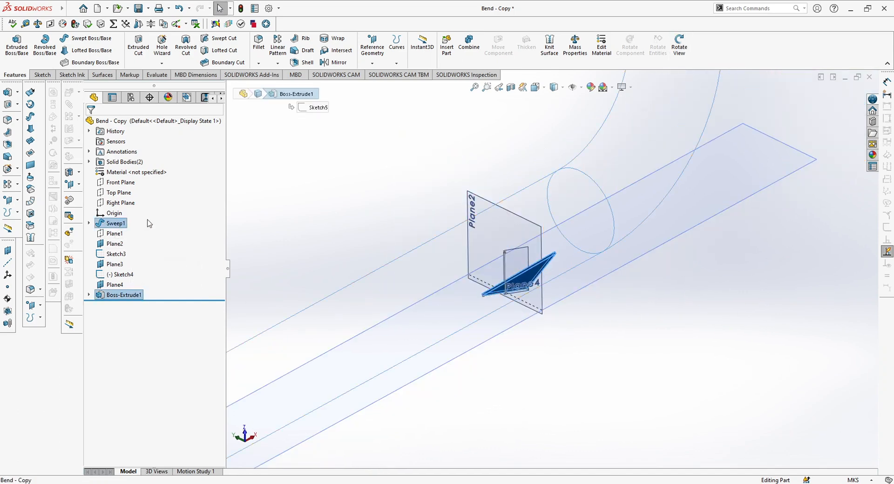
right_click(126, 222)
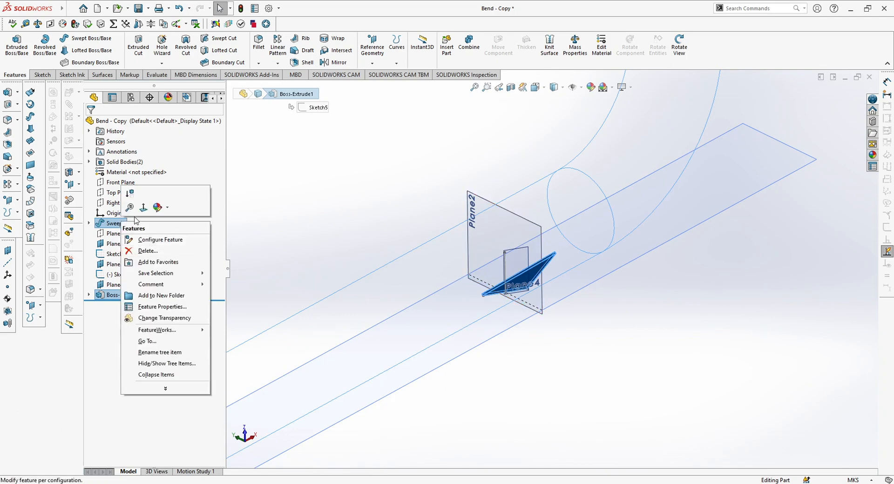
left_click(220, 143)
left_click(118, 225)
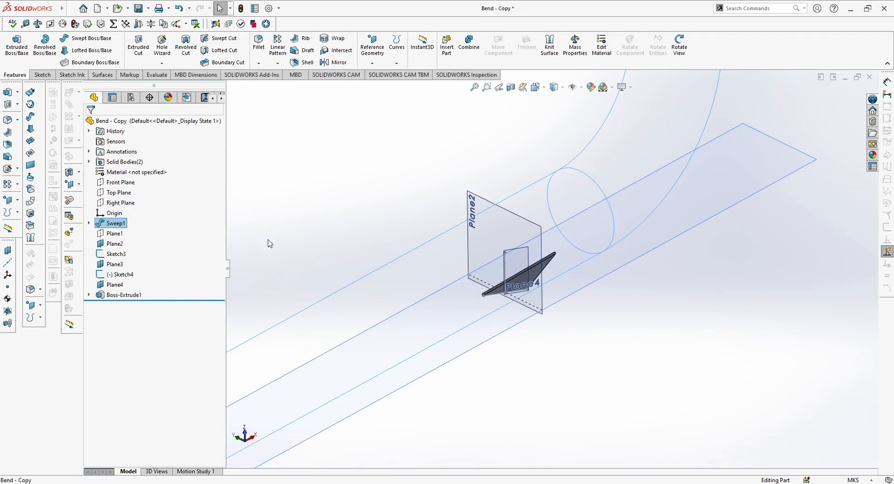
right_click(108, 226)
left_click(131, 209)
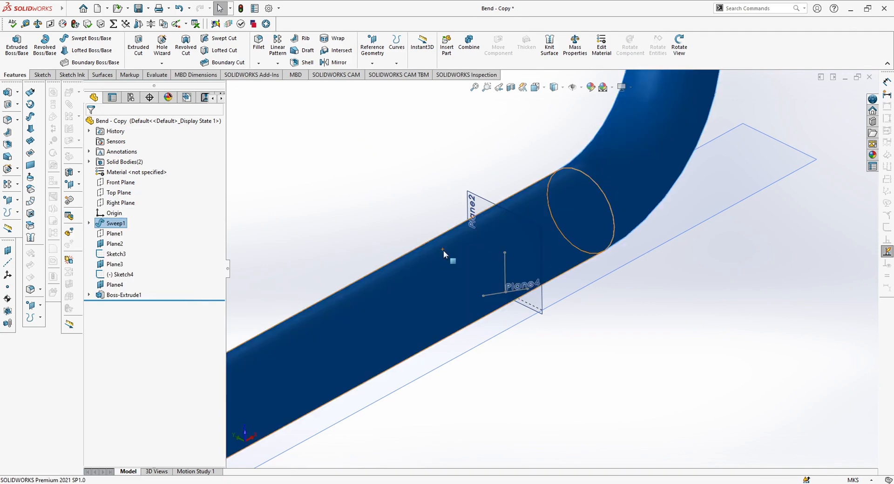
- Highlight the extruded triangle together with the pipe and examine its position relative to the pipe wall and elbow
left_click(122, 295)
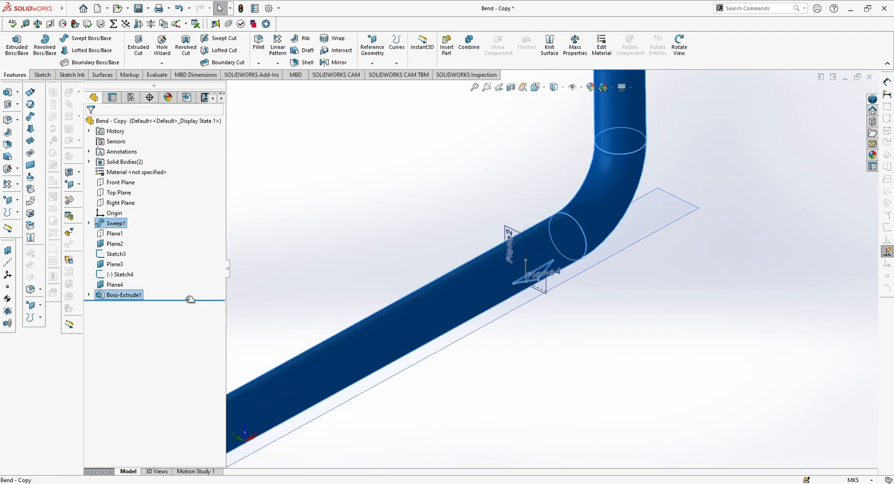
middle_click_drag(517, 278, 504, 313)
scroll(554, 286, "down", 3)
scroll(517, 279, "up", 5)
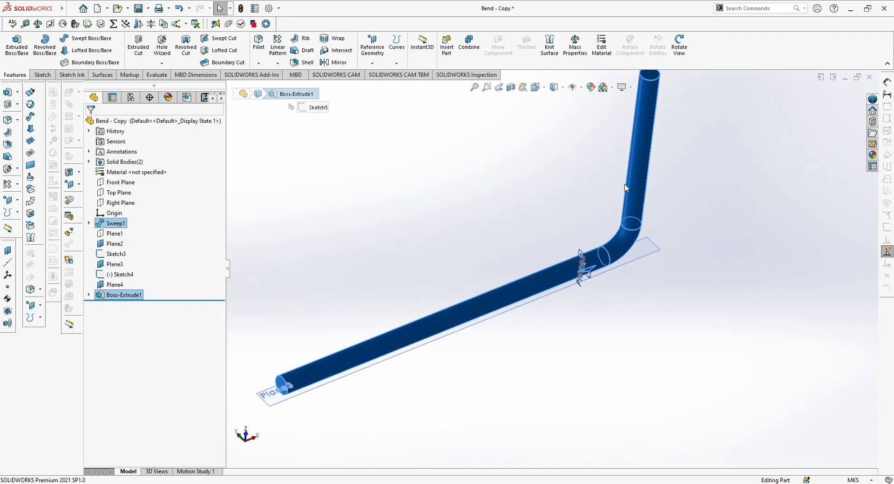
scroll(571, 265, "down", 5)
middle_click_drag(599, 295, 505, 218, "ctrl")
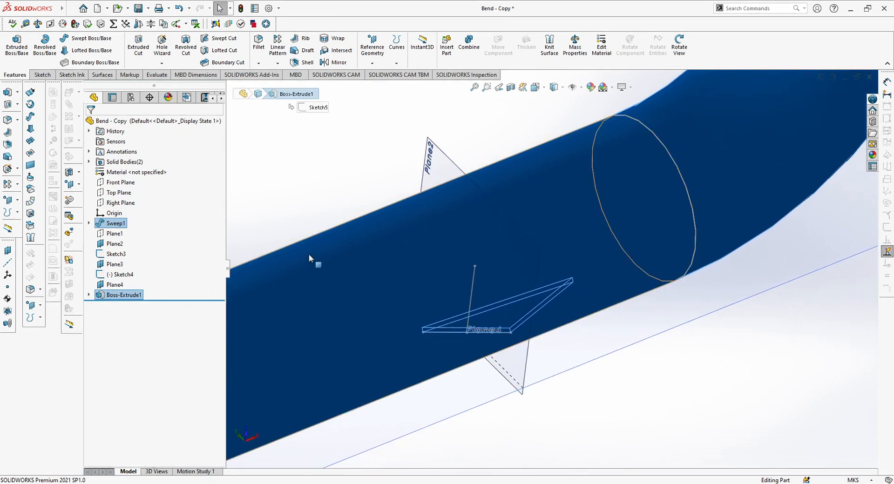
scroll(728, 138, "up", 5)
middle_click_drag(630, 145, 588, 228, "ctrl")
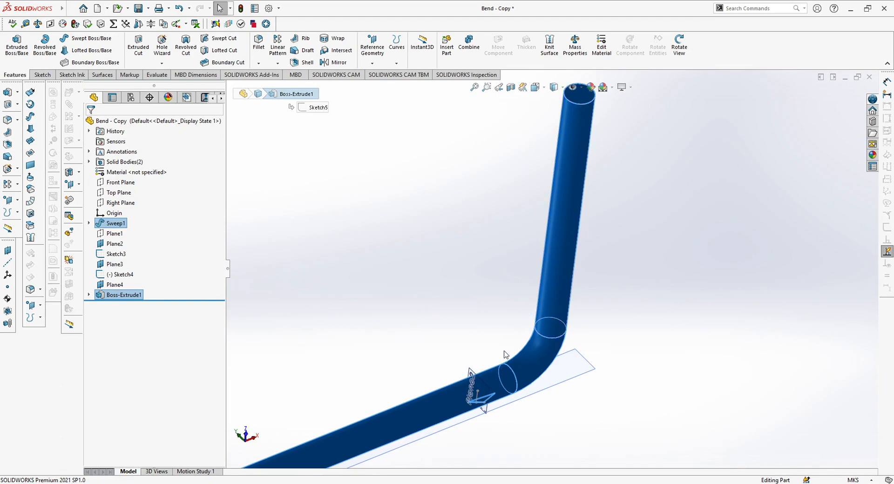
middle_click_drag(475, 342, 508, 276, "ctrl")
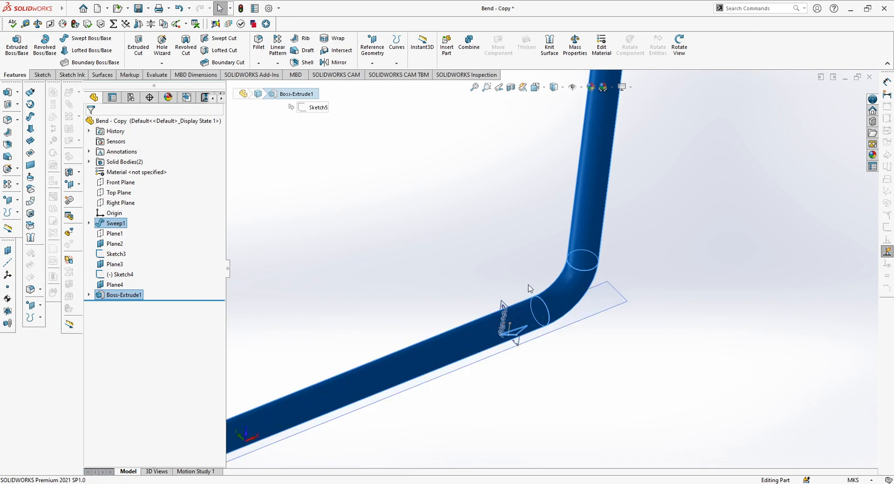
middle_click_drag(469, 335, 615, 298)
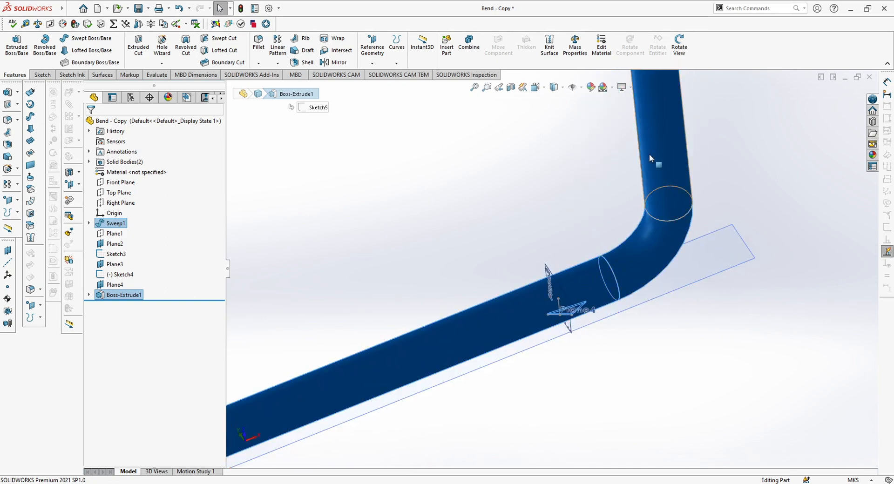
scroll(562, 307, "down", 3)
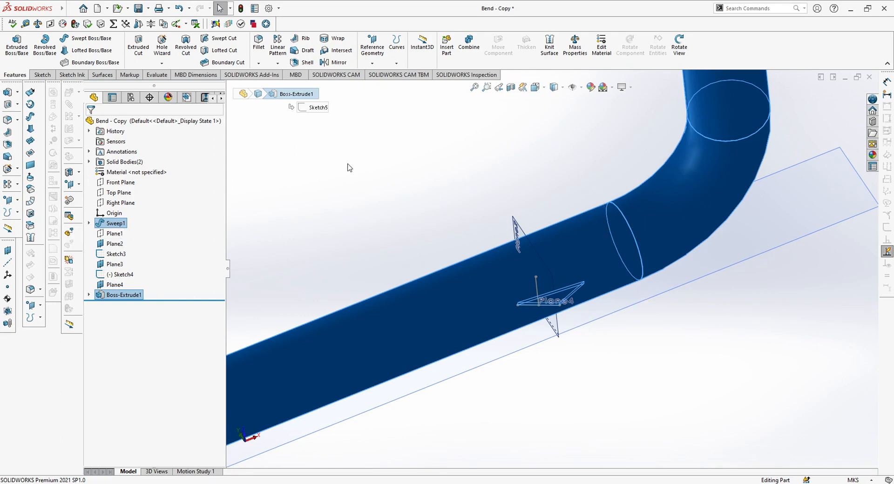
- Start a Combine operation of type Subtract with the pipe body Sweep1 as the main body
left_click(469, 43)
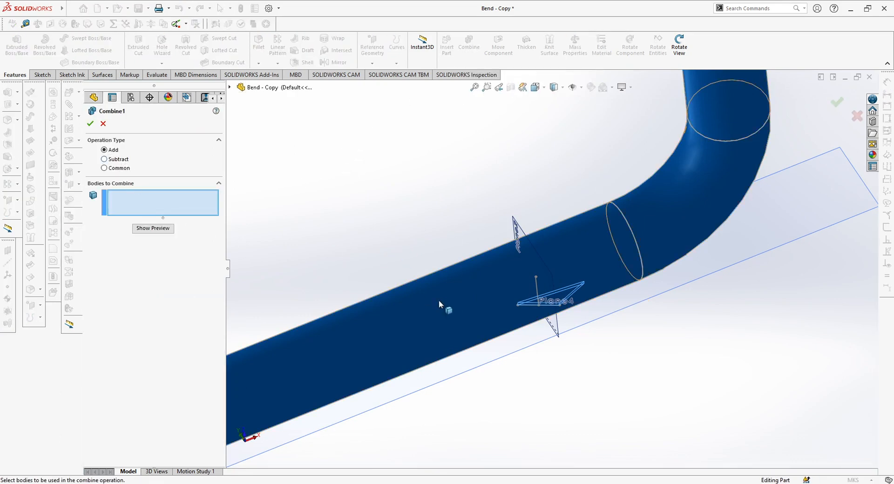
left_click(445, 302)
left_click(117, 161)
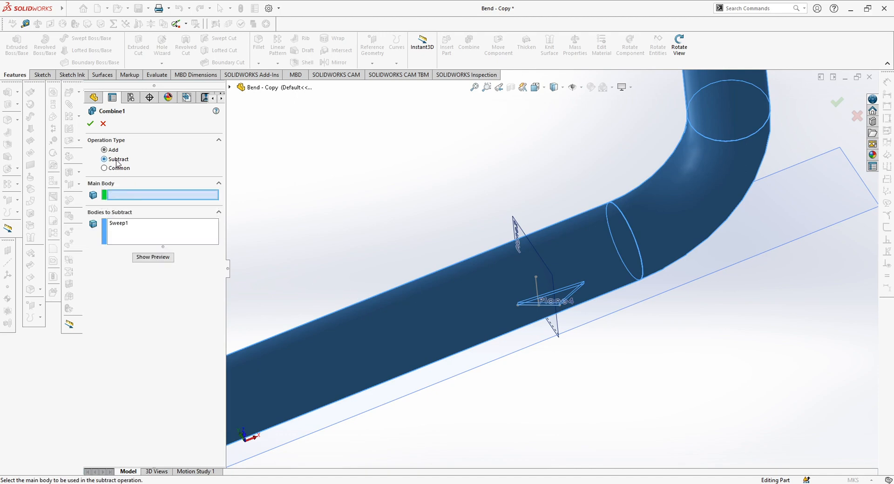
left_click(435, 325)
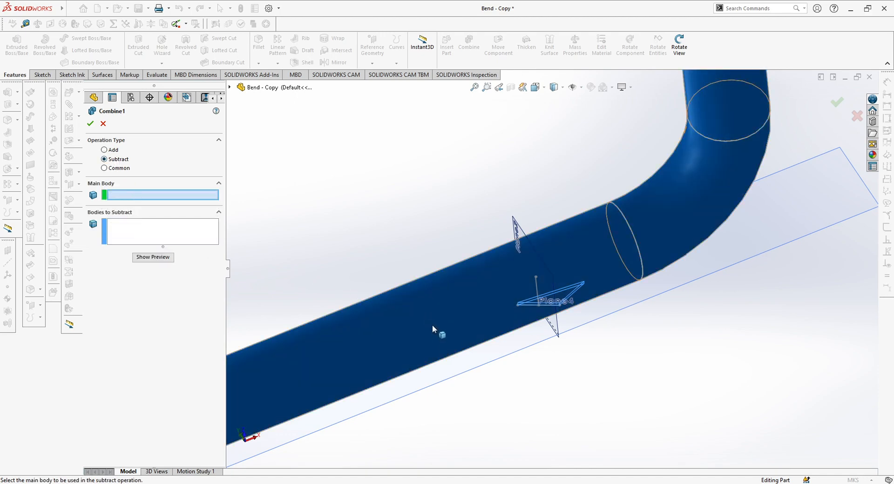
left_click(430, 328)
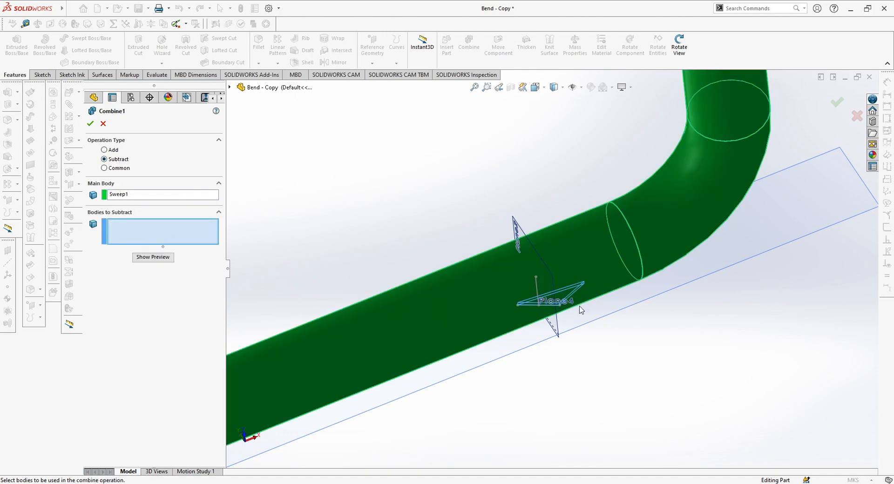
- Choose the extruded triangle Boss-Extrude1 as the body to subtract and complete the Combine
middle_click_drag(569, 313, 575, 179)
scroll(552, 358, "down", 5)
scroll(567, 244, "up", 5)
scroll(514, 308, "down", 5)
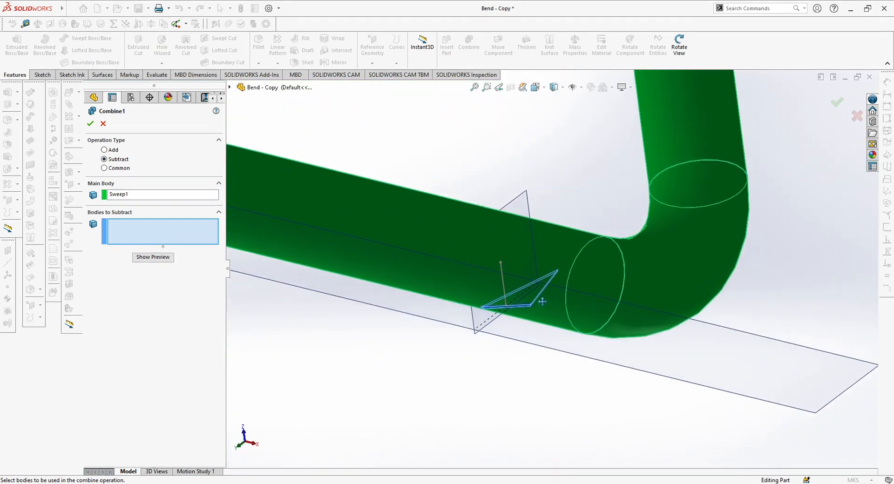
left_click(515, 306)
middle_click_drag(442, 319, 450, 425)
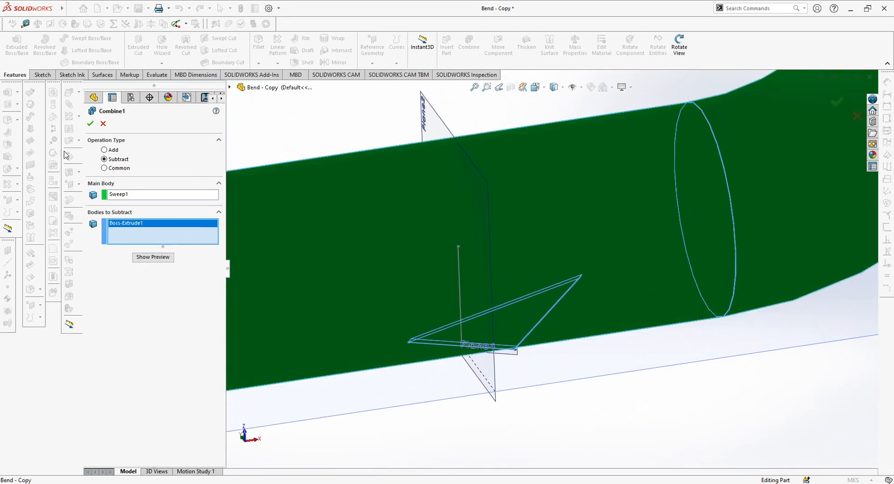
left_click(90, 124)
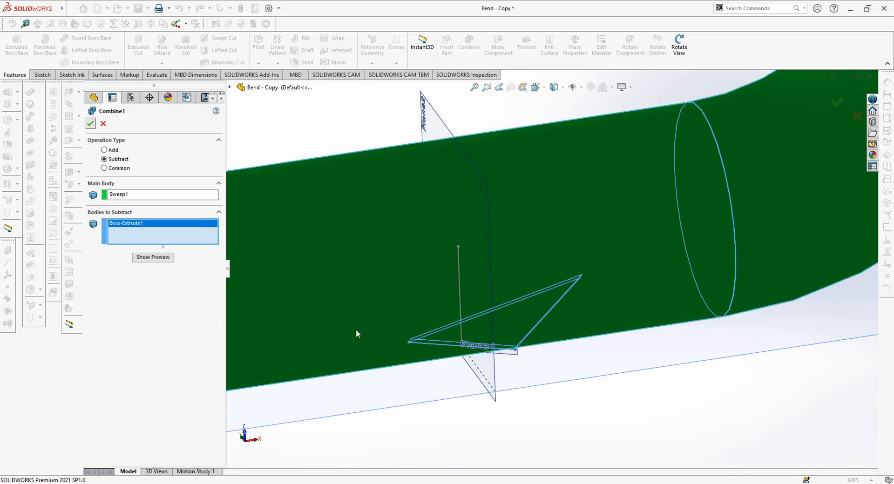
- Examine the triangular cut in the pipe wall before the elbow and the overall shape of the combined pipe
mouse_move(539, 391)
middle_mouse_down()
mouse_move(543, 200)
mouse_move(509, 371)
mouse_move(507, 265)
mouse_move(521, 225)
mouse_move(513, 297)
mouse_move(531, 316)
mouse_move(493, 344)
mouse_move(484, 367)
mouse_move(465, 309)
mouse_move(433, 315)
mouse_move(425, 331)
mouse_move(434, 324)
mouse_move(565, 369)
mouse_move(574, 329)
mouse_move(594, 311)
mouse_move(543, 306)
mouse_move(641, 279)
mouse_move(484, 277)
mouse_move(591, 279)
mouse_move(606, 322)
mouse_move(471, 261)
mouse_move(635, 305)
mouse_move(511, 281)
middle_mouse_up()
scroll(514, 297, "down", 5)
scroll(511, 281, "up", 6)
middle_click_drag(515, 215, 529, 290)
middle_click_drag(580, 193, 510, 377, "ctrl")
scroll(546, 275, "up", 6)
scroll(546, 284, "up", 2)
middle_click_drag(544, 289, 549, 299, "ctrl")
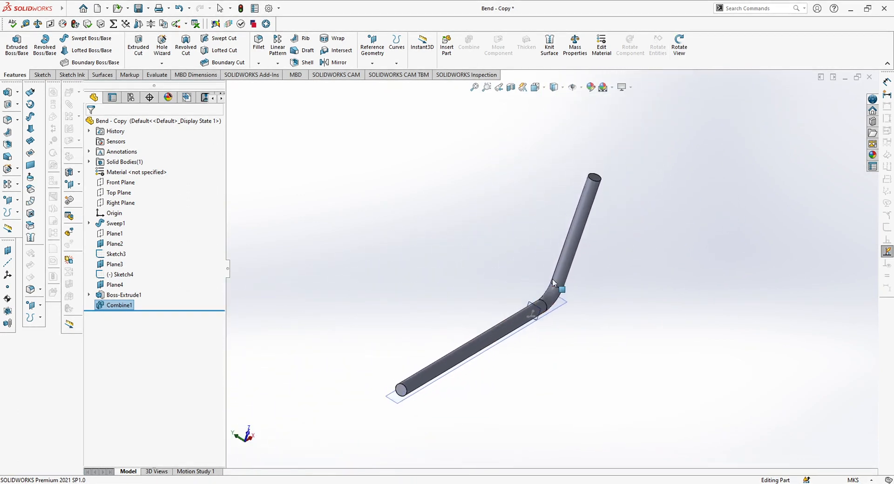
scroll(533, 321, "down", 1)
scroll(539, 322, "down", 2)
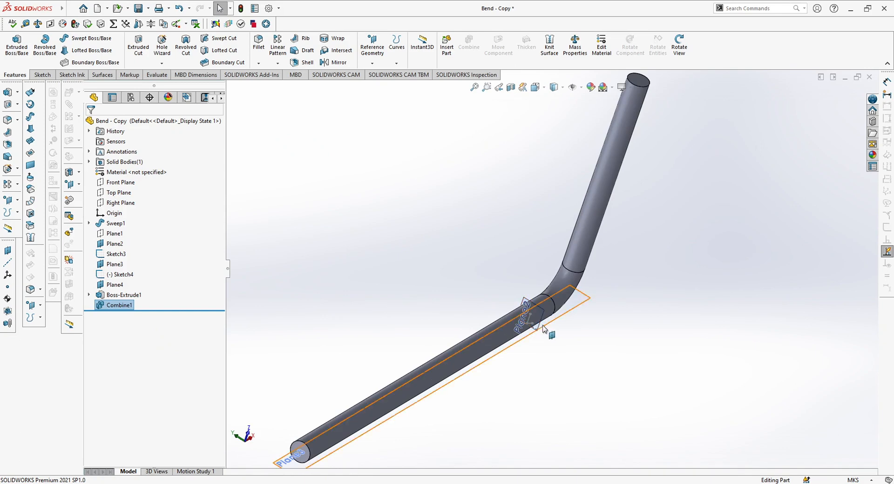
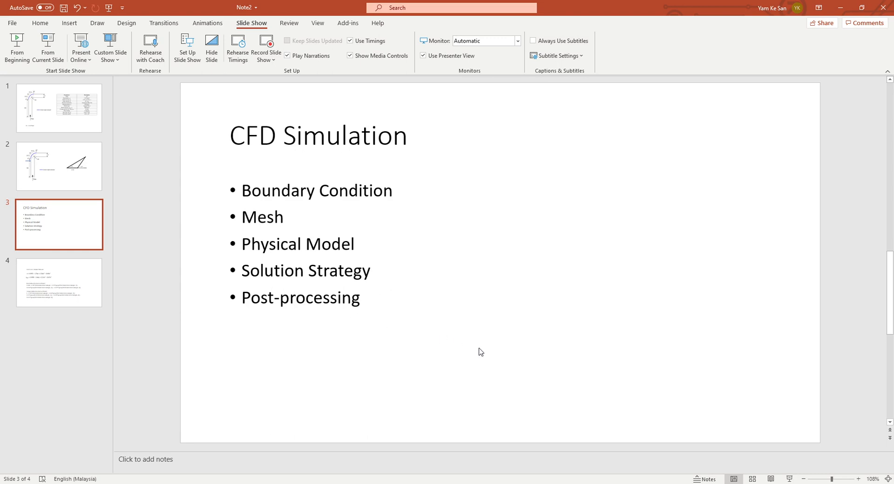
- Switch to Simcenter STAR-CCM+ and import 90Bend.IGS as a surface mesh, accepting the import options
left_click(538, 483)
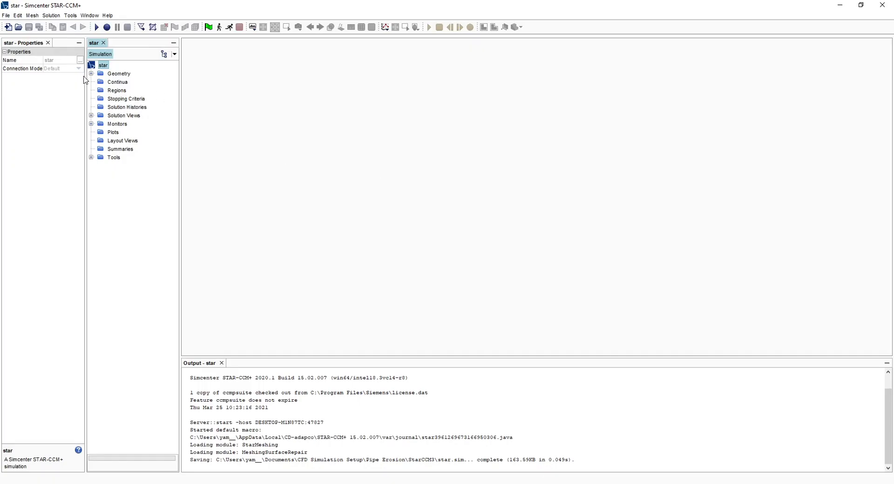
left_click(6, 15)
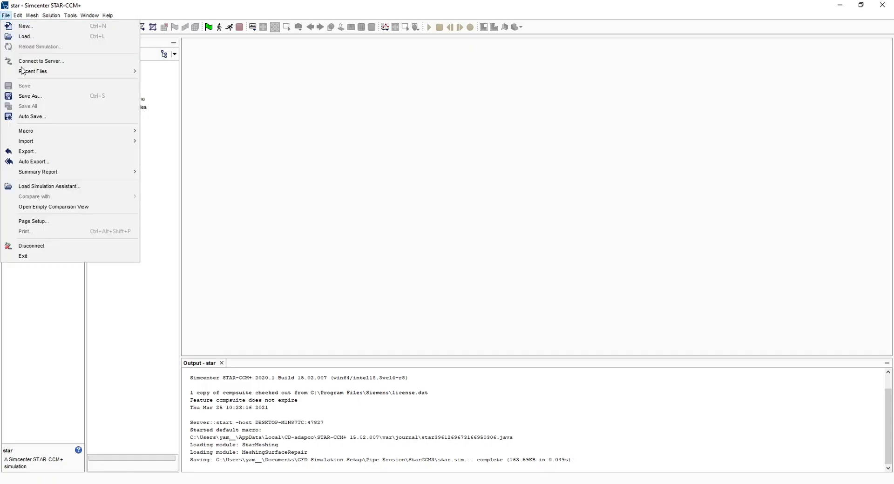
mouse_move(131, 142)
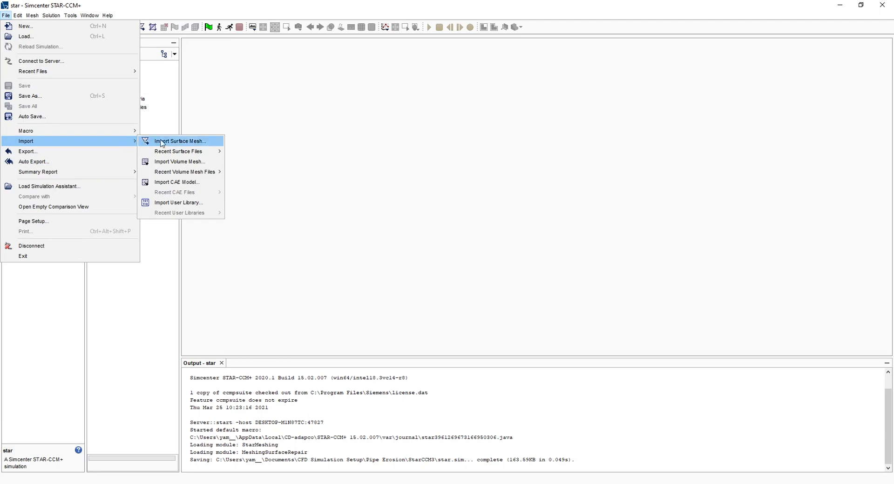
left_click(169, 141)
double_click(380, 180)
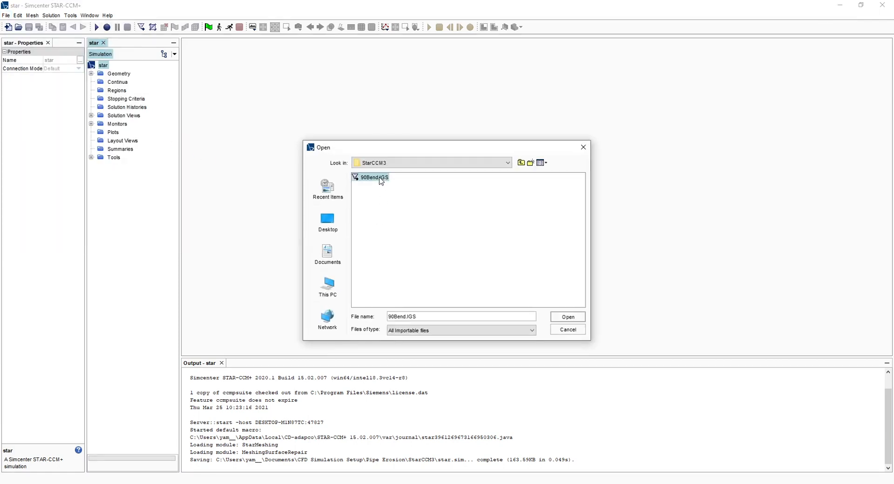
left_click(453, 365)
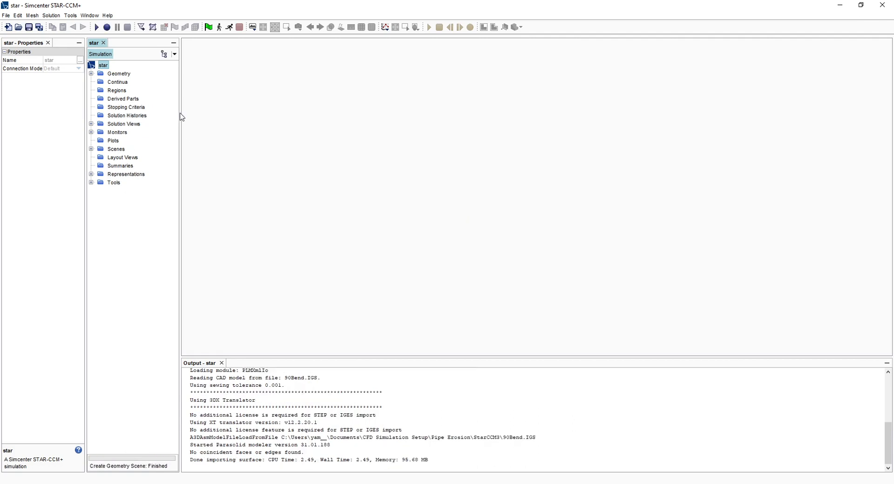
- Expand the Geometry node and inspect the imported pipe's triangular cut near the elbow in the geometry scene
left_click_drag(180, 117, 174, 116)
left_click(92, 74)
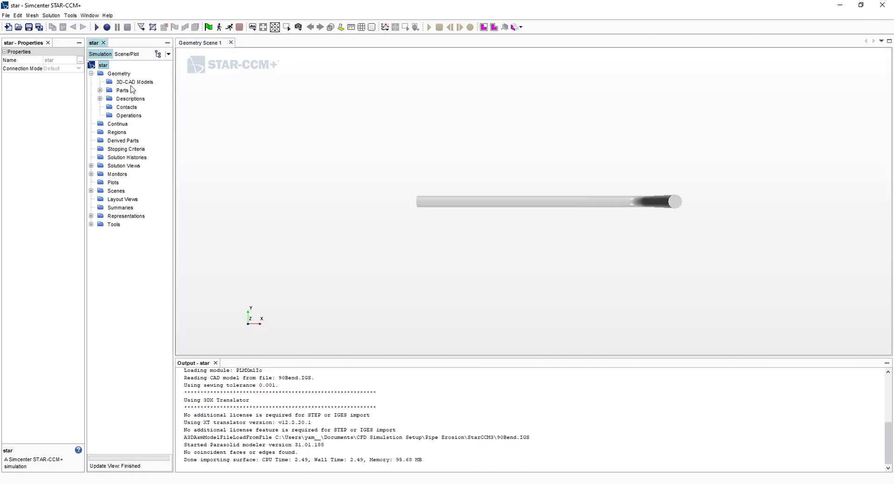
left_click_drag(416, 175, 586, 164)
left_click_drag(607, 93, 443, 155)
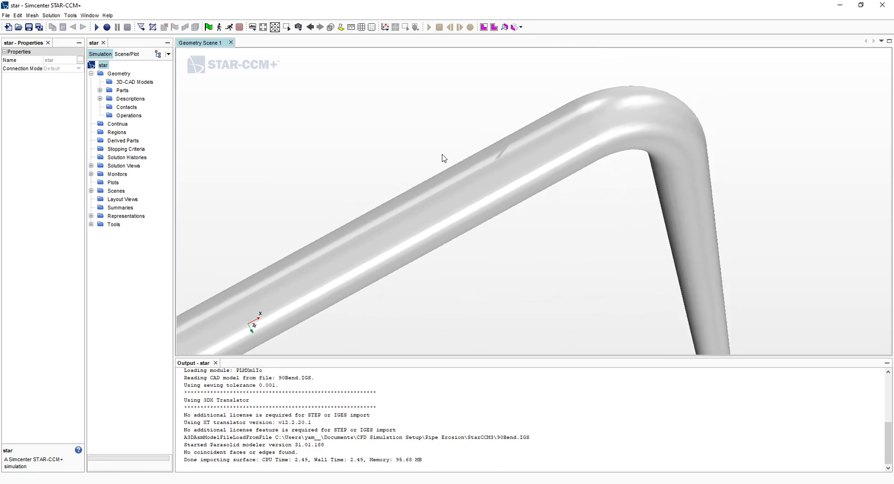
- Expand the 90Bend part down to its surfaces and highlight the part and its Faces surface, widening the properties area
left_click(99, 90)
left_click(109, 99)
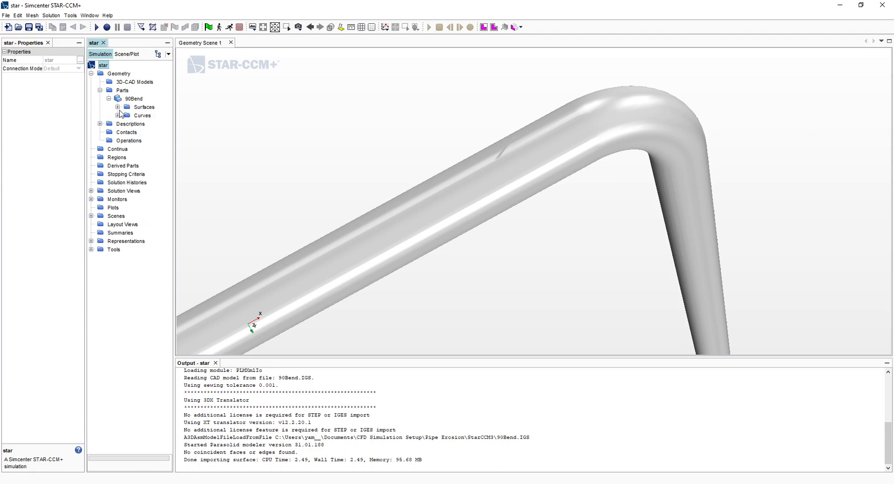
left_click(118, 108)
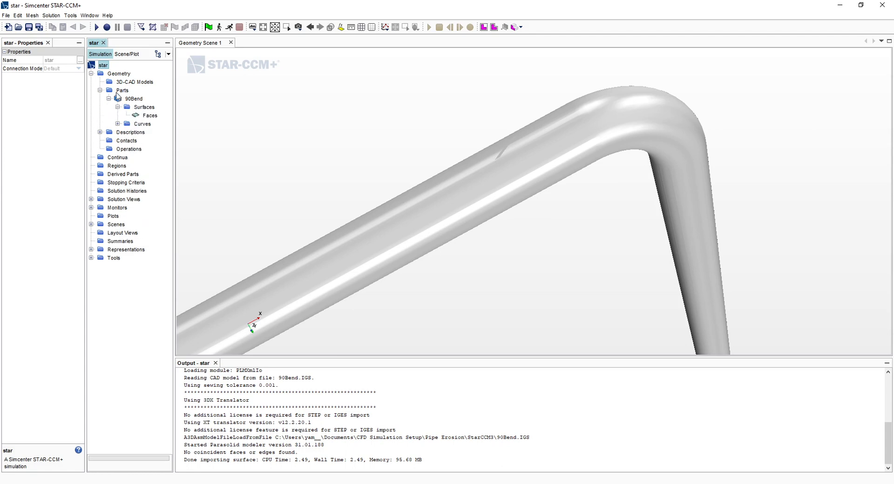
left_click(133, 98)
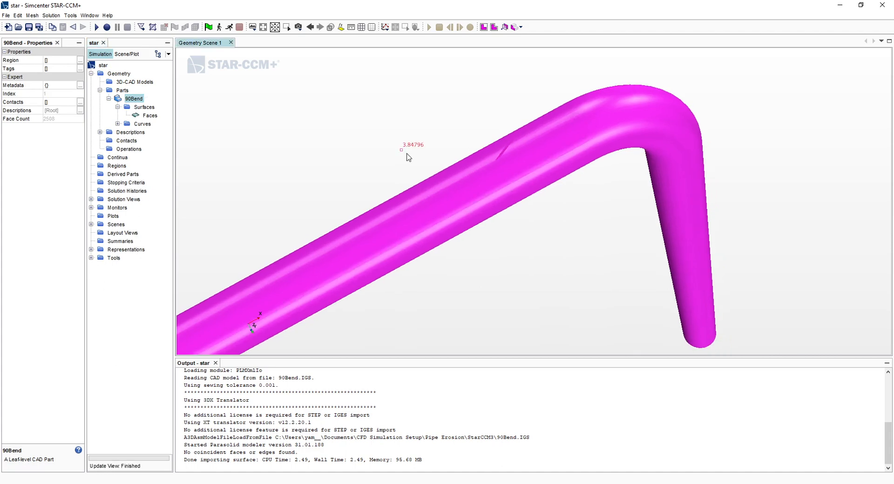
left_click(150, 116)
scroll(369, 174, "down", 5)
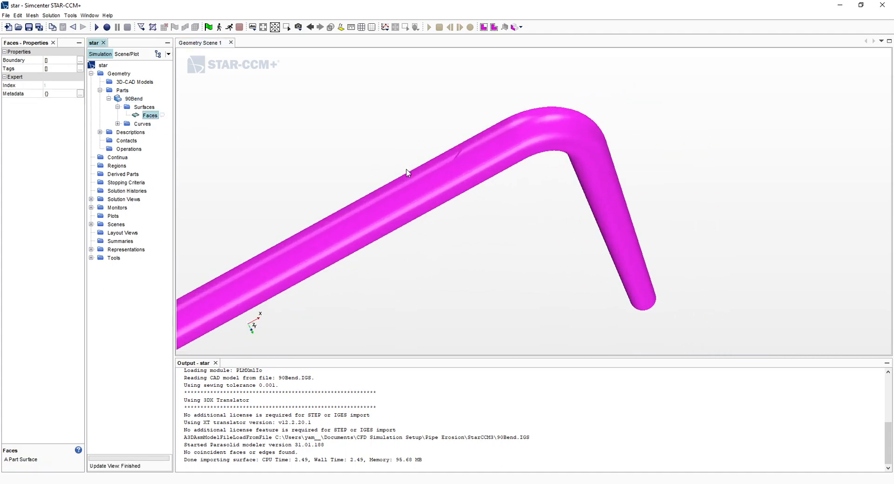
left_click(386, 141)
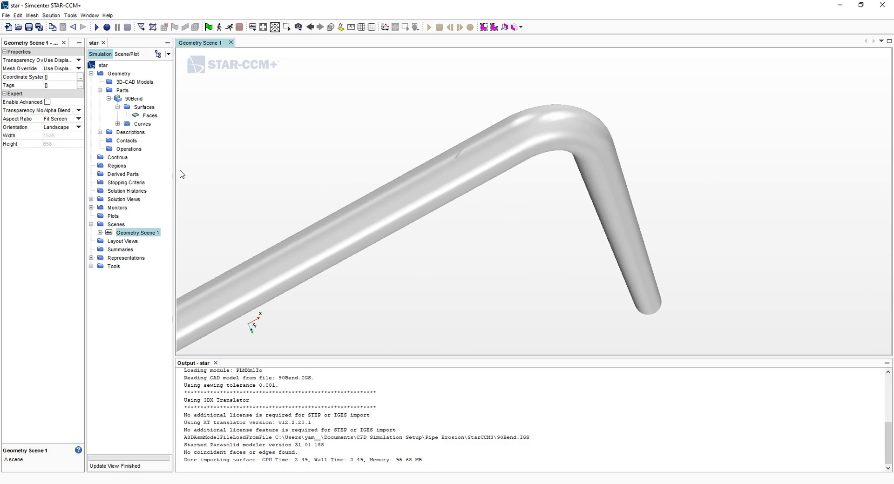
left_click_drag(86, 163, 94, 164)
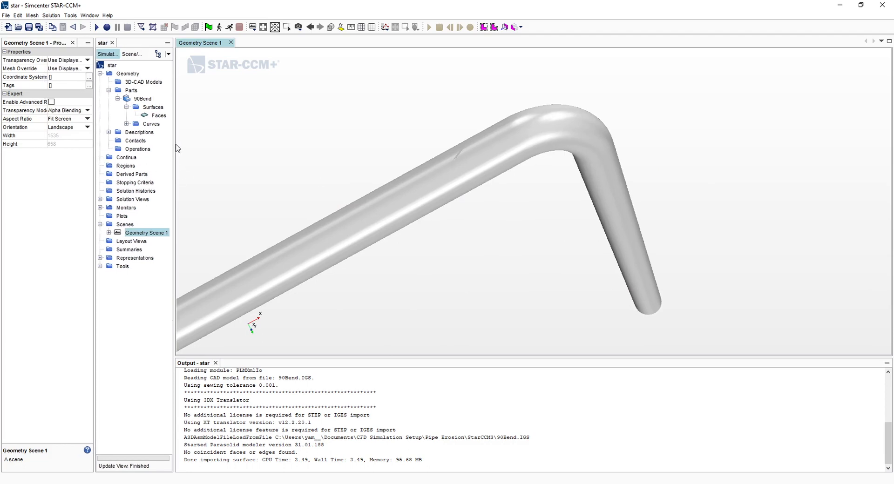
- Start splitting the Faces surface of the 90Bend part by patch
left_click(174, 147)
left_click_drag(173, 155, 184, 154)
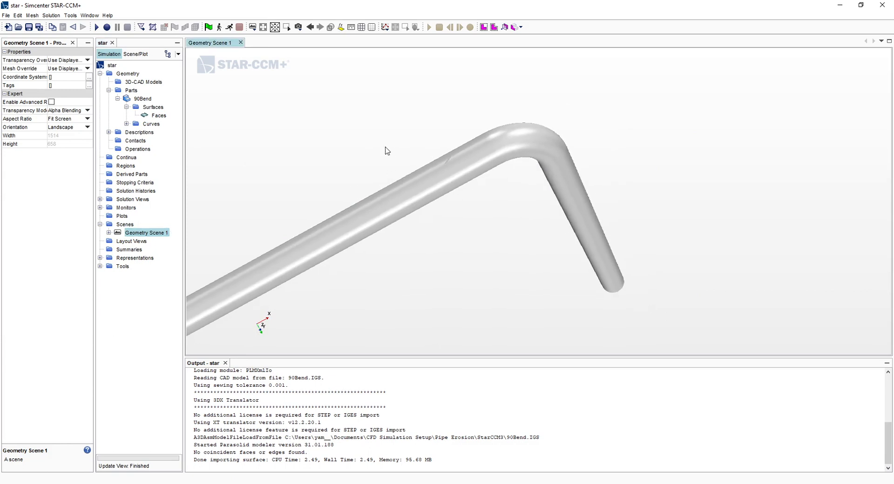
left_click(157, 117)
right_click(157, 119)
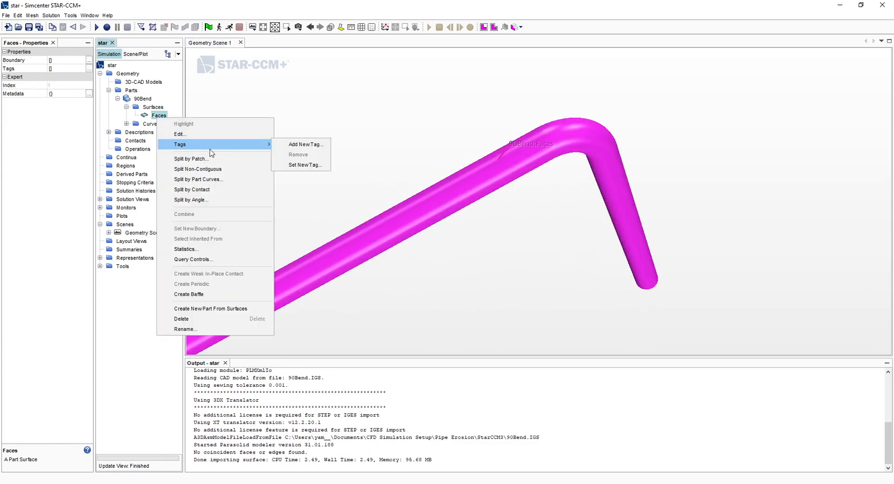
left_click(222, 164)
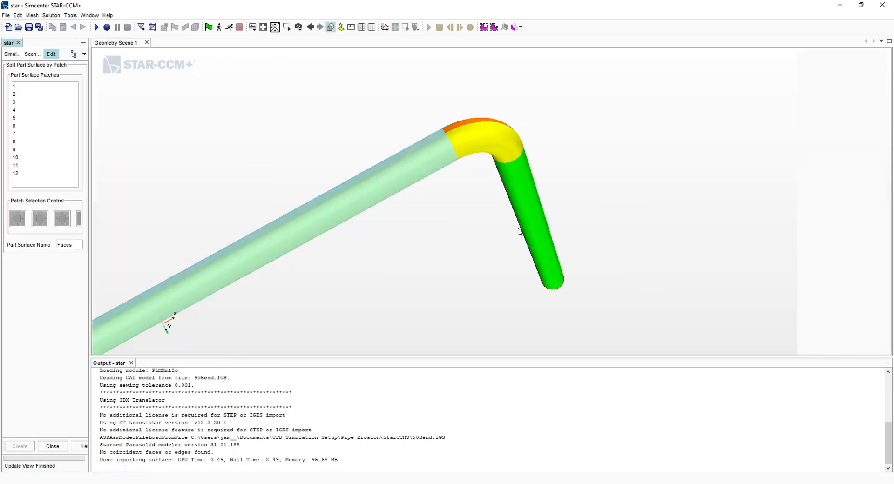
- Split off patches 2, 3, 9 and 10 of the two straight pipe sections as a part surface named Wall
scroll(443, 216, "up", 1)
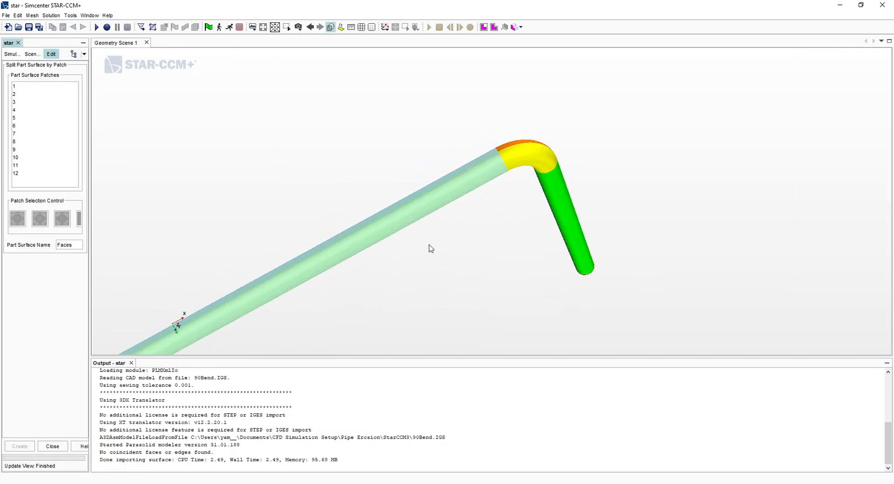
left_click_drag(447, 197, 482, 239)
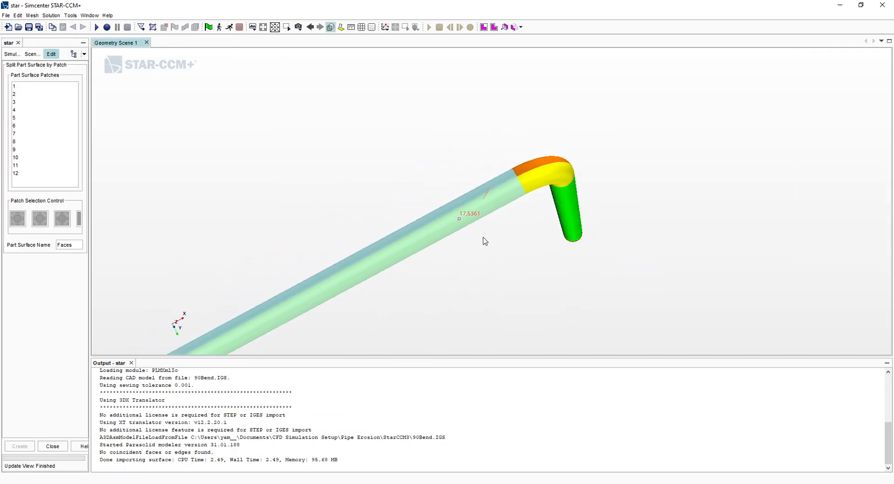
left_click_drag(475, 189, 476, 191)
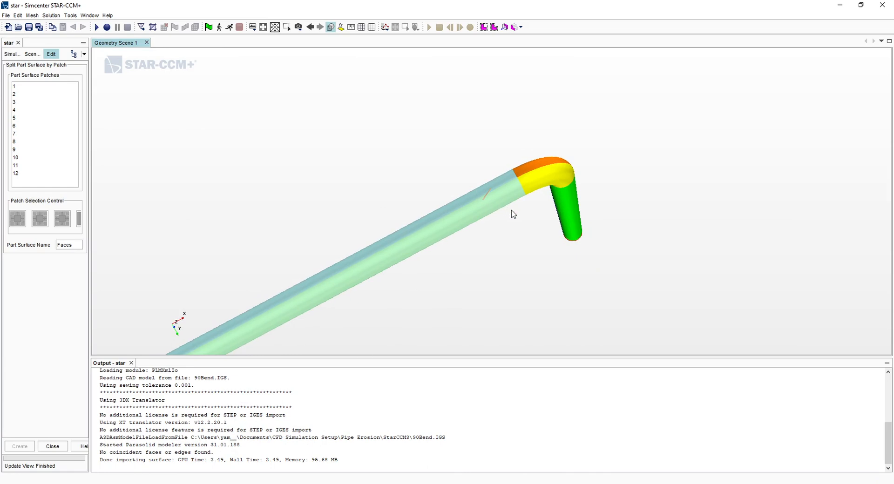
left_click_drag(520, 229, 485, 210)
left_click(495, 200)
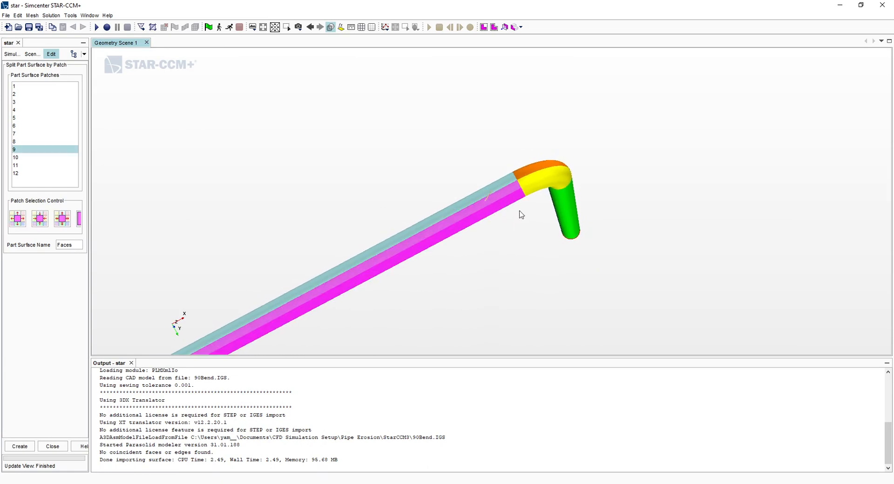
left_click(503, 184)
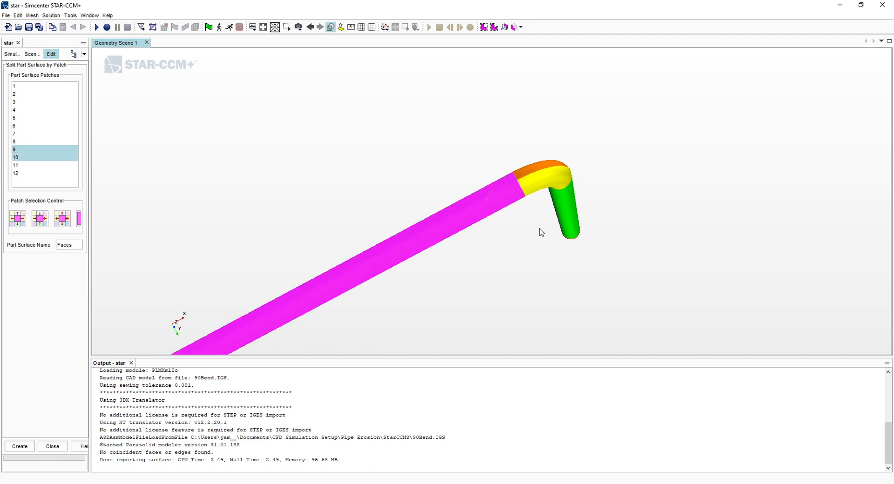
left_click_drag(551, 243, 519, 214)
mouse_move(531, 252)
left_mouse_down()
mouse_move(489, 233)
mouse_move(527, 222)
mouse_move(542, 245)
left_mouse_up()
left_click(562, 214)
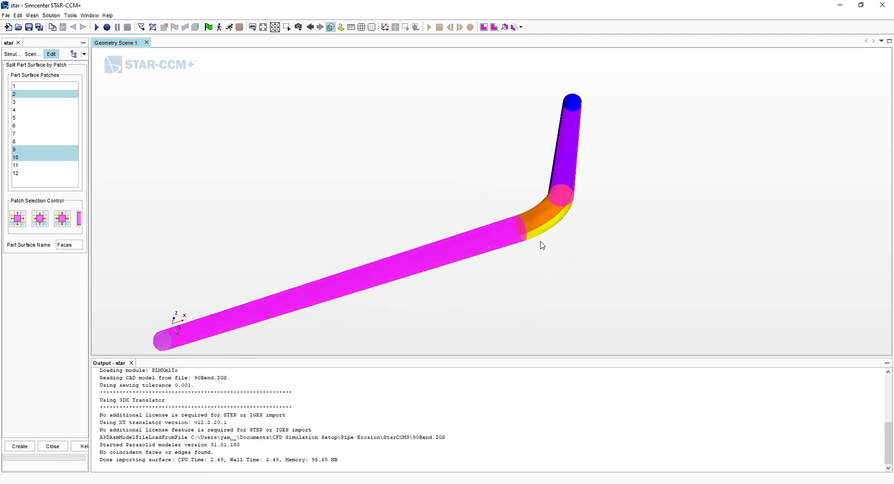
left_click(564, 175)
left_click_drag(562, 186, 495, 231)
left_click_drag(428, 200, 289, 140)
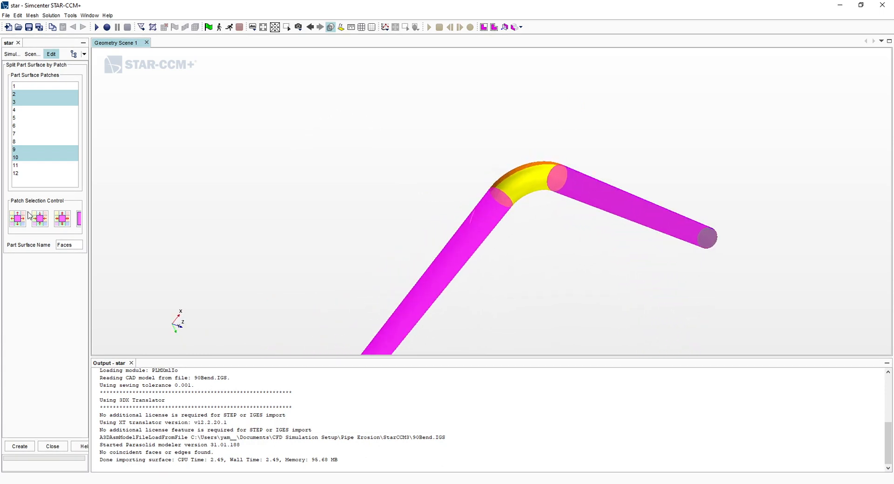
double_click(72, 244)
type("Wall")
left_click(23, 448)
- Split off patches 4 and 5 of the curved elbow as a part surface named Bend
left_click_drag(91, 257, 145, 257)
mouse_move(547, 211)
left_mouse_down()
mouse_move(570, 231)
mouse_move(552, 196)
left_mouse_up()
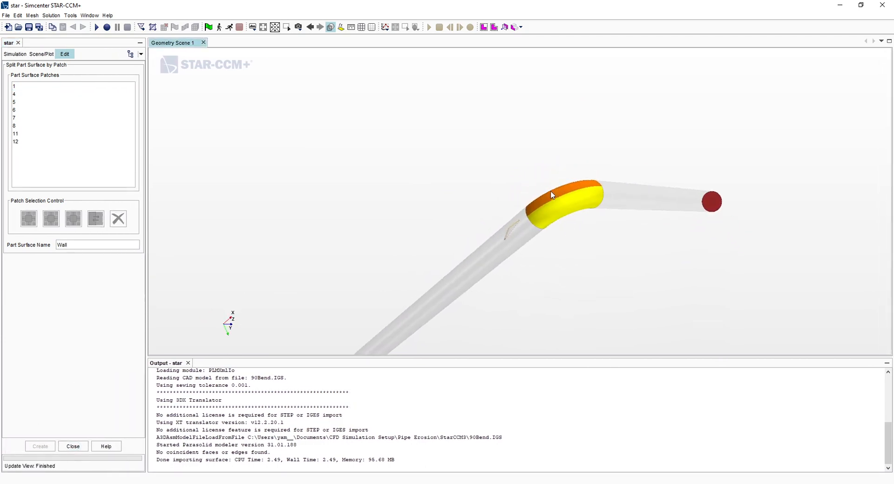
left_click(556, 195)
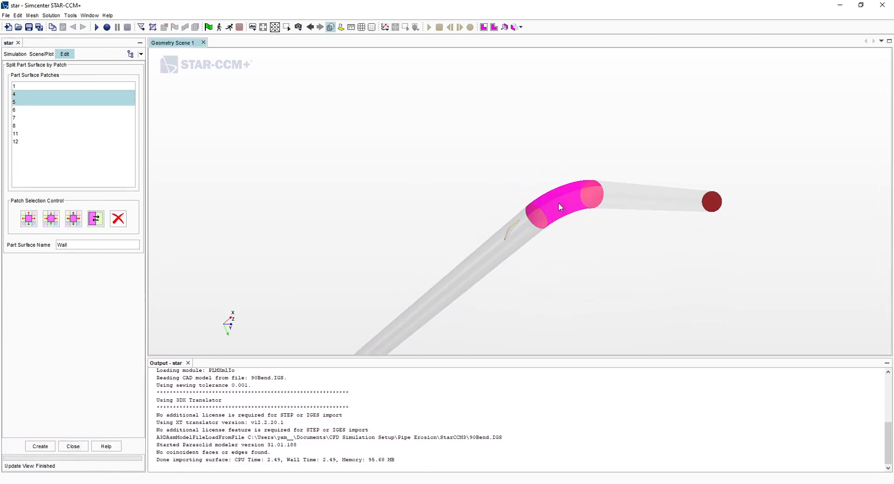
double_click(84, 242)
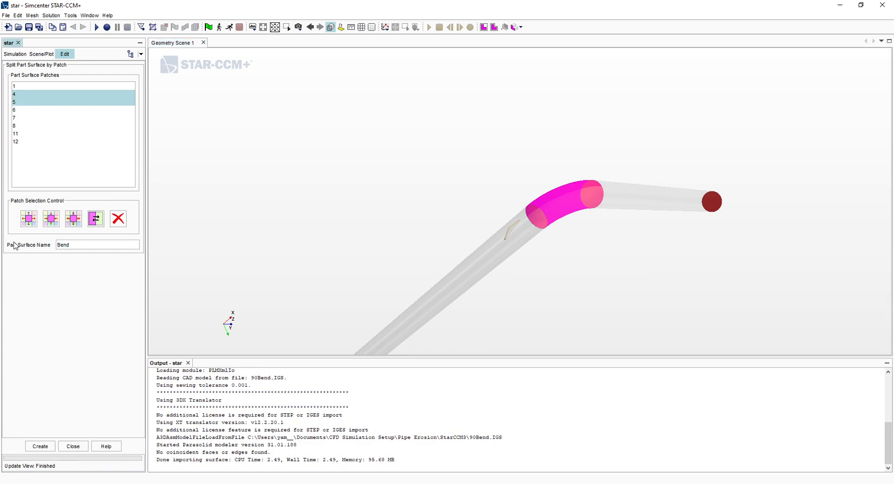
left_click(48, 447)
- Split off patch 1, the end cap of the pipe leg along Z, as a part surface named Outlet
left_click_drag(668, 236, 583, 242)
scroll(535, 257, "up", 2)
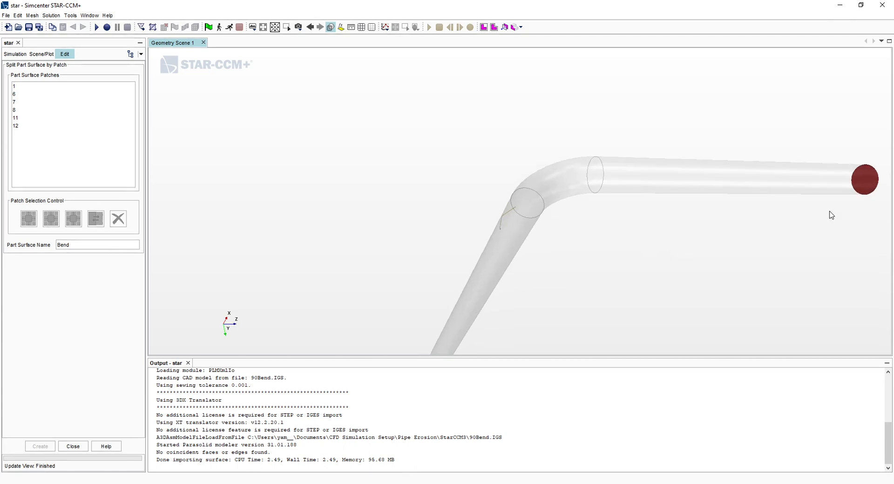
left_click(867, 176)
scroll(534, 218, "down", 2)
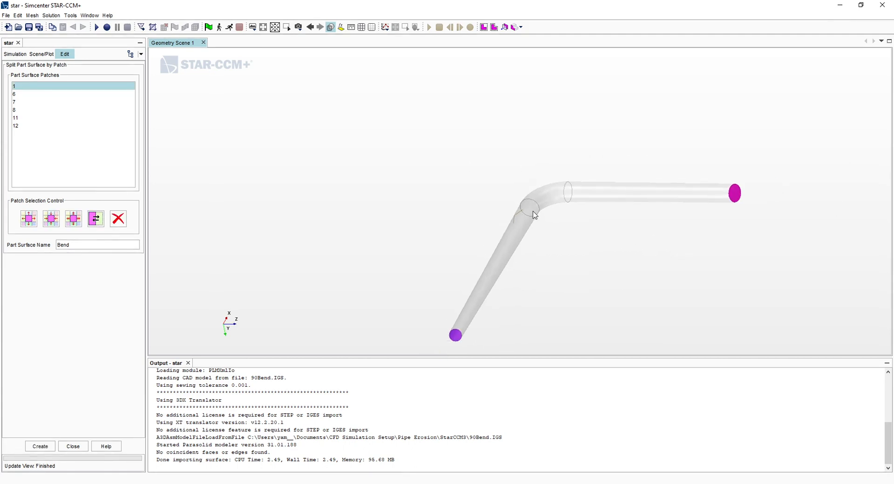
left_click(82, 245)
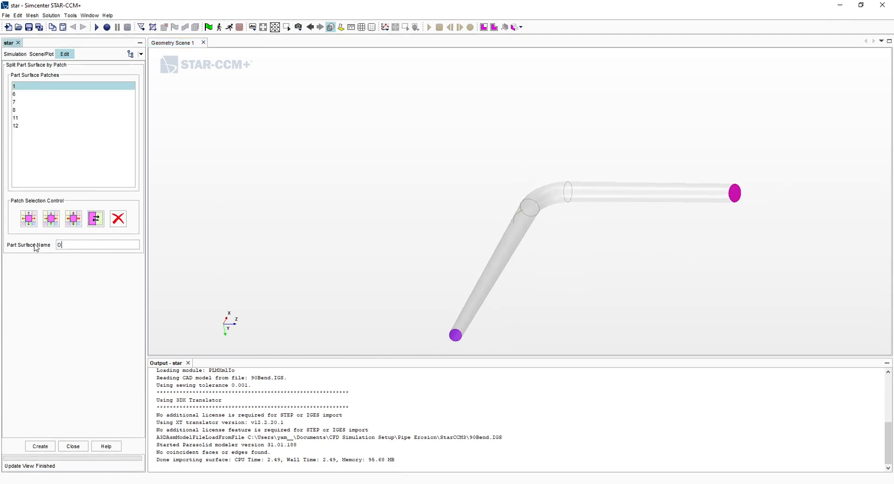
type("Outlet")
left_click(40, 446)
- Split off patch 6, the end cap of the other pipe leg, as a part surface named Inlet
left_click(455, 335)
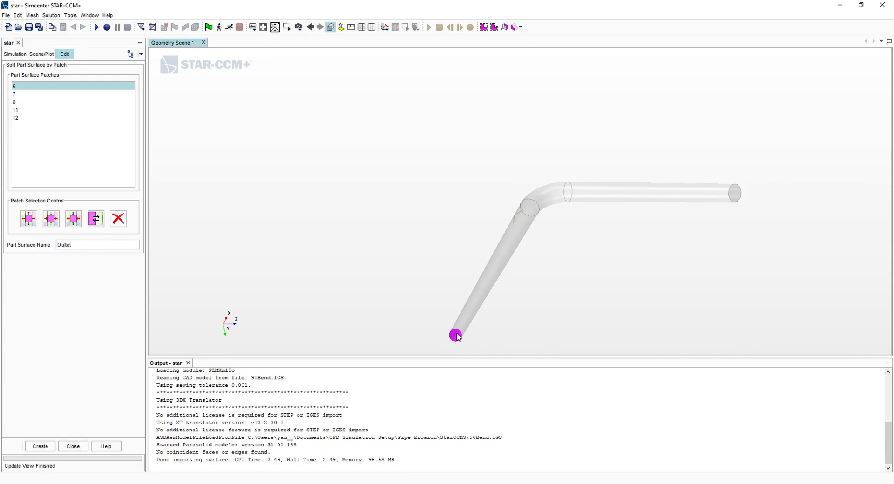
left_click_drag(90, 243, 5, 245)
type("In")
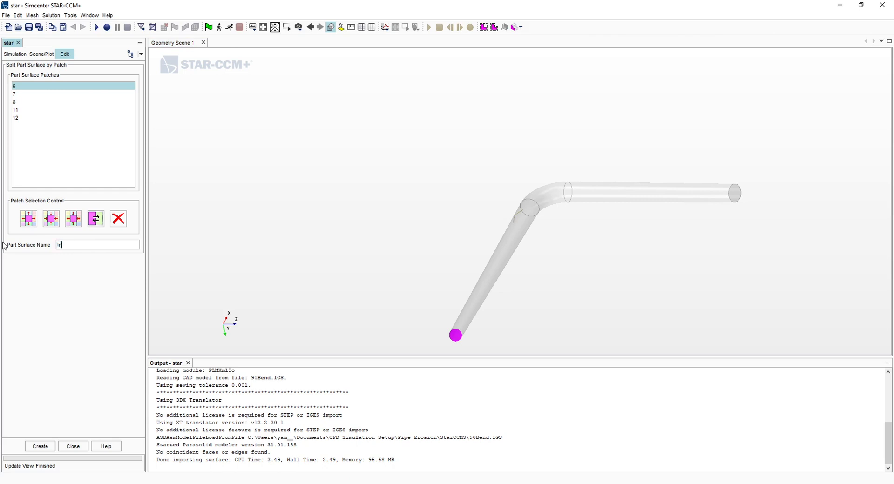
left_click(40, 446)
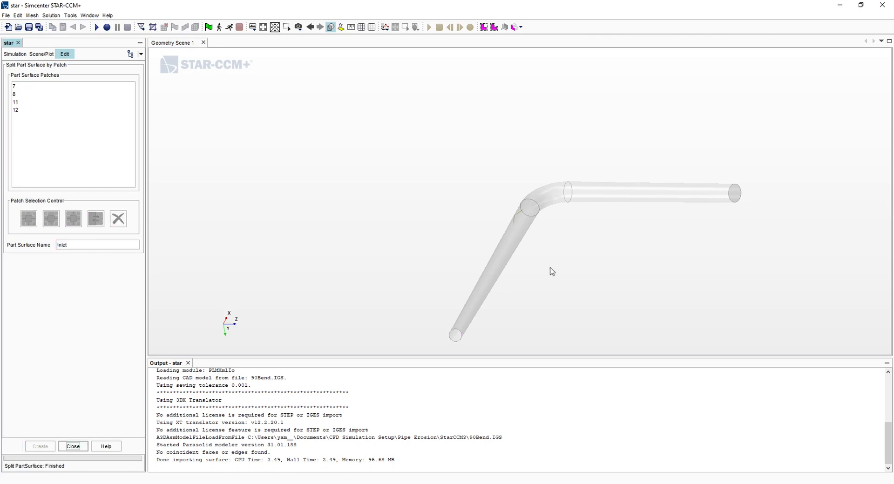
- Examine the remaining patches 7, 8, 11 and 12 near the bend, and finish the patch splitting
scroll(562, 208, "up", 2)
scroll(562, 209, "up", 1)
left_click(21, 87)
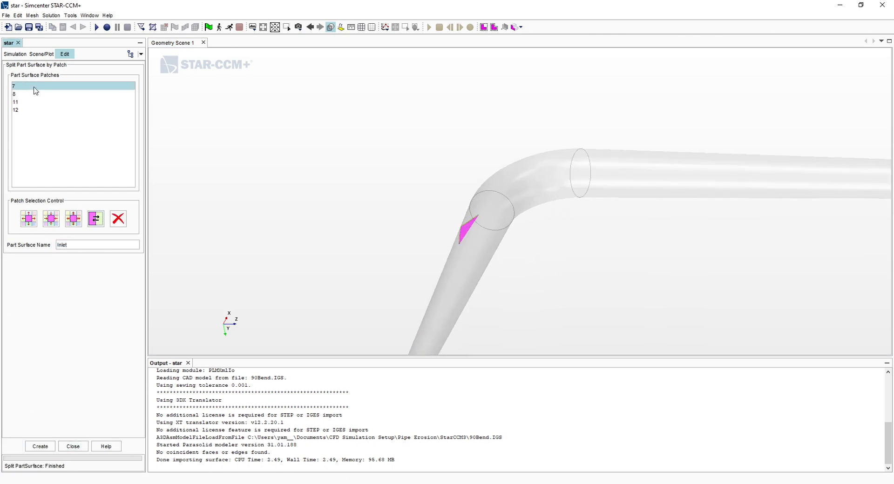
scroll(459, 218, "up", 2)
scroll(458, 217, "down", 2)
left_click_drag(459, 209, 605, 154)
left_click(20, 95)
left_click(22, 102)
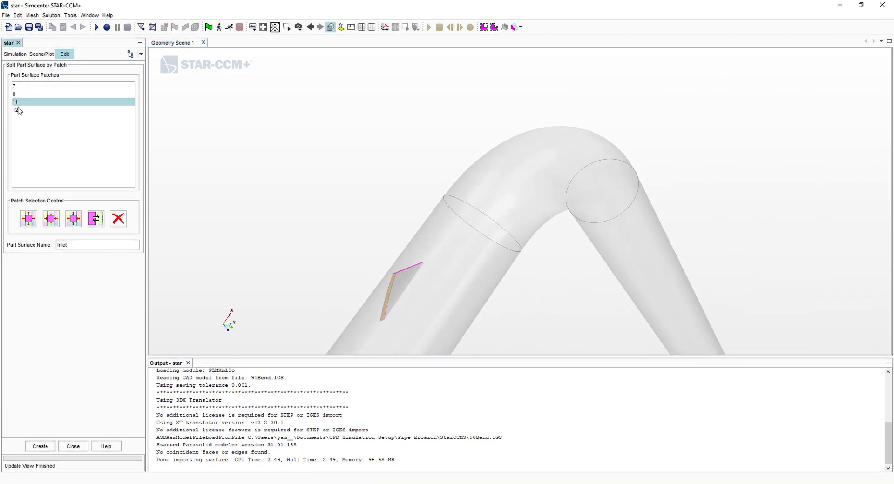
left_click(25, 111)
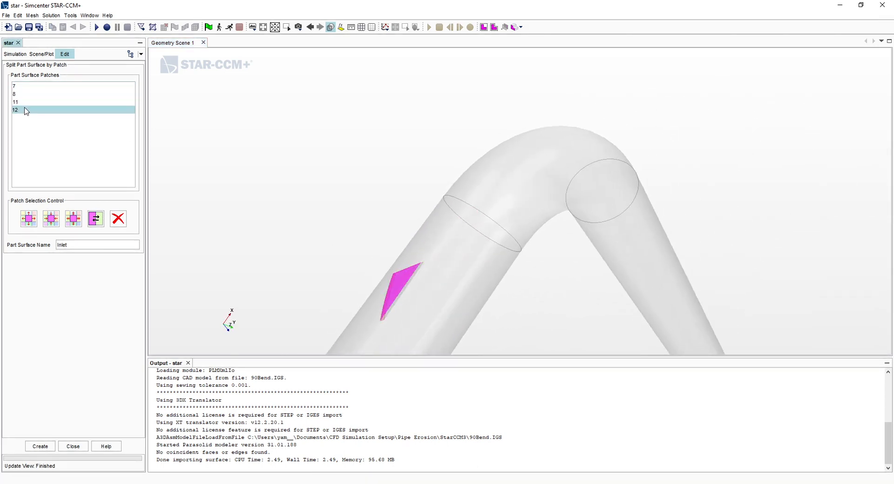
left_click(73, 446)
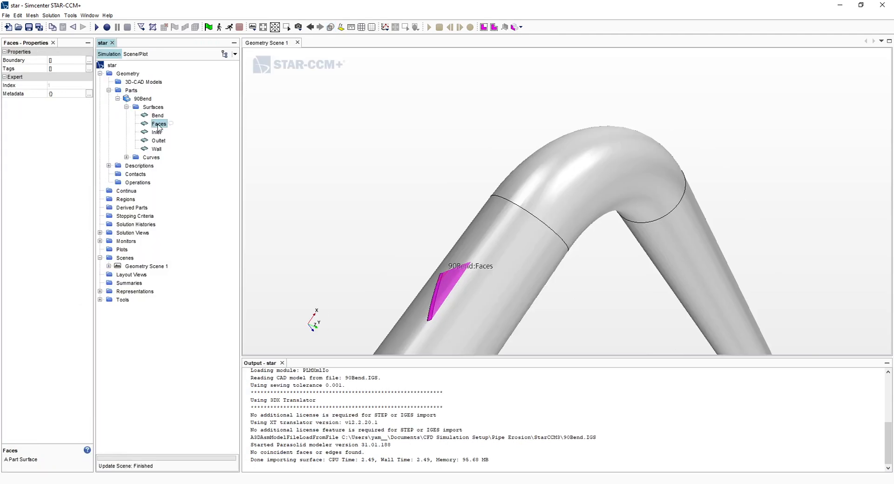
- Rename the remaining Faces surface of the 90Bend part as Swirler
right_click(159, 124)
left_click(200, 336)
type("Si")
type("irler")
key("Return")
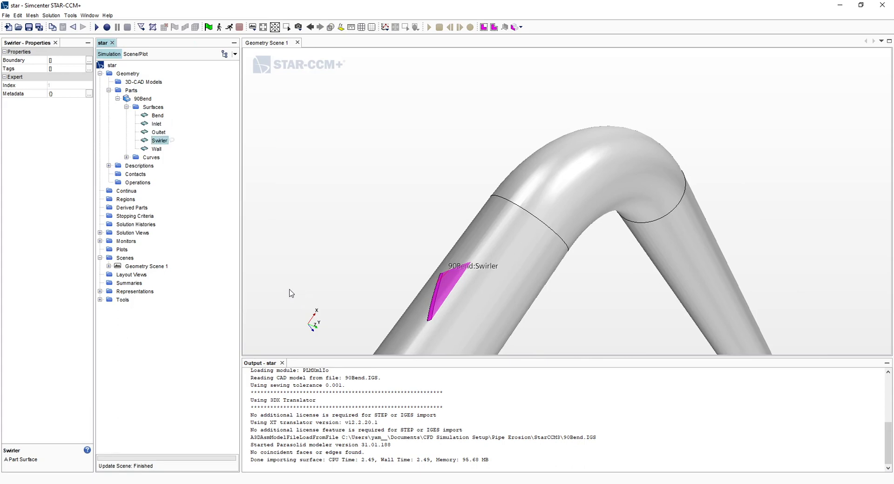
- Create a new empty region in the simulation
left_click_drag(240, 229, 237, 229)
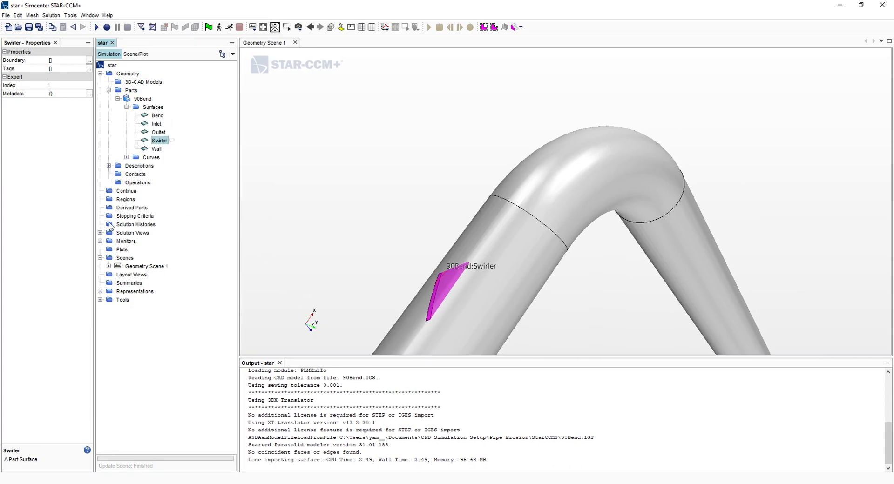
left_click(125, 194)
left_click(126, 201)
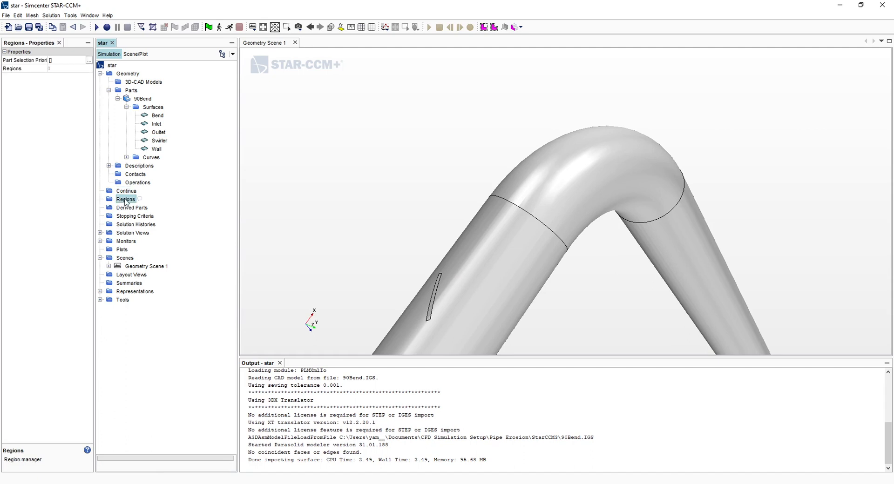
right_click(125, 199)
left_click(147, 207)
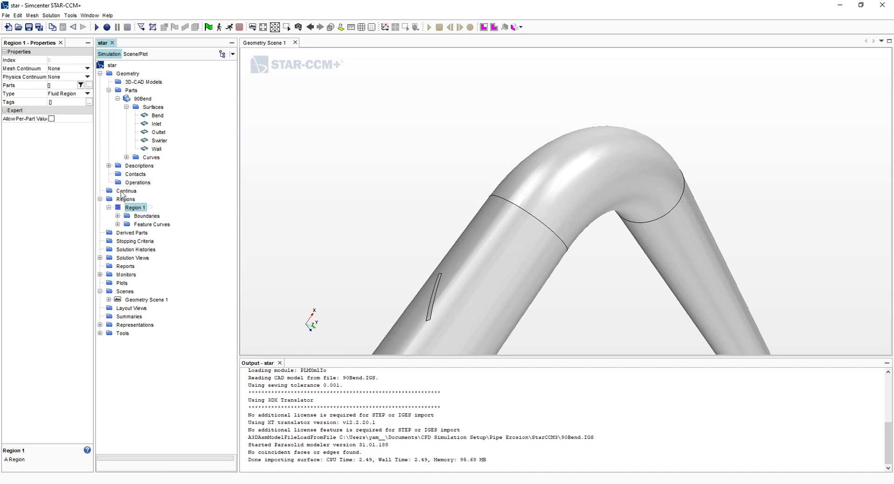
- Add a new physics continuum to the simulation
left_click(122, 194)
right_click(122, 192)
mouse_move(153, 199)
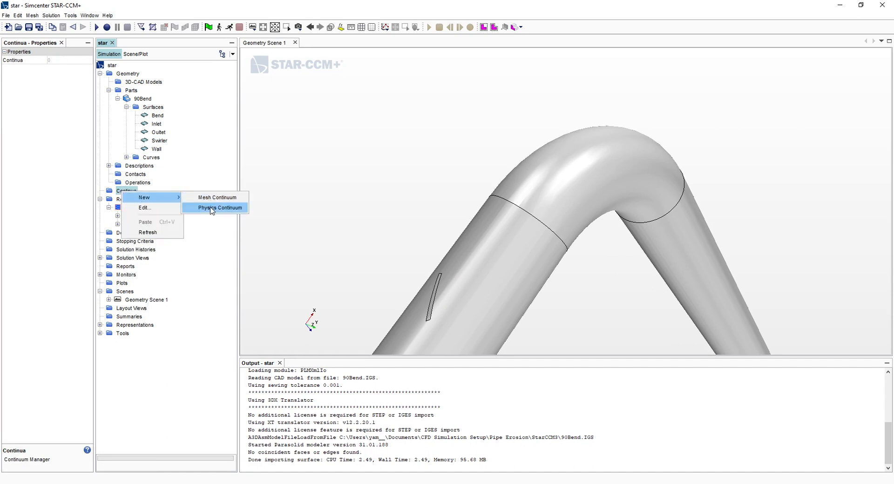
left_click(212, 208)
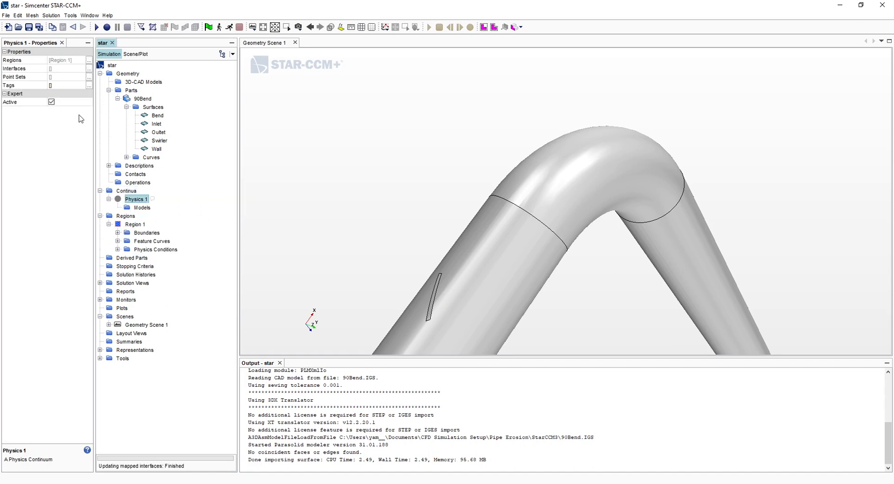
- Open the model selection of the Physics 1 continuum and enable the Three Dimensional and Gas models
left_click_drag(94, 116, 92, 116)
left_click(140, 209)
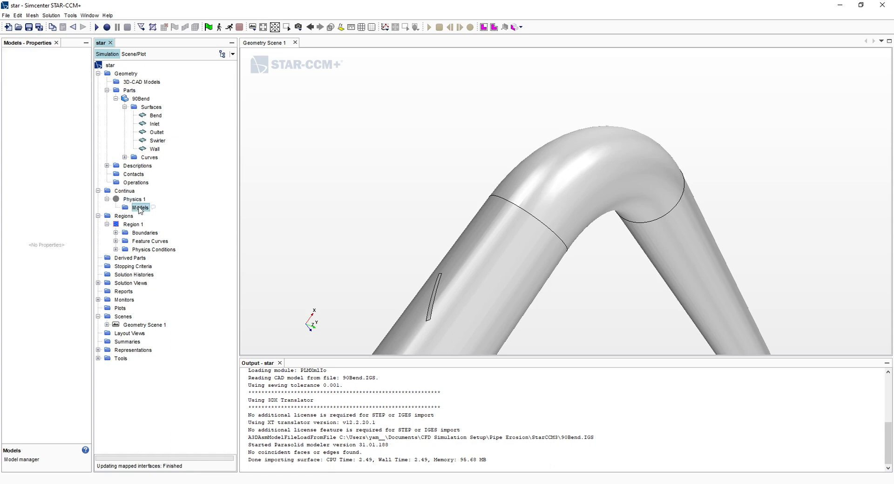
double_click(141, 209)
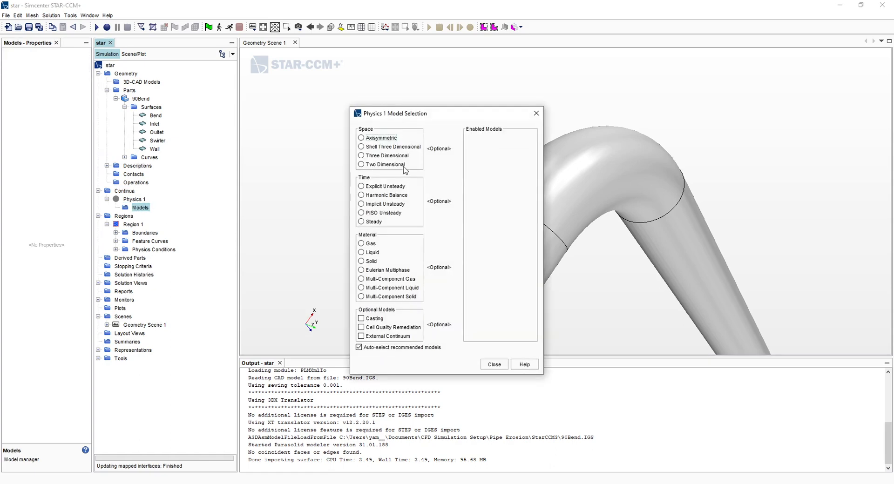
left_click_drag(418, 120, 274, 86)
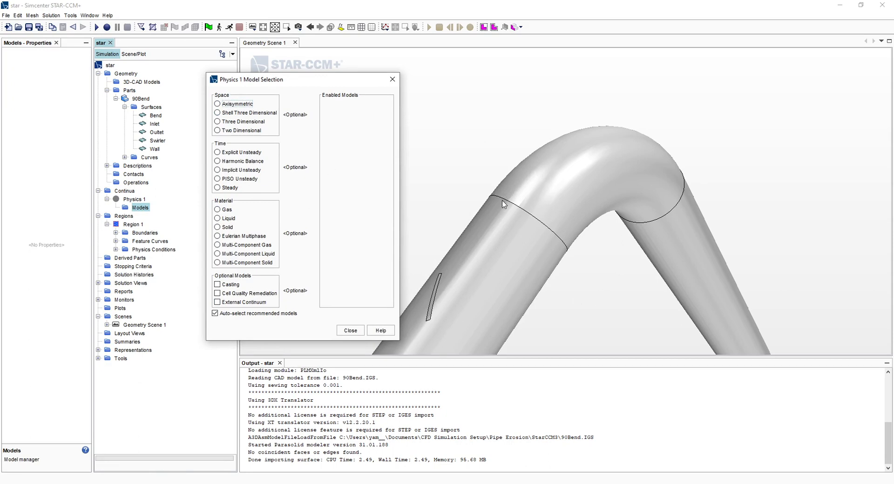
left_click_drag(308, 77, 259, 105)
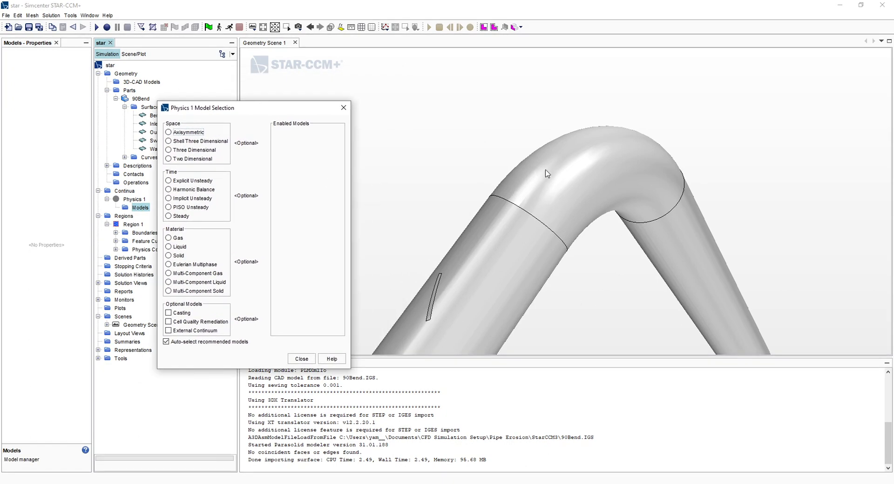
left_click_drag(254, 110, 287, 93)
left_click(228, 134)
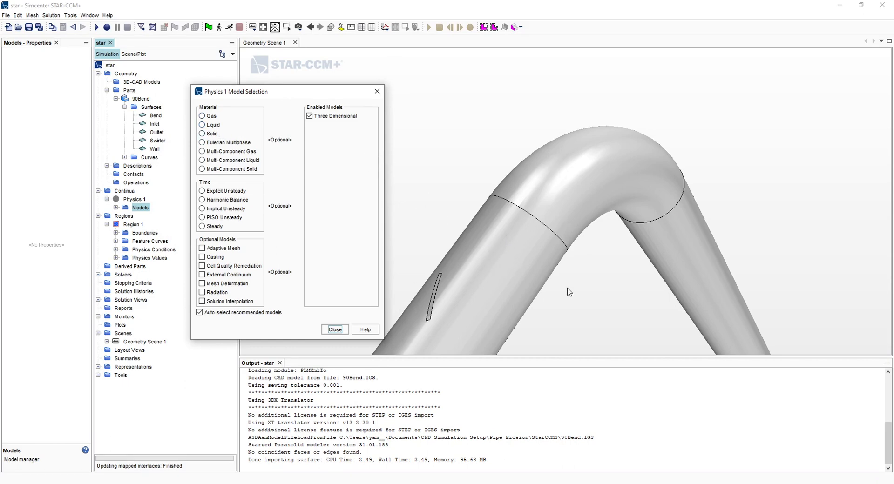
left_click(209, 118)
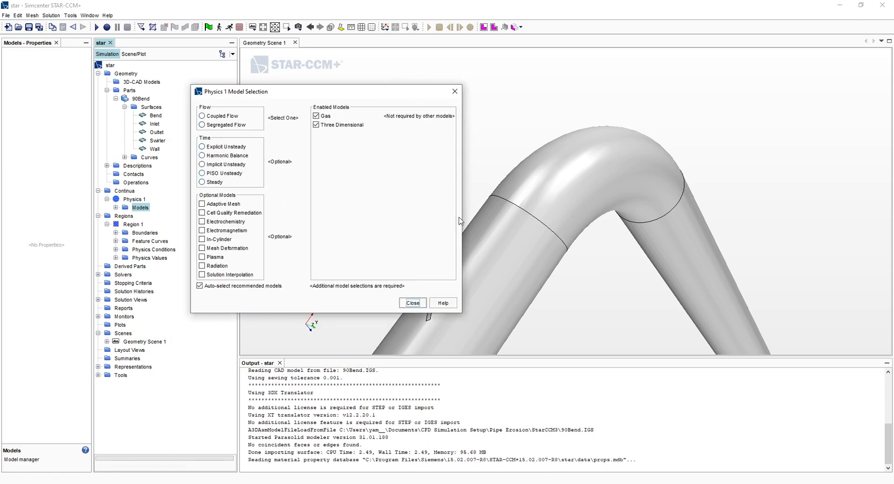
- Enable the Steady, Coupled Flow, Constant Density, Gravity and Lagrangian Multiphase models for the Physics 1 continuum
left_click(210, 184)
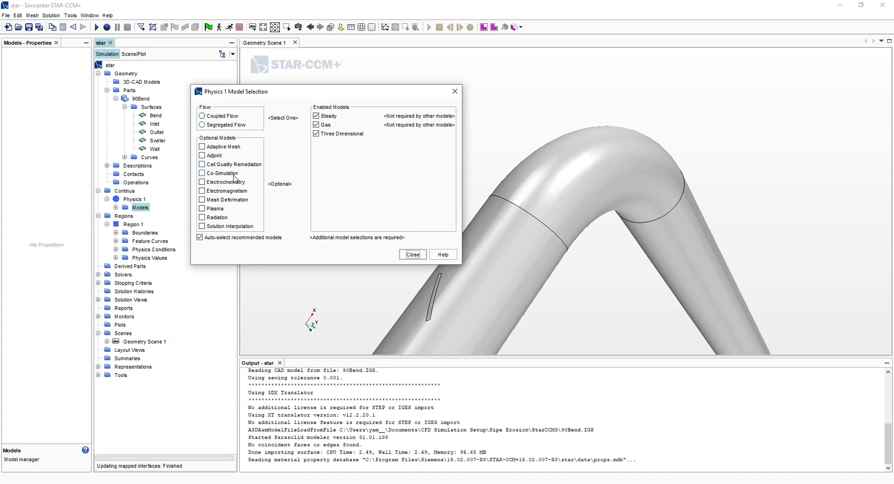
left_click(227, 117)
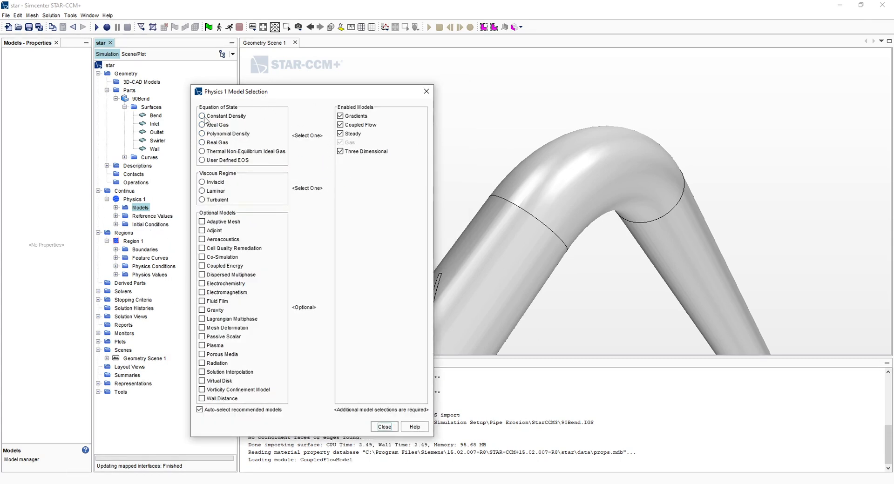
left_click(202, 116)
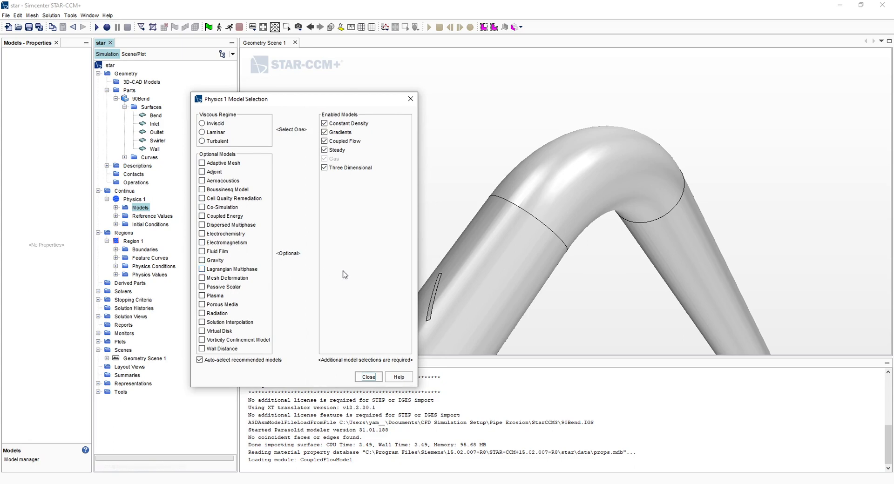
left_click(218, 261)
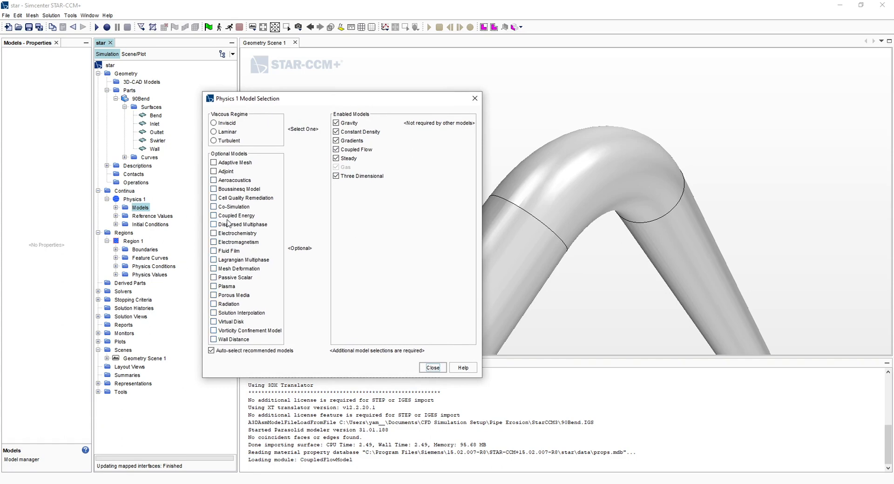
left_click(250, 261)
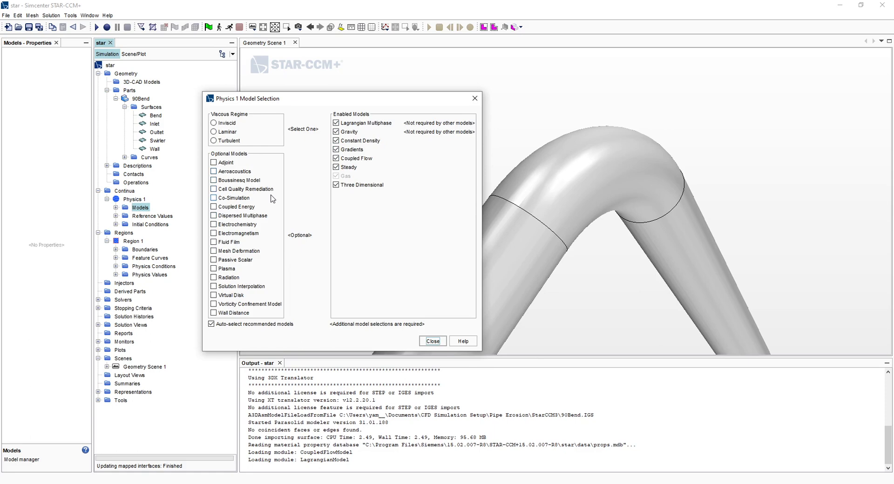
- Add the Turbulent, K-Omega Turbulence, All y+ Wall Treatment and Gamma Transition models and finish the Physics 1 model selection
left_click(214, 140)
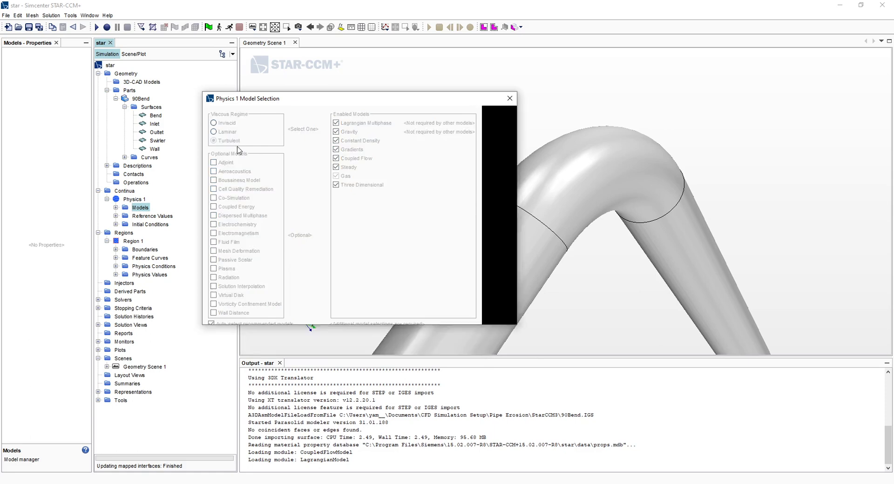
left_click(247, 132)
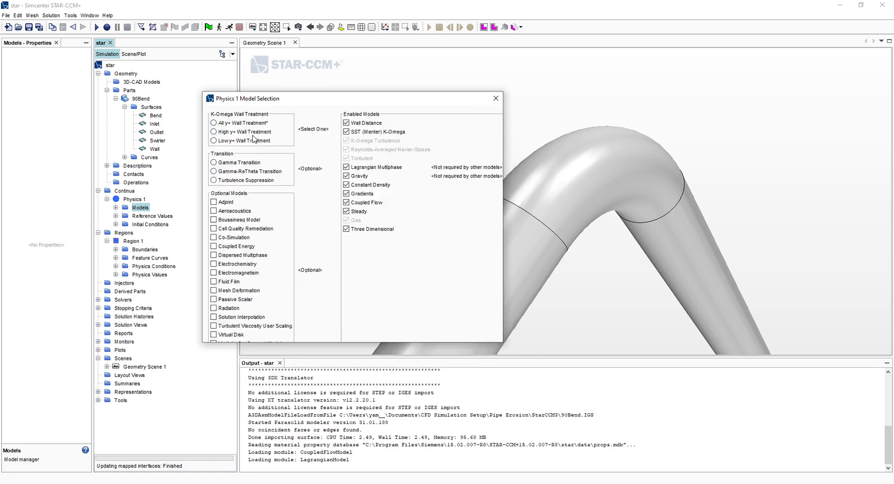
left_click(249, 124)
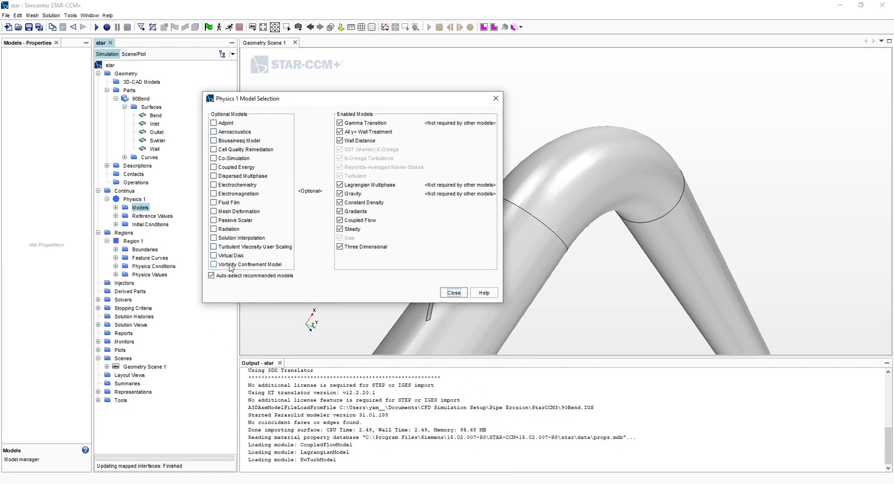
left_click(454, 292)
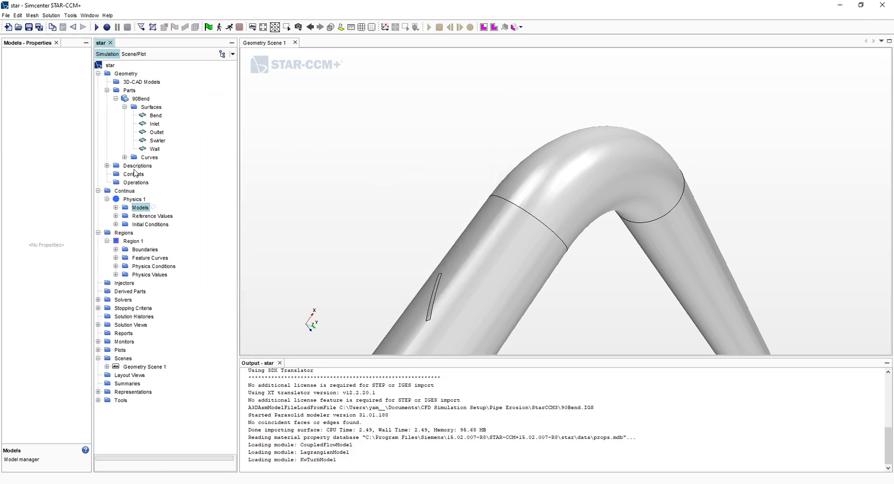
- Review the Physics 1 models, including gas, Lagrangian phases and SST K-Omega parameters, along with the reference values and initial conditions
left_click(116, 209)
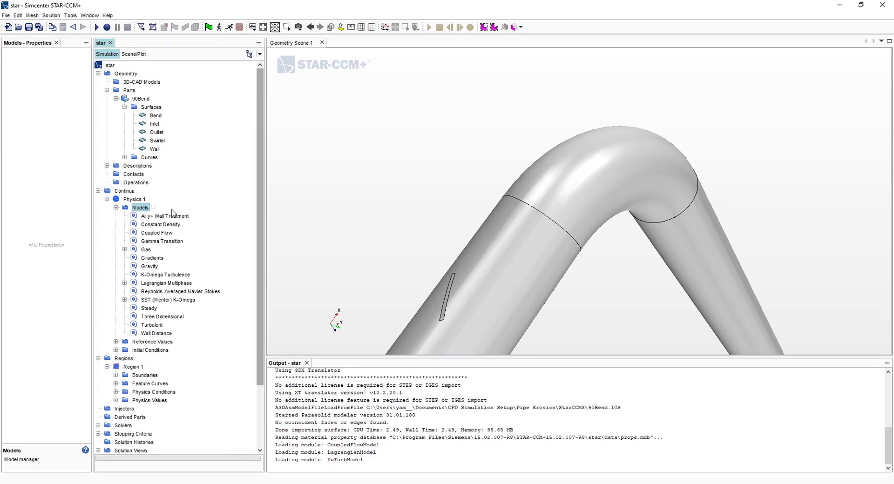
double_click(140, 207)
left_click_drag(415, 148, 391, 133)
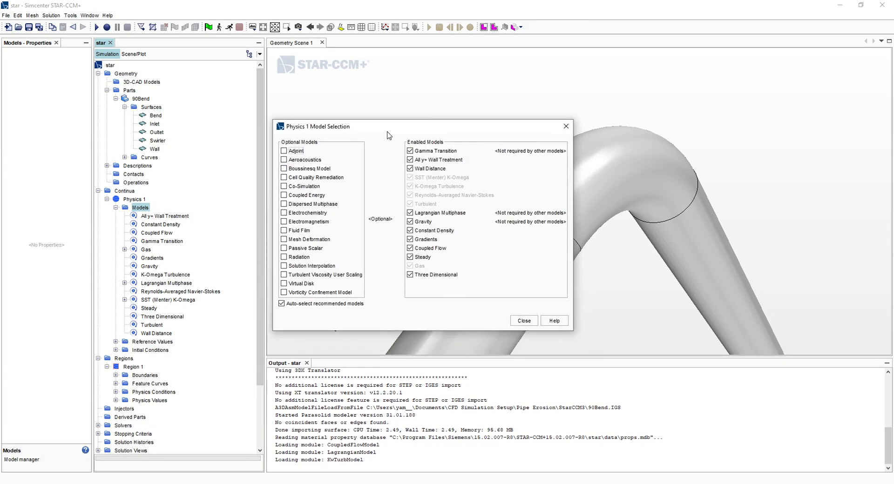
left_click(524, 320)
left_click(124, 250)
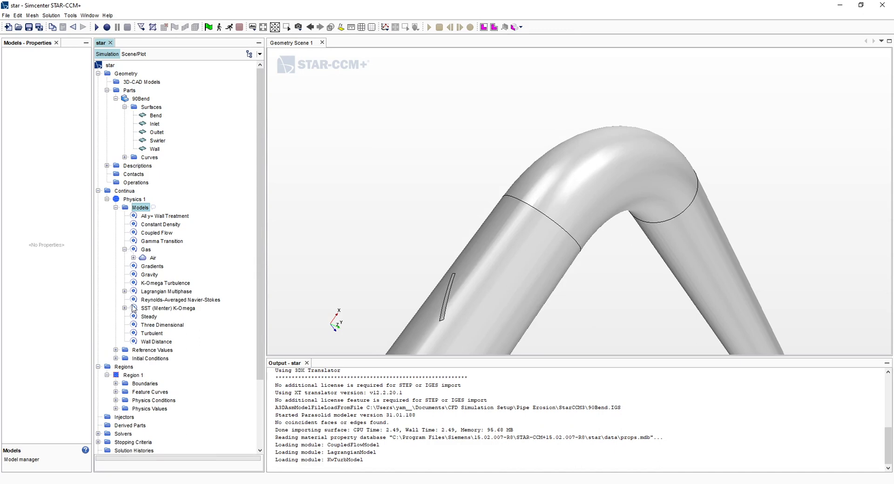
left_click(124, 292)
left_click(168, 300)
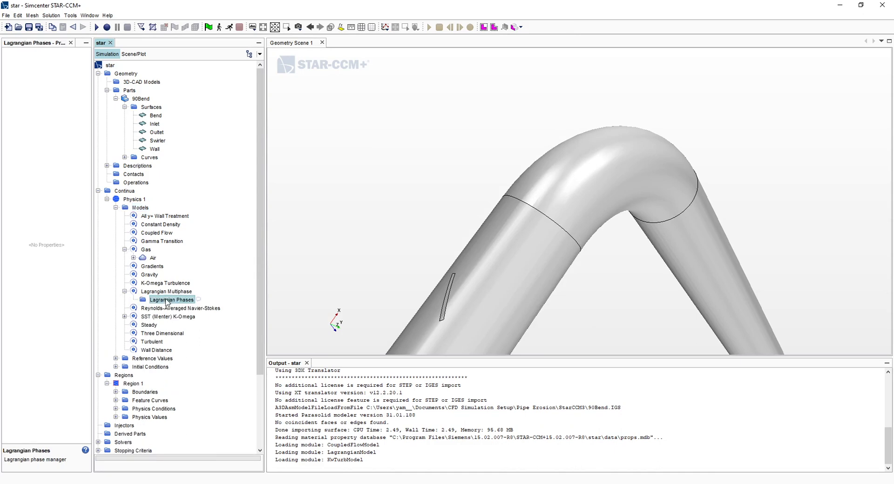
left_click(125, 317)
scroll(170, 295, "down", 2)
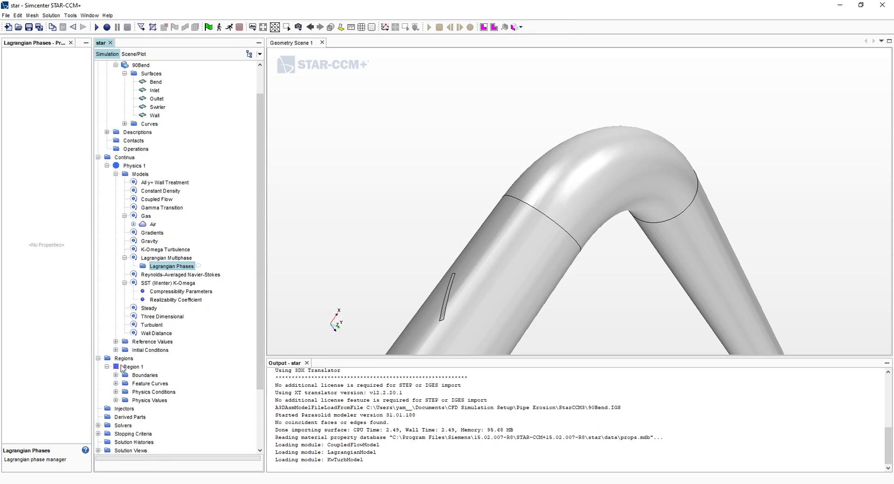
left_click(116, 341)
left_click(115, 342)
left_click(116, 350)
left_click(116, 341)
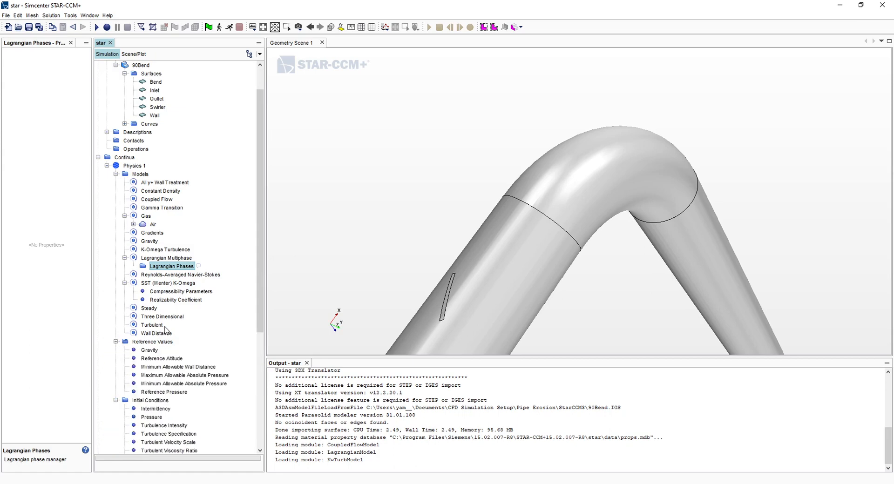
- Inspect the Gravity reference value of Physics 1 and check the pipe's orientation against the coordinate axes
left_click(149, 351)
scroll(524, 278, "down", 2)
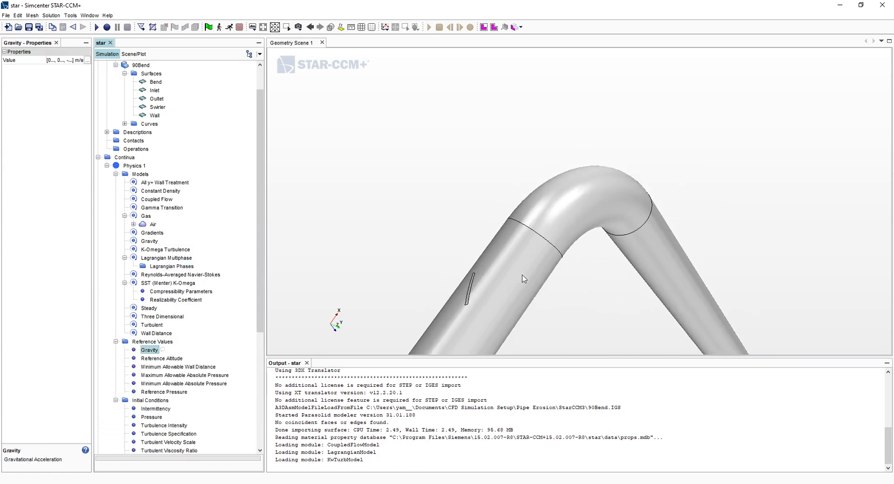
middle_click_drag(555, 291, 527, 113)
mouse_move(571, 289)
right_mouse_down()
mouse_move(559, 251)
mouse_move(587, 98)
right_mouse_up()
right_click_drag(526, 252, 576, 156)
right_click_drag(494, 281, 628, 187)
scroll(566, 234, "down", 2)
right_click_drag(535, 260, 524, 135)
right_click_drag(541, 185, 515, 264)
scroll(179, 353, "down", 3)
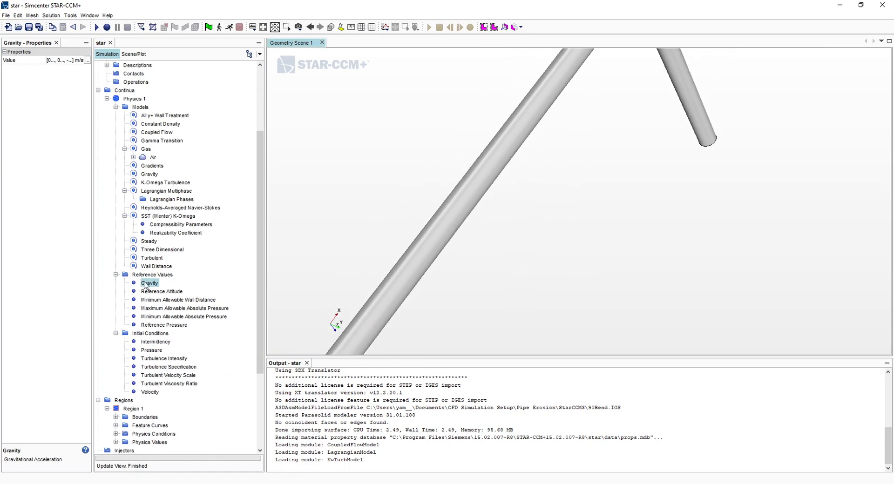
left_click_drag(93, 91, 132, 91)
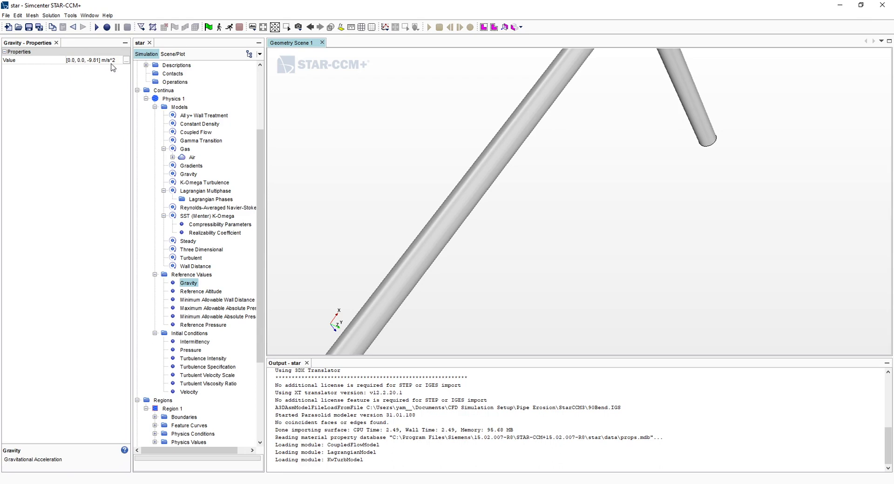
scroll(554, 112, "up", 1)
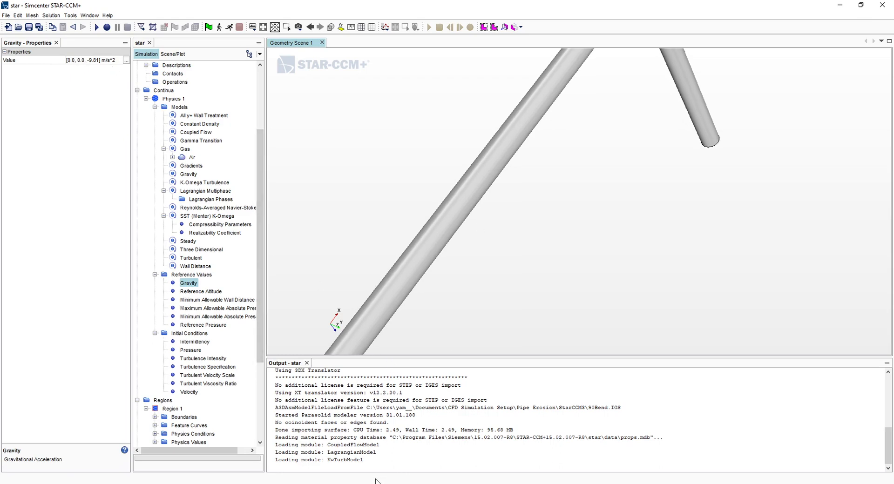
- Check the flow direction in the pipe-bend diagram on slide 1 in PowerPoint, and return to STAR-CCM+ to compare the pipe's axis orientation
key("alt+Tab")
left_click(38, 116)
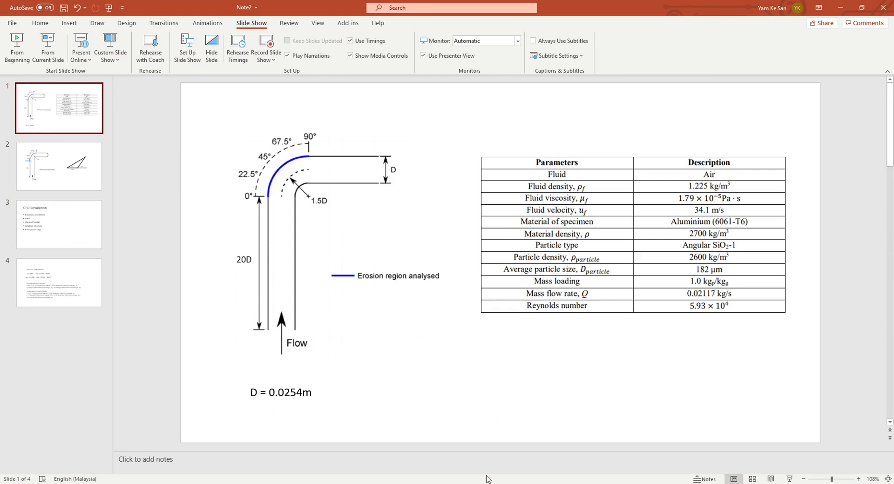
key("alt+Tab")
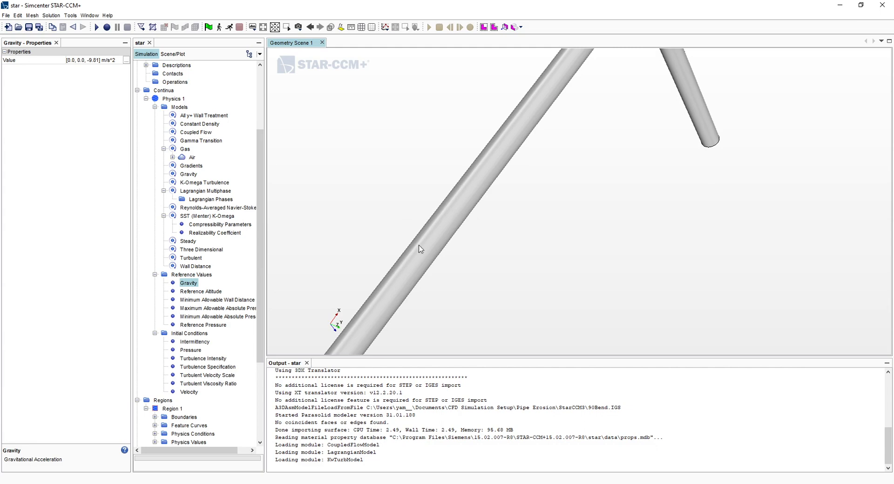
scroll(533, 146, "down", 5)
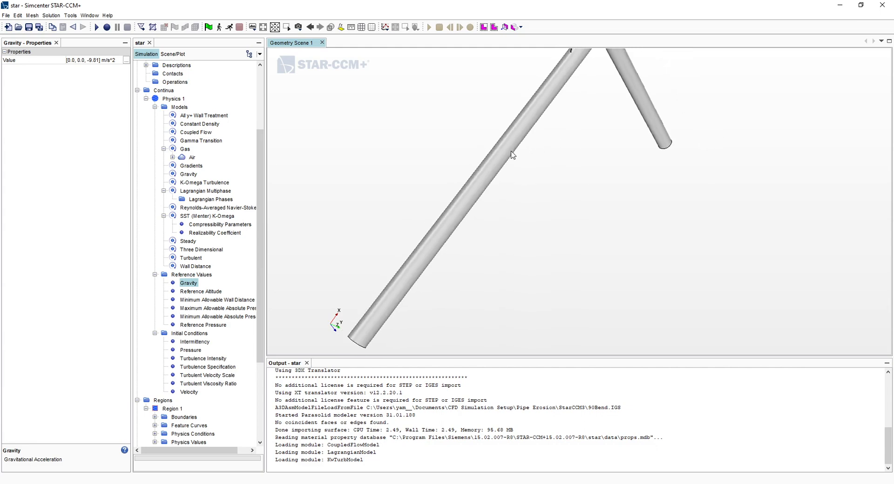
mouse_move(507, 117)
left_mouse_down()
mouse_move(511, 165)
mouse_move(481, 148)
mouse_move(423, 176)
mouse_move(394, 161)
mouse_move(445, 191)
mouse_move(401, 196)
mouse_move(449, 243)
mouse_move(359, 290)
mouse_move(360, 310)
mouse_move(375, 308)
left_mouse_up()
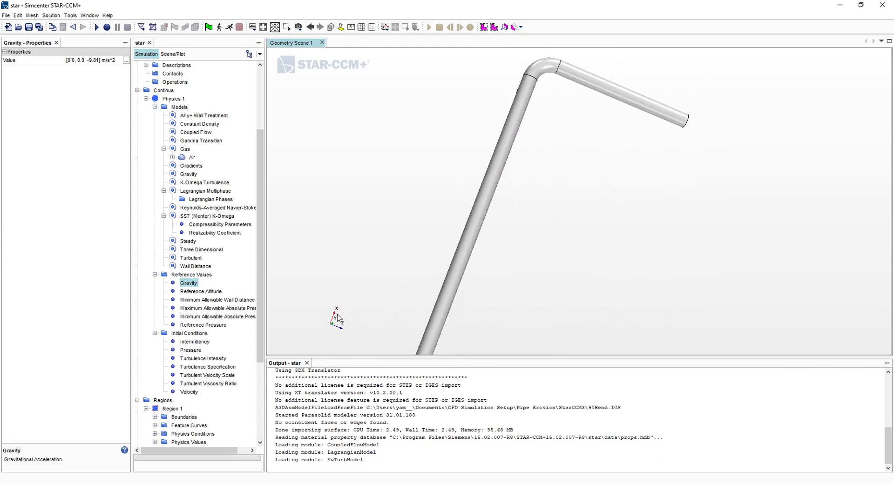
- Set the gravity reference value to [-9.81, 0.0, 0.0] m/s^2
left_click(72, 60)
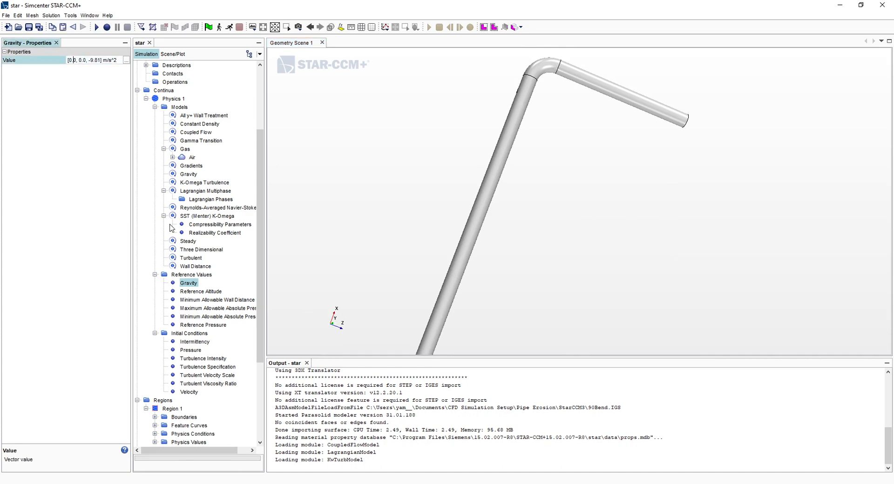
key("BackSpace")
key("BackSpace")
key("BackSpace")
key("BackSpace")
type("-9.81")
key("Right")
key("Right")
key("BackSpace")
key("BackSpace")
key("BackSpace")
key("BackSpace")
key("BackSpace")
type("0.0")
key("Return")
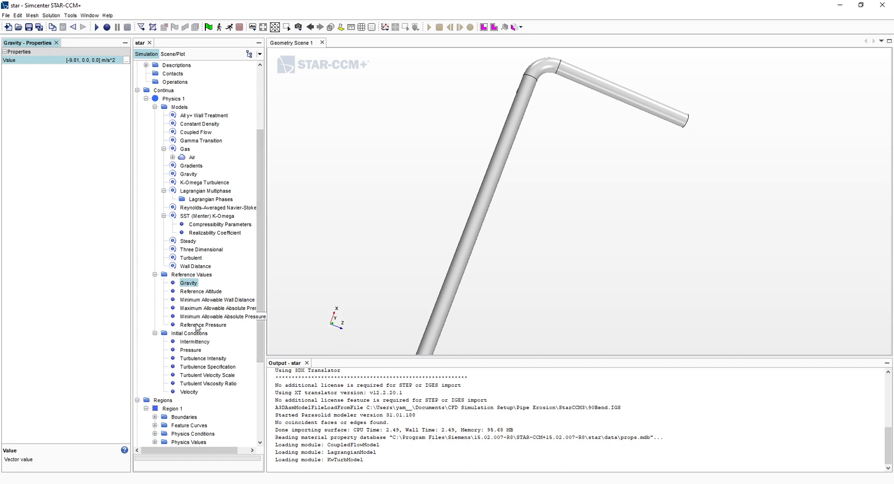
- Expand the Air properties and create a new Lagrangian phase under the Lagrangian Multiphase model
left_click(191, 157)
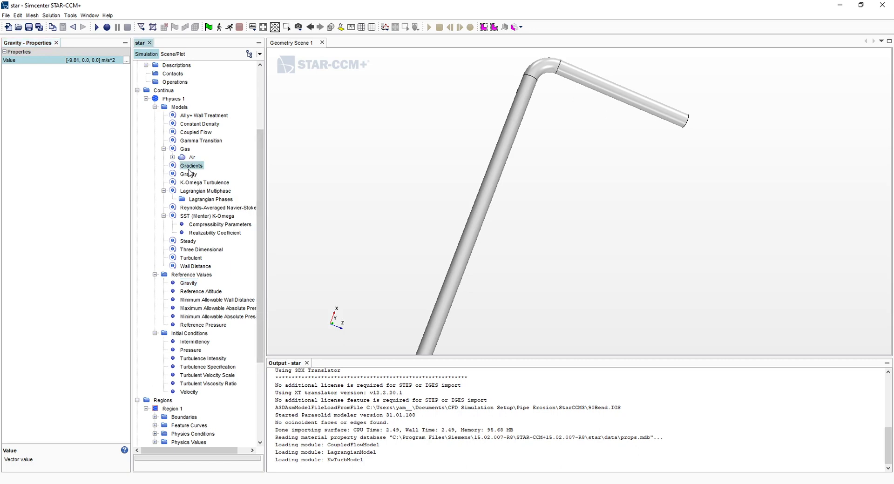
left_click(172, 157)
left_click(198, 166)
left_click(205, 199)
left_click(209, 208)
right_click(207, 210)
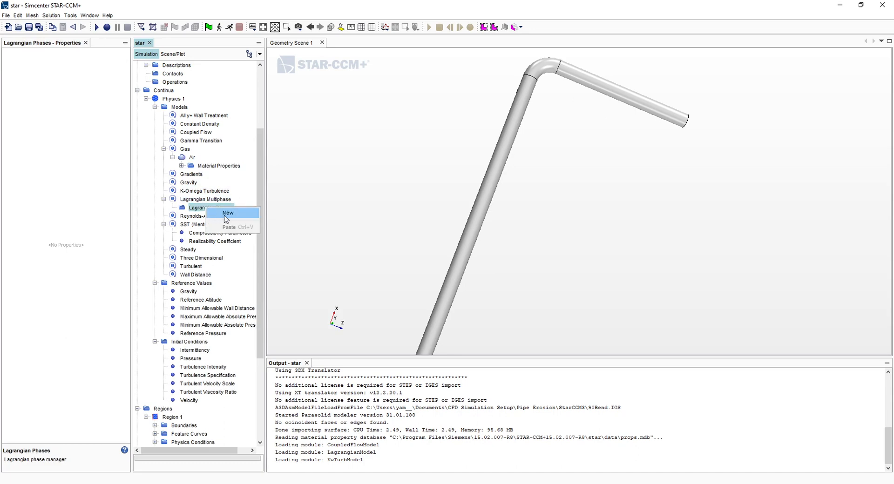
left_click(226, 214)
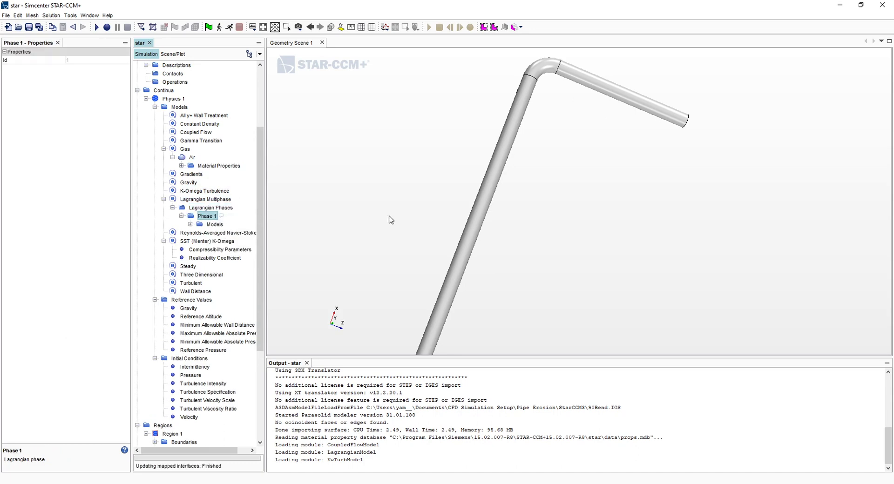
- Open the model selection for the Phase 1 Lagrangian phase
left_click(212, 227)
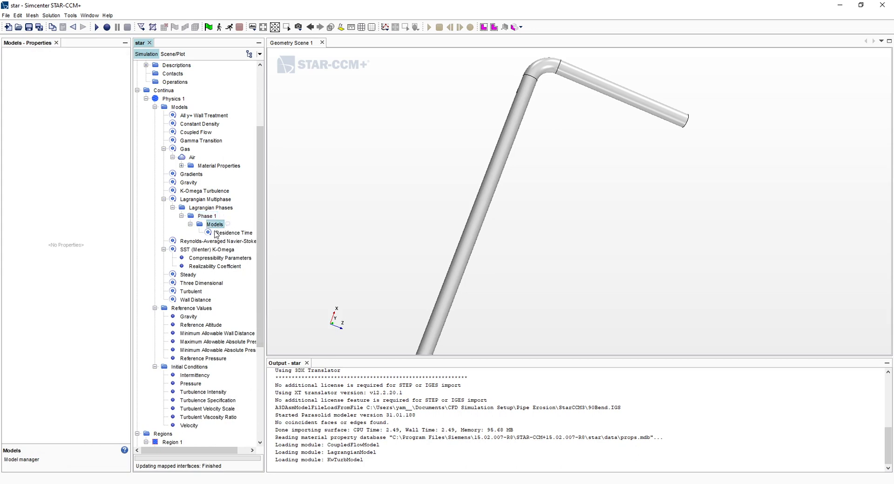
left_click(206, 217)
left_click(208, 226)
left_click(182, 107)
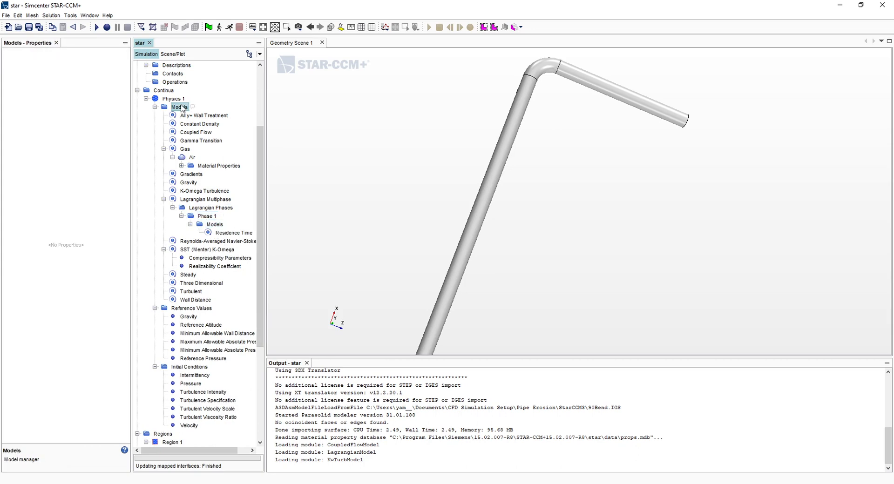
double_click(180, 107)
left_click_drag(318, 142, 390, 137)
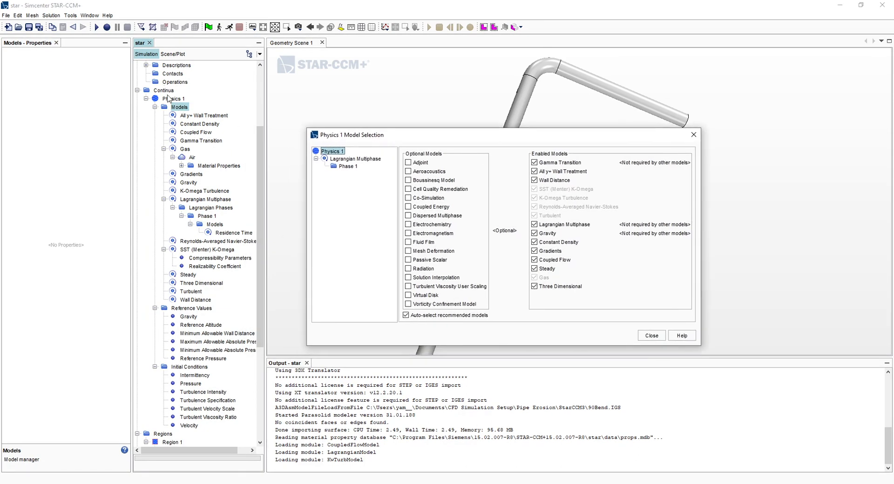
left_click(347, 166)
left_click_drag(505, 134, 452, 148)
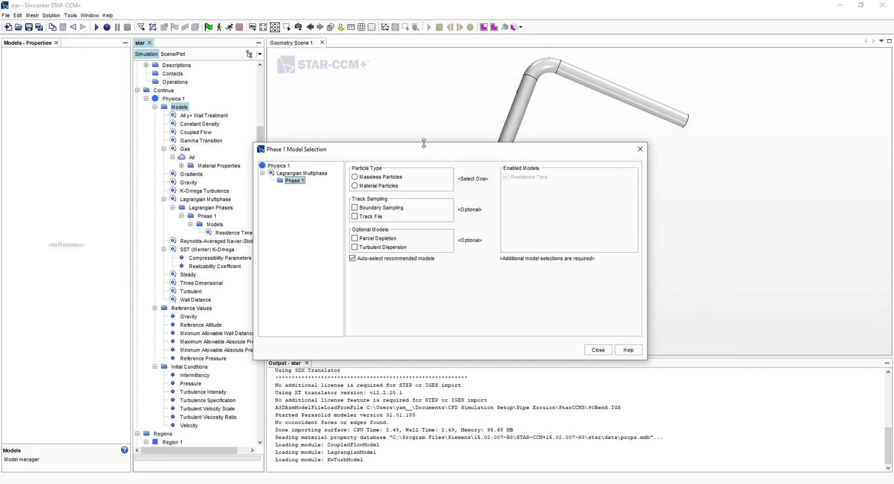
left_click_drag(451, 150, 439, 161)
- Set Phase 1 to material particles with a track file and choose Solid as its material
left_click(365, 197)
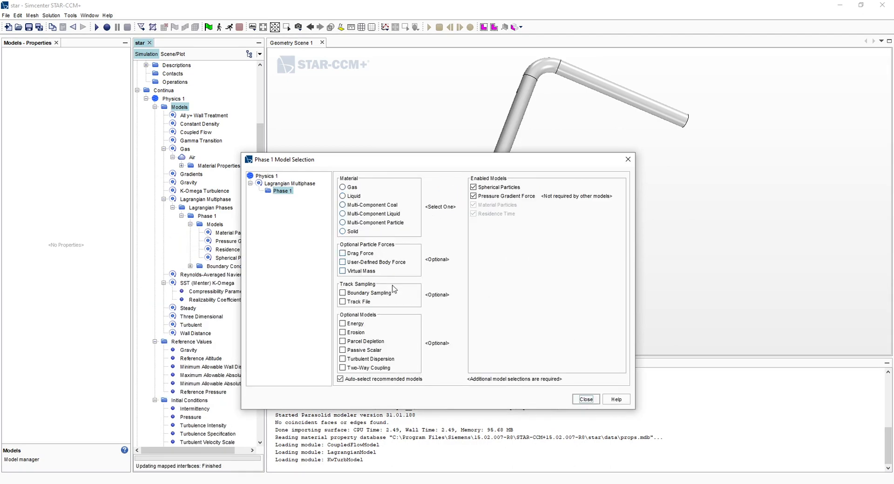
left_click(353, 300)
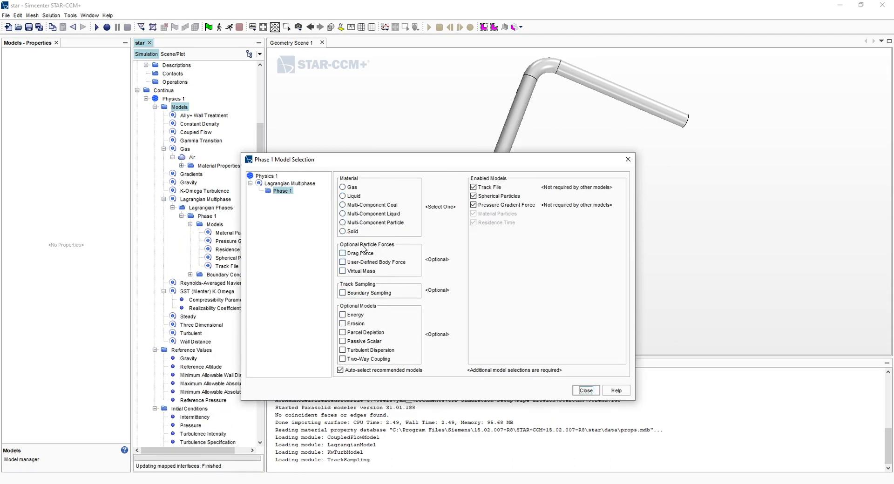
left_click(346, 188)
left_click(484, 188)
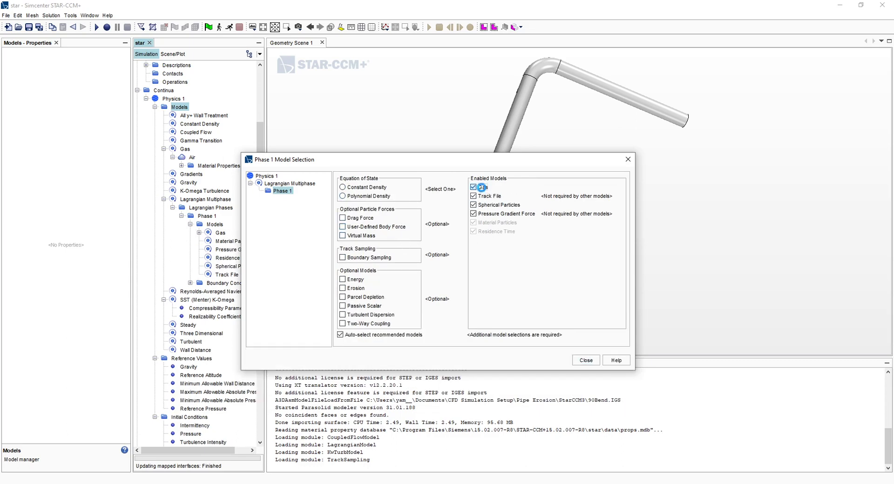
left_click(355, 231)
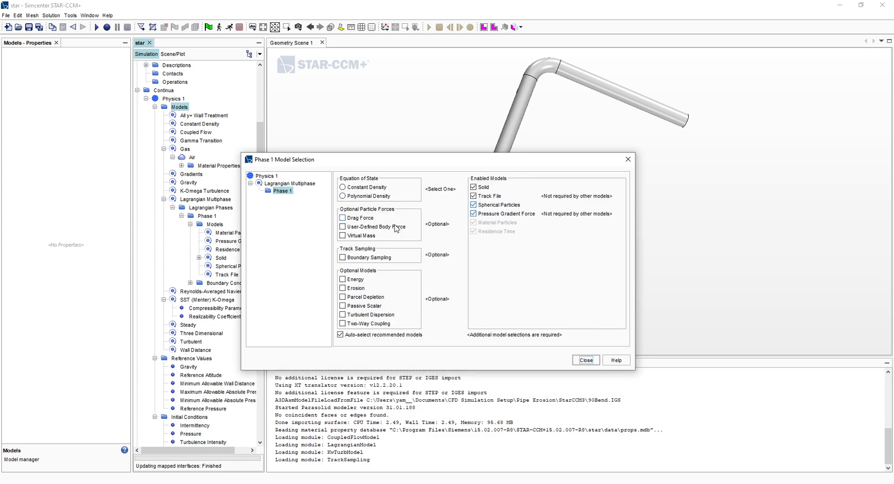
- Enable Shear Lift Force with Drag Force, Erosion and Constant Density for Phase 1, and finish the model selection
left_click(371, 239)
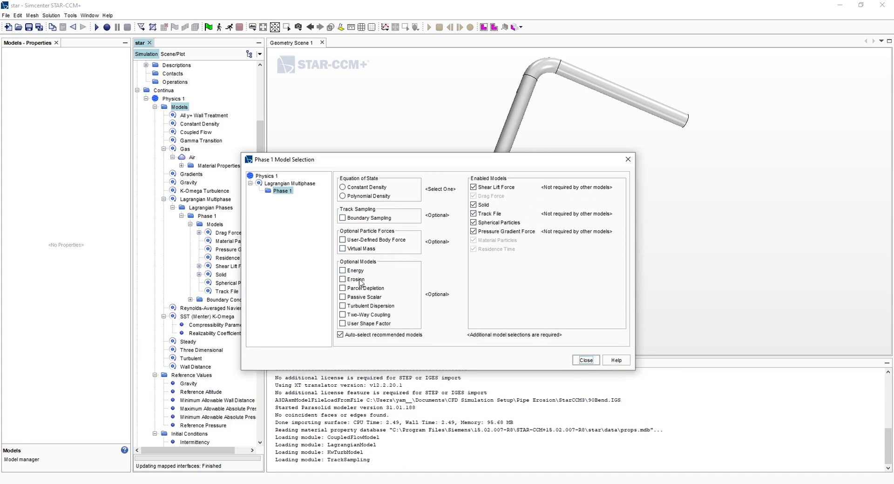
left_click(358, 280)
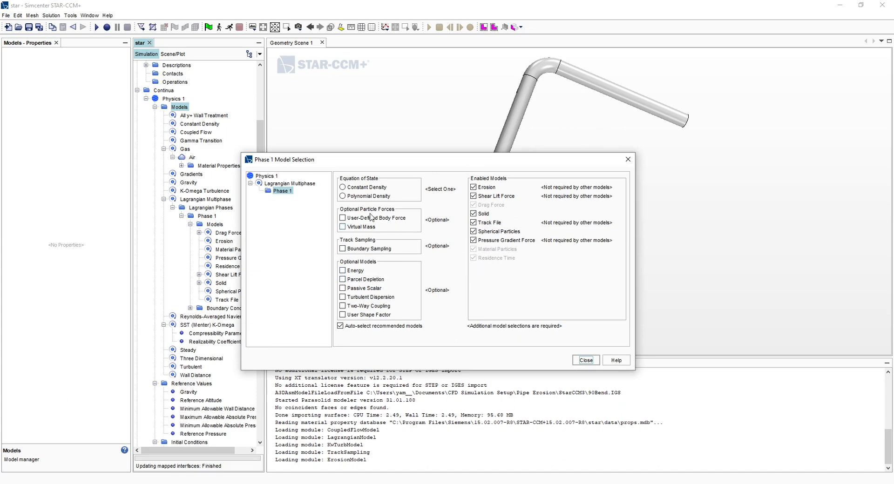
left_click(360, 188)
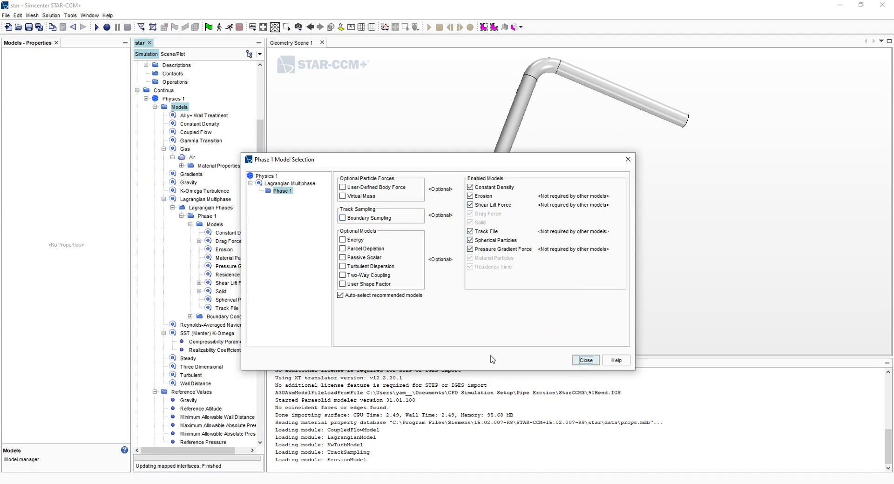
left_click(579, 362)
- Review the Phase 1 models, examining the drag coefficient method, Erosion, Pressure Gradient Force and the shear lift coefficient method
left_click_drag(265, 140, 293, 142)
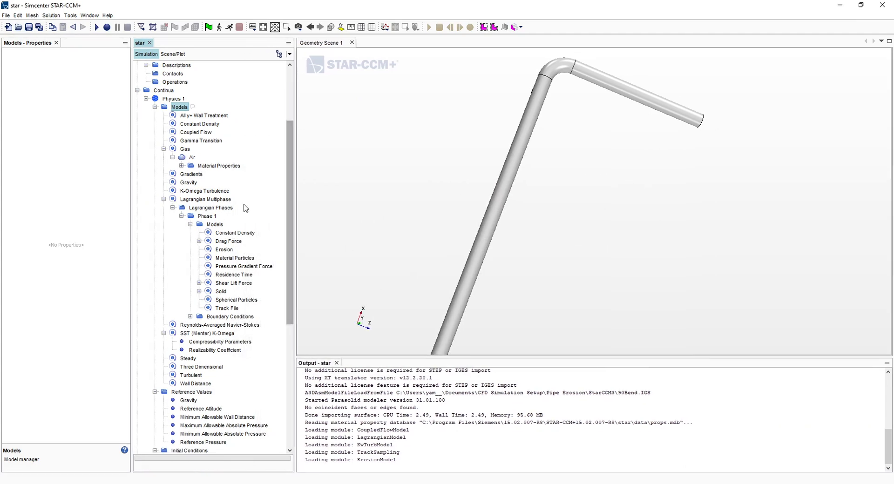
left_click(228, 235)
left_click(198, 241)
left_click(208, 250)
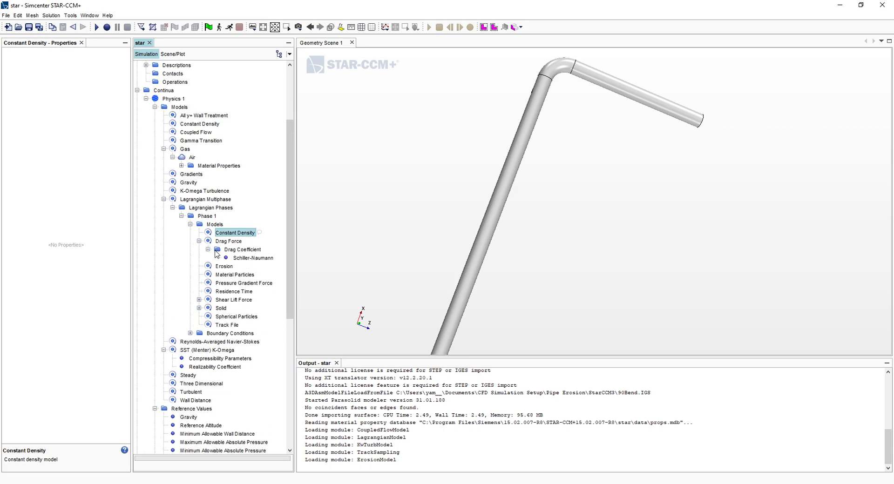
left_click(239, 250)
left_click(243, 258)
left_click(243, 250)
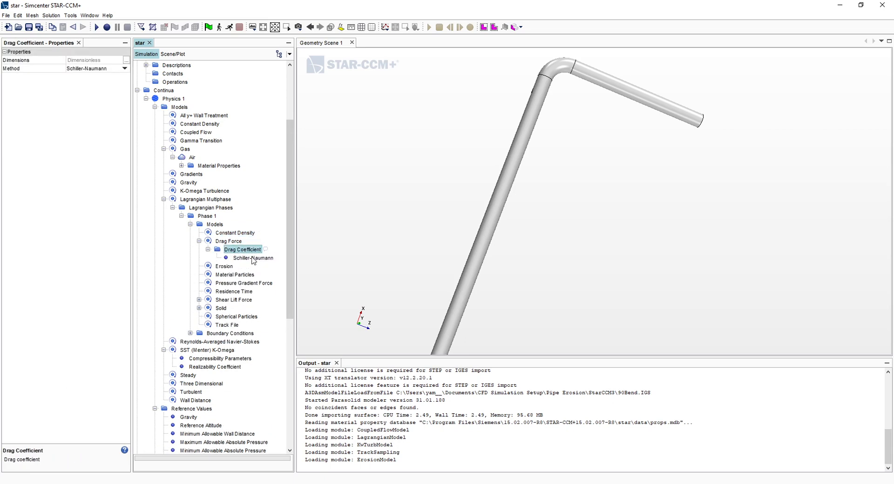
left_click(226, 267)
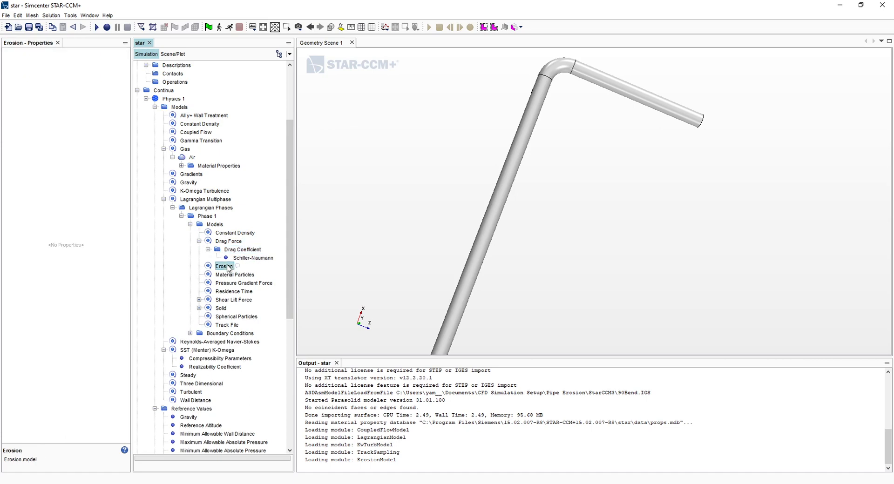
left_click(235, 283)
left_click(229, 300)
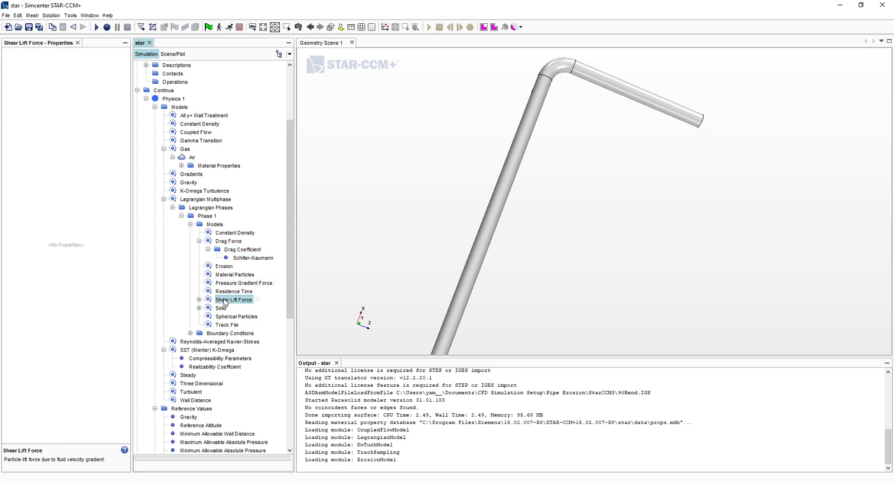
left_click(199, 300)
left_click(238, 308)
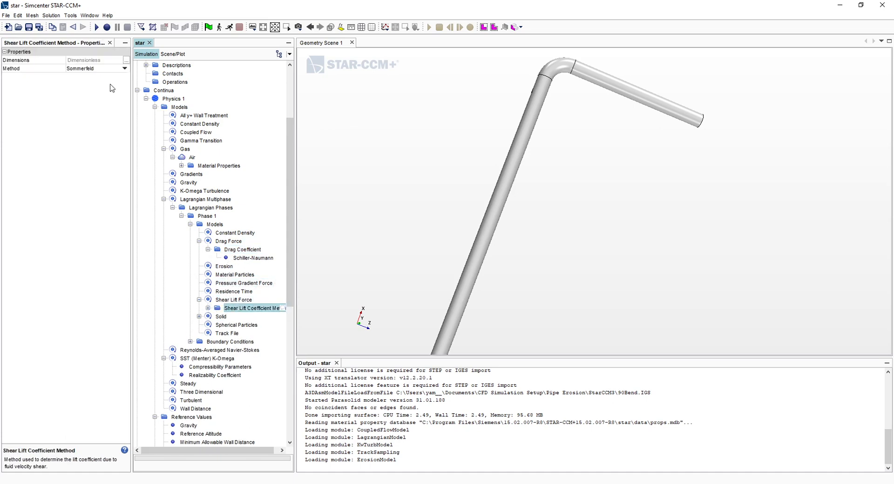
- Expand the Phase 1 solid material Al down to its density and open the constant value
scroll(250, 321, "down", 3)
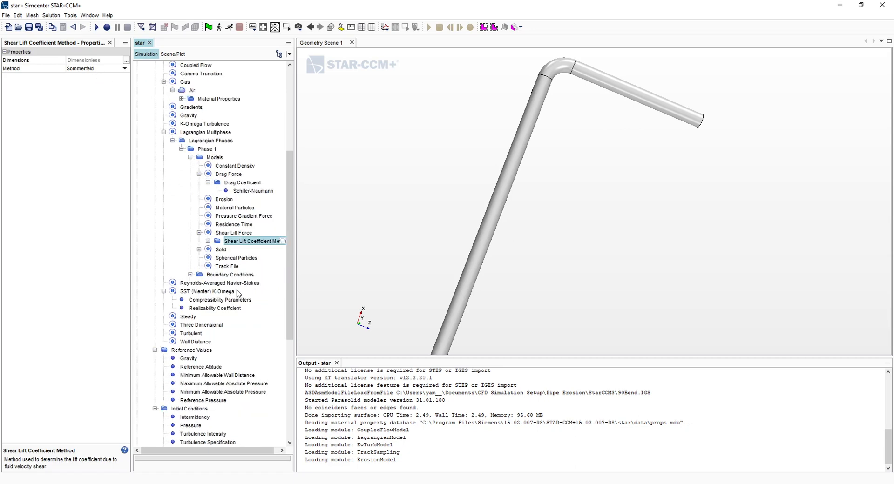
left_click(199, 250)
left_click(215, 257)
left_click(208, 258)
left_click(217, 265)
left_click(233, 266)
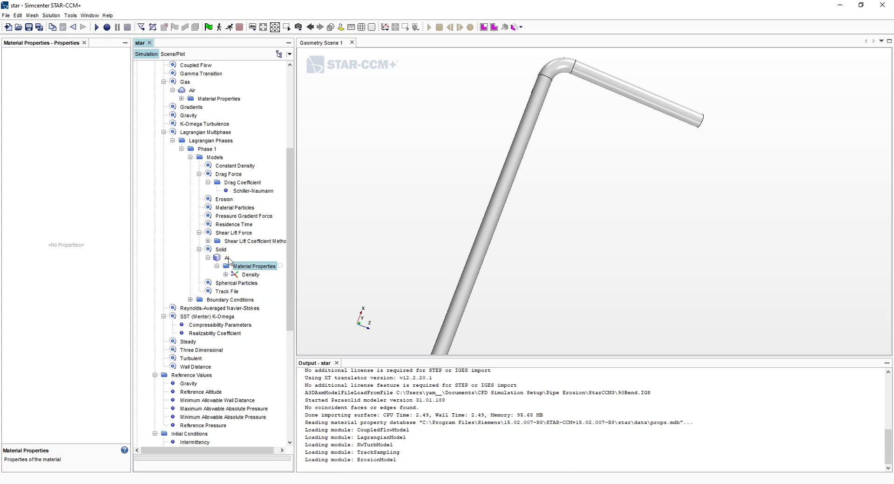
left_click(236, 274)
left_click(226, 275)
left_click(255, 284)
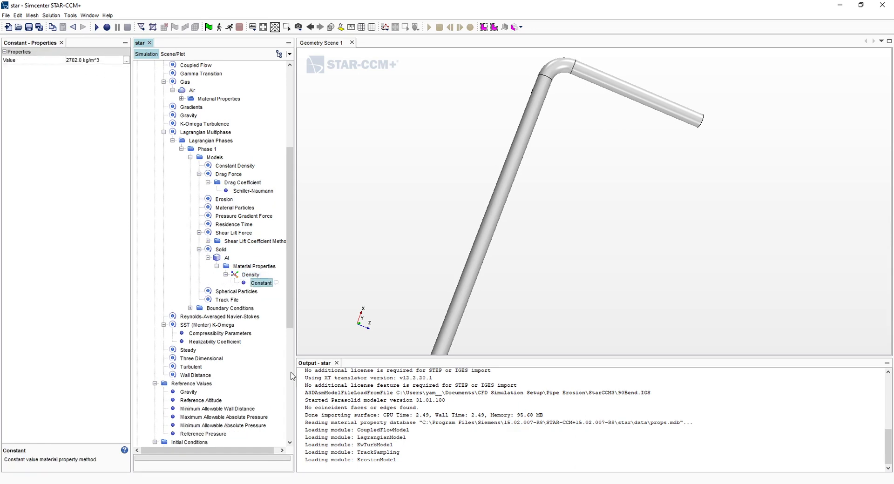
- Check the particle density on slide 1 in PowerPoint, and return to STAR-CCM+ to set the Al constant density to 2600 kg/m^3
left_click(433, 483)
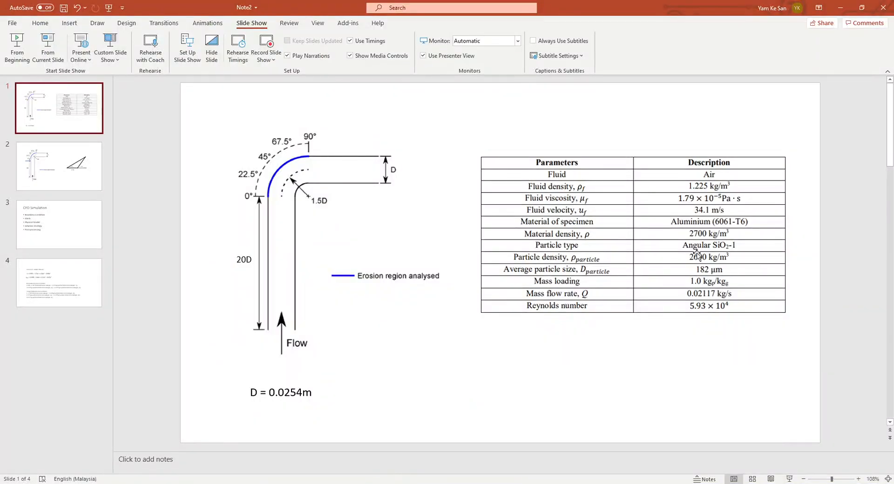
key("alt+Tab")
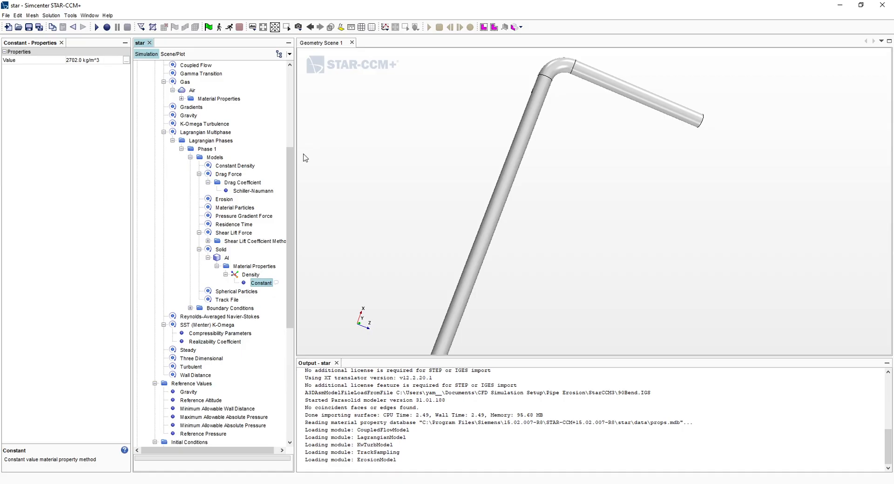
left_click(111, 60)
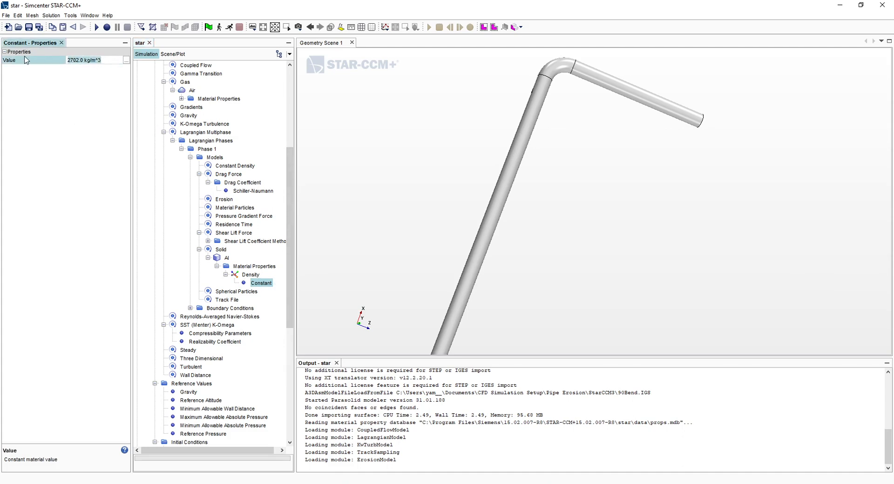
type("2600")
key("Return")
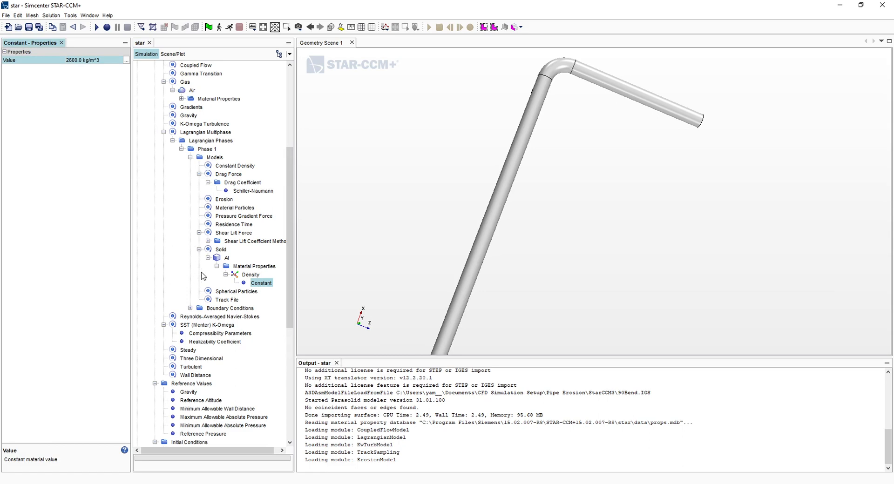
- Review Spherical Particles and Track File, and expand the Phase 1 wall boundary condition to its physics conditions and values
left_click(237, 292)
left_click(231, 300)
left_click(190, 308)
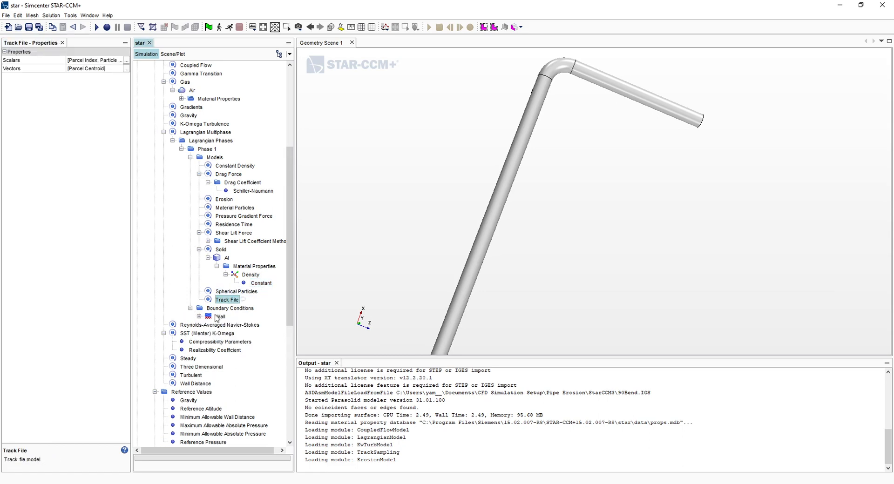
left_click(213, 316)
left_click(199, 317)
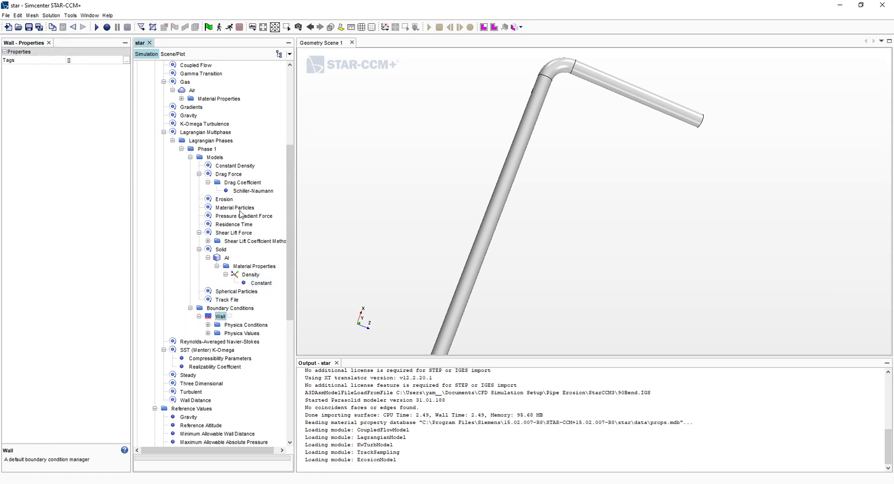
left_click(207, 325)
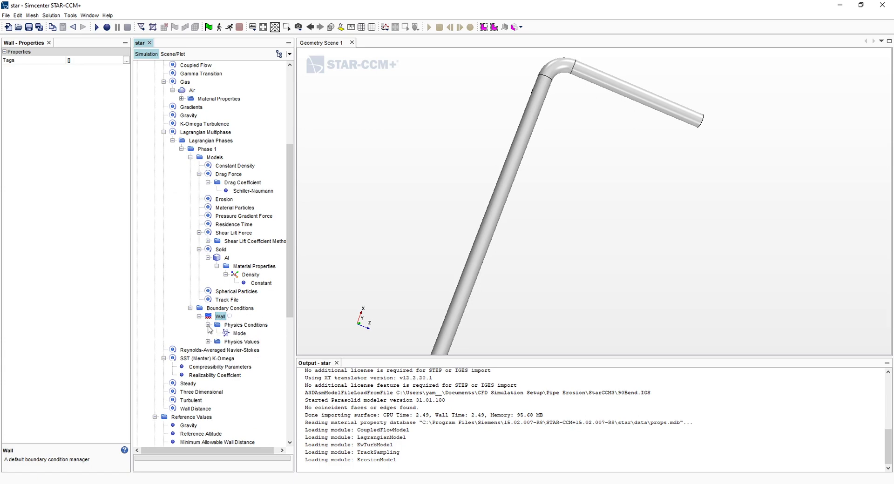
left_click(210, 350)
left_click(207, 342)
- Review the active mode options for the Phase 1 wall interaction, keeping Rebound
left_click(238, 334)
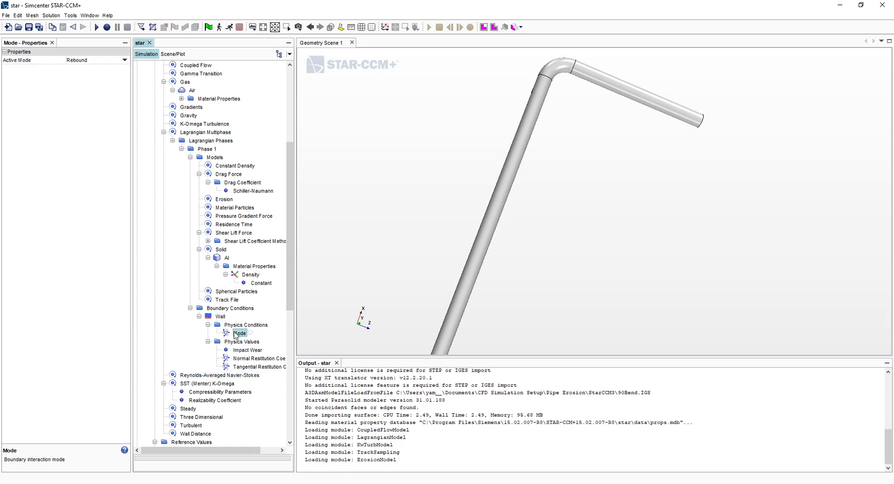
left_click_drag(297, 315, 297, 315)
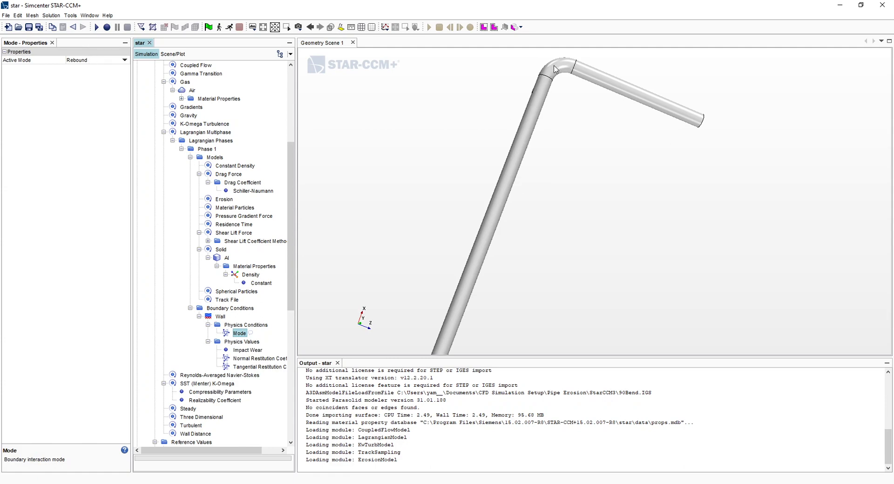
left_click(124, 60)
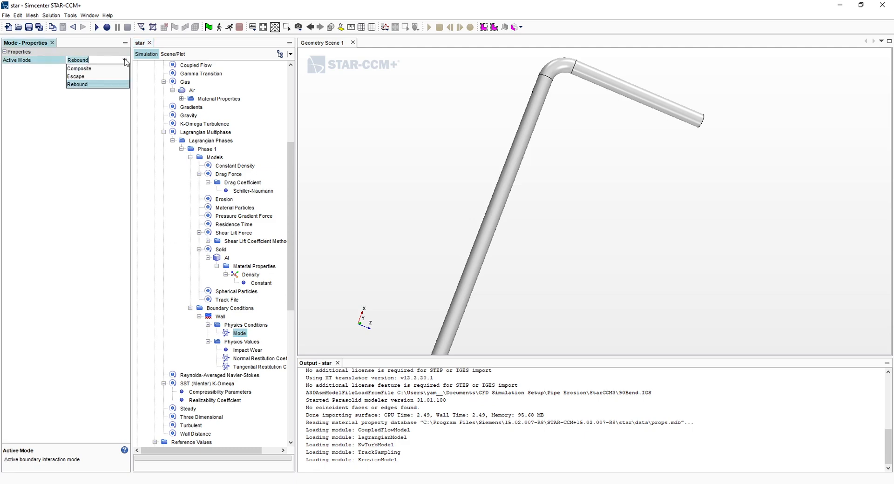
left_click(118, 154)
- Set the Impact Wear method of the Phase 1 wall to Oka
scroll(264, 311, "down", 3)
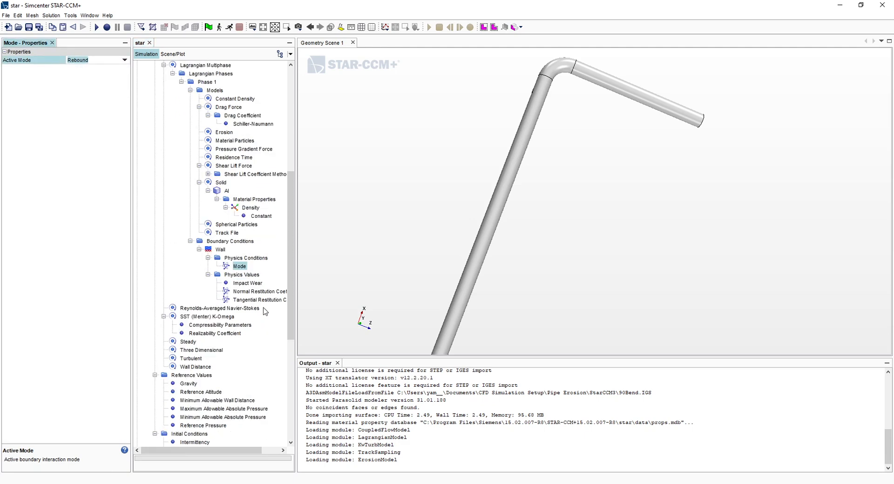
left_click_drag(296, 288, 315, 286)
left_click(249, 283)
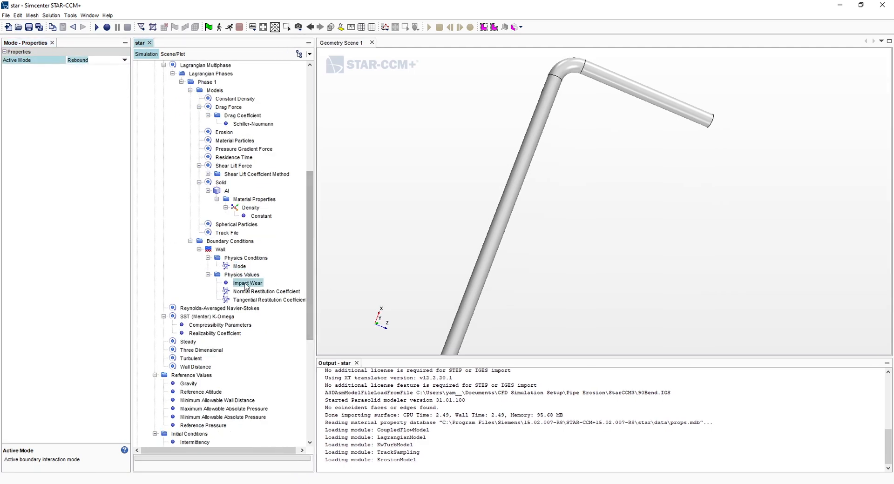
left_click(124, 60)
left_click(86, 100)
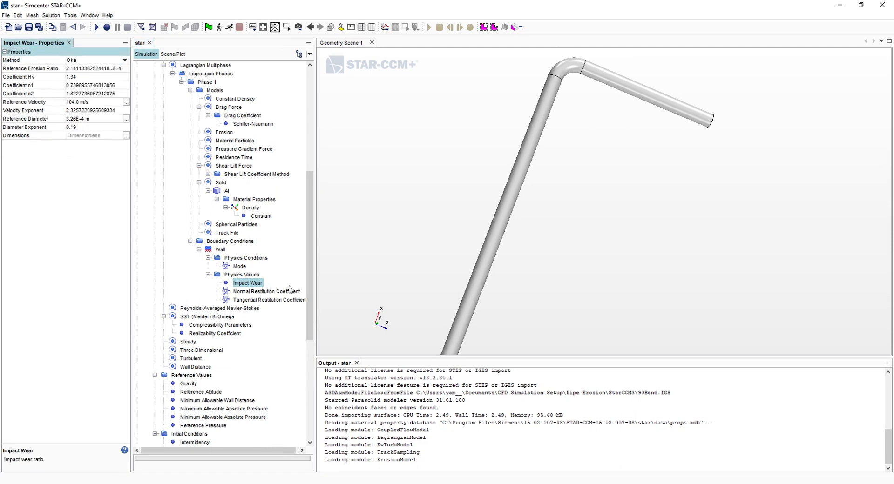
- Examine the method and value of the wall's normal and tangential restitution coefficients, relating them to the pipe bend
left_click(254, 292)
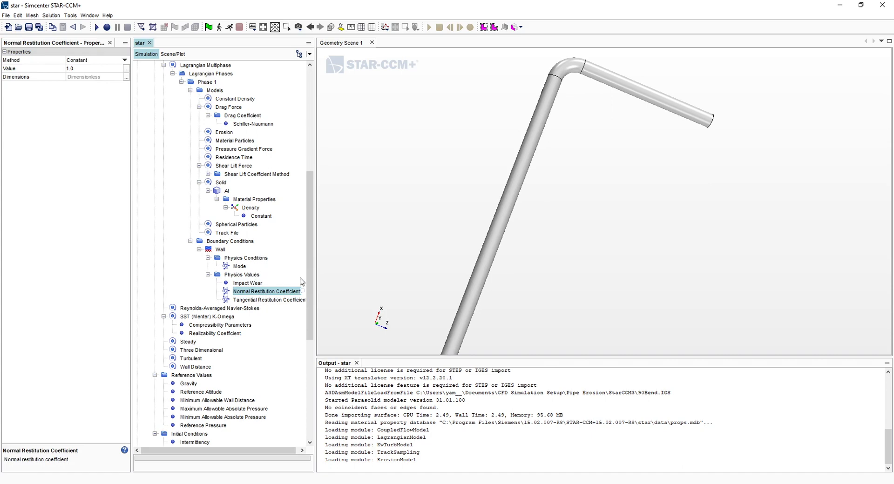
left_click_drag(312, 277, 328, 276)
scroll(270, 261, "down", 3)
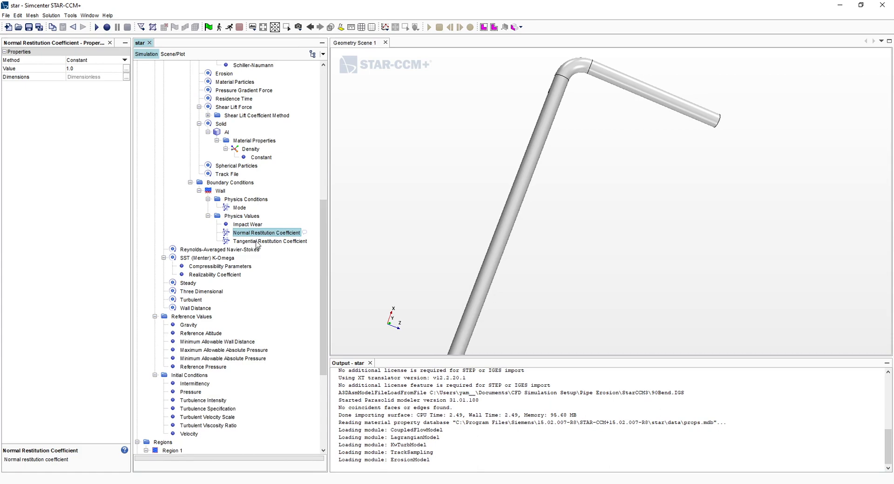
left_click_drag(590, 68, 561, 98)
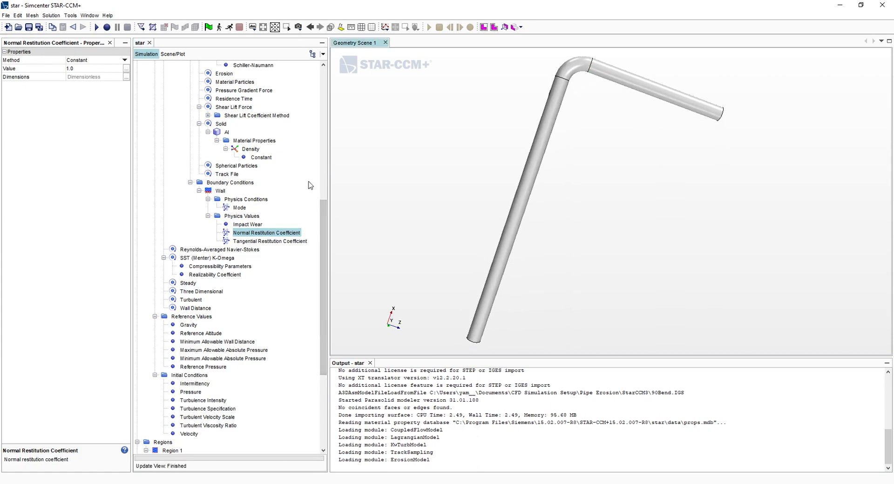
left_click(258, 239)
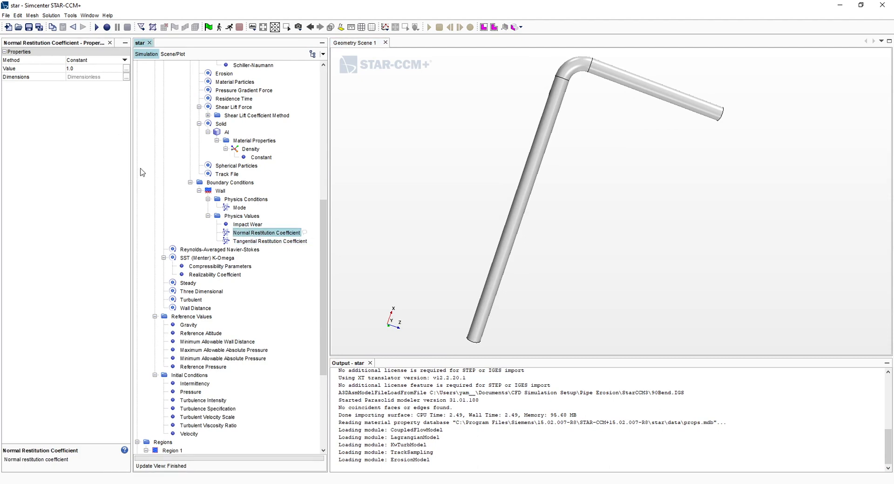
left_click_drag(131, 173, 134, 174)
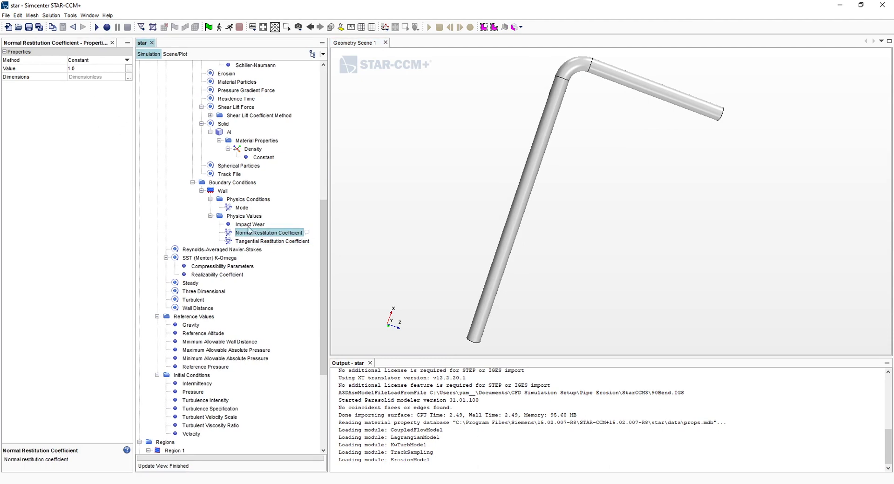
left_click(252, 241)
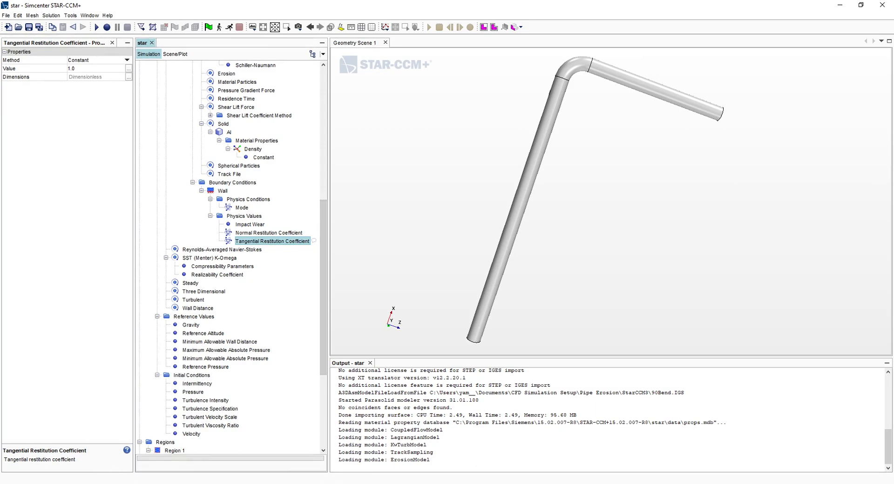
- Switch to the PowerPoint notes and examine the Grant and Tabakoff model equations and the normal and tangential restitution coefficient expressions
mouse_move(355, 483)
left_click(371, 470)
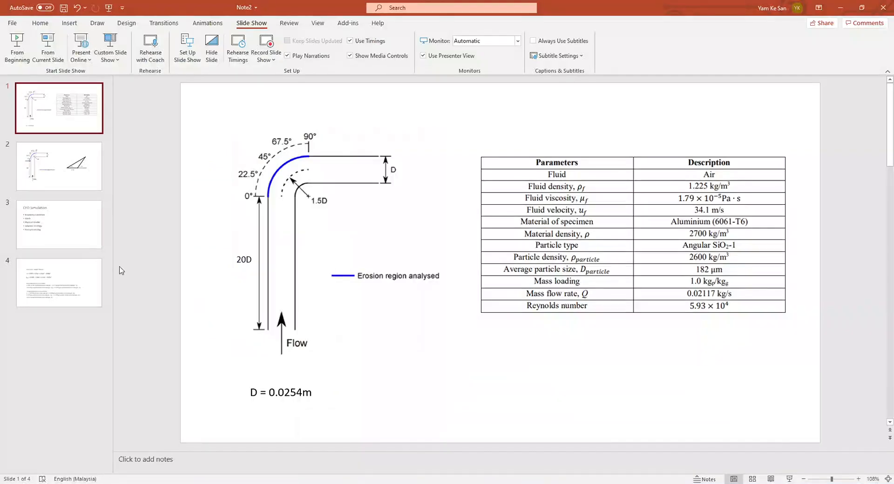
left_click(72, 208)
left_click(67, 287)
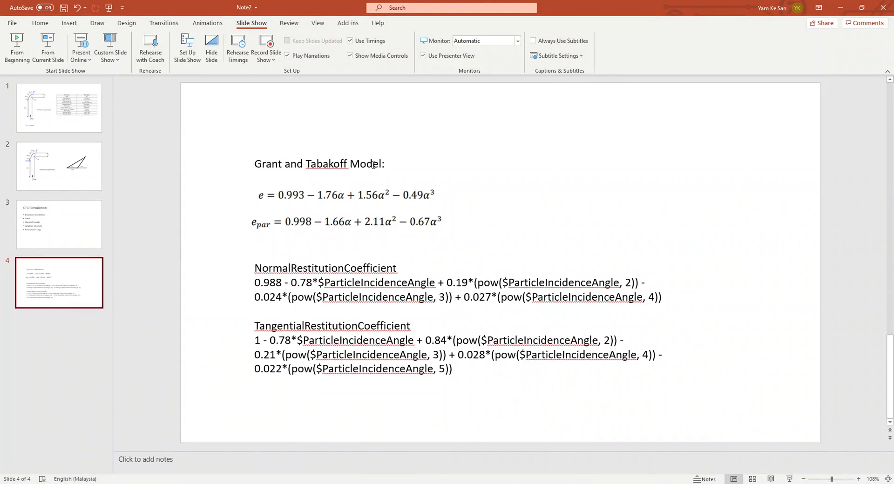
left_click_drag(326, 197, 334, 196)
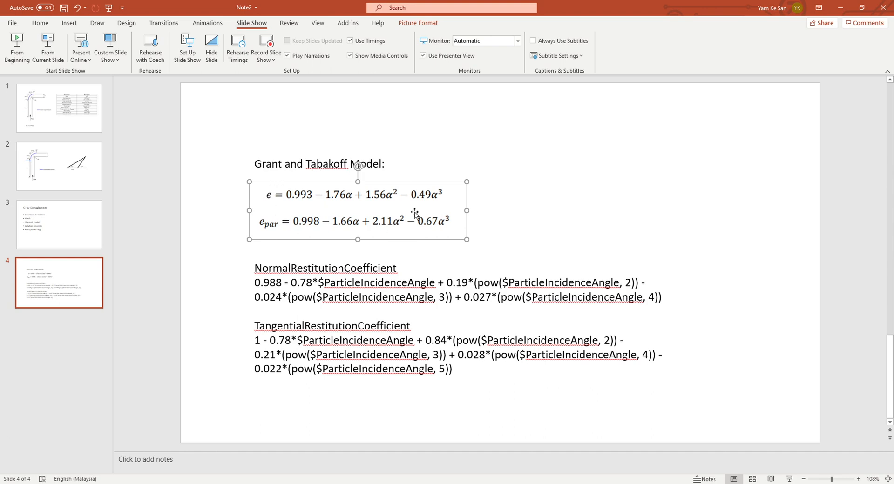
left_click(444, 298)
left_click(609, 299)
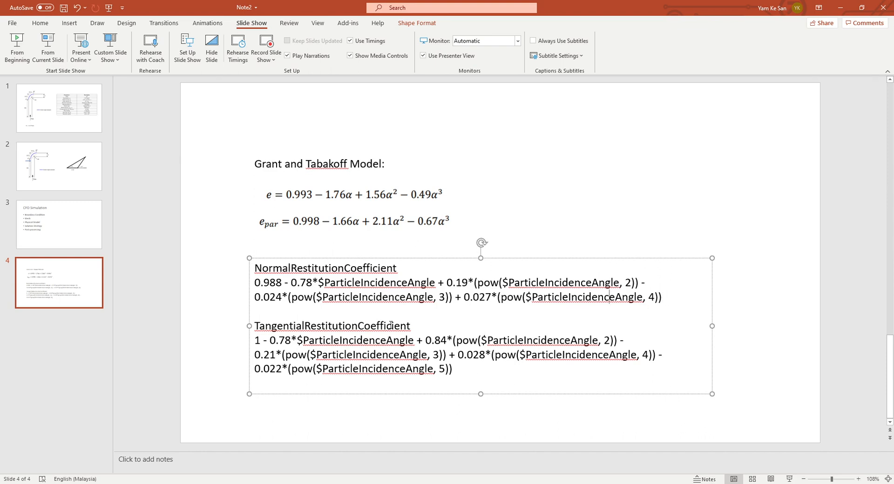
- Switch back to STAR-CCM+ and create a new scalar field function in the simulation's tools
key("alt+Tab")
scroll(213, 247, "down", 7)
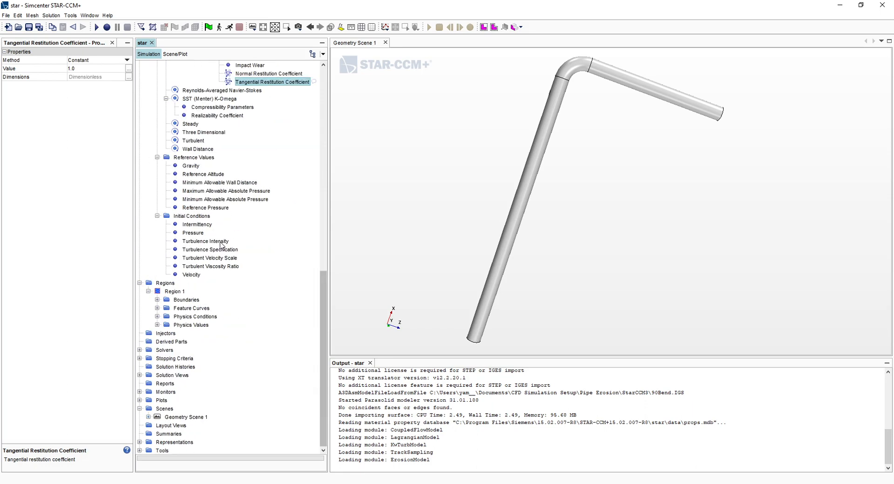
left_click(139, 450)
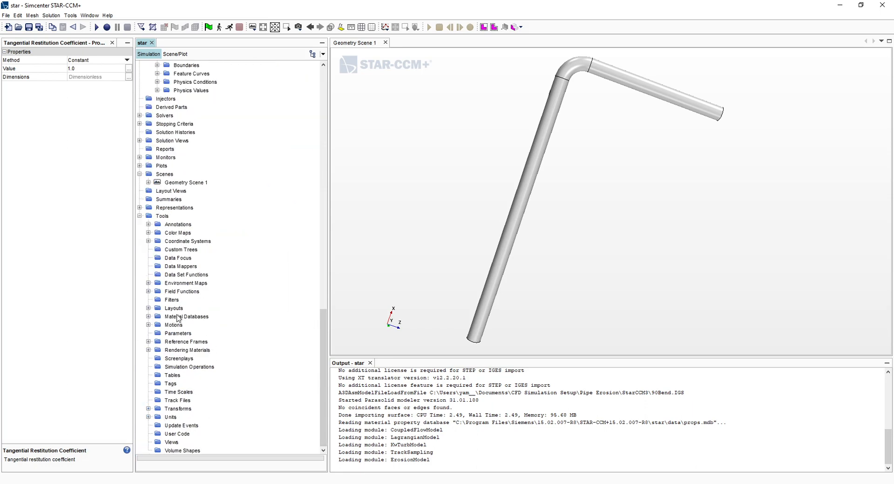
left_click(148, 291)
scroll(175, 122, "up", 1)
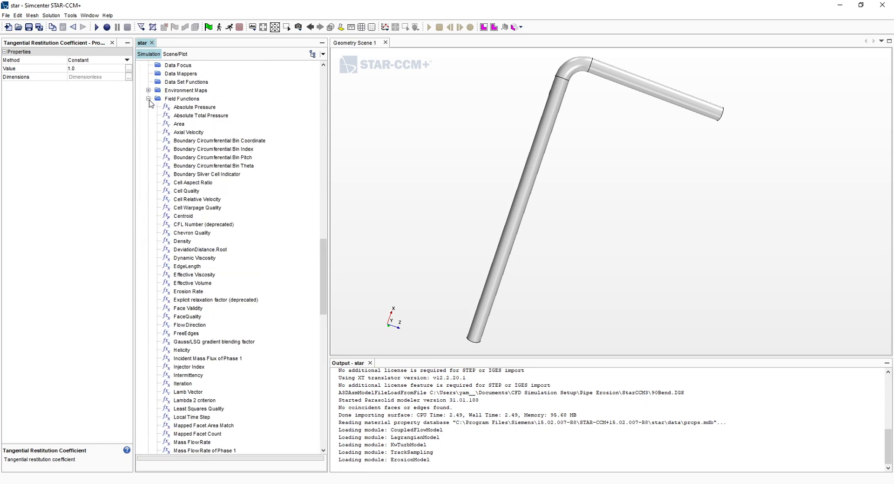
left_click(175, 102)
right_click(177, 100)
mouse_move(207, 107)
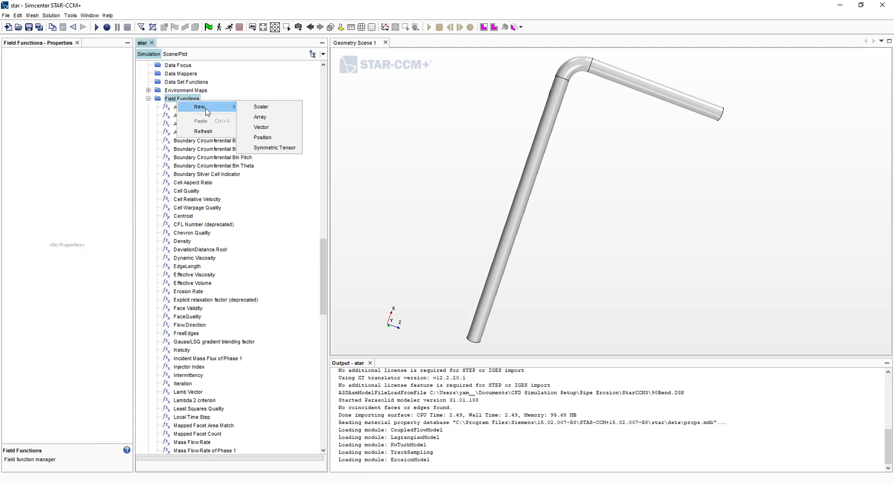
left_click(277, 109)
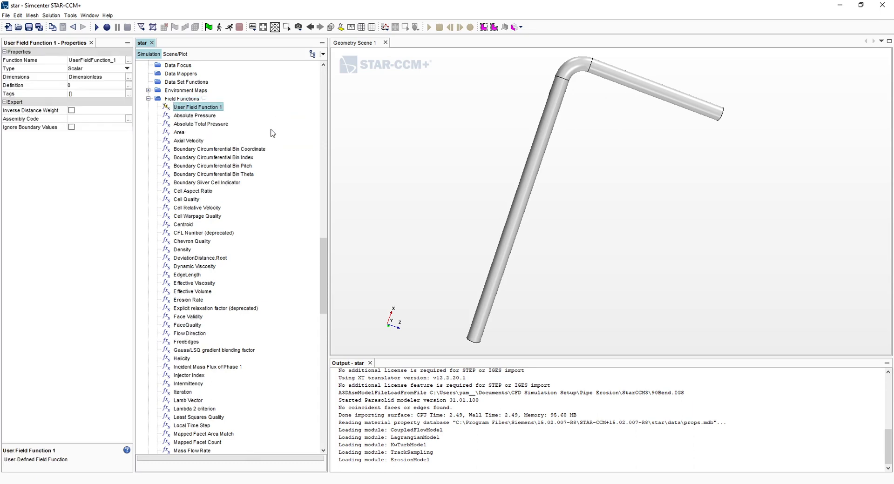
- Copy the NormalRestitutionCoefficient expression from the PowerPoint notes into the definition of the new scalar field function
left_click_drag(134, 70, 159, 71)
left_click(138, 62)
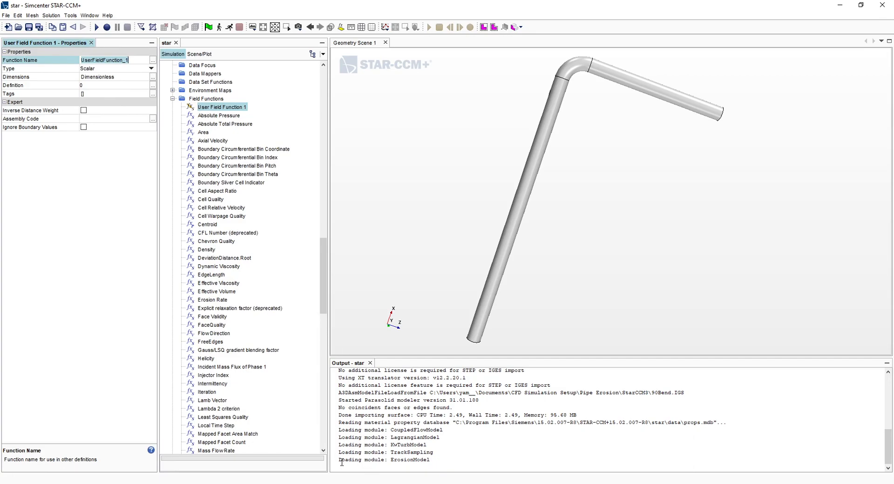
key("alt+Tab")
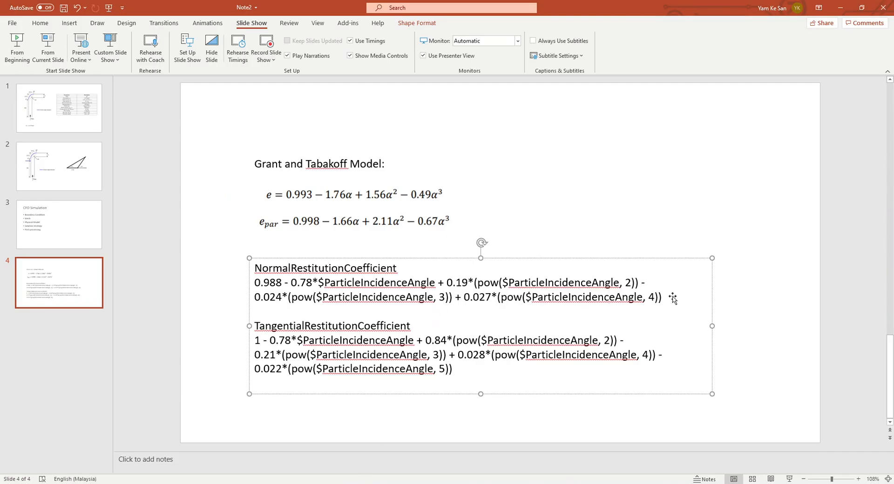
left_click_drag(661, 297, 254, 282)
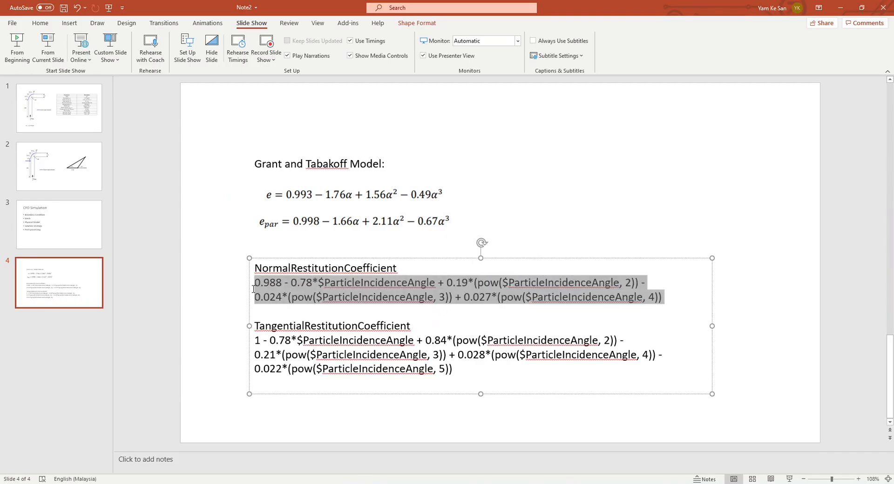
key("alt+Tab")
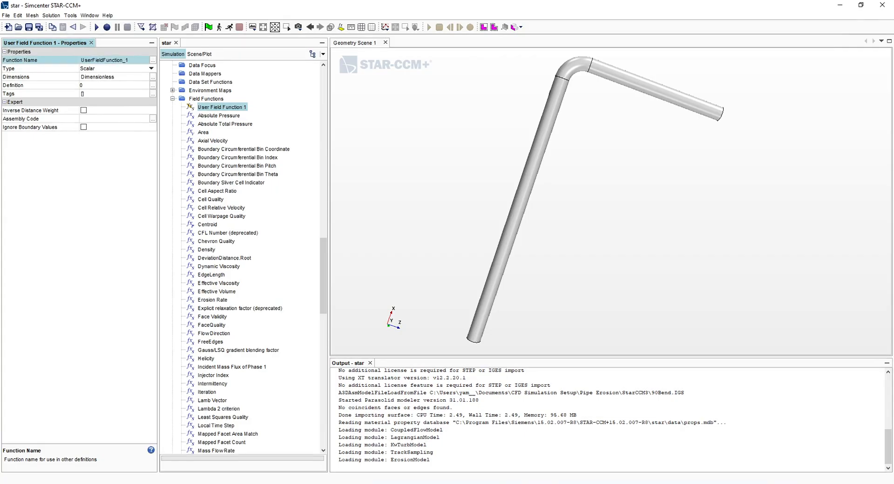
left_click(96, 85)
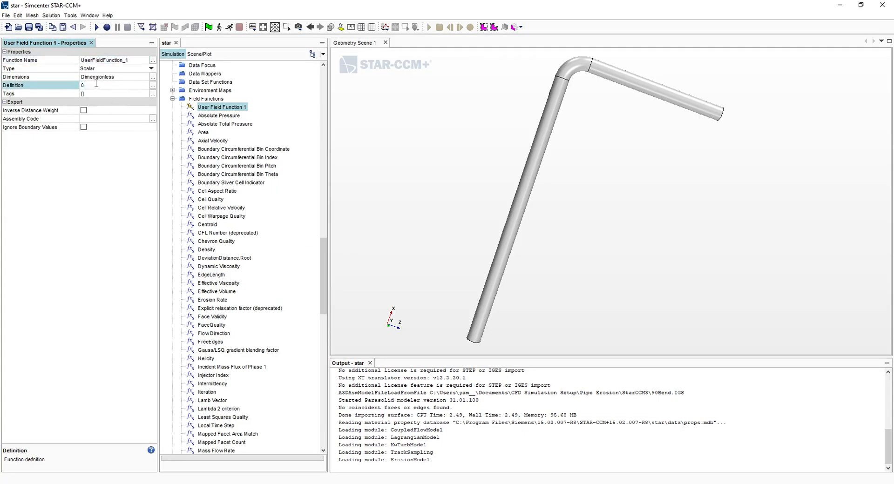
key("ctrl+v")
- Set the function name of the new field function to NormalRestitutionCoefficient
left_click(131, 61)
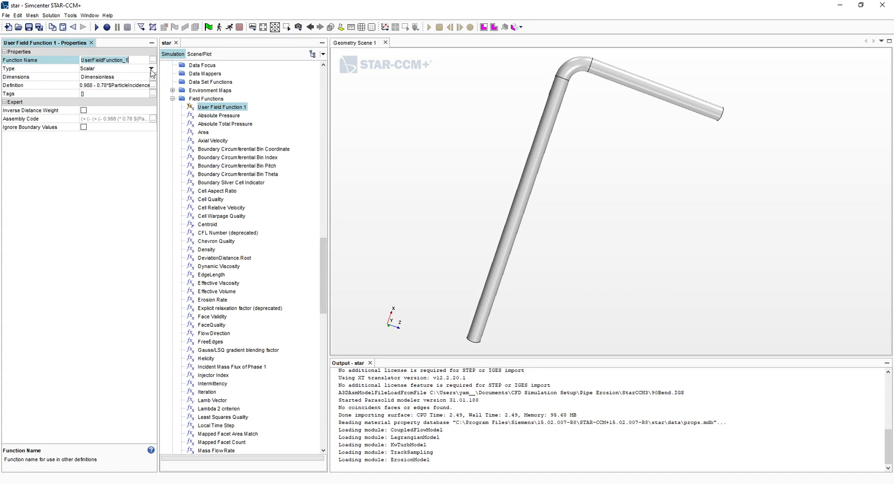
key("ctrl+a")
type("N")
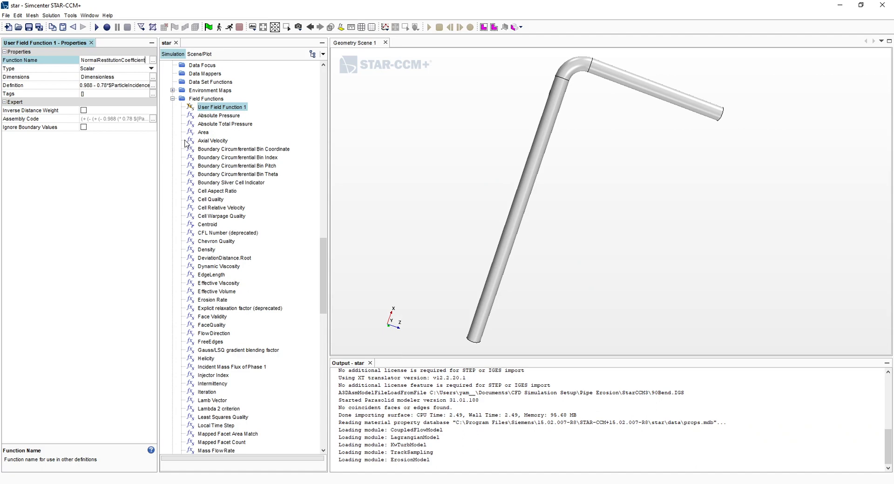
key("Return")
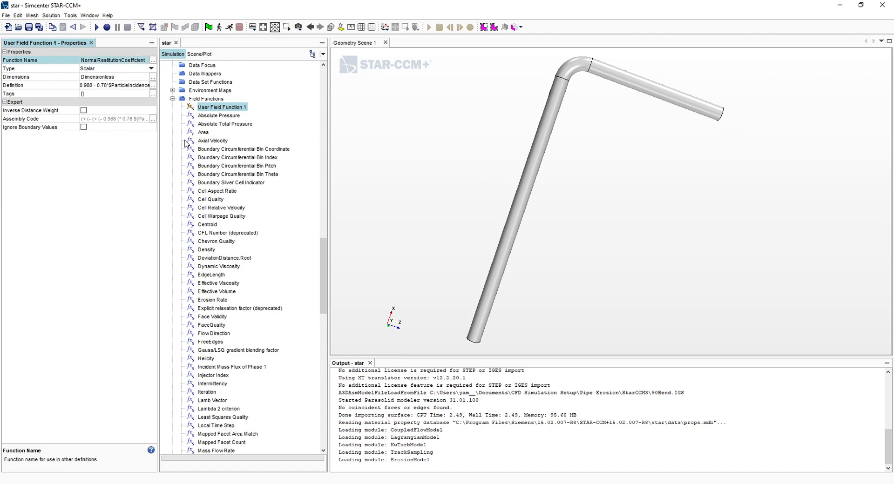
- Rename the normal restitution field function in the simulation tree as ENormal
double_click(220, 107)
left_click(250, 268)
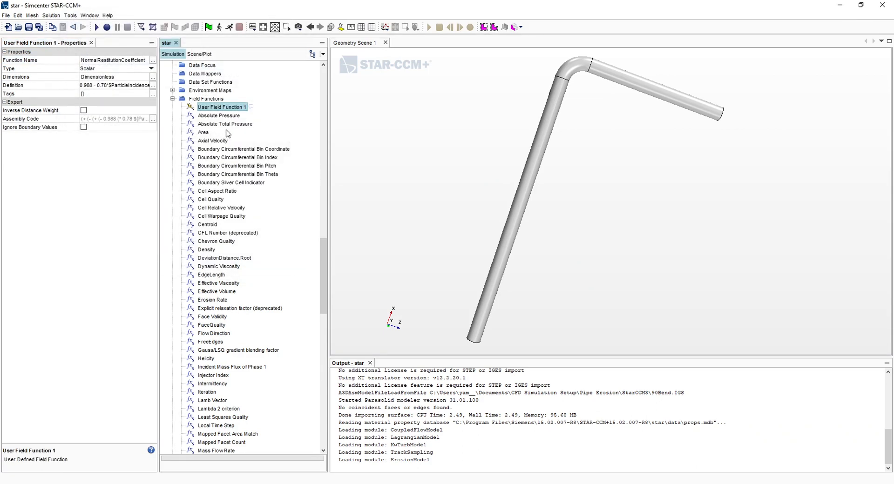
right_click(230, 110)
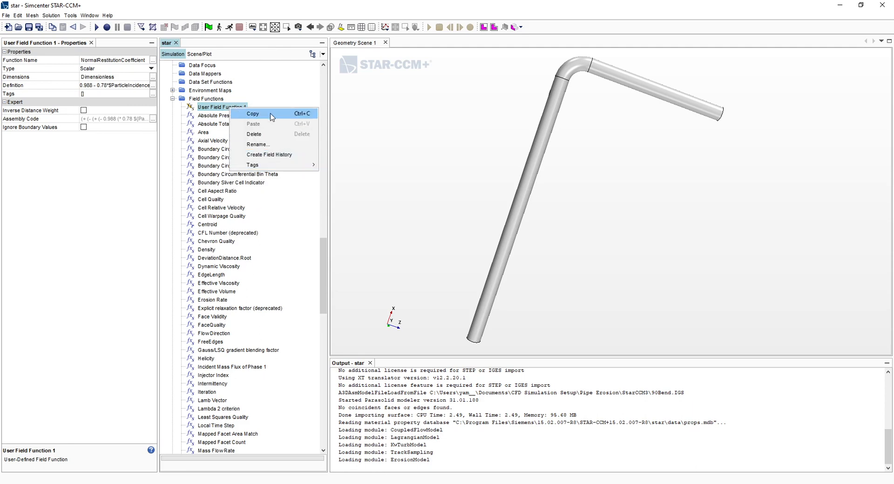
left_click(258, 144)
type("ENorm")
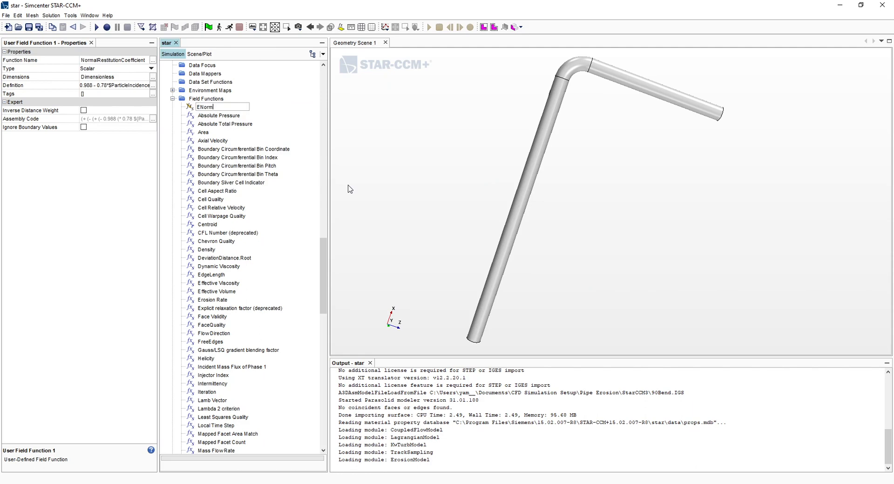
type("al")
key("Return")
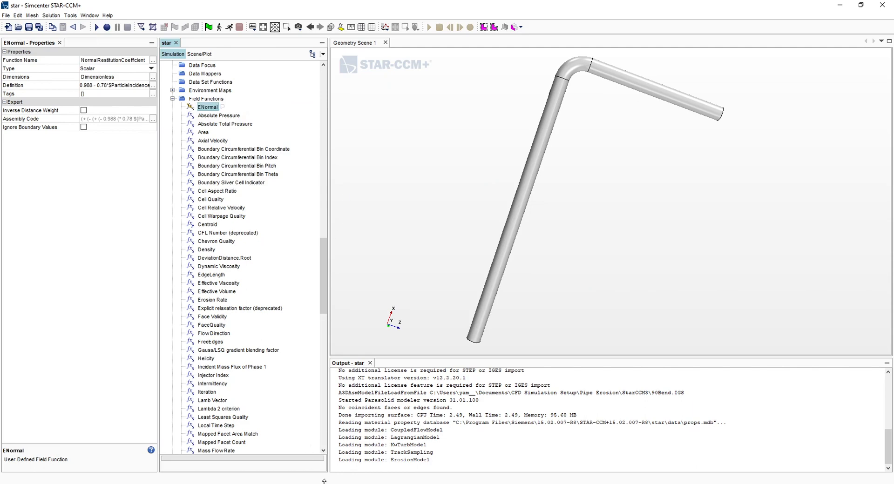
- Create a second scalar field function and define it with the TangentialRestitutionCoefficient expression copied from the PowerPoint notes
key("alt+Tab")
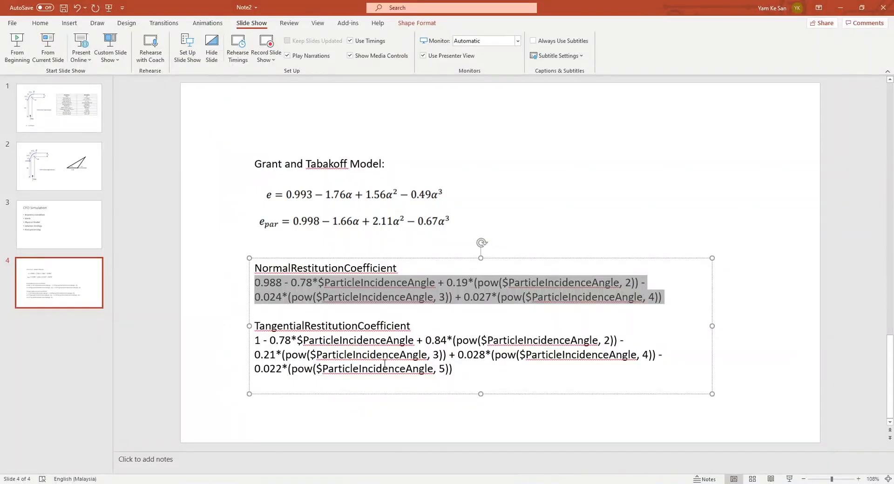
left_click_drag(453, 369, 254, 340)
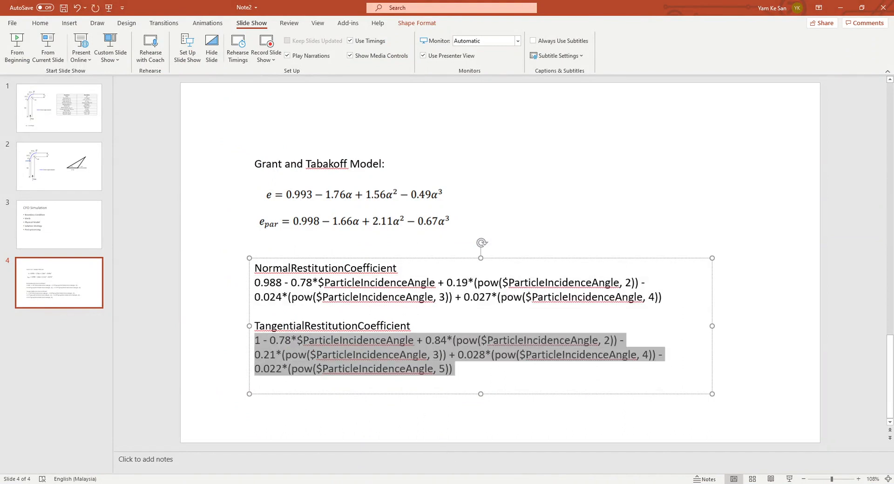
key("alt+Tab")
right_click(203, 99)
mouse_move(241, 106)
left_click(288, 104)
left_click(94, 86)
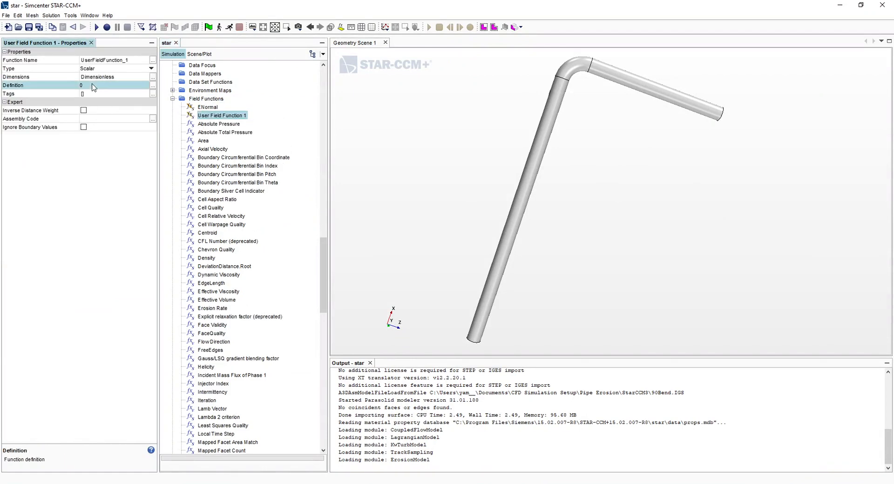
key("ctrl+v")
- Set the function name of the second field function to TangentialRestitutionCoefficient
left_click(100, 61)
type("TRa")
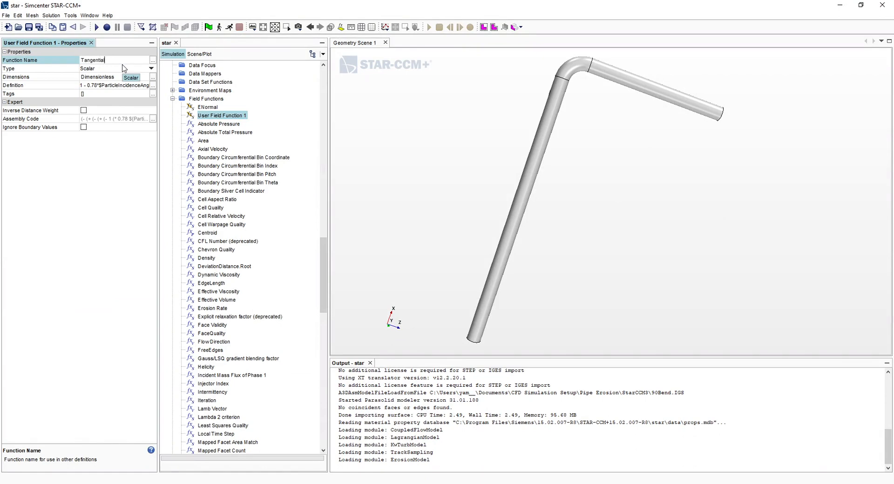
type("ngentialRestitutionCoefficient")
key("Return")
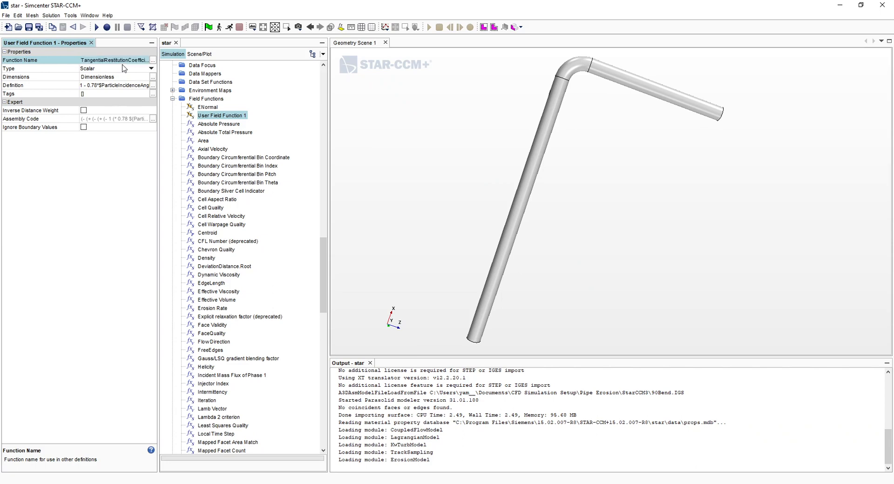
- Rename the tangential restitution field function in the simulation tree as ETan
right_click(212, 116)
left_click(252, 160)
type("ETan")
key("Return")
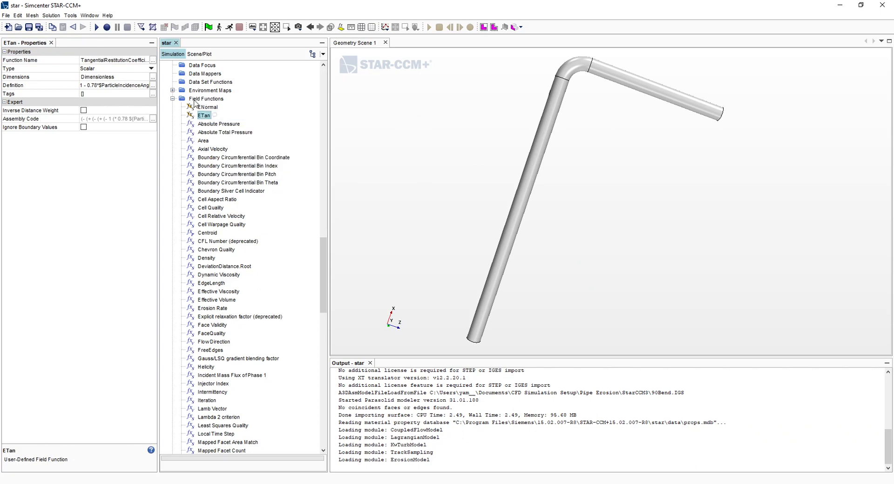
- Set the method of the Phase 1 wall's normal restitution coefficient to Field Function
scroll(215, 119, "up", 5)
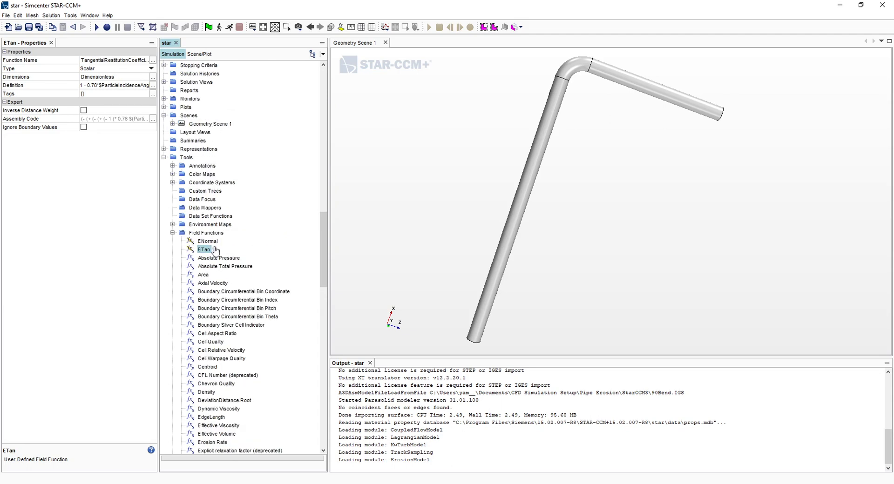
left_click(208, 242)
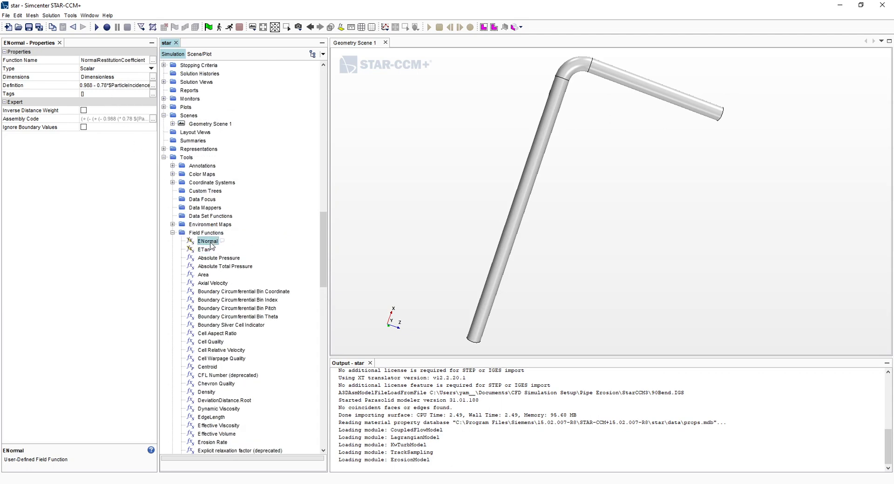
scroll(254, 204, "up", 15)
scroll(255, 206, "up", 15)
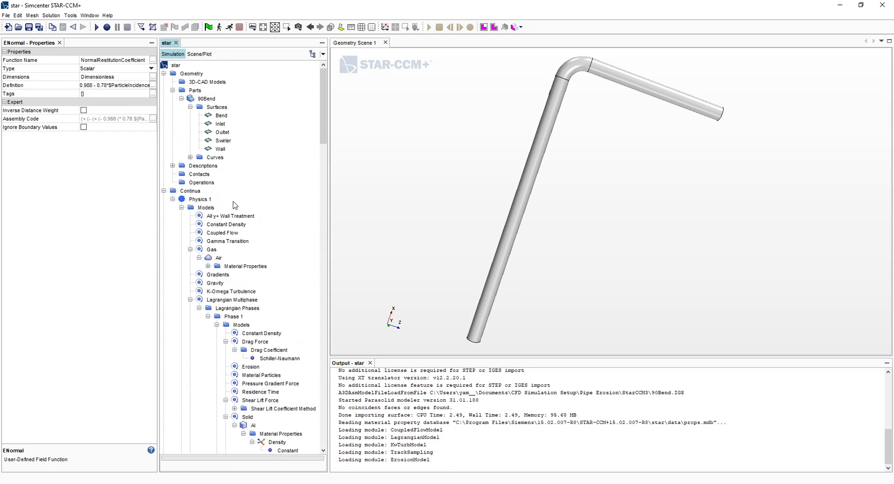
scroll(260, 209, "down", 9)
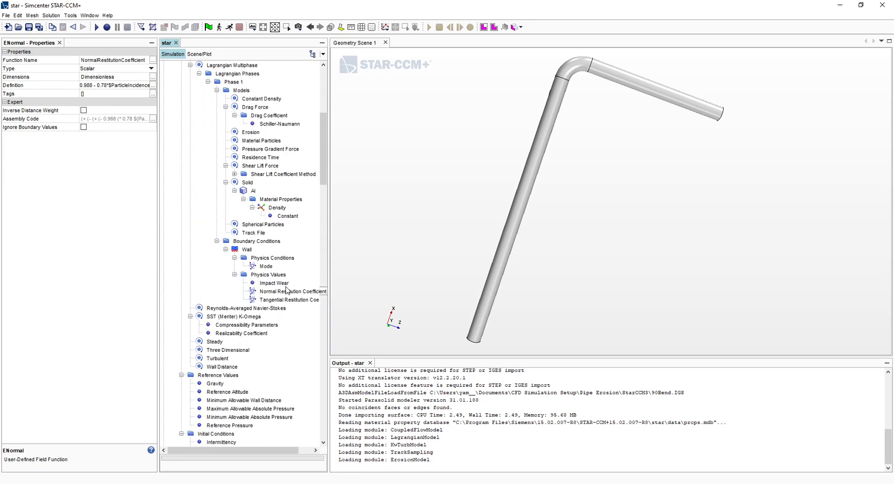
left_click(287, 291)
left_click(117, 61)
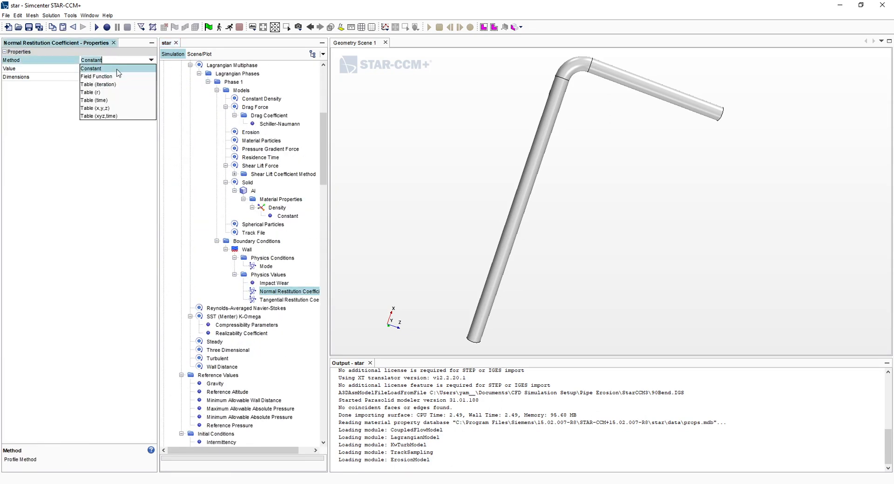
left_click(119, 72)
- Assign the ENormal field function as the scalar function of the wall's normal restitution coefficient
left_click(153, 69)
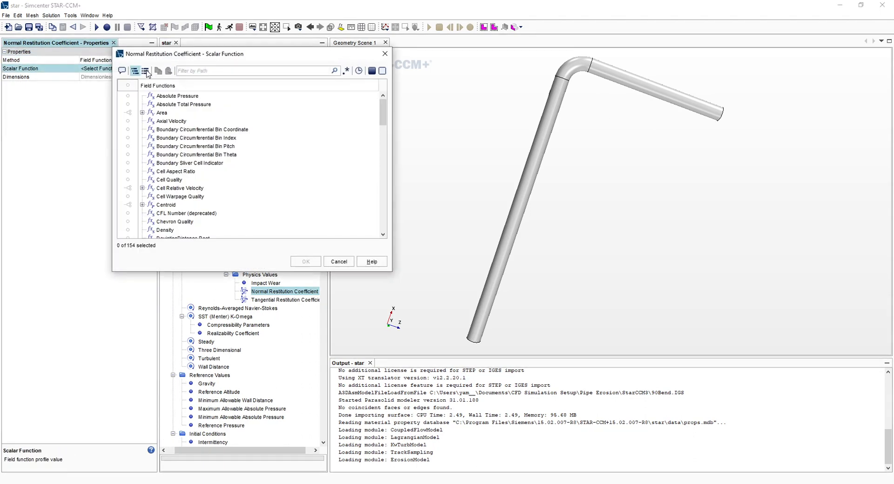
left_click_drag(207, 60, 411, 73)
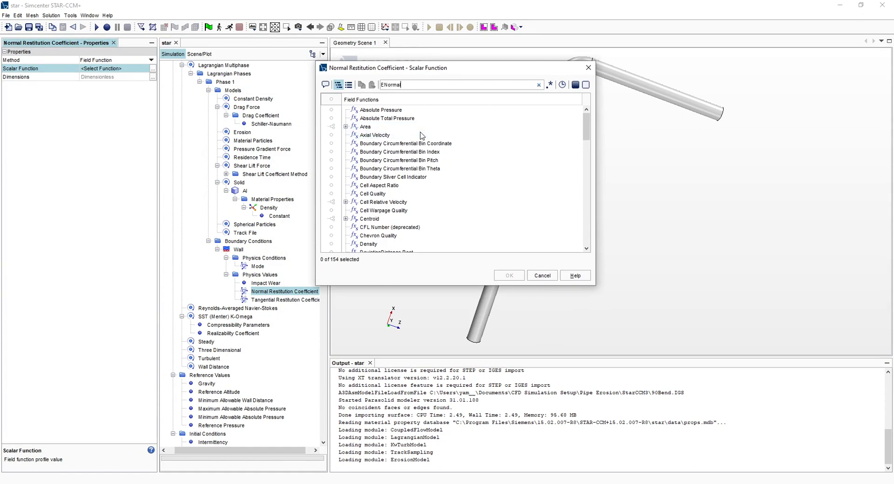
left_click(391, 112)
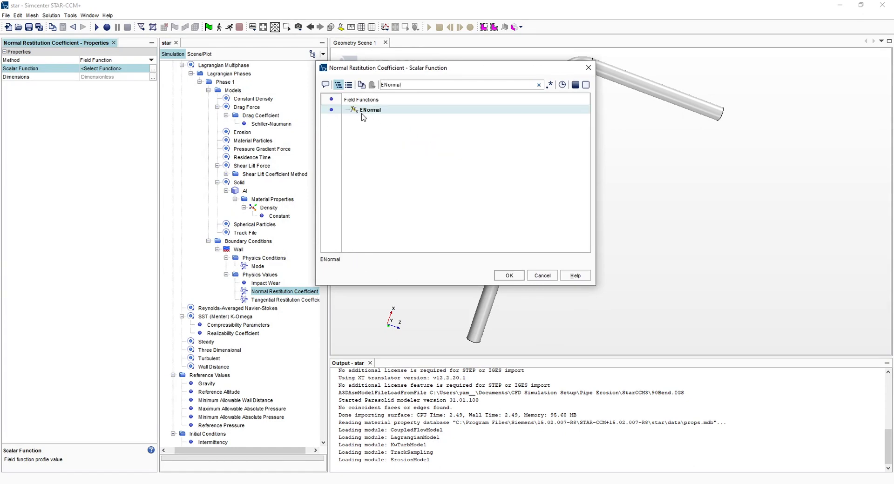
left_click(509, 275)
- Set the wall's tangential restitution coefficient method to Field Function and assign ETan as its scalar function
left_click(268, 301)
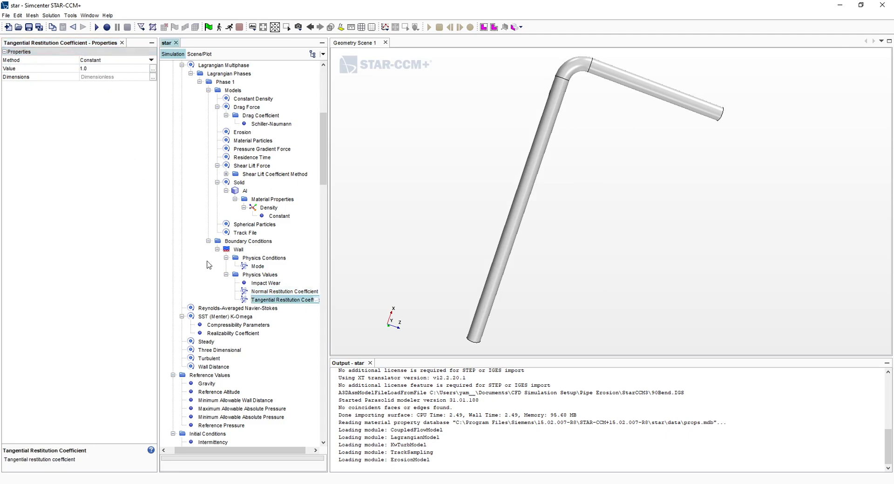
left_click(104, 60)
left_click(116, 74)
left_click(153, 68)
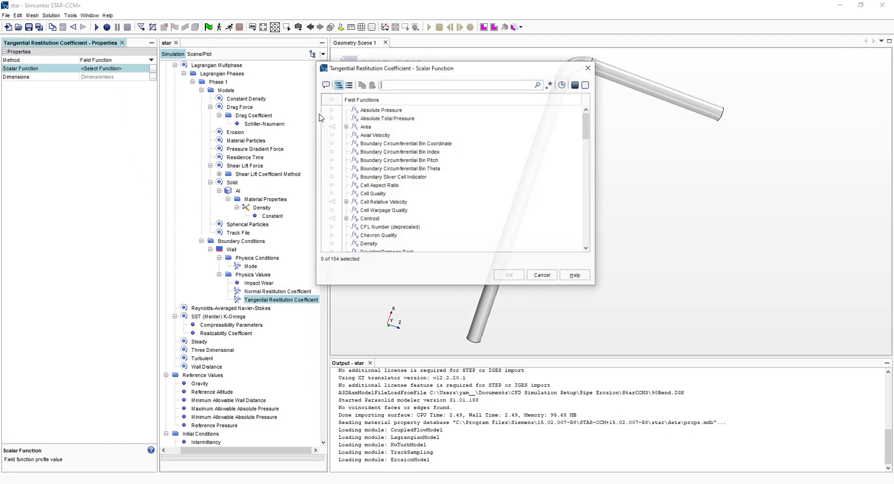
type("ETan")
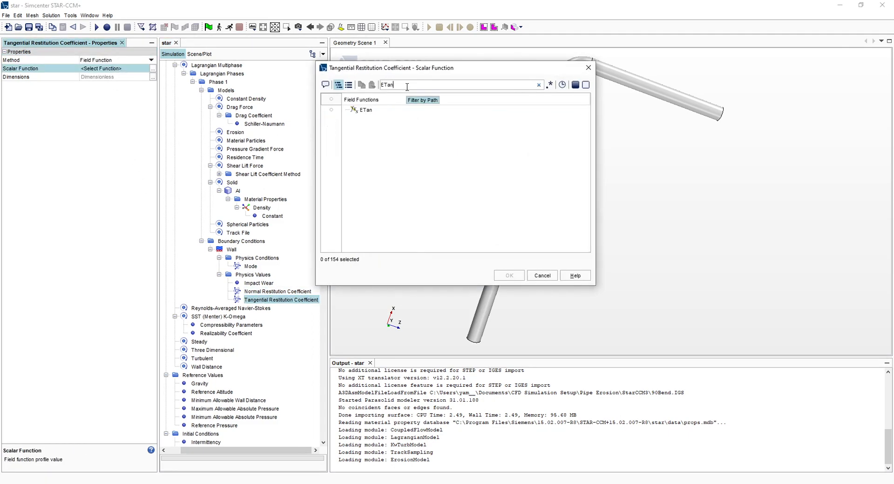
left_click(368, 110)
left_click(509, 276)
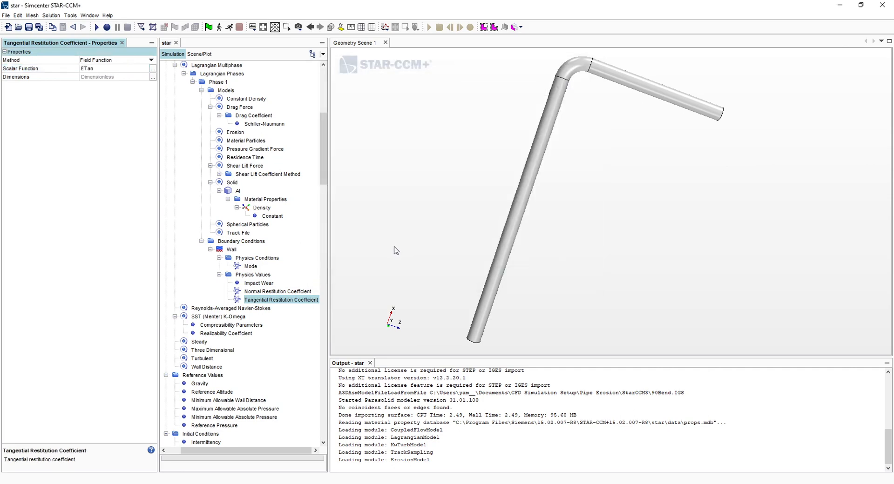
- Rename the Lagrangian phase Phase 1 as Solid
left_click(251, 275)
left_click(231, 250)
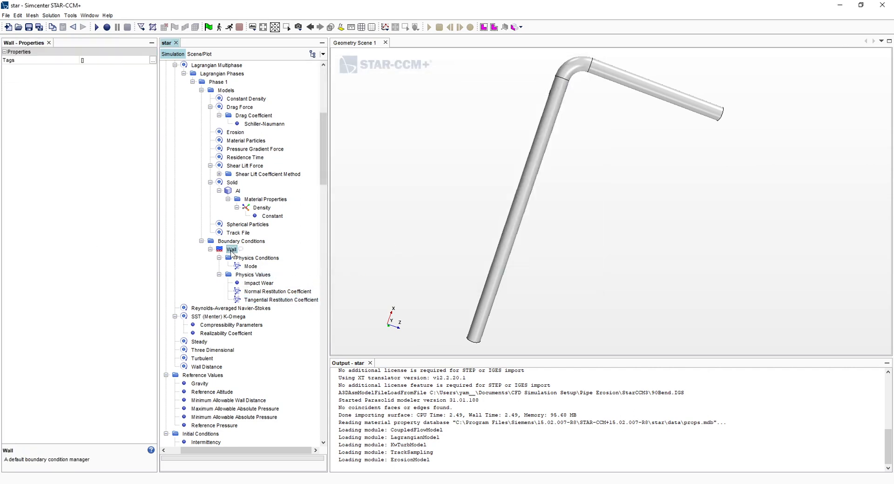
scroll(260, 246, "up", 3)
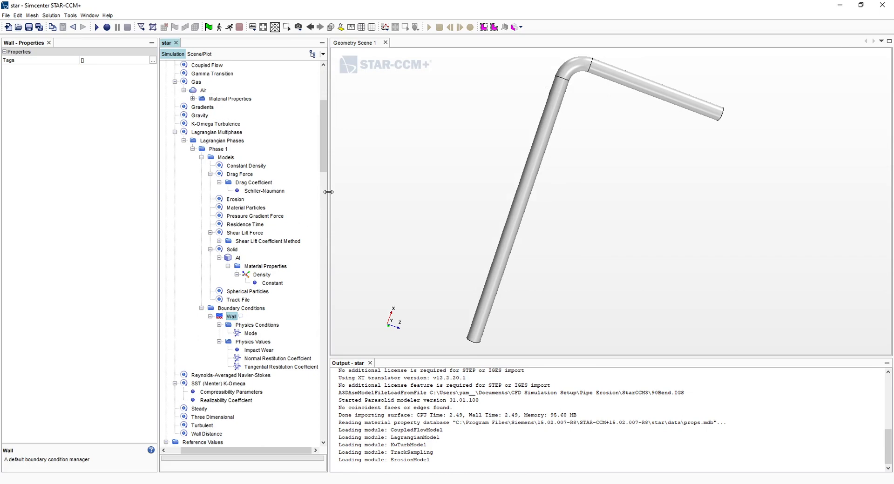
left_click_drag(328, 191, 331, 192)
scroll(228, 219, "up", 3)
left_click(224, 217)
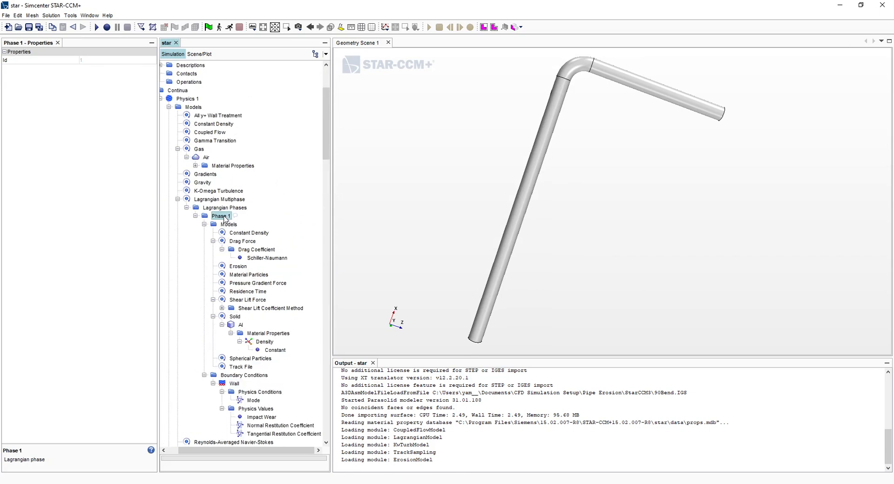
right_click(226, 219)
left_click(252, 277)
type("Solid")
key("Return")
- Review the continuum's gravity reference value and initial conditions, and examine Region 1's properties and its boundaries
scroll(253, 174, "up", 4)
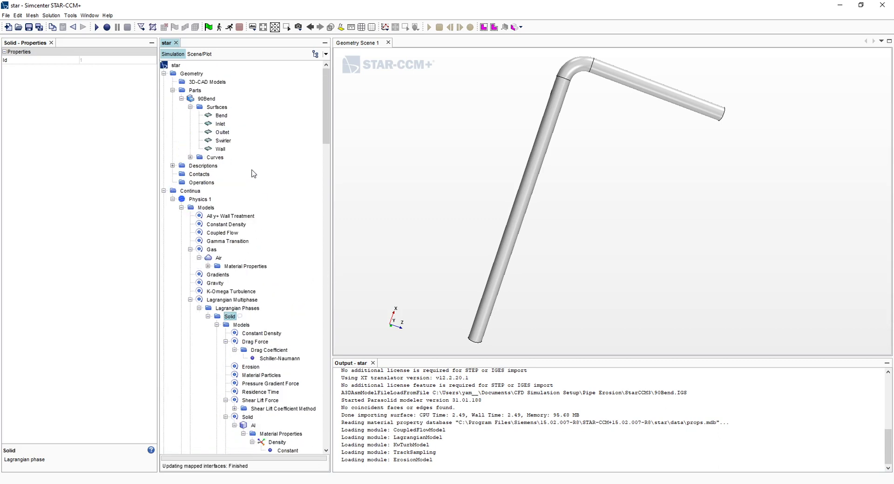
scroll(222, 190, "down", 10)
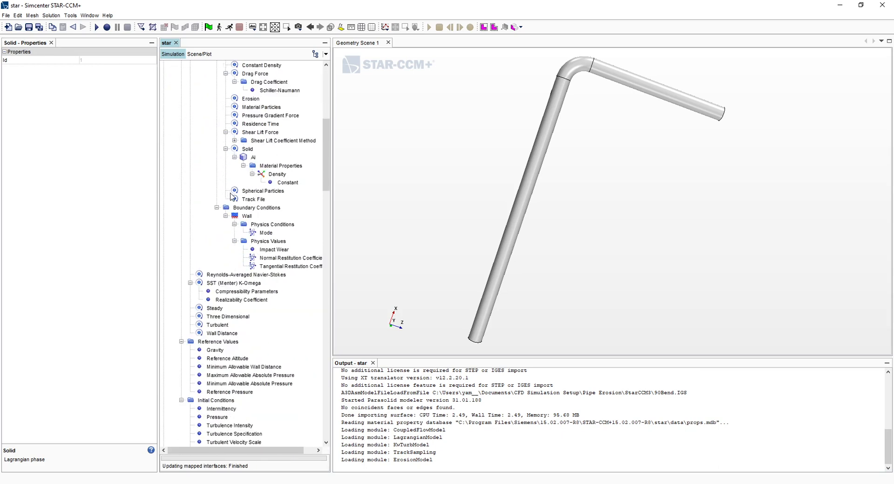
scroll(239, 207, "down", 3)
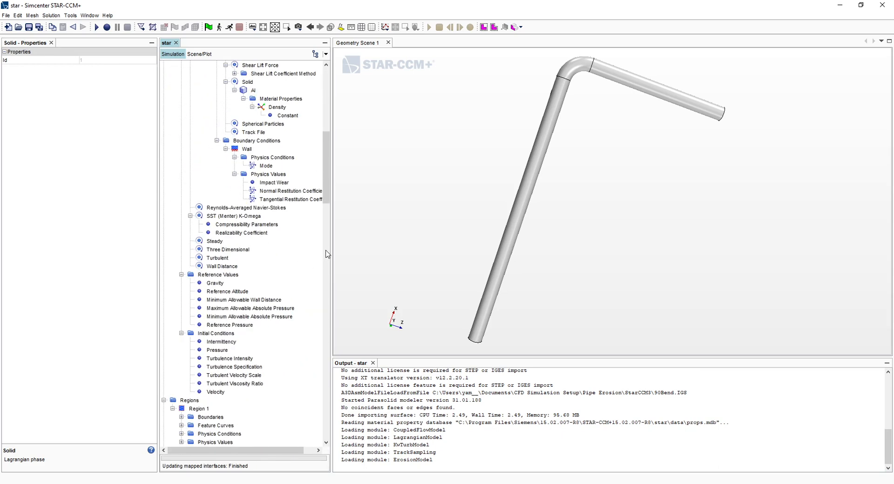
scroll(289, 259, "down", 2)
left_click(215, 251)
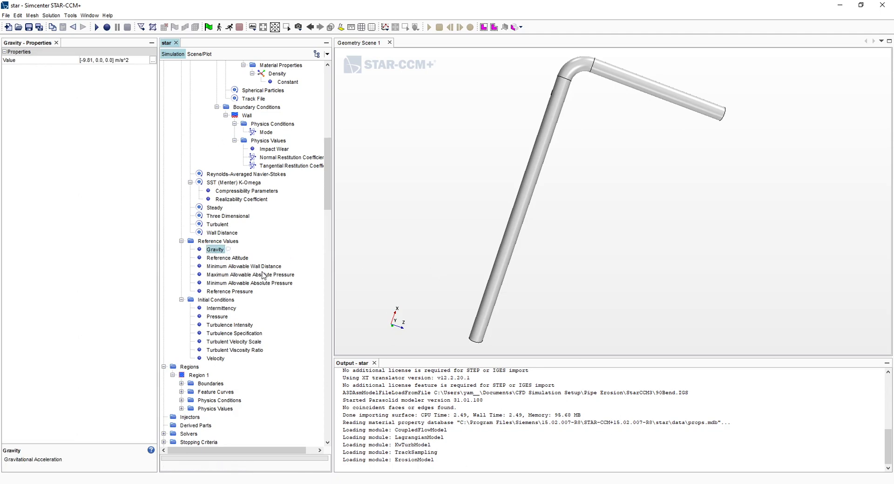
scroll(263, 276, "down", 2)
left_click(217, 267)
scroll(227, 284, "down", 5)
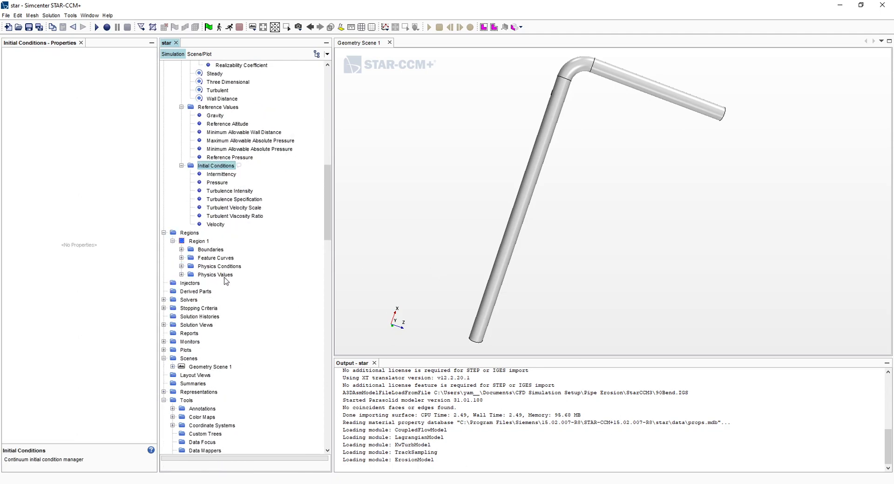
left_click(203, 234)
left_click(201, 242)
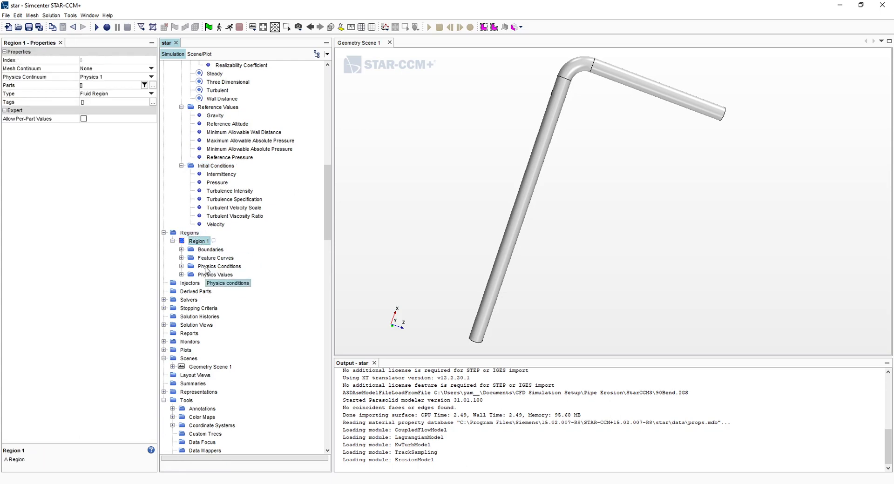
scroll(212, 275, "down", 2)
left_click(182, 216)
left_click(191, 224)
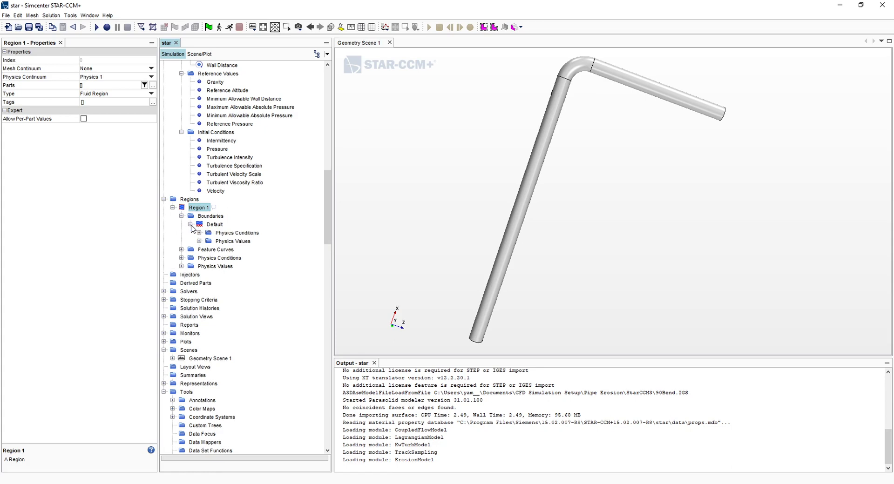
left_click(114, 70)
- Rename the Physics 1 continuum as Gas
scroll(254, 169, "up", 15)
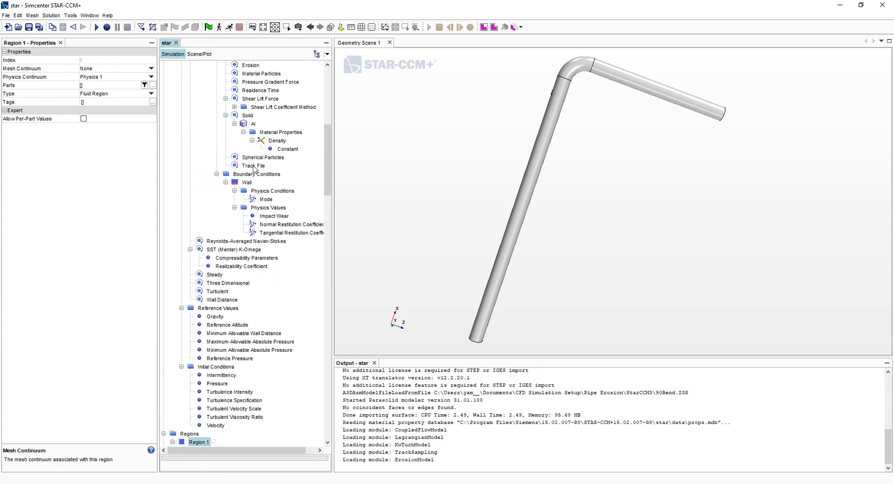
scroll(255, 169, "up", 6)
right_click(209, 167)
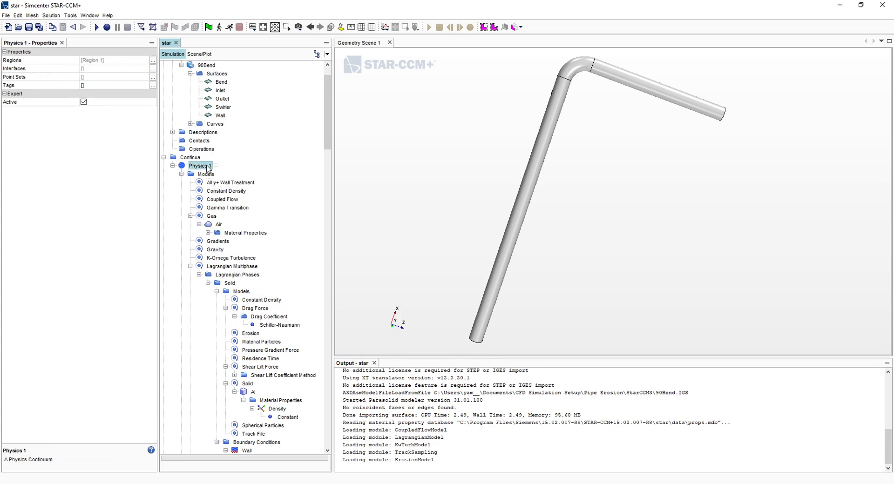
left_click(235, 241)
type("Gas")
key("Return")
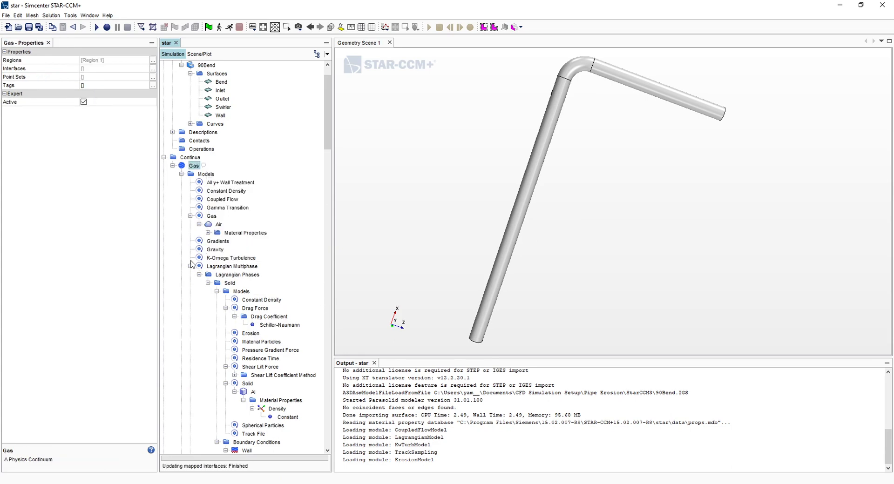
- Rename the physics continuum as Fluids
right_click(194, 166)
left_click(224, 241)
type("Fluids")
key("Return")
- Assign the 90Bend part to Region 1 and select Fluids as its physics continuum
scroll(223, 249, "down", 10)
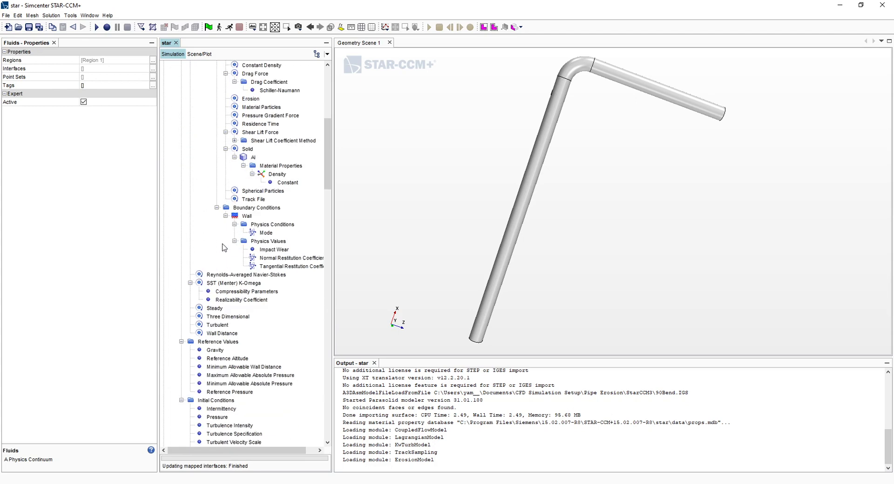
scroll(223, 249, "down", 2)
left_click(199, 308)
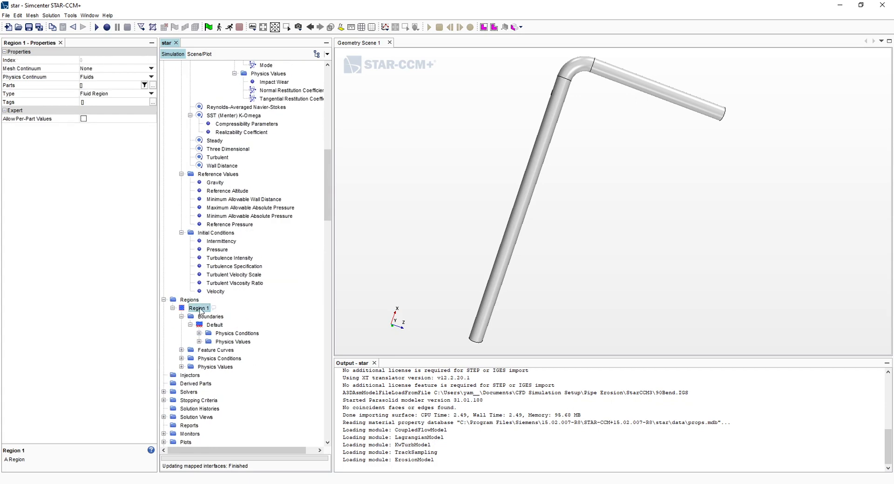
left_click(100, 86)
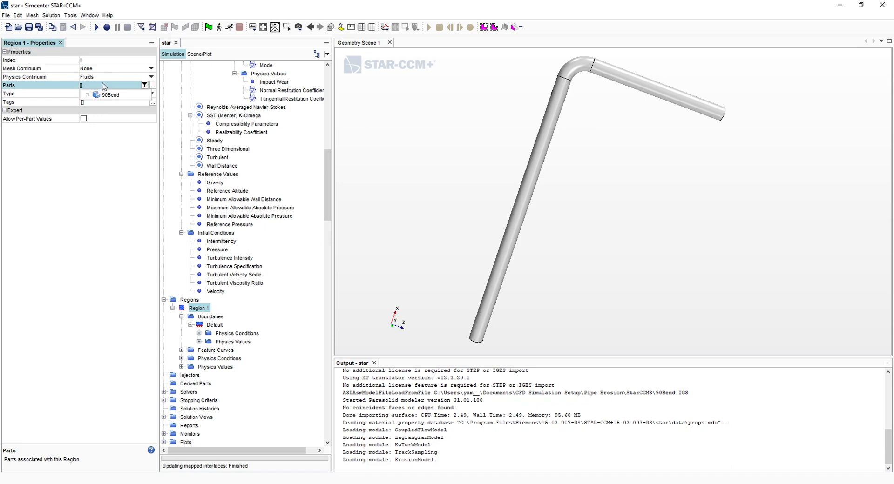
left_click(109, 96)
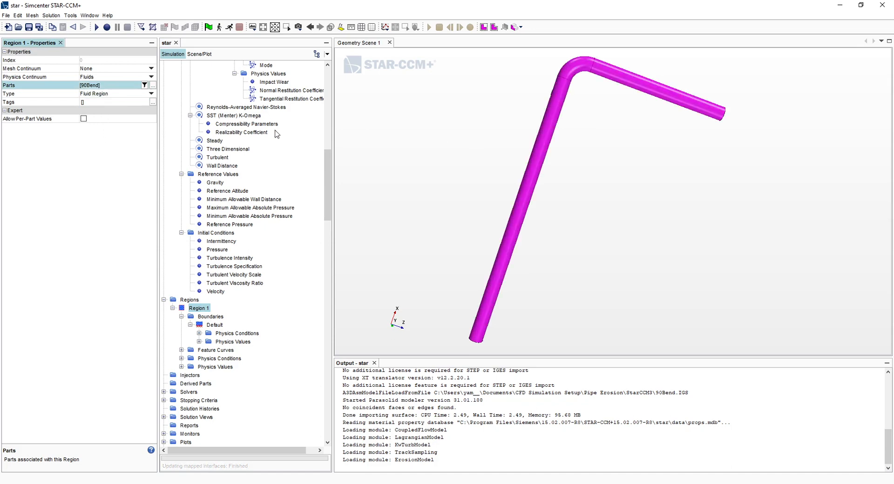
left_click(97, 77)
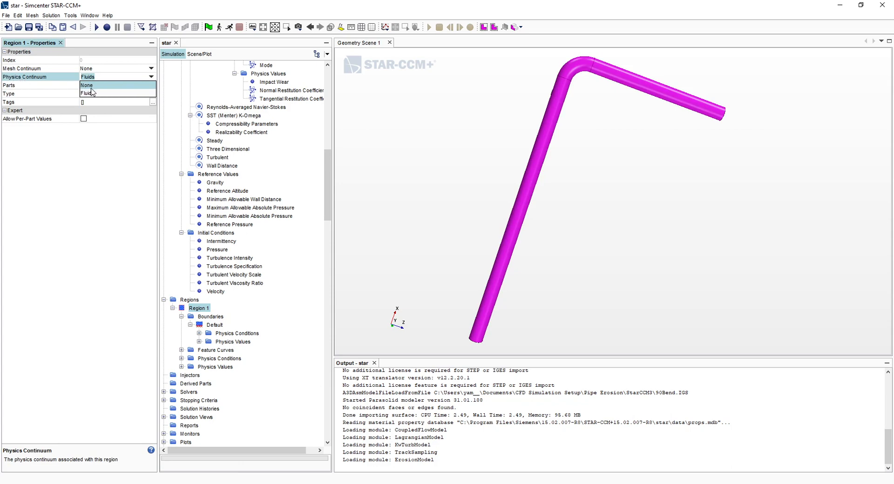
left_click(97, 94)
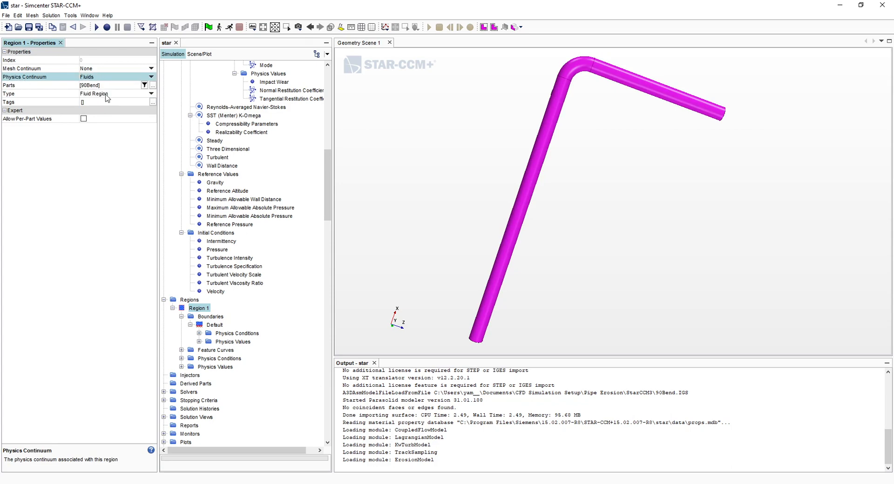
- Rename Region 1 as Domain
left_click(200, 309)
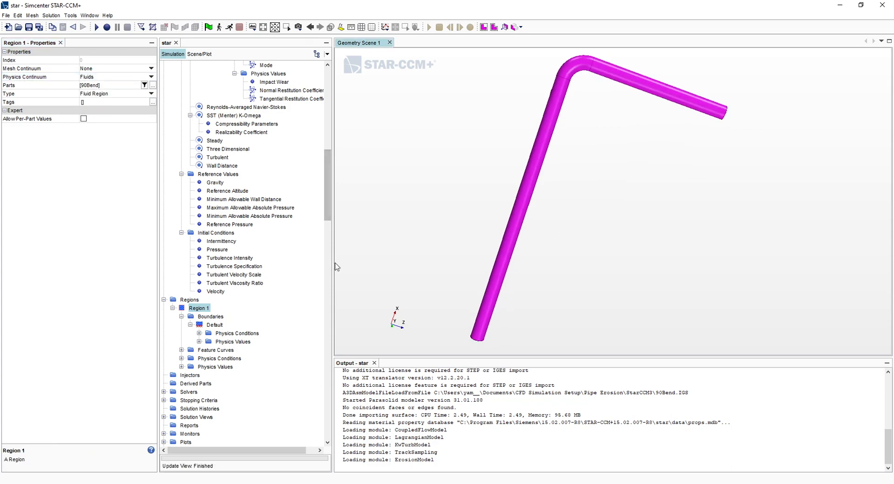
right_click(199, 308)
left_click(279, 483)
type("Domain")
key("Return")
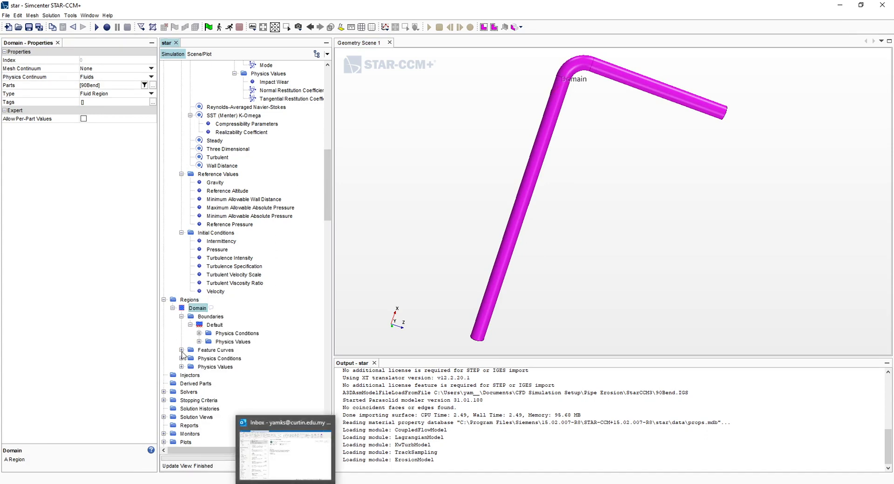
- Rename the Default boundary of the Domain region as Wall
left_click(208, 318)
left_click(214, 326)
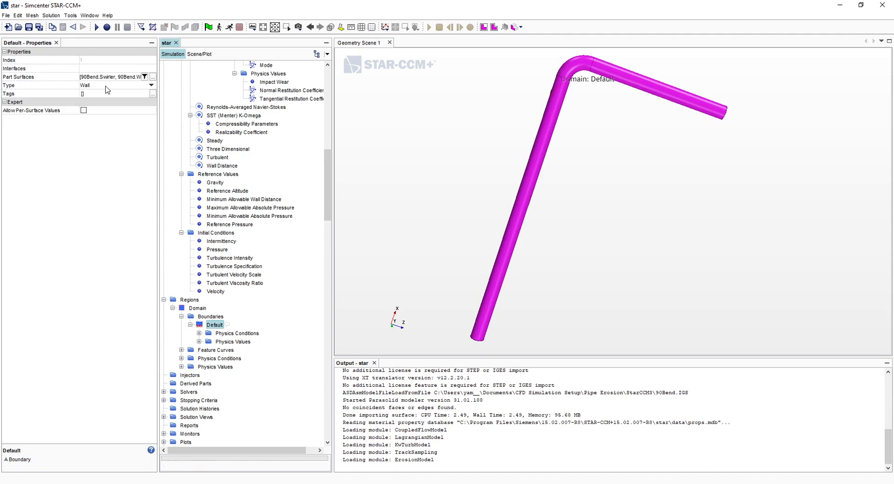
right_click(209, 325)
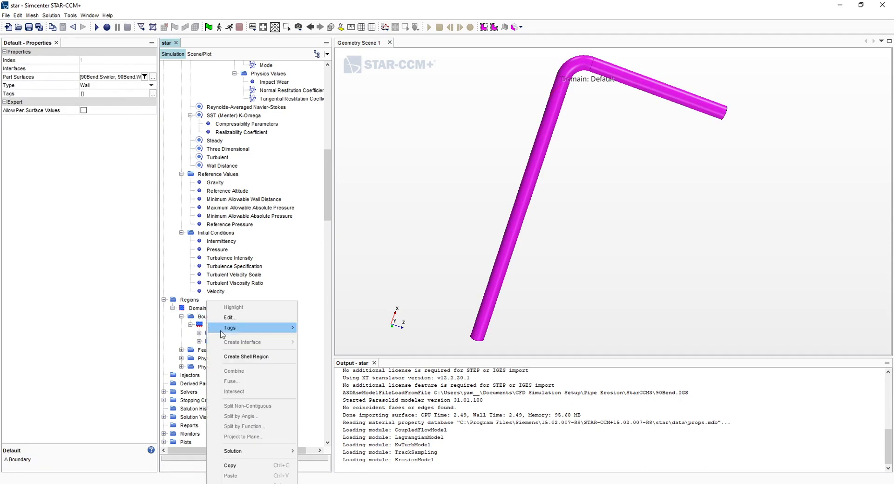
left_click(237, 482)
type("Waw")
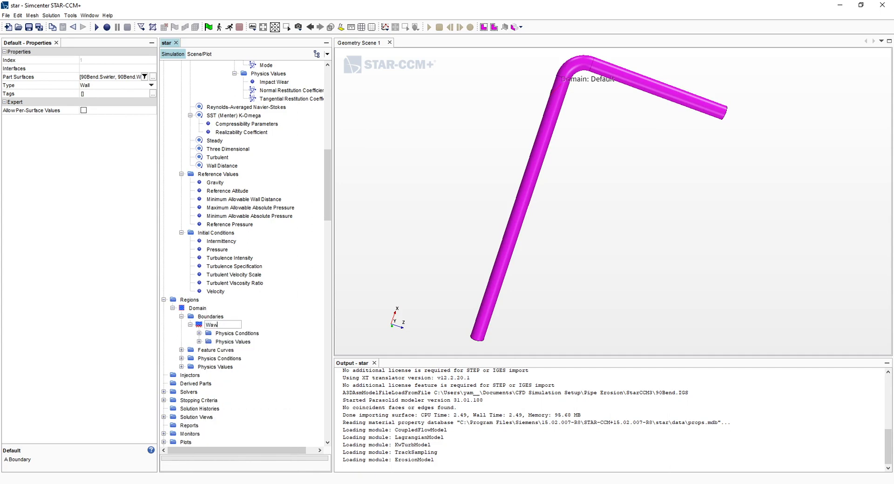
key("Return")
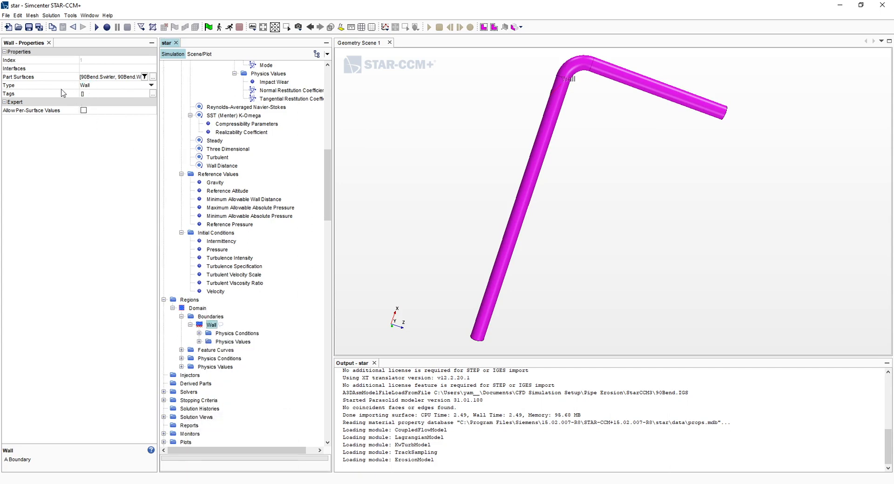
- Remove the Inlet and Outlet surfaces from the Wall boundary's part surfaces, leaving Bend, Swirler and Wall selected
left_click_drag(621, 138, 606, 122)
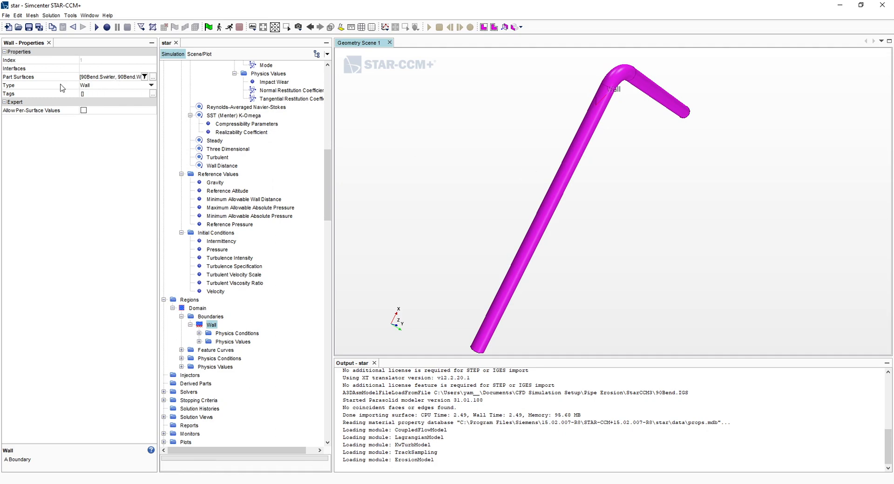
left_click(118, 70)
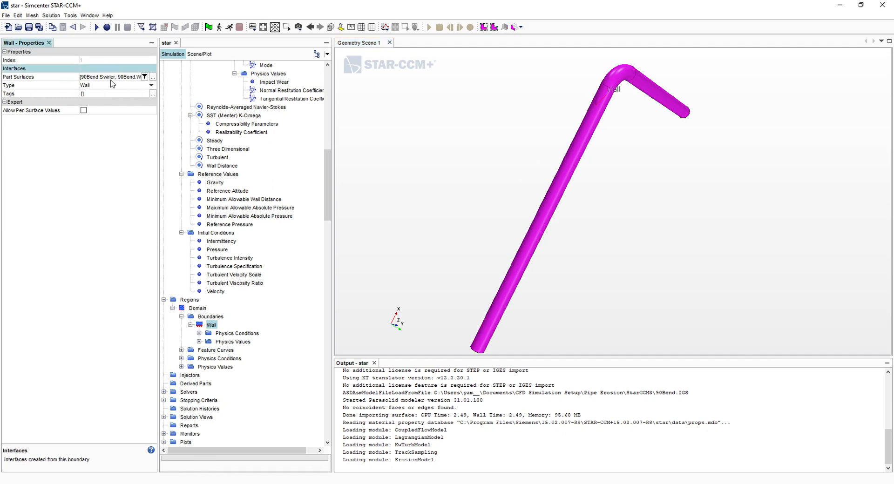
left_click(111, 77)
left_click(110, 95)
left_click(109, 103)
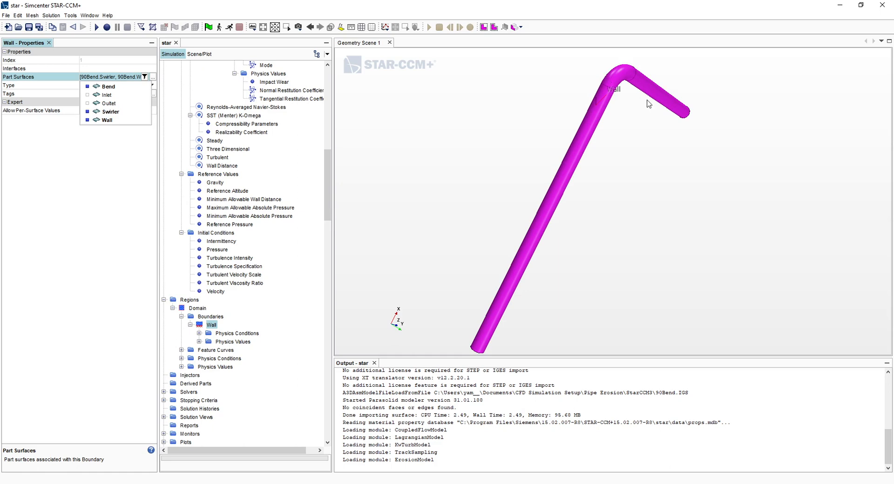
- Create a new boundary in the Domain region and rename it Inlet
left_click(122, 161)
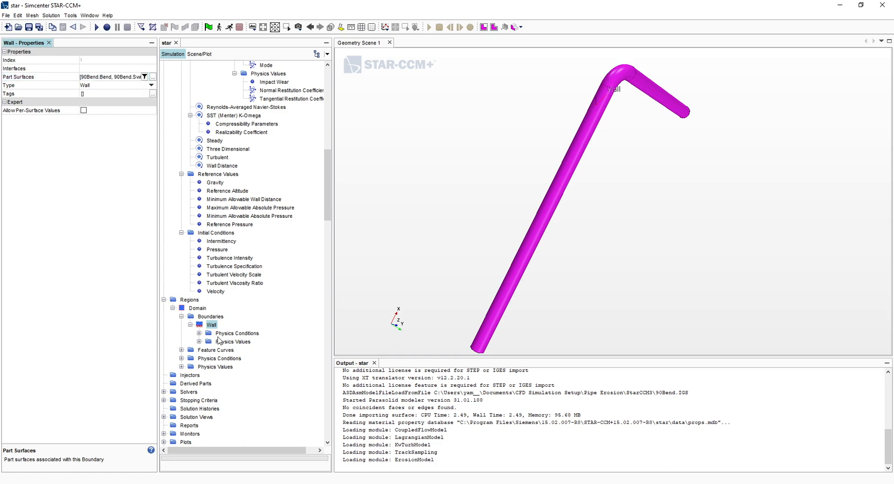
right_click(212, 317)
left_click(236, 323)
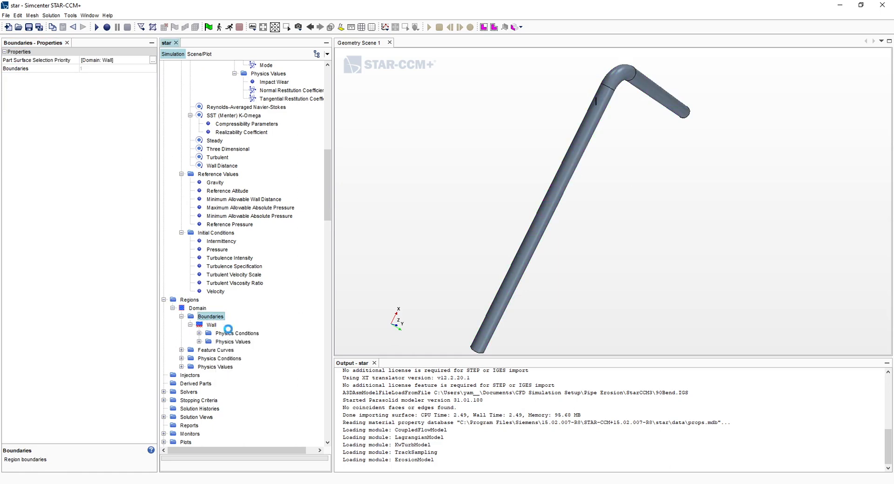
right_click(221, 326)
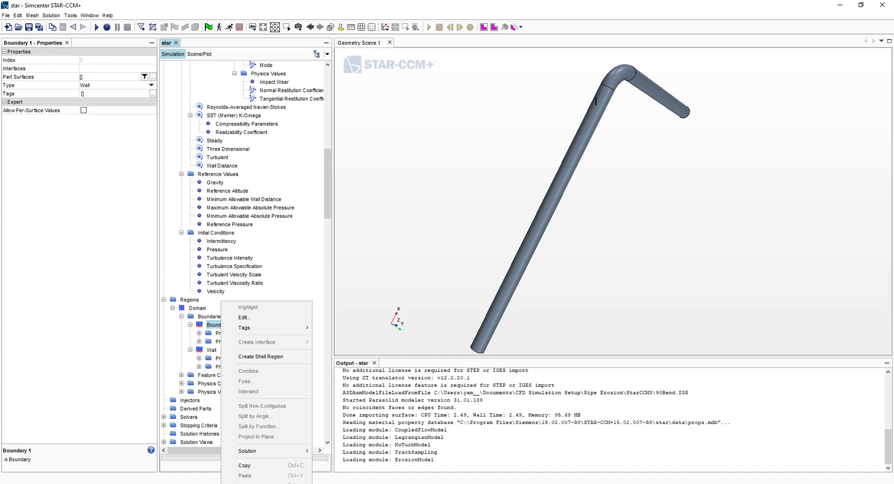
left_click(247, 483)
type("Inlet")
key("Return")
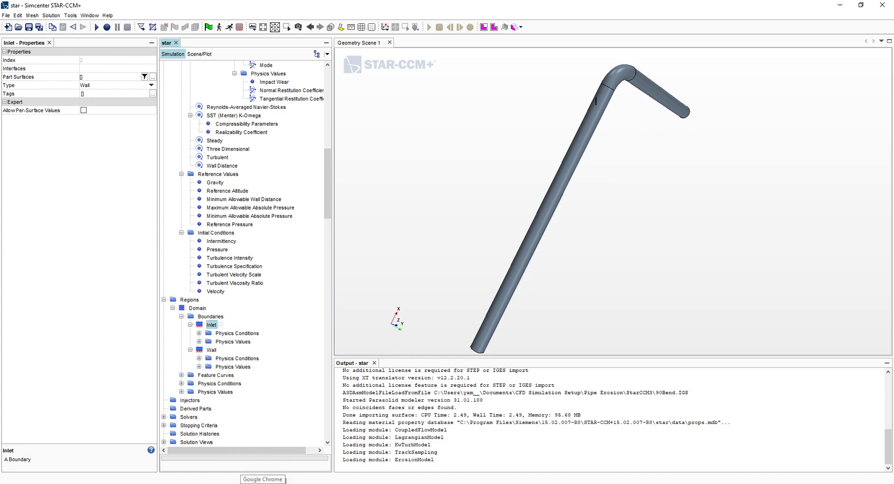
- Assign the Inlet part surface to the Inlet boundary and set its type to Velocity Inlet
left_click(99, 77)
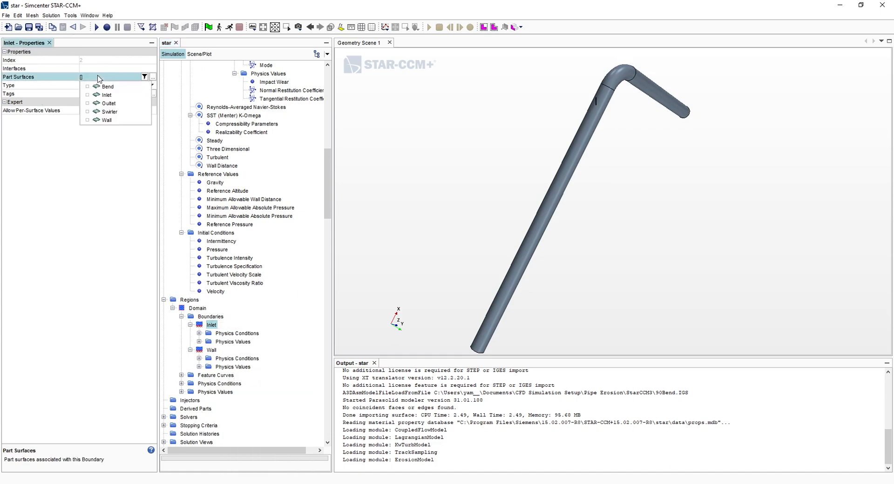
left_click(110, 96)
left_click(100, 157)
left_click(106, 85)
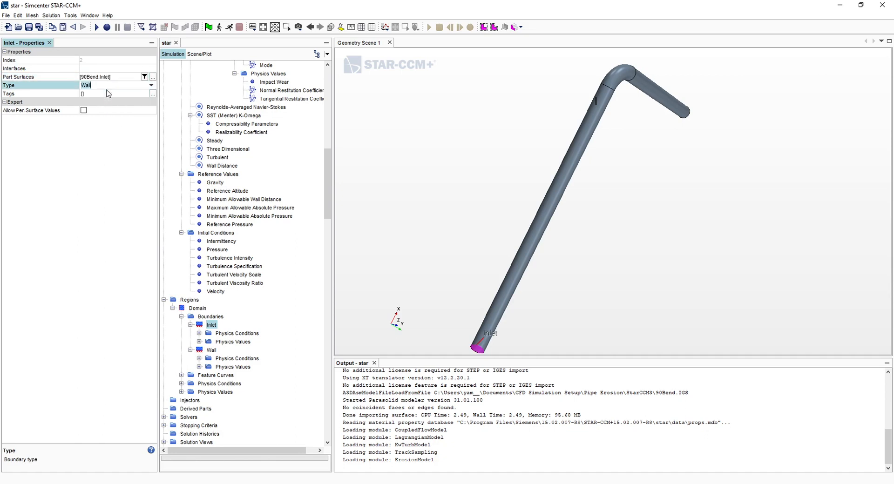
left_click(106, 86)
left_click(115, 141)
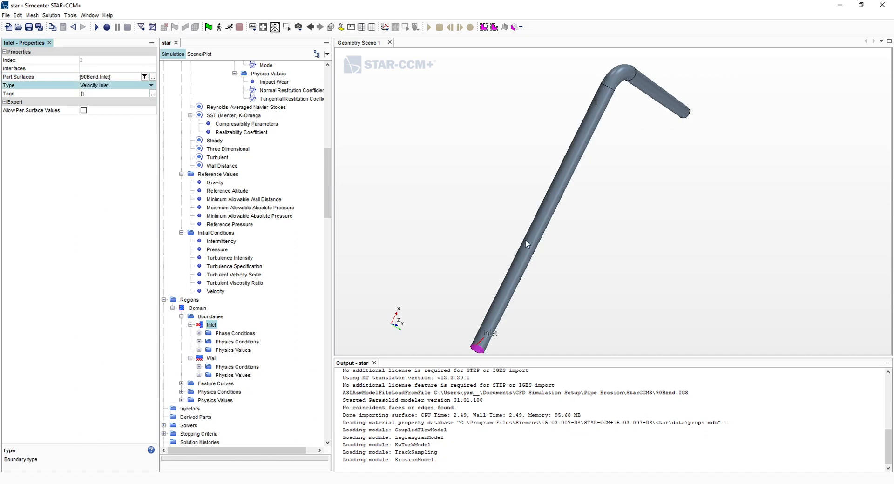
- Add another boundary to the Domain region and rename it Outlet
right_click(212, 317)
key("Escape")
right_click(215, 329)
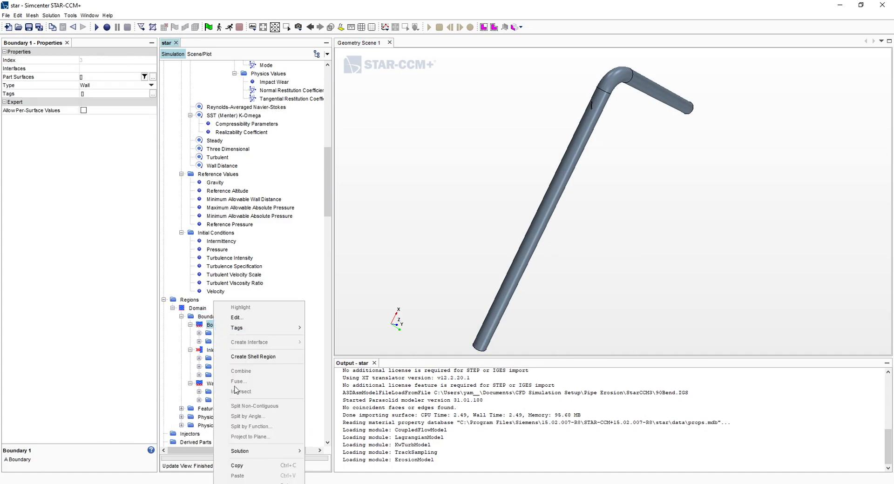
left_click(257, 480)
type("Outlet")
key("Return")
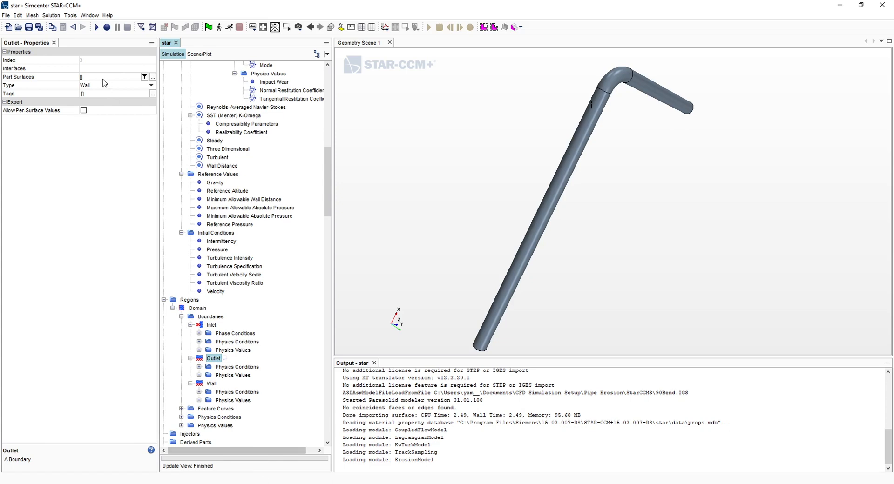
- Assign the Outlet part surface to the Outlet boundary and set its type to Pressure Outlet
left_click(107, 77)
left_click(120, 105)
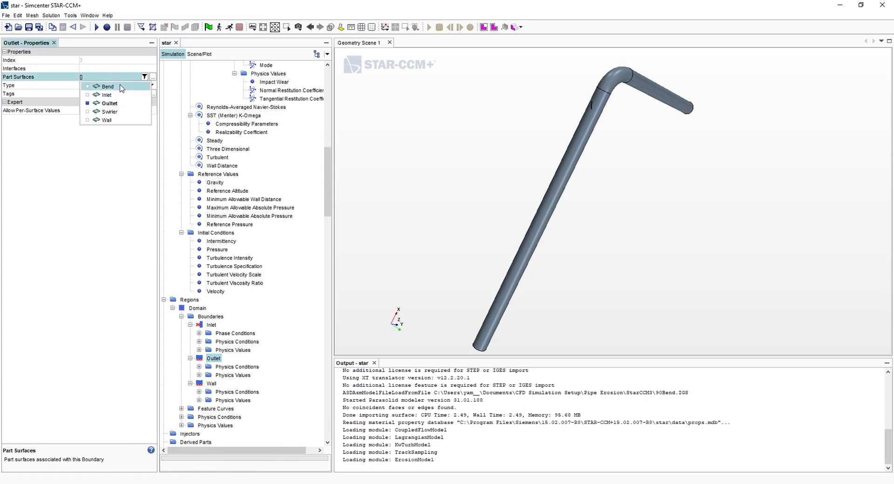
left_click(93, 86)
left_click(98, 85)
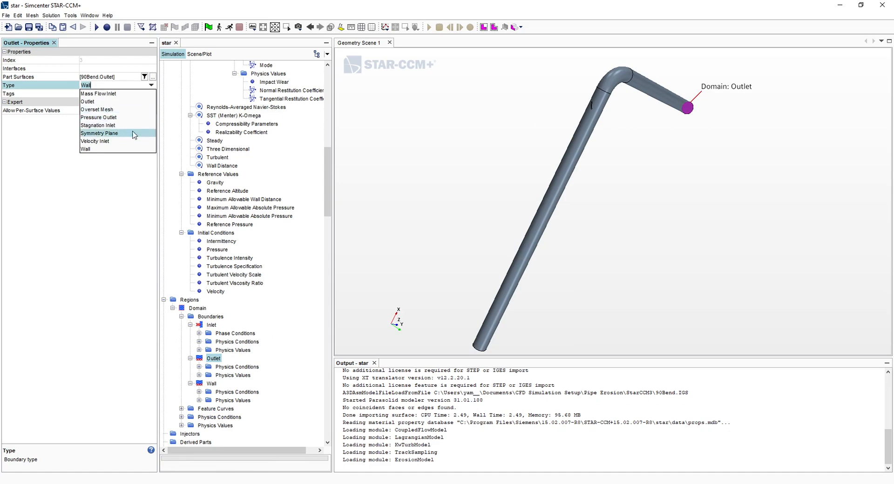
left_click(117, 118)
left_click(212, 325)
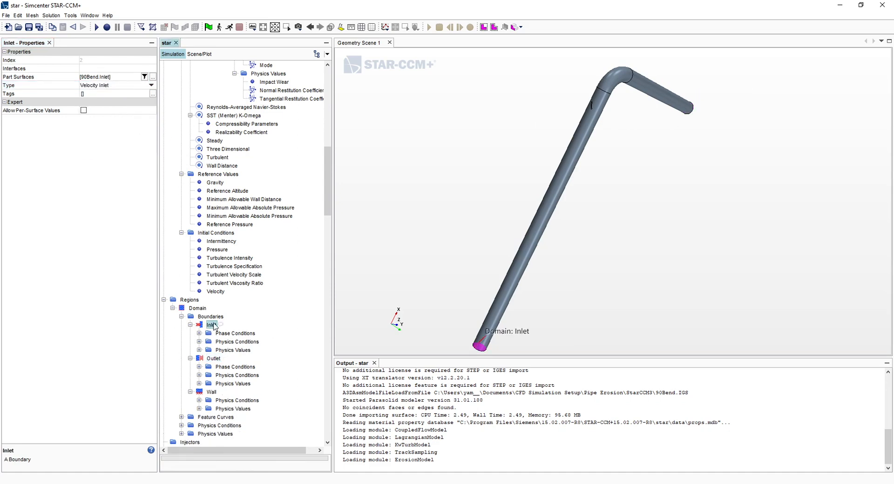
left_click(208, 318)
left_click(224, 383)
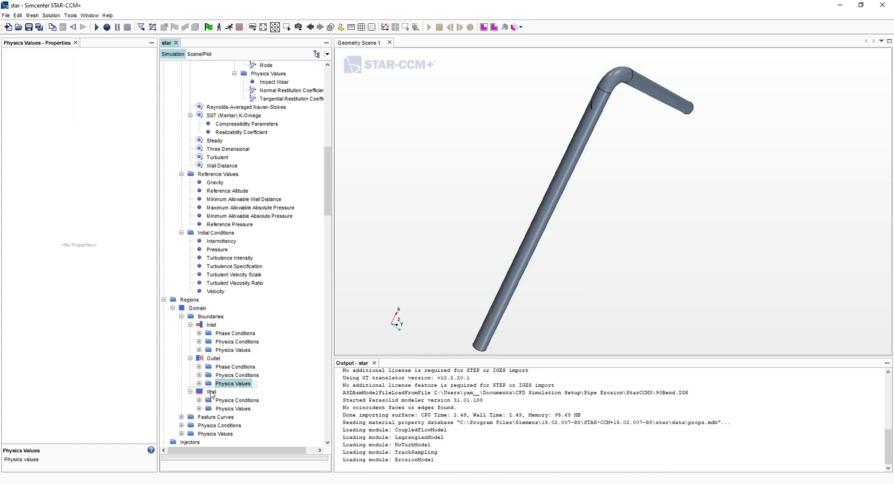
scroll(215, 394, "down", 2)
scroll(228, 298, "up", 10)
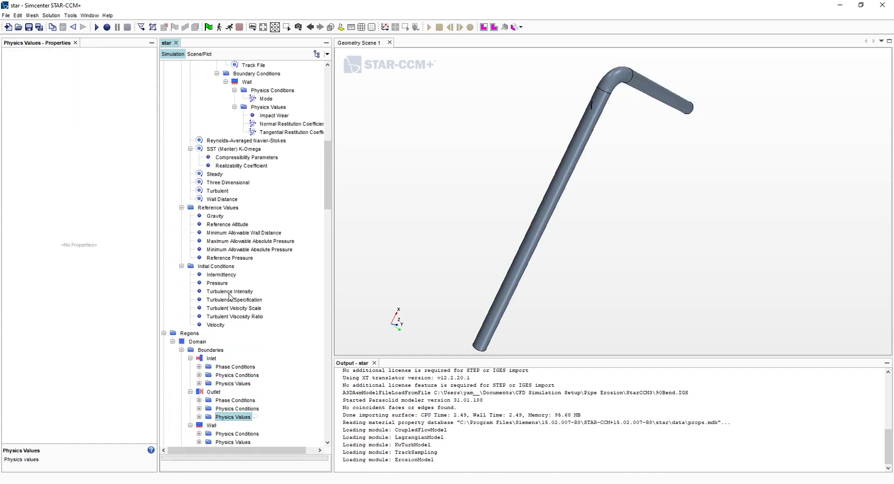
scroll(264, 214, "down", 8)
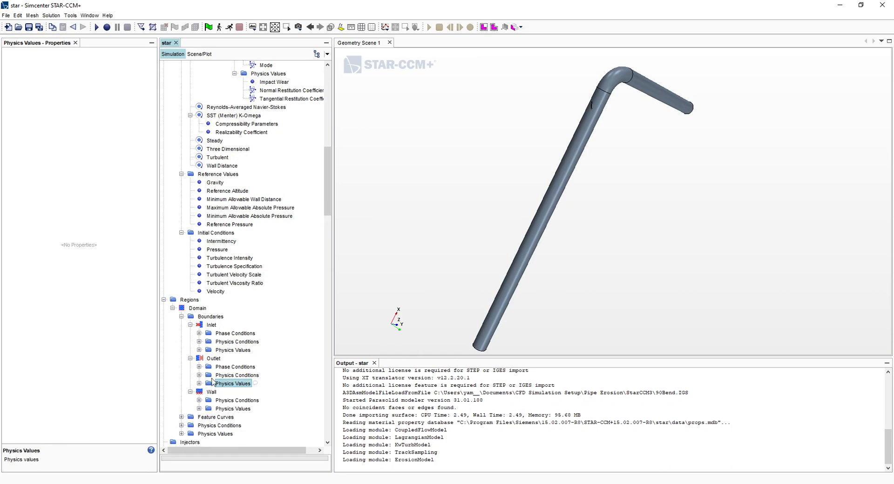
- Expand the Inlet boundary's physics values, physics conditions and phase conditions
left_click(199, 350)
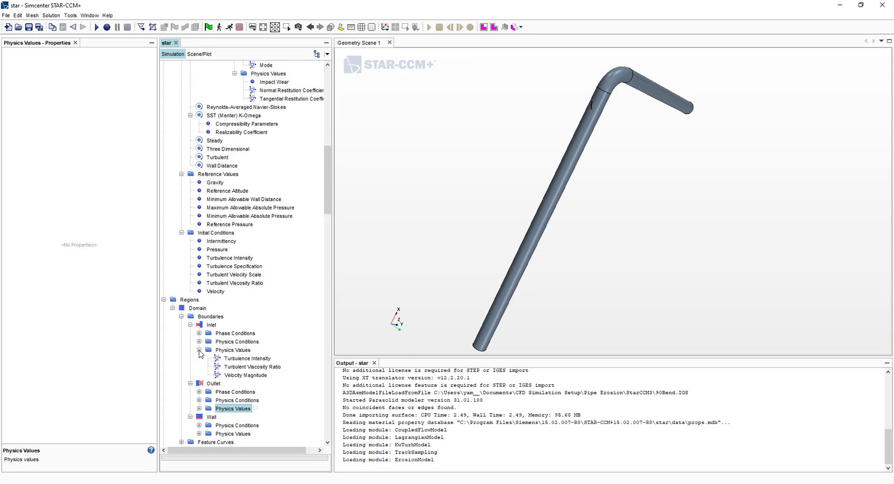
left_click(199, 342)
left_click(199, 334)
scroll(496, 326, "down", 2)
scroll(478, 287, "down", 2)
middle_click_drag(507, 312, 492, 246)
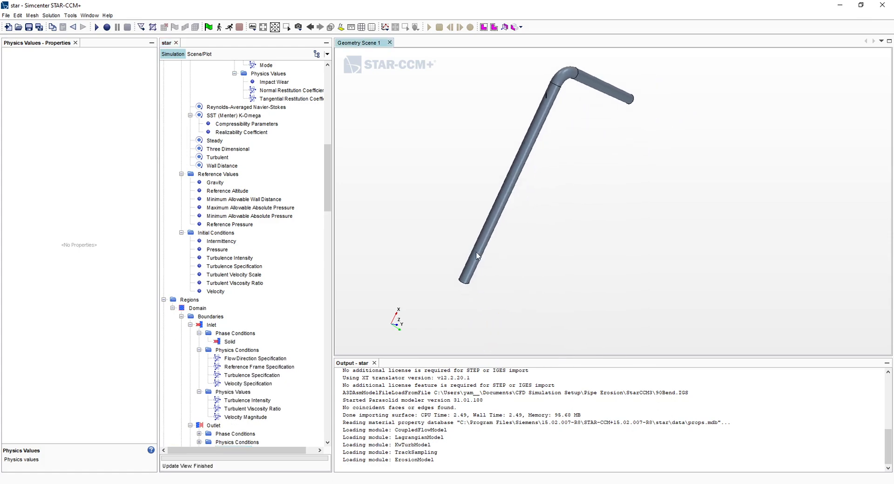
- Look up the fluid velocity in the PowerPoint parameter table and set the Inlet's velocity magnitude to 34.1 m/s
left_click(241, 417)
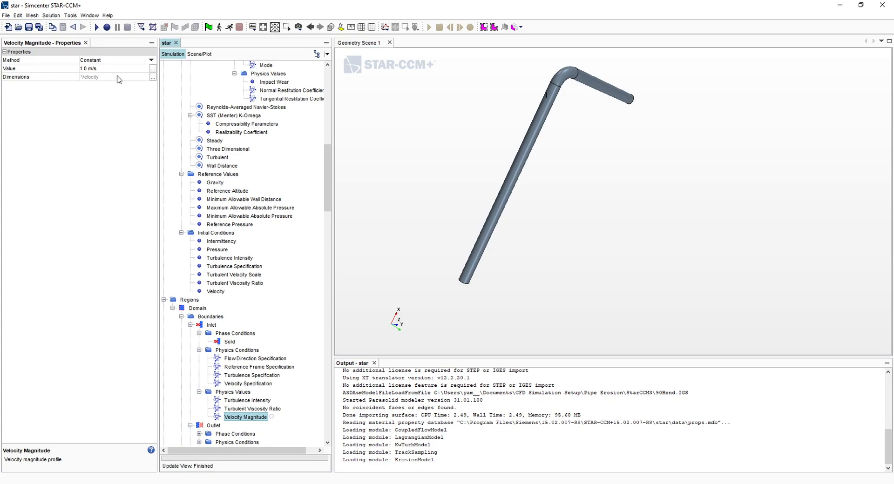
key("alt+Tab")
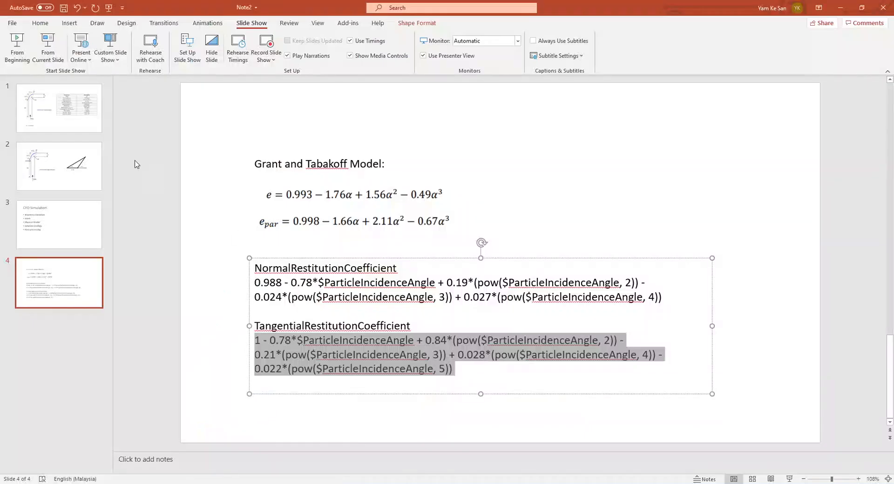
left_click(66, 119)
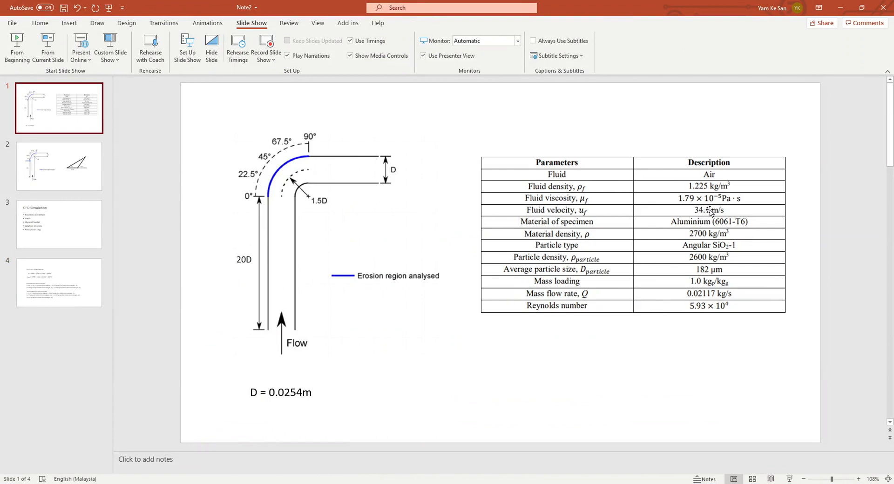
left_click(517, 483)
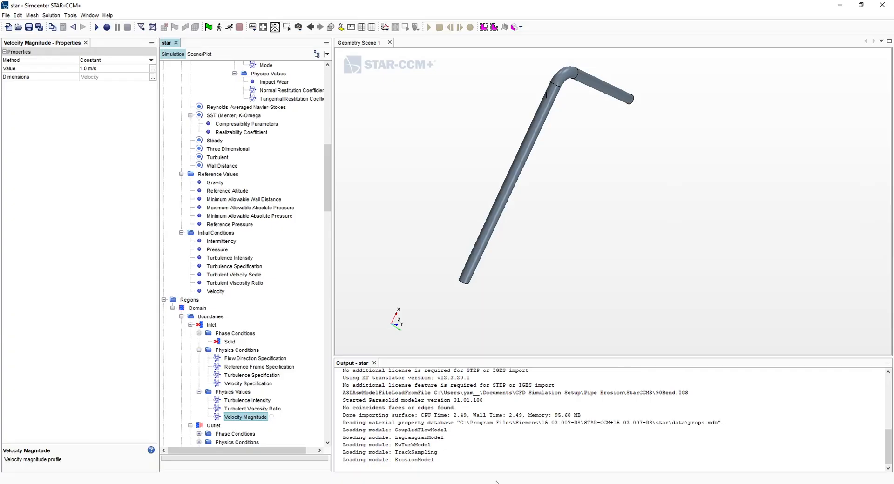
left_click(94, 69)
type("34.1")
key("Return")
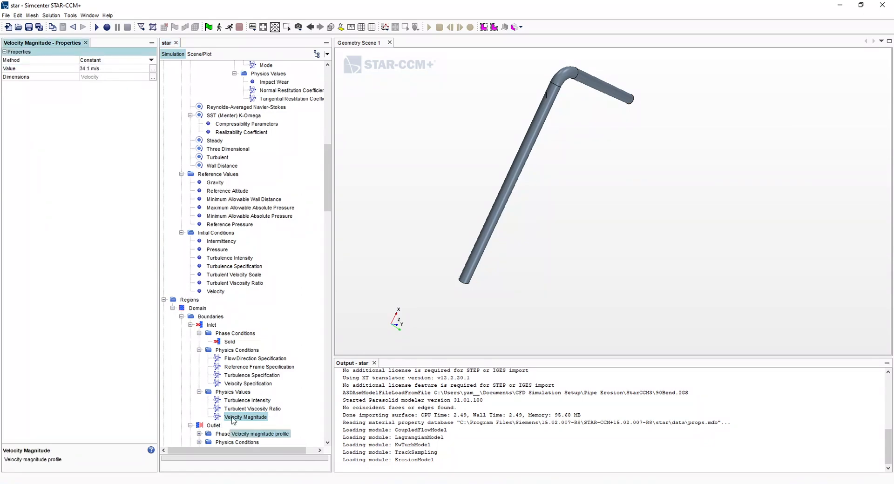
- Check the Inlet's flow direction specification and phase conditions
left_click(231, 359)
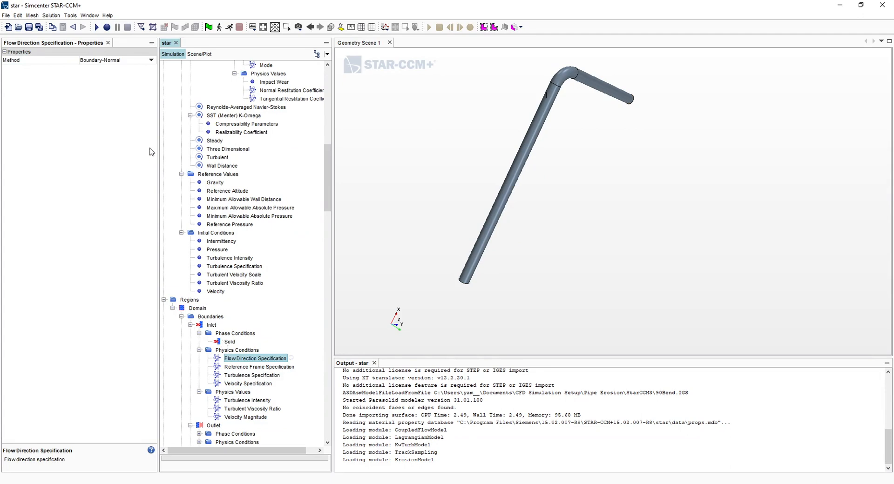
left_click(235, 333)
scroll(246, 352, "down", 2)
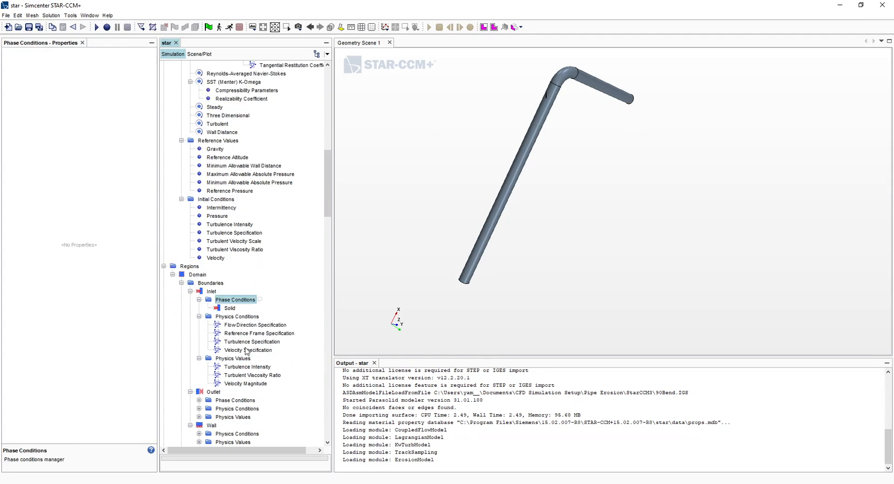
- Set the initial velocity of the physics continuum to [30.0, 0.0, 0.0] m/s, along the straight pipe's X direction
left_click(215, 259)
scroll(205, 256, "up", 2)
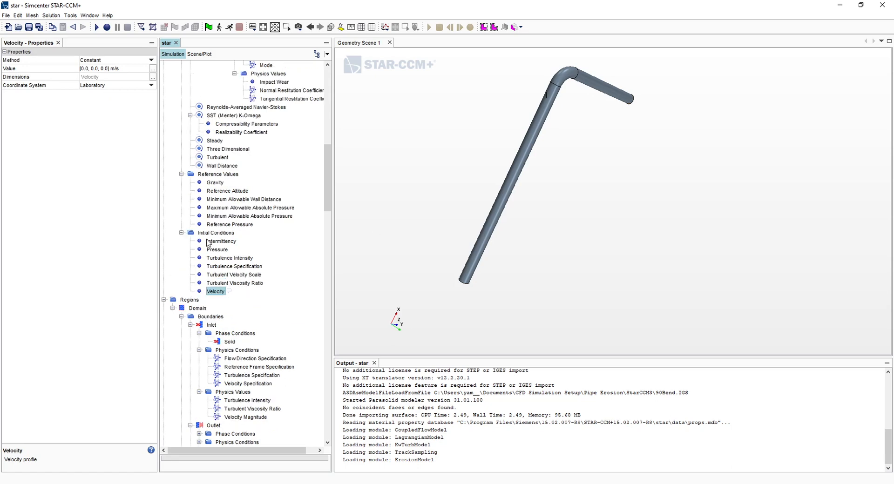
scroll(477, 194, "up", 5)
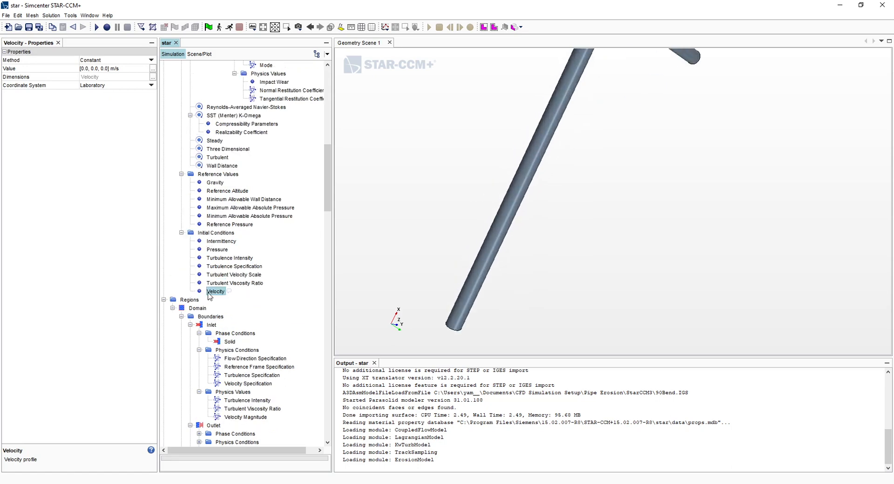
scroll(547, 145, "down", 5)
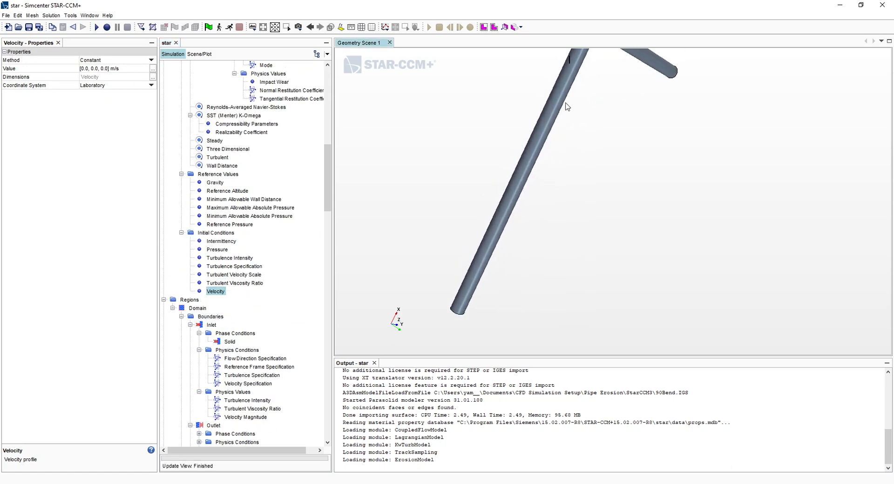
scroll(549, 143, "down", 1)
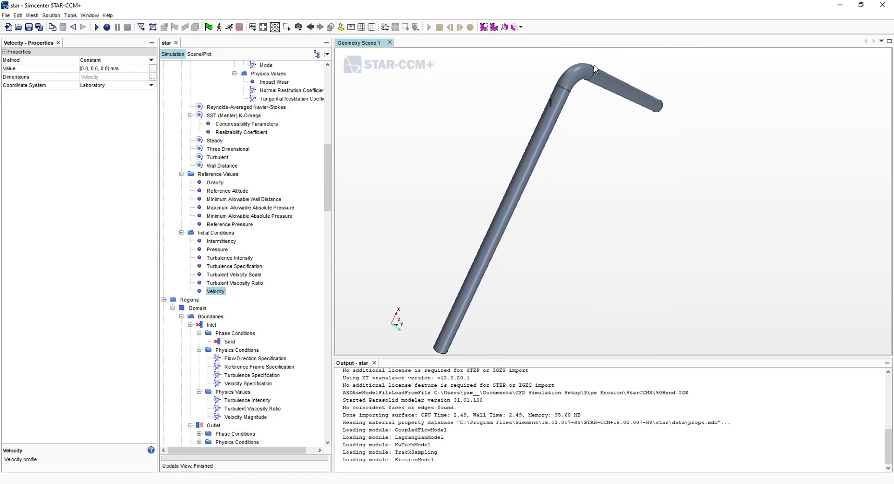
left_click(92, 68)
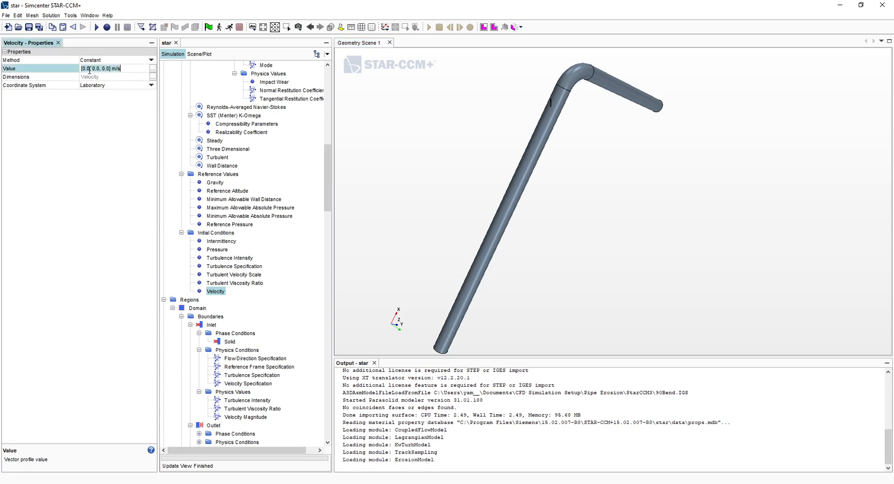
key("Left")
key("BackSpace")
key("Return")
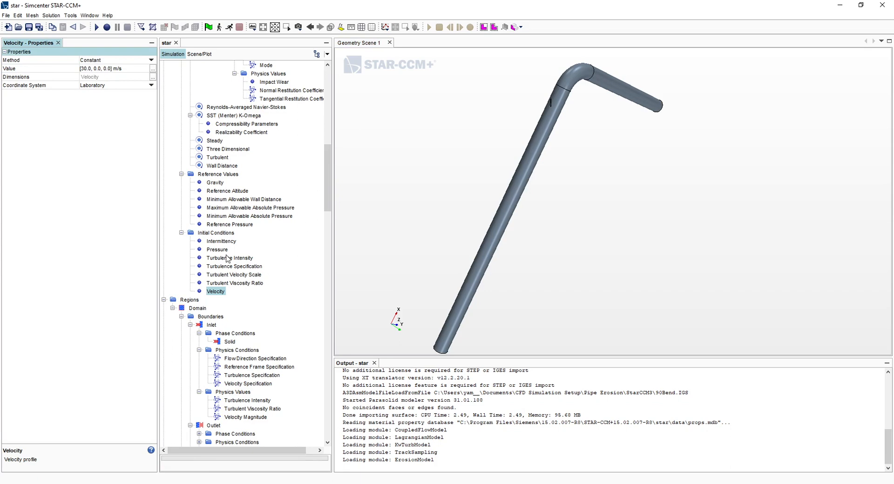
- Create a new particle injector in the simulation
scroll(235, 253, "down", 6)
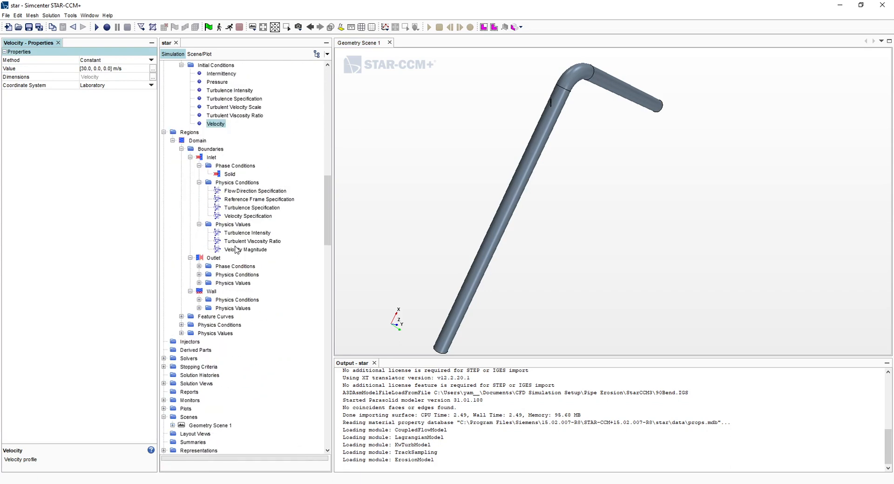
scroll(236, 250, "down", 4)
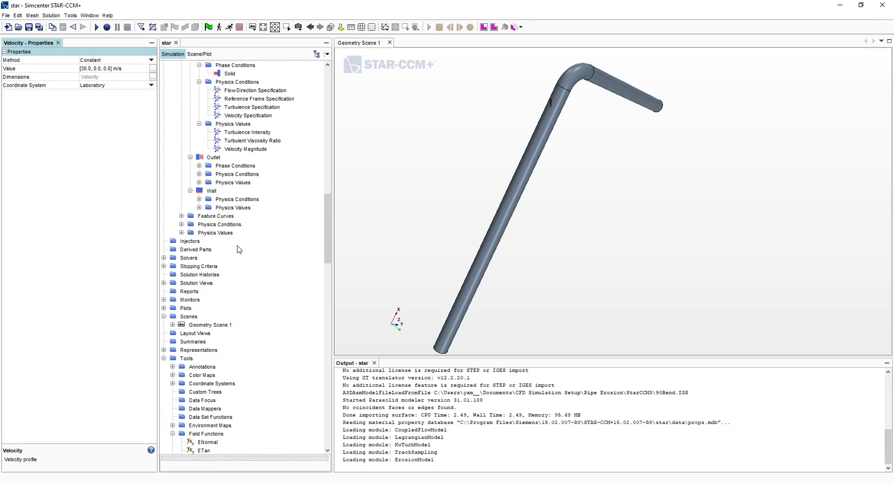
left_click(191, 242)
left_click_drag(466, 304, 478, 278)
scroll(462, 266, "down", 4)
right_click_drag(466, 278, 473, 197)
scroll(473, 198, "up", 5)
left_click_drag(450, 258, 433, 276)
left_click_drag(503, 191, 499, 214)
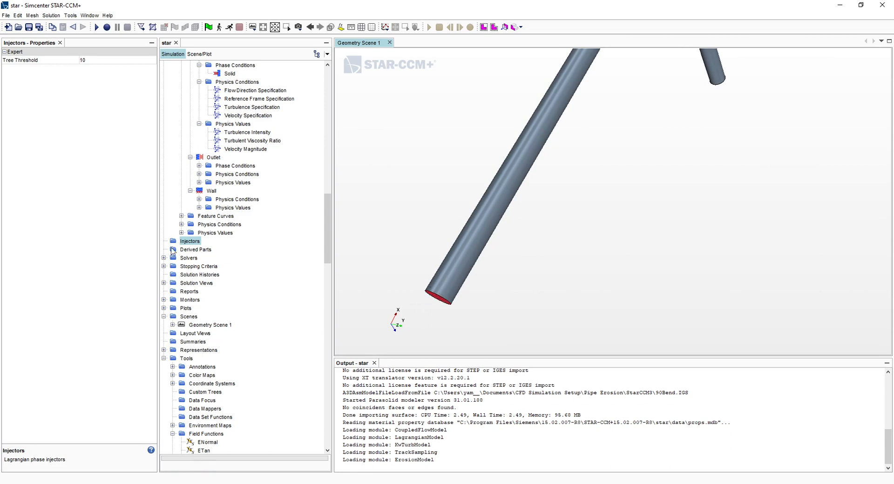
right_click(190, 245)
left_click(205, 249)
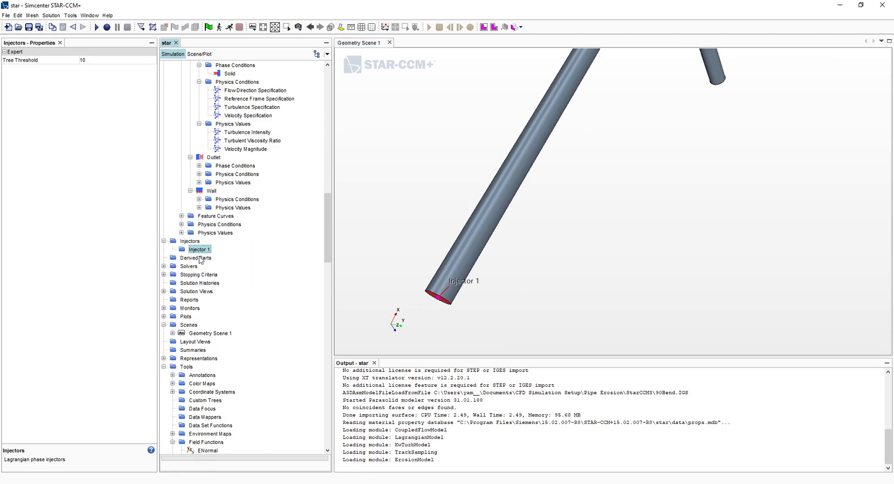
- Rename the new injector as Solid
right_click(200, 251)
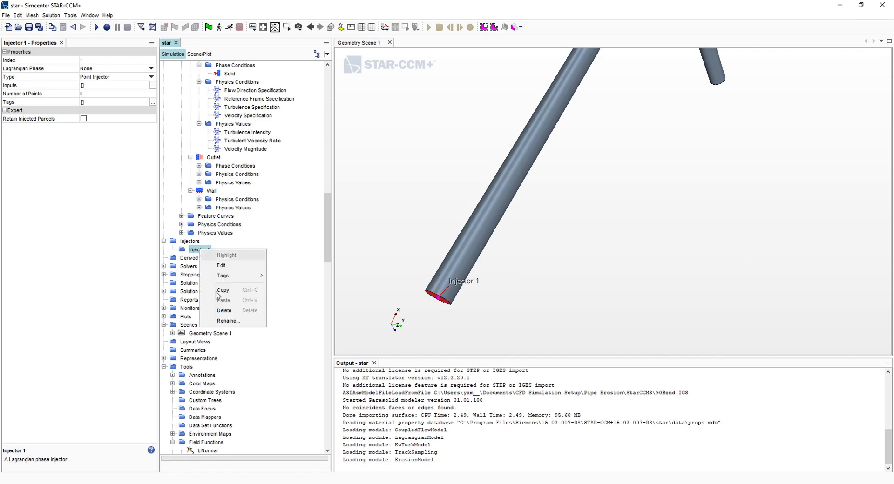
left_click(240, 321)
type("Solid")
key("Return")
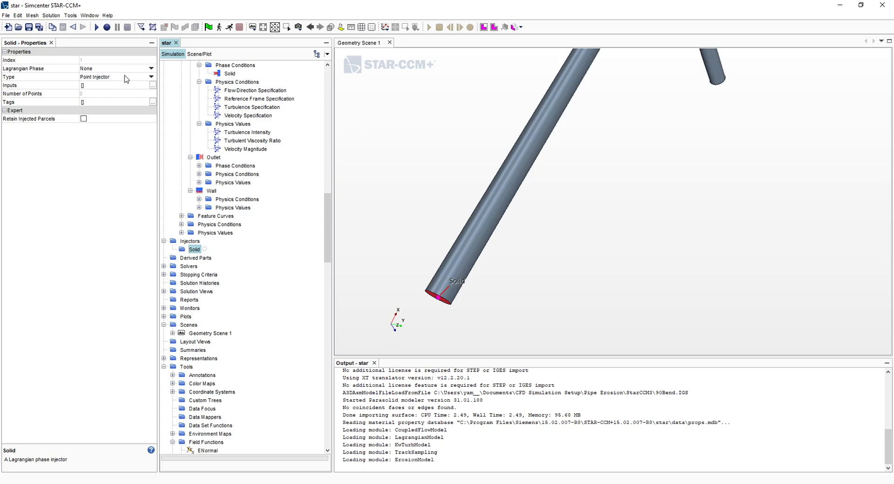
- Assign the Solid Lagrangian phase to the injector, make it a Part Injector, and use the Inlet boundary as its input
left_click(151, 69)
left_click(97, 85)
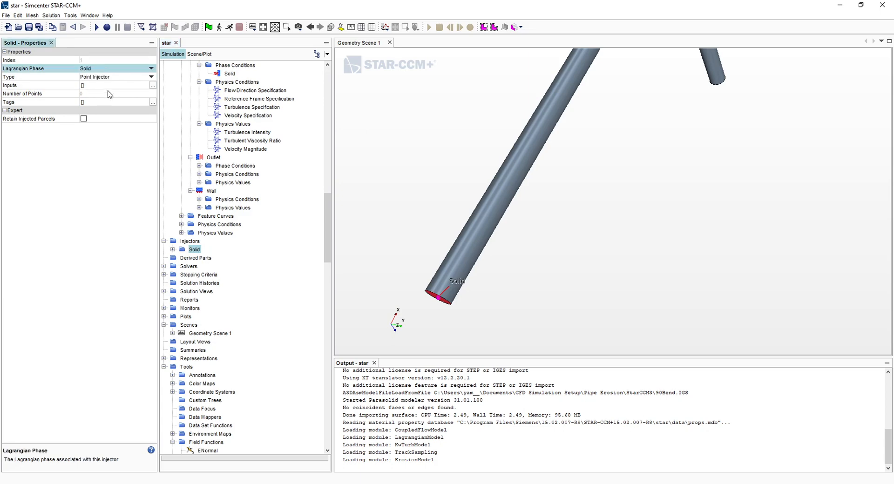
left_click(151, 77)
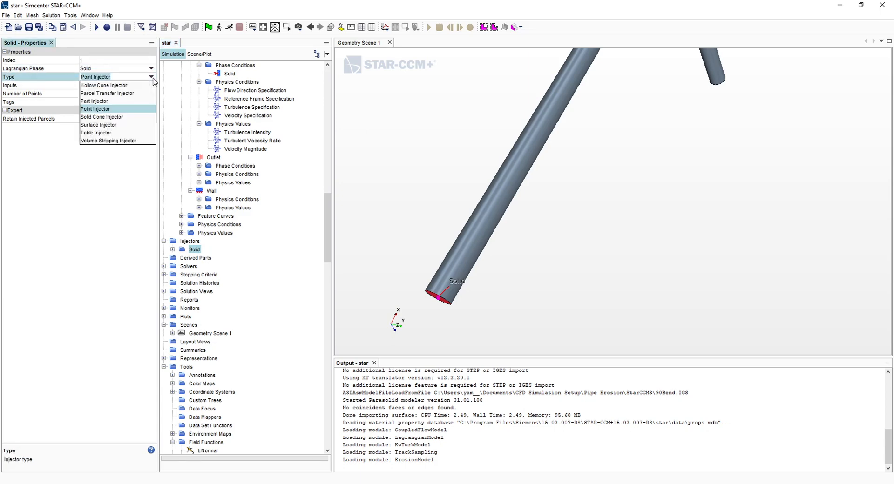
left_click(127, 101)
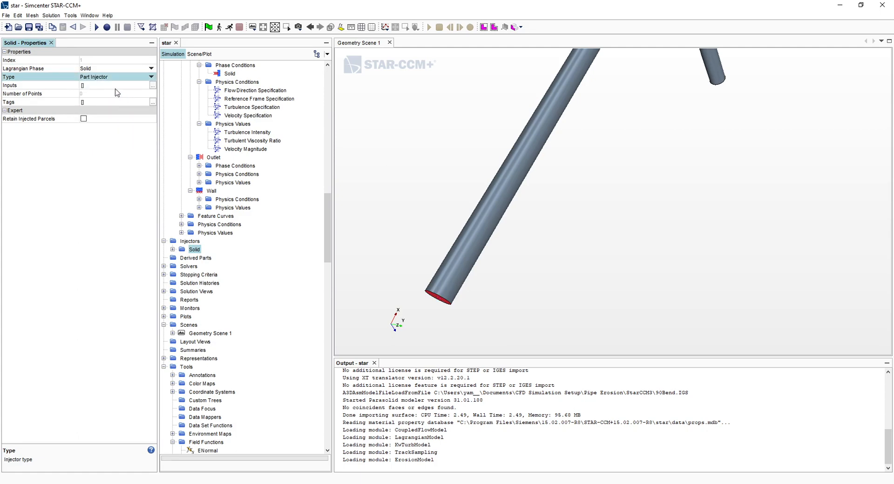
left_click(123, 85)
left_click(104, 103)
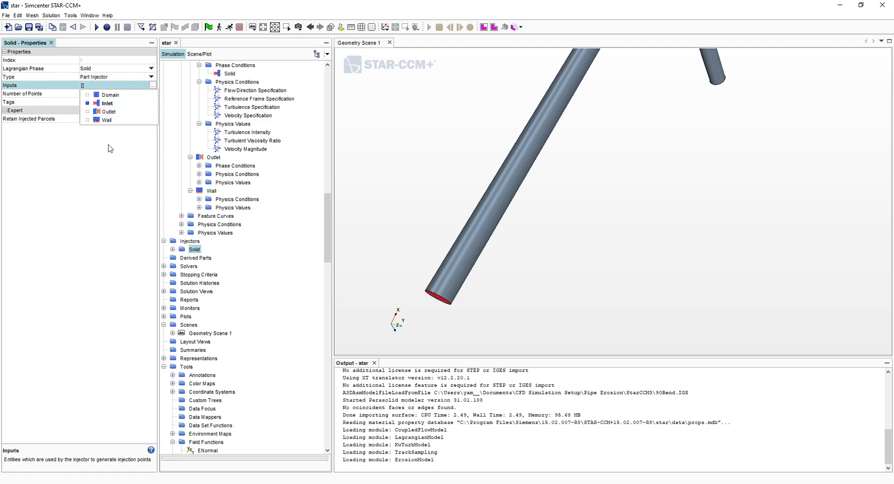
- Expand the Solid injector's conditions and values, and check its flow rate distribution, flow rate, particle size and velocity specifications
left_click(172, 250)
left_click(205, 258)
left_click(181, 258)
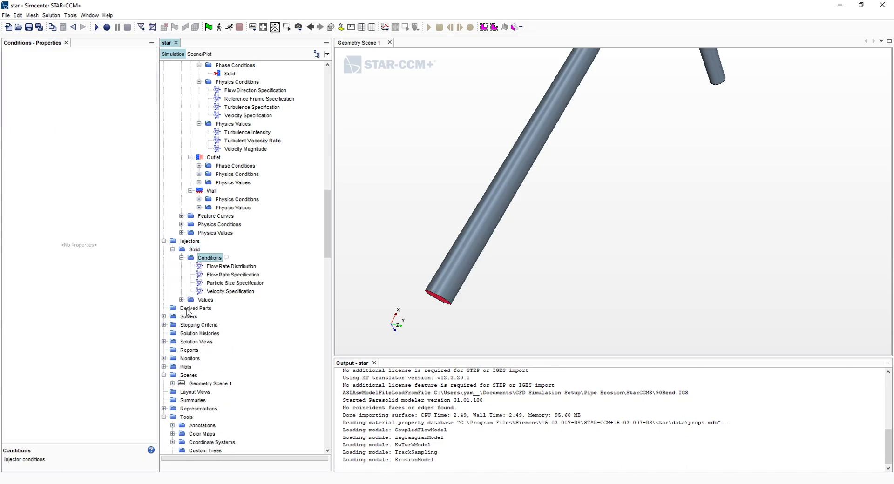
left_click(181, 300)
left_click(230, 267)
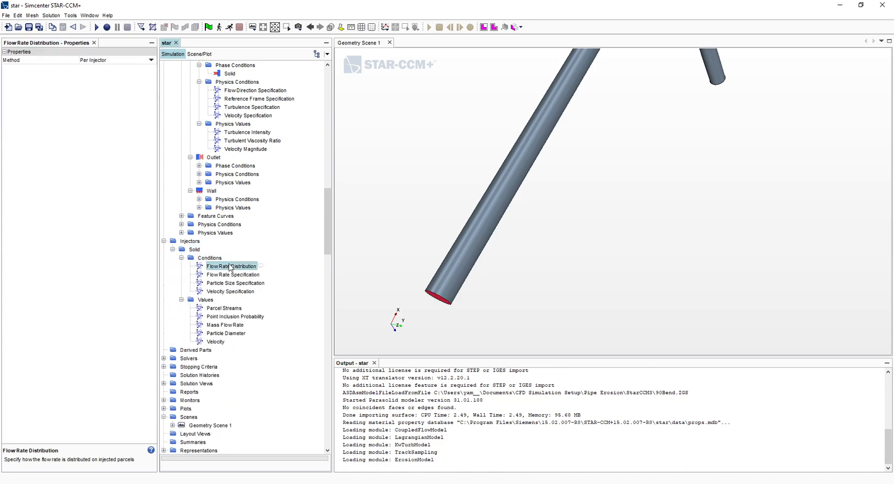
left_click(233, 276)
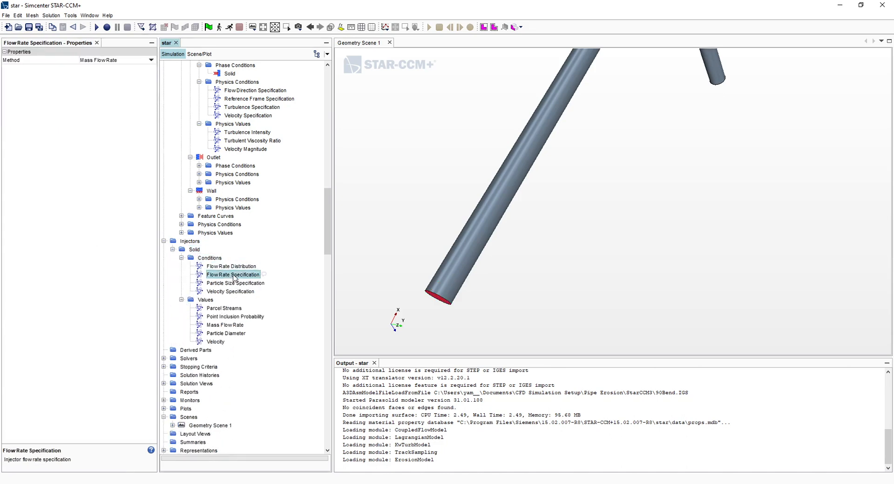
left_click(233, 284)
left_click(231, 292)
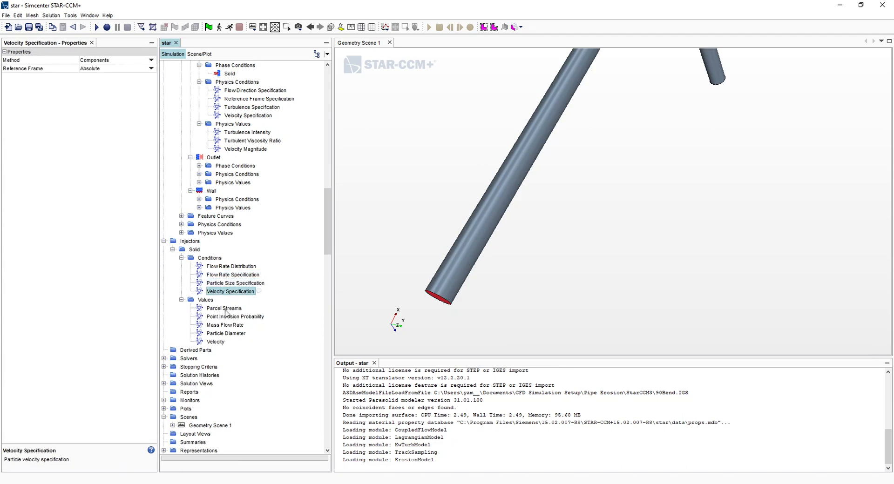
- Set the Solid injector's parcel streams to 3.0 and check its point inclusion probability
left_click(224, 309)
left_click(104, 61)
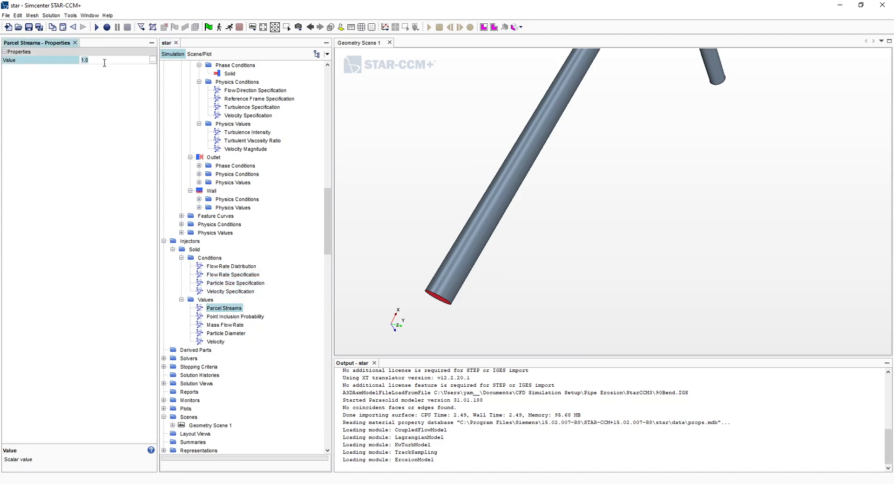
key("Return")
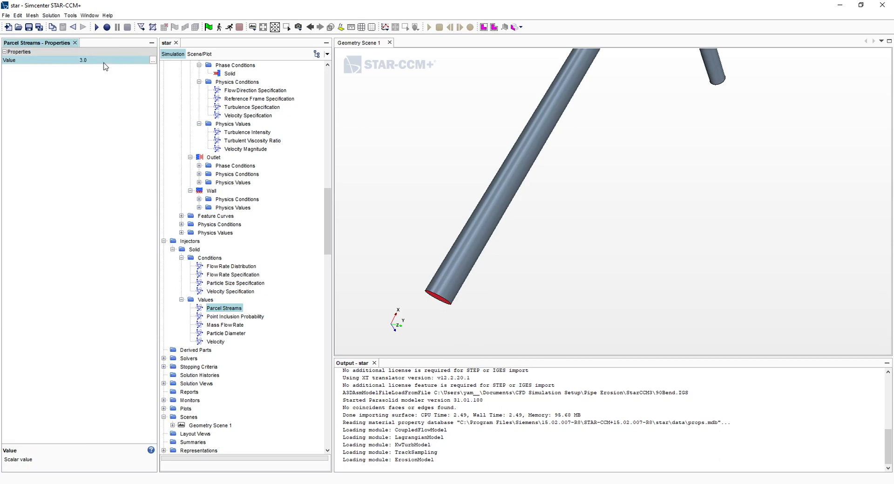
left_click(220, 317)
left_click(222, 309)
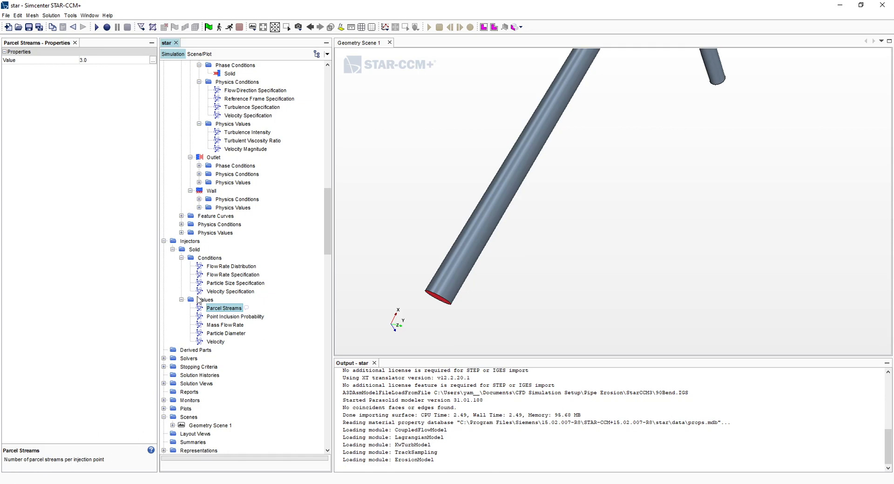
- Set the Solid injector's mass flow rate to 0.02117 kg/s, consulting the parameter table in PowerPoint
left_click_drag(487, 274, 492, 253)
scroll(278, 293, "down", 1)
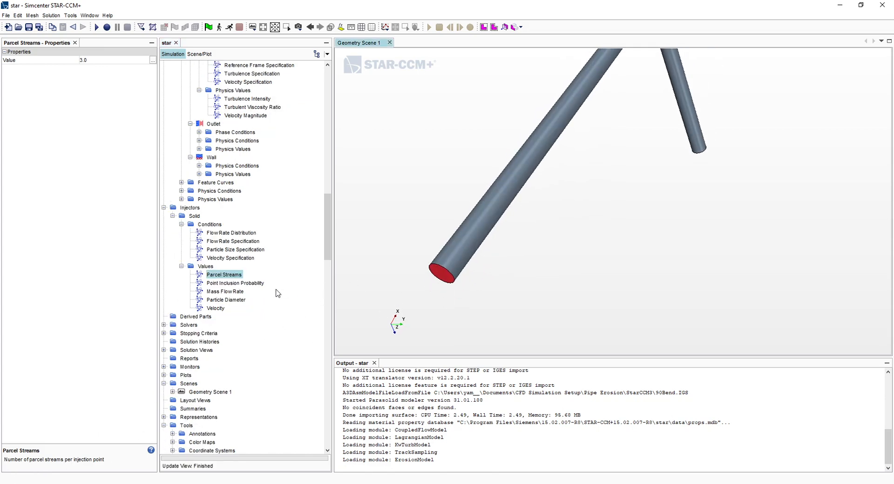
left_click(234, 284)
left_click(232, 292)
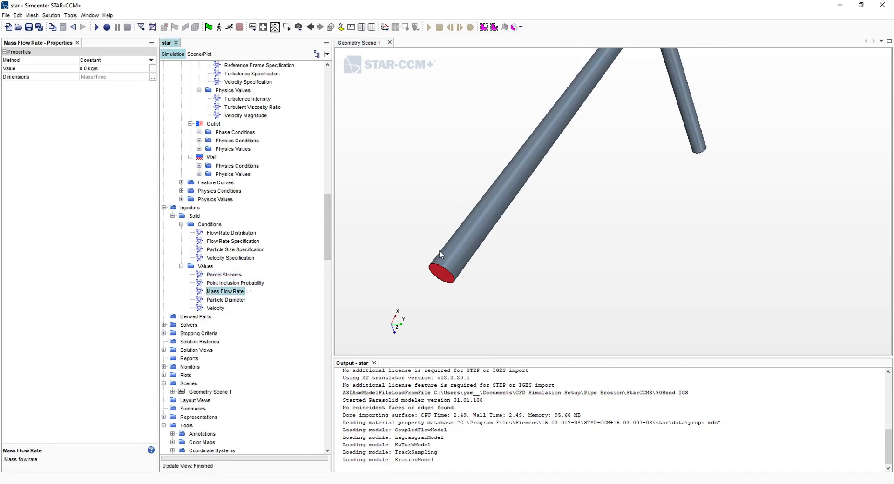
key("alt+Tab")
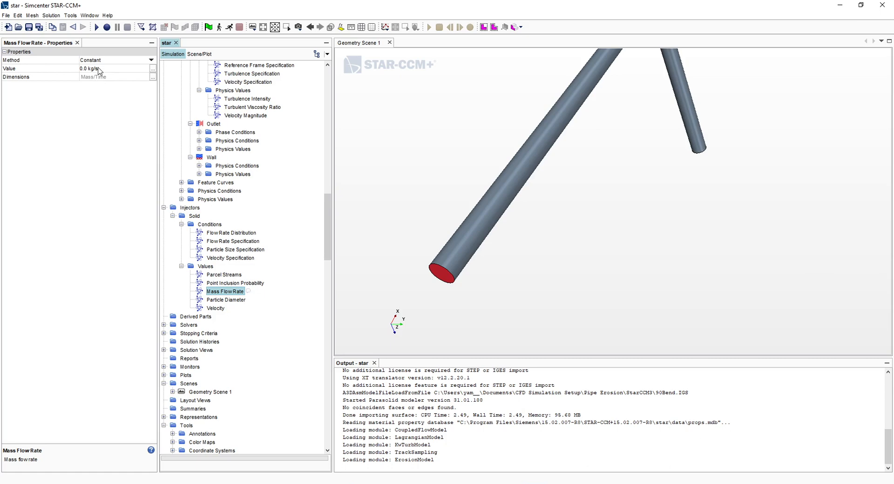
left_click(98, 69)
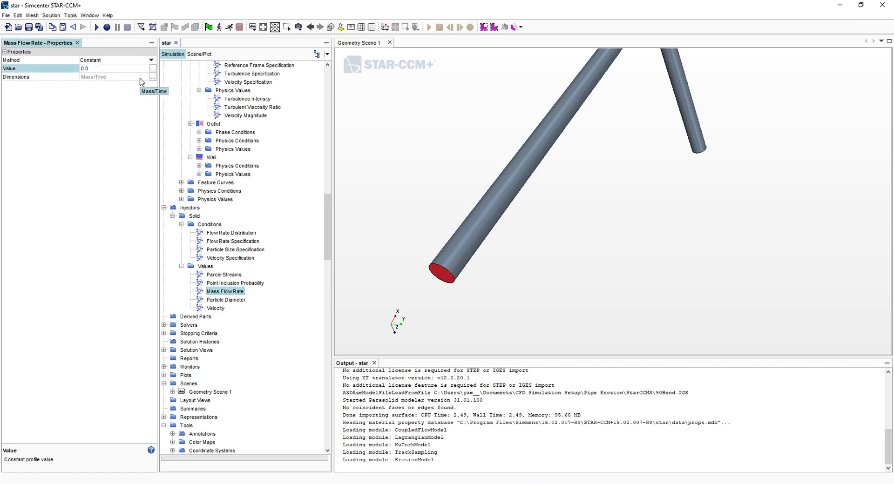
type("2117")
key("Return")
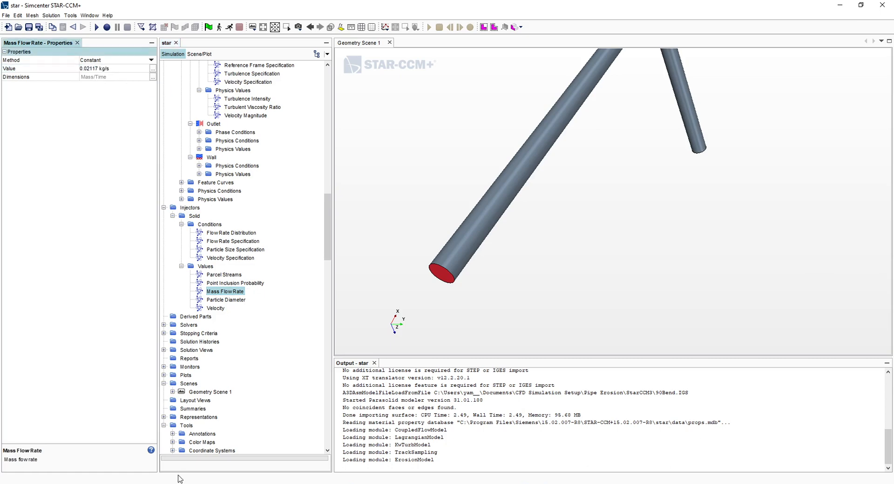
key("alt+Tab")
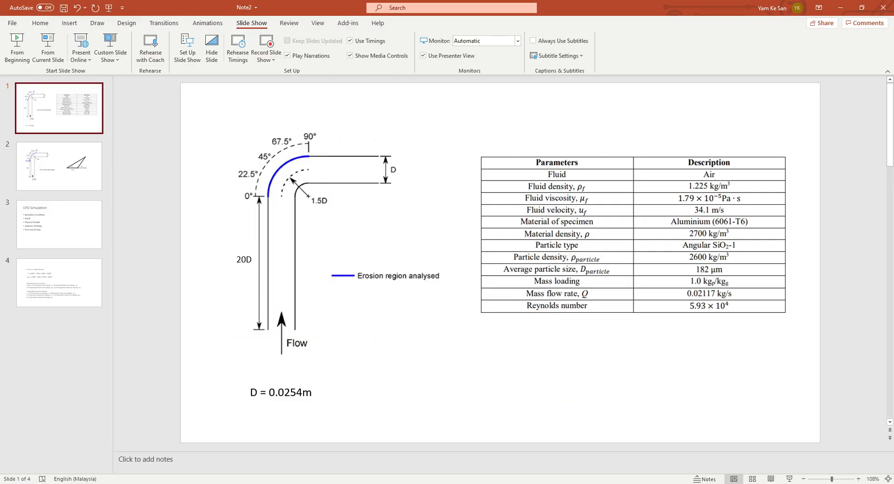
key("alt+Tab")
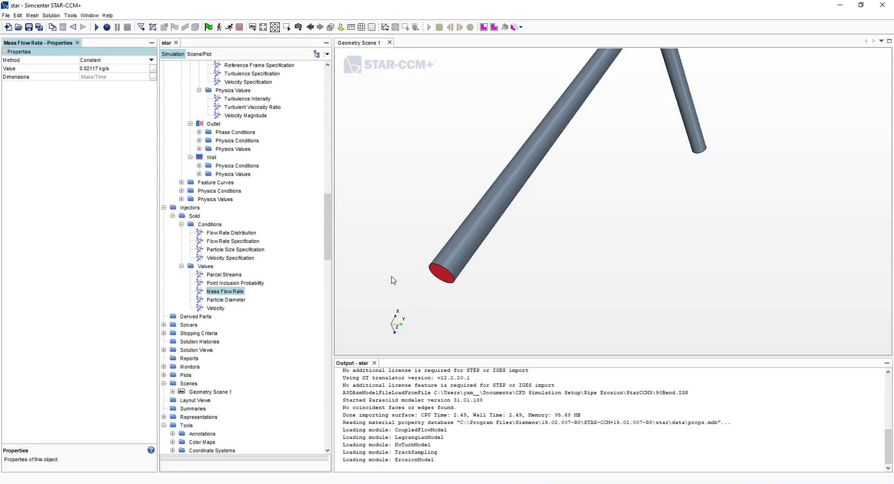
- Look up the average particle size in the PowerPoint parameter table and set the injector's particle diameter to 182 um
left_click(228, 300)
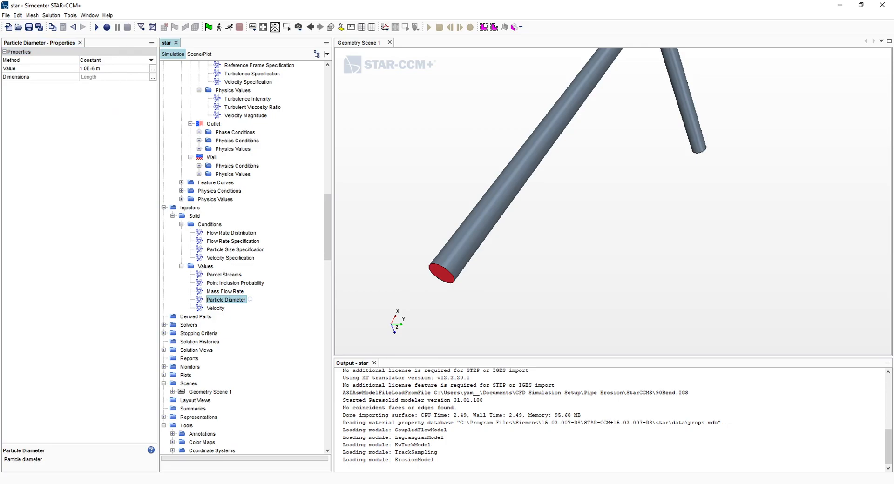
key("alt+Tab")
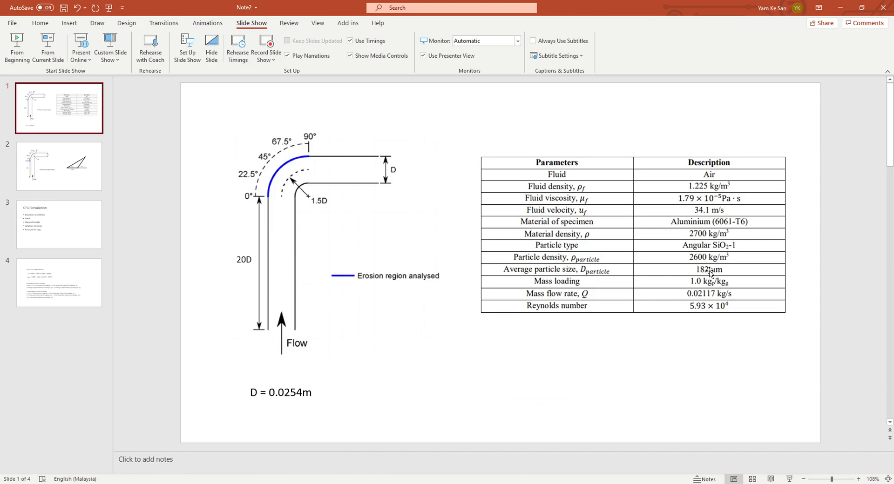
left_click(330, 483)
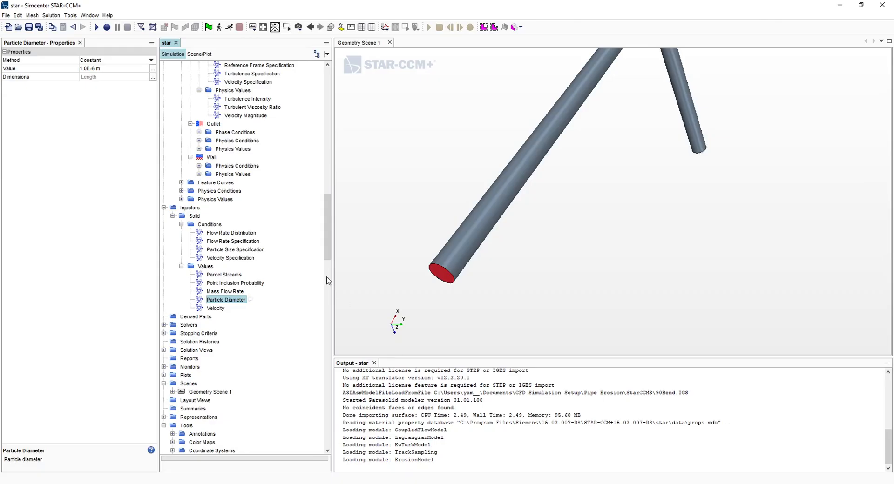
left_click(135, 69)
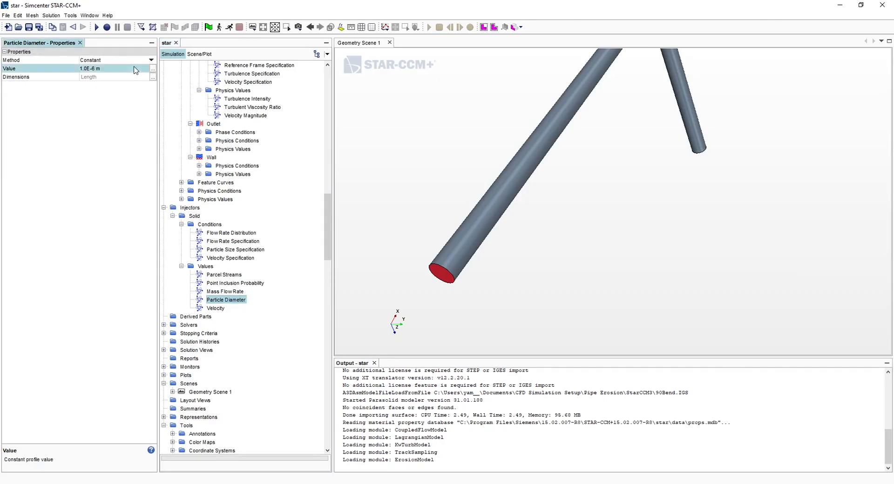
left_click(153, 68)
left_click(485, 185)
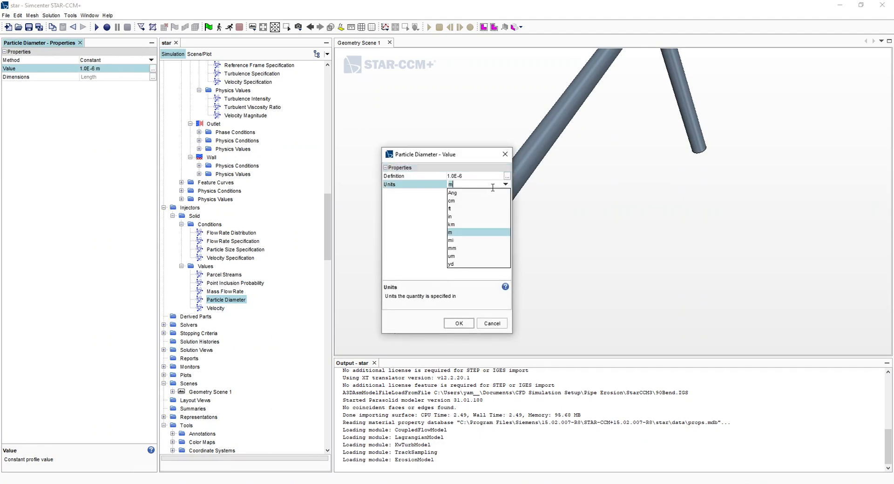
left_click(465, 256)
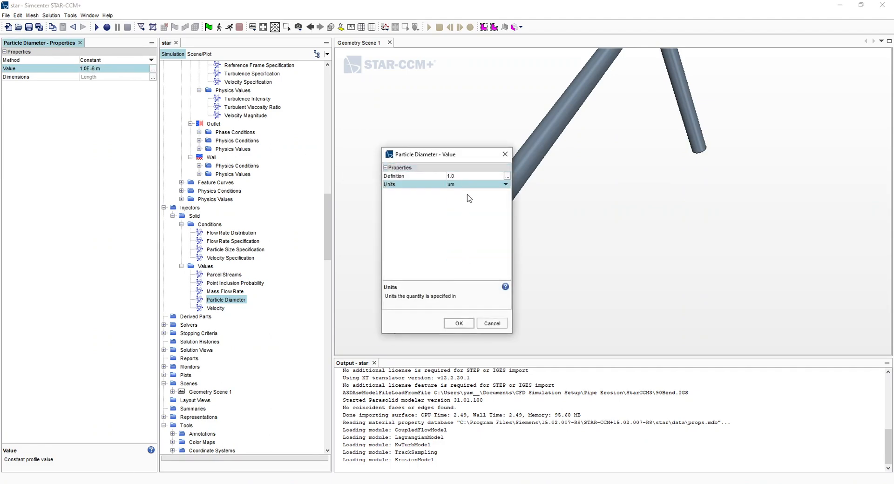
left_click(468, 176)
type("182")
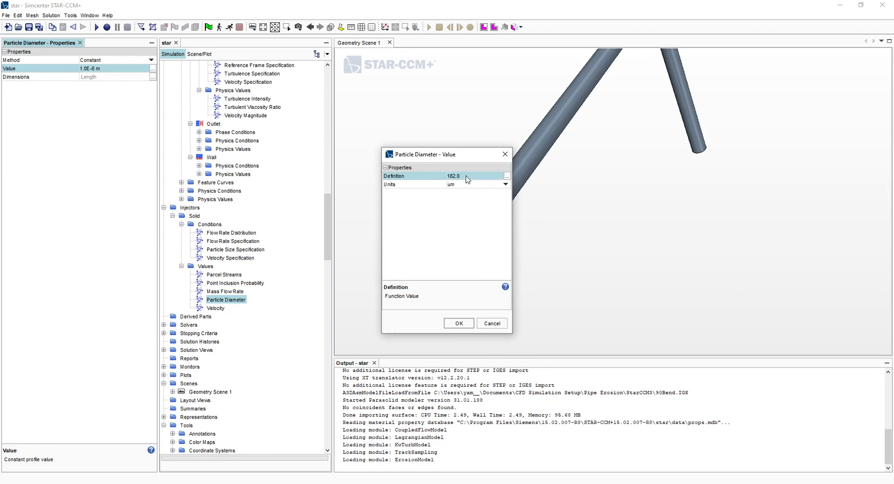
left_click(459, 323)
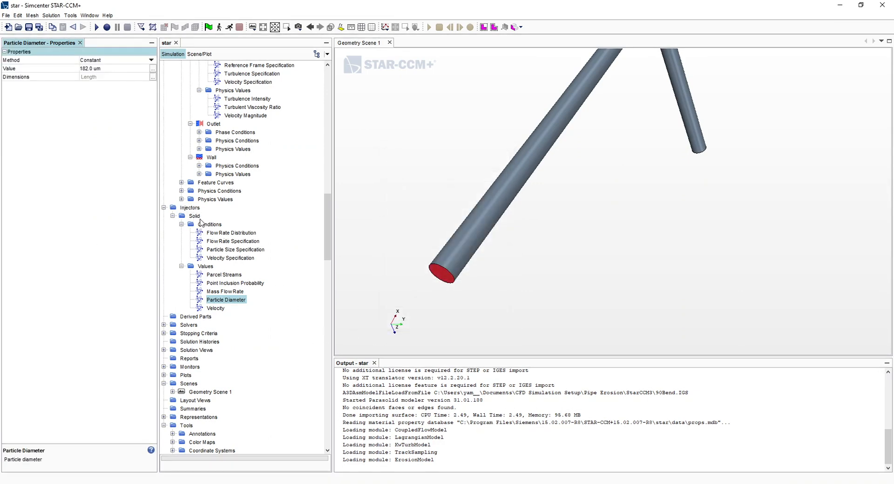
- Create an automated mesh operation on the 90Bend part with the Surface Remesher, Automatic Surface Repair, Polyhedral Mesher, Thin Mesher and Prism Layer Mesher
scroll(202, 224, "up", 1)
scroll(203, 224, "up", 1)
left_click_drag(570, 136, 545, 247)
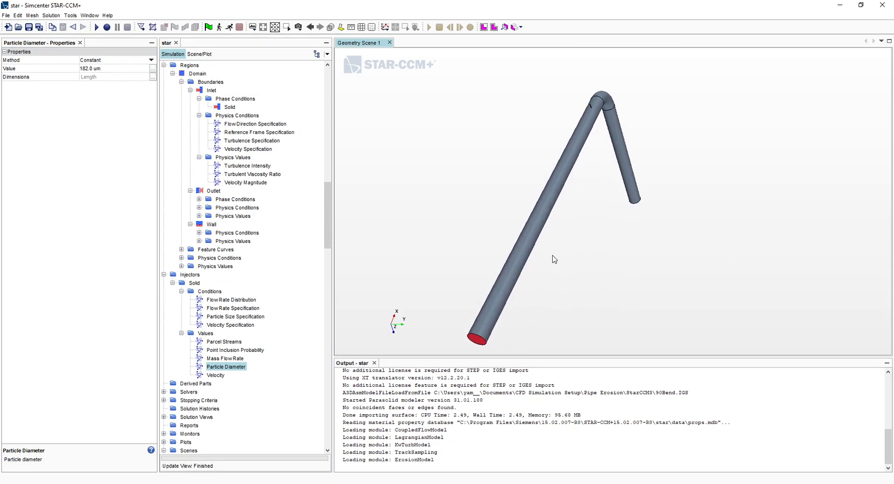
scroll(250, 274, "up", 10)
scroll(250, 274, "up", 15)
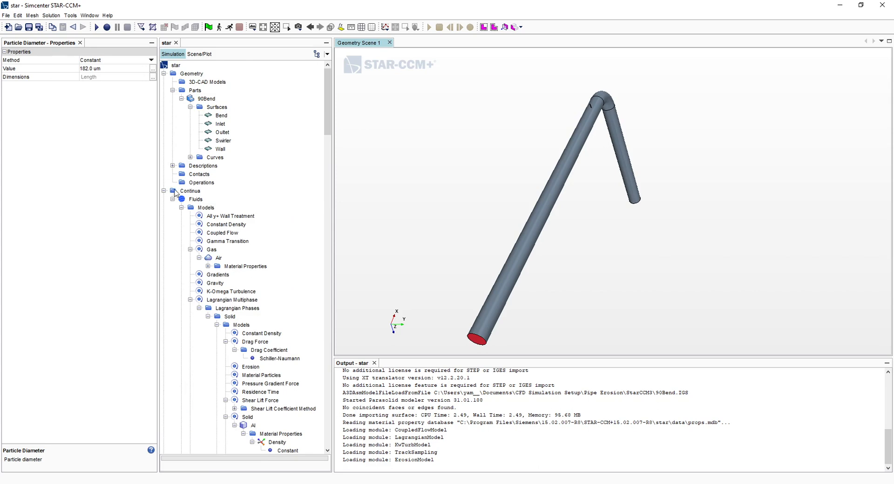
right_click(202, 185)
mouse_move(230, 188)
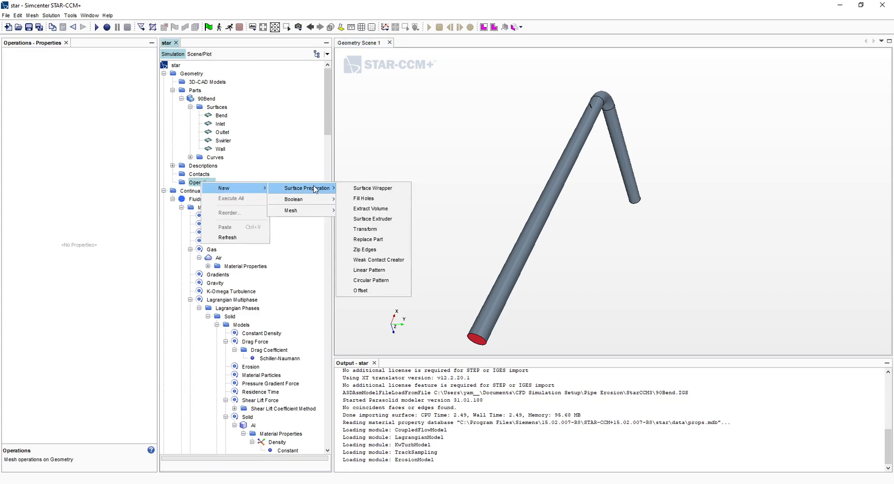
mouse_move(308, 212)
left_click(375, 214)
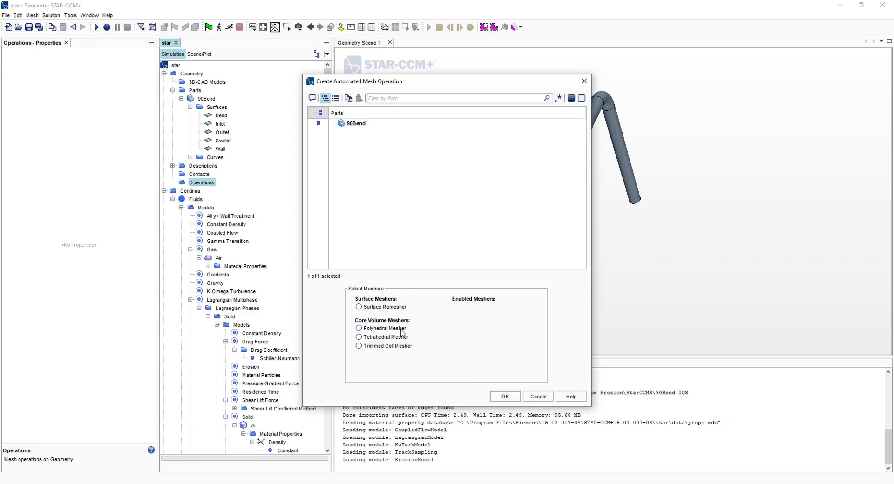
left_click(389, 308)
left_click(400, 307)
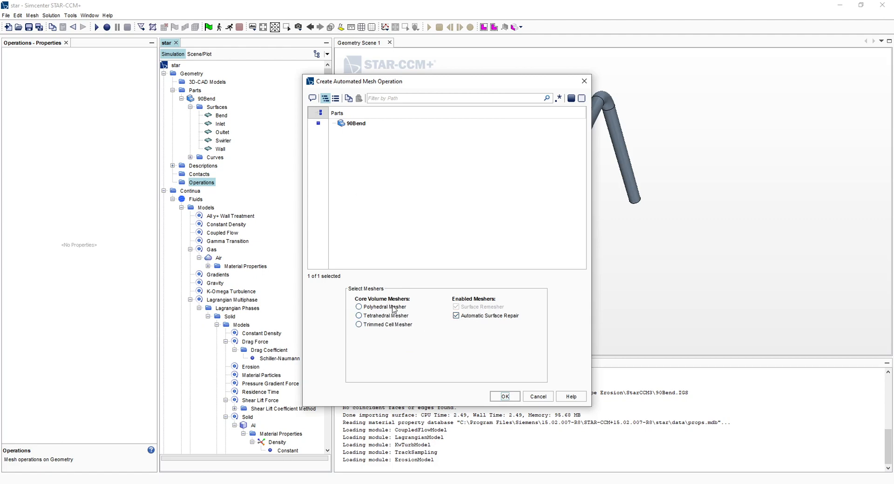
left_click(394, 308)
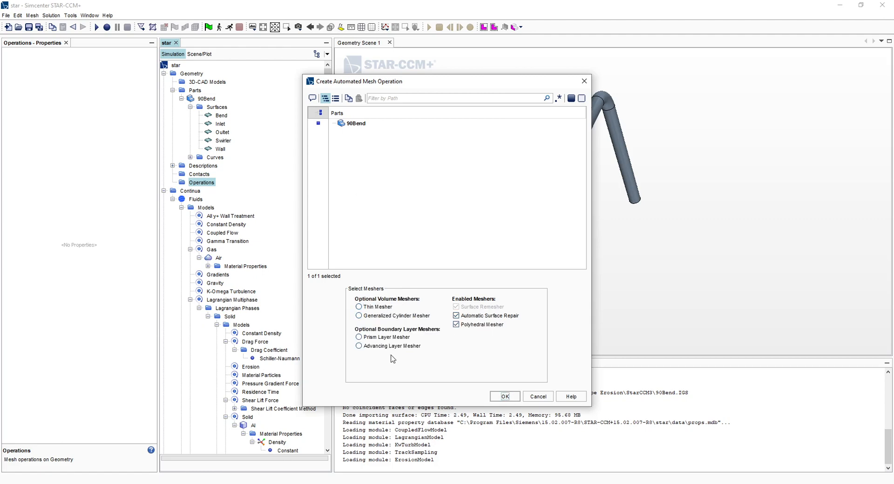
left_click(378, 308)
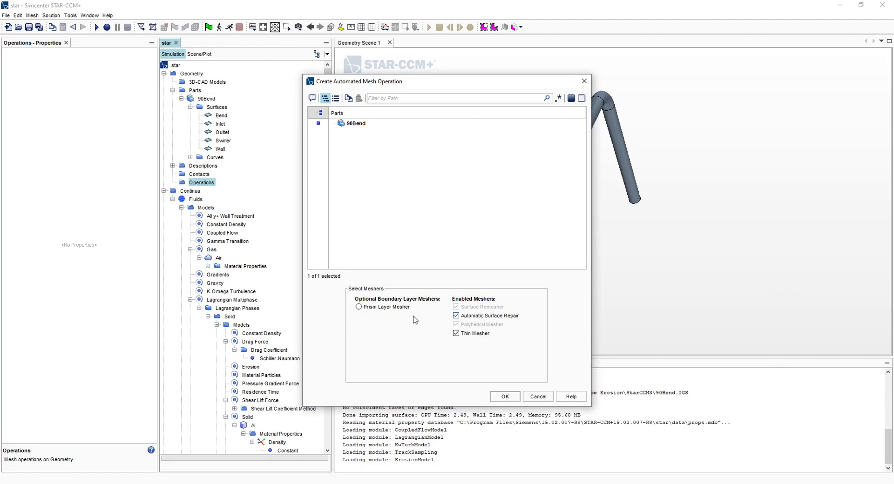
left_click(389, 308)
left_click(505, 396)
- Expand the Automated Mesh operation's meshers and default controls, and check the Surface Remesher's properties
left_click(196, 191)
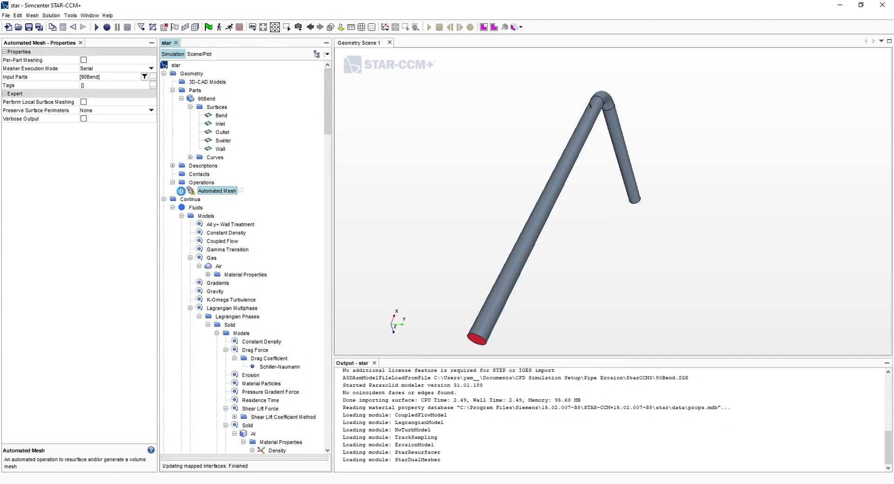
left_click(181, 191)
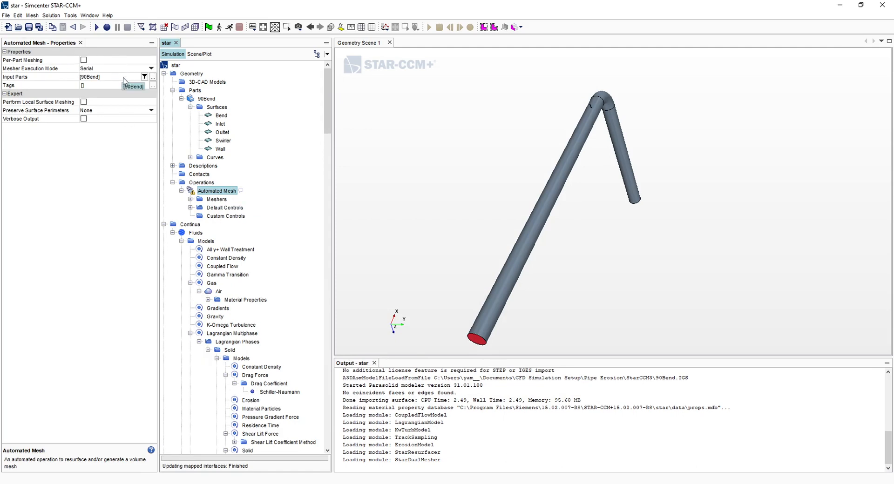
left_click(190, 199)
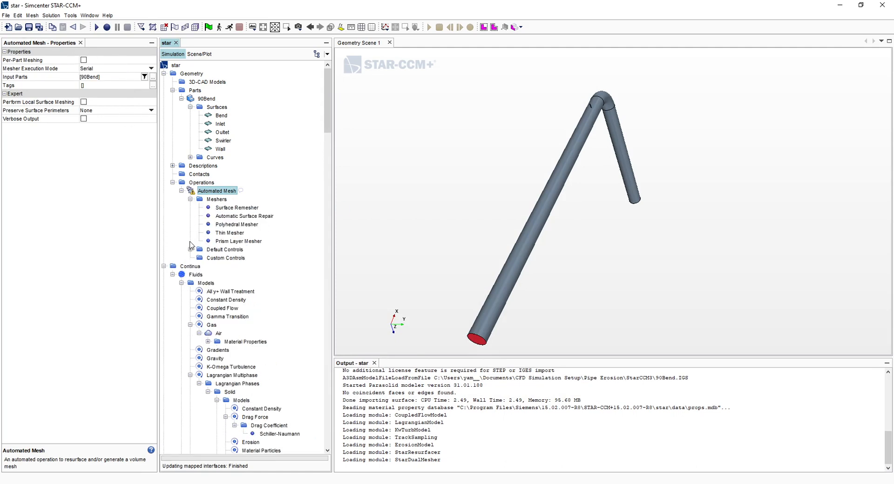
left_click(190, 250)
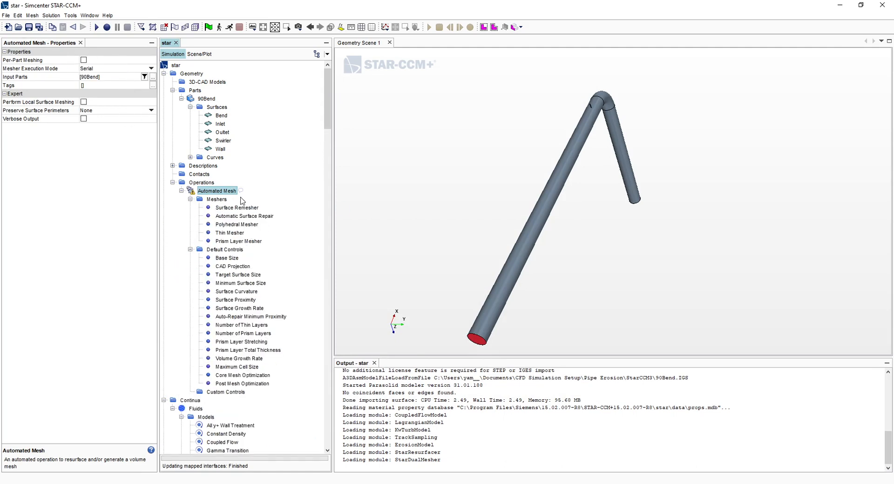
left_click(235, 208)
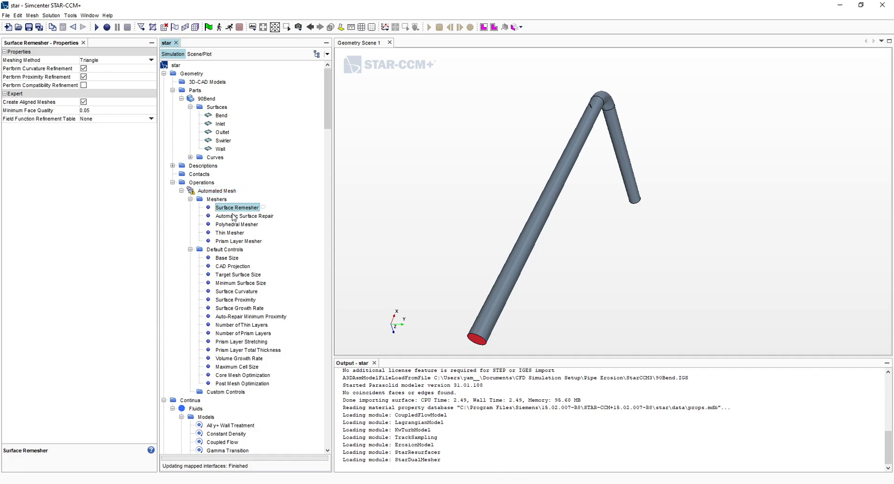
- Set the Automated Mesh's default base size to 0.003 m after checking the auto-repair minimum proximity and number of thin layers
left_click(225, 259)
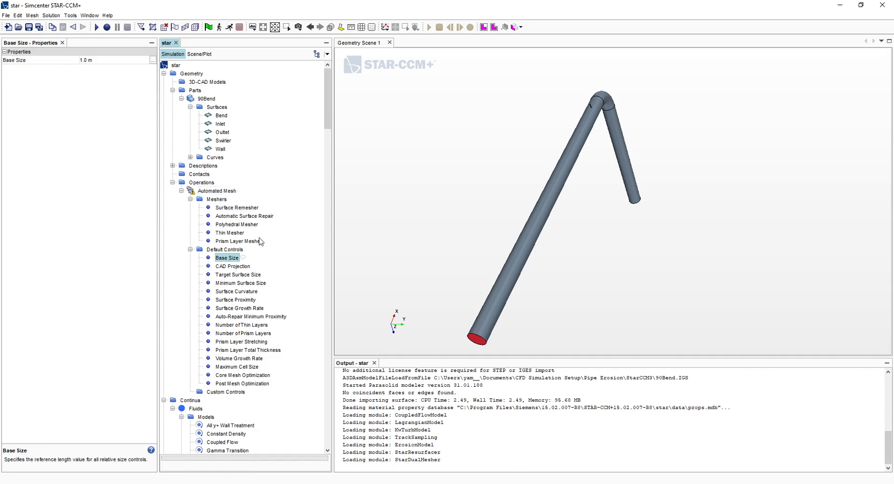
left_click(450, 193)
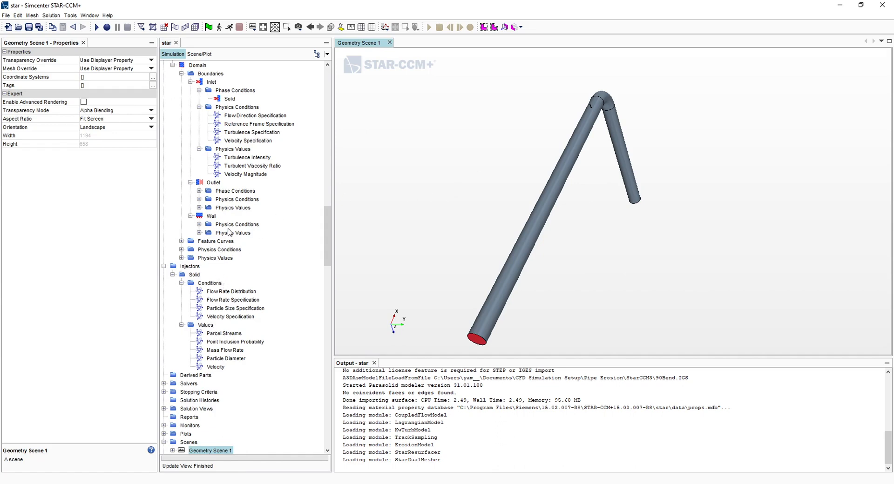
scroll(186, 261, "up", 15)
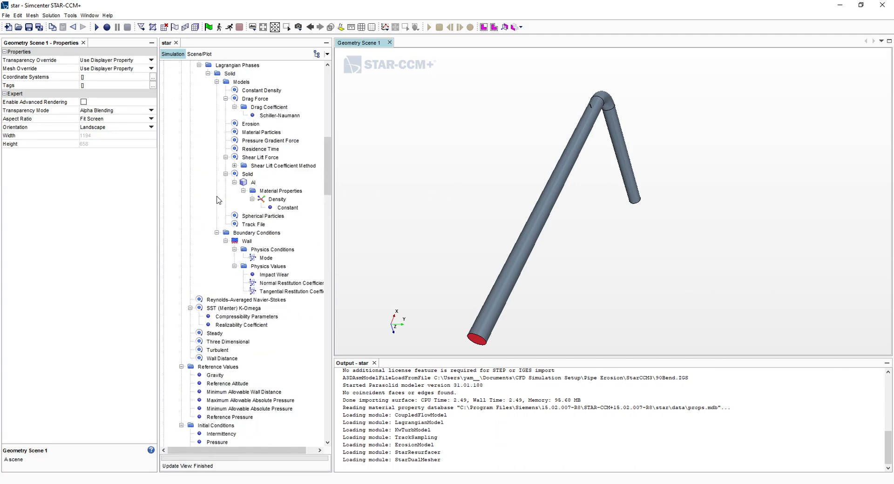
scroll(222, 201, "up", 4)
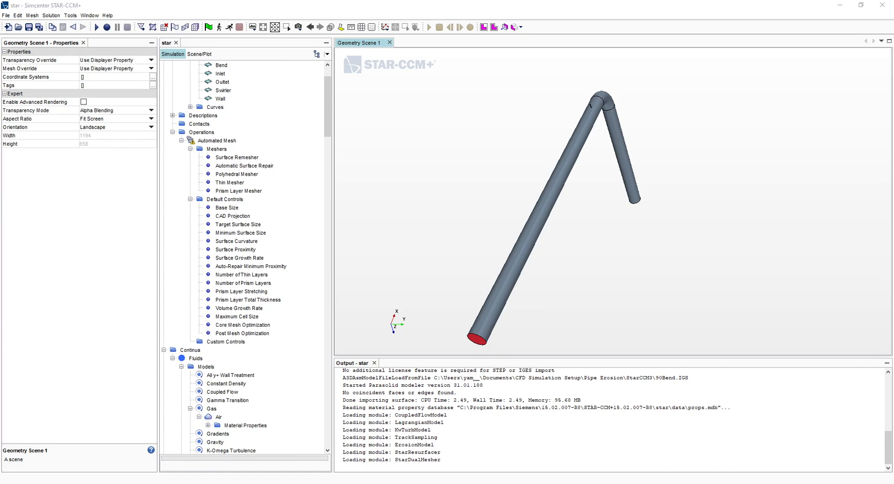
left_click(588, 239)
left_click(251, 266)
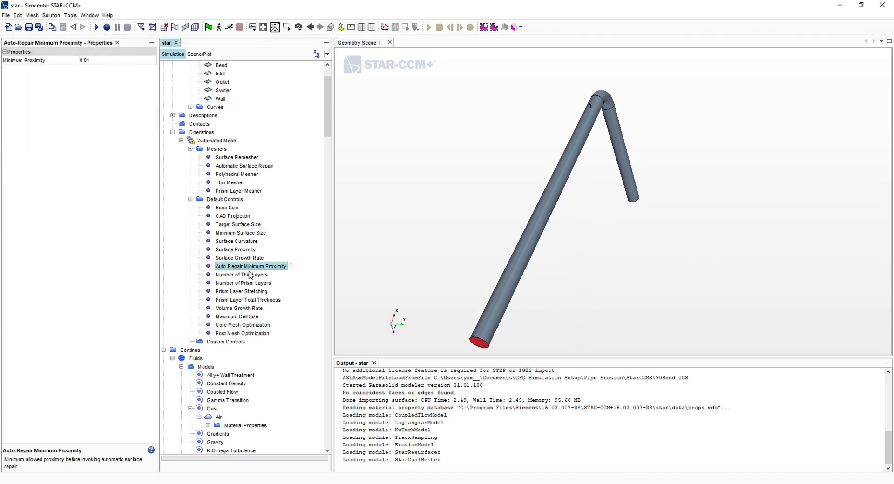
left_click(247, 276)
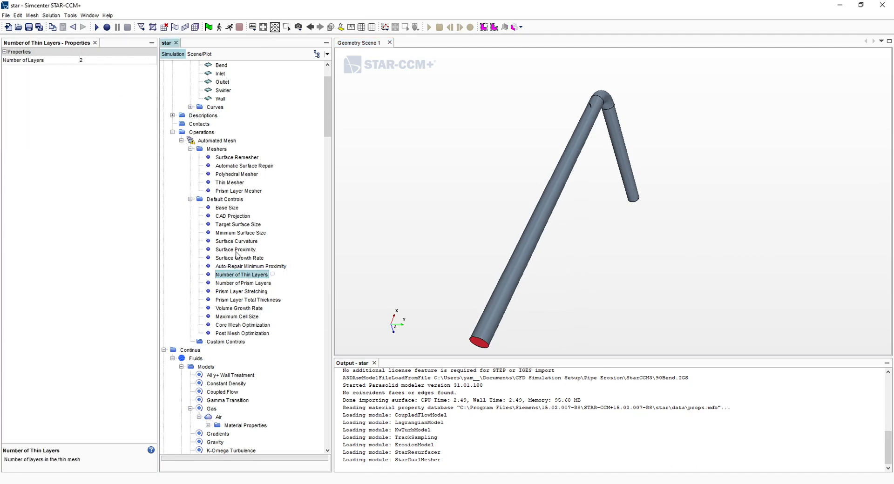
left_click(233, 208)
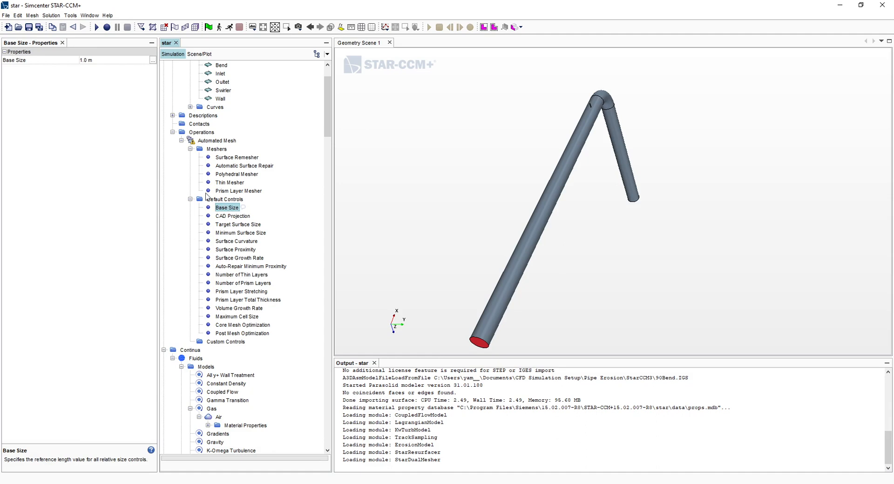
left_click(113, 60)
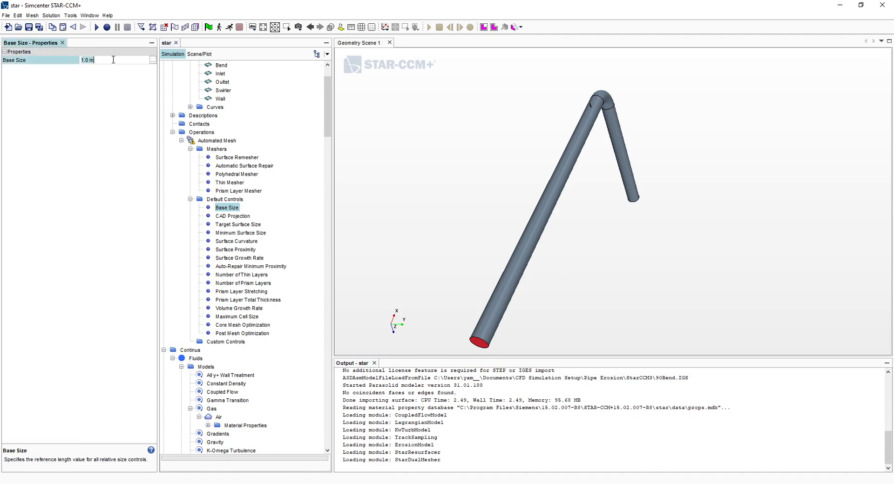
type("0.003")
key("Return")
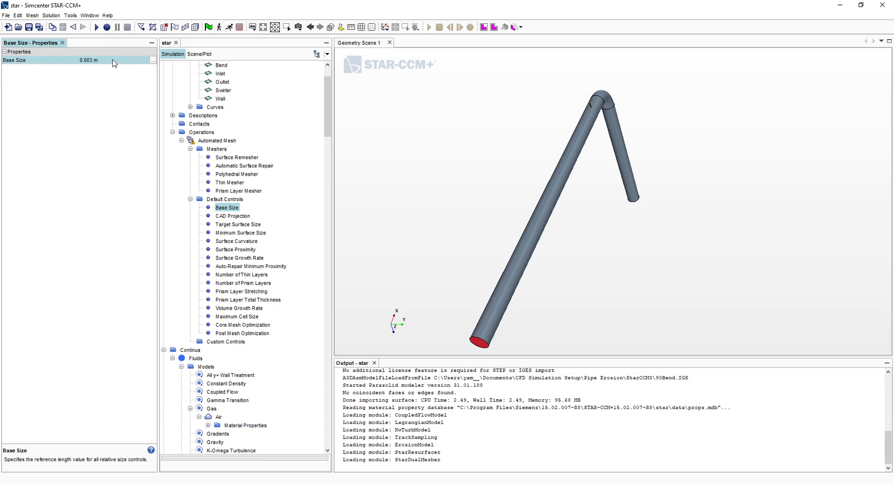
- Set the default number of prism layers to 3, after checking the auto-repair minimum proximity and number of thin layers again
left_click_drag(540, 243, 554, 224)
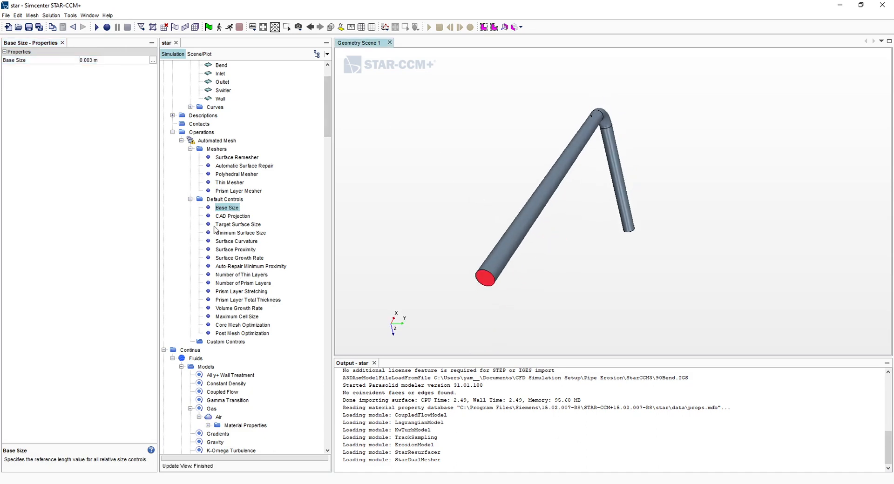
left_click(250, 267)
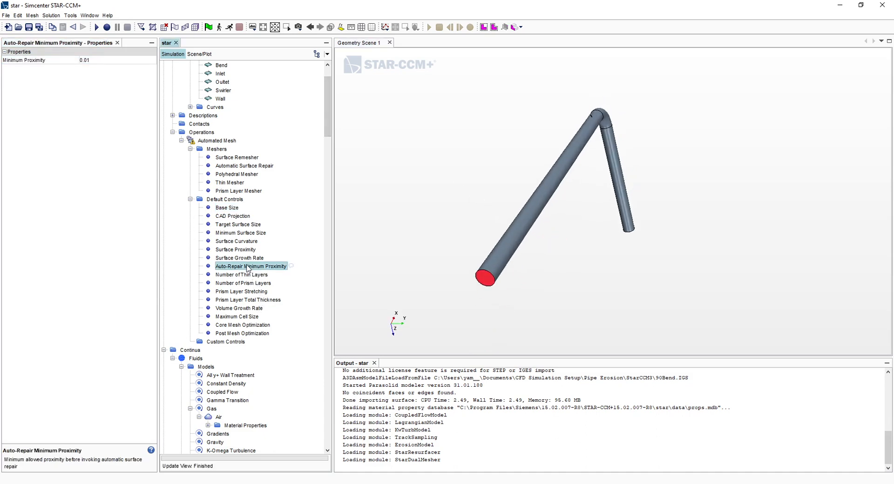
left_click(247, 276)
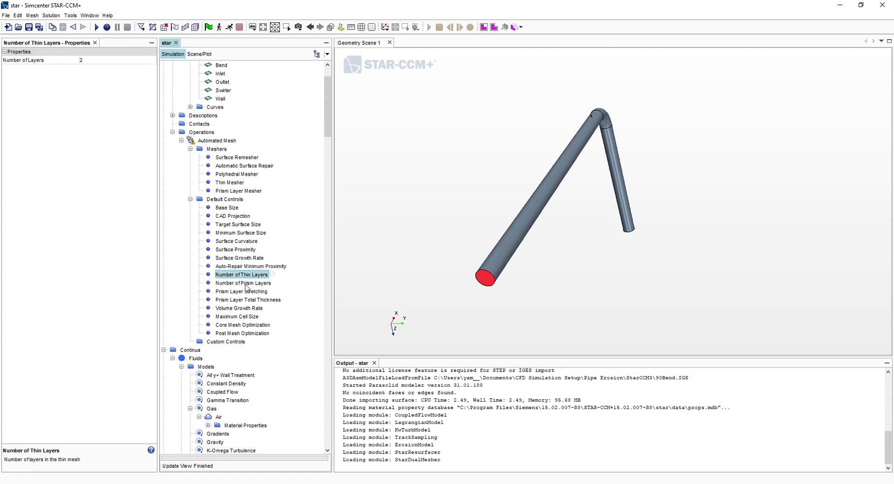
left_click(250, 284)
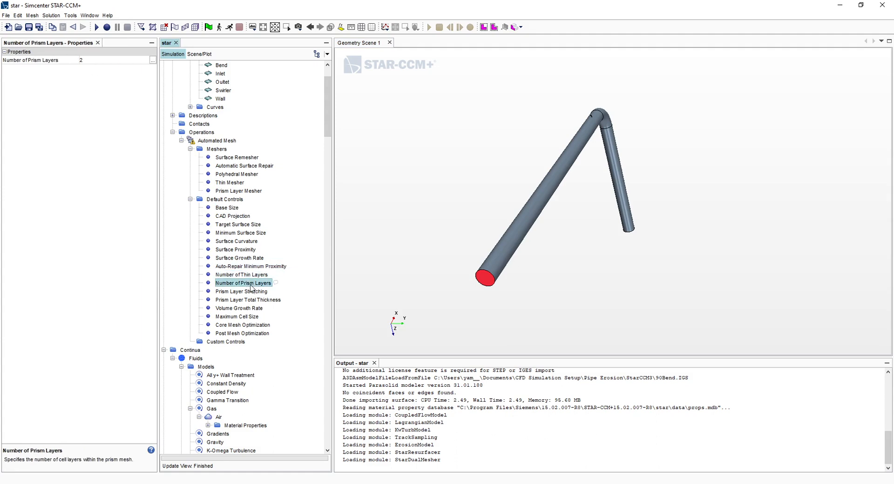
left_click(98, 61)
key("BackSpace")
type("3")
key("Return")
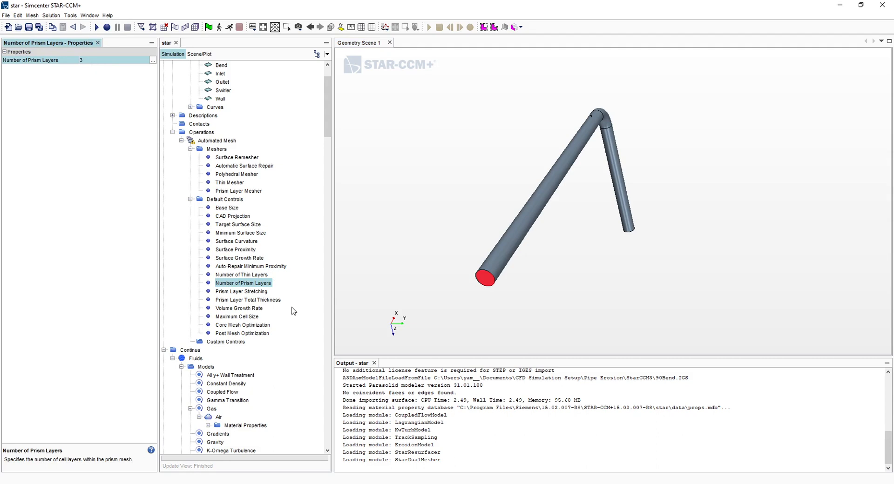
- Review the remaining default mesh controls, from prism layer stretching through post mesh optimization, and select the custom controls
left_click(247, 292)
left_click(246, 300)
left_click(246, 308)
left_click(245, 316)
left_click(244, 325)
left_click(244, 333)
left_click(233, 343)
- Add a surface control to the Automated Mesh's custom controls and expand it
left_click_drag(551, 197, 539, 212)
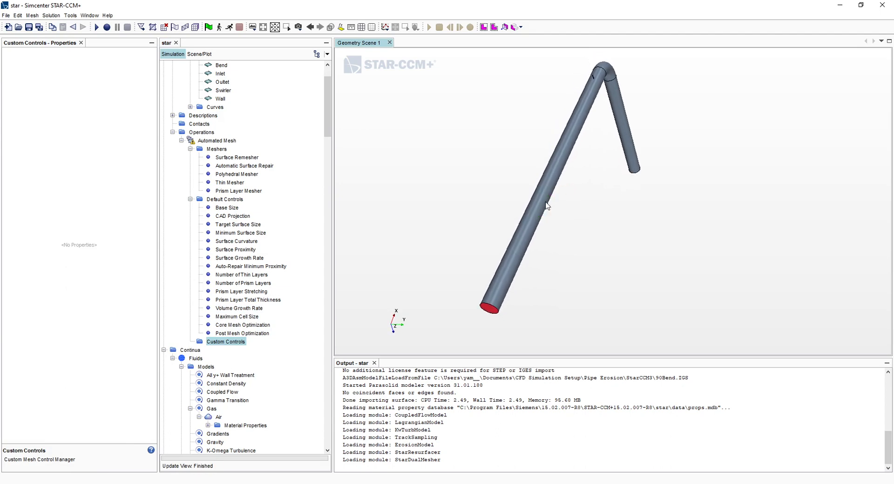
right_click(227, 345)
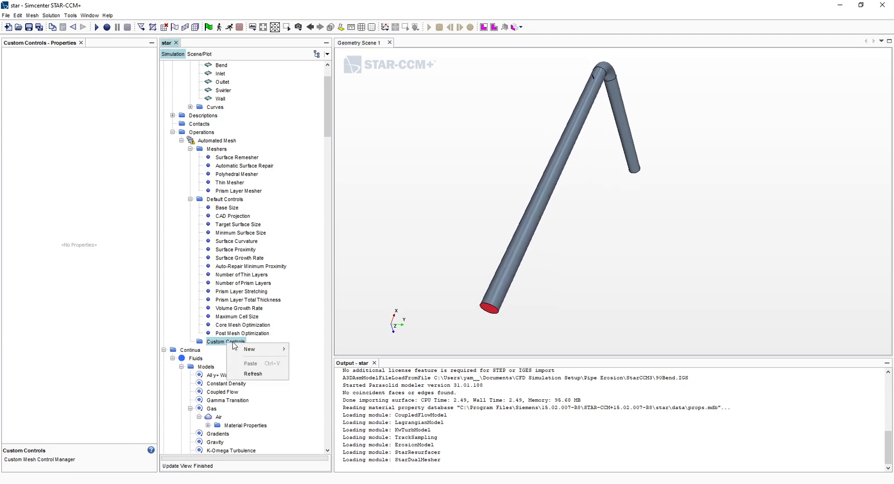
mouse_move(249, 349)
left_click(324, 360)
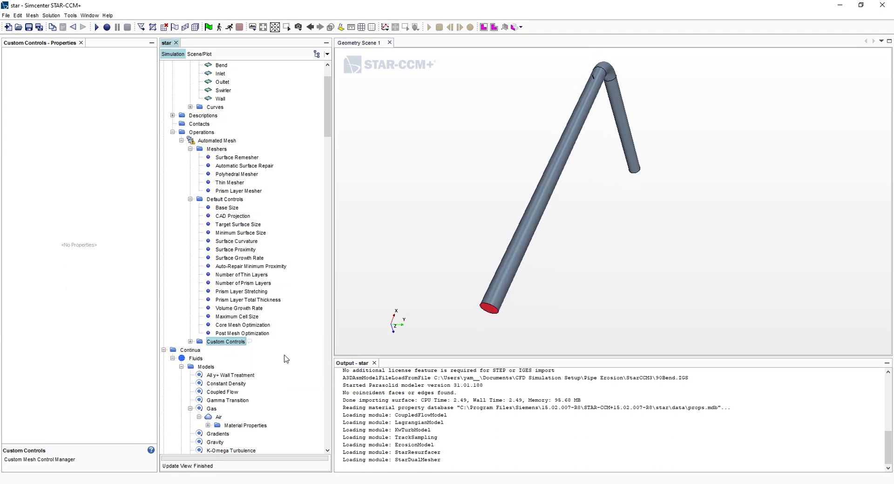
left_click(239, 351)
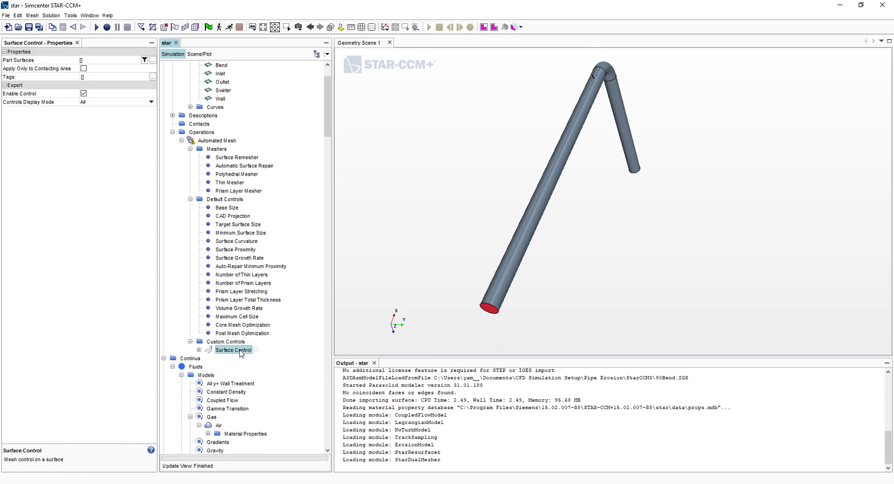
left_click(198, 350)
- Inspect the pipe's bend and swirler in the geometry scene, and check the surface control's list of controls and its target surface size setting
left_click_drag(553, 205, 595, 73)
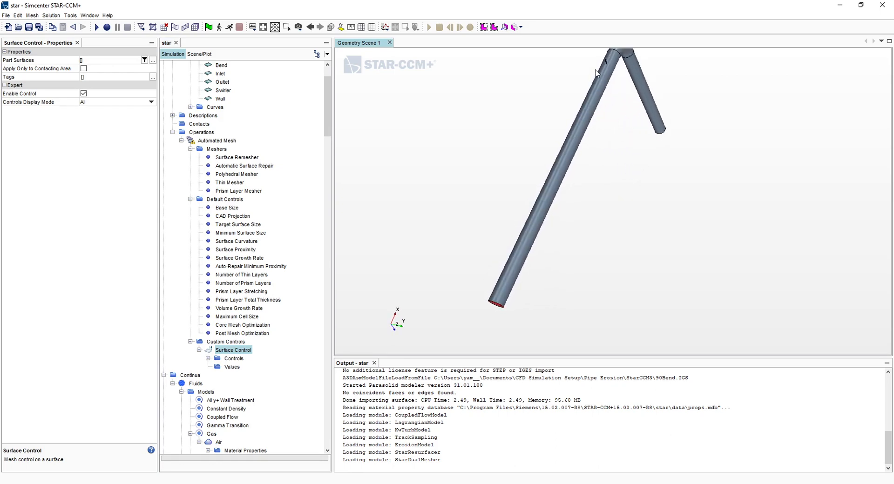
middle_click_drag(623, 89, 548, 228)
right_click_drag(547, 225, 517, 251)
left_click_drag(516, 250, 506, 212)
scroll(491, 230, "up", 5)
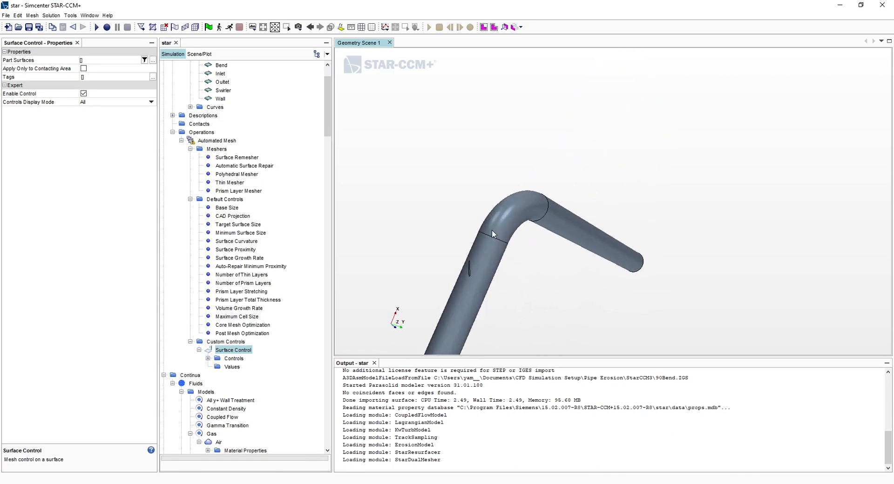
scroll(463, 289, "down", 2)
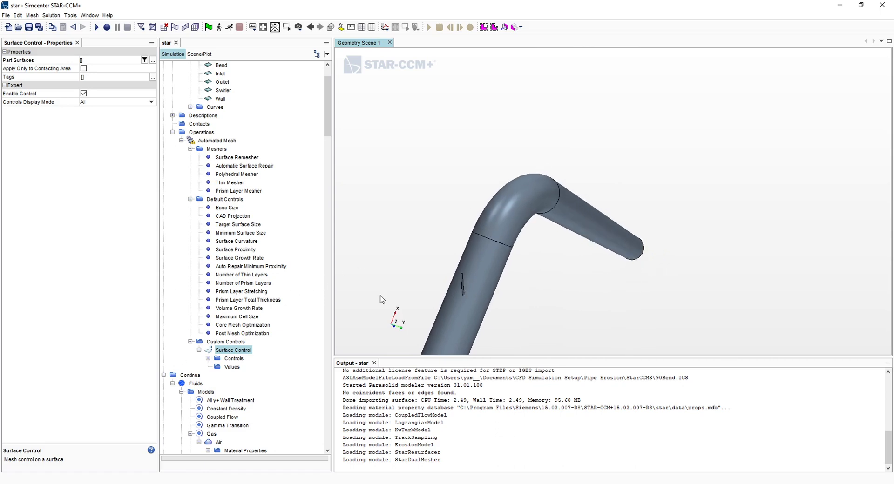
left_click(208, 359)
scroll(217, 361, "down", 3)
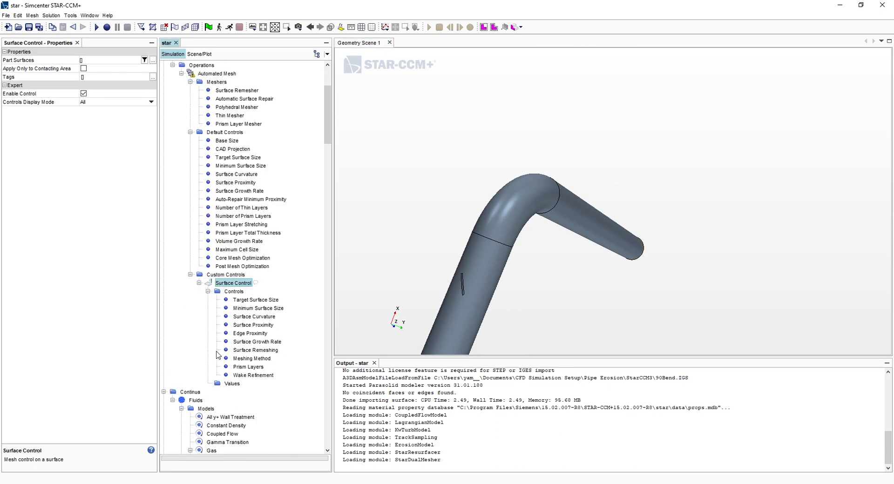
left_click(249, 301)
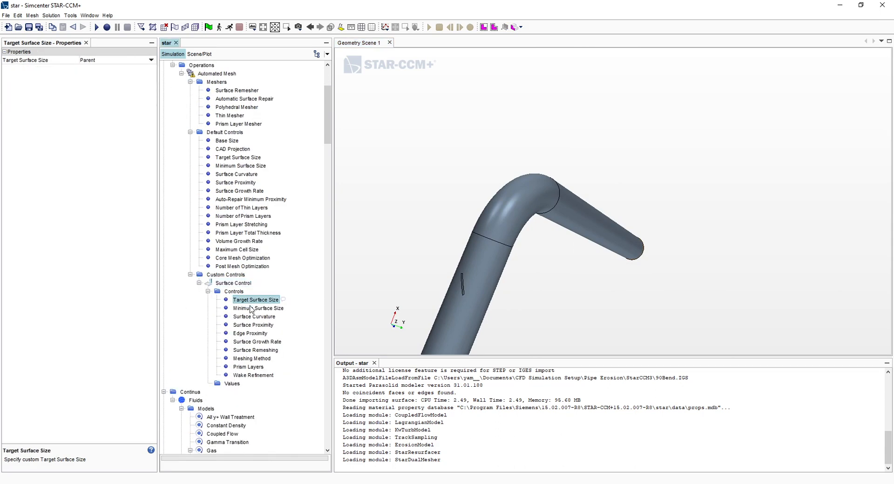
- Assign the Bend, Inlet and Swirler part surfaces to the surface control
left_click(236, 284)
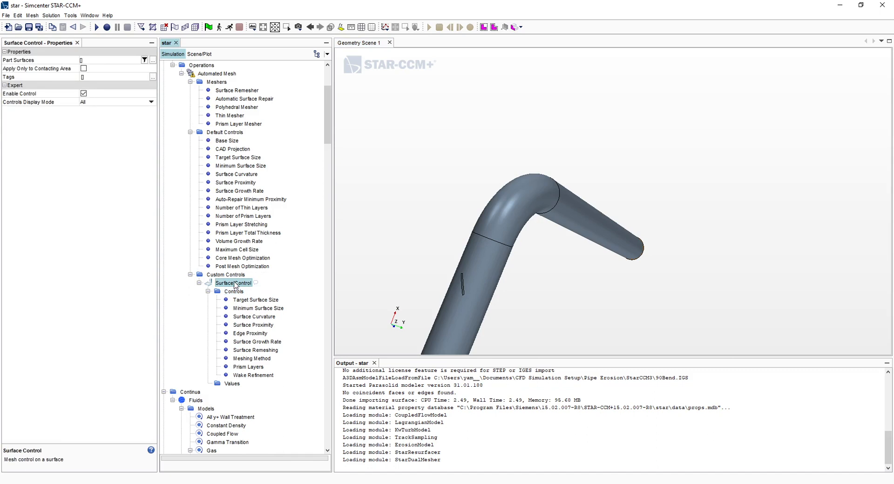
left_click(103, 60)
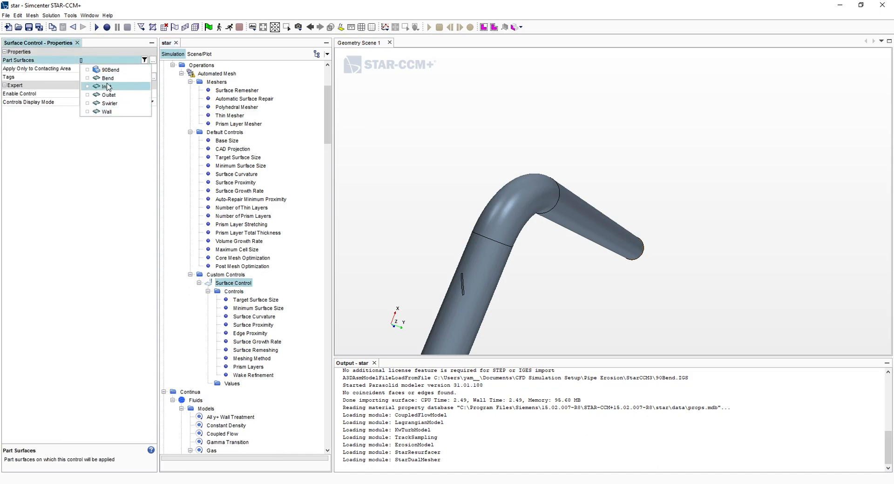
left_click(108, 78)
left_click(108, 86)
left_click(117, 103)
left_click(109, 188)
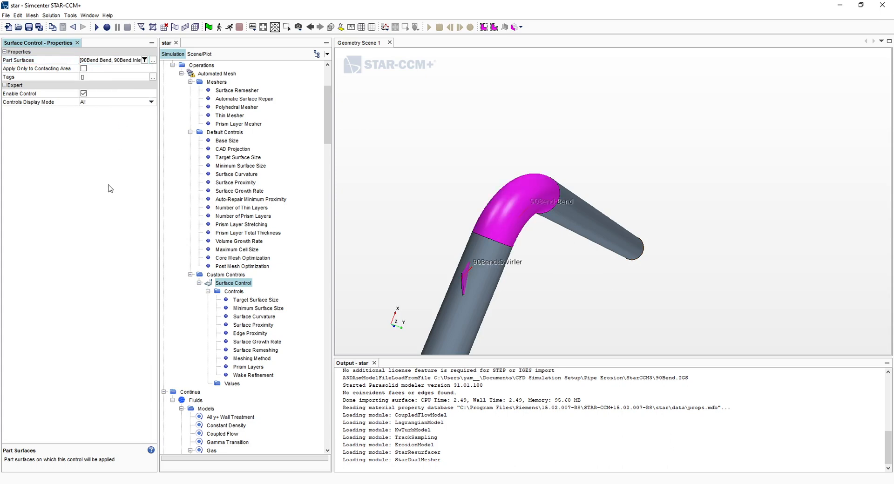
- Switch the surface control's target surface size to Custom
left_click_drag(536, 250, 510, 261)
left_click(257, 301)
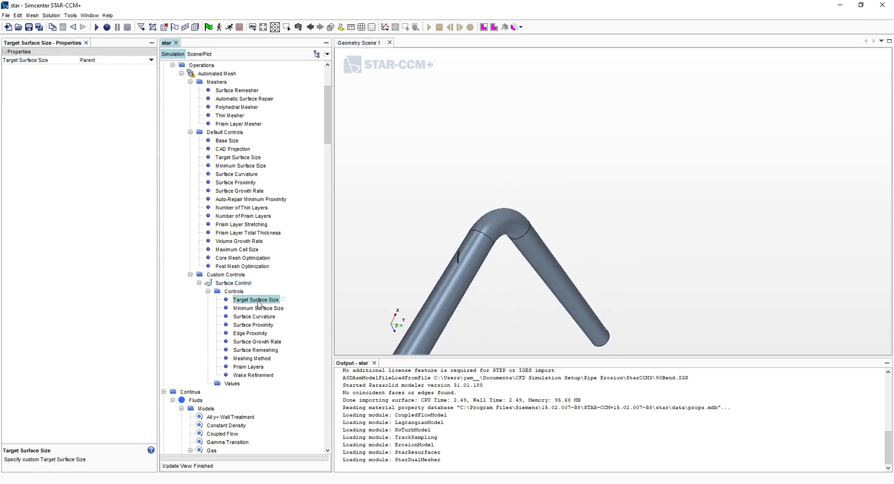
left_click(120, 61)
left_click(117, 74)
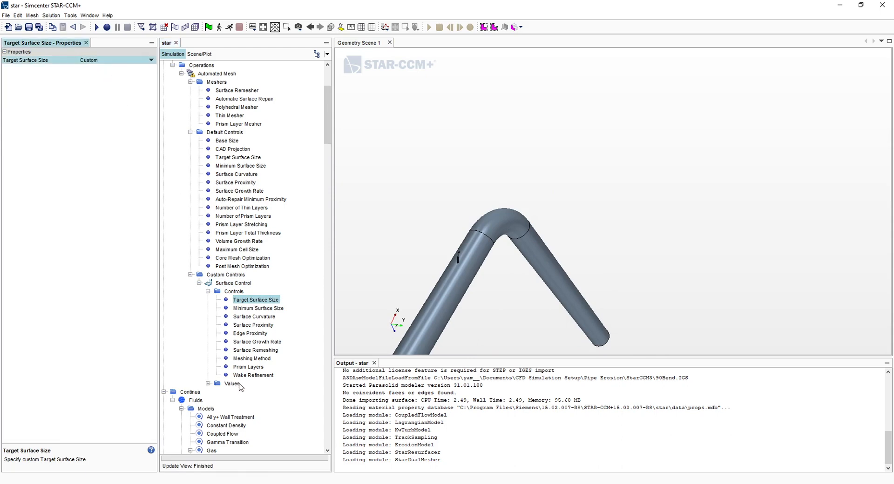
- Set the surface control's custom target surface size to 25% of the base size
left_click(207, 383)
left_click(255, 392)
left_click(108, 70)
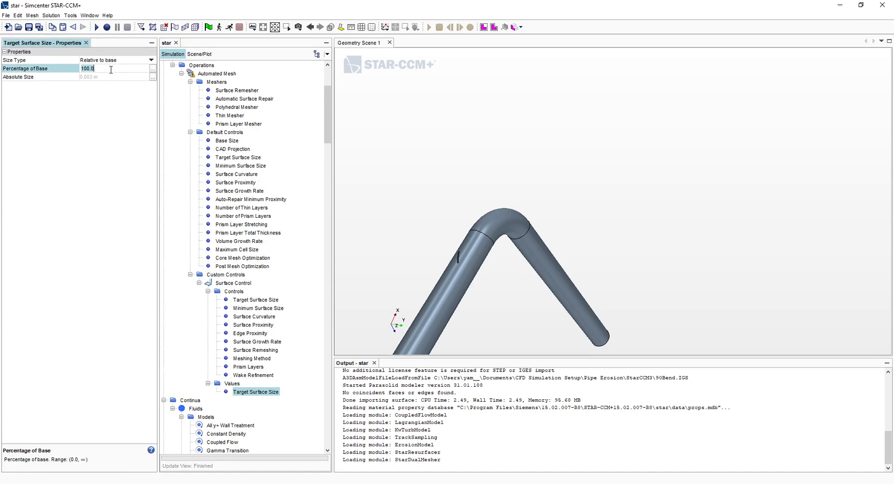
type("25")
key("Return")
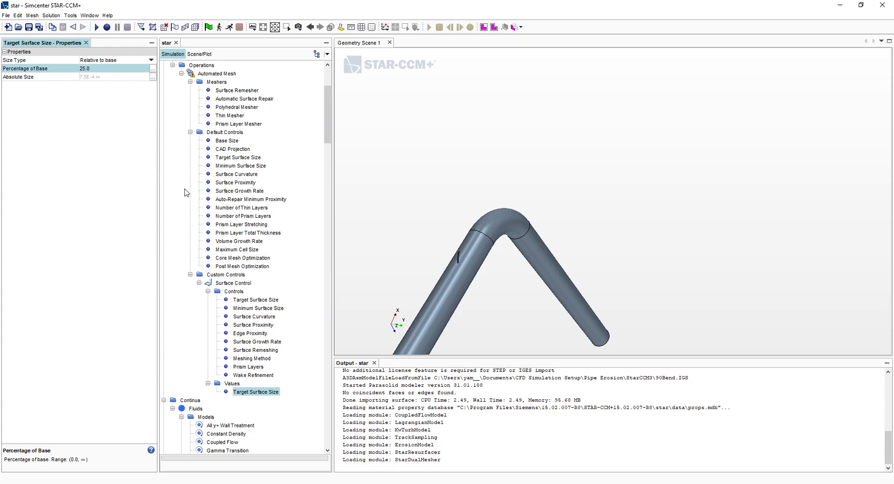
- Execute the Automated Mesh operation to generate the mesh
left_click_drag(566, 233, 481, 283)
scroll(538, 245, "up", 3)
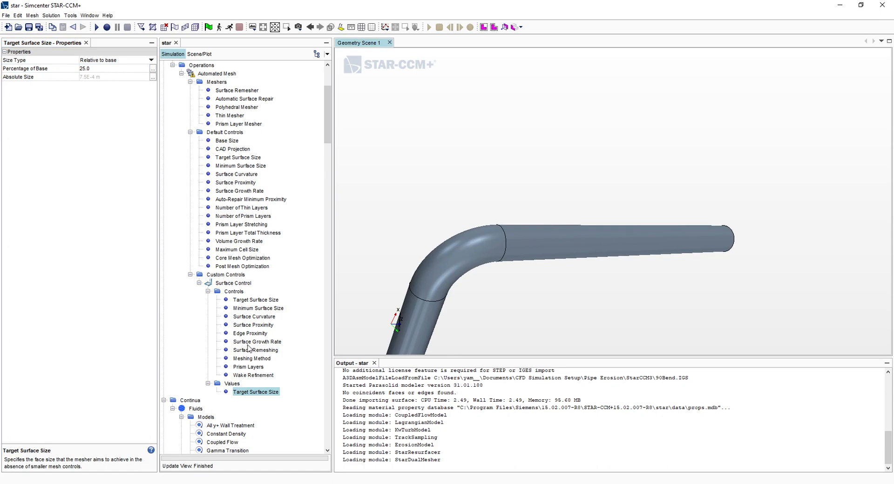
scroll(247, 344, "up", 3)
scroll(247, 331, "down", 2)
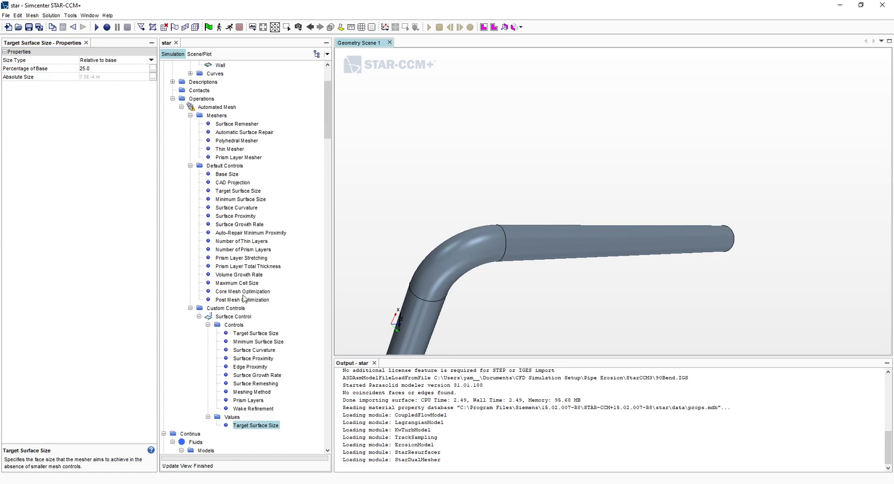
left_click(207, 108)
right_click(208, 108)
left_click(228, 127)
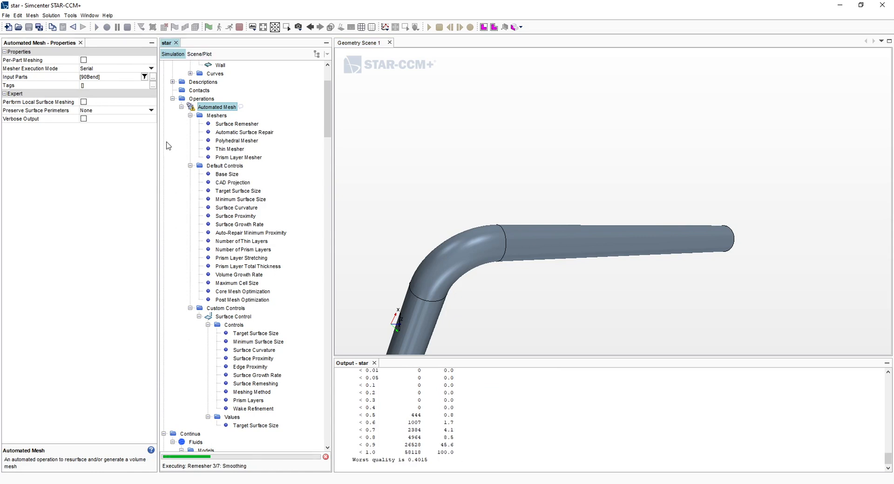
- Widen the graphics area by narrowing the properties and simulation tree areas, and bring the bend and swirler into view
left_click_drag(159, 151, 146, 151)
left_click_drag(333, 182, 323, 183)
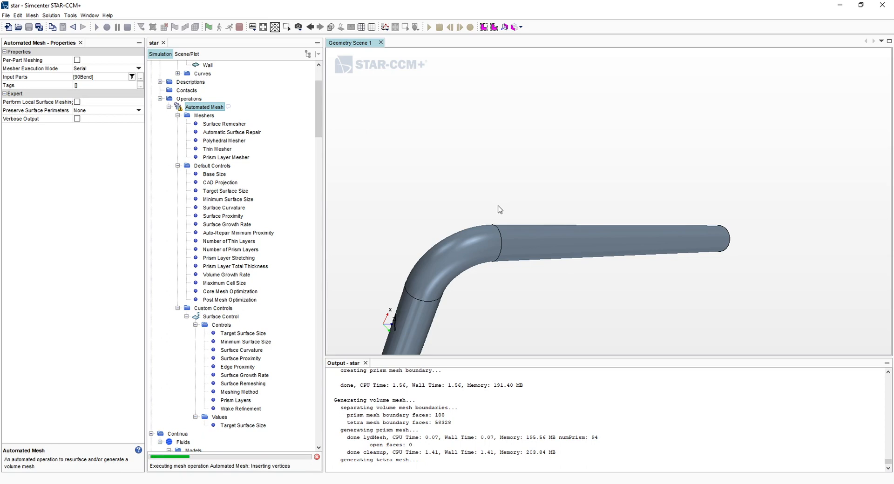
left_click_drag(500, 209, 488, 124)
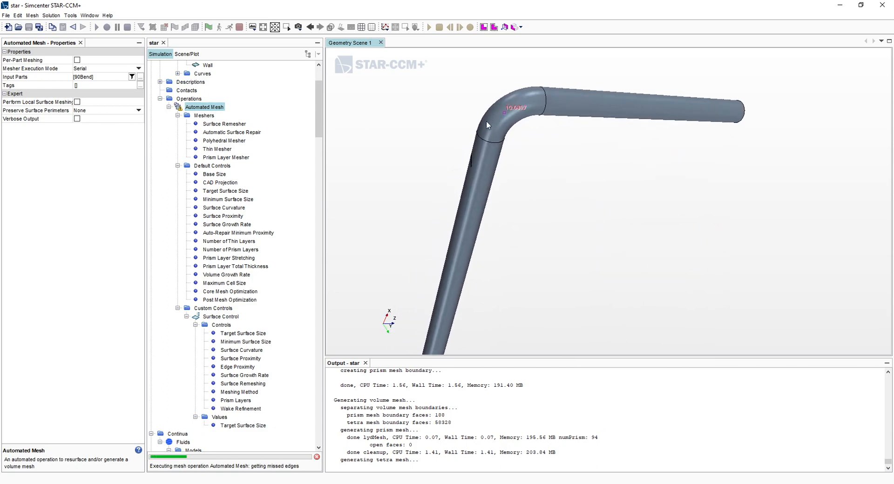
- Try to create a mesh scene while the mesh operation runs, and make the output area taller
left_click(298, 28)
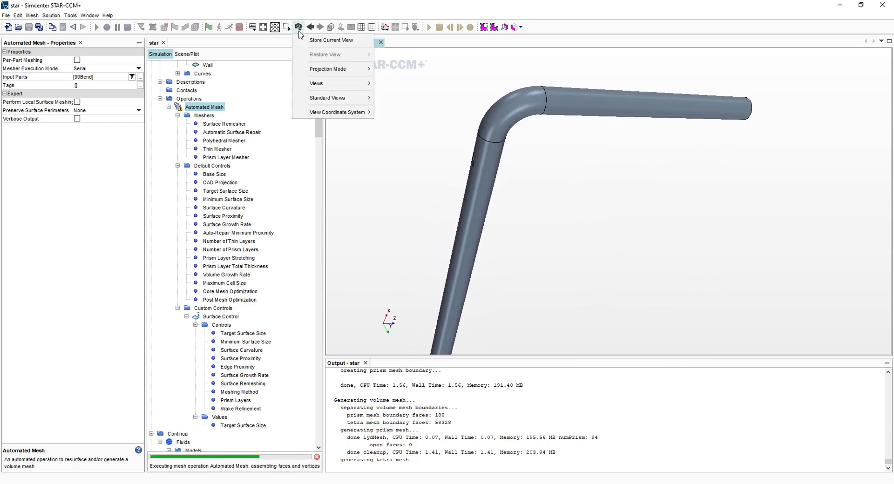
left_click(254, 31)
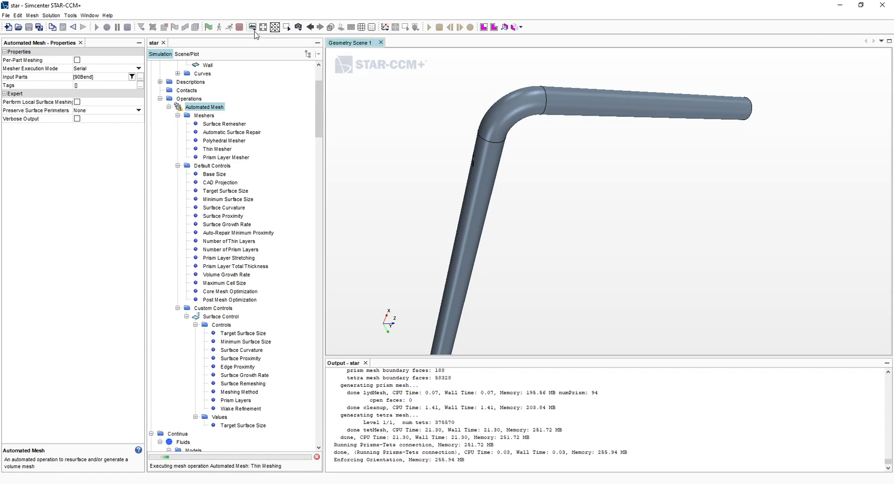
left_click(254, 30)
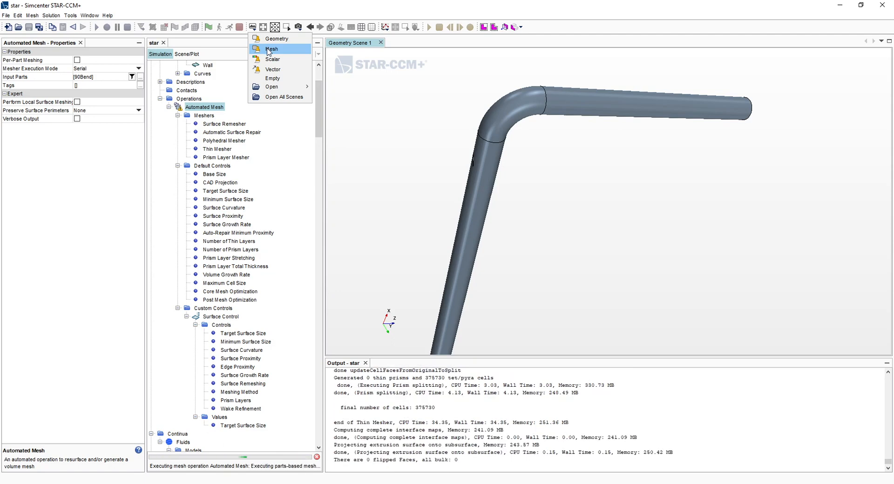
left_click(267, 49)
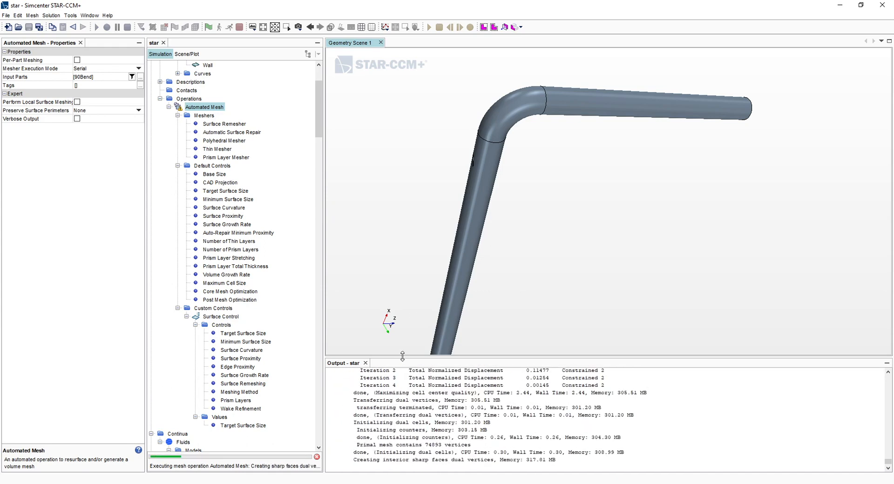
left_click_drag(402, 357, 403, 333)
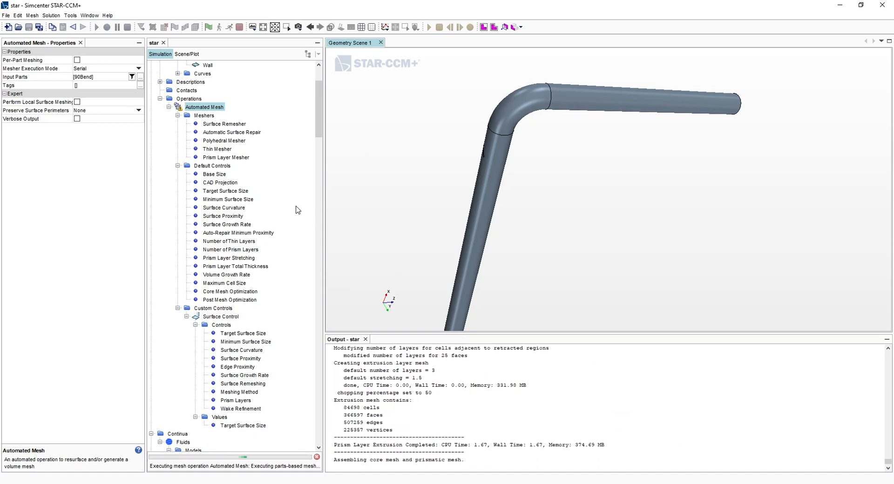
left_click_drag(513, 242, 506, 150)
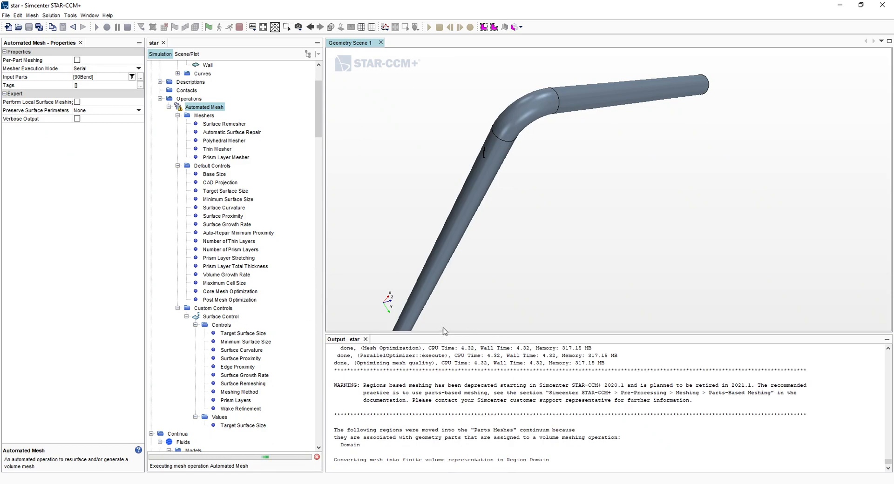
left_click_drag(444, 333, 446, 318)
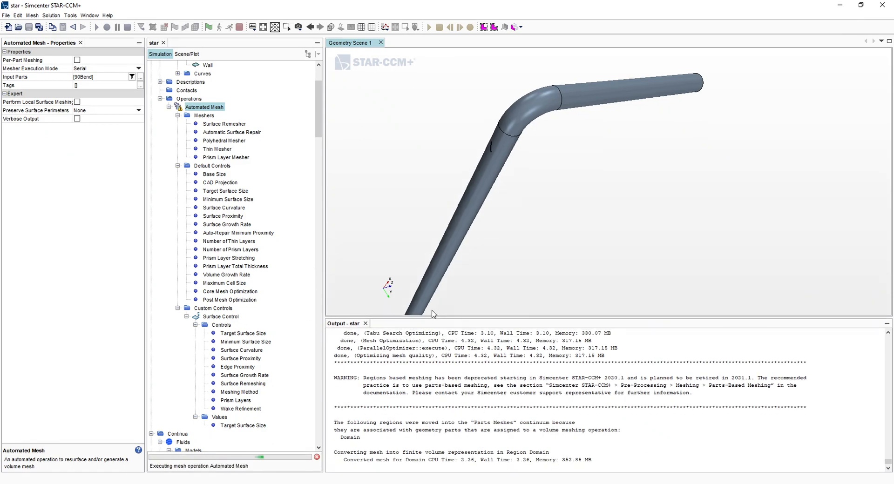
left_click_drag(543, 201, 559, 124)
scroll(557, 123, "up", 6)
left_click_drag(522, 198, 672, 157)
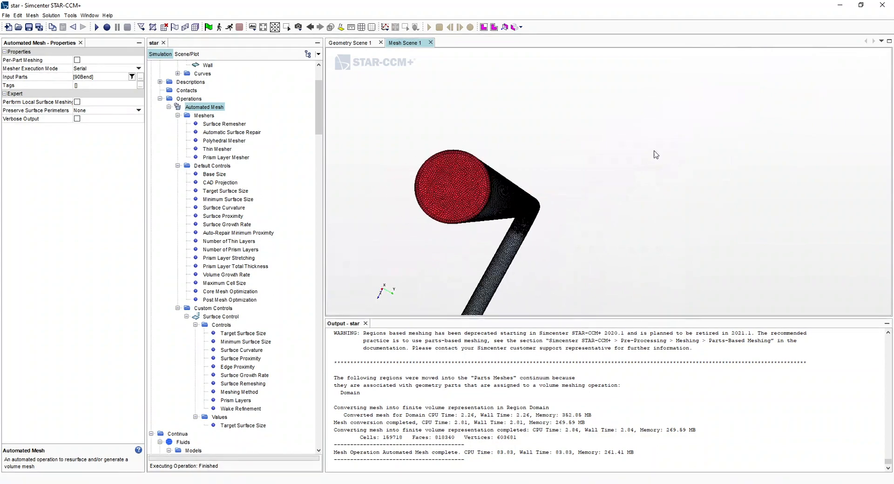
- Examine the generated volume mesh on the pipe's circular end face and its near-wall prism layers
scroll(573, 154, "up", 6)
left_click_drag(438, 192, 458, 192)
scroll(416, 198, "down", 2)
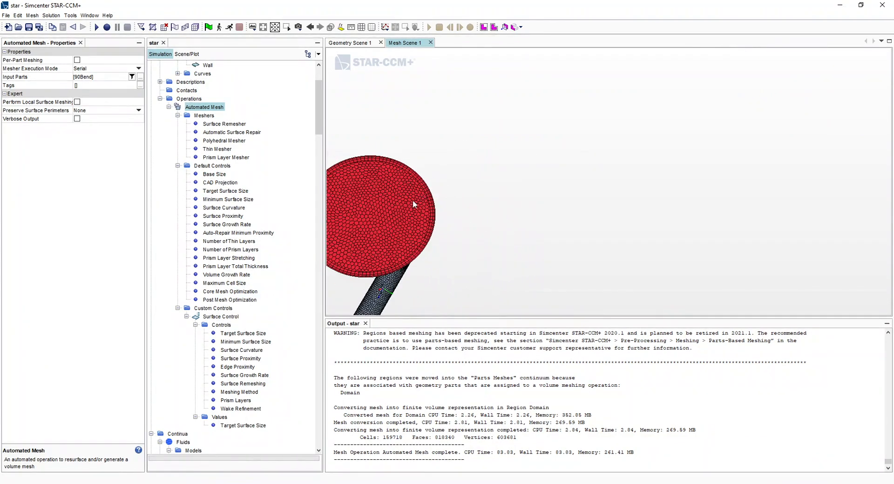
left_click(406, 206)
left_click(466, 205)
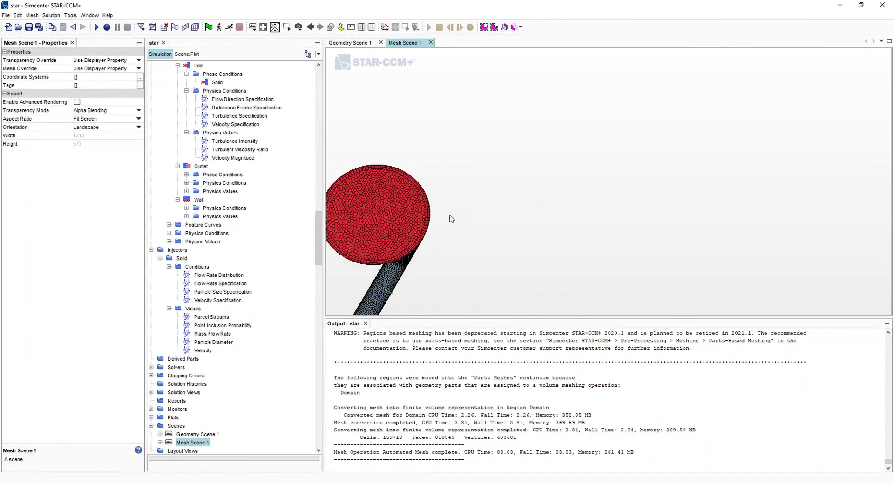
left_click_drag(396, 238, 414, 182)
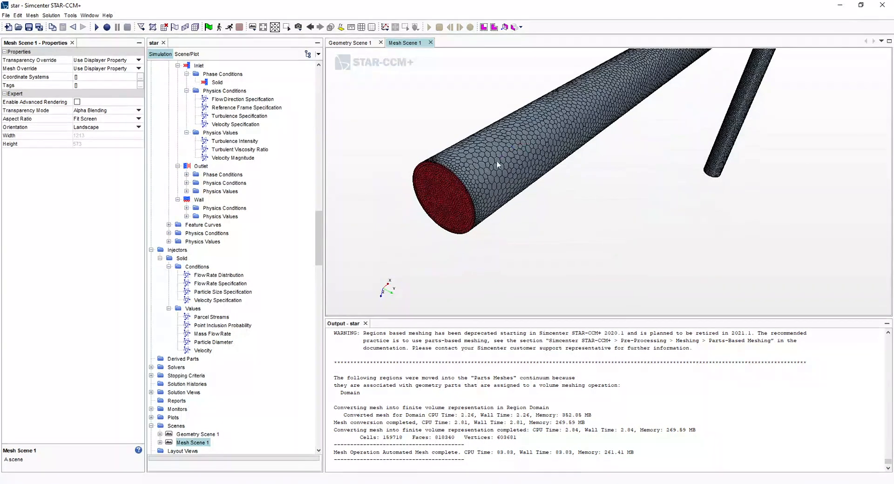
scroll(665, 124, "up", 4)
scroll(443, 310, "down", 4)
scroll(644, 135, "up", 6)
- Examine the polyhedral surface mesh along the straight pipe sections and through the 90-degree bend
left_click_drag(641, 143, 573, 159)
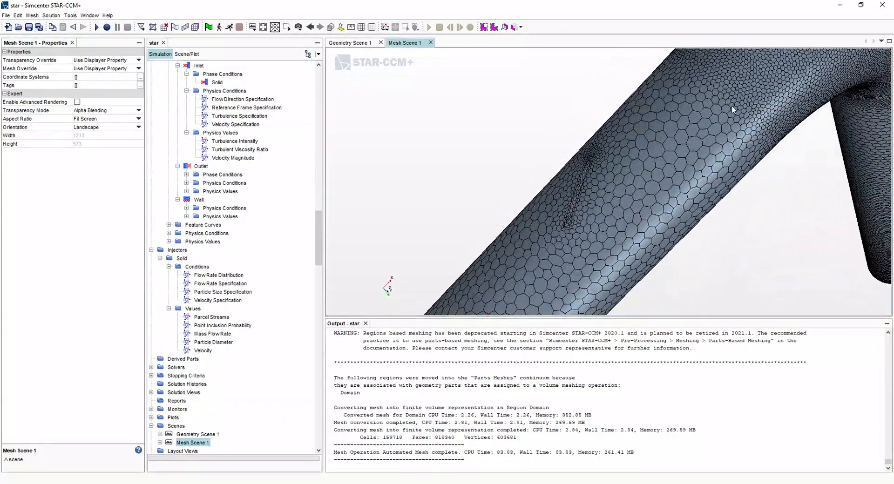
scroll(653, 162, "down", 5)
left_click_drag(700, 140, 686, 171)
right_click_drag(686, 172, 629, 150)
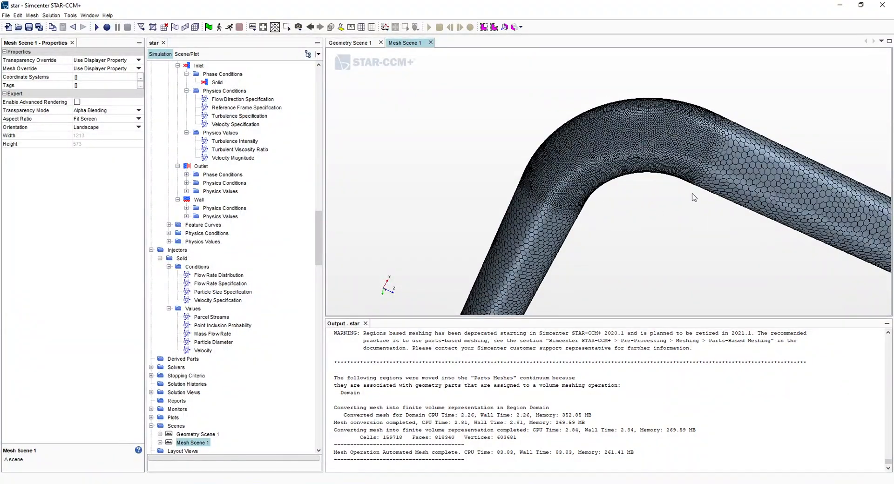
scroll(697, 193, "down", 5)
right_click_drag(739, 182, 514, 137)
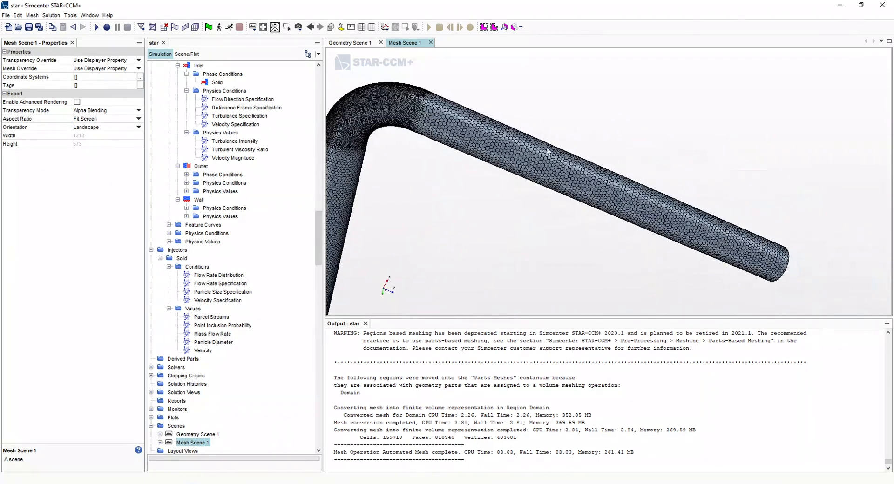
mouse_move(836, 261)
left_mouse_down()
mouse_move(695, 213)
mouse_move(805, 256)
left_mouse_up()
mouse_move(497, 226)
left_mouse_down()
mouse_move(538, 226)
mouse_move(538, 164)
left_mouse_up()
left_click_drag(488, 317, 469, 367)
mouse_move(511, 251)
left_mouse_down()
mouse_move(553, 102)
mouse_move(545, 121)
left_mouse_up()
- Define a new plane section derived part through the Domain with its normal set to 0, 1, 0 m
scroll(192, 376, "down", 8)
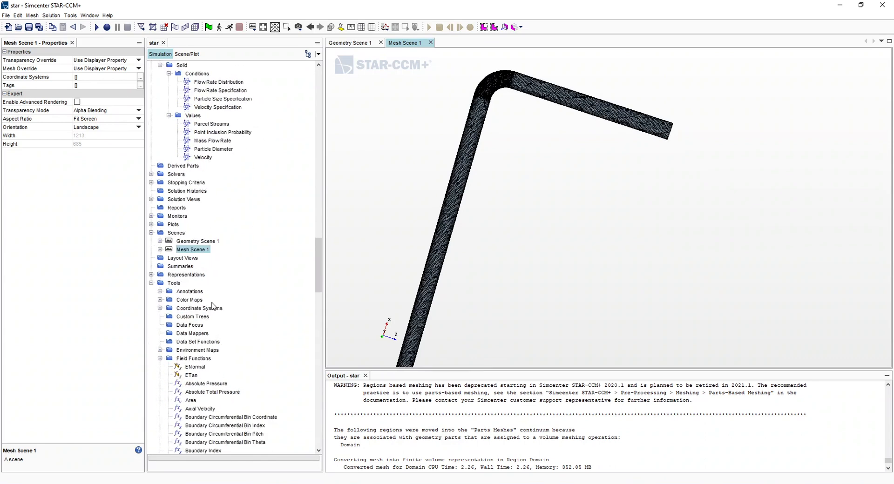
left_click(192, 167)
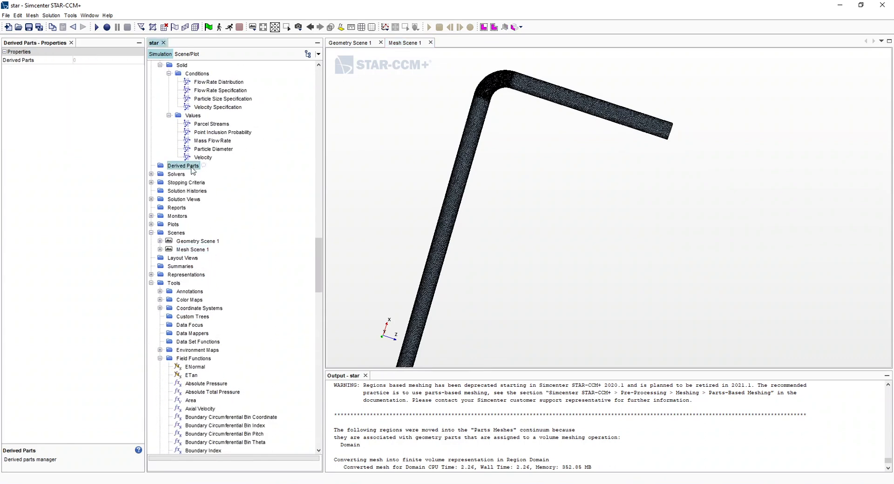
right_click(194, 169)
mouse_move(223, 173)
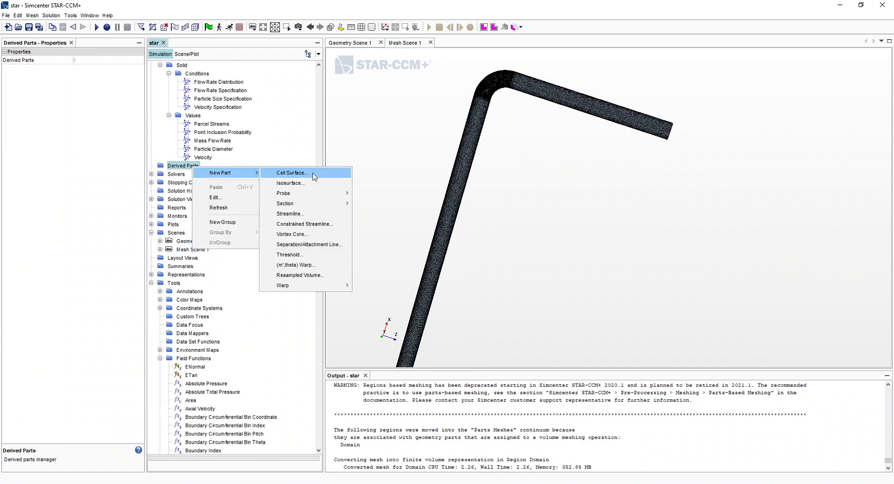
mouse_move(313, 205)
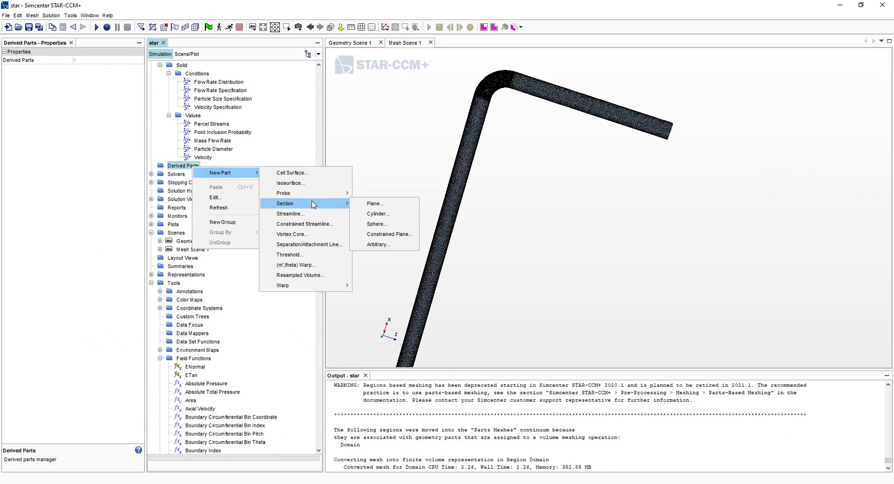
left_click(374, 204)
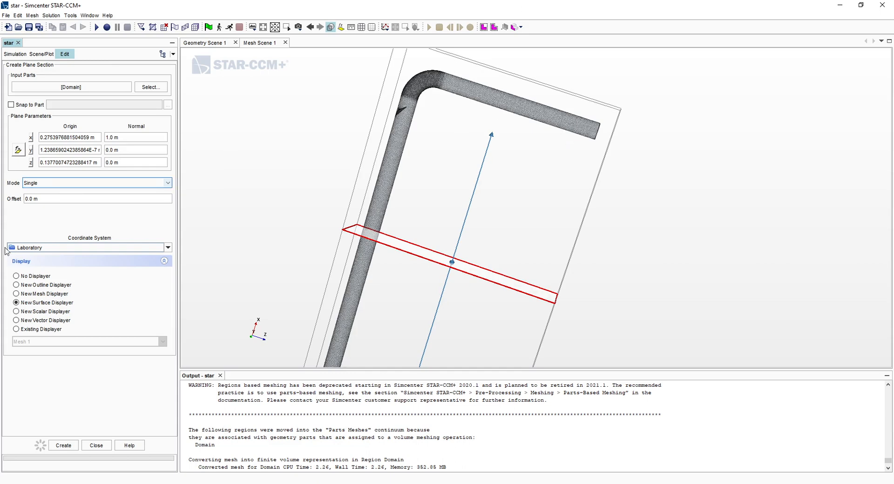
left_click(106, 137)
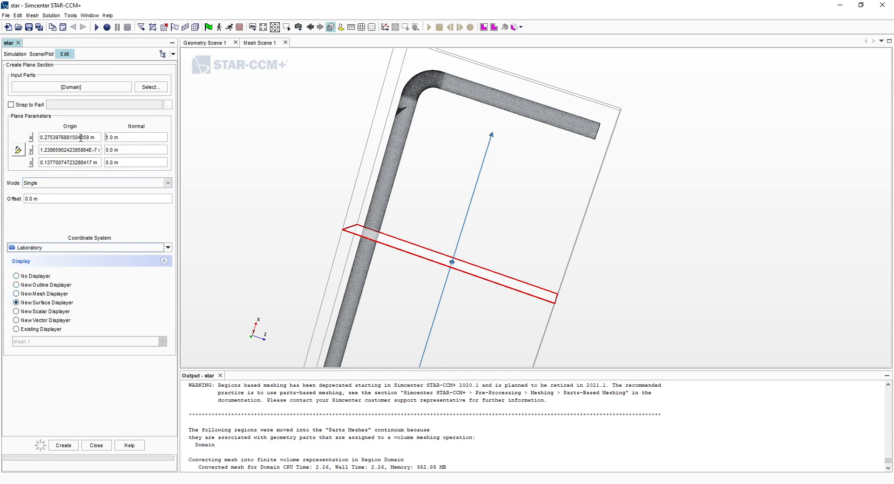
left_click_drag(135, 138, 82, 149)
left_click(132, 161)
left_click_drag(137, 149, 108, 147)
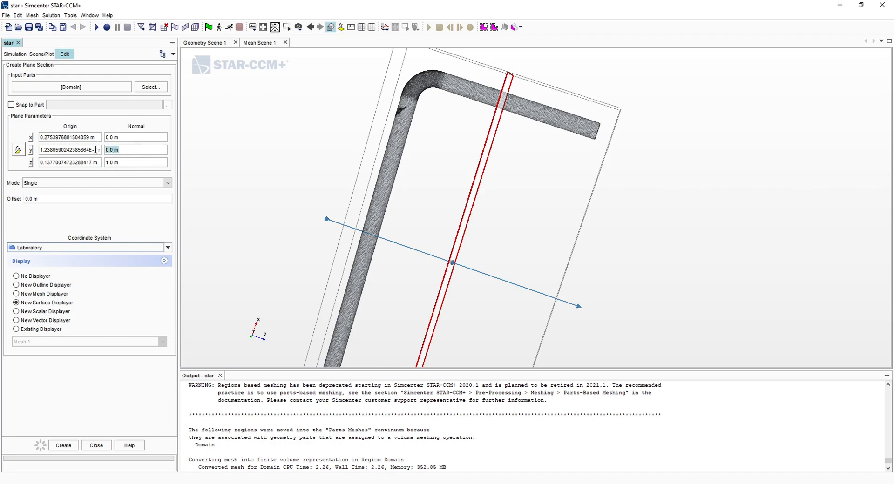
left_click(127, 164)
type("0")
key("Return")
- Check the plane's orientation along the pipe, create the section with a new surface displayer, and finish the plane definition
scroll(617, 186, "down", 5)
scroll(617, 187, "up", 1)
left_click_drag(634, 197, 455, 237)
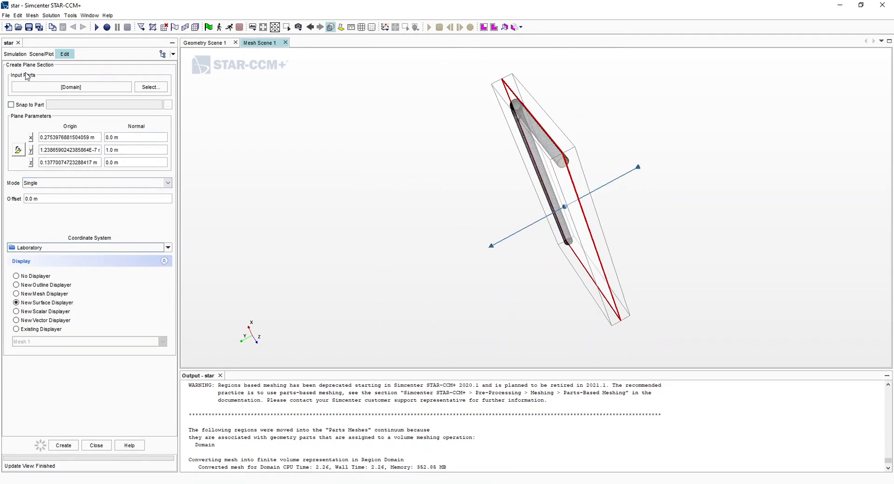
left_click(62, 446)
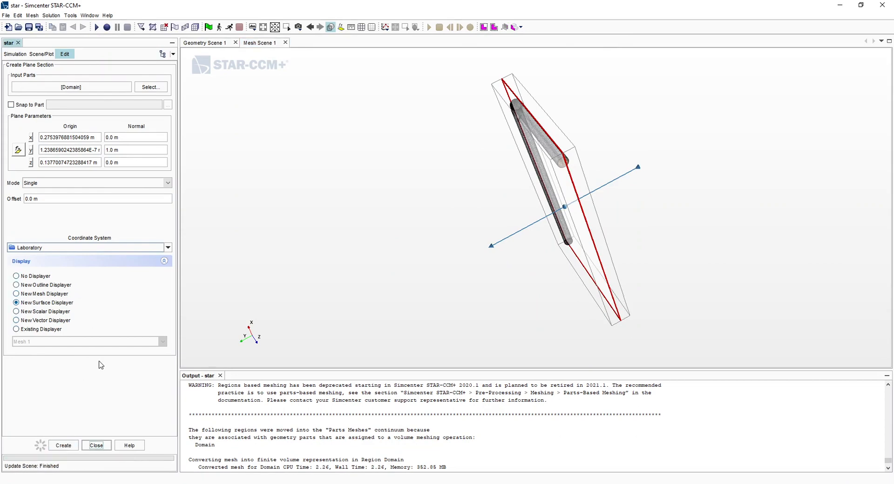
left_click(97, 446)
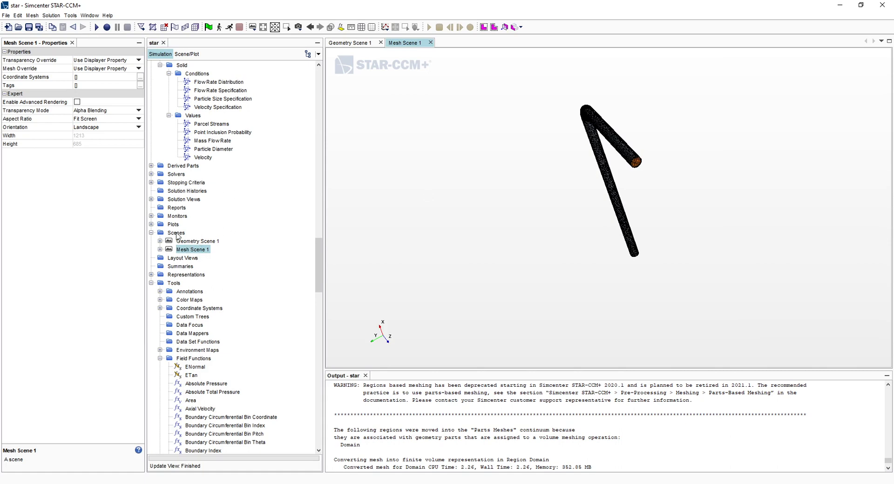
- Rename the new plane section derived part as XZ Plane
left_click(151, 166)
left_click(185, 174)
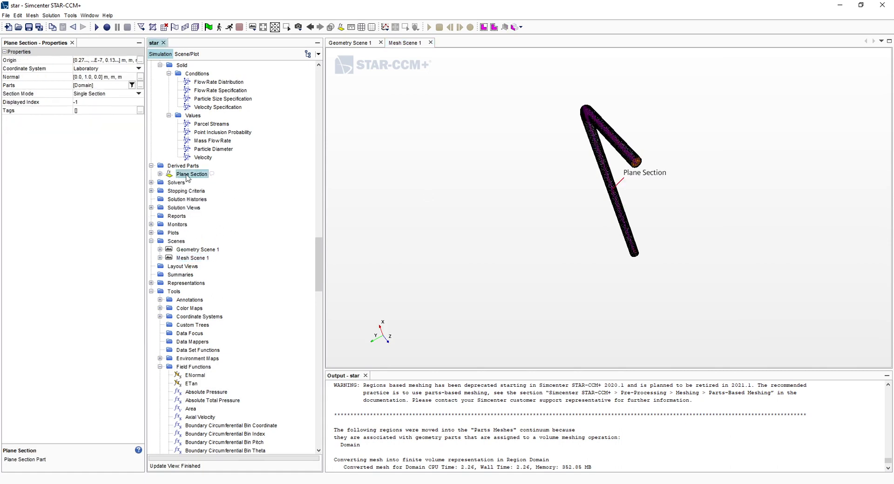
right_click(186, 175)
left_click(228, 270)
type("M")
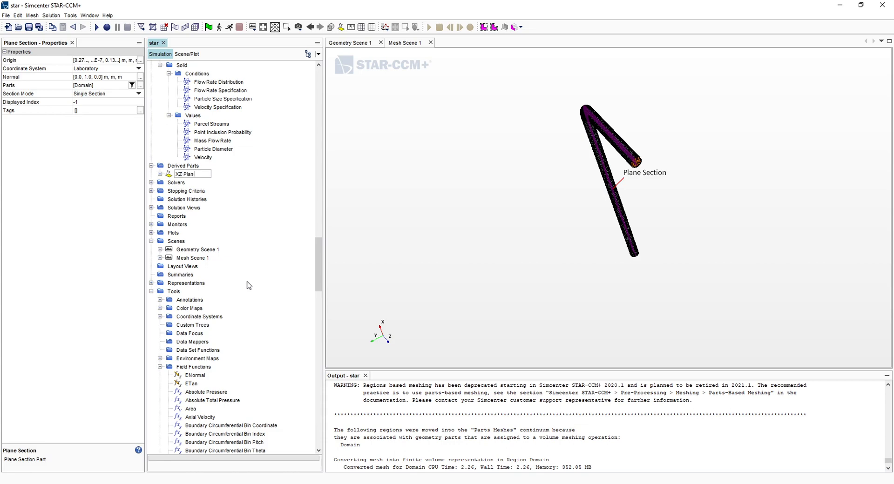
key("Return")
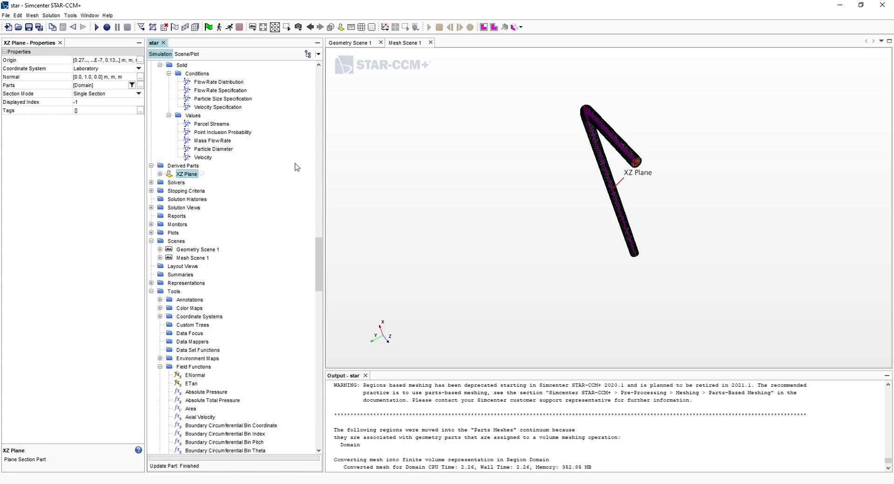
- Collapse the Field Functions and Tools branches of the simulation tree
left_click(404, 43)
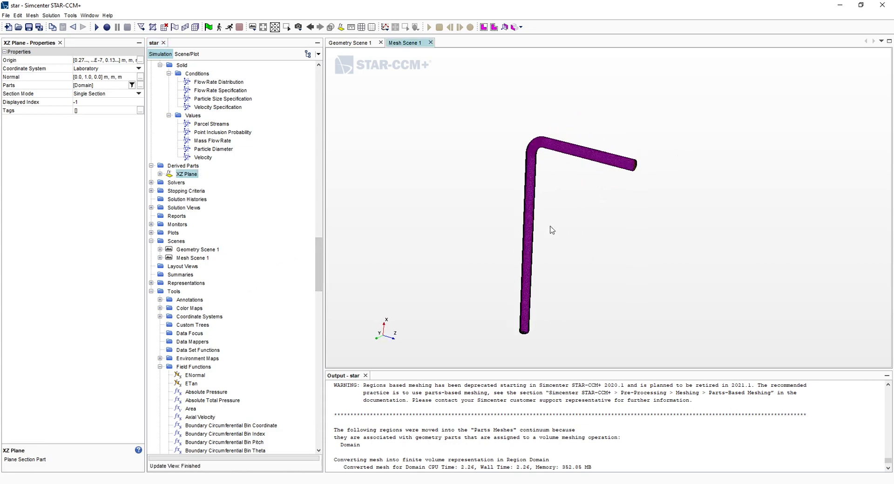
scroll(180, 276, "down", 15)
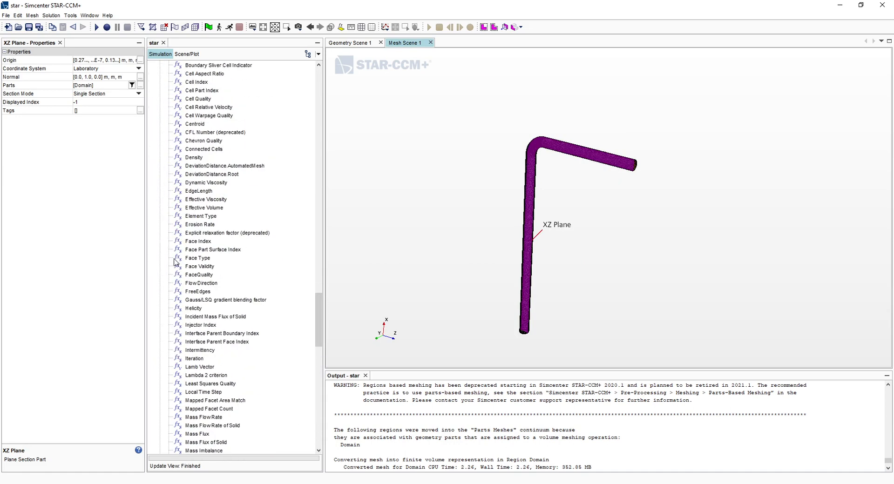
scroll(160, 225, "up", 9)
left_click(159, 199)
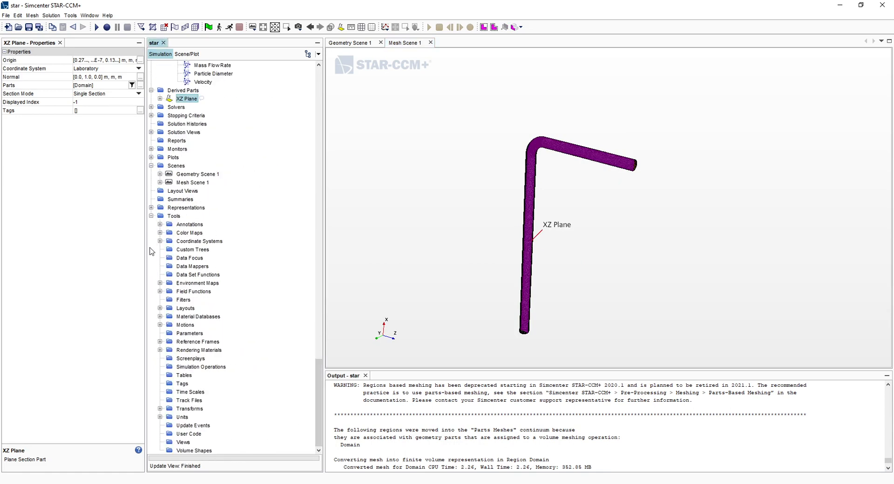
left_click(152, 216)
- Create a new mesh scene
left_click(176, 401)
right_click(180, 403)
mouse_move(210, 403)
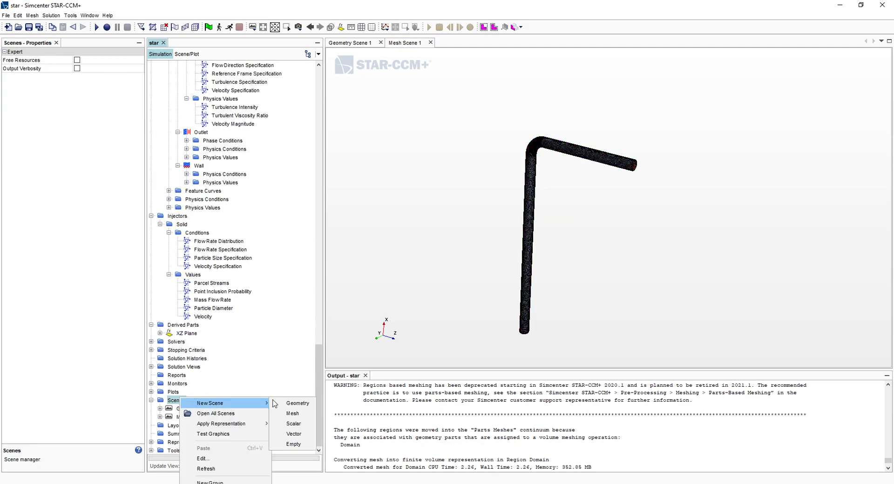
left_click(297, 416)
- Expand the new mesh scene's Mesh 1 displayer down to the boundaries of its Domain part
double_click(193, 425)
left_click(168, 409)
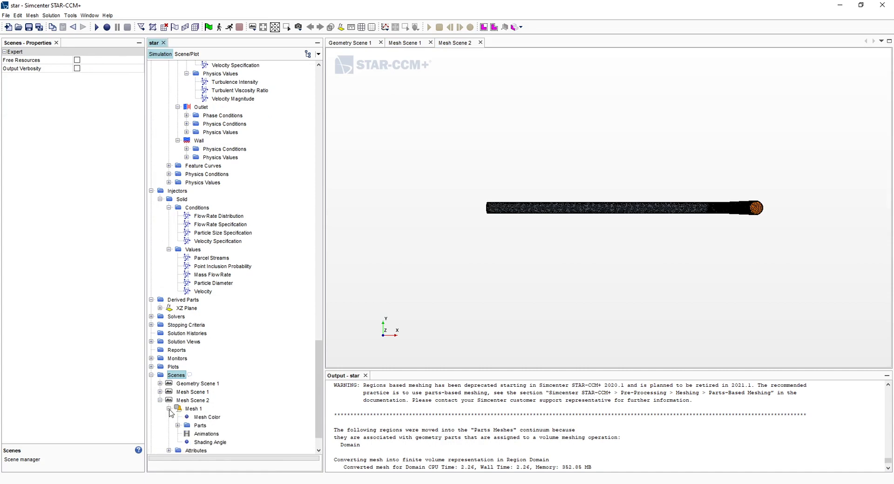
left_click(169, 417)
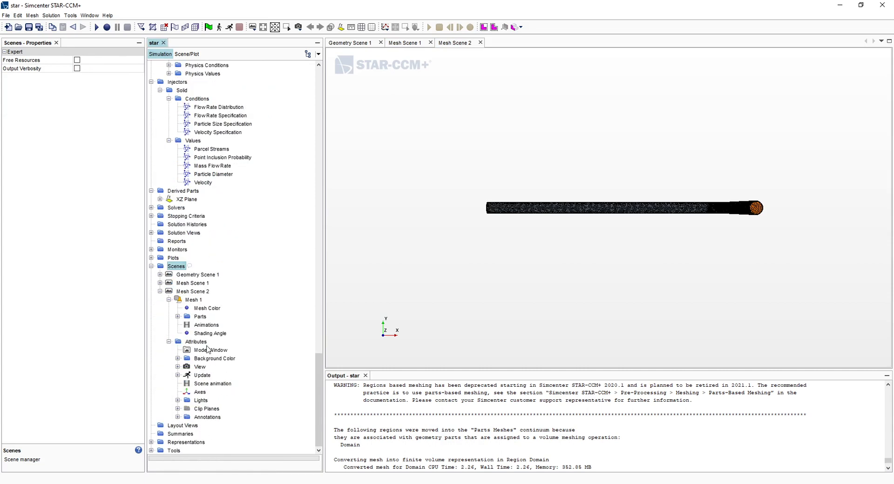
left_click(201, 317)
left_click(178, 316)
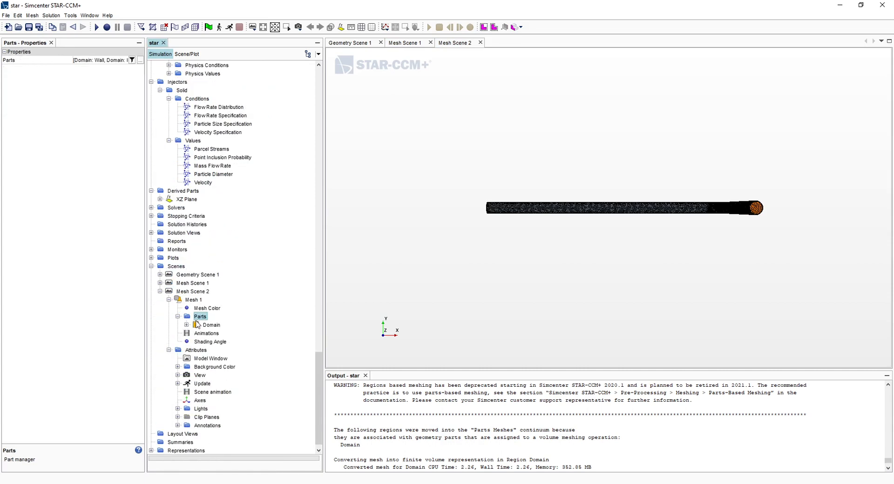
left_click(202, 325)
left_click(186, 325)
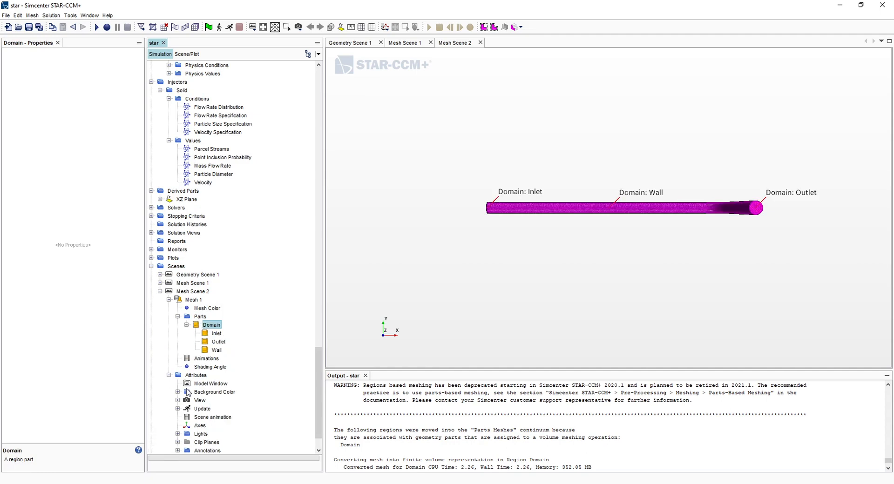
- Examine the Domain part and the part settings of Mesh Scene 2's Mesh 1 displayer against the highlighted pipe
scroll(210, 421, "down", 1)
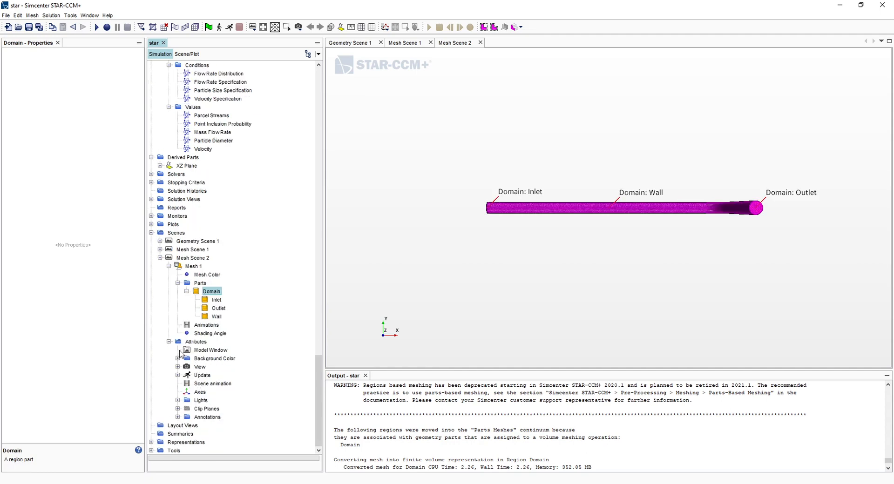
left_click(196, 342)
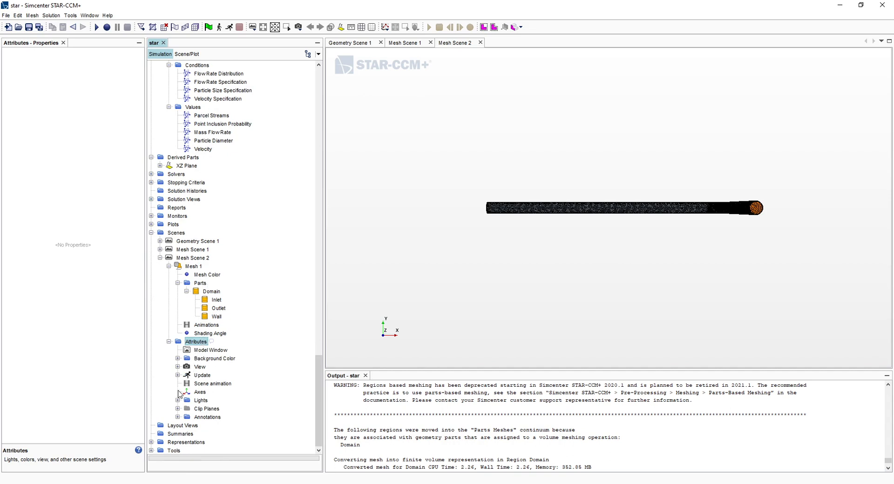
left_click(204, 292)
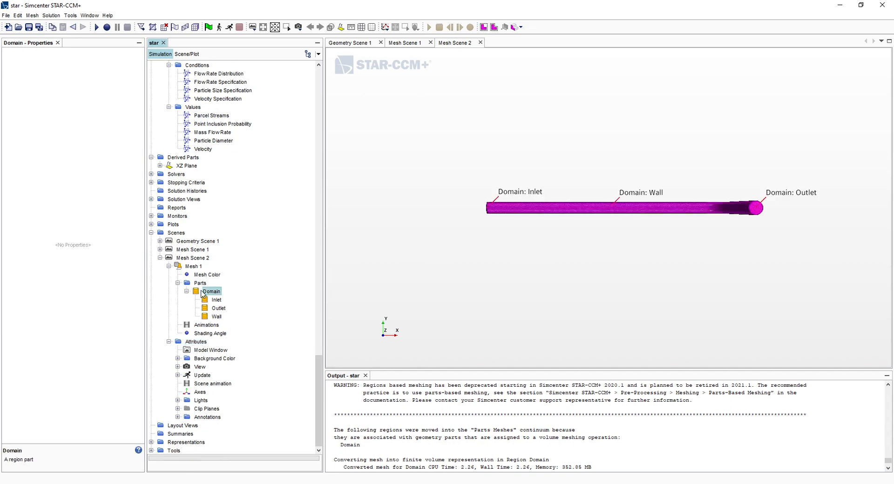
left_click_drag(606, 198, 669, 265)
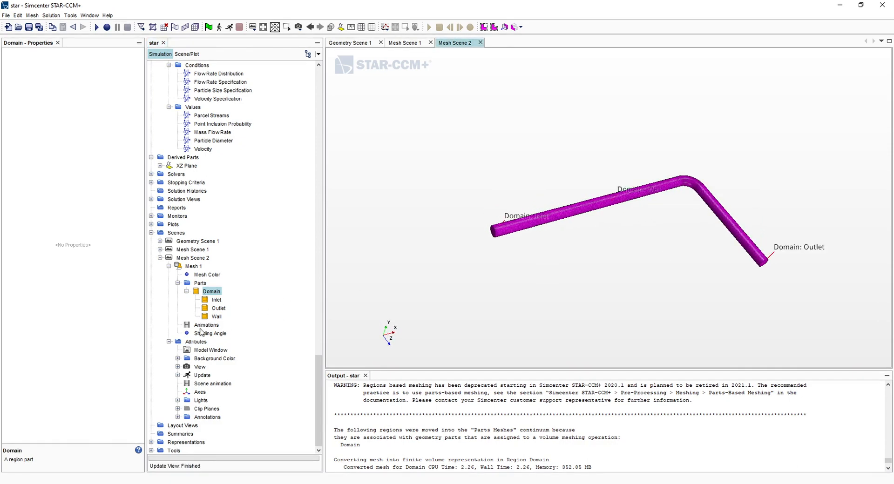
left_click(200, 284)
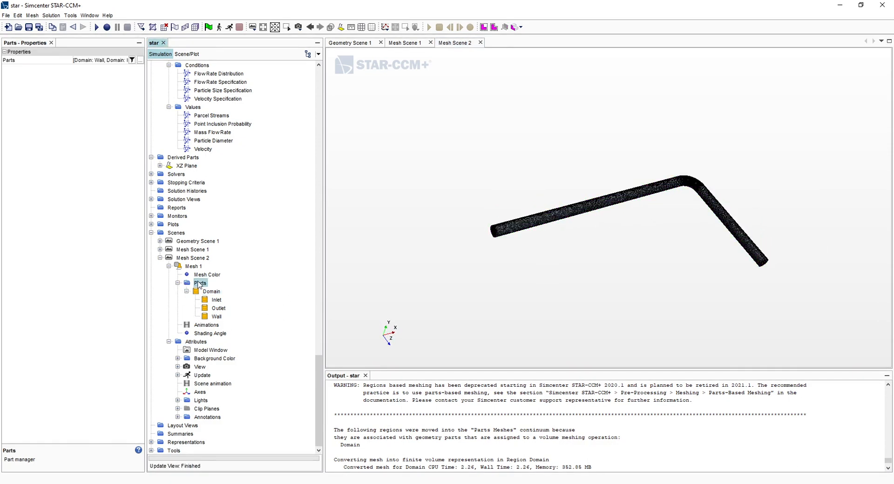
left_click_drag(420, 213, 415, 224)
right_click(201, 285)
key("Escape")
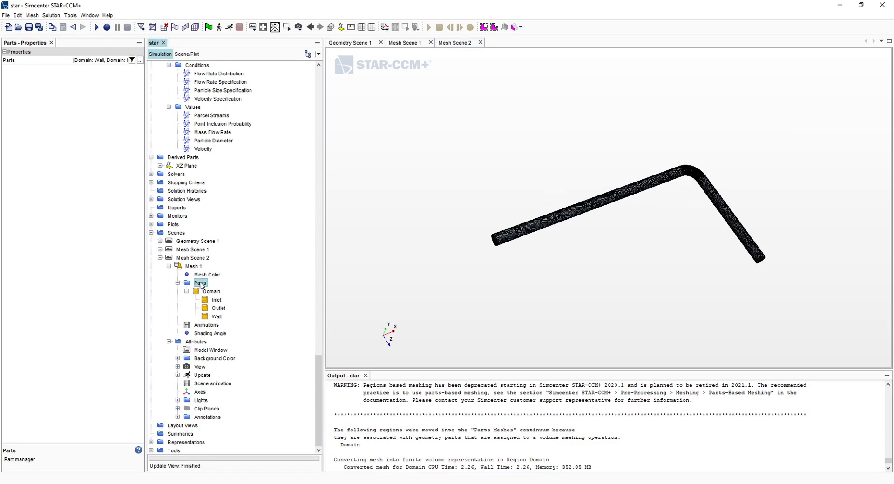
left_click(205, 292)
left_click(200, 283)
left_click(192, 267)
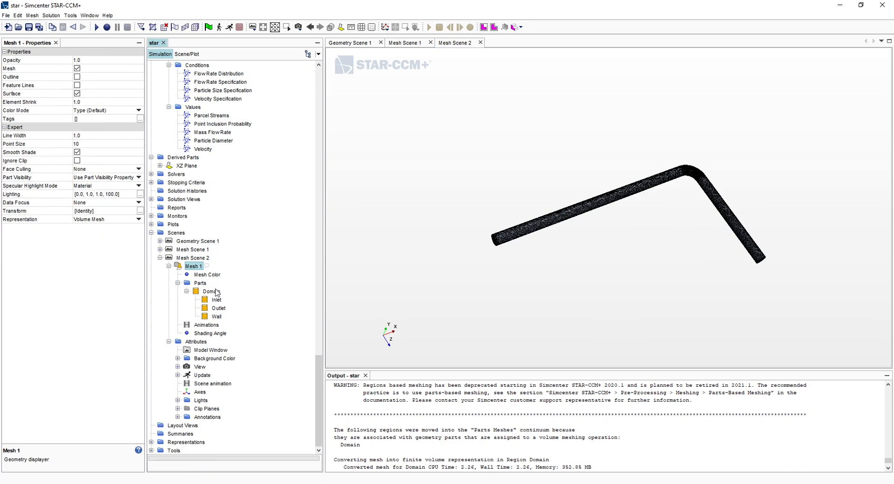
- Restrict the parts of Mesh Scene 2's Mesh 1 displayer to the XZ Plane derived part, removing the Domain boundaries
left_click(200, 283)
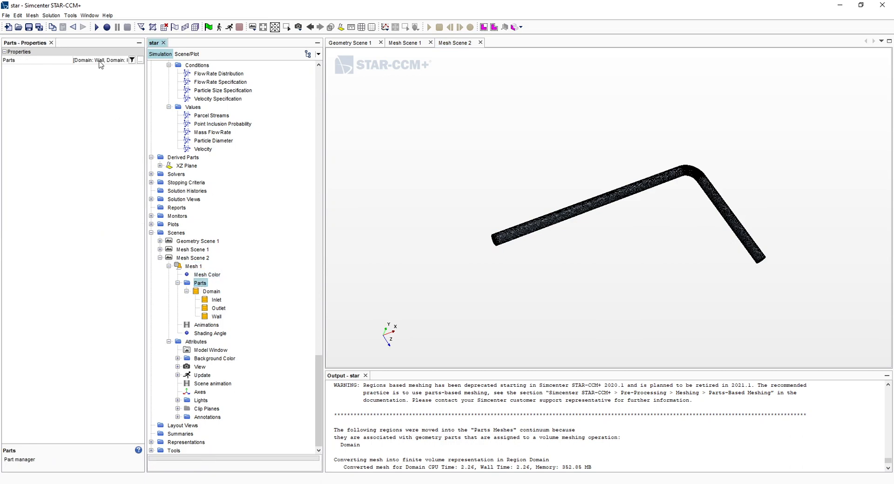
left_click(99, 62)
left_click(224, 76)
left_click(237, 110)
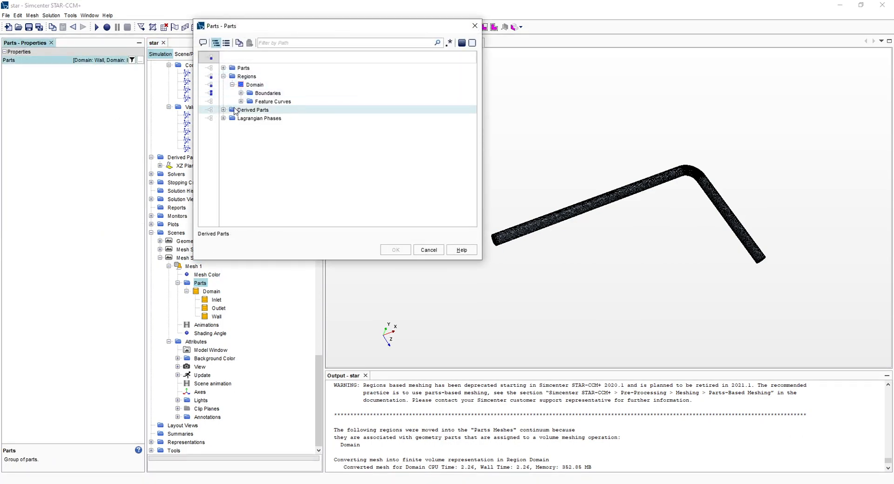
left_click(223, 110)
left_click(210, 110)
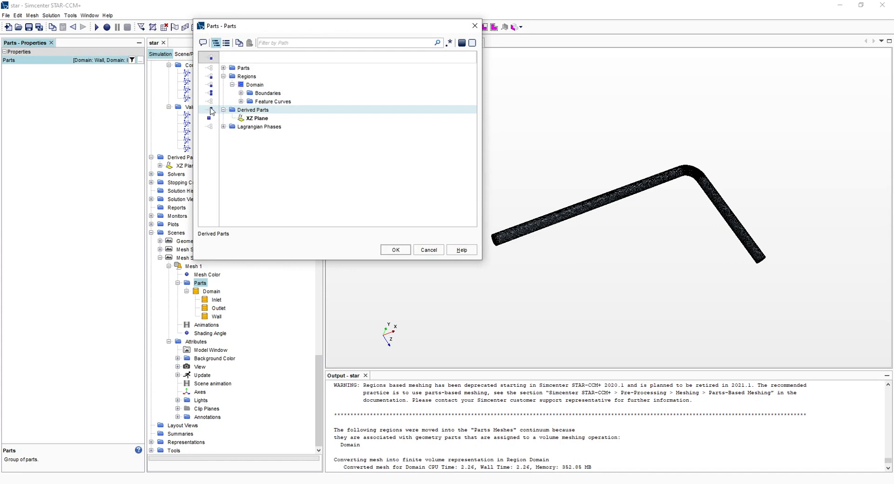
left_click(210, 93)
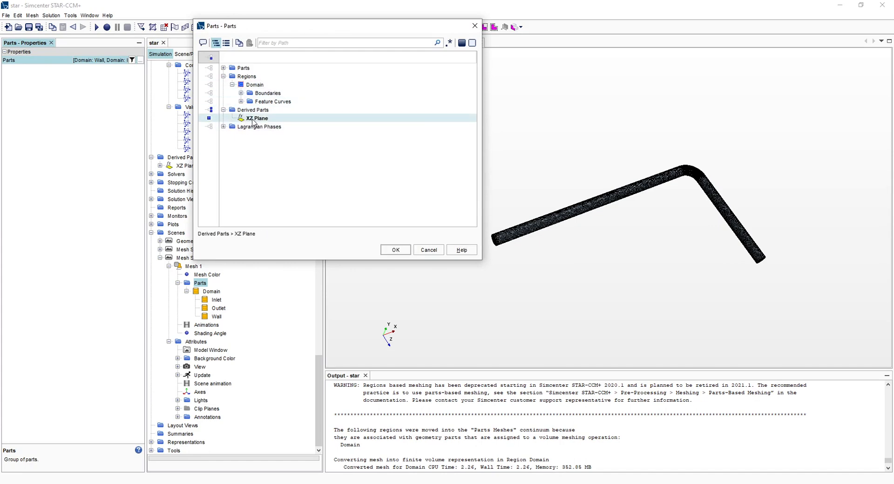
left_click(395, 250)
- Examine the volume mesh on the XZ section through the bend, including the cells near the walls and the swirler
left_click_drag(669, 193, 422, 46)
scroll(608, 144, "up", 1)
left_click_drag(607, 143, 527, 170)
scroll(527, 169, "up", 4)
scroll(540, 122, "up", 3)
right_click_drag(596, 193, 543, 147)
scroll(543, 146, "down", 2)
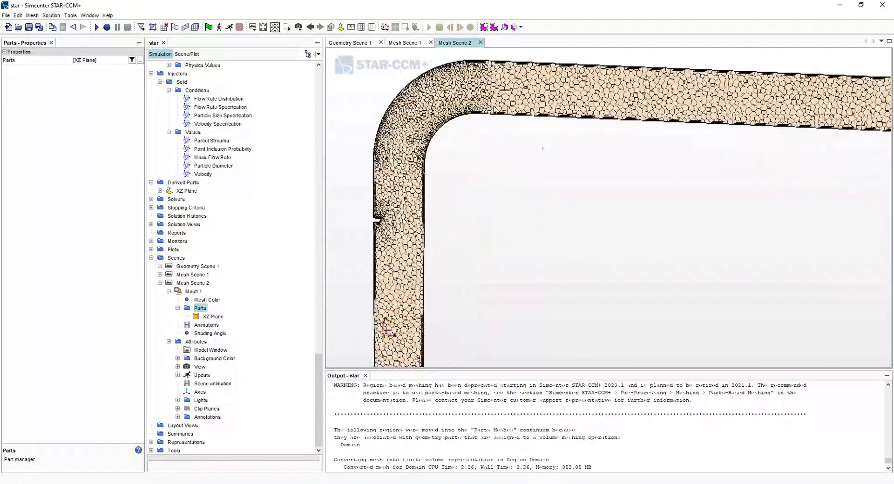
right_click_drag(441, 187, 424, 271)
scroll(419, 182, "up", 5)
right_click_drag(484, 117, 445, 210)
scroll(462, 198, "down", 2)
right_click_drag(509, 172, 475, 182)
left_click(592, 128)
mouse_move(612, 134)
left_mouse_down()
mouse_move(603, 95)
mouse_move(608, 134)
left_mouse_up()
mouse_move(476, 121)
left_mouse_down()
mouse_move(462, 124)
mouse_move(485, 121)
left_mouse_up()
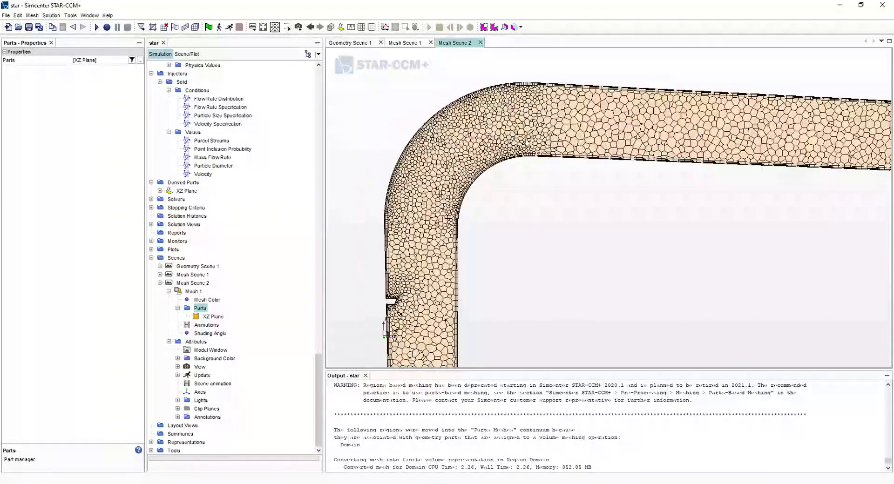
- Narrow the properties and simulation tree areas to enlarge the mesh scene while keeping the tree's long node names readable
left_click_drag(146, 186, 124, 186)
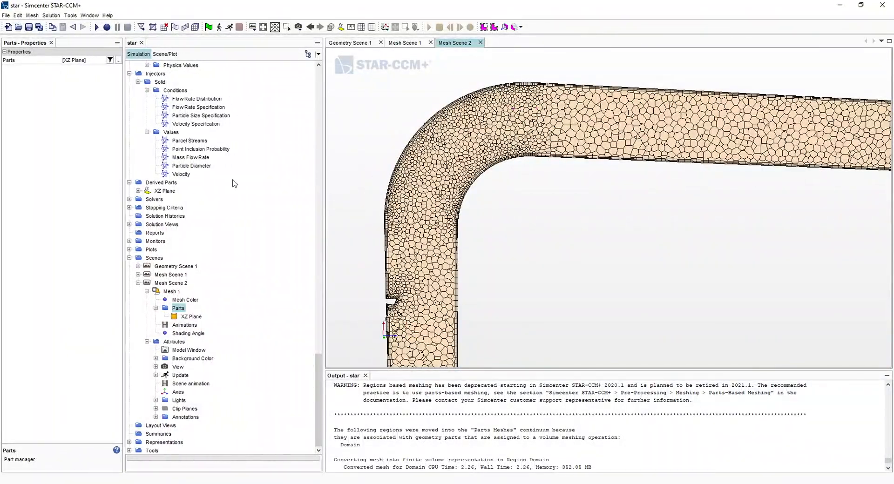
left_click_drag(323, 175, 279, 175)
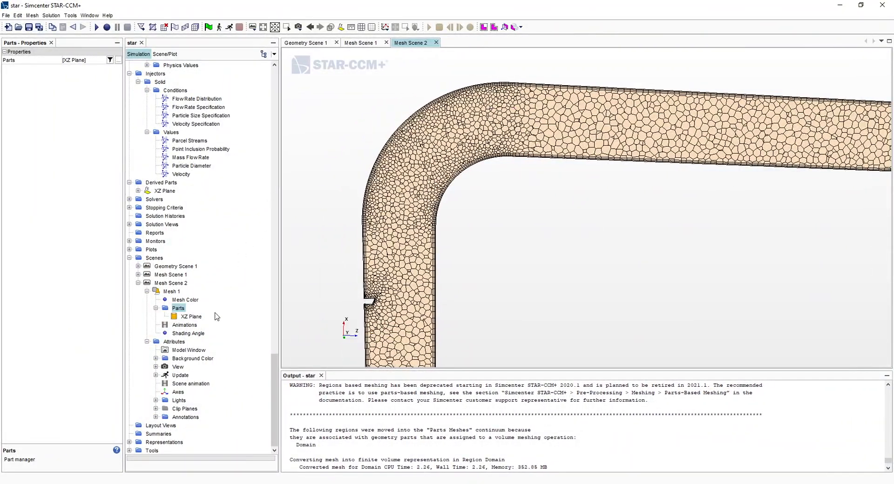
left_click_drag(479, 130, 482, 130)
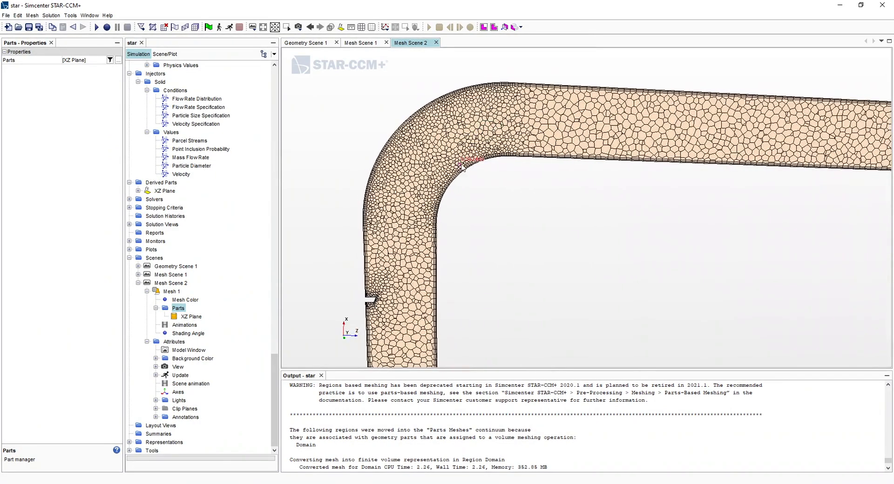
scroll(150, 211, "up", 5)
scroll(150, 210, "up", 15)
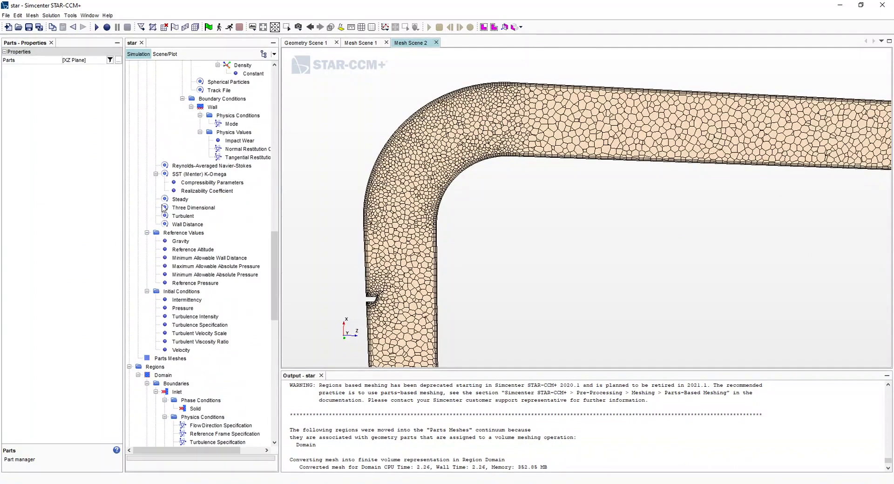
left_click_drag(280, 211, 316, 213)
scroll(273, 241, "down", 5)
scroll(241, 272, "down", 20)
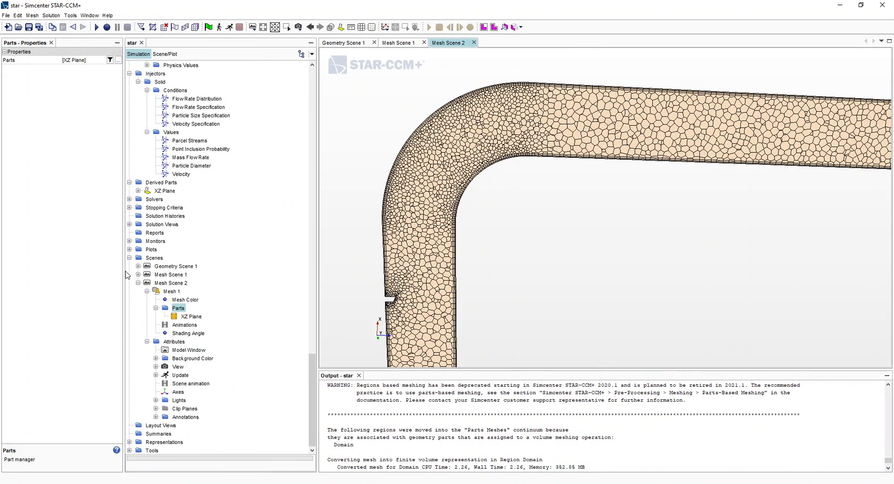
- Collapse the Scenes, Injectors and Regions branches of the simulation tree
left_click(130, 258)
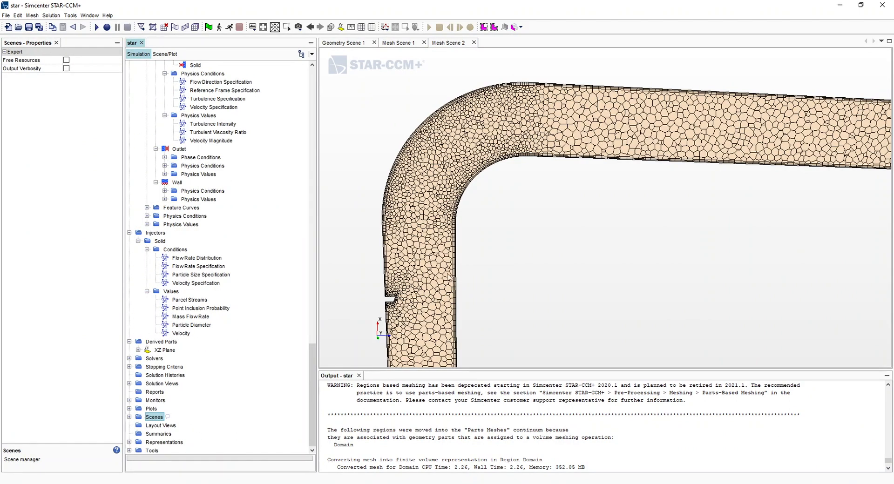
left_click_drag(520, 167, 522, 171)
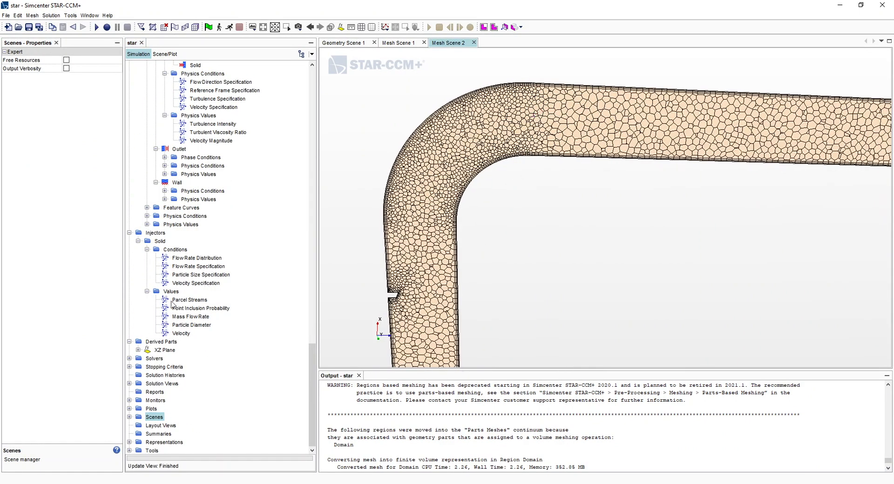
left_click_drag(404, 160, 413, 154)
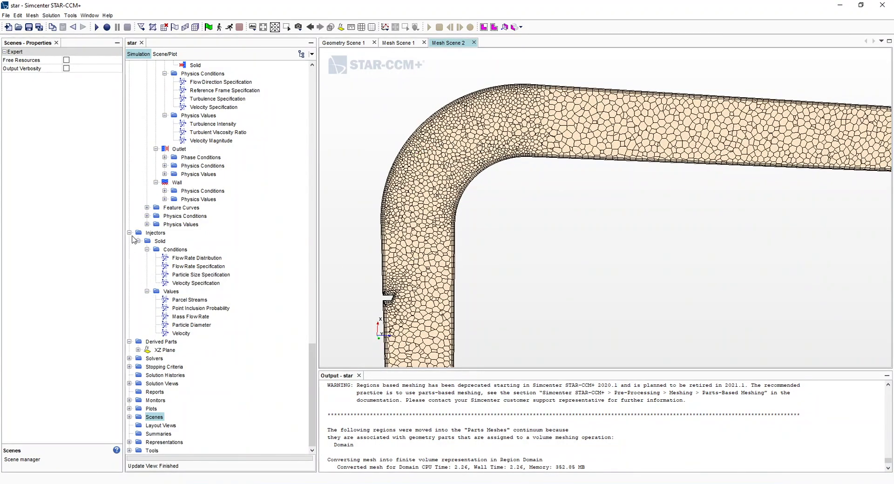
scroll(151, 233, "up", 5)
scroll(152, 233, "up", 4)
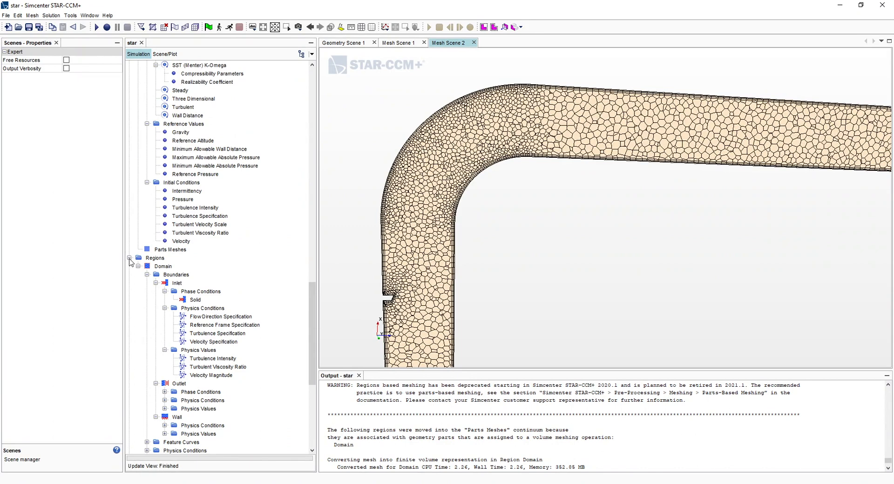
left_click(129, 259)
left_click(129, 266)
- Collapse the Lagrangian Multiphase, Models, Continua and Geometry branches of the simulation tree
scroll(163, 254, "up", 10)
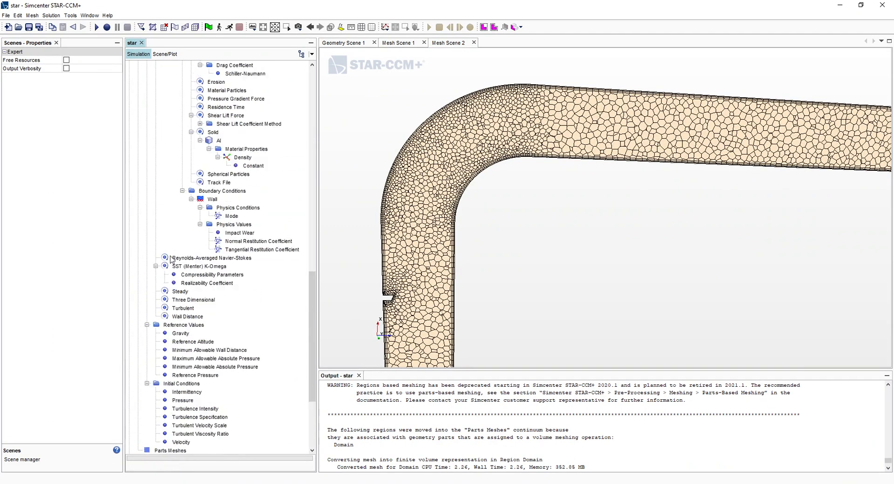
left_click(156, 216)
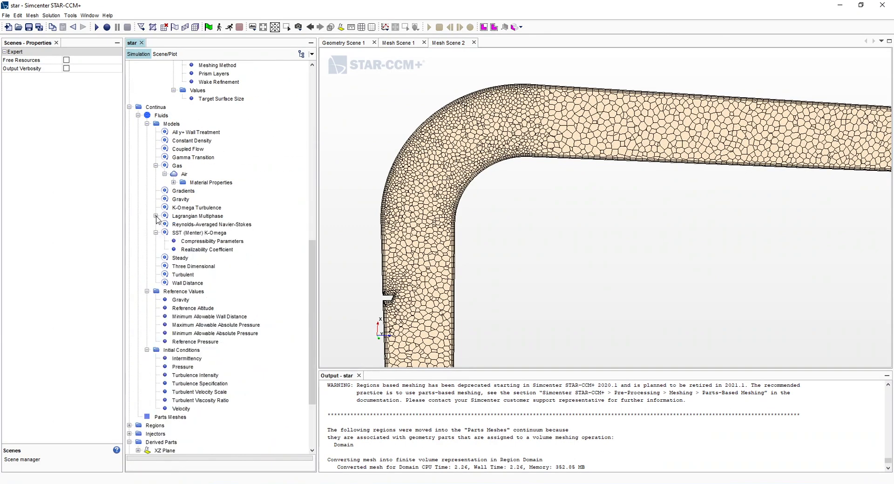
left_click(146, 124)
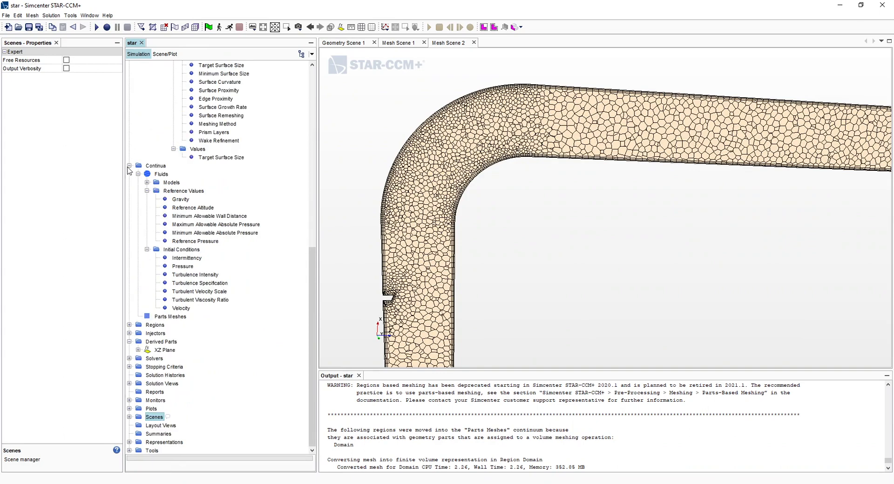
scroll(149, 182, "up", 12)
scroll(141, 168, "up", 2)
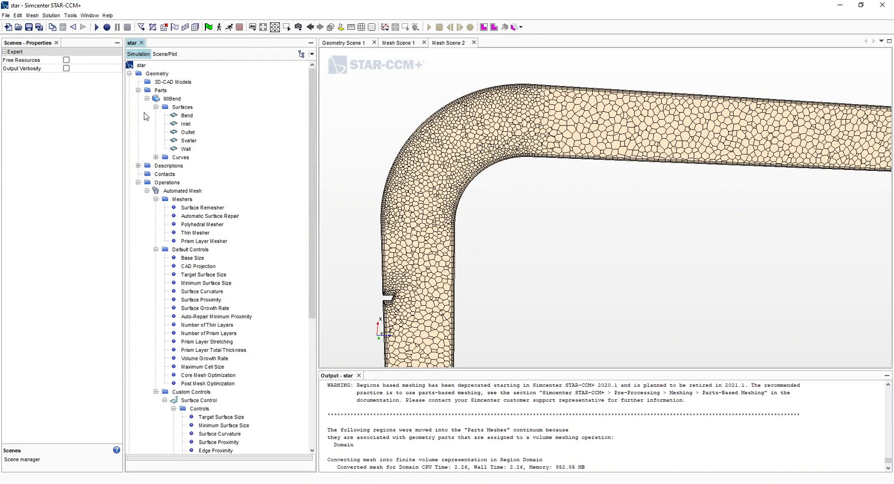
left_click(129, 74)
left_click_drag(481, 171, 481, 174)
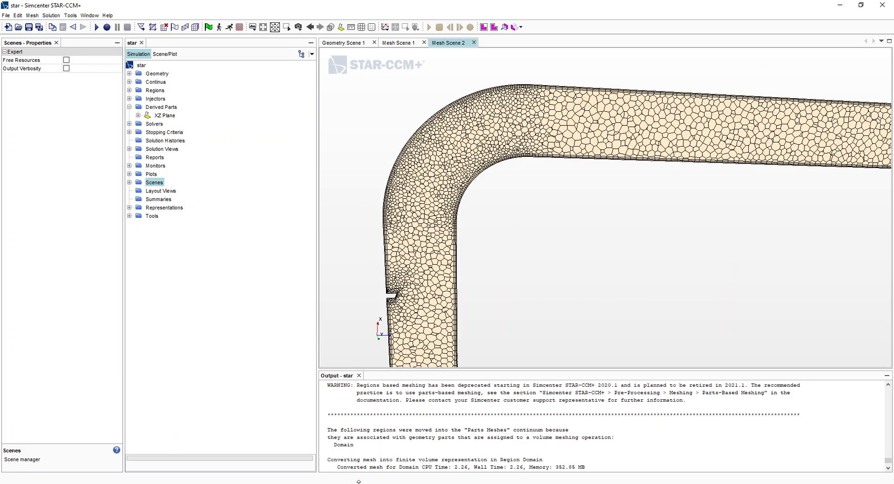
- Consult the pipe bend sketch and parameter table in the Note2 PowerPoint presentation, and return to Simcenter STAR-CCM+
mouse_move(354, 483)
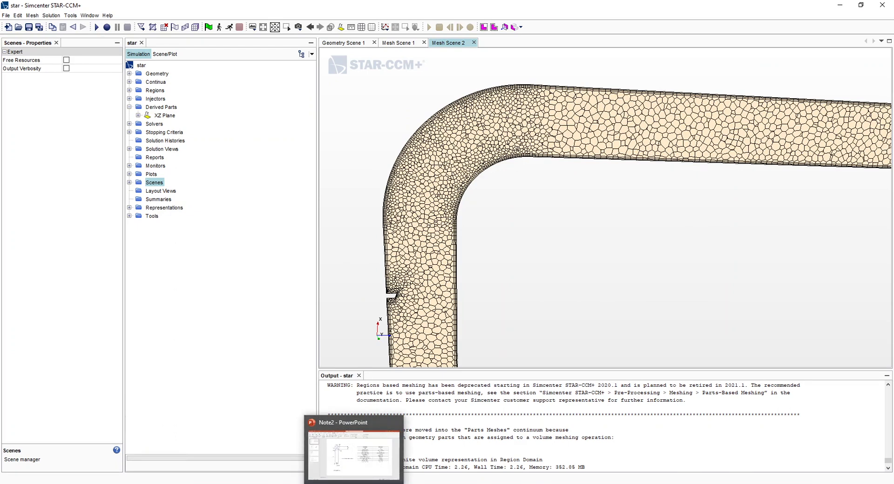
left_click(354, 454)
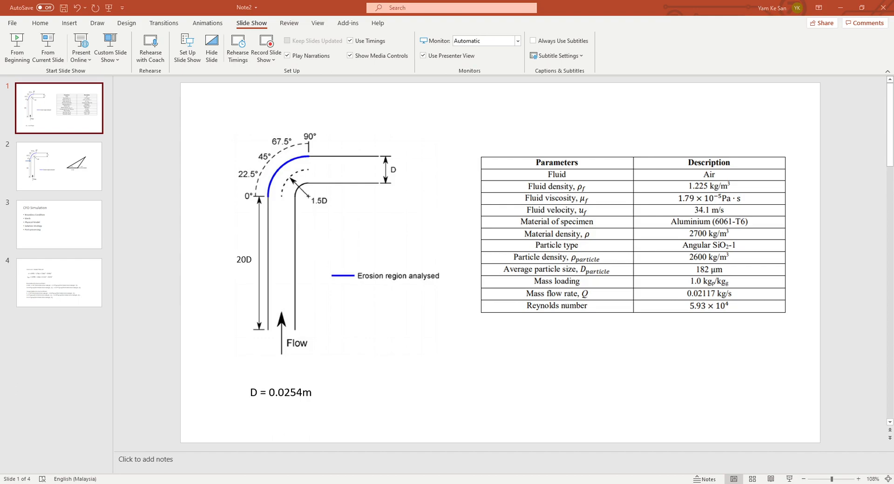
key("alt+Tab")
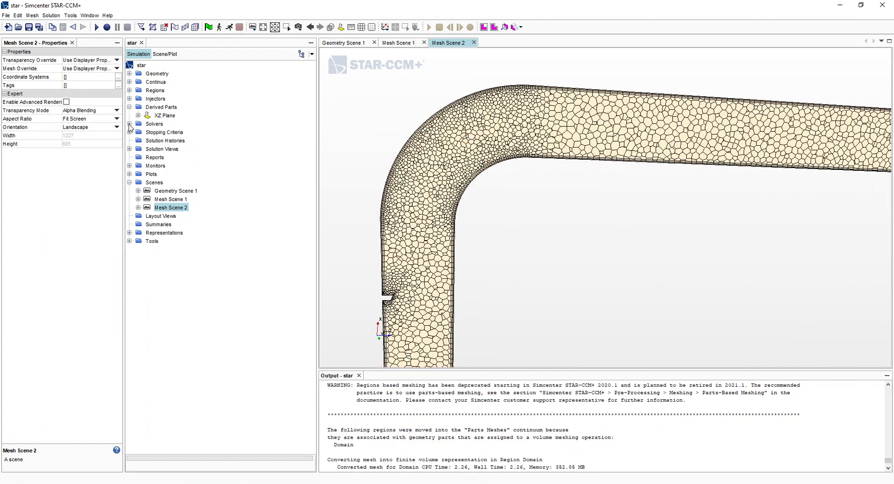
- Start a new plane section derived part and select the 90Bend part's Bend surface as its input instead of Domain
left_click(140, 108)
right_click(156, 109)
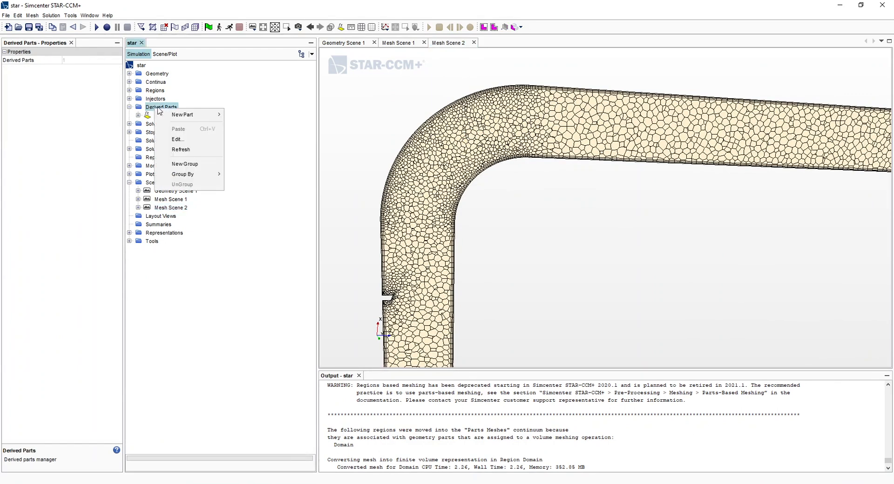
mouse_move(183, 115)
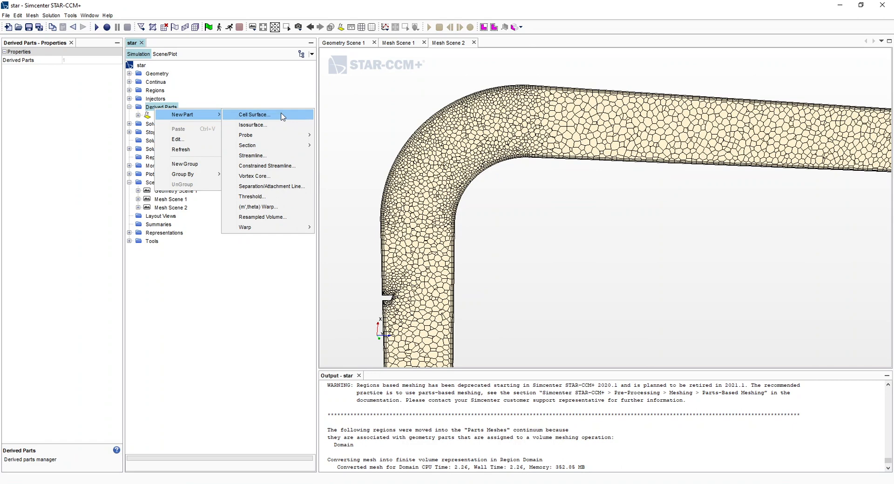
mouse_move(291, 145)
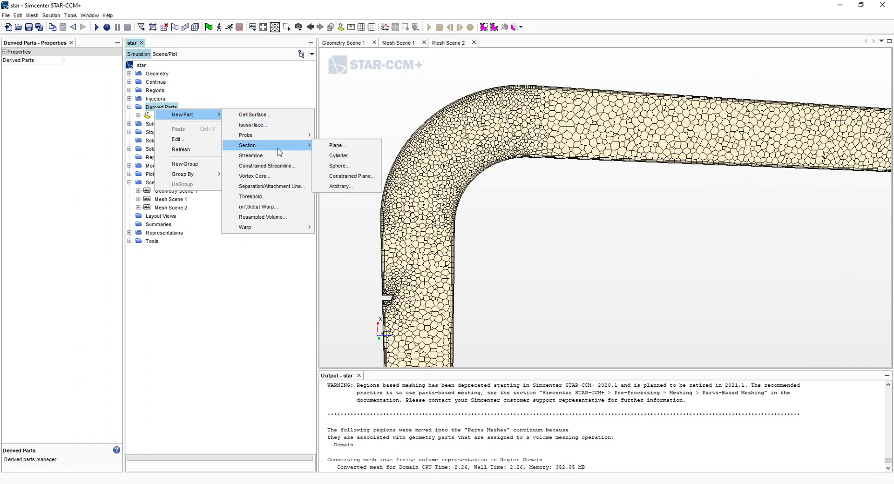
left_click(342, 146)
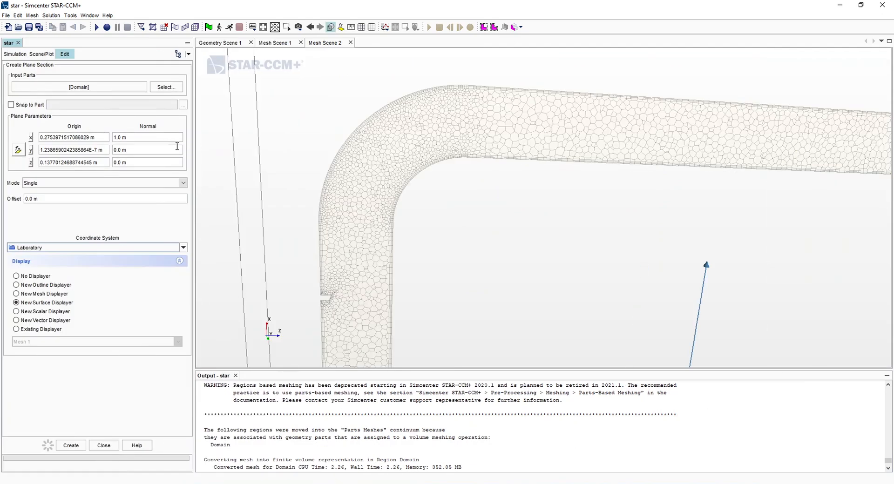
left_click(166, 87)
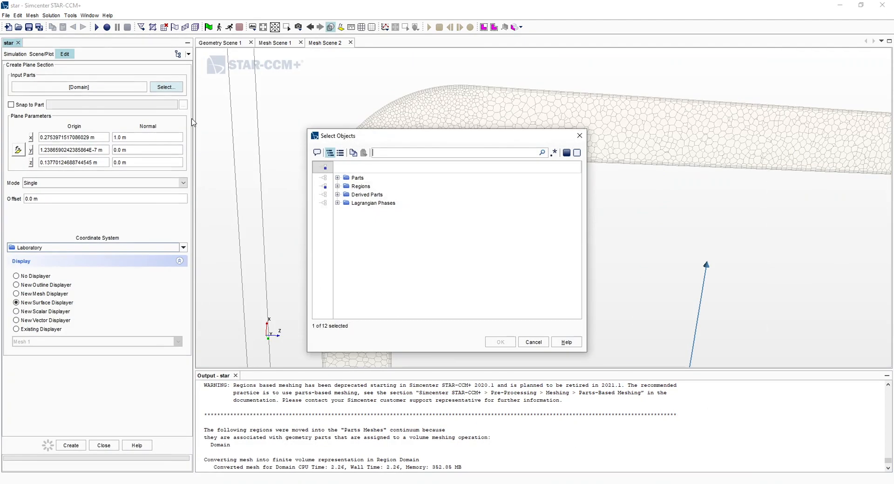
left_click(337, 186)
left_click(325, 187)
left_click(325, 186)
left_click(325, 177)
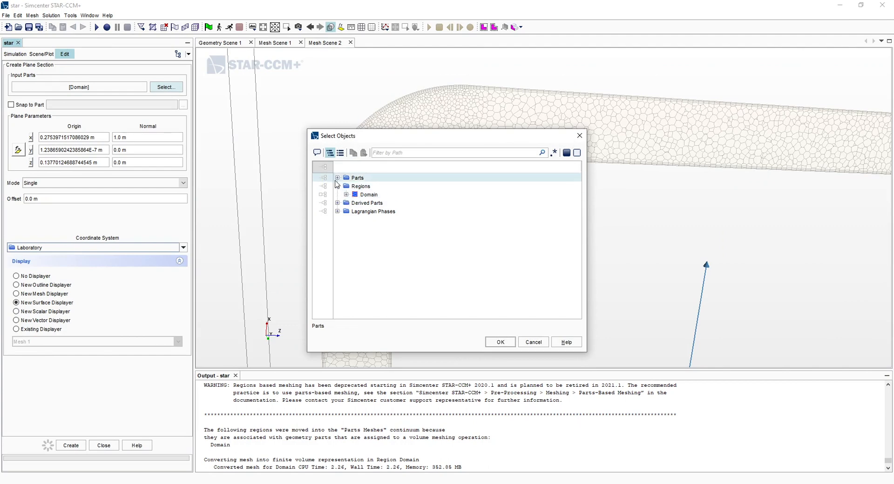
left_click(337, 178)
left_click(326, 178)
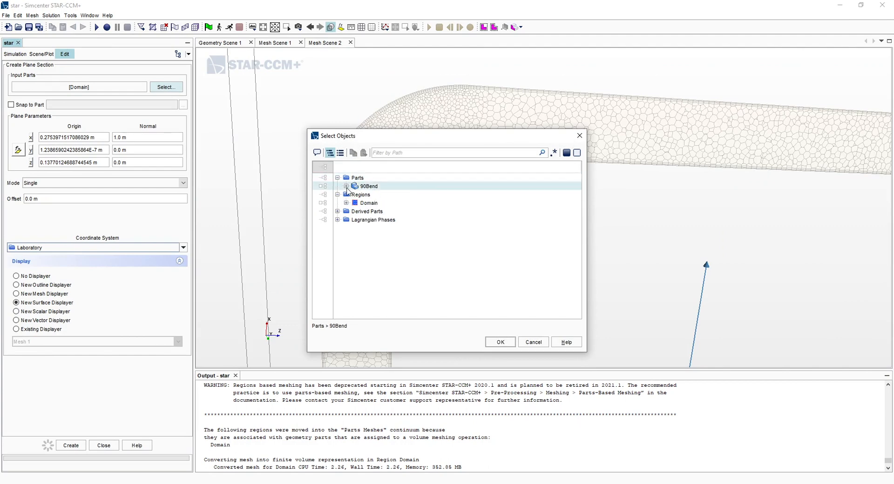
left_click(346, 187)
left_click(390, 205)
left_click(500, 343)
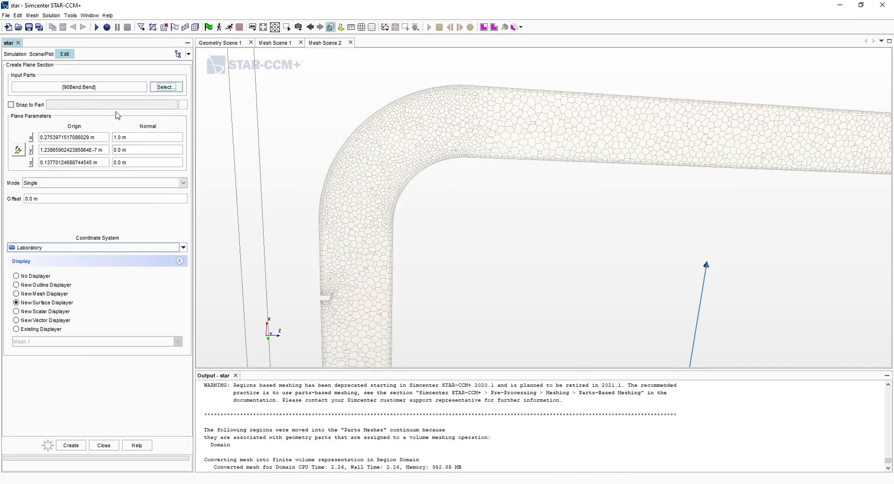
- Set the plane section's normal to 0, 1, 0 m and create the section
left_click_drag(111, 137, 87, 160)
type("010")
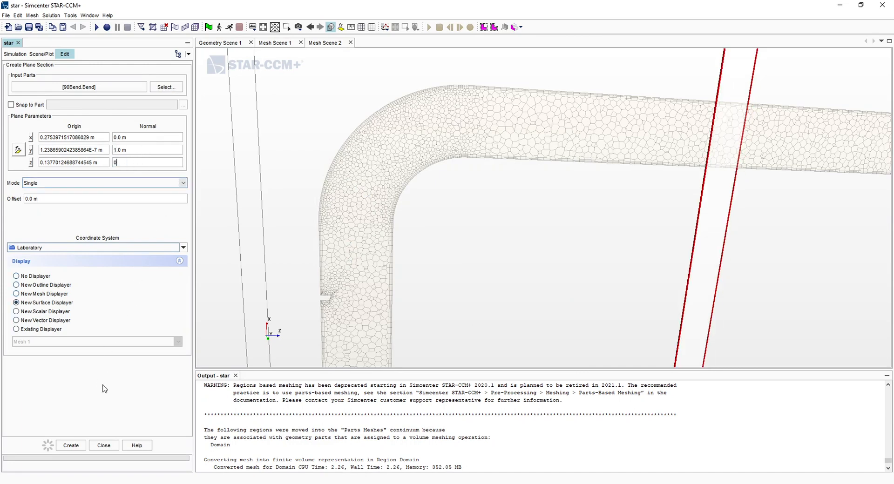
left_click(69, 446)
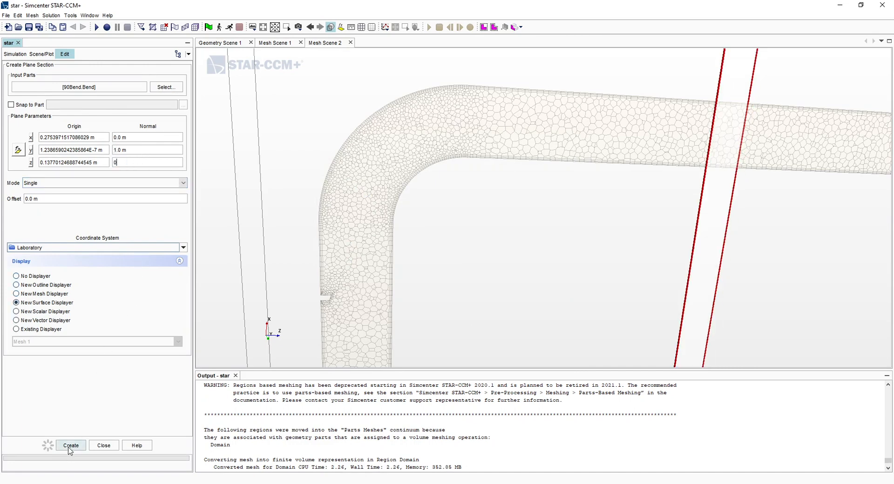
left_click(104, 446)
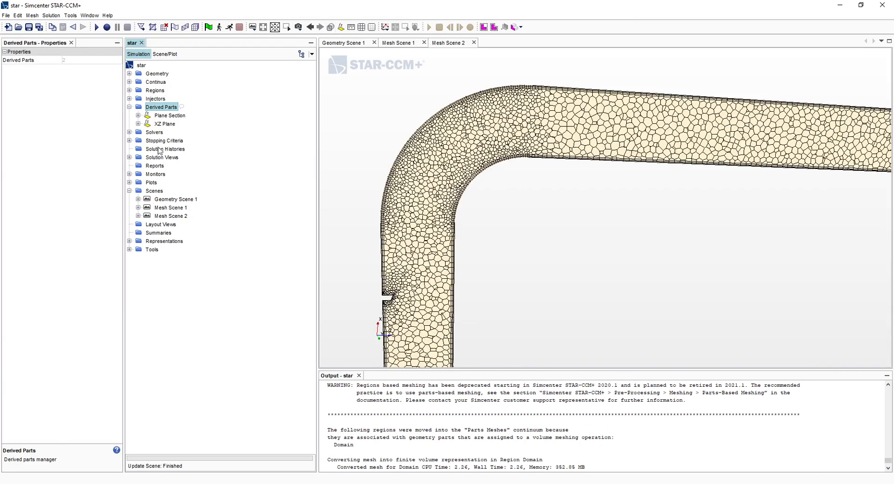
- Expand both derived plane sections and rename the newly created plane section as Bend
left_click(162, 123)
double_click(165, 124)
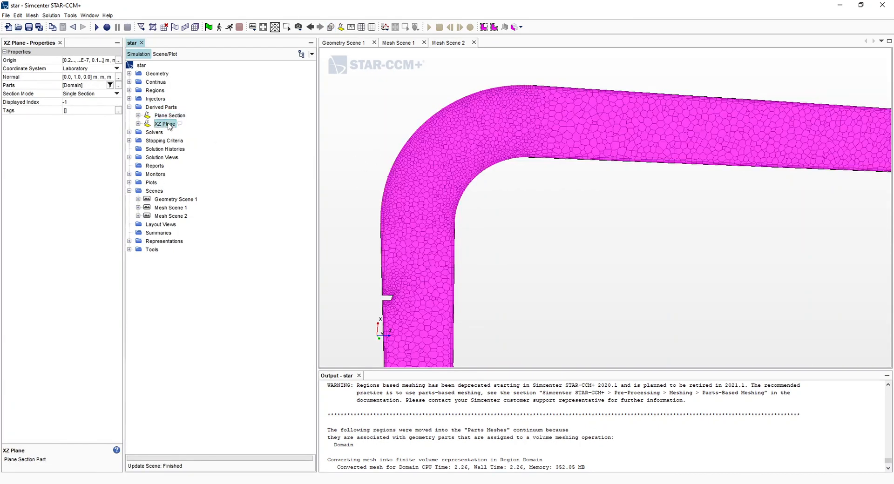
right_click(162, 125)
left_click(161, 116)
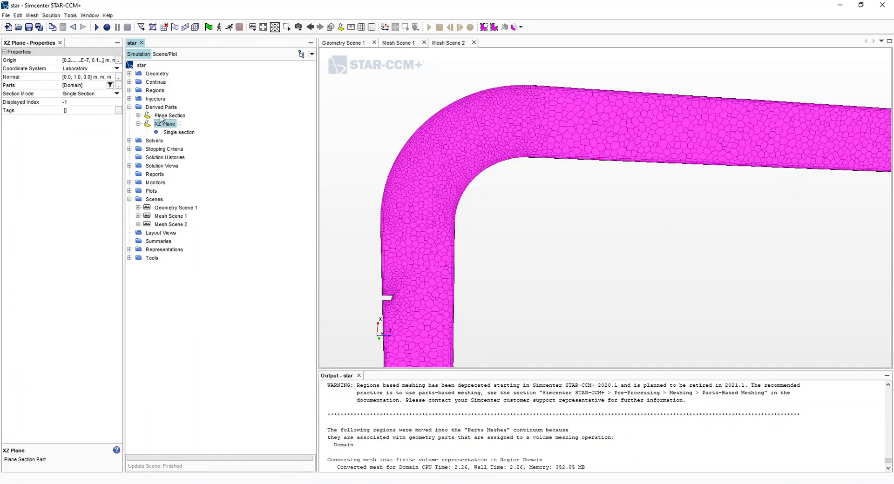
left_click(139, 115)
right_click(169, 120)
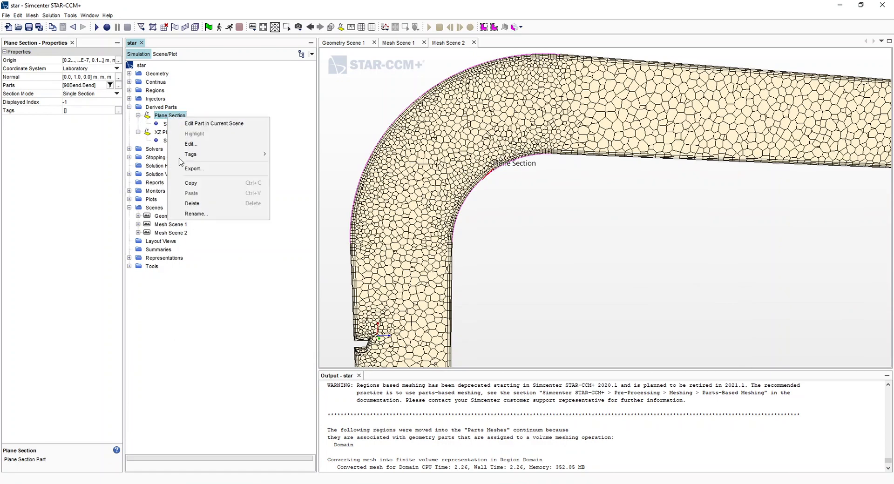
left_click(195, 210)
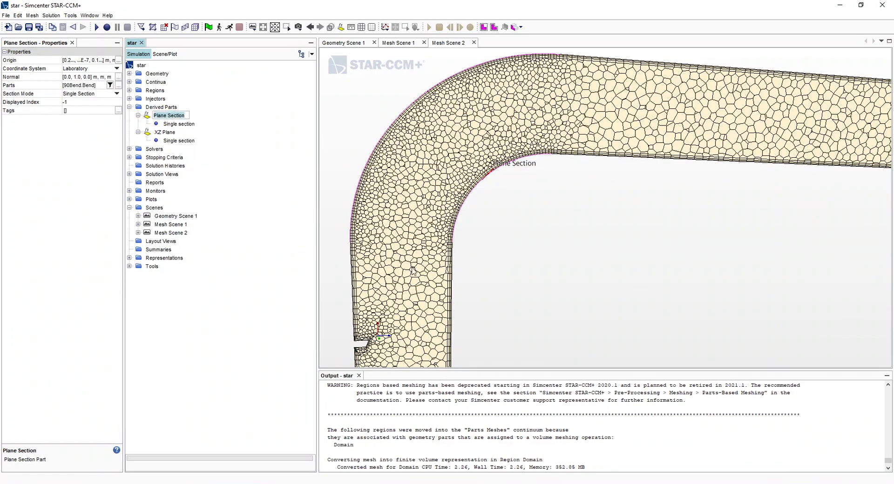
type("BendSu")
key("Return")
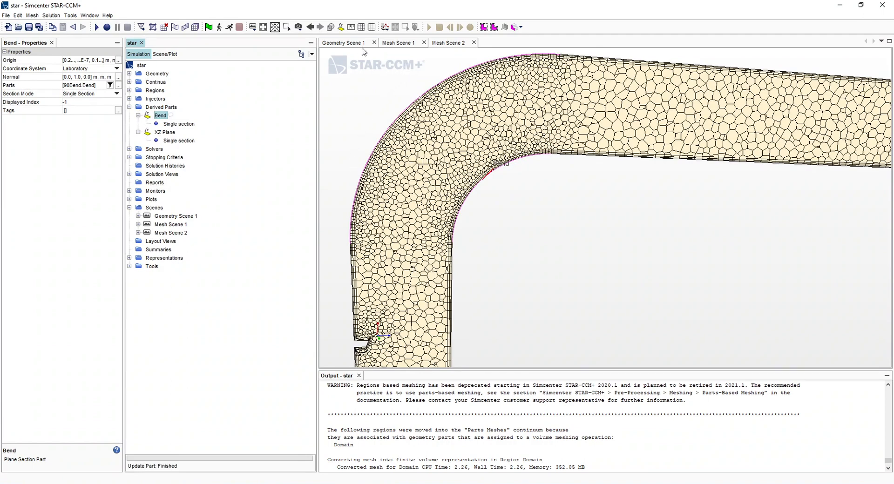
- Examine the Bend section's outline on the pipe elbow in Geometry Scene 1 from several angles
left_click(350, 44)
left_click_drag(577, 128, 533, 103)
scroll(526, 103, "up", 5)
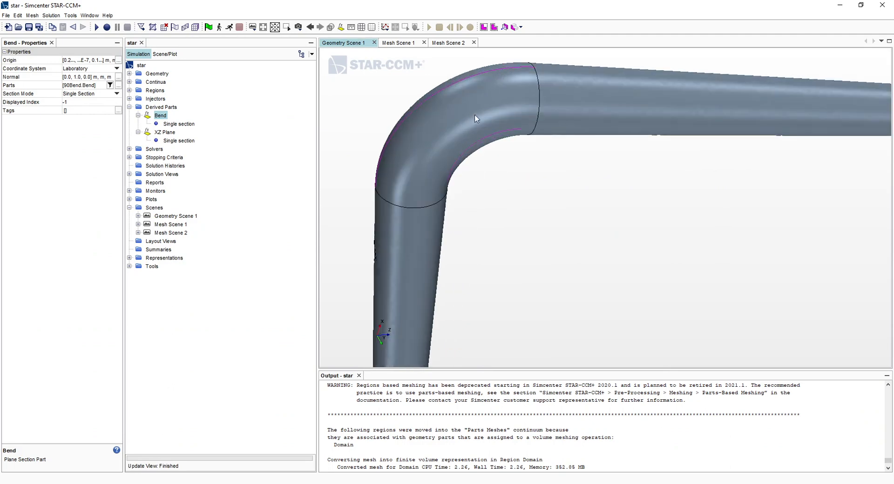
mouse_move(511, 154)
left_mouse_down()
mouse_move(480, 147)
mouse_move(505, 139)
mouse_move(499, 185)
mouse_move(501, 153)
mouse_move(502, 168)
left_mouse_up()
left_click(163, 117)
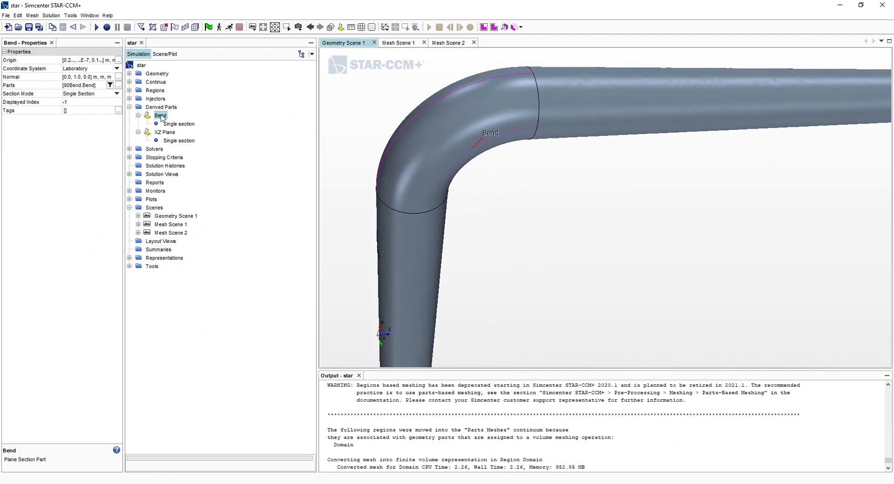
left_click_drag(393, 154, 399, 139)
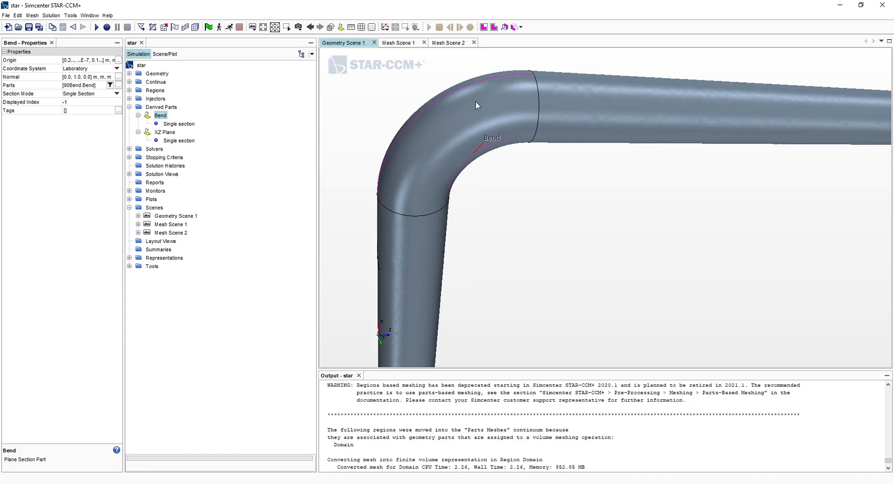
left_click_drag(507, 143, 378, 192)
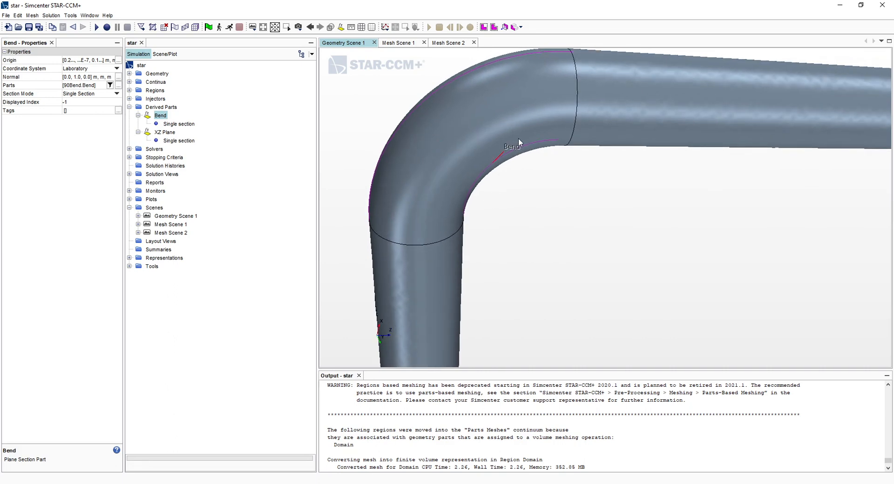
left_click_drag(443, 170, 446, 182)
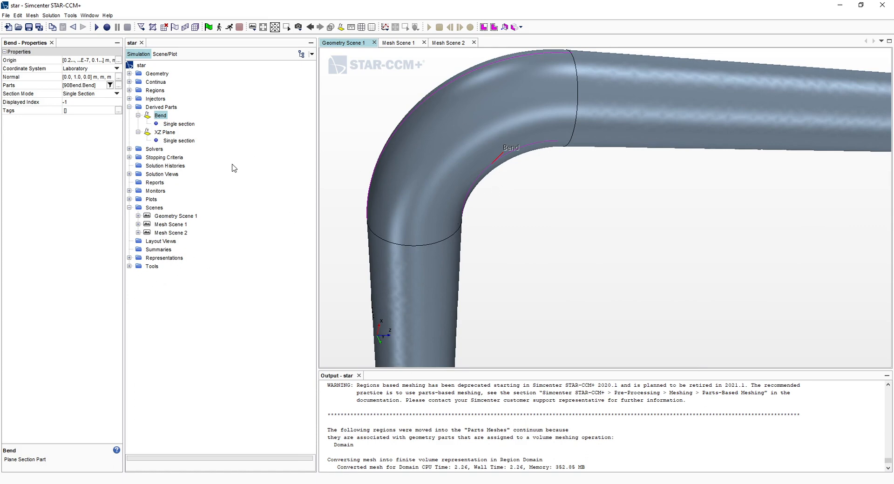
left_click_drag(424, 125, 448, 162)
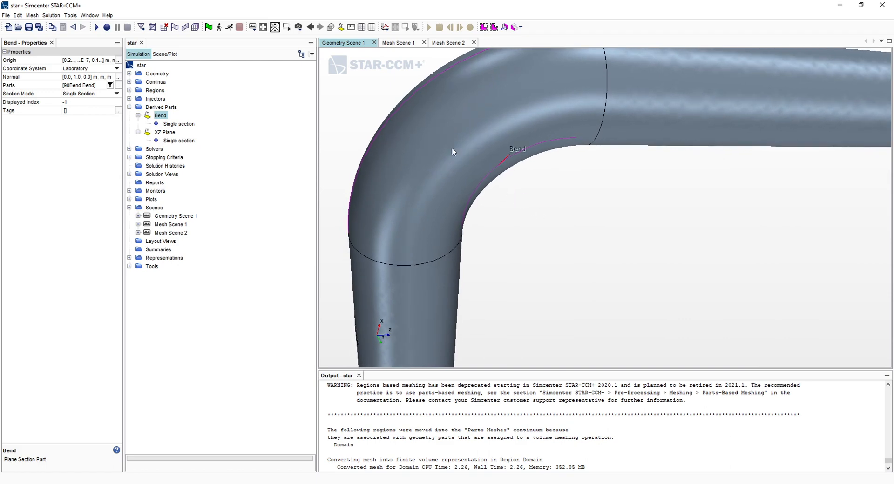
left_click_drag(523, 181, 442, 173)
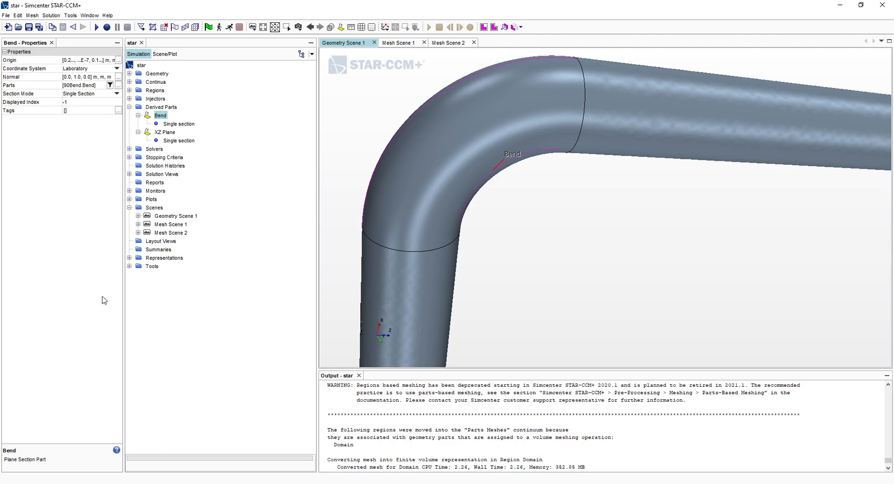
- Start defining a new spherical local coordinate system under the Laboratory coordinate system
left_click(130, 266)
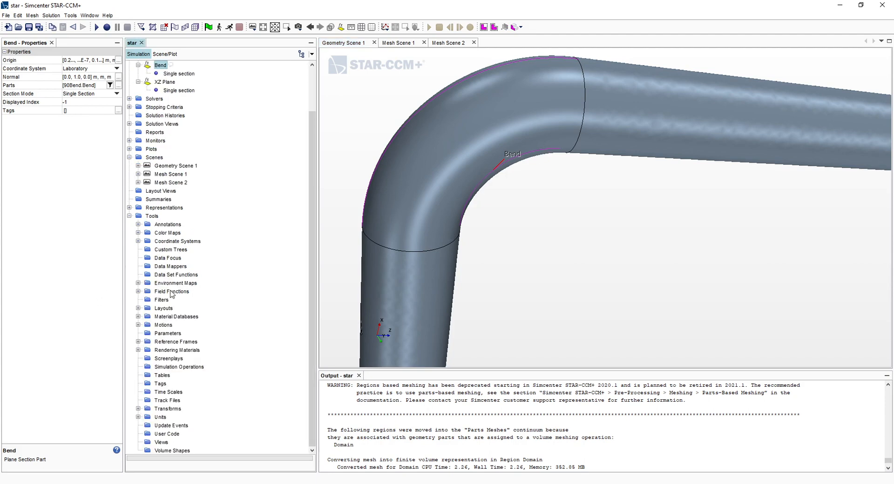
left_click(187, 242)
left_click(138, 241)
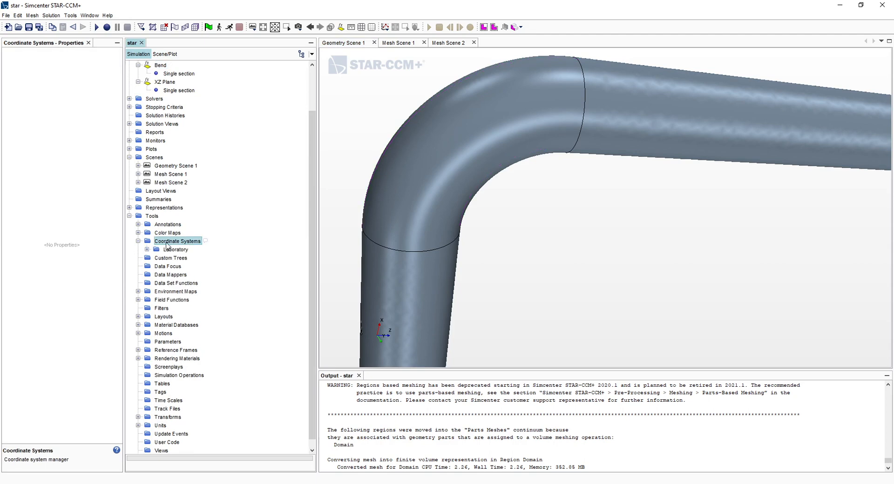
left_click(172, 250)
left_click(147, 250)
left_click(177, 259)
right_click(177, 259)
mouse_move(215, 268)
left_click(302, 285)
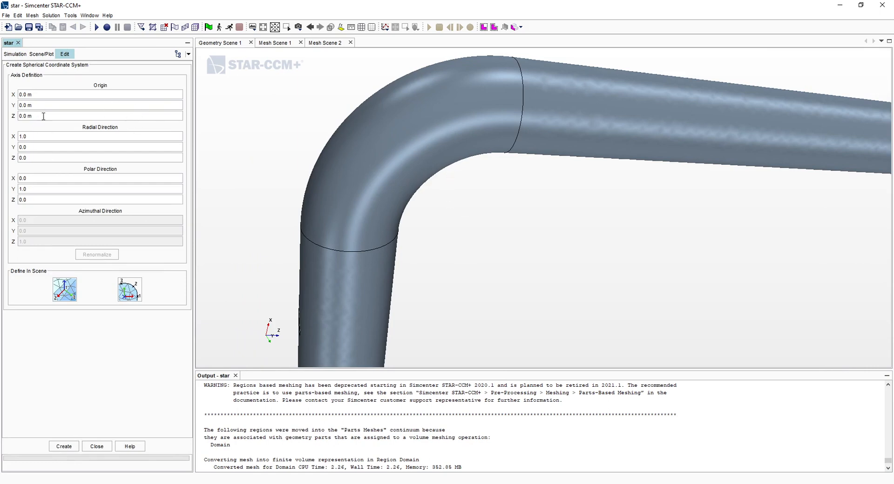
- Set the spherical coordinate system's origin to X 0.5 m and Z 0.0381 m
left_click(45, 98)
scroll(509, 212, "down", 3)
scroll(509, 211, "up", 3)
left_click_drag(459, 235, 441, 227)
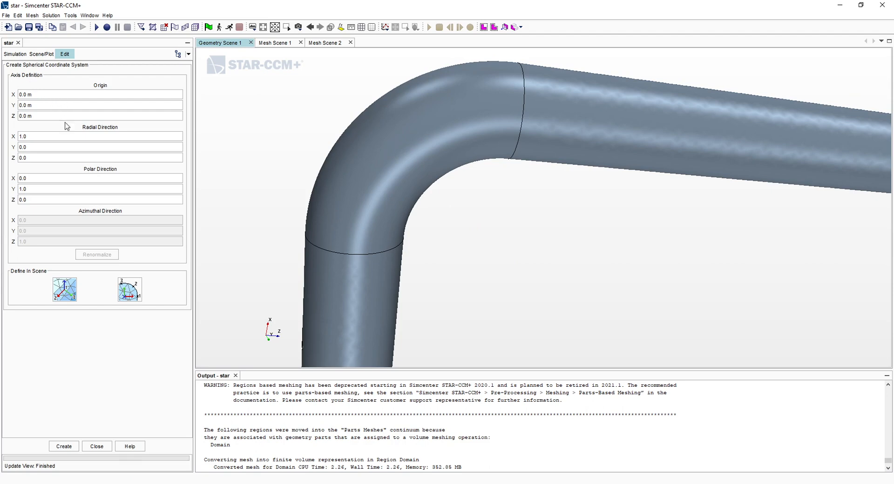
left_click_drag(506, 234, 497, 232)
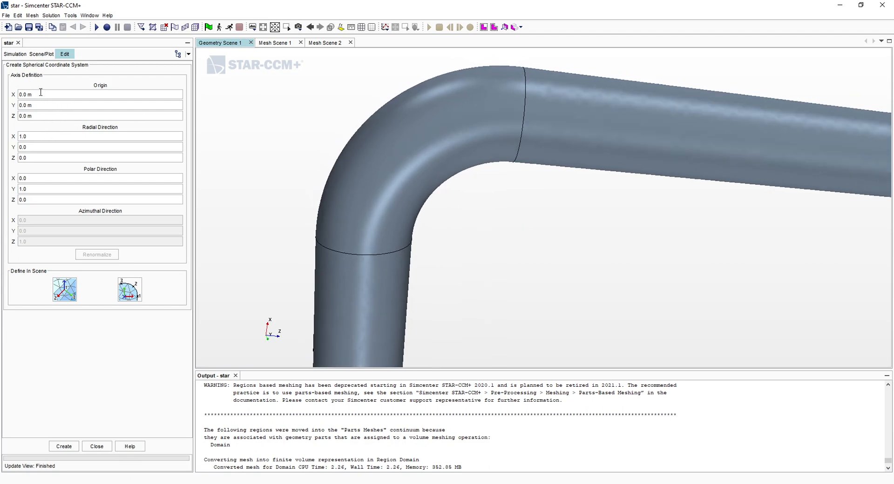
scroll(521, 255, "up", 2)
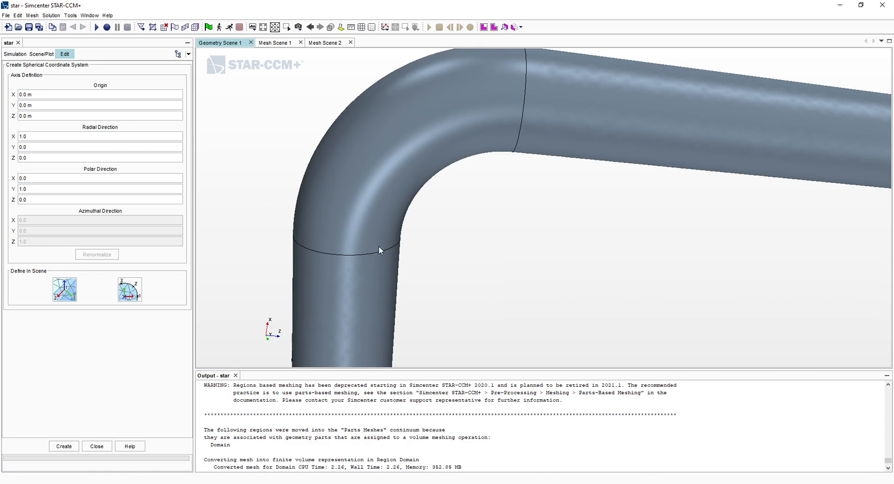
left_click(39, 93)
left_click_drag(61, 94, 2, 93)
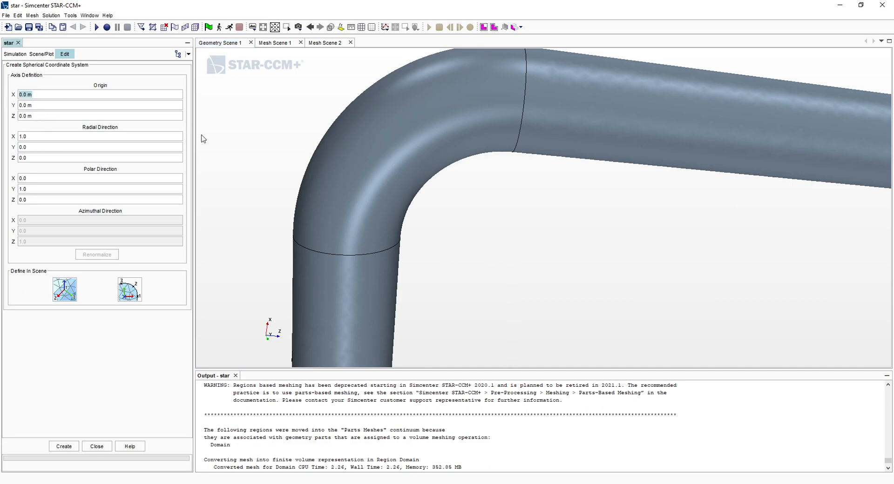
type("0.5")
left_click(42, 102)
left_click(34, 139)
left_click(38, 115)
type("0.0381 m")
- Check the spherical axes' placement against the pipe bend and create the coordinate system
middle_click_drag(552, 221, 535, 219)
left_click_drag(535, 218, 514, 213)
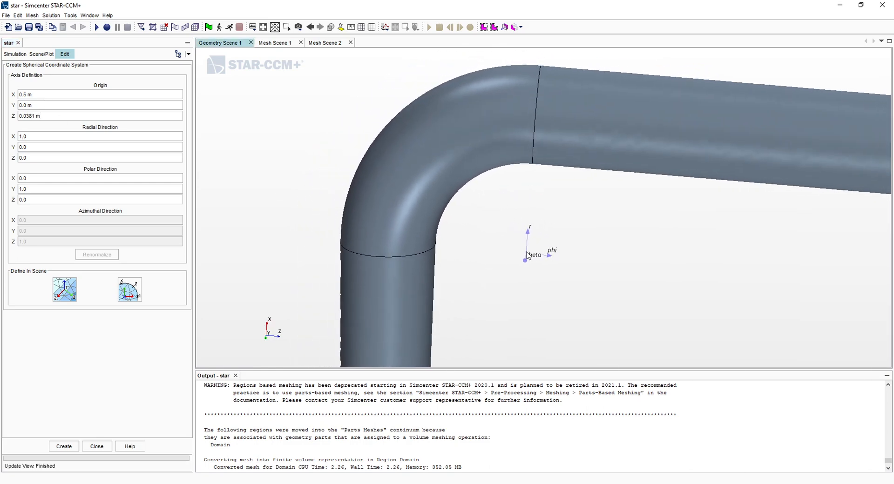
left_click_drag(576, 238, 515, 239)
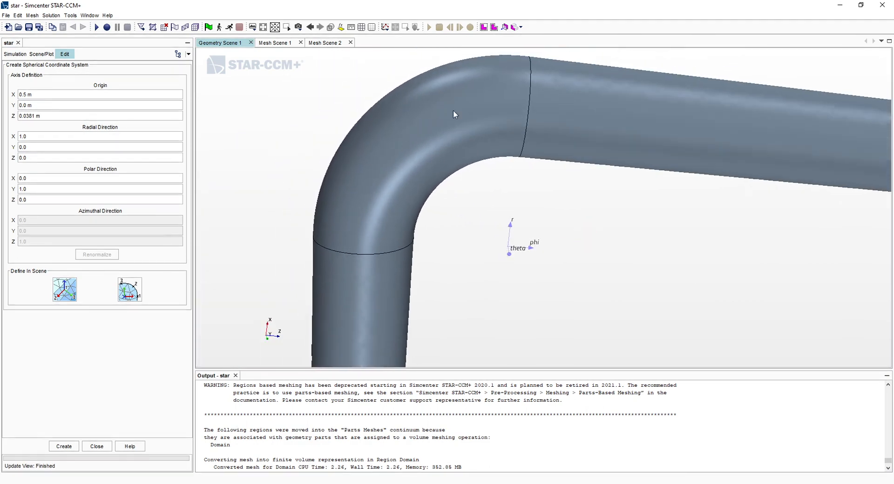
left_click(63, 446)
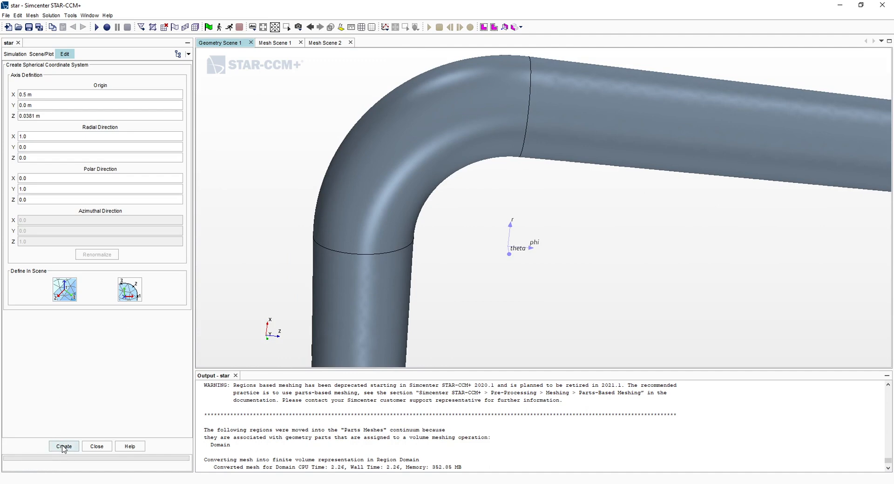
left_click(97, 447)
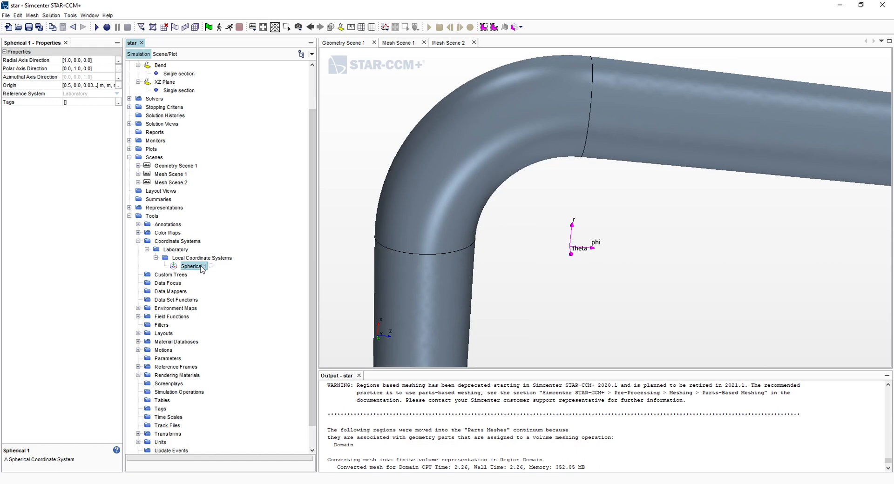
scroll(202, 269, "up", 2)
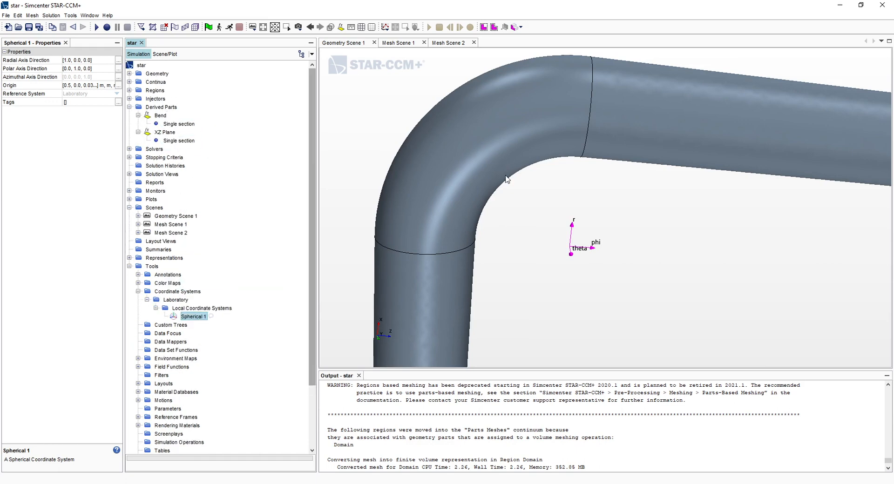
- Start creating a new Threshold derived part for the pipe bend
left_click_drag(523, 194, 378, 244)
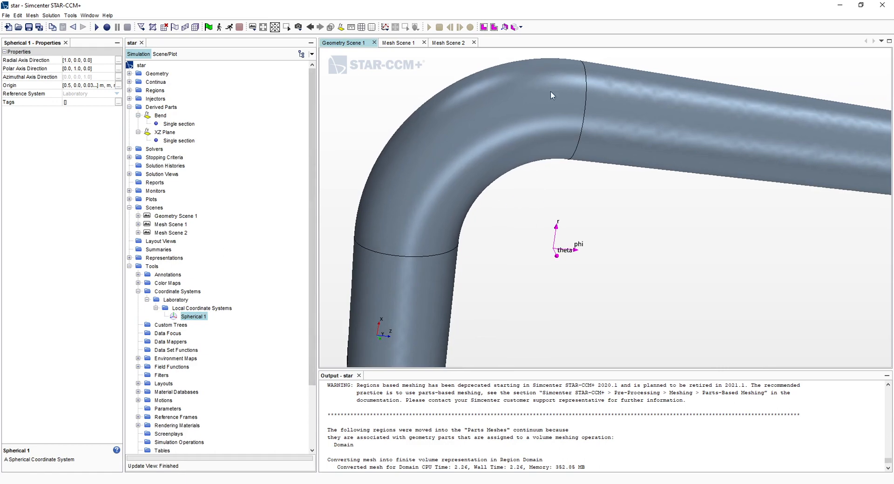
right_click(169, 108)
mouse_move(200, 119)
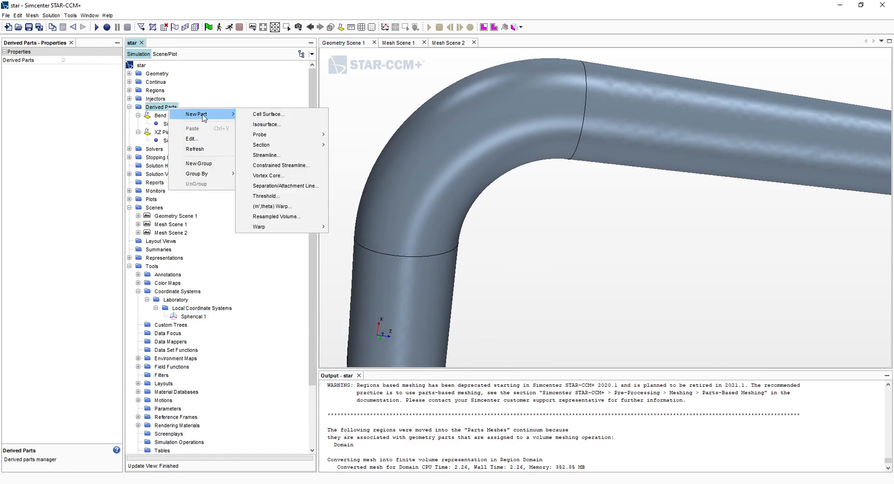
left_click(150, 125)
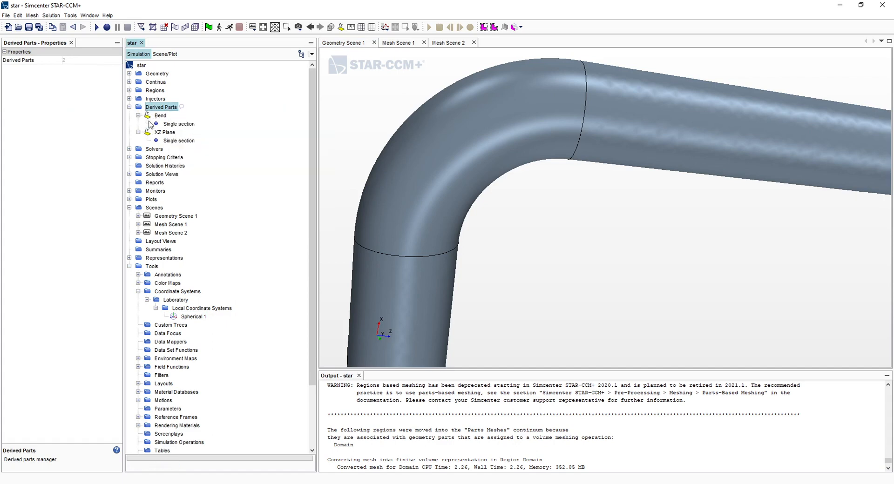
right_click(169, 107)
mouse_move(197, 118)
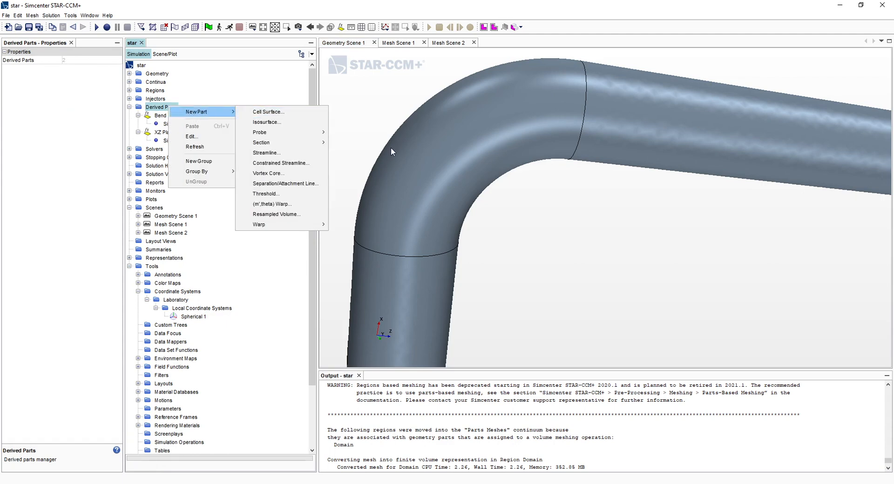
left_click(284, 194)
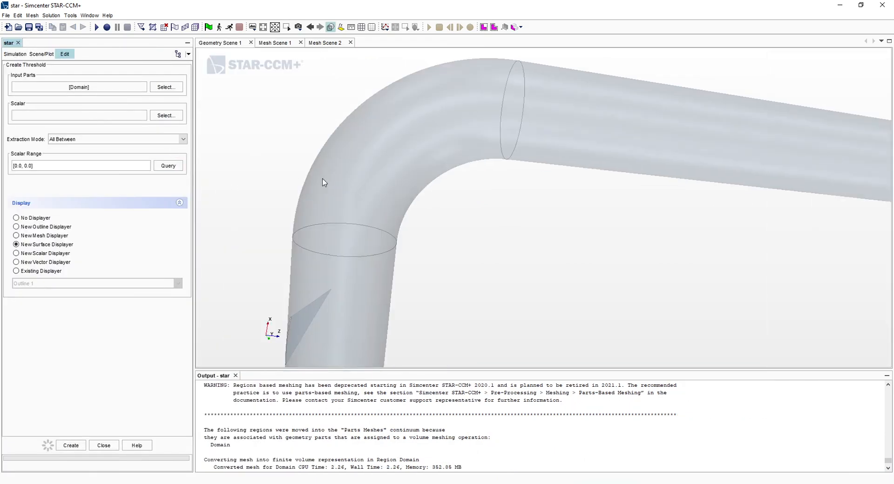
- Set the threshold's input part to the Bend plane section only, in place of the Domain region
left_click(89, 89)
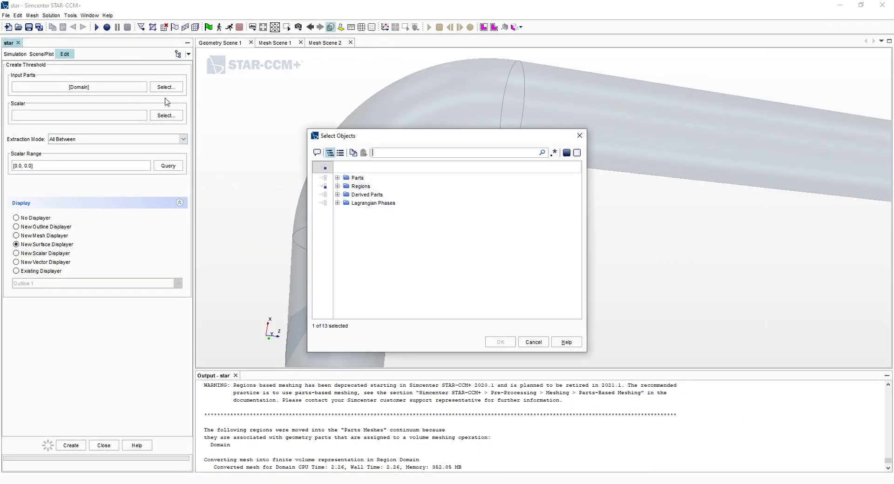
left_click(338, 186)
left_click(338, 186)
left_click(338, 195)
left_click(325, 186)
left_click(368, 203)
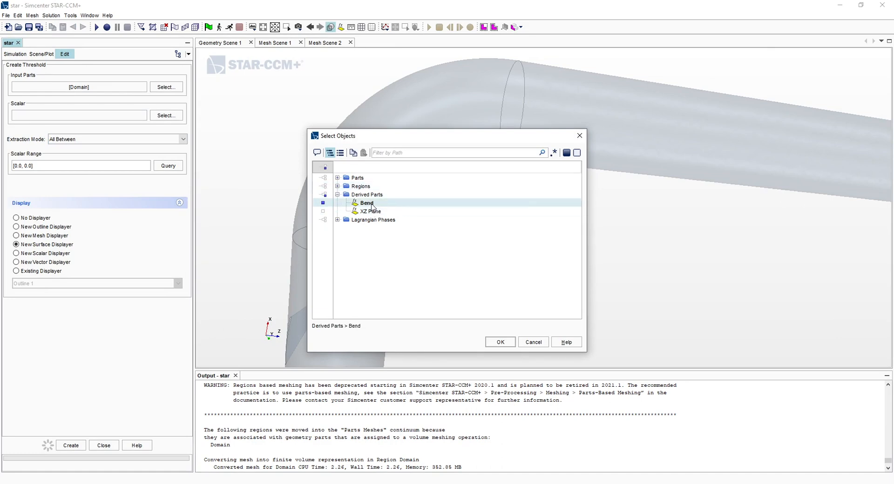
left_click(501, 343)
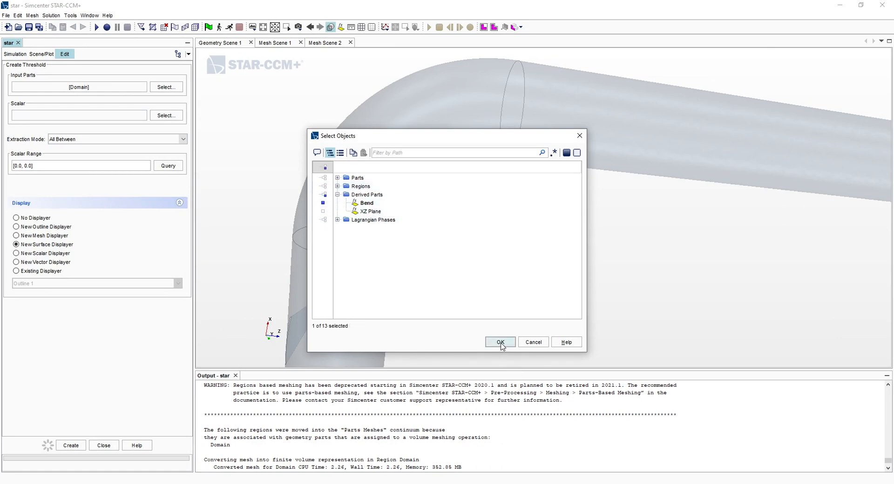
- Set the threshold's scalar to the r component of Position in the Spherical 1 coordinate system
left_click(111, 116)
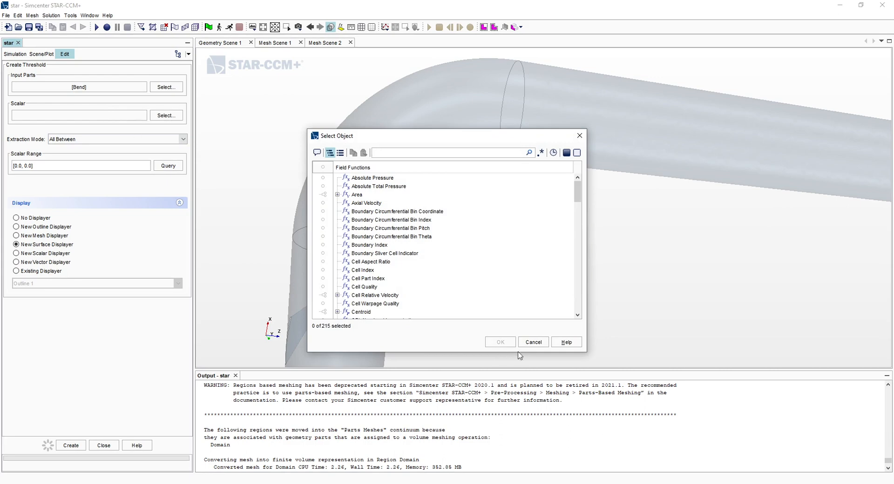
left_click(531, 343)
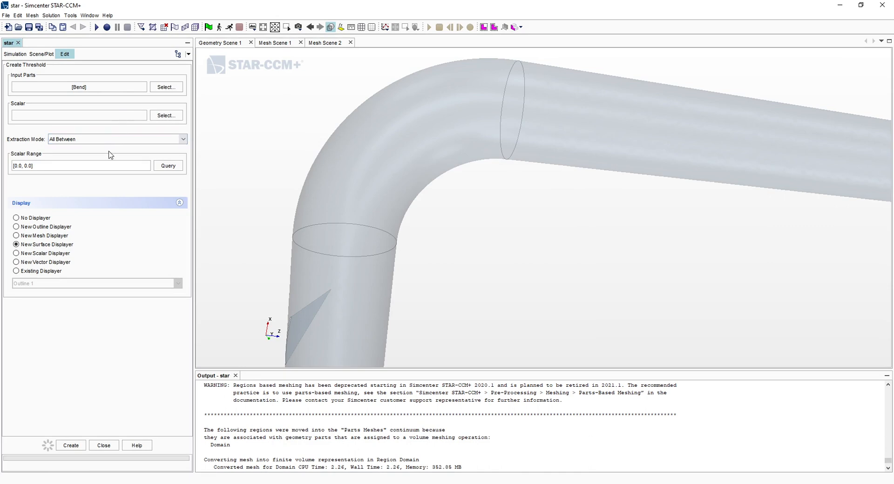
left_click(86, 166)
left_click(126, 168)
left_click(176, 118)
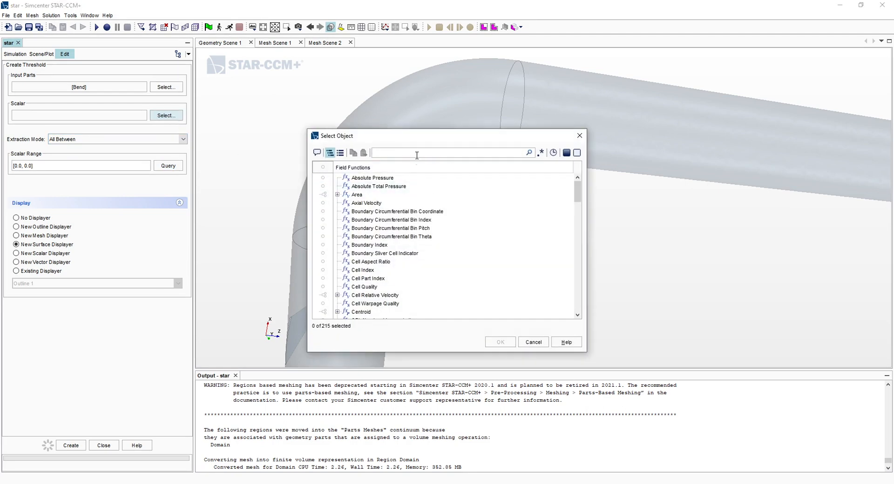
type("position")
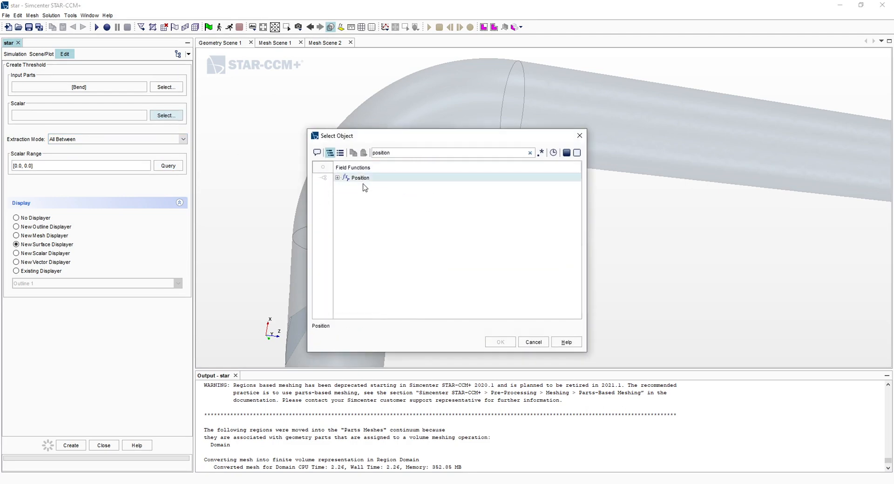
left_click(337, 179)
left_click(347, 194)
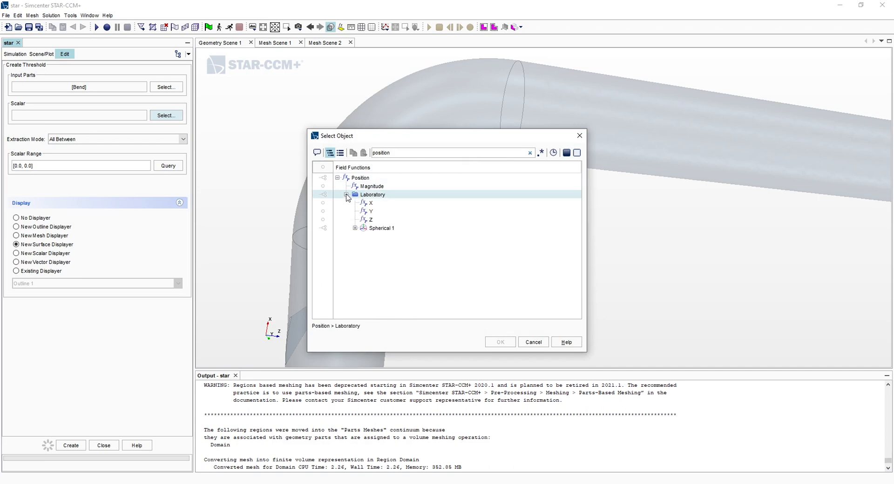
left_click(373, 228)
left_click(355, 228)
left_click(377, 236)
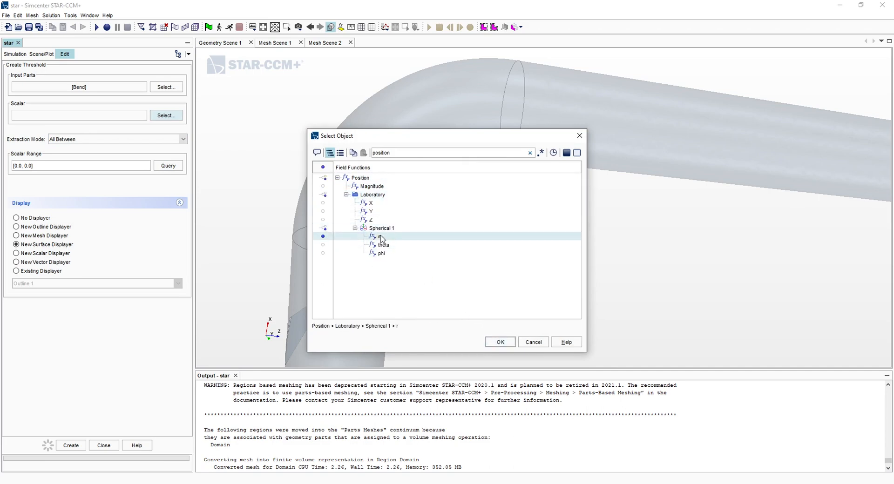
left_click(507, 344)
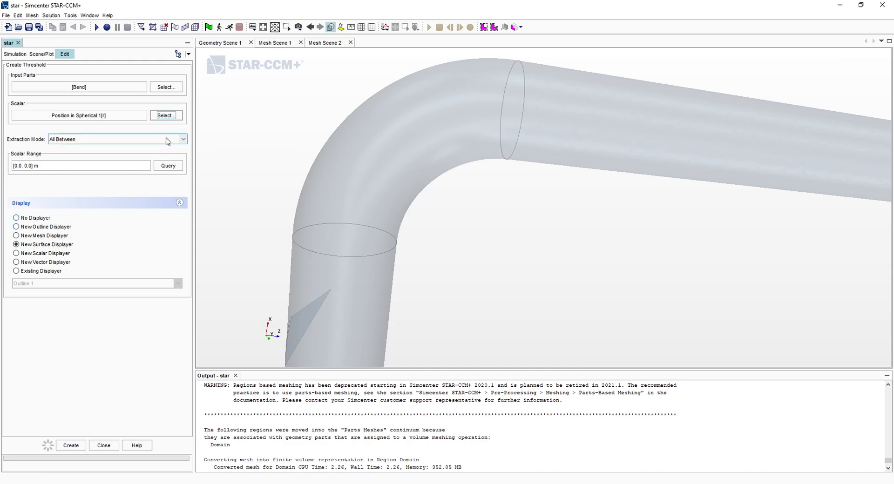
- Set the extraction mode to All Above with a threshold value of 0.0381 m and create the threshold part
left_click(183, 140)
left_click(98, 158)
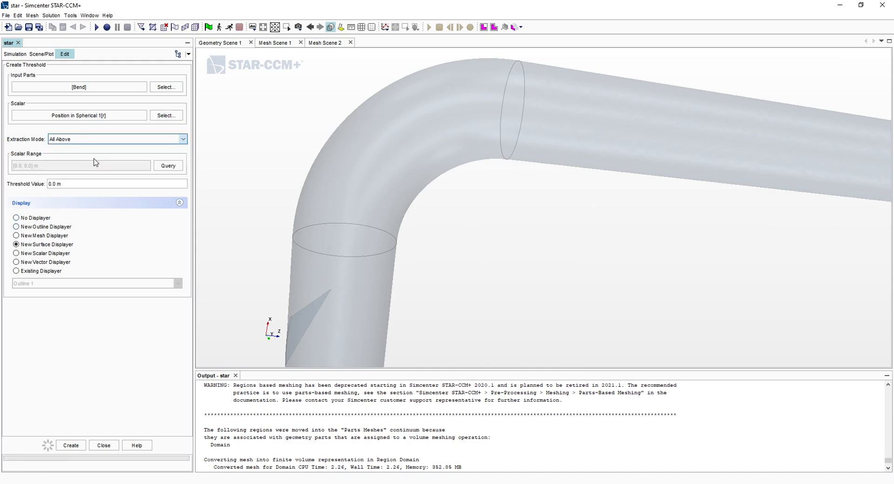
left_click_drag(73, 186, 18, 182)
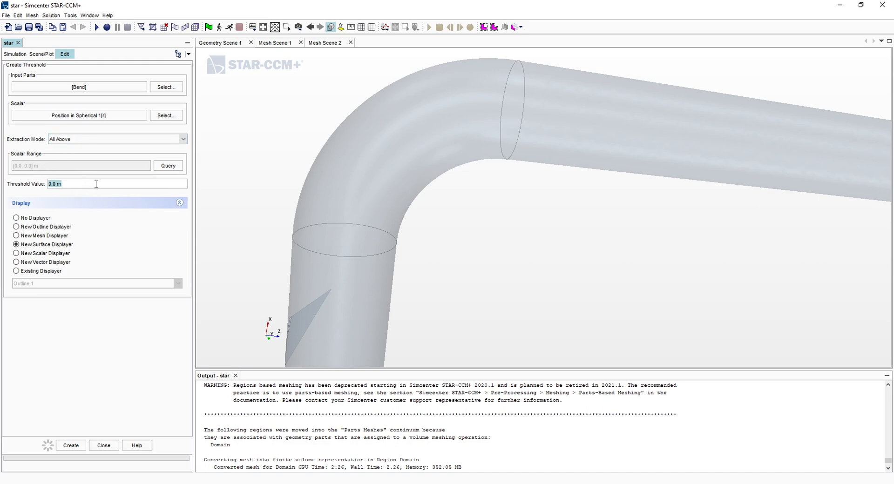
type("0")
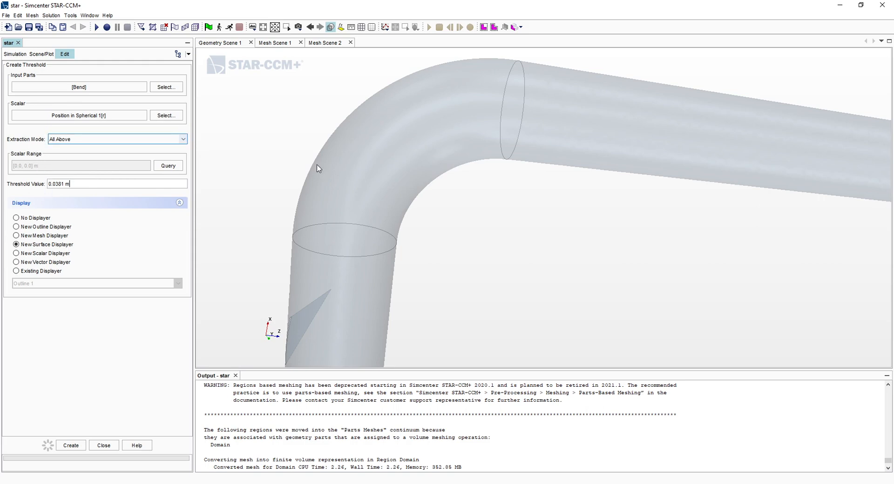
left_click(173, 169)
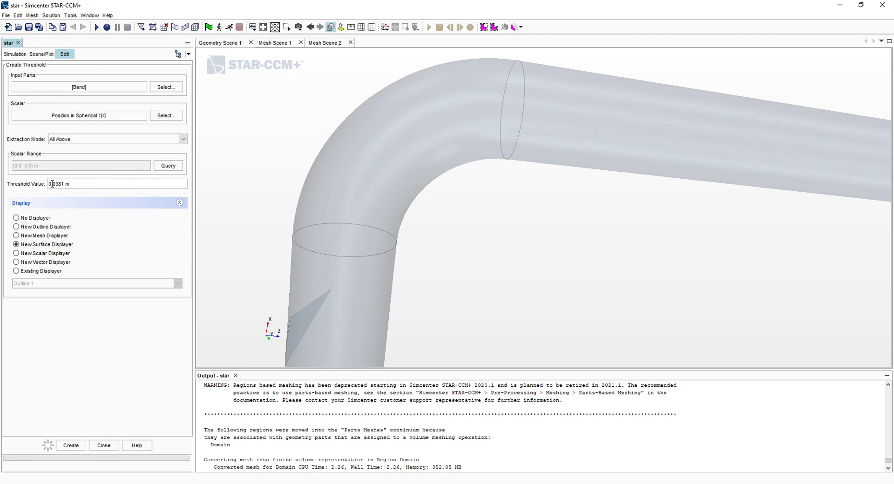
left_click(71, 446)
left_click(104, 445)
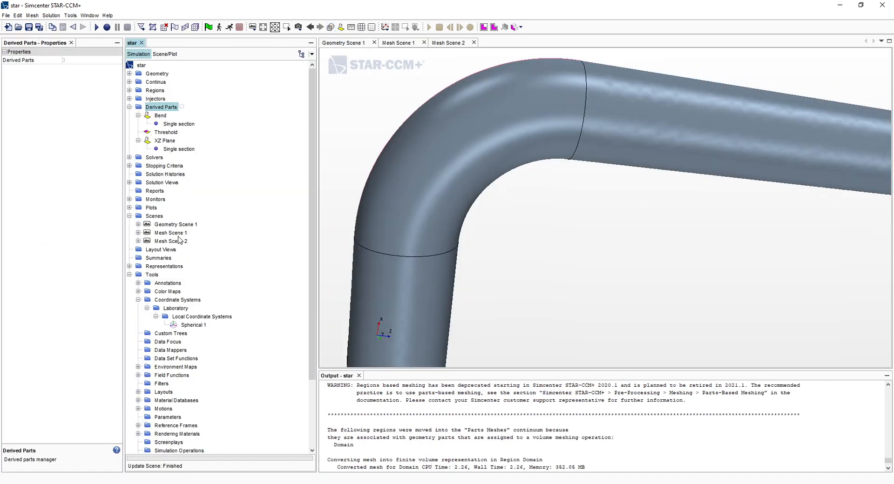
- Check the threshold line along the pipe elbow and rename the Threshold part as OuterBend
left_click(166, 132)
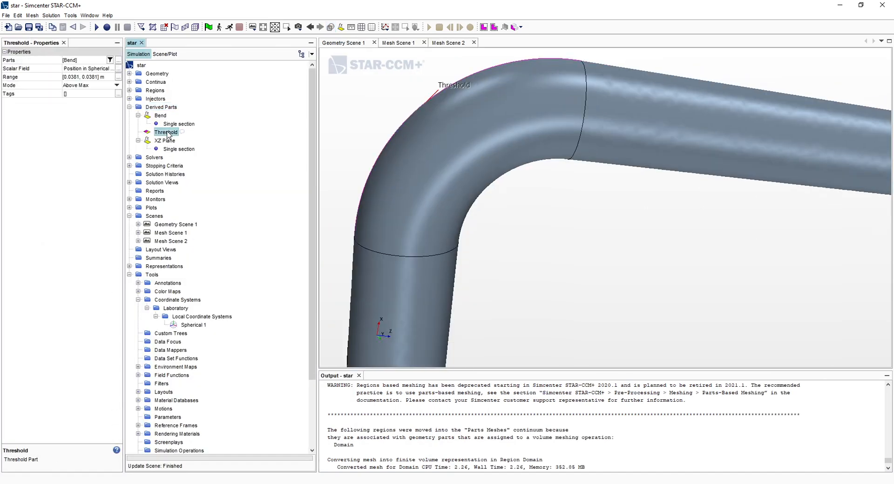
left_click_drag(577, 103, 462, 194)
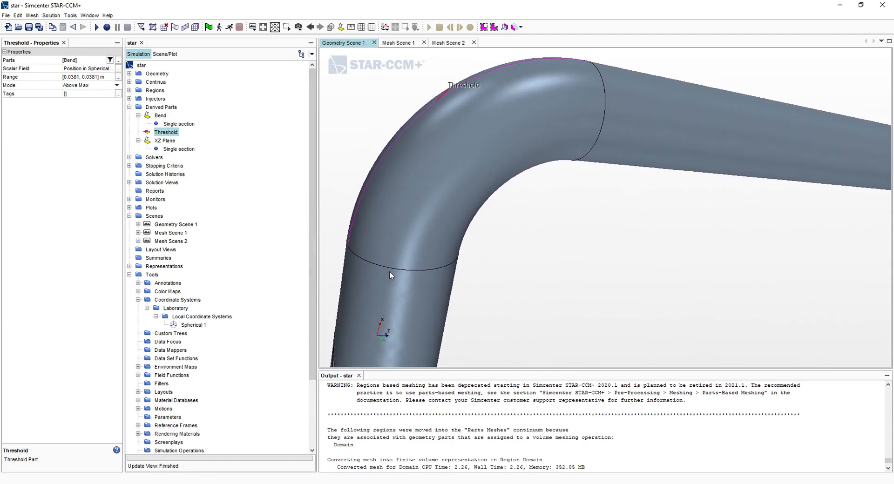
left_click_drag(487, 210, 407, 226)
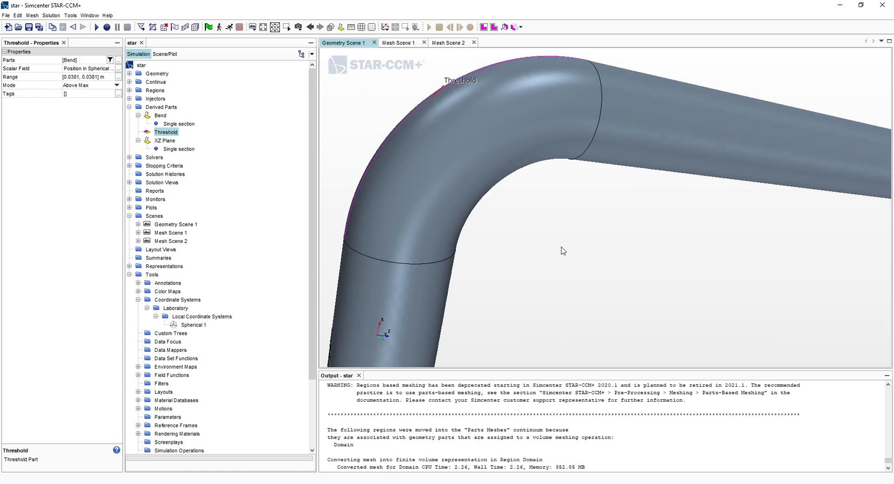
right_click(169, 133)
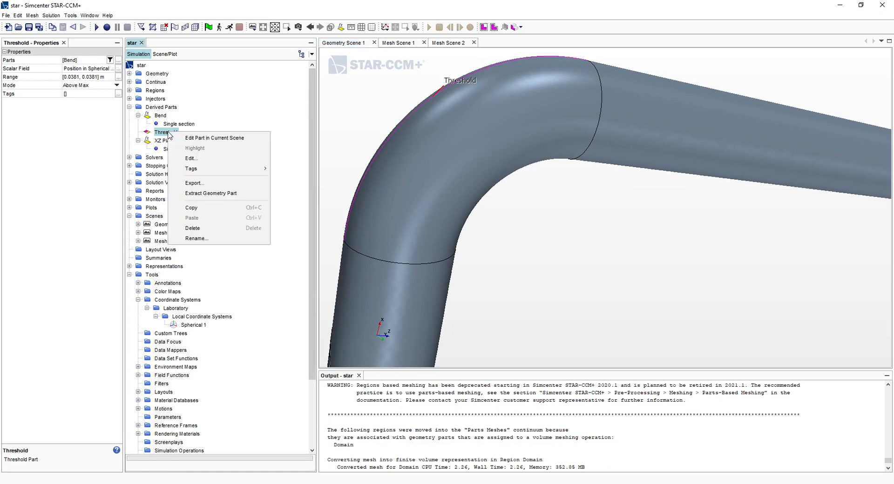
left_click(208, 238)
type("ou")
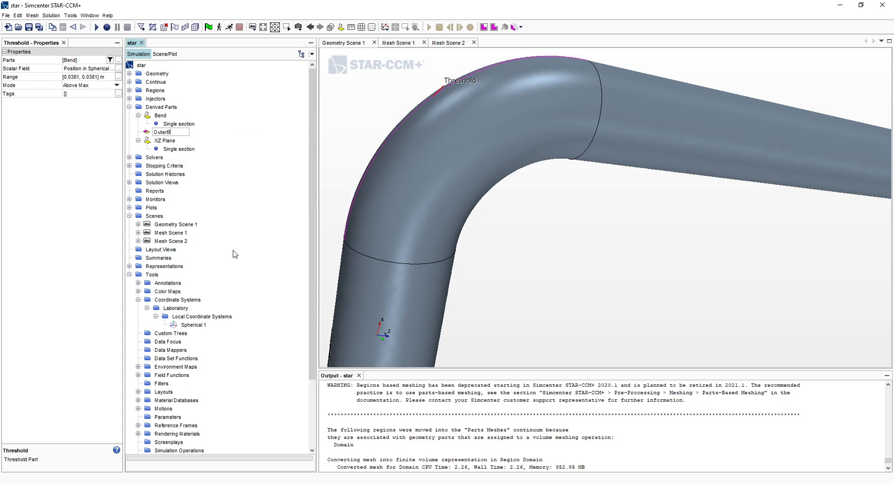
key("Return")
- Create a new XY plot in the simulation's plots
scroll(158, 321, "down", 1)
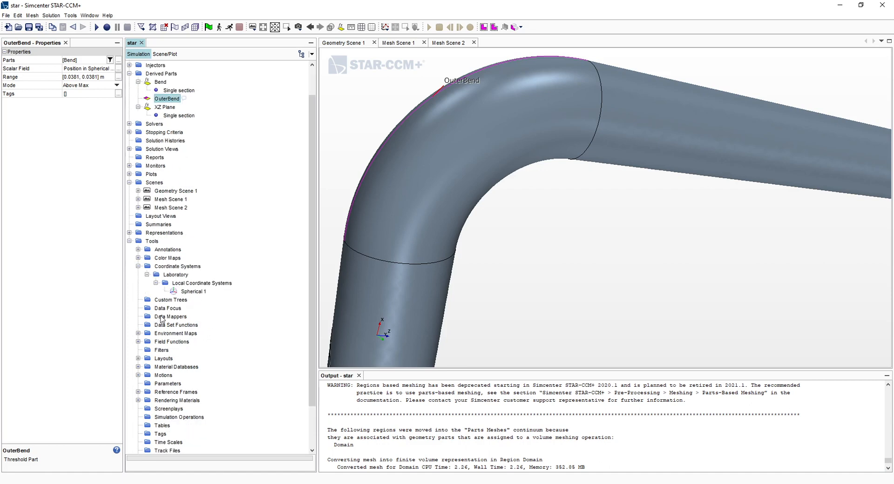
double_click(151, 175)
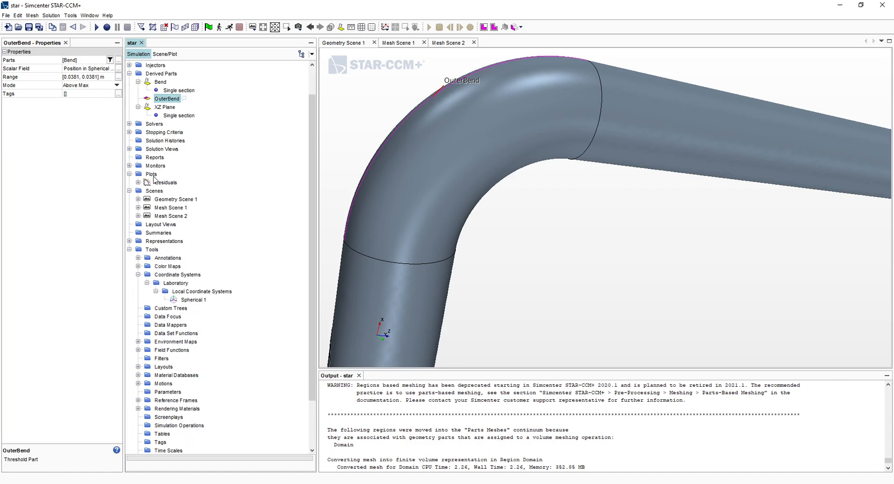
left_click(151, 175)
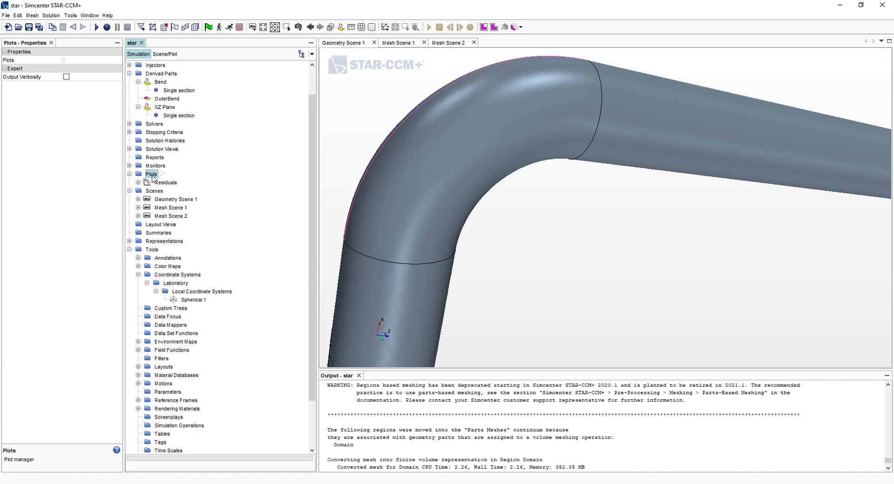
right_click(152, 176)
mouse_move(170, 182)
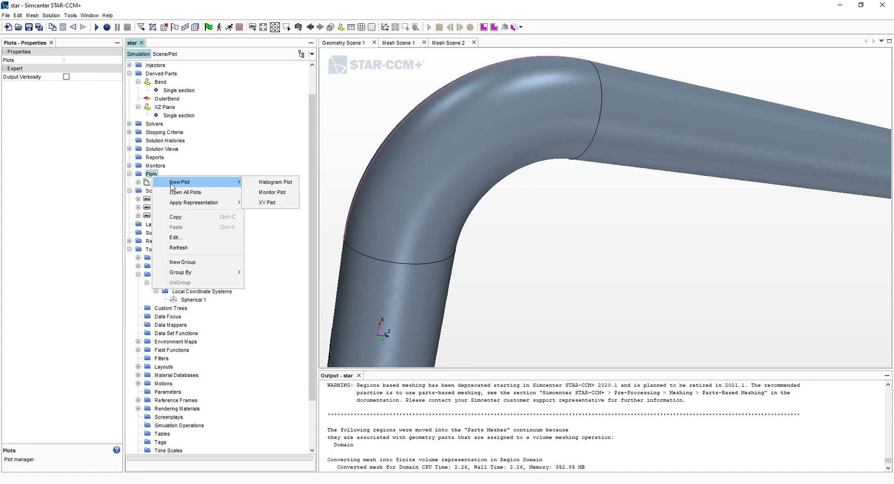
left_click(265, 204)
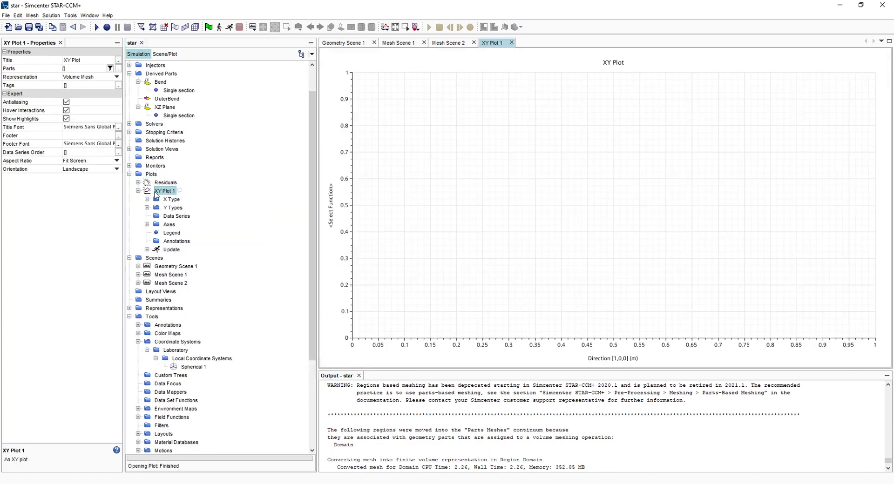
- Assign the OuterBend derived part as the XY plot's input part
left_click(119, 68)
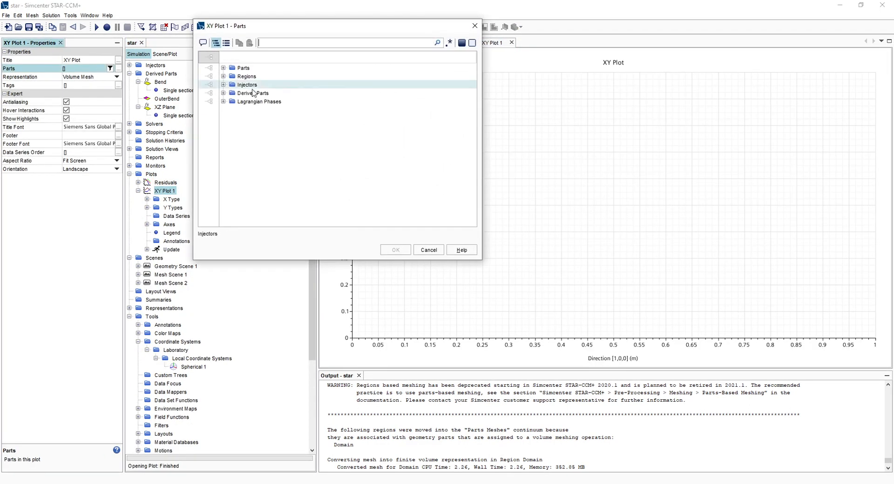
left_click(223, 94)
left_click(257, 111)
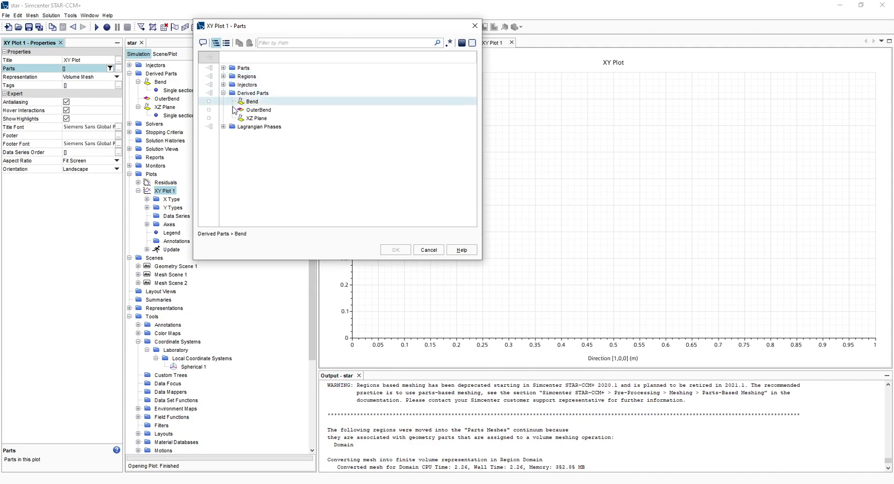
left_click(396, 250)
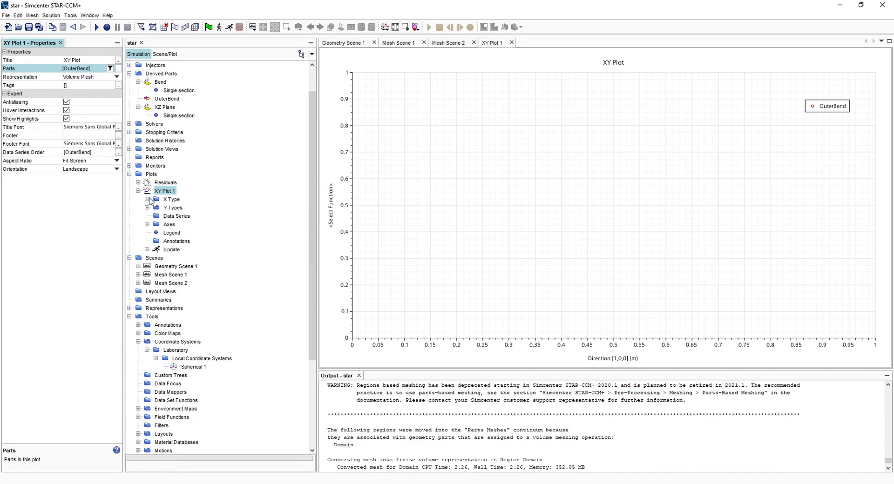
- Set the scalar function of the XY plot's Y Type 1 to the Erosion Rate field function
left_click(171, 200)
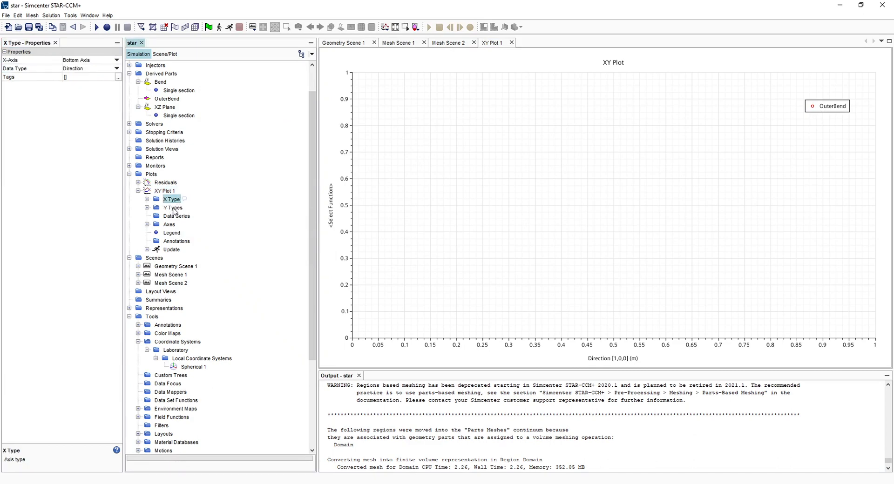
left_click(172, 208)
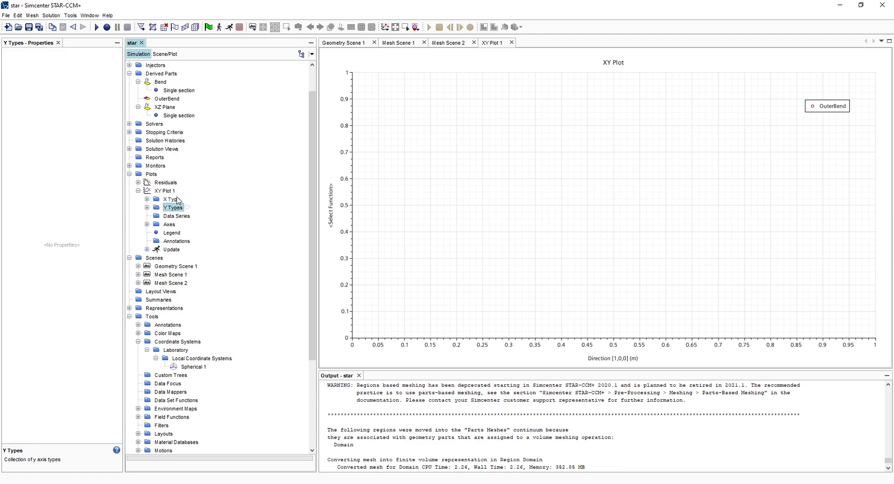
left_click(147, 208)
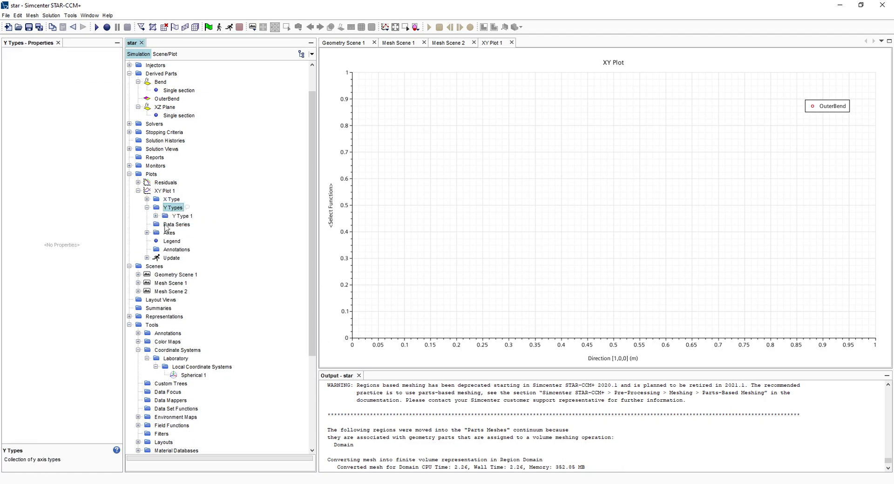
left_click(175, 216)
left_click(156, 217)
left_click(156, 217)
left_click(155, 216)
left_click(199, 224)
left_click(93, 60)
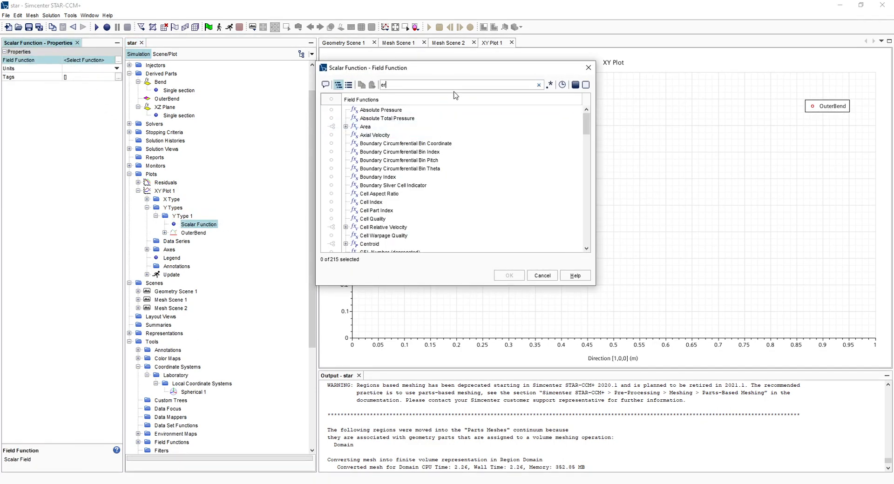
left_click(404, 112)
left_click(508, 275)
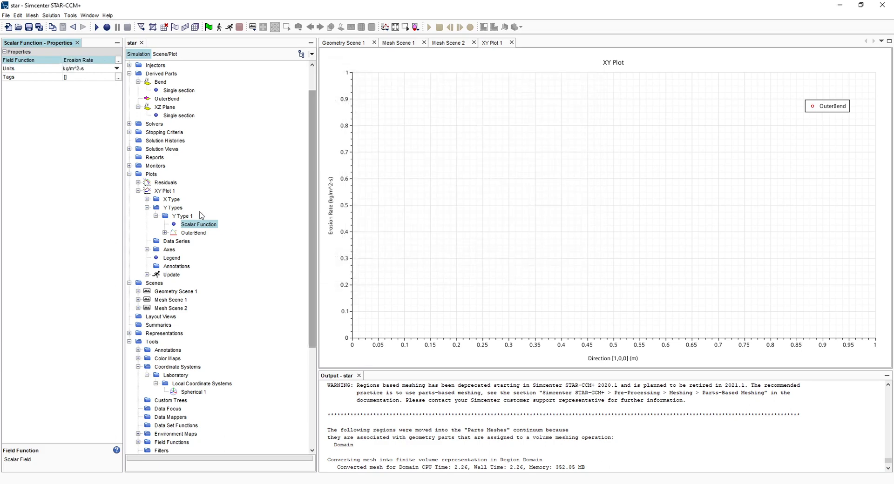
- Examine the XY plot's X Type settings, including the direction vector's value and definition
left_click(172, 199)
left_click(147, 199)
left_click(181, 208)
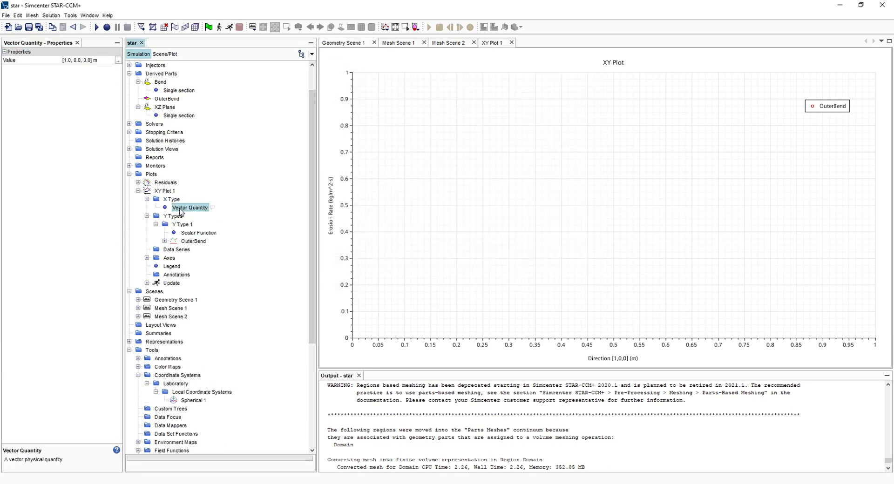
left_click(109, 58)
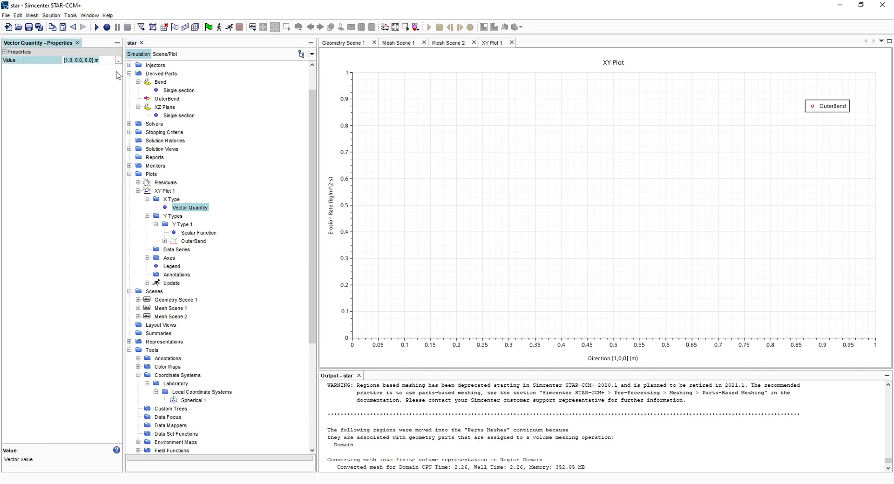
left_click(118, 59)
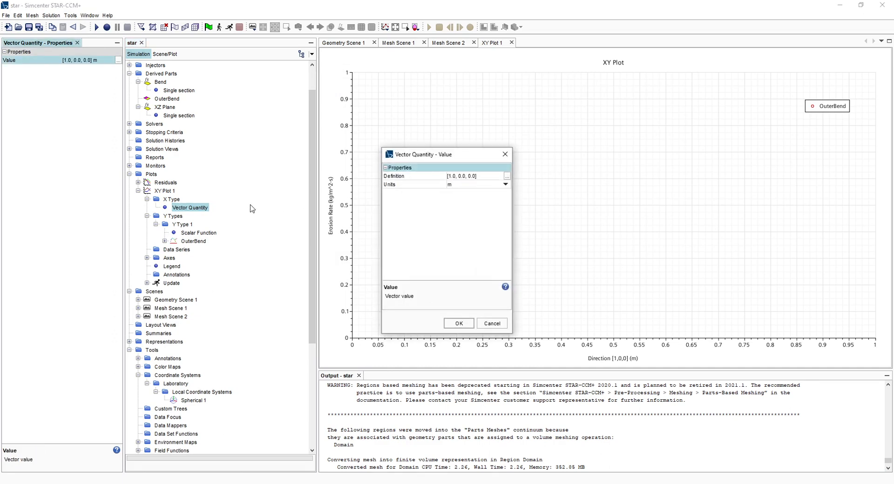
key("Escape")
left_click(170, 199)
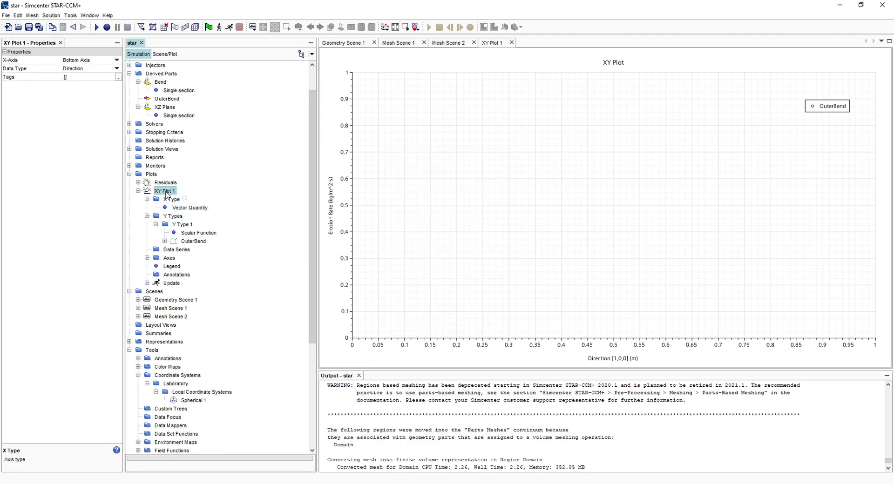
left_click(166, 191)
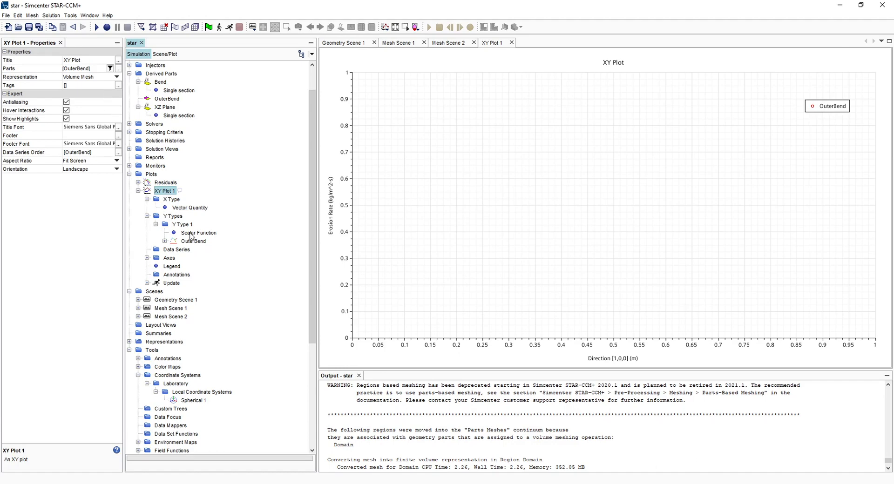
left_click(172, 200)
left_click(183, 208)
left_click(171, 193)
left_click(189, 209)
left_click(119, 61)
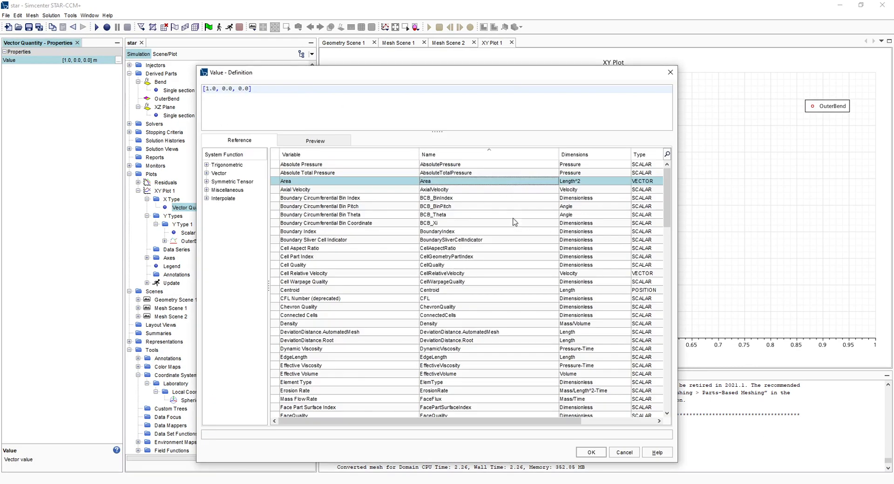
key("Escape")
left_click(507, 177)
key("Escape")
left_click(464, 316)
left_click(463, 315)
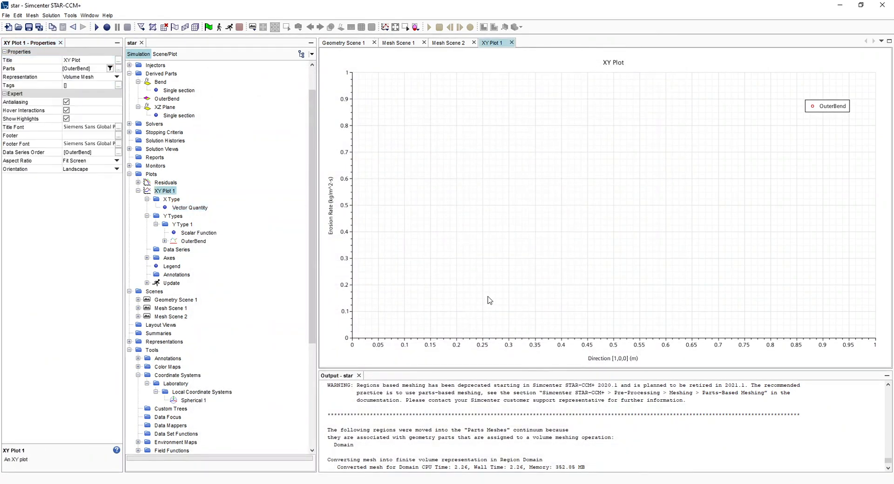
left_click(180, 208)
left_click(163, 185)
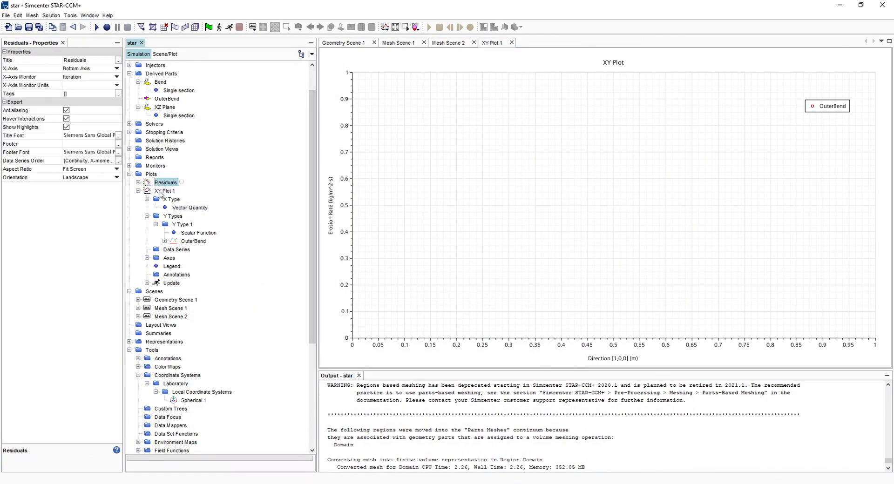
left_click(161, 192)
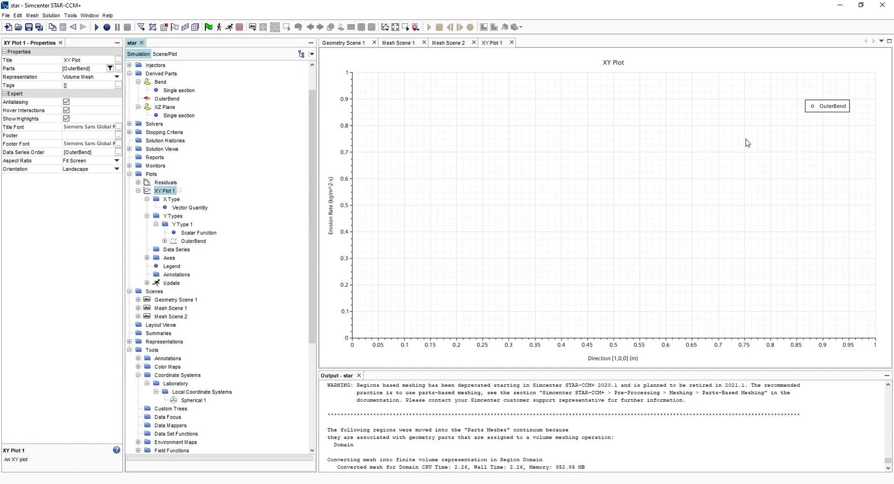
- Resize the simulation tree and properties panes to give the XY plot more room, and expand the Residuals plot node
left_click(163, 183)
scroll(191, 186, "up", 1)
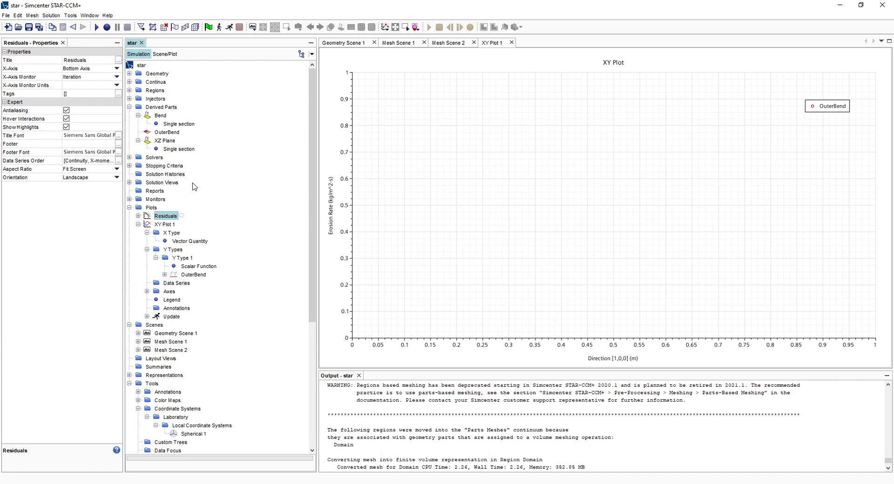
scroll(204, 188, "down", 2)
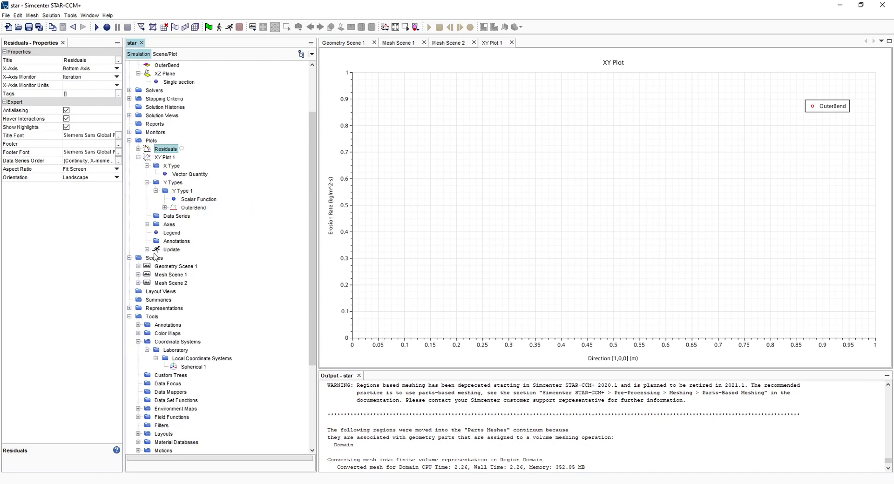
left_click_drag(125, 246, 106, 246)
left_click_drag(317, 266, 271, 265)
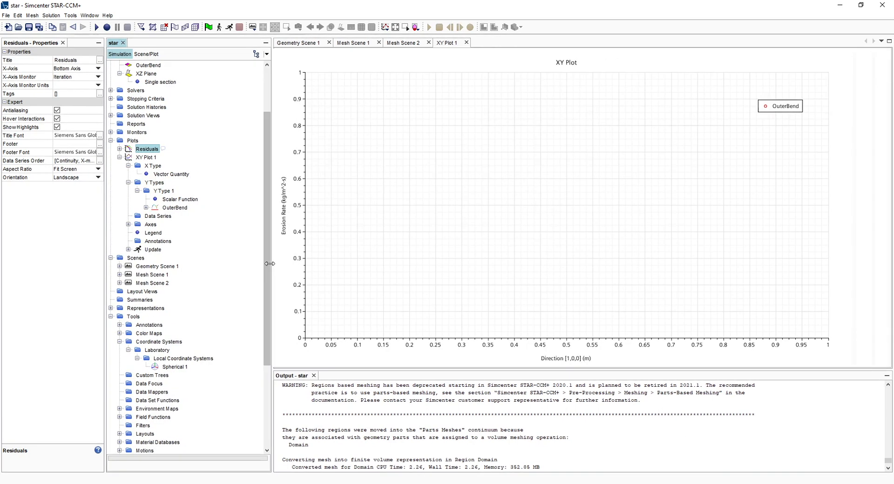
scroll(172, 195, "up", 3)
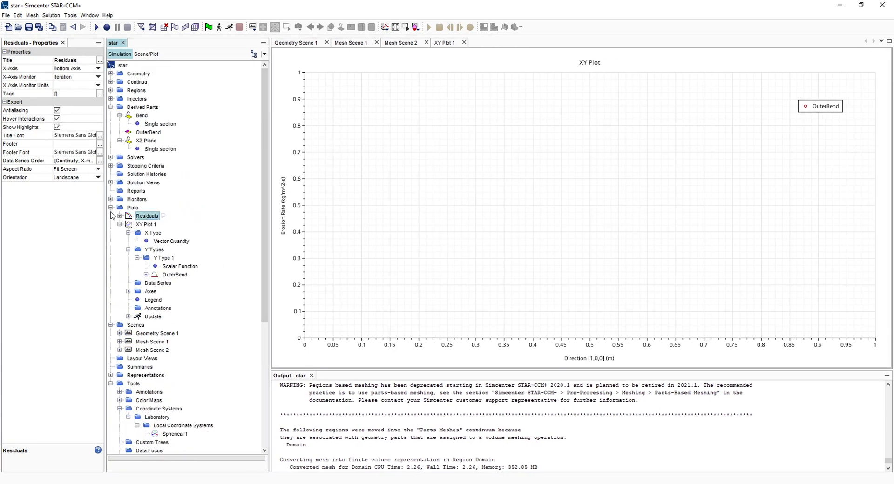
left_click_drag(105, 215, 130, 215)
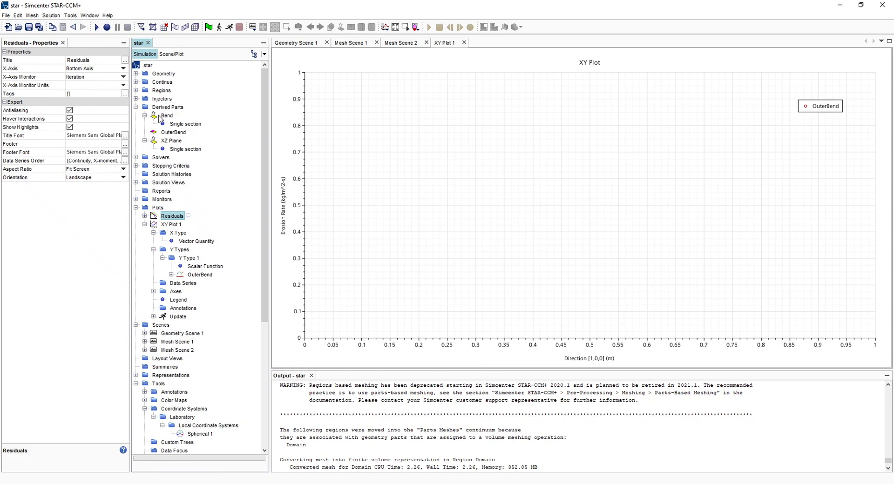
left_click(145, 216)
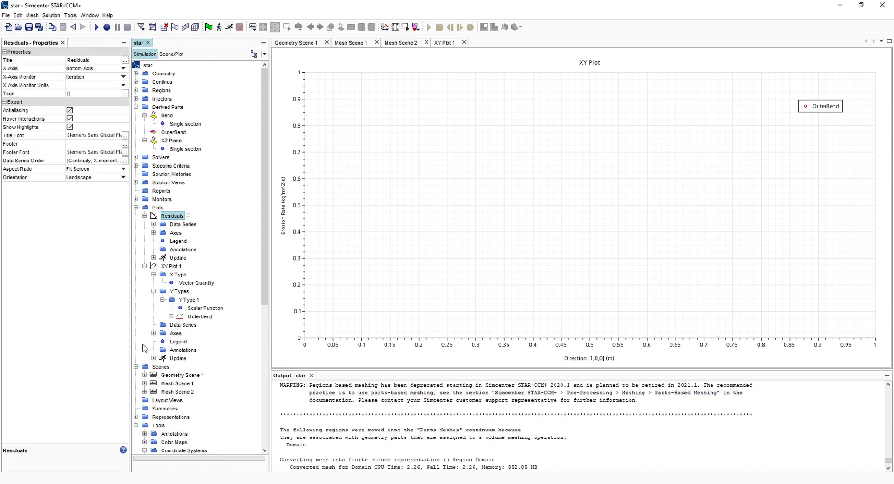
- Check the bend mesh in Mesh Scene 2 and create a new vector scene
left_click(401, 42)
scroll(173, 357, "down", 2)
scroll(171, 354, "down", 3)
left_click_drag(492, 224, 511, 213)
left_click(161, 233)
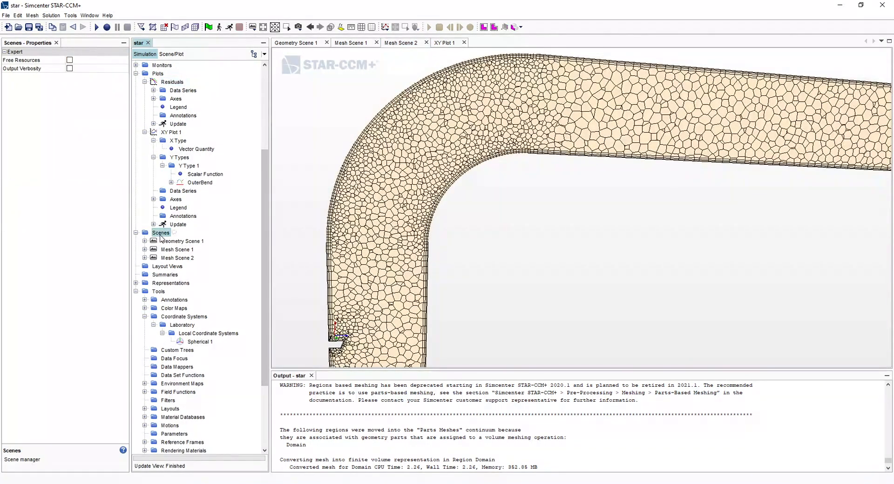
right_click(160, 234)
mouse_move(198, 240)
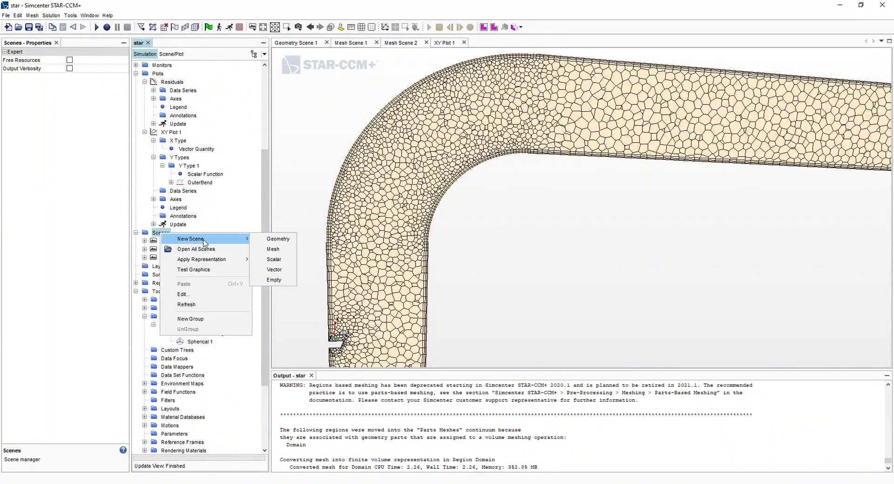
left_click(275, 270)
- Assign the XZ Plane derived part to the Vector 1 displayer of the new vector scene
left_click(163, 266)
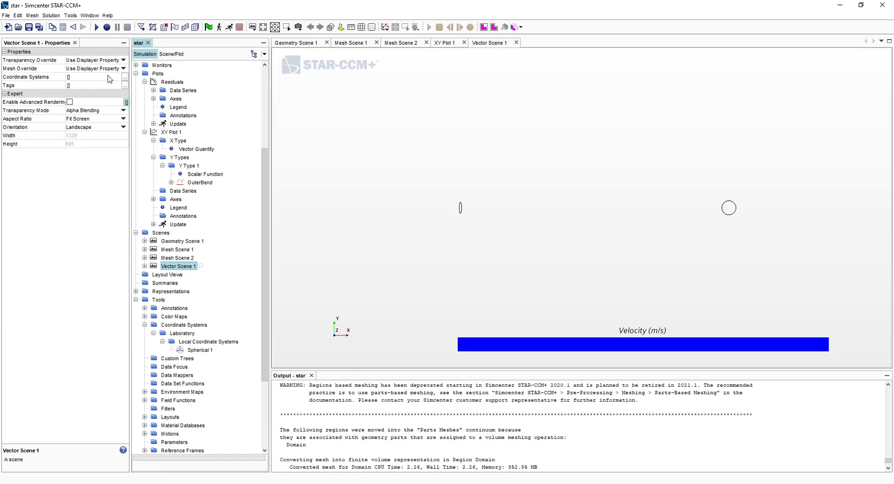
left_click(144, 266)
left_click(153, 283)
left_click(154, 275)
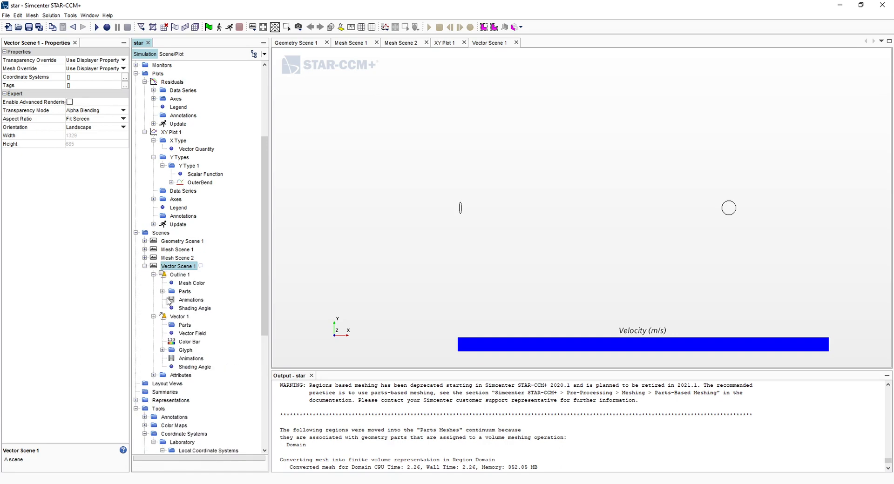
left_click(185, 325)
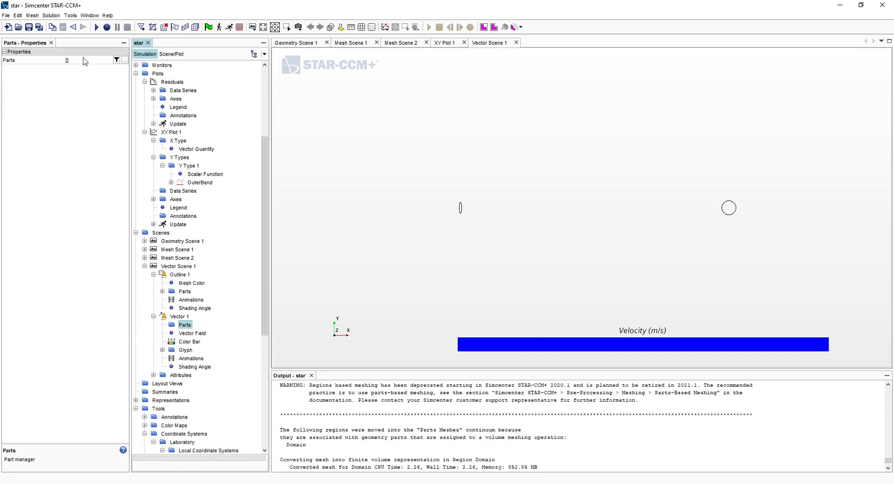
left_click(125, 60)
left_click(223, 93)
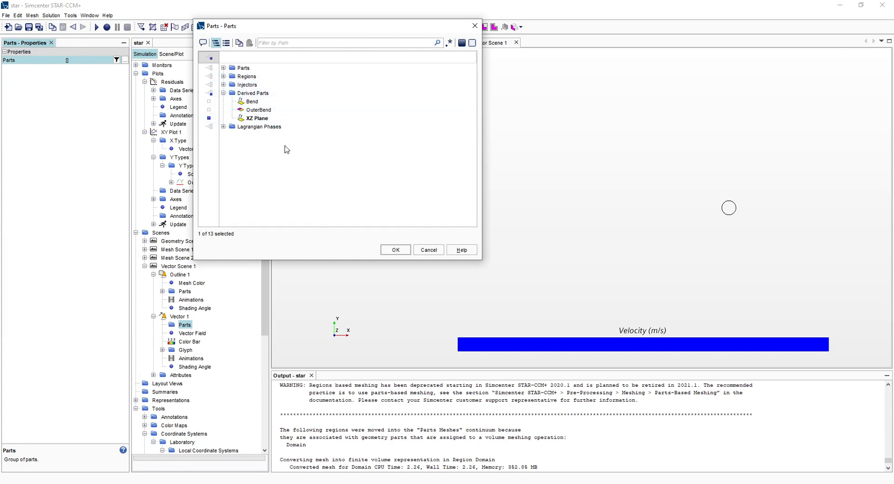
left_click(396, 250)
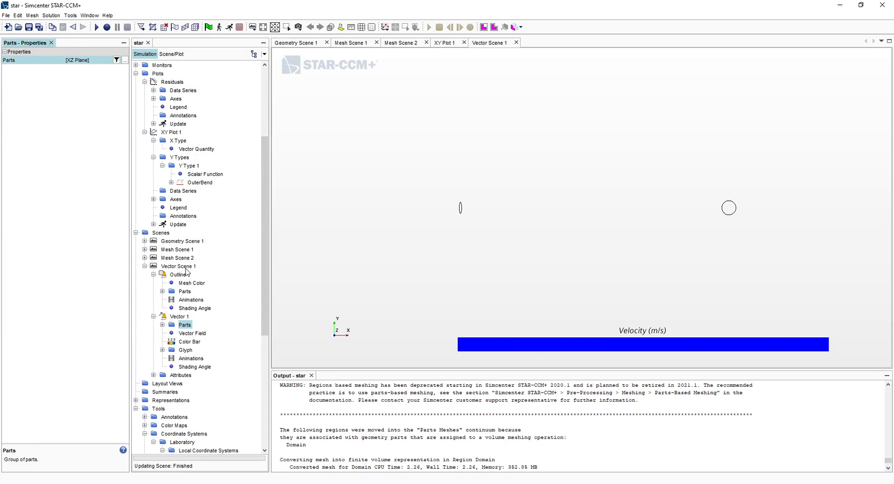
left_click(195, 343)
left_click(185, 325)
left_click(195, 308)
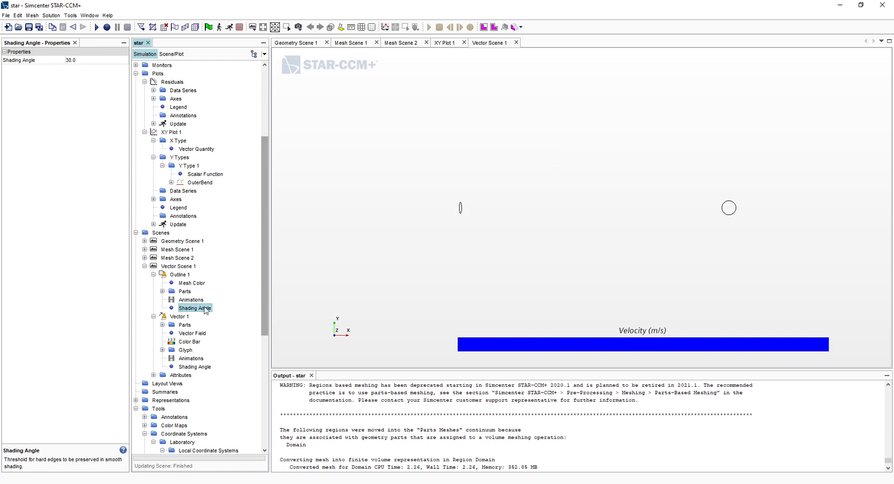
- Create a new scalar scene in the simulation's scenes
right_click(163, 233)
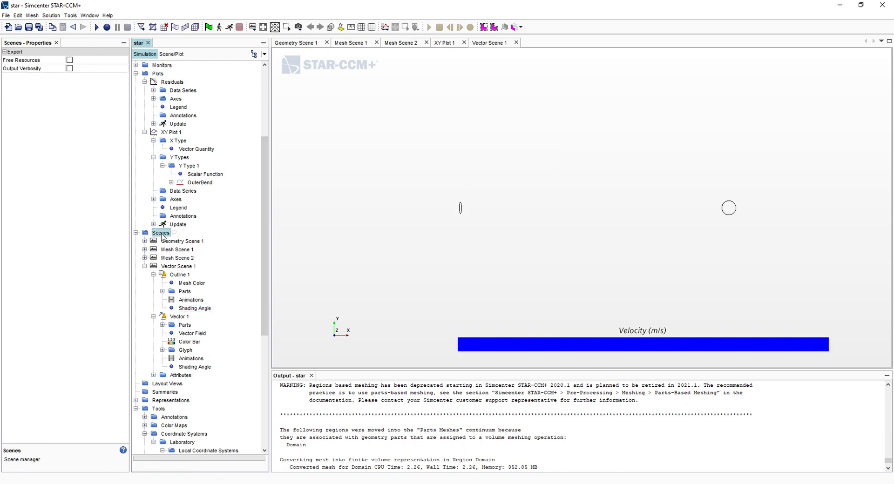
mouse_move(184, 236)
left_click(278, 260)
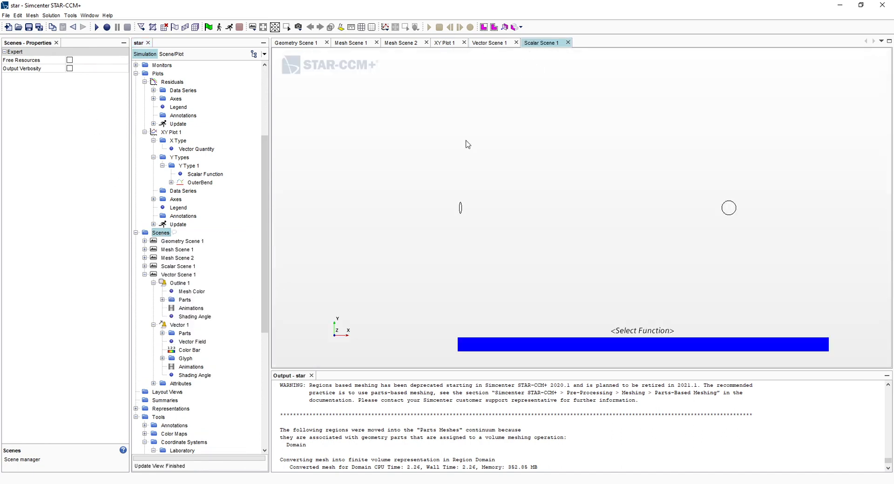
mouse_move(541, 216)
left_mouse_down()
mouse_move(561, 114)
mouse_move(530, 108)
left_mouse_up()
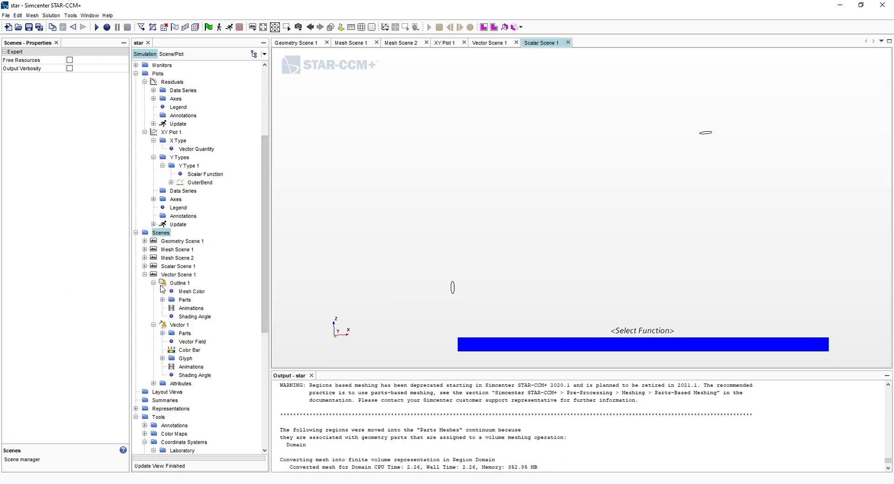
left_click(182, 334)
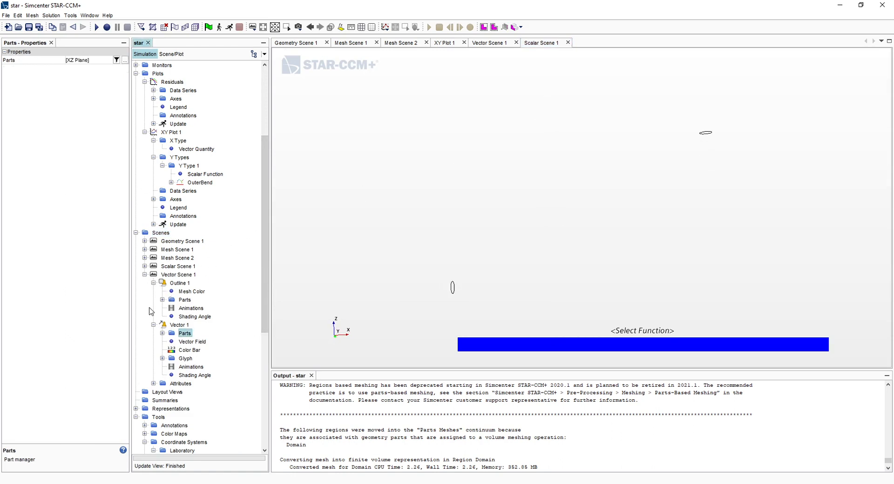
- Set the scalar field function of the Scalar 1 displayer in Scalar Scene 1 to Velocity Magnitude in the lab reference frame
left_click(145, 266)
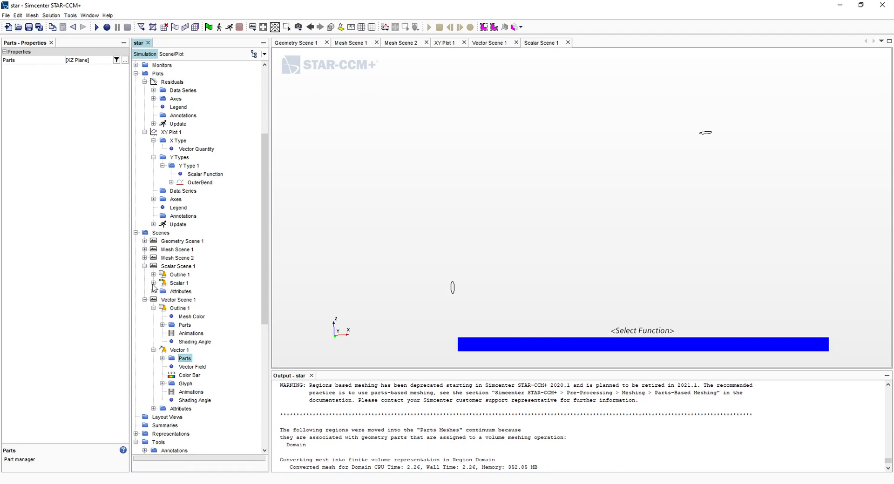
left_click(153, 283)
left_click(184, 283)
left_click(193, 301)
left_click(124, 60)
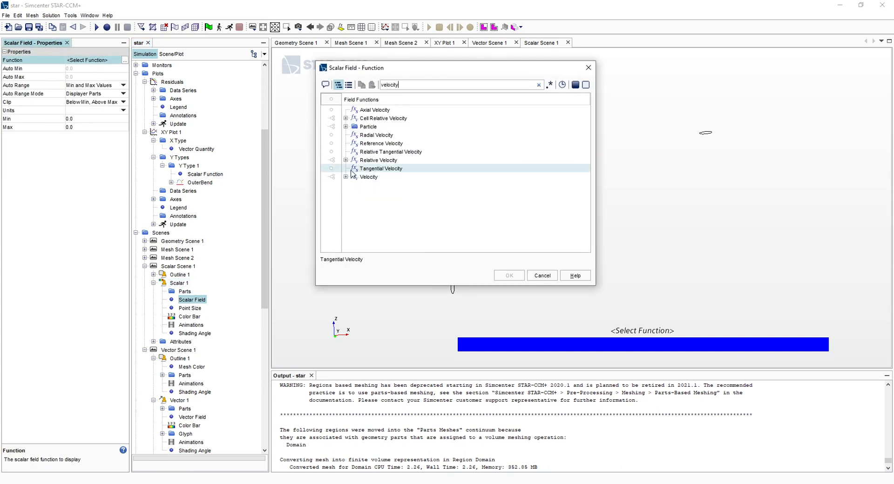
left_click(345, 177)
left_click(389, 193)
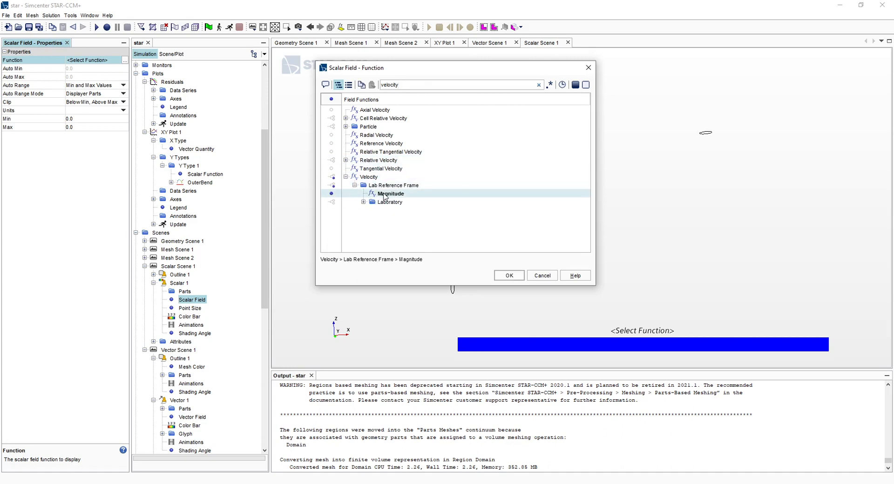
left_click(509, 275)
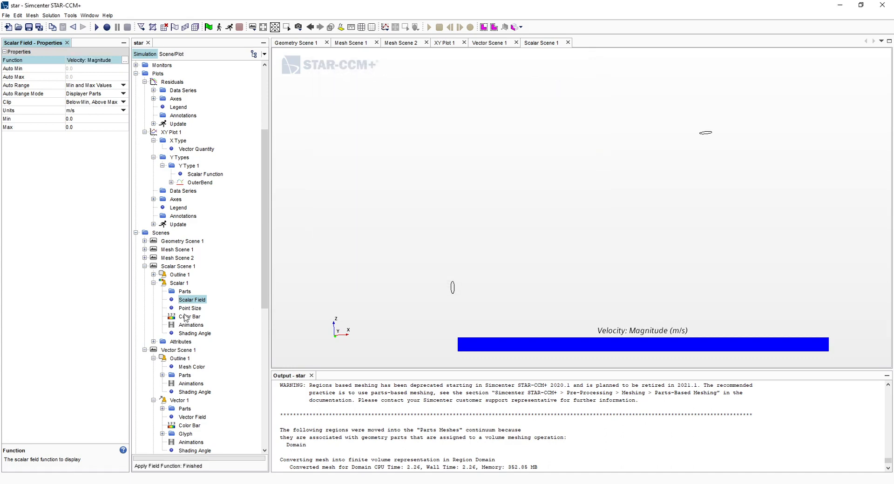
- Assign the XZ Plane derived part to the Scalar 1 displayer of Scalar Scene 1
left_click(180, 284)
left_click(182, 291)
left_click(189, 300)
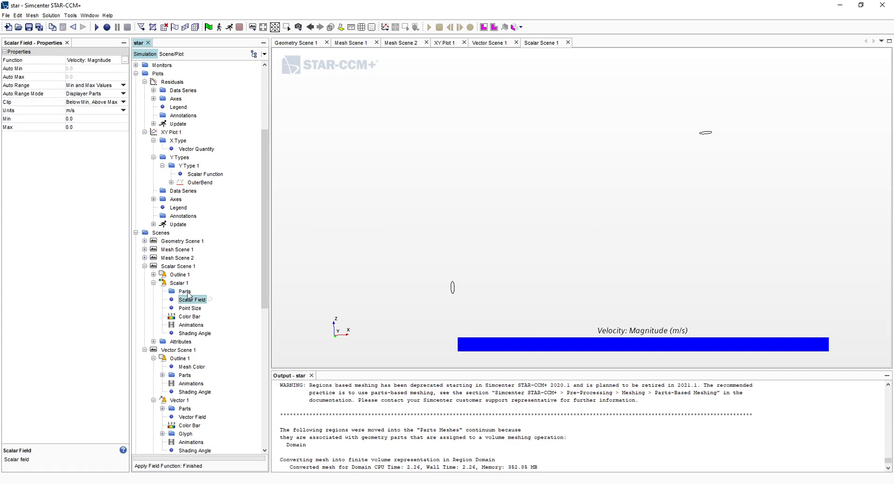
left_click(183, 283)
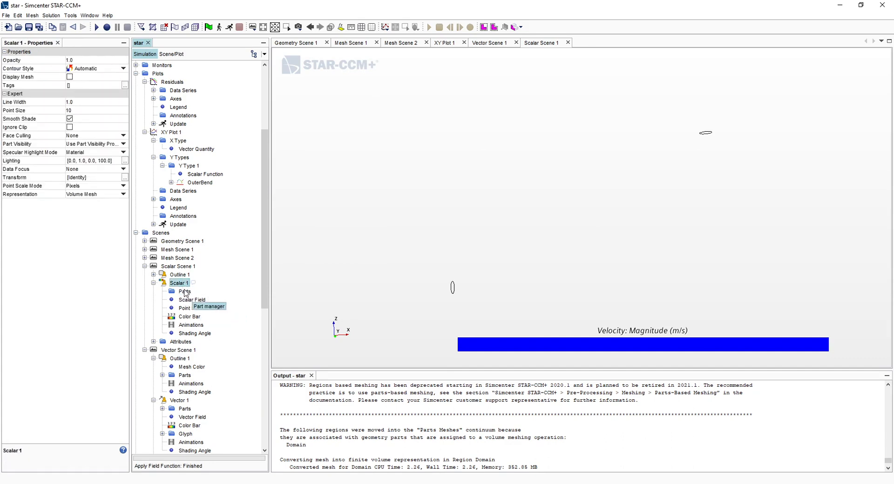
left_click(189, 291)
left_click(96, 61)
left_click(223, 93)
left_click(261, 117)
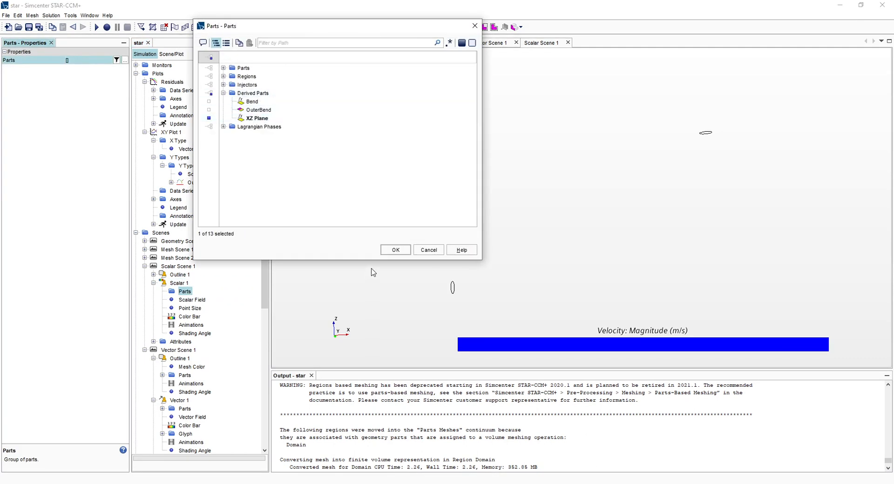
left_click(395, 250)
- Check the pipe in the scalar and vector scenes, then initialize the solution and start the run
left_click_drag(541, 229, 504, 140)
left_click(489, 43)
left_click_drag(592, 255, 459, 128)
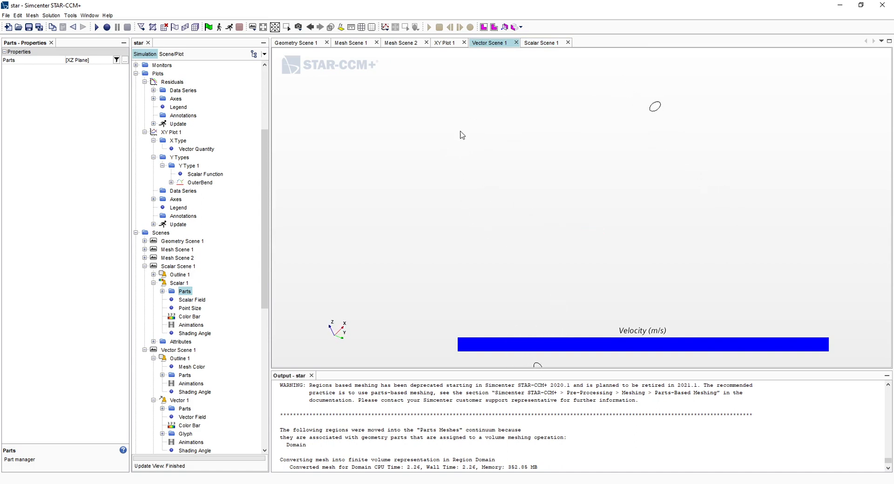
left_click(550, 42)
scroll(162, 203, "up", 5)
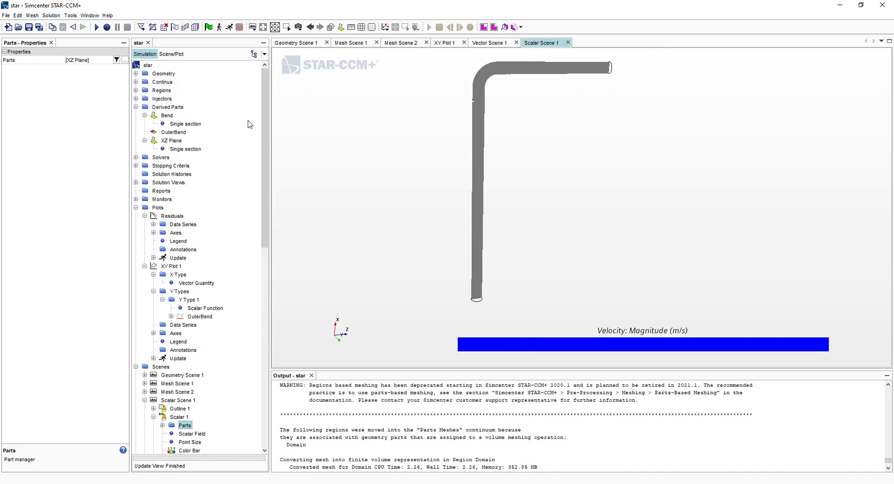
left_click(51, 15)
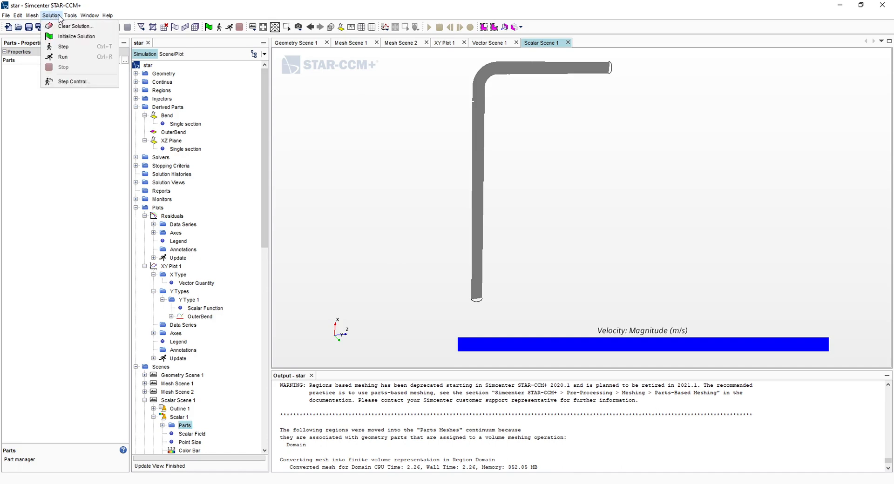
left_click(70, 37)
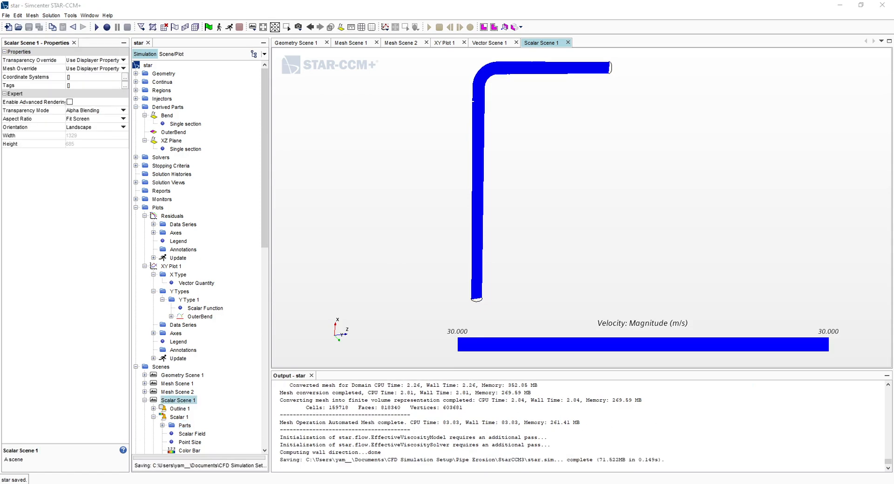
left_click(229, 27)
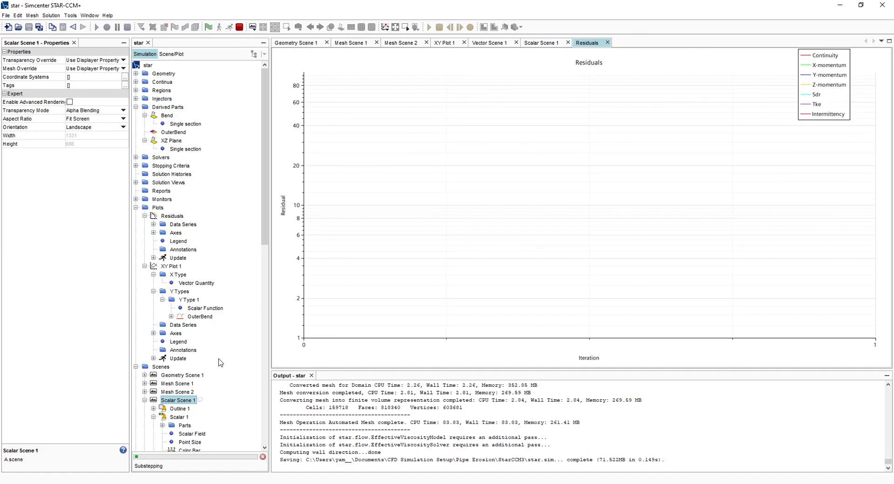
- Freeze the Lagrangian Multiphase solver and run the simulation again
scroll(202, 279, "down", 13)
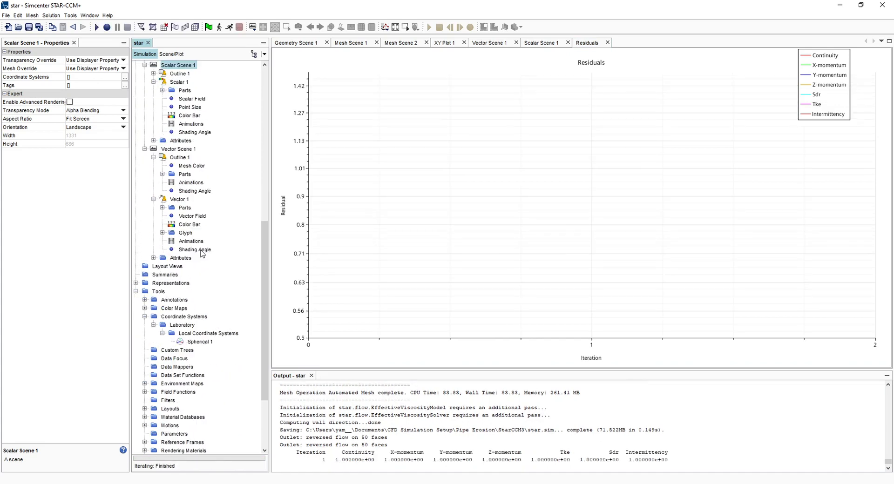
scroll(203, 253, "down", 4)
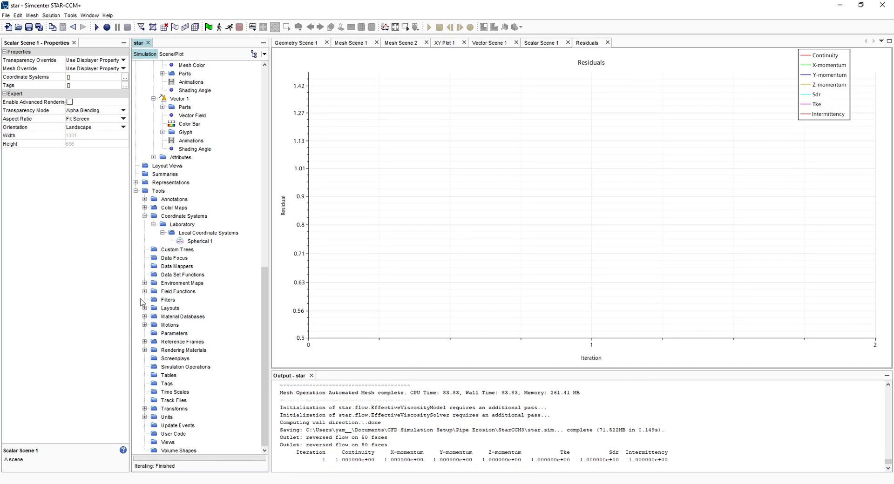
scroll(176, 289, "up", 8)
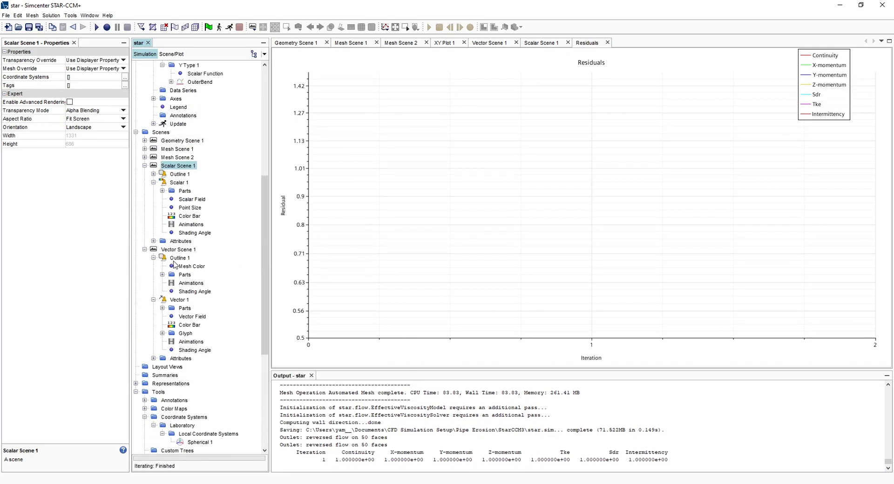
scroll(179, 272, "up", 7)
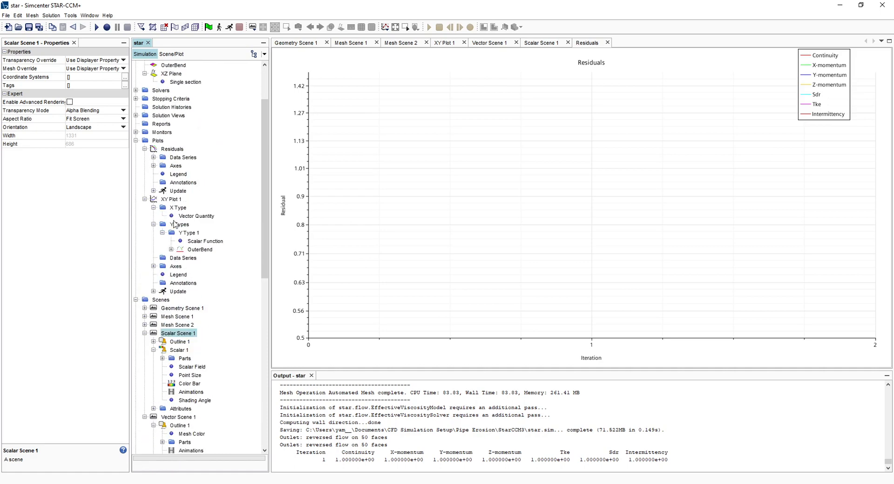
scroll(176, 228, "up", 3)
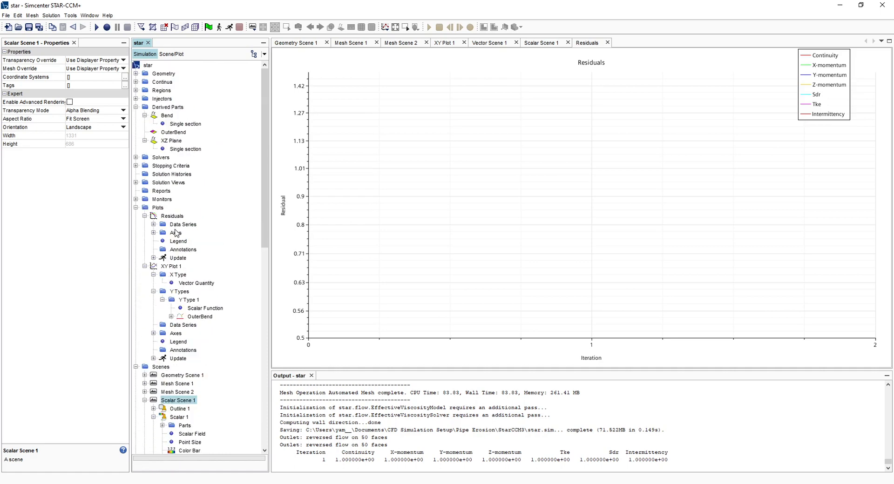
left_click_drag(129, 229, 111, 229)
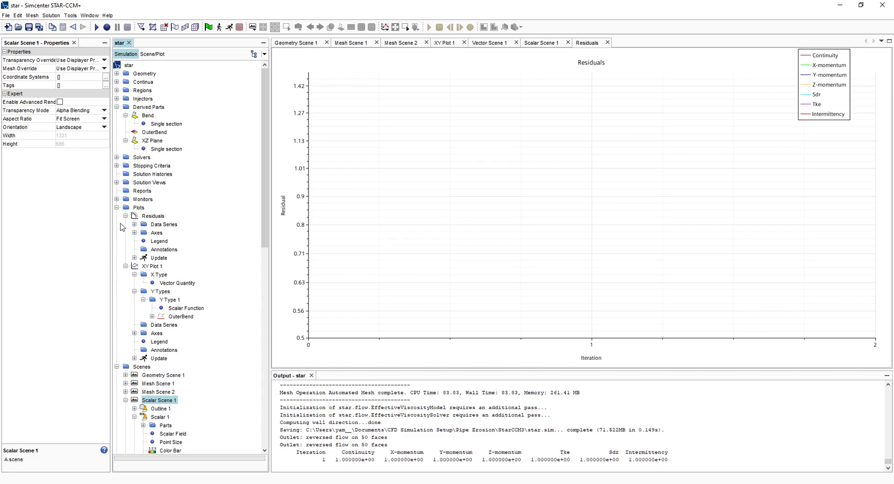
scroll(158, 233, "down", 4)
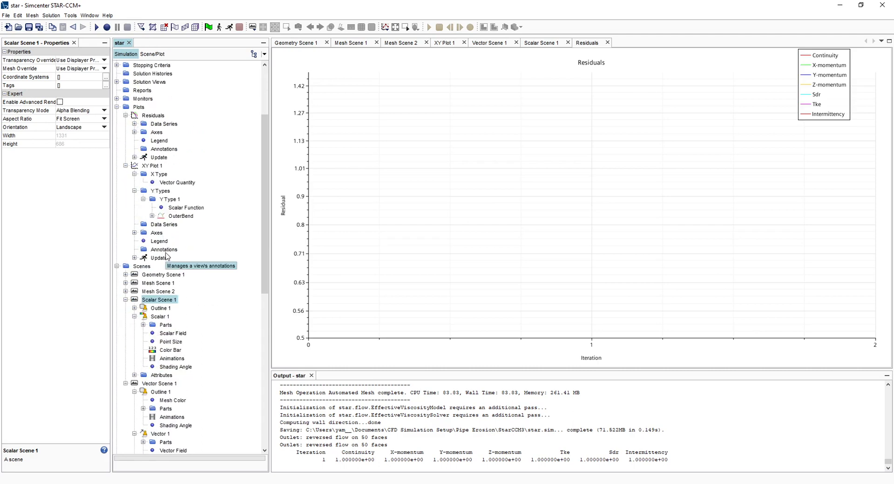
scroll(136, 266, "up", 4)
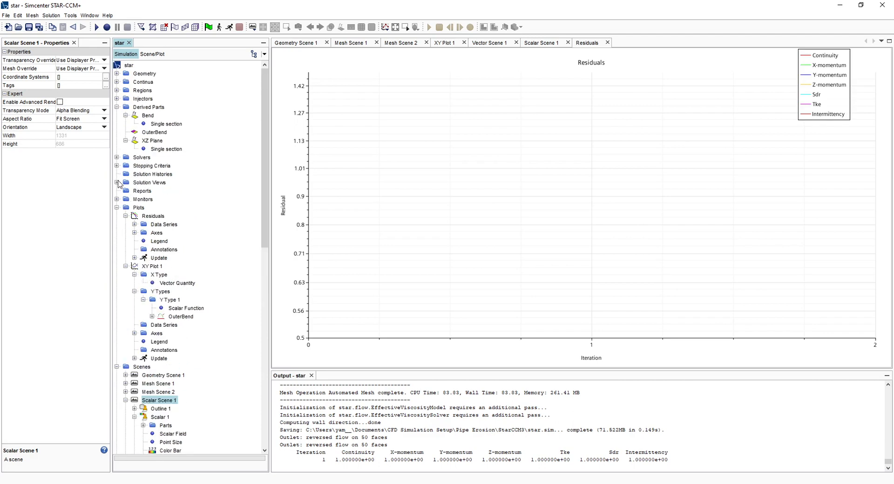
left_click(116, 158)
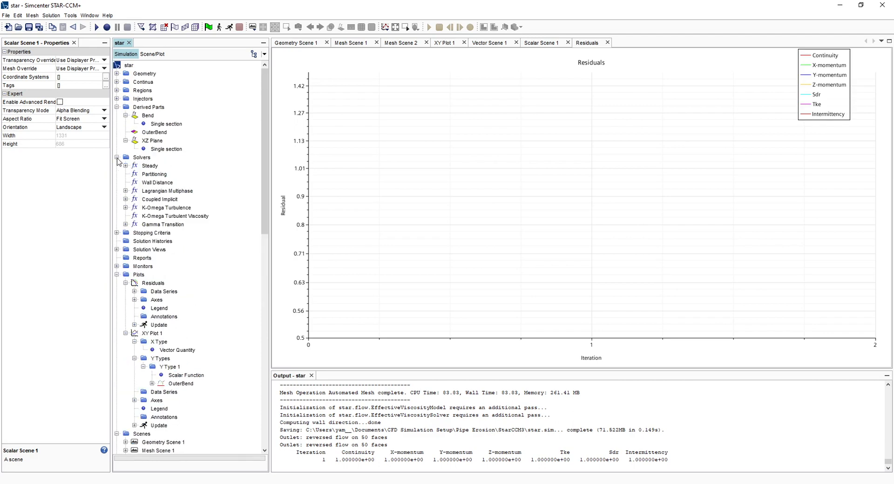
left_click(146, 174)
left_click(167, 191)
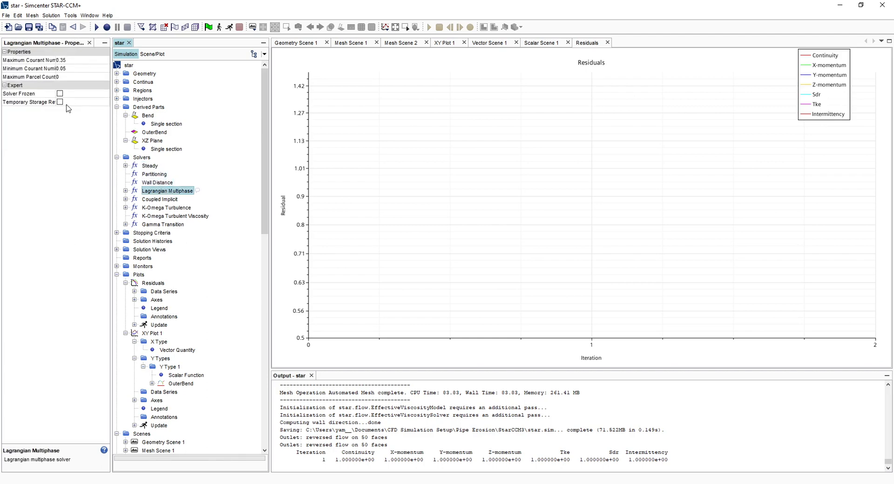
left_click(60, 94)
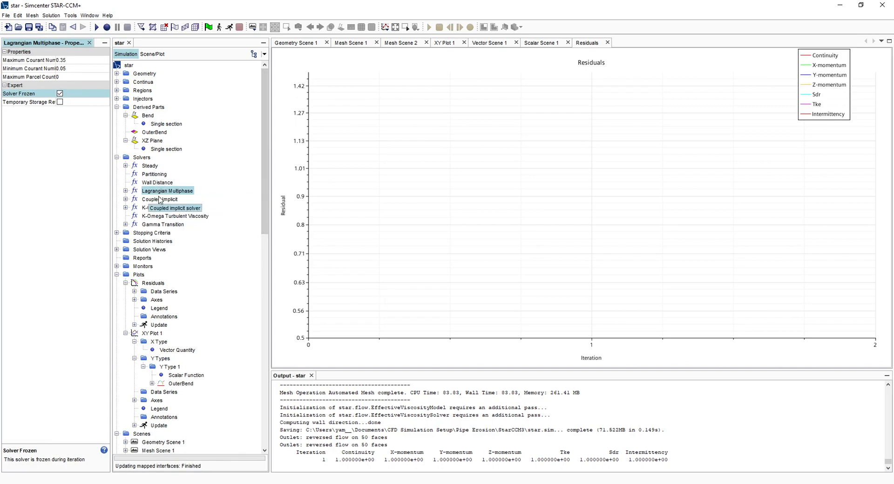
left_click(230, 28)
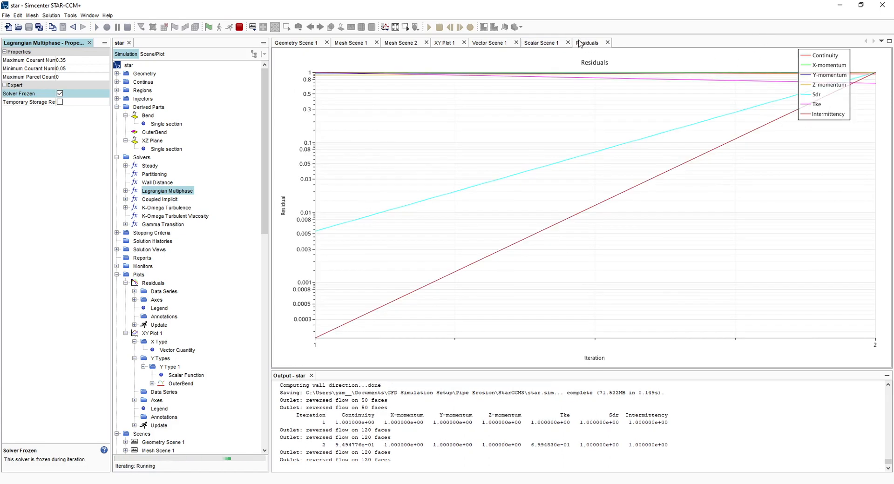
- Tile the Residuals plot, Vector Scene 1, XY Plot 1 and Scalar Scene 1 in a two-by-two layout and adjust the pane sizes
left_click_drag(582, 45, 485, 88)
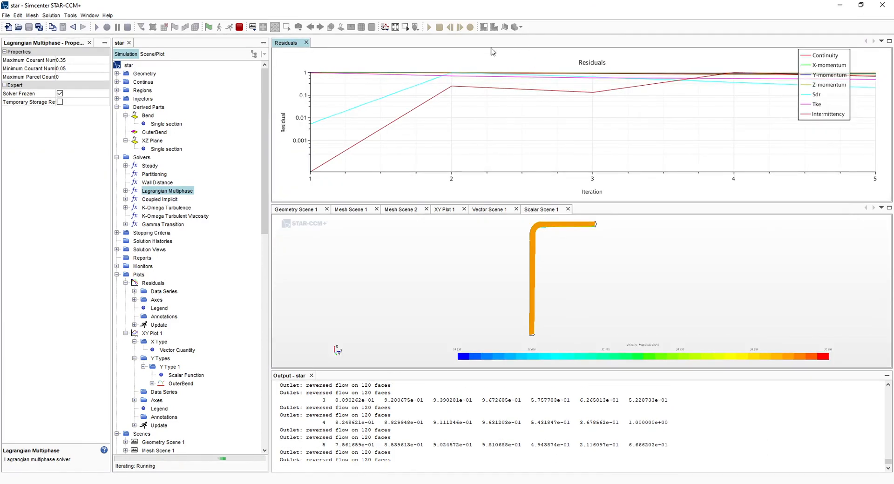
mouse_move(286, 42)
left_mouse_down()
mouse_move(365, 153)
mouse_move(299, 225)
mouse_move(371, 181)
mouse_move(458, 148)
mouse_move(378, 205)
mouse_move(307, 205)
mouse_move(345, 75)
mouse_move(283, 42)
left_mouse_up()
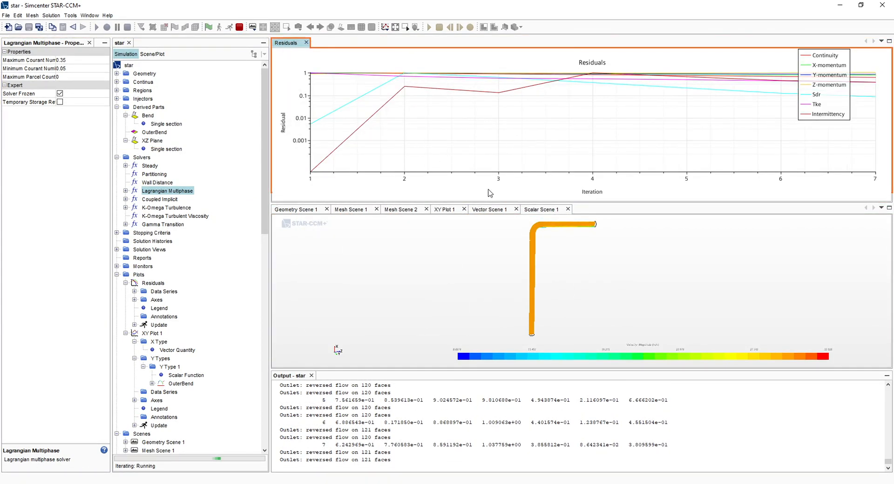
left_click_drag(537, 214, 427, 80)
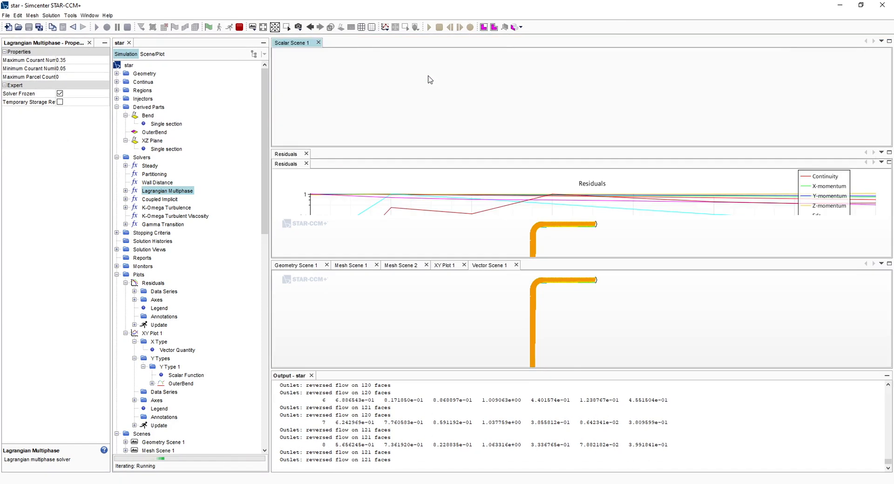
left_click_drag(692, 237, 740, 219)
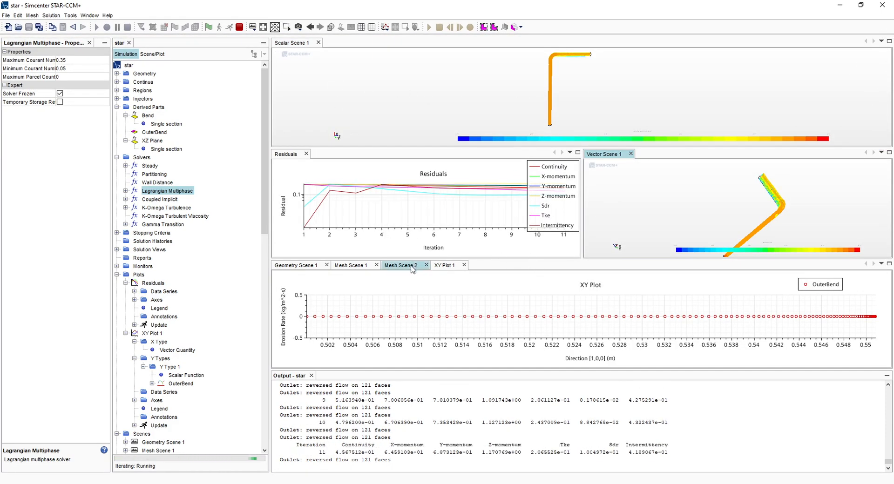
left_click_drag(307, 43, 855, 309)
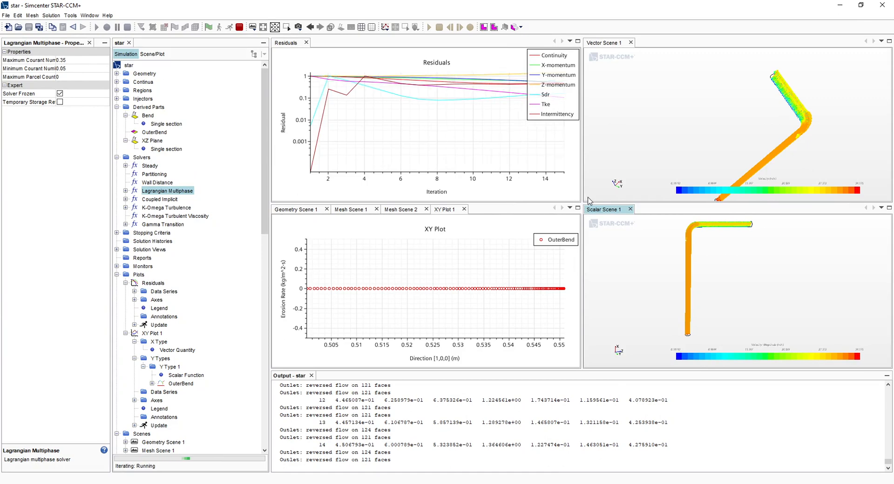
left_click_drag(582, 201, 572, 223)
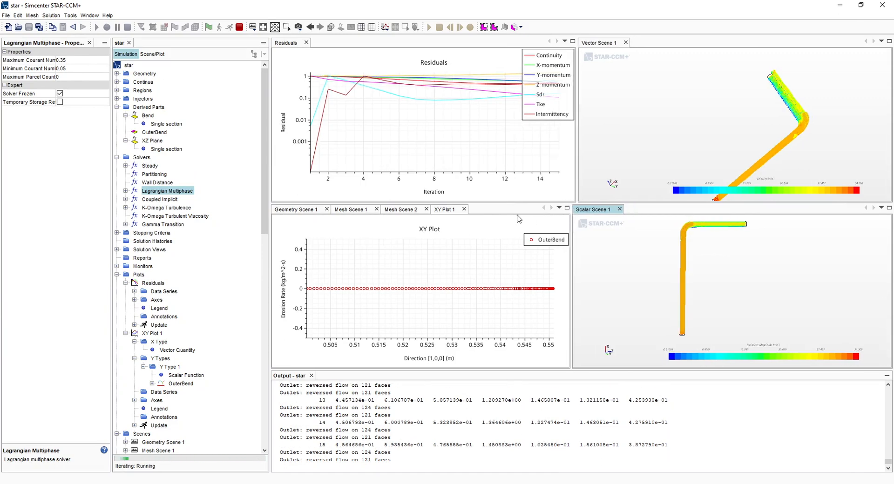
left_click(495, 203)
left_click_drag(496, 203, 496, 225)
left_click_drag(571, 280, 582, 279)
- Orient Vector Scene 1 and frame the pipe bend closely to examine the velocity vectors during the run
left_click_drag(812, 142, 699, 109)
left_click_drag(783, 138, 684, 107)
right_click_drag(780, 136, 657, 86)
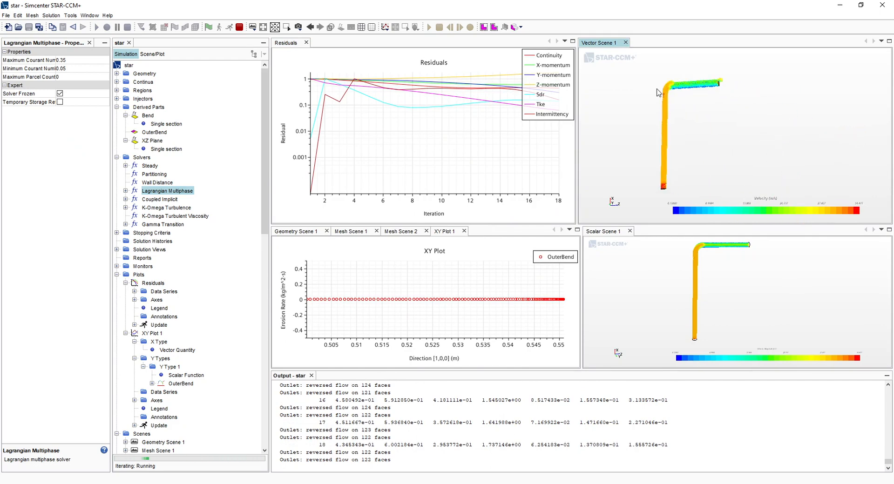
scroll(656, 86, "up", 12)
mouse_move(656, 89)
left_mouse_down()
mouse_move(657, 98)
mouse_move(659, 88)
left_mouse_up()
right_click_drag(658, 88, 679, 139)
scroll(680, 139, "down", 4)
left_click_drag(681, 139, 698, 122)
scroll(670, 122, "up", 3)
right_click_drag(660, 148, 632, 131)
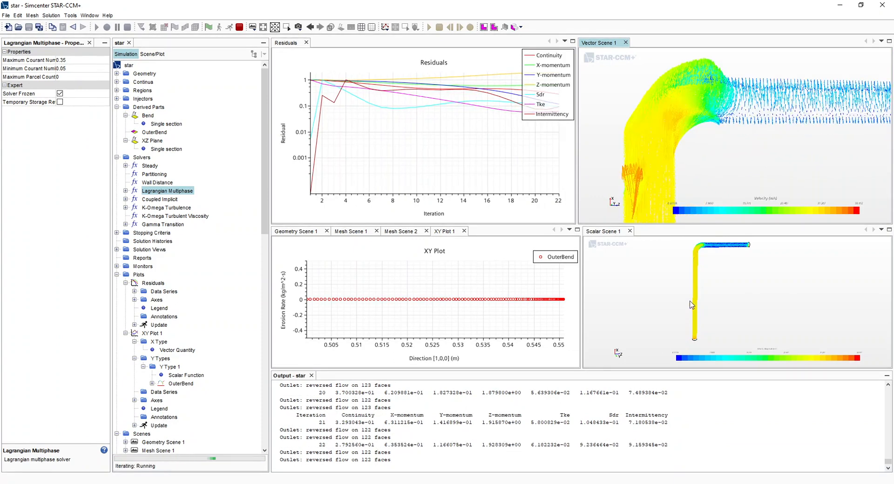
- Frame the pipe bend closely in Scalar Scene 1 to compare its velocity magnitude with the vector scene
scroll(695, 267, "up", 8)
right_click_drag(698, 267, 650, 349)
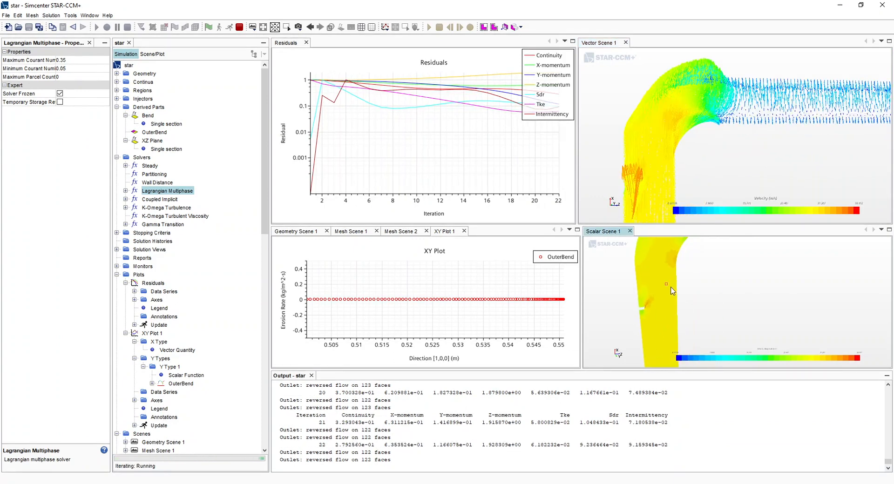
right_click_drag(668, 285, 679, 331)
left_click_drag(664, 291, 669, 312)
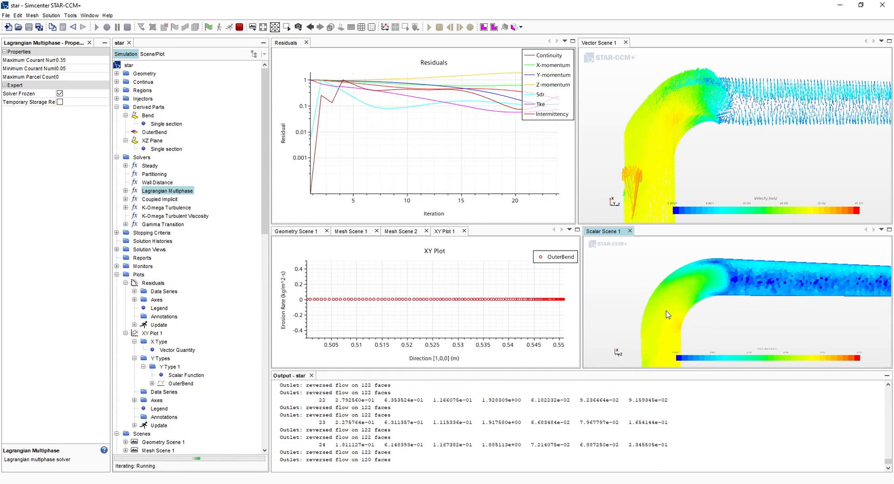
left_click(653, 122)
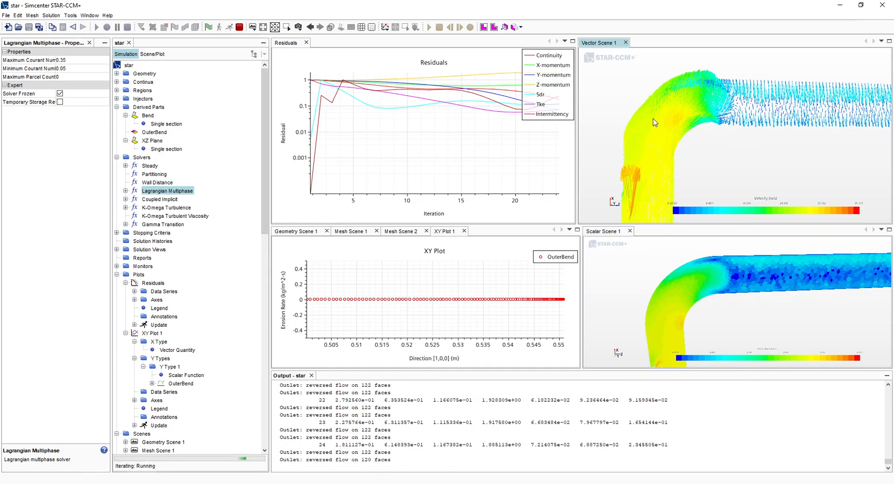
- Straighten the view of the pipe bend in Scalar Scene 1 and shift it to show more of the outlet leg
left_click(669, 296)
left_click_drag(668, 296, 661, 299)
right_click_drag(660, 300, 648, 294)
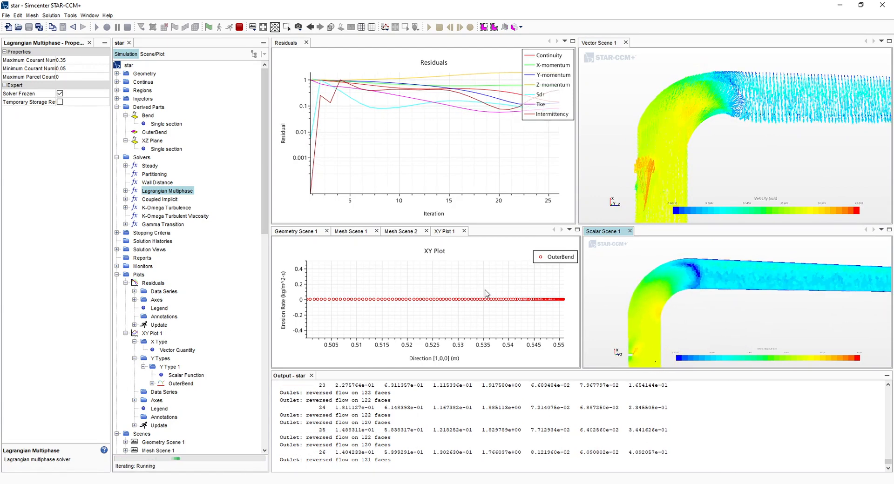
- Widen the vector and scalar scene panes, narrow the properties pane, and give the Output pane and the lower plot row more height
left_click_drag(575, 191, 562, 194)
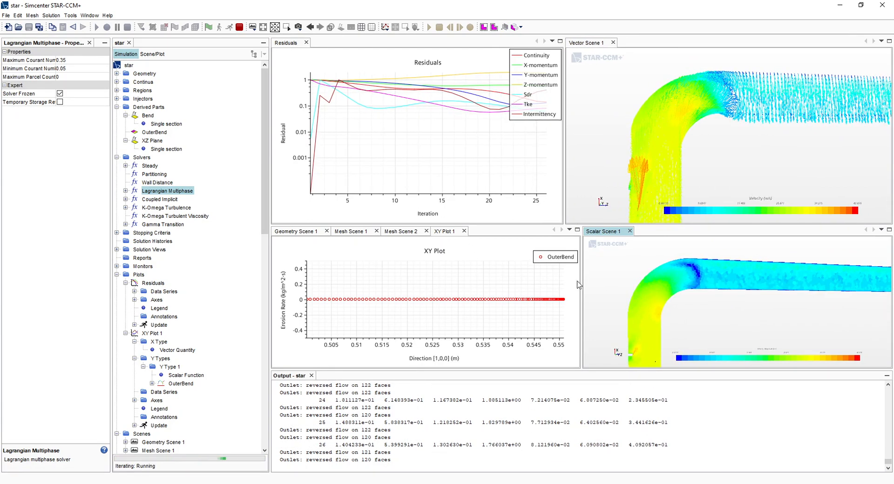
left_click_drag(581, 287, 561, 293)
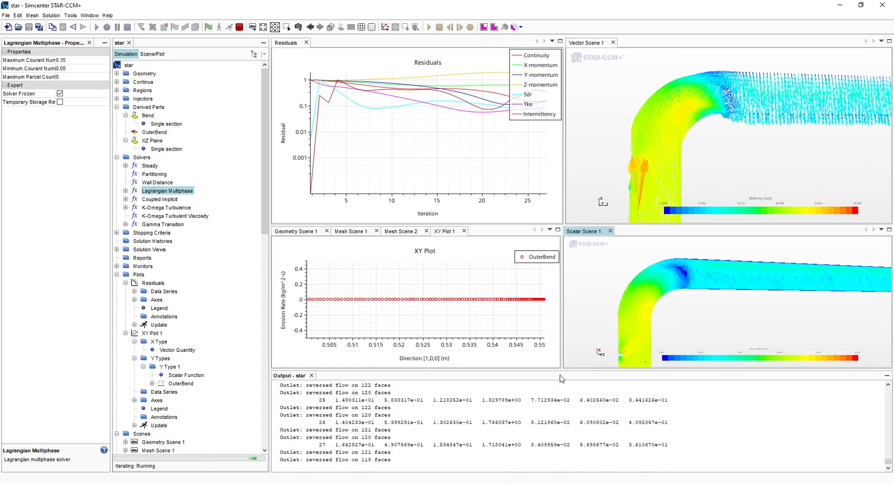
left_click_drag(563, 369, 563, 367)
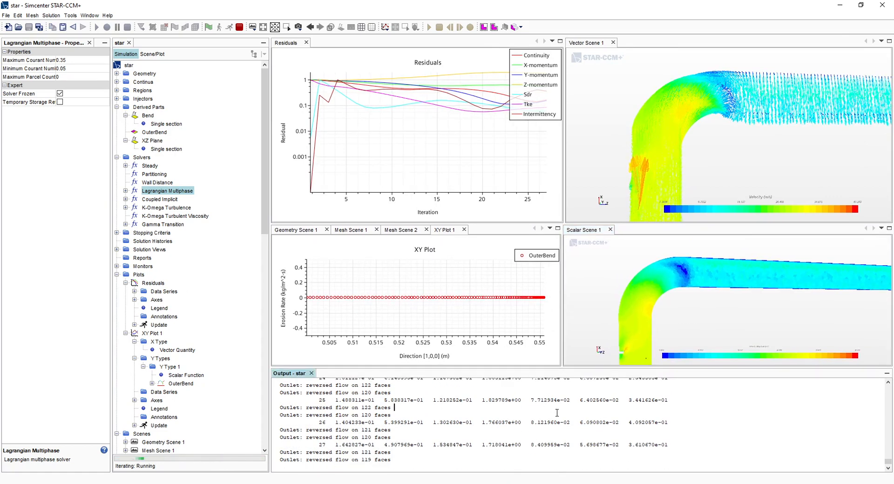
left_click_drag(112, 251, 97, 256)
left_click_drag(548, 367, 548, 353)
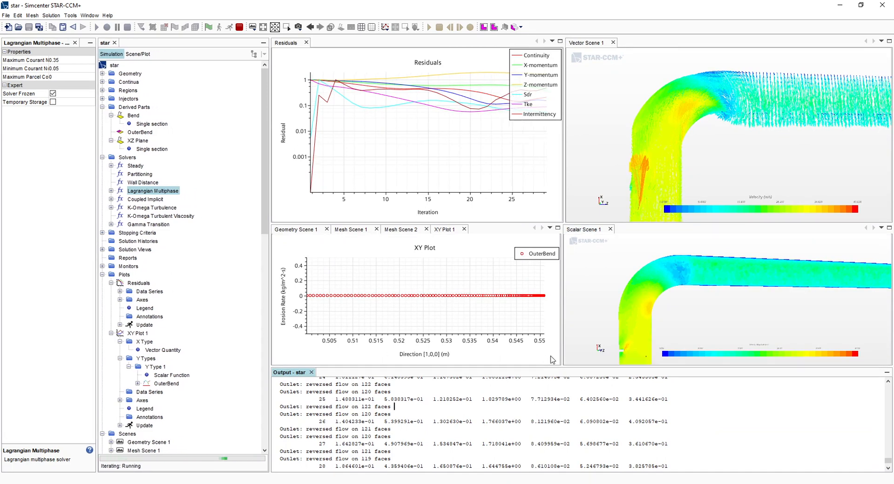
left_click_drag(564, 198, 561, 194)
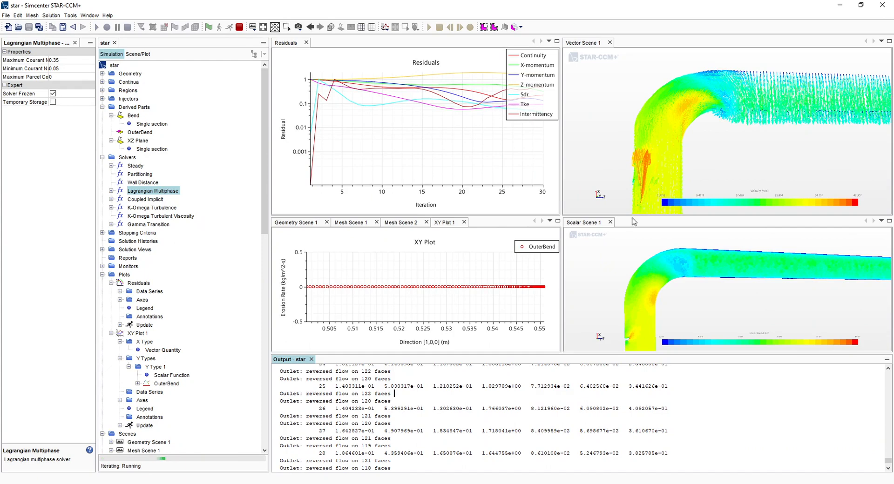
left_click_drag(632, 217, 632, 197)
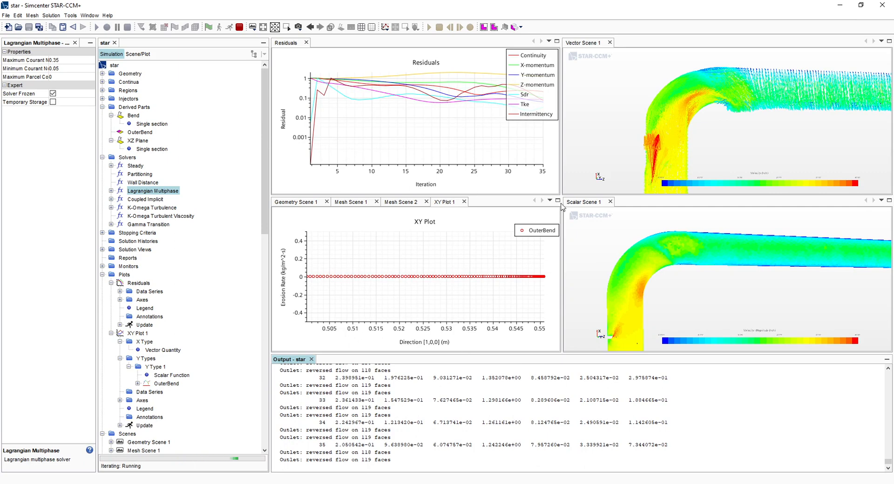
- Align the dividers between the plot and scene columns, then narrow the simulation tree to enlarge the display area
left_click_drag(560, 153, 568, 154)
left_click_drag(561, 220, 574, 220)
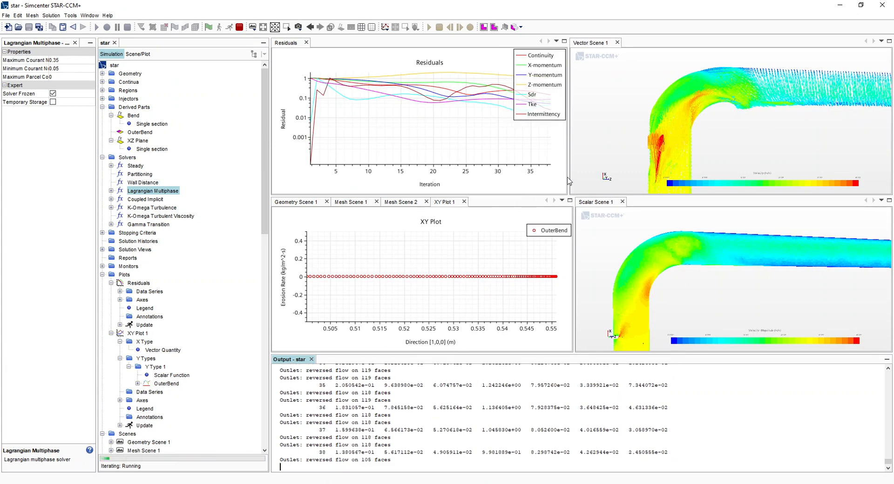
left_click_drag(568, 183, 575, 181)
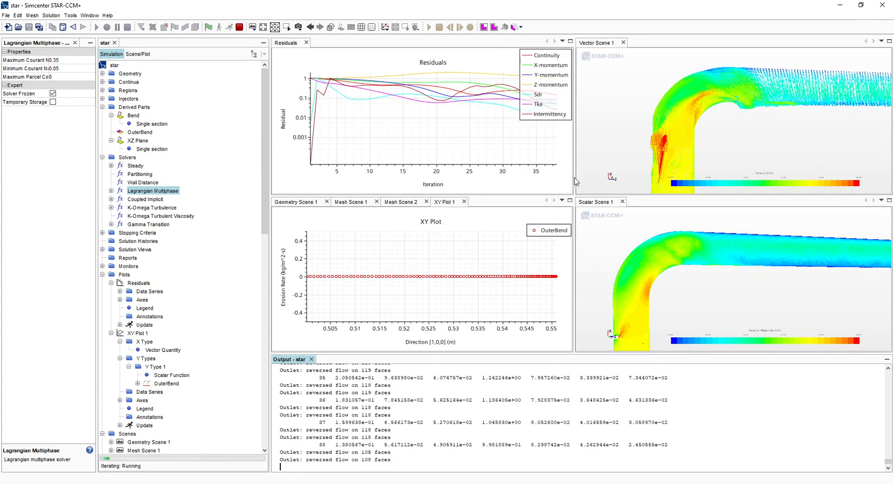
left_click(577, 223)
left_click_drag(575, 220, 578, 220)
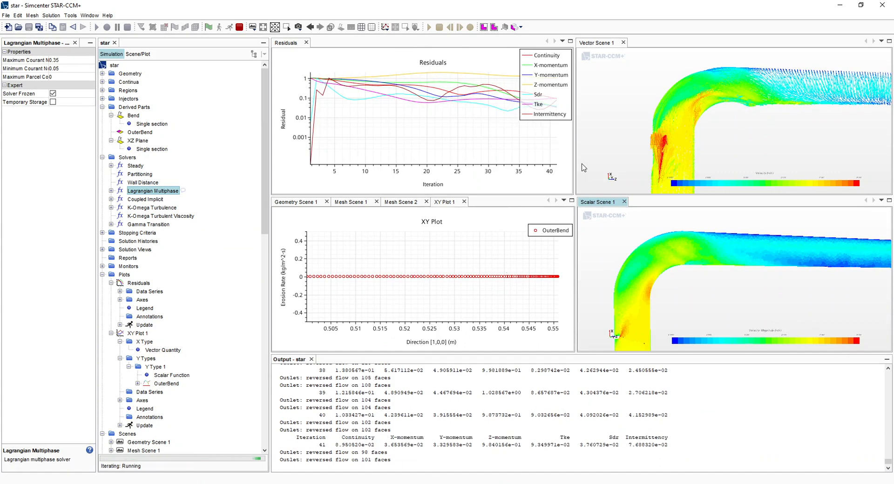
left_click_drag(574, 168, 576, 168)
left_click_drag(575, 221, 575, 221)
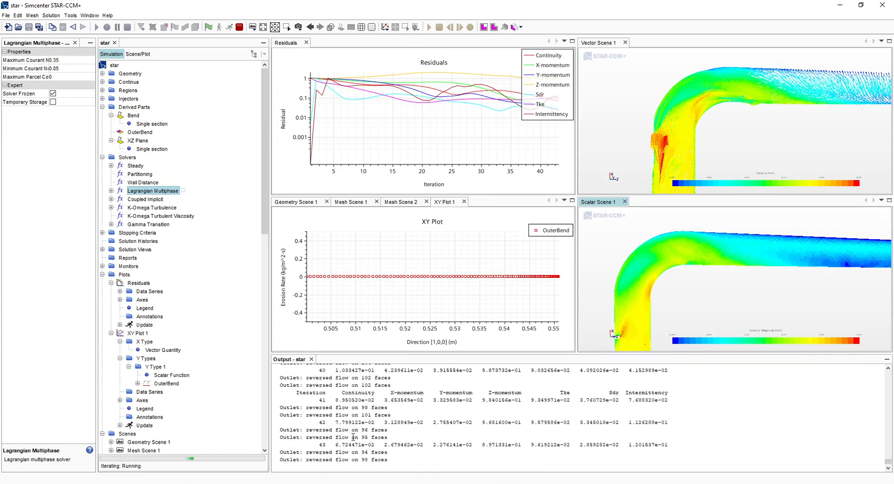
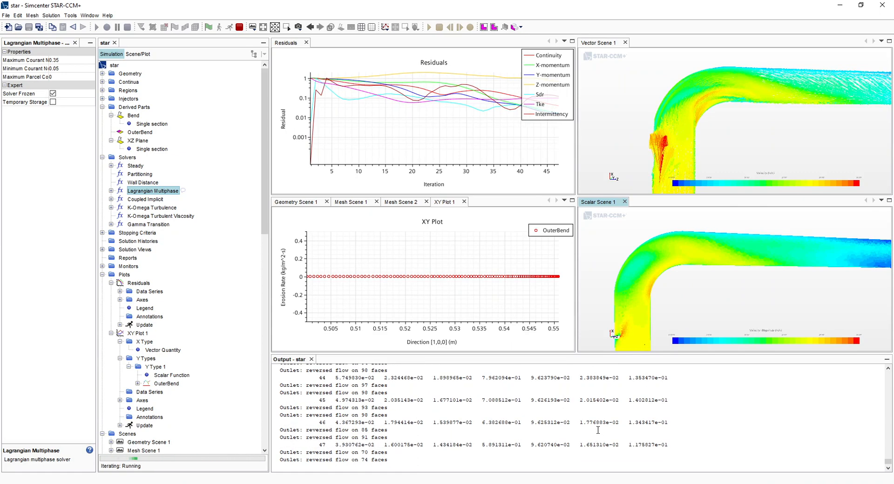
left_click(274, 227)
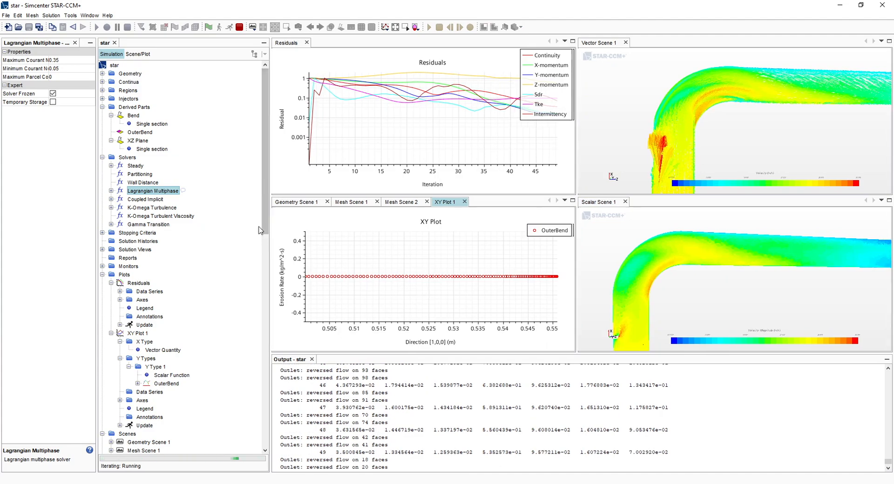
left_click_drag(270, 231, 230, 231)
- Reframe the pipe bend in Vector Scene 1 and Scalar Scene 1 to follow the velocity field during the run
left_click(679, 108)
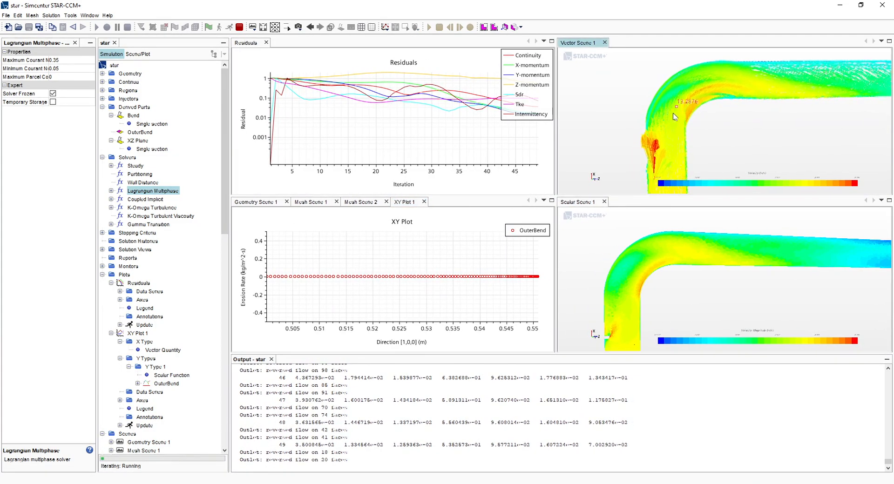
left_click_drag(665, 120, 675, 124)
right_click_drag(675, 124, 632, 115)
left_click(680, 94)
left_click_drag(688, 116, 671, 98)
left_click_drag(662, 228, 641, 225)
right_click_drag(639, 222, 637, 225)
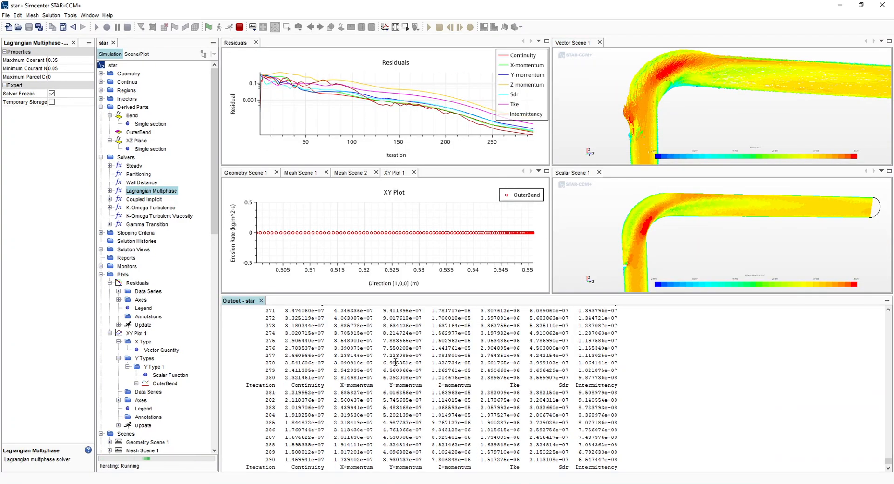
- Readjust the height of the Output pane and stop the simulation run
left_click_drag(539, 295, 538, 302)
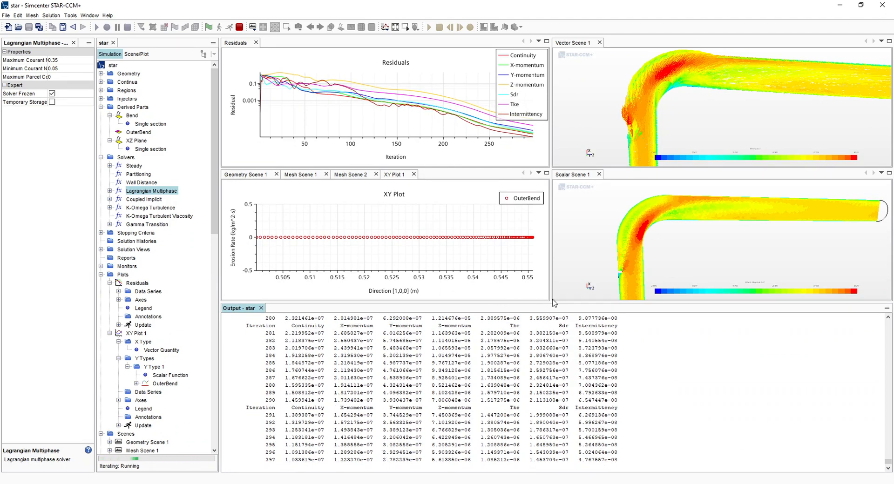
left_click_drag(557, 303, 556, 299)
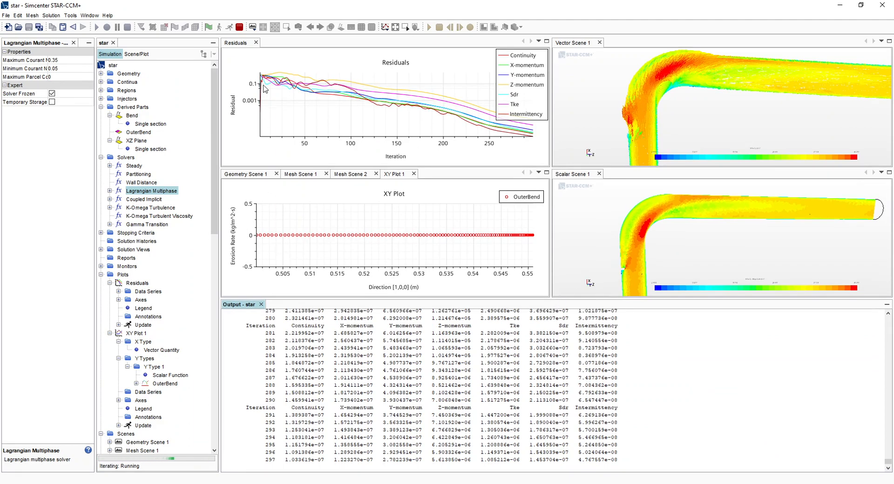
left_click(240, 28)
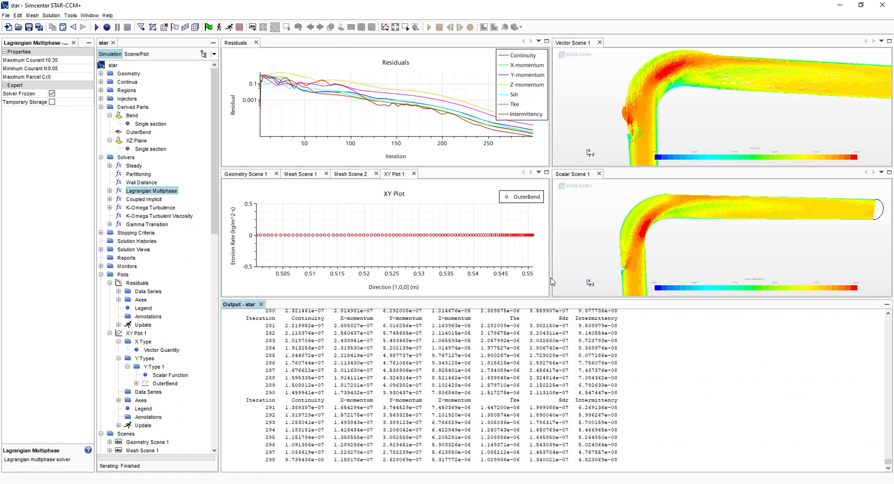
- Give the Residuals and Vector Scene 1 panes more height and frame the pipe bend closely in the vector scene
left_click_drag(665, 105, 608, 154)
left_click_drag(614, 282, 623, 105)
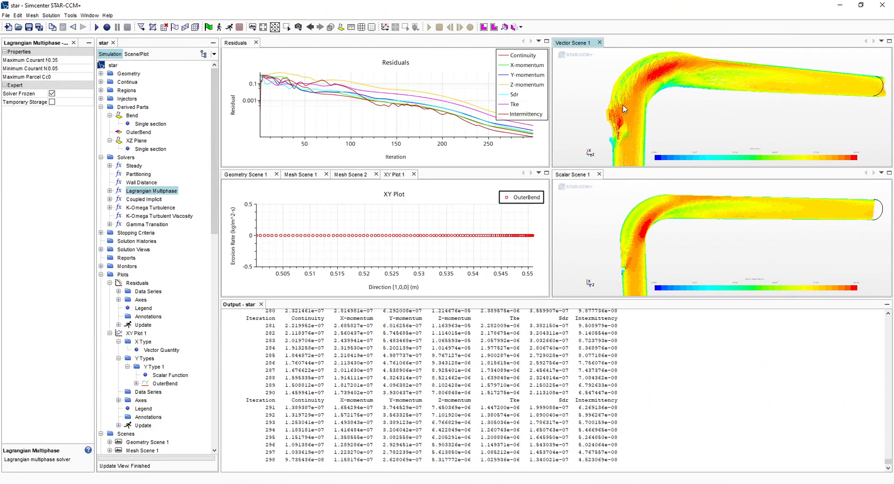
left_click(636, 174)
left_click_drag(637, 168, 636, 184)
scroll(623, 107, "up", 4)
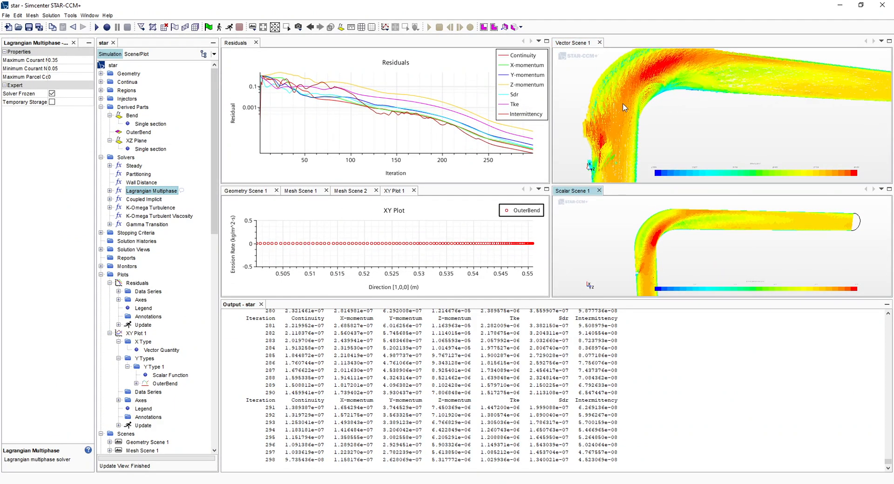
- Examine the velocity magnitude through the bend and around its lower inlet leg in Scalar Scene 1
scroll(601, 132, "down", 3)
scroll(641, 266, "up", 5)
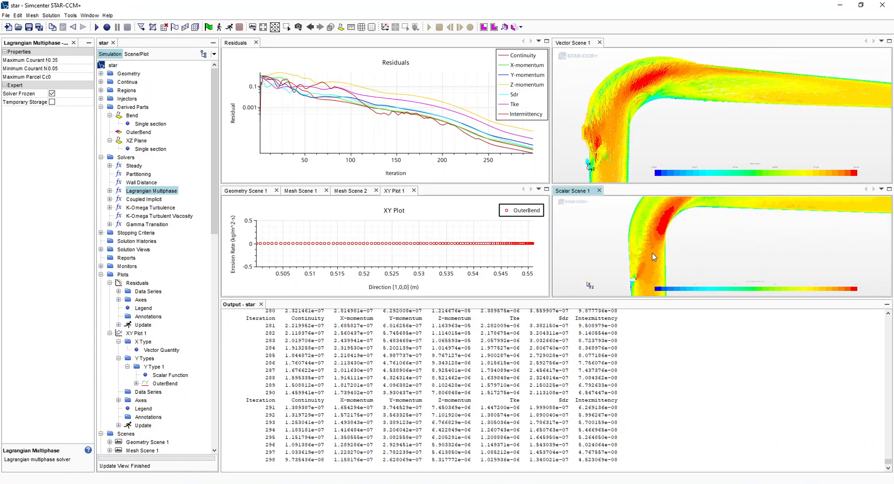
scroll(654, 256, "up", 4)
scroll(653, 244, "up", 2)
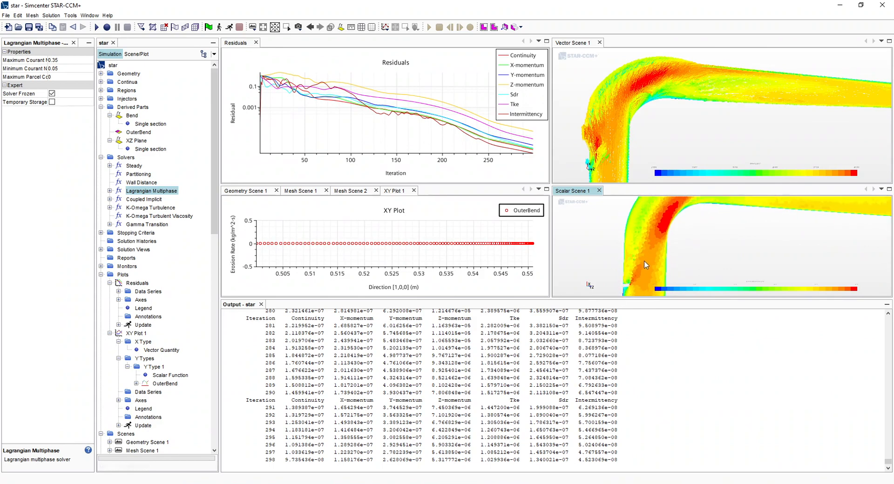
scroll(645, 265, "down", 2)
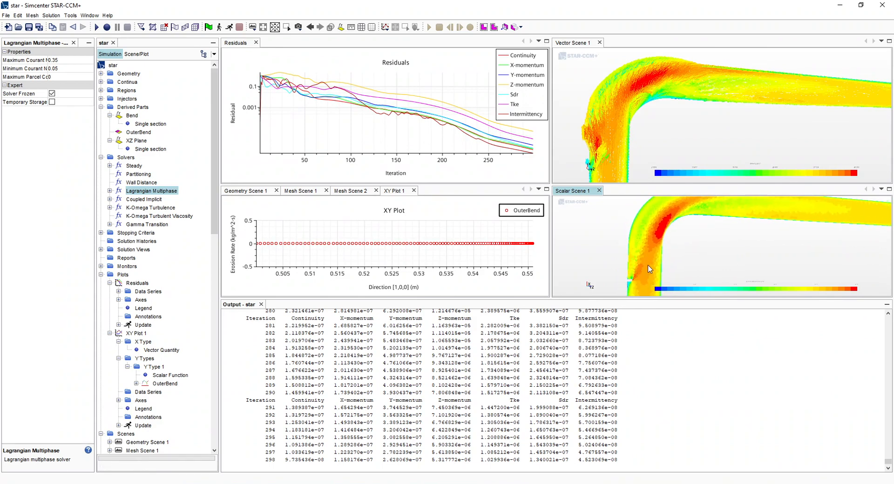
scroll(624, 258, "up", 3)
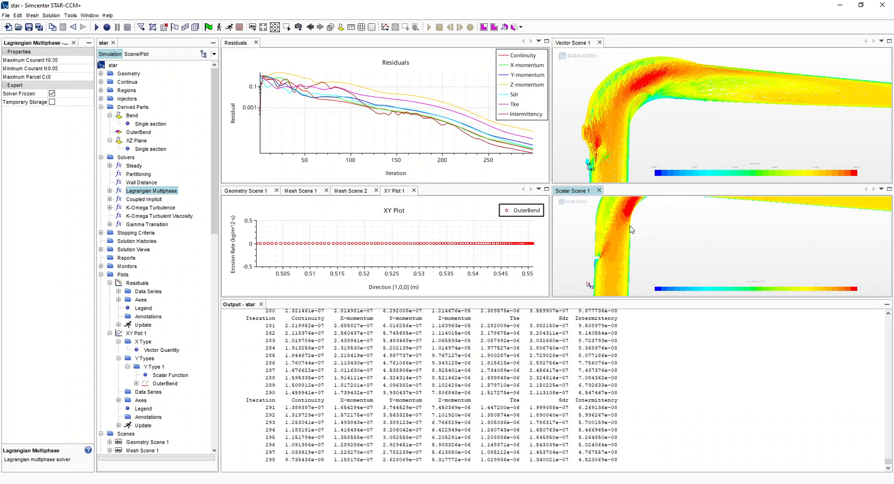
scroll(625, 231, "up", 3)
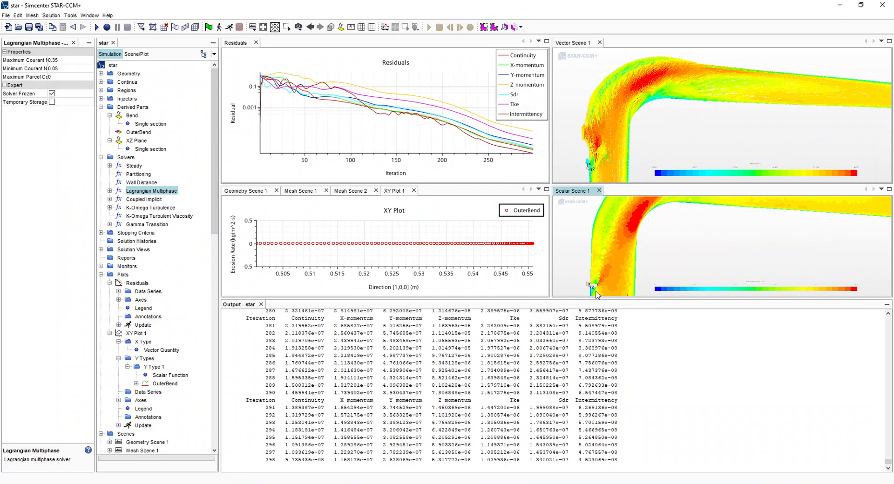
scroll(610, 252, "down", 5)
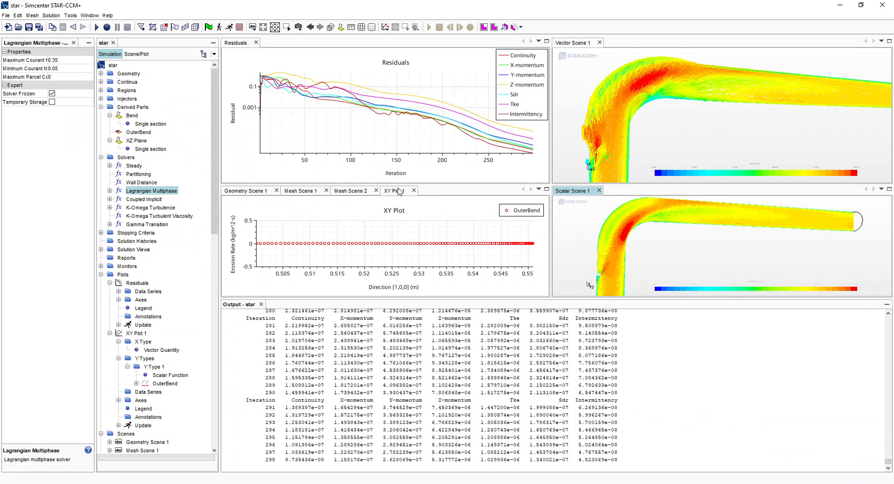
- Close the Residuals plot and move XY Plot 1 into the upper pane beside Vector Scene 1
mouse_move(401, 185)
left_mouse_down()
mouse_move(410, 79)
mouse_move(417, 185)
left_mouse_up()
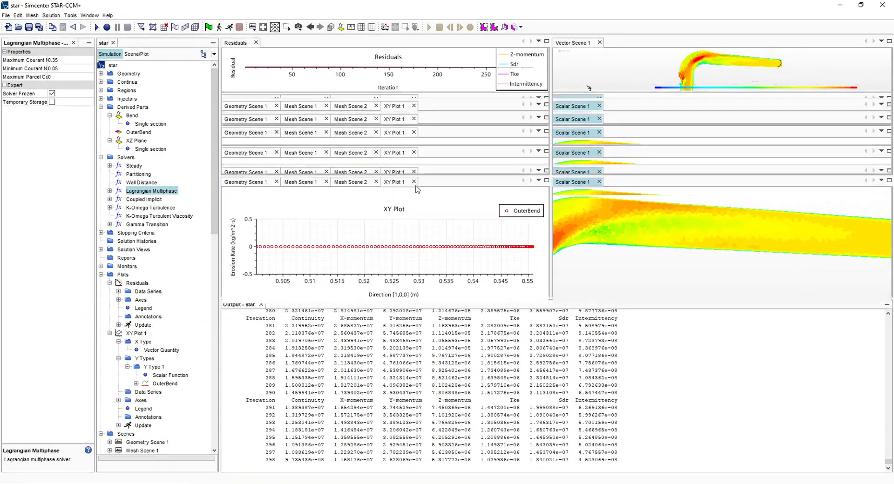
left_click(256, 42)
left_click_drag(396, 194, 357, 177)
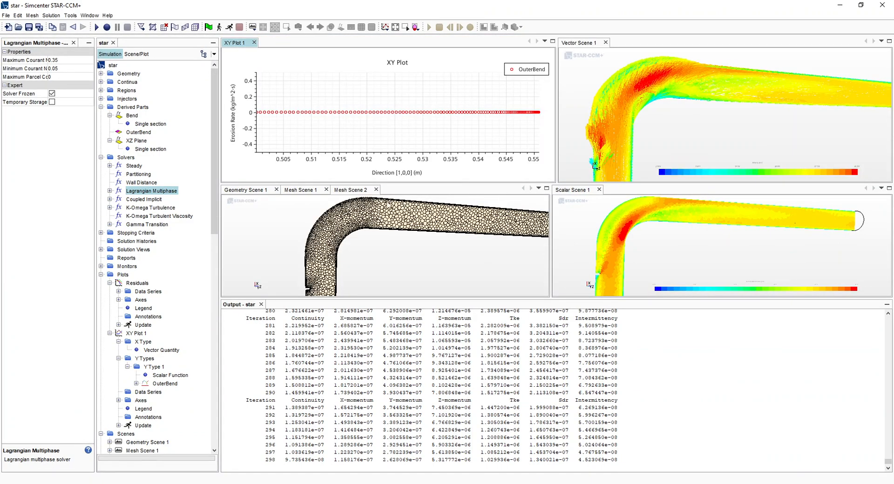
- Enlarge the XY Plot 1 and Vector Scene 1 panes, shrink the Output pane, and align the column divider
left_click(375, 224)
left_click_drag(391, 184, 393, 227)
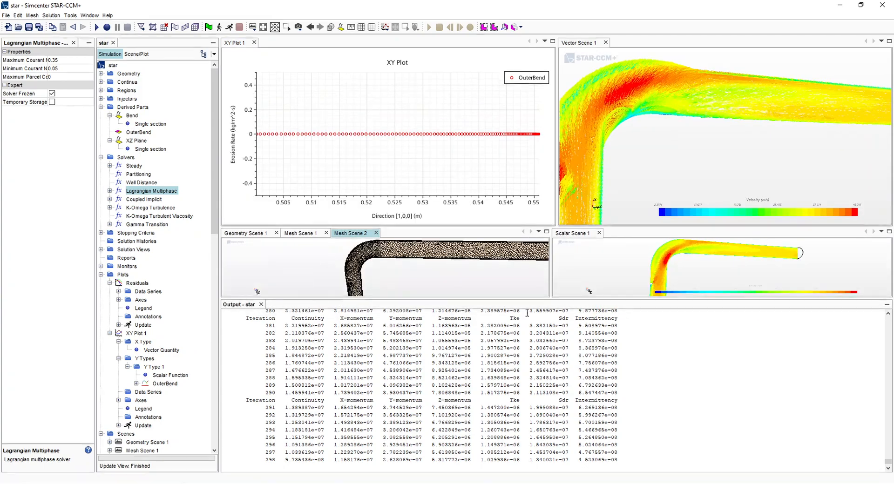
left_click(532, 311)
left_click_drag(535, 298, 490, 418)
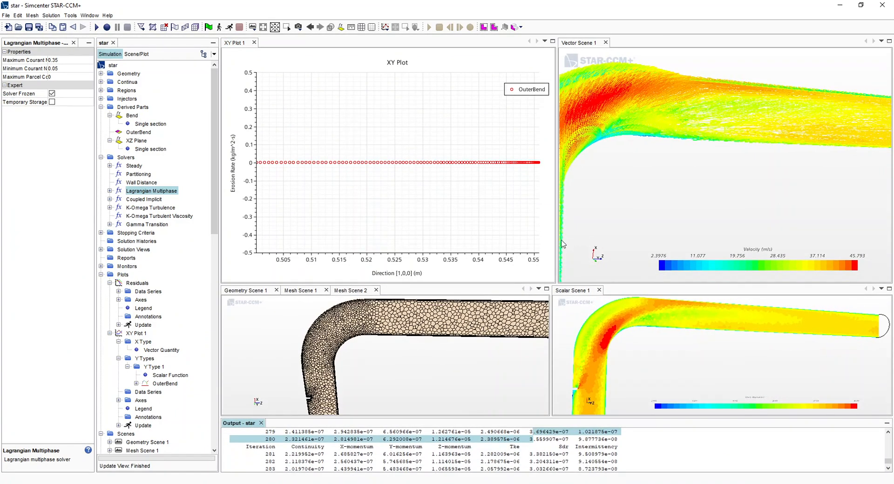
left_click_drag(557, 242, 550, 242)
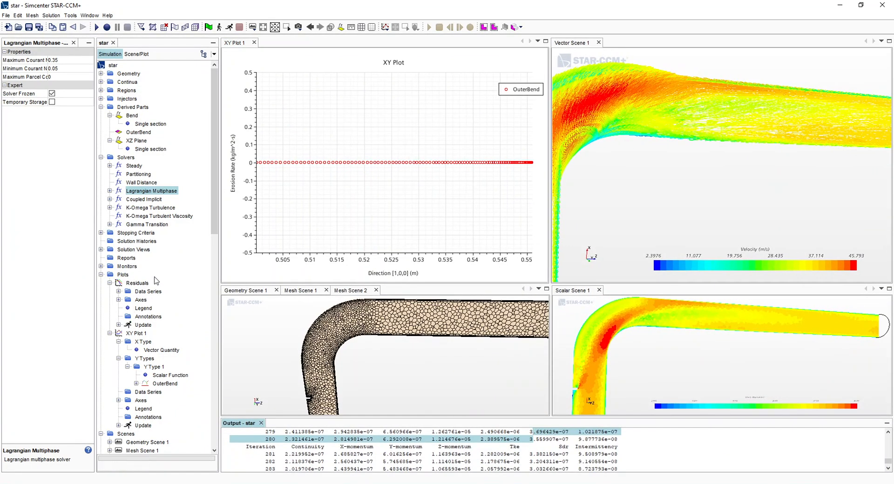
- Unfreeze the Lagrangian Multiphase solver and advance the simulation by a single step
left_click(52, 93)
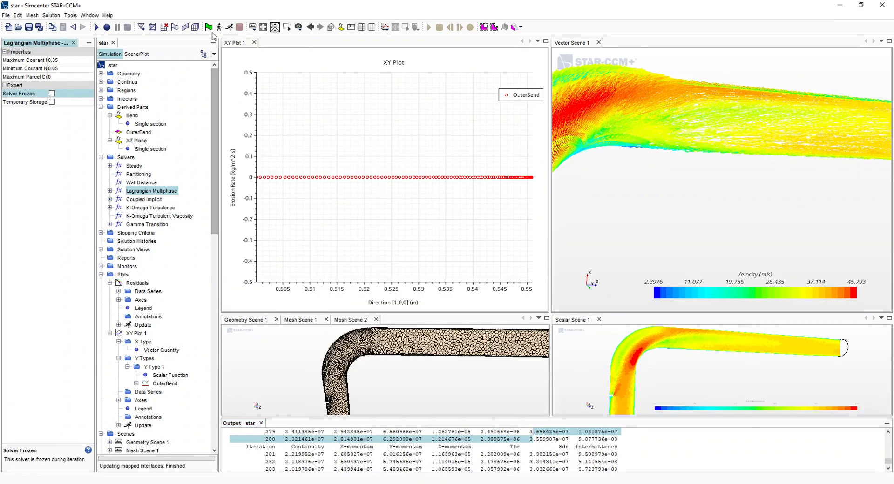
left_click(219, 27)
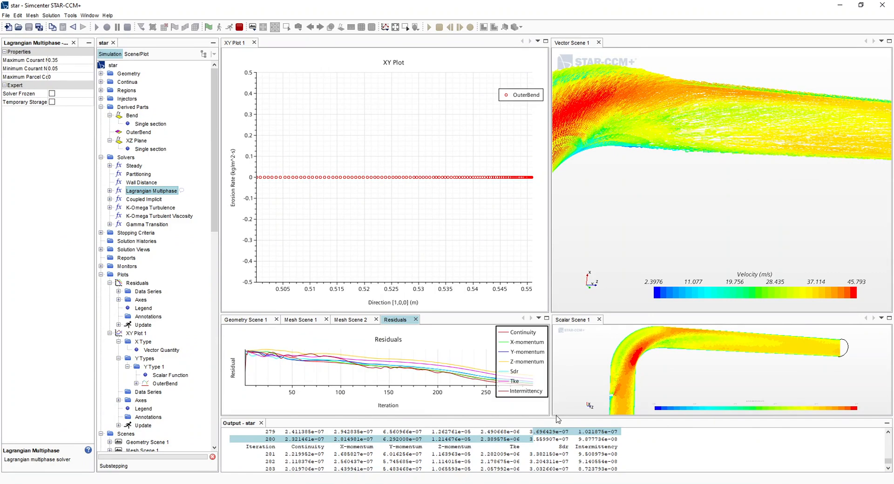
left_click_drag(559, 416, 559, 410)
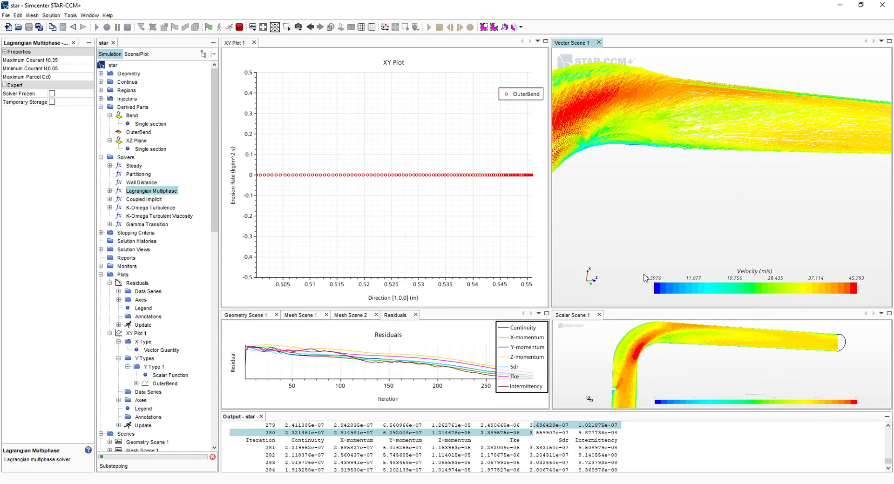
- Enlarge the Output pane, heighten the Residuals and Scalar Scene 1 panes, and slightly widen Scalar Scene 1
mouse_move(657, 126)
left_mouse_down()
mouse_move(765, 114)
mouse_move(686, 124)
mouse_move(763, 149)
mouse_move(750, 154)
left_mouse_up()
scroll(103, 360, "down", 10)
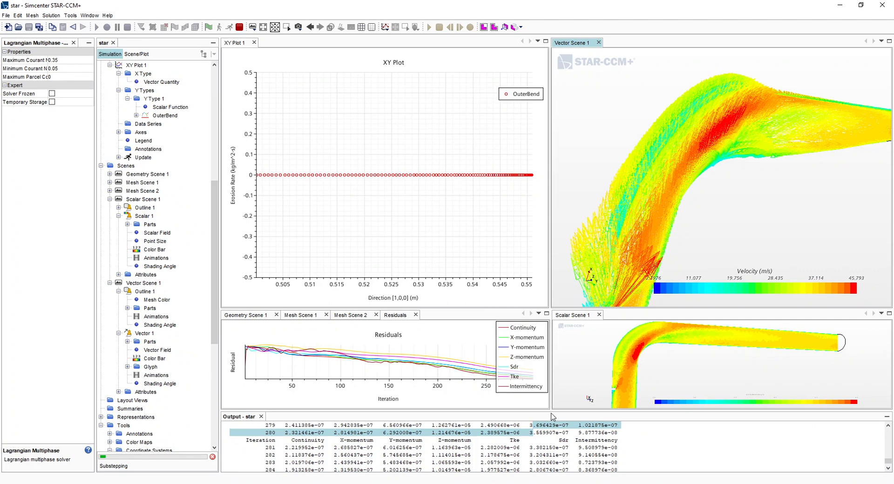
left_click_drag(557, 410, 557, 402)
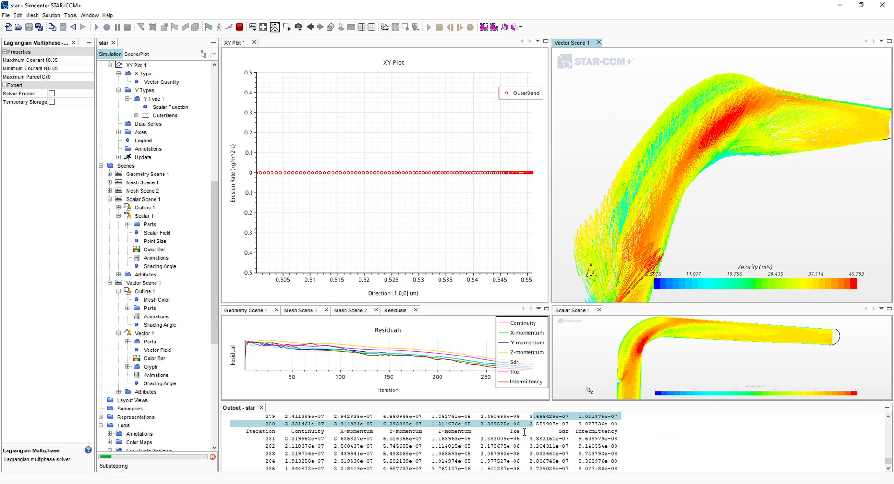
left_click(142, 200)
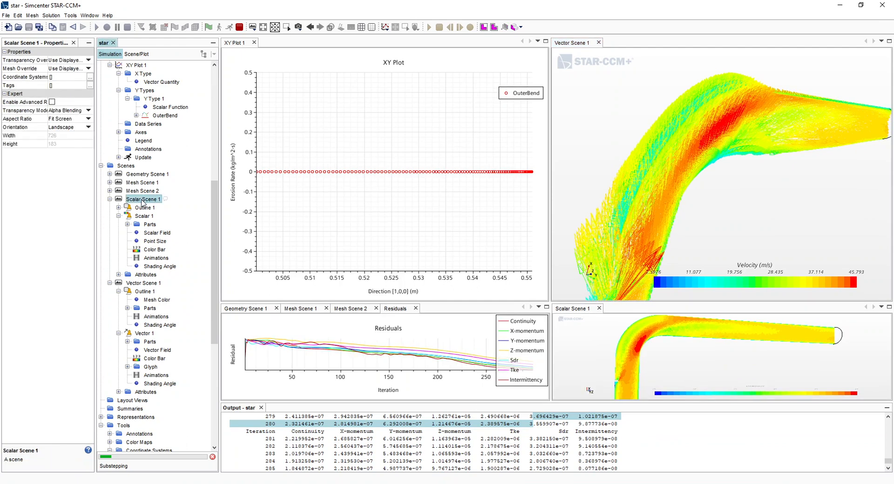
right_click(144, 200)
left_click(135, 199)
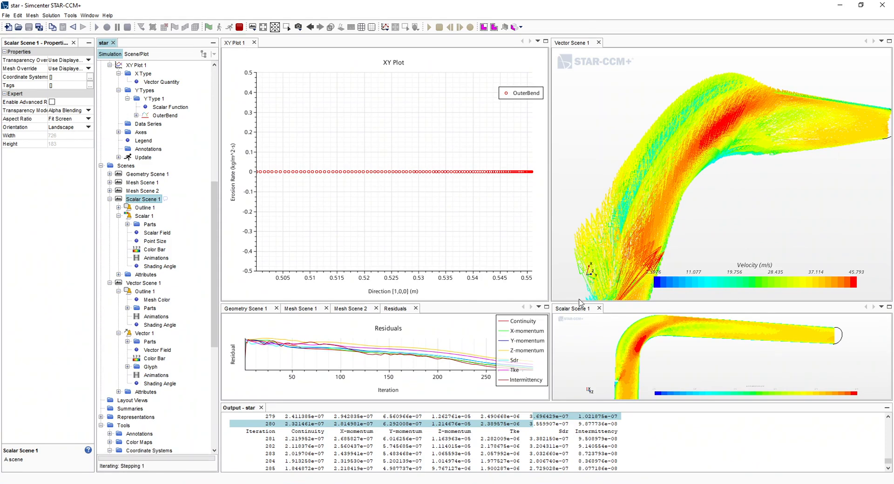
left_click_drag(620, 305, 620, 288)
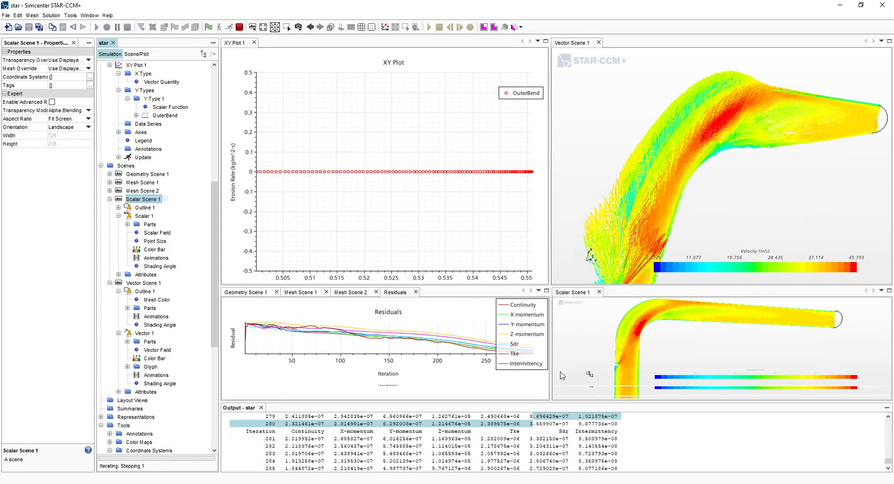
left_click_drag(550, 392, 546, 392)
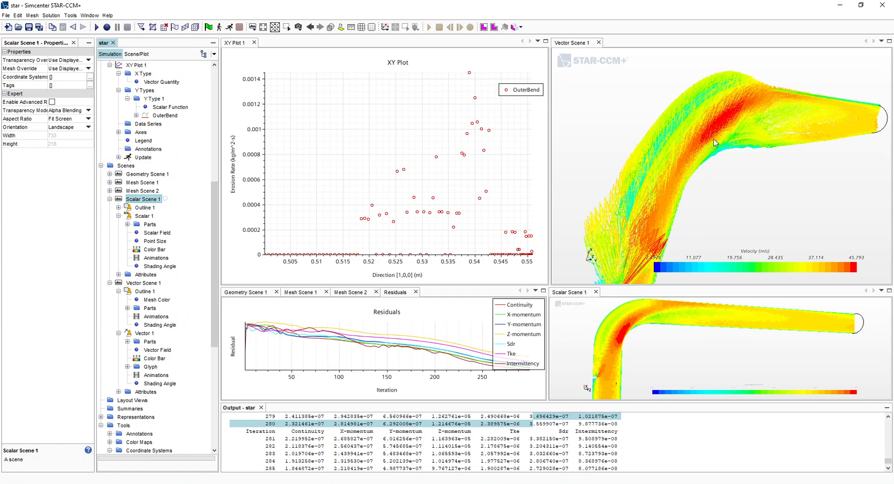
left_click_drag(714, 138, 708, 139)
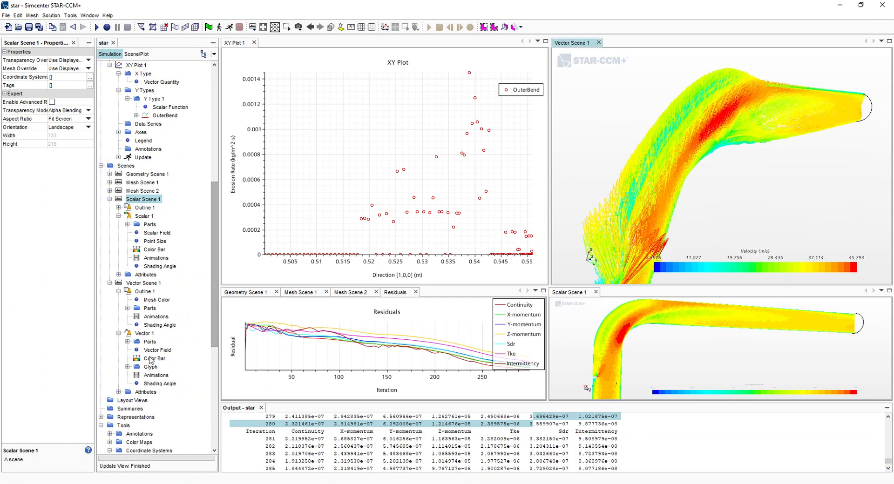
- Create a second scalar scene and set its scalar field function to Erosion Rate
right_click(125, 166)
mouse_move(159, 173)
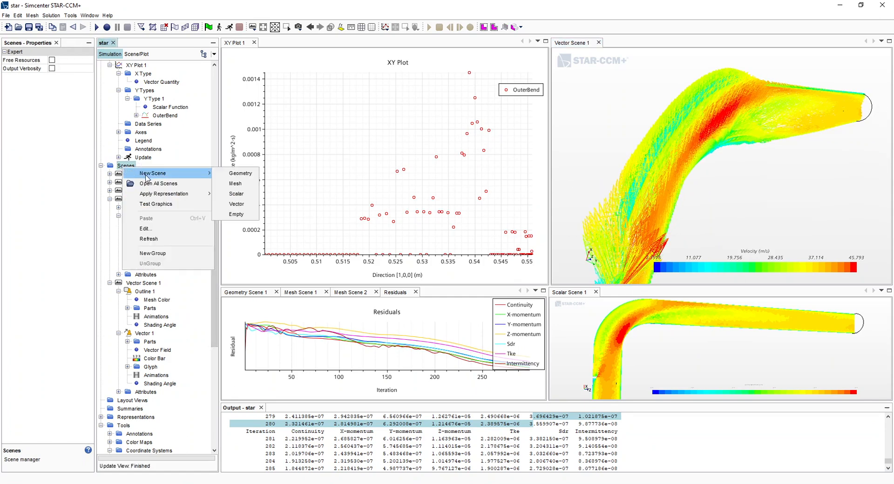
left_click(237, 194)
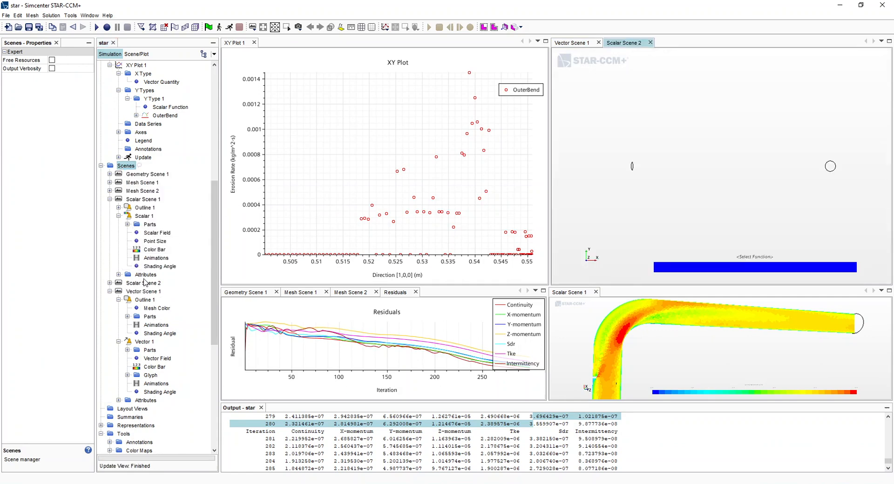
left_click(143, 283)
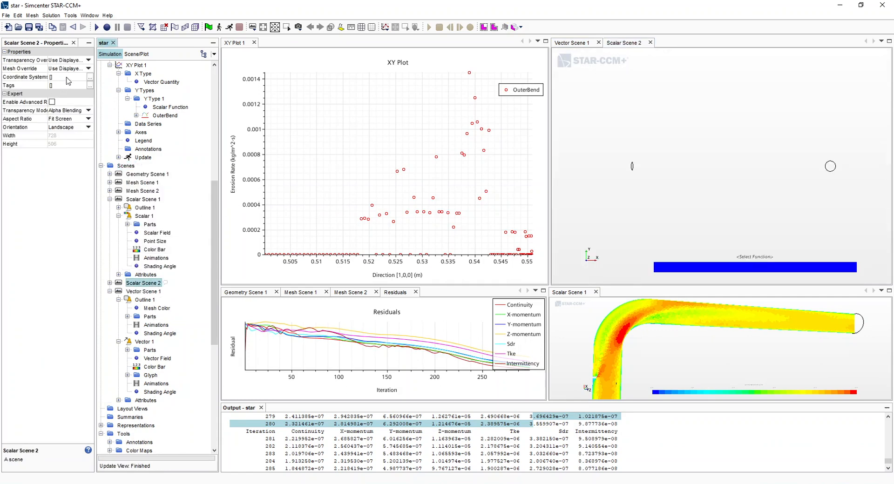
left_click(109, 283)
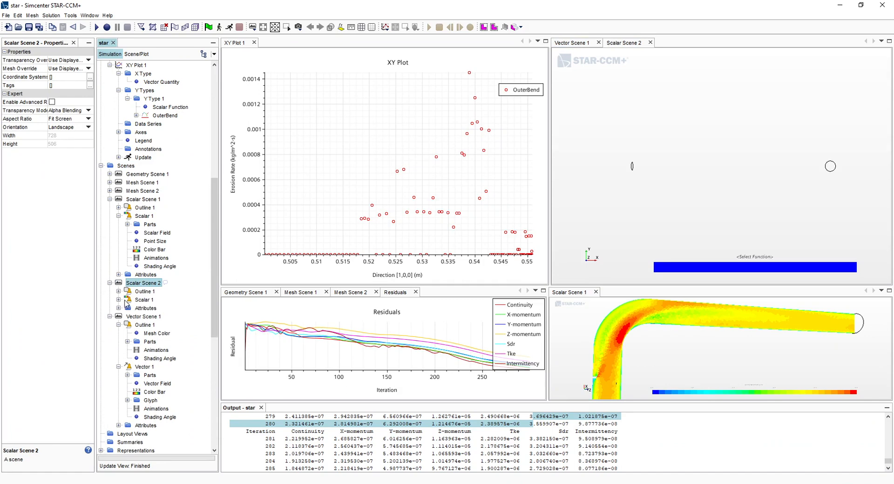
left_click(119, 300)
left_click(152, 317)
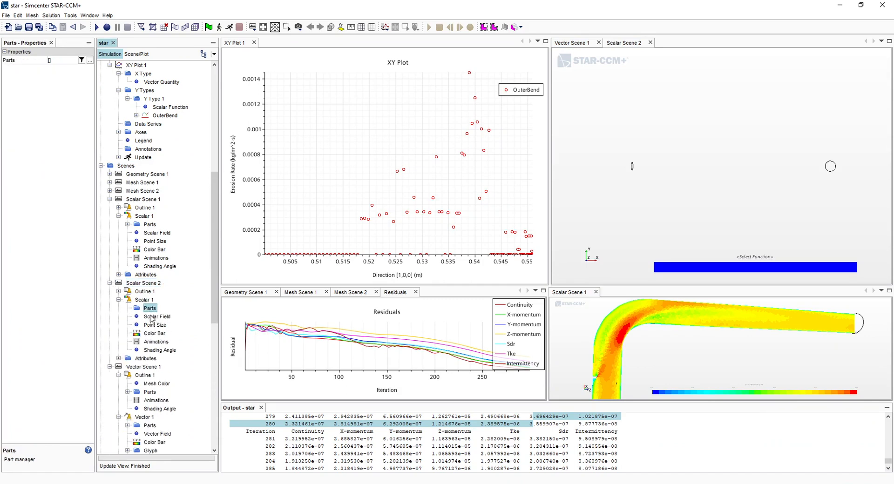
left_click(90, 60)
type("erosion")
left_click(372, 109)
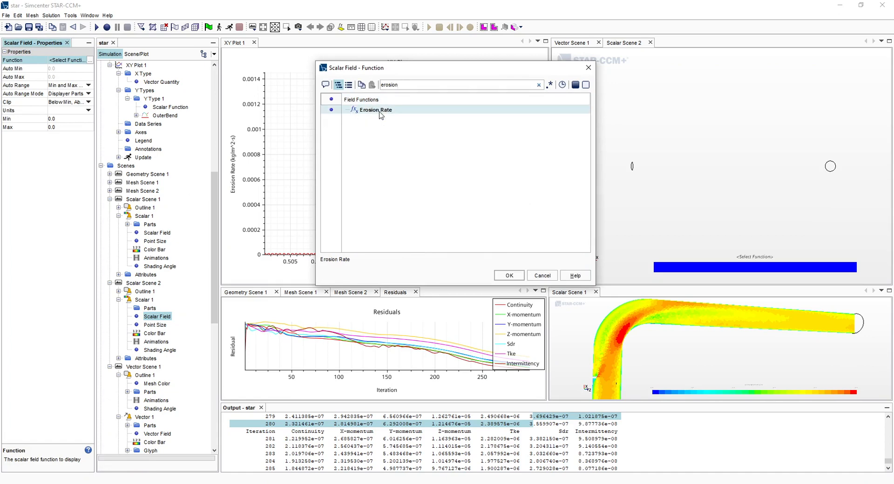
left_click(509, 275)
- Assign the Domain region's Wall boundary as the displayed part of Scalar 1 in Scalar Scene 2
left_click(149, 308)
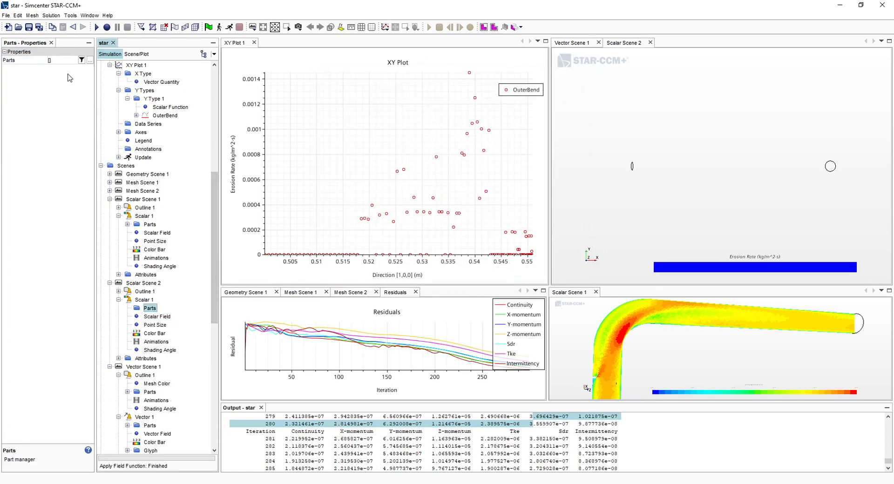
left_click(90, 60)
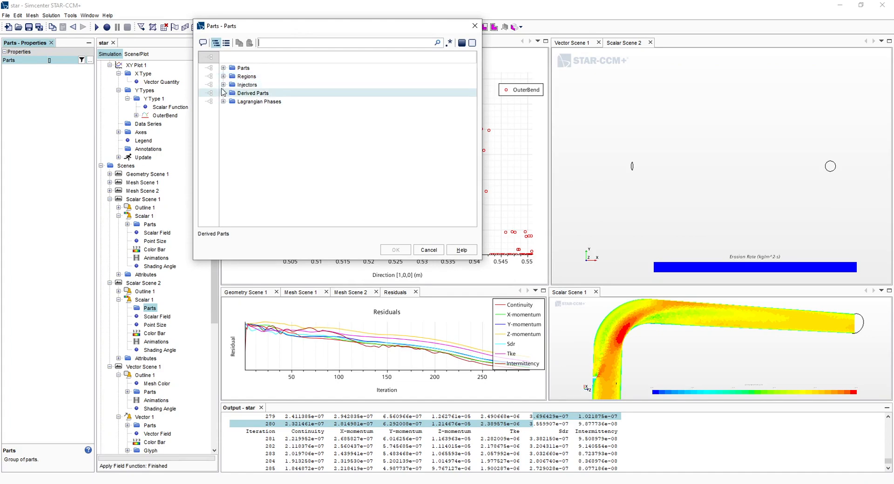
left_click(223, 76)
left_click(268, 118)
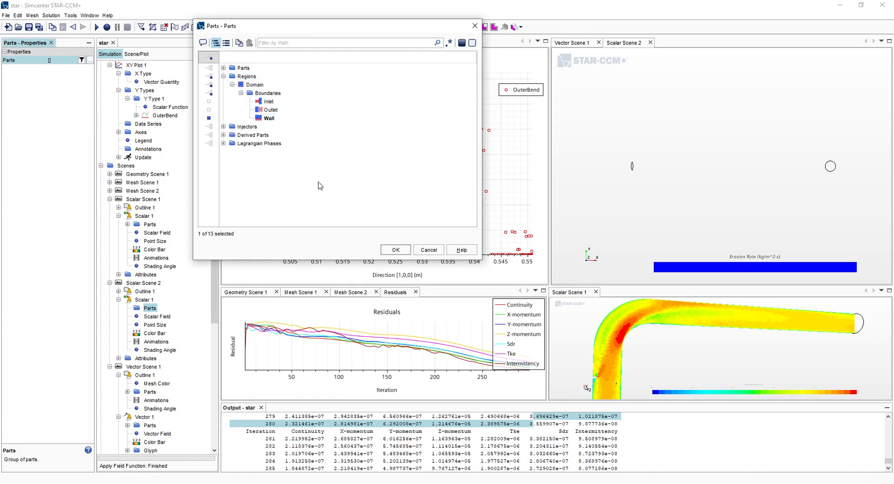
left_click(396, 250)
- Examine the erosion rate distribution on the pipe wall around the outer bend in Scalar Scene 2
mouse_move(704, 166)
left_mouse_down()
mouse_move(687, 174)
mouse_move(726, 217)
left_mouse_up()
mouse_move(695, 94)
left_mouse_down()
mouse_move(717, 156)
mouse_move(711, 91)
left_mouse_up()
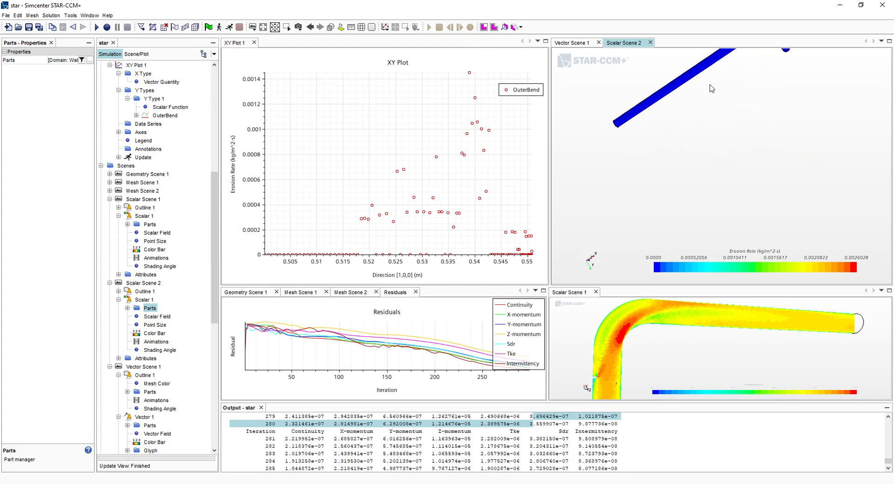
scroll(709, 88, "up", 2)
right_click_drag(693, 121, 683, 171)
scroll(782, 118, "up", 10)
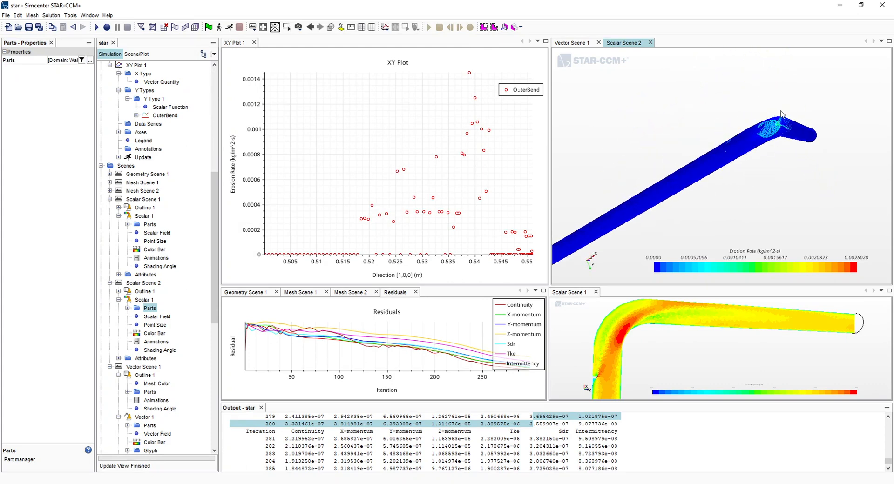
mouse_move(781, 113)
left_mouse_down()
mouse_move(772, 131)
mouse_move(763, 120)
mouse_move(756, 130)
left_mouse_up()
scroll(733, 140, "down", 2)
mouse_move(710, 145)
left_mouse_down()
mouse_move(698, 163)
mouse_move(696, 148)
mouse_move(663, 189)
left_mouse_up()
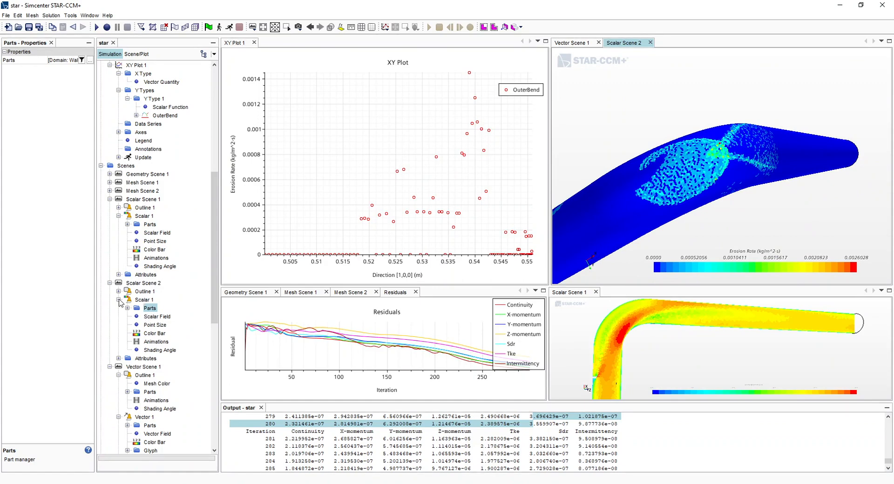
- Set the contour style of Scalar Scene 2's Scalar 1 to Smooth Filled and widen the Scalar Scene 2 and Scalar Scene 1 panes
left_click(146, 301)
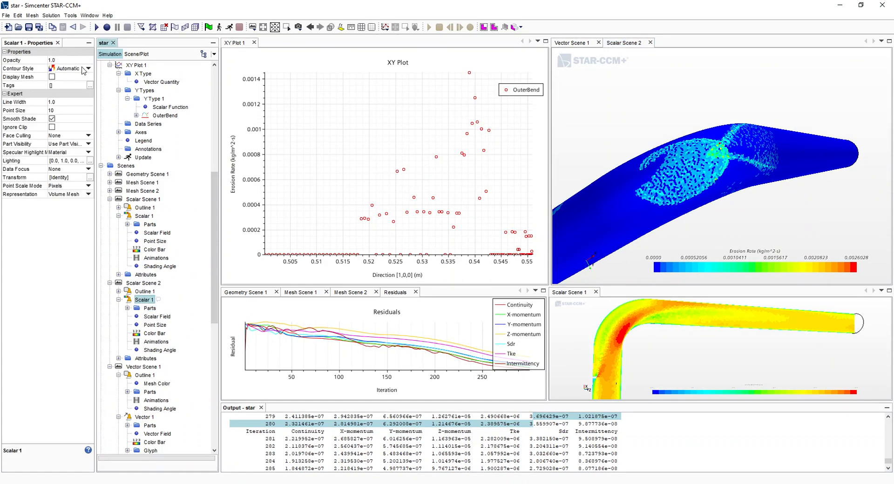
left_click(84, 68)
left_click_drag(716, 127, 642, 189)
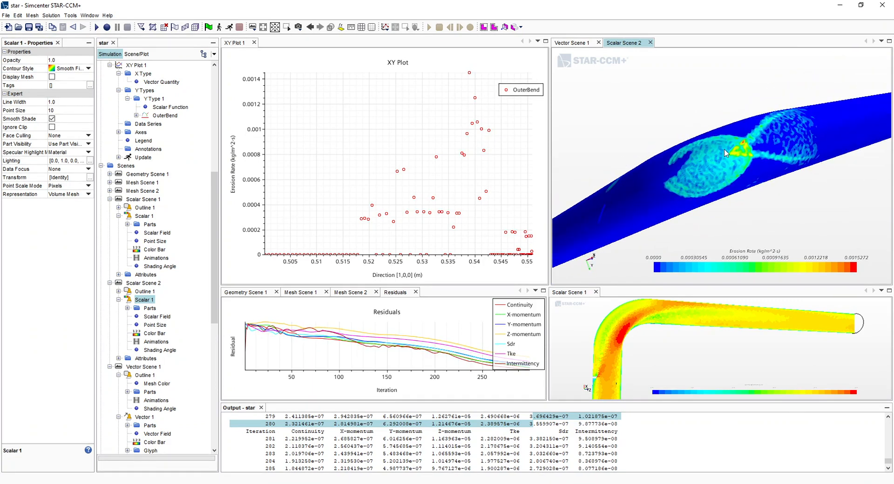
left_click_drag(723, 154, 682, 174)
left_click_drag(550, 197, 538, 198)
left_click_drag(549, 346, 533, 346)
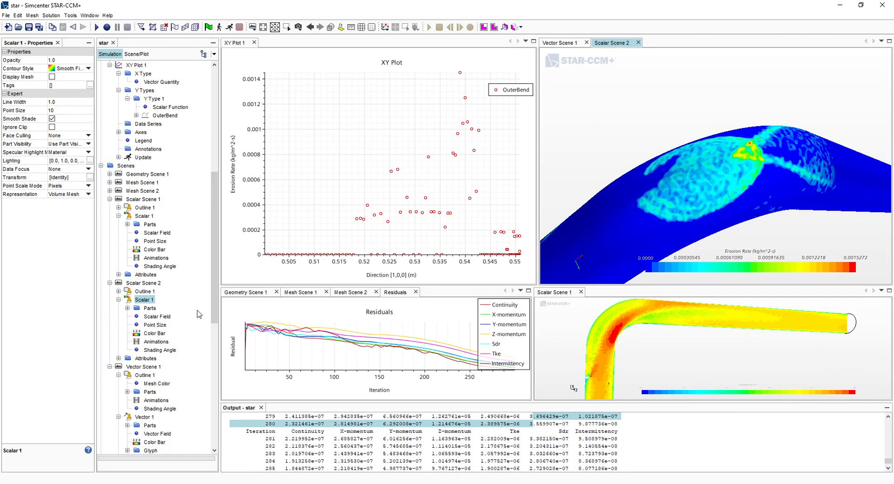
- Review the OuterBend derived part and the axis definitions of XY Plot 1, including the X Type vector quantity
scroll(188, 196, "up", 2)
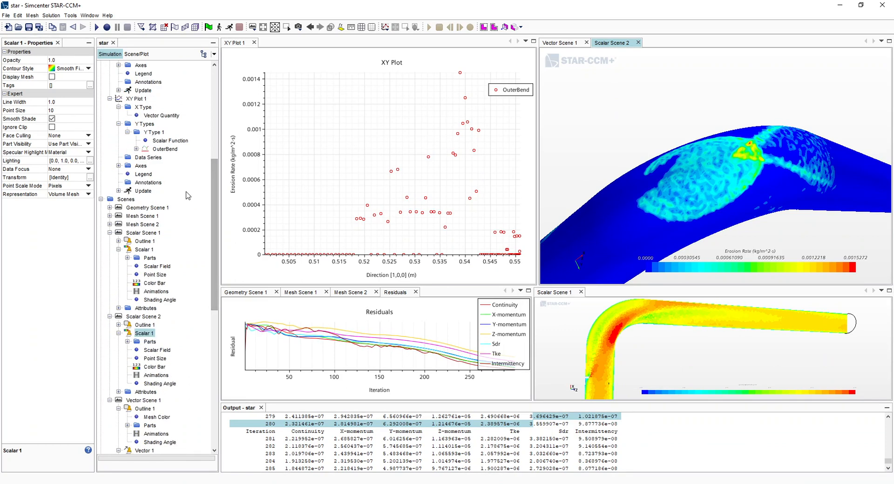
scroll(192, 189, "up", 4)
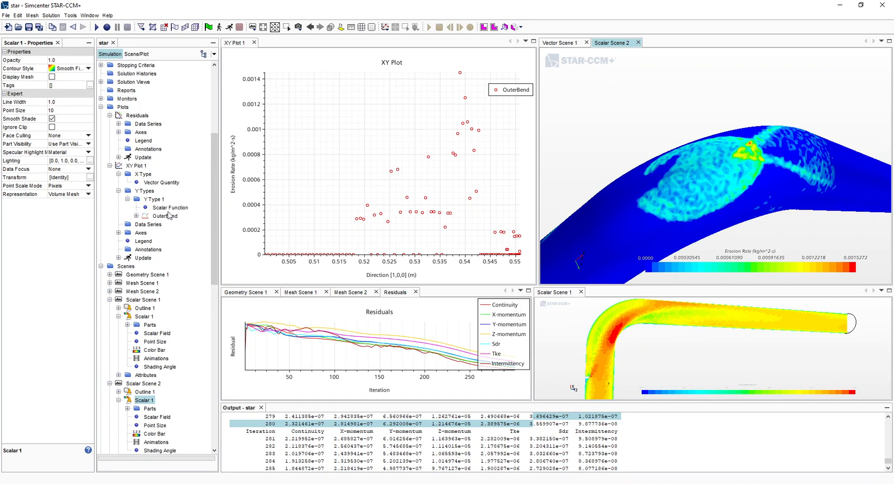
scroll(159, 192, "up", 8)
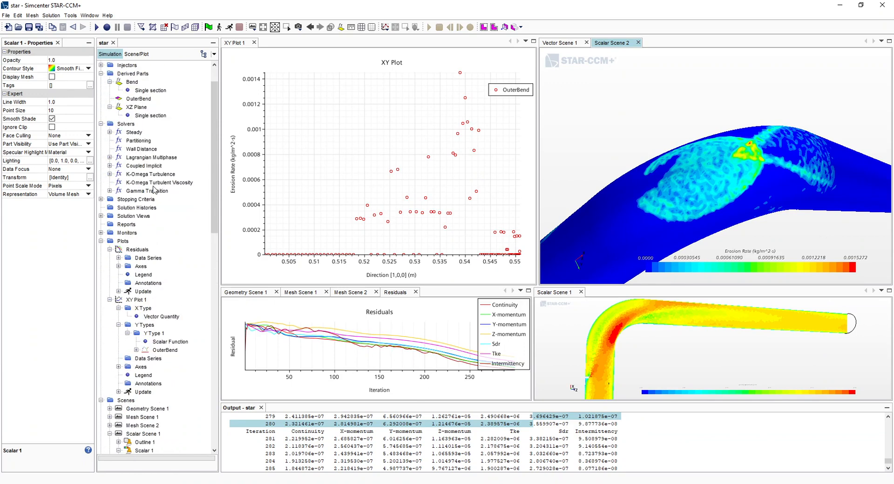
scroll(138, 138, "up", 2)
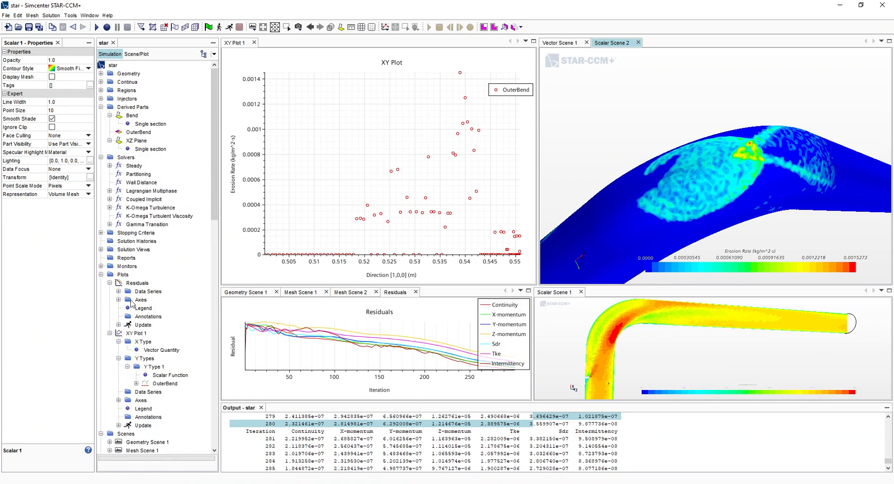
left_click(140, 132)
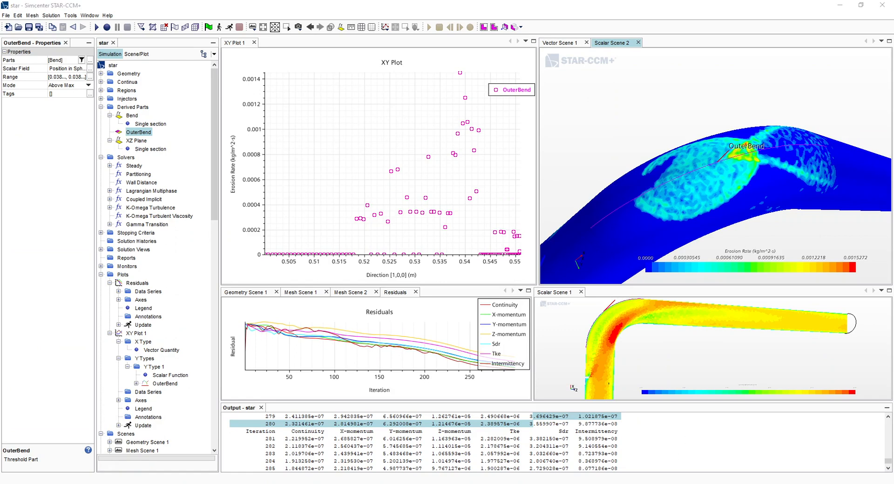
left_click(467, 137)
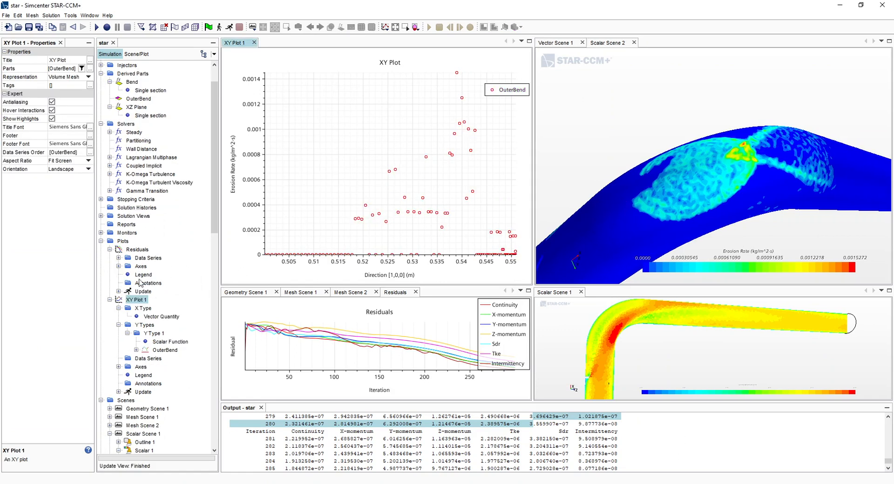
left_click(142, 309)
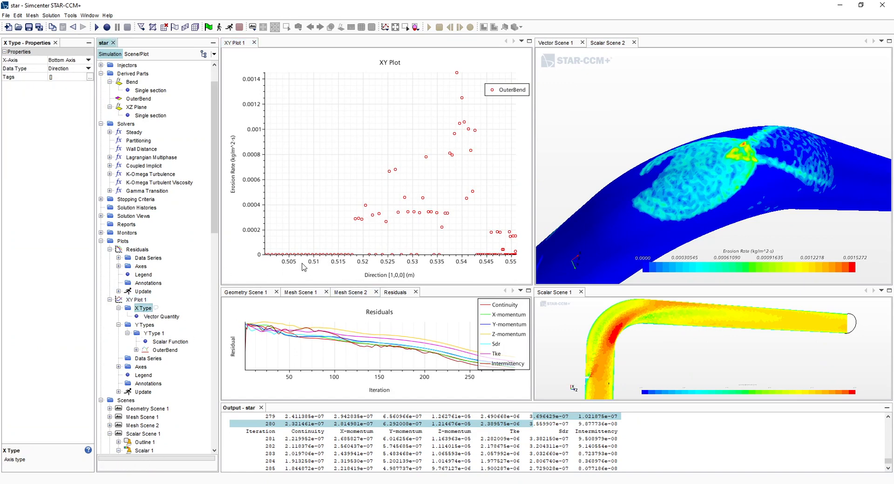
left_click(150, 318)
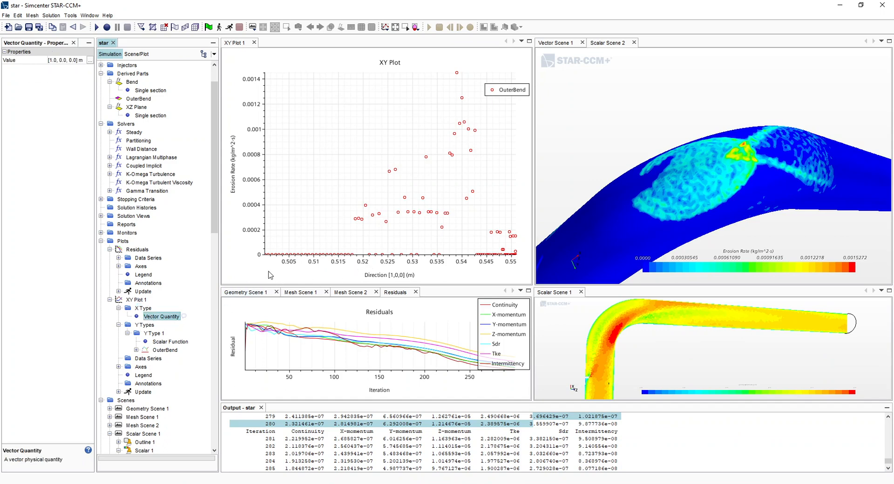
left_click(145, 325)
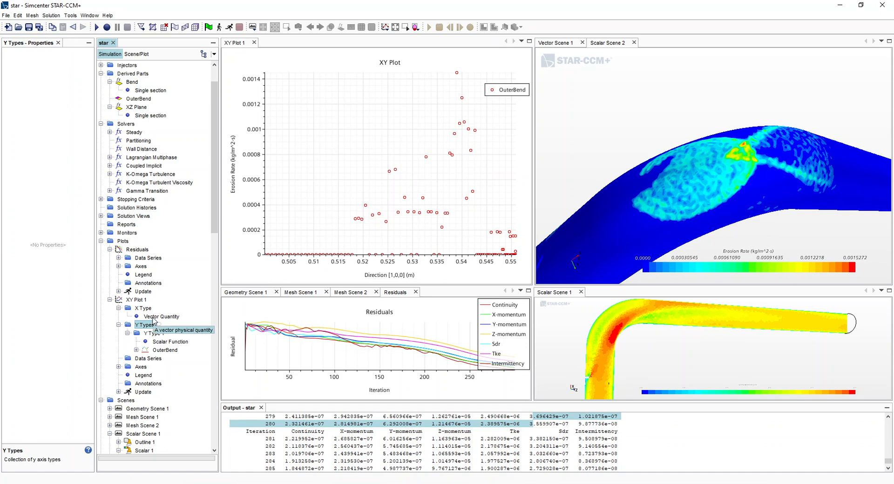
left_click(156, 317)
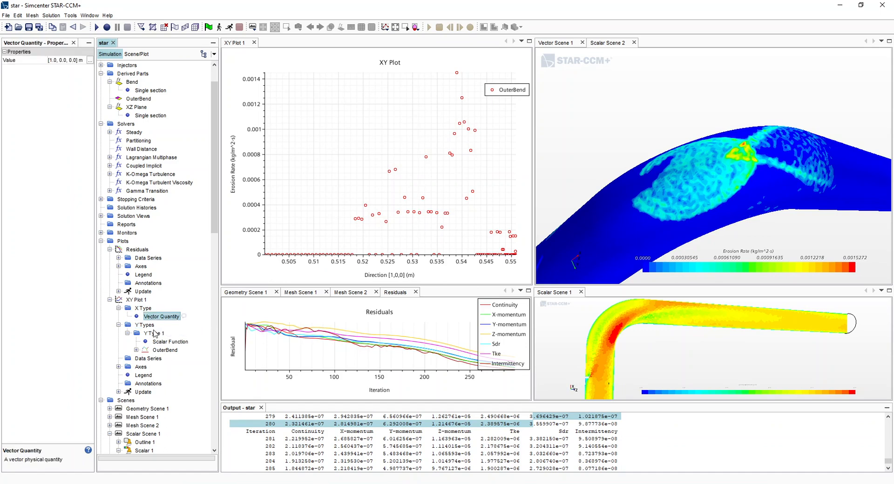
- Change the X Type data type of XY Plot 1 to Scalar and open X Type for editing in its own dialog
left_click(141, 308)
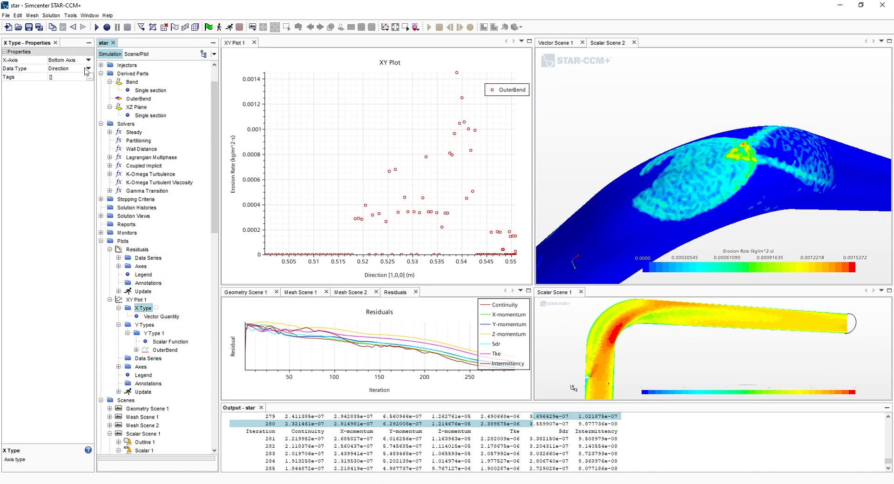
left_click(88, 70)
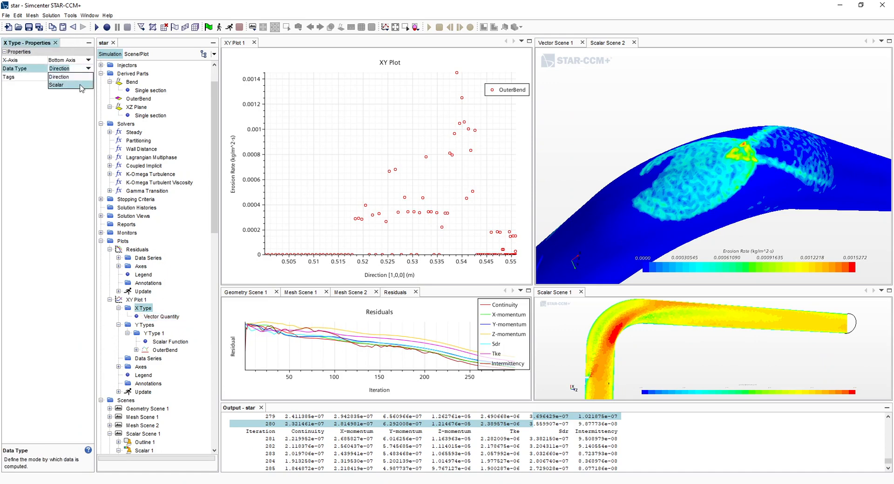
left_click(84, 86)
double_click(142, 308)
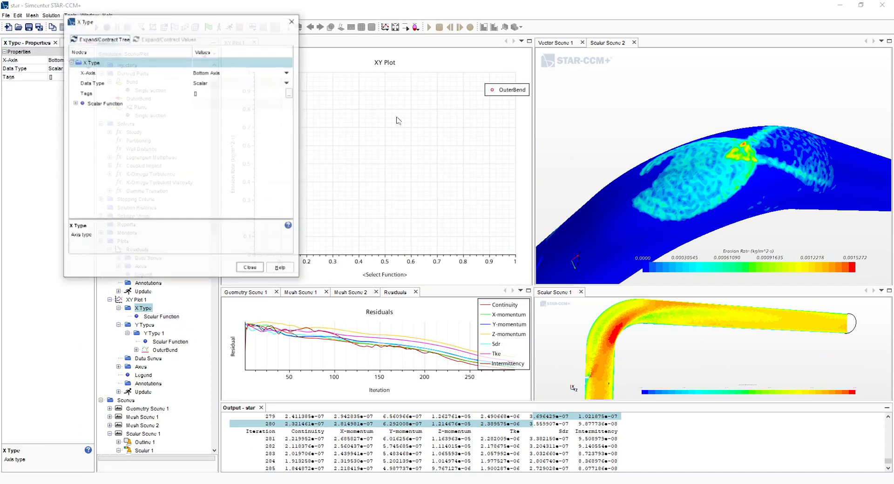
- Set the X Type scalar function of XY Plot 1 to the theta component of Position in the Spherical 1 coordinate system
left_click_drag(222, 22, 264, 45)
left_click(118, 127)
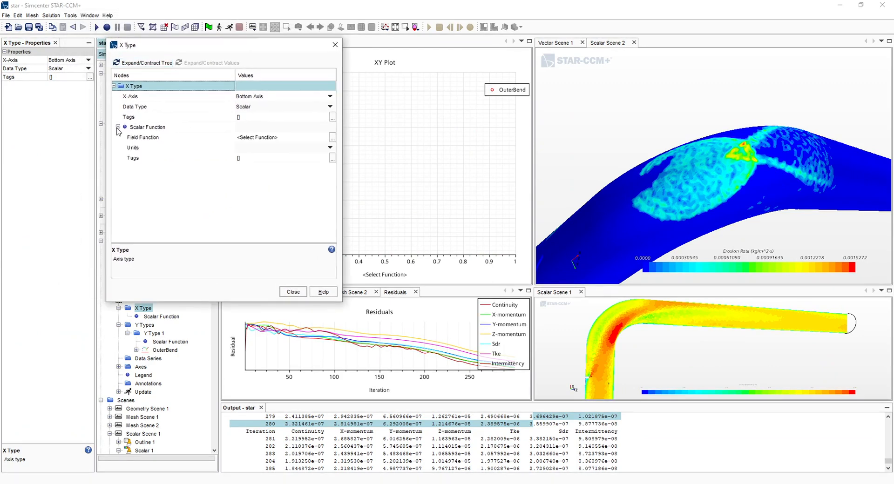
left_click(272, 137)
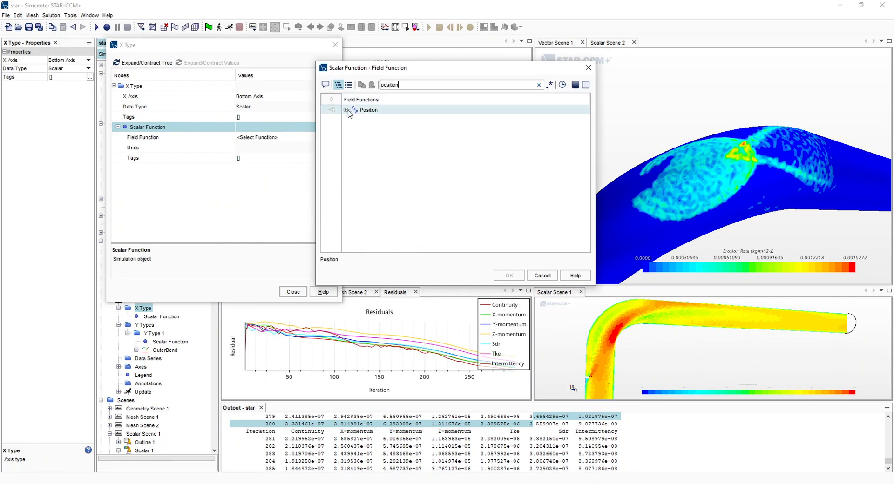
left_click(346, 110)
left_click(354, 127)
left_click(388, 161)
left_click(364, 160)
left_click(400, 178)
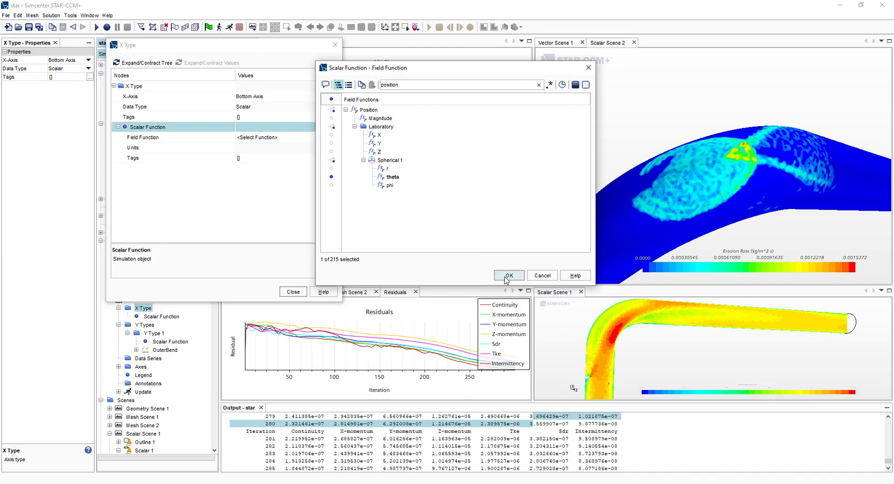
left_click(509, 276)
left_click(293, 292)
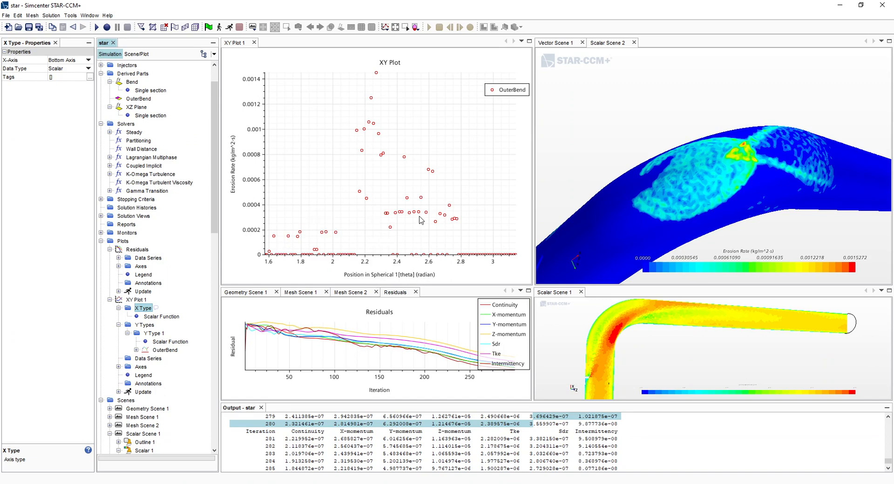
- Inspect the outer bend erosion in Scalar Scene 2 and compare it with the reference penetration ratio picture on slide 5 in PowerPoint
left_click_drag(688, 186, 680, 184)
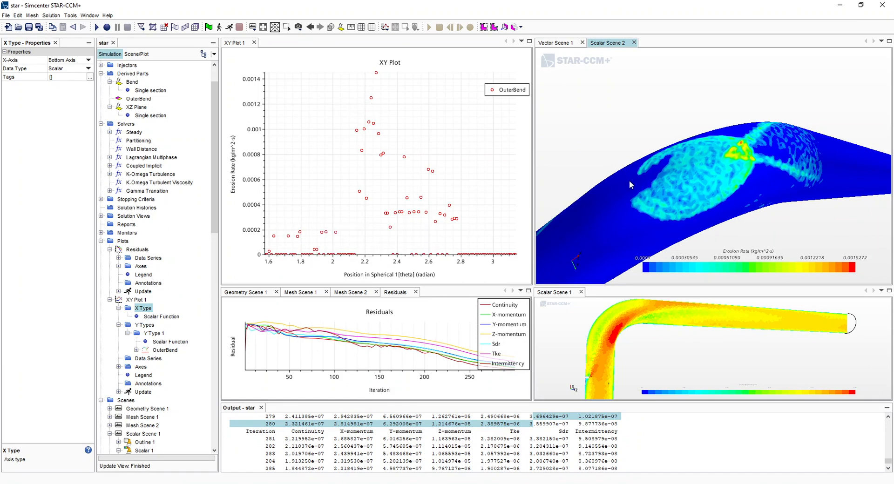
left_click_drag(755, 140, 642, 180)
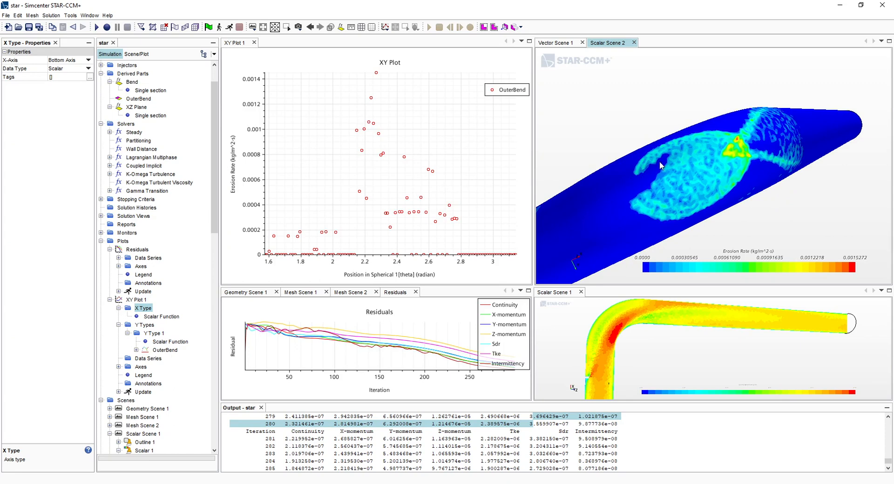
left_click_drag(711, 154, 668, 176)
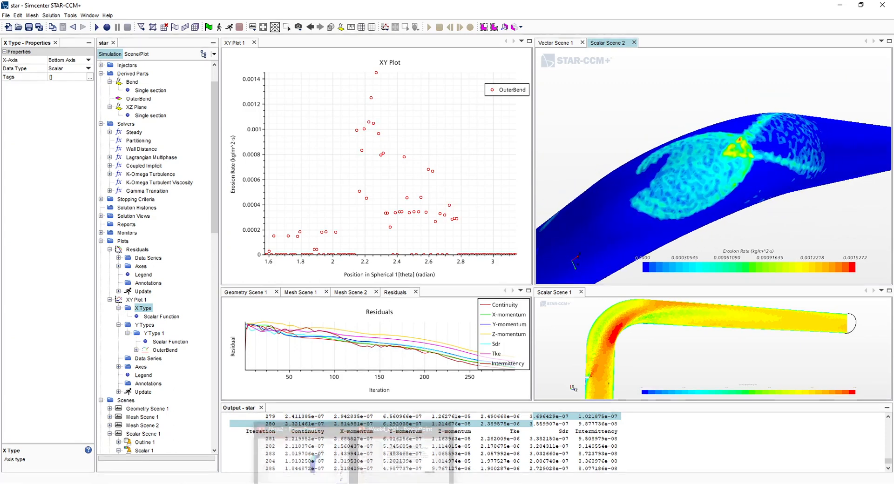
left_click(333, 461)
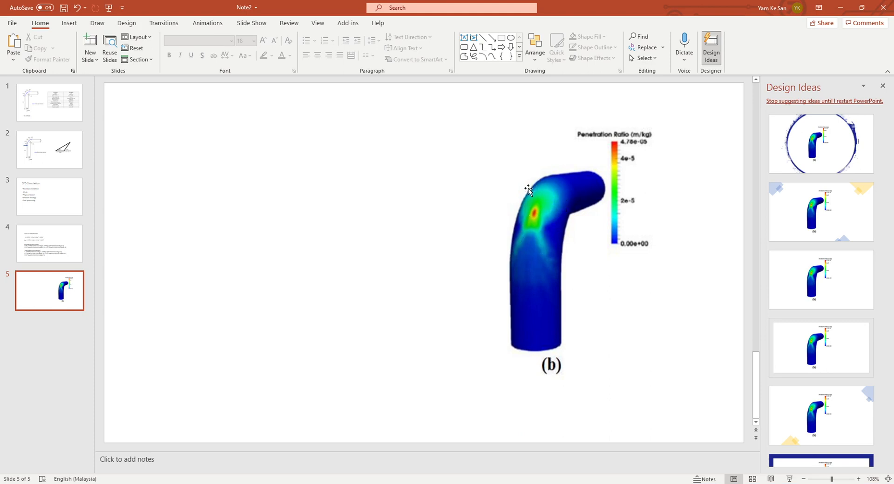
left_click(581, 233)
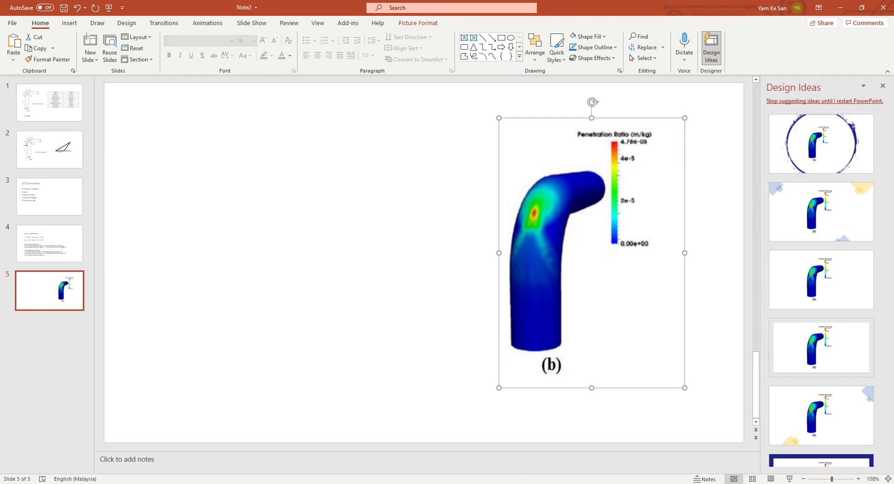
key("alt+Tab")
- Back in STAR-CCM+, examine the shape and location of the erosion pattern on the outer bend in Scalar Scene 2 from several angles
left_click_drag(717, 195, 623, 159)
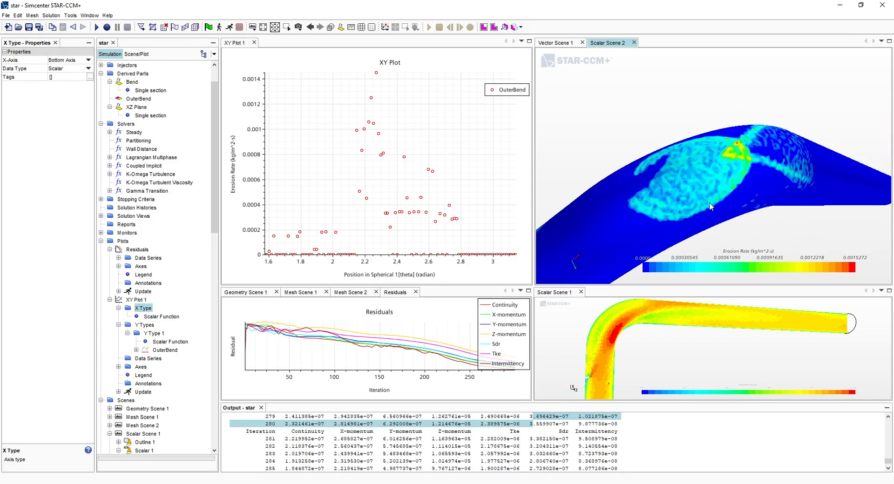
left_click_drag(734, 157, 650, 201)
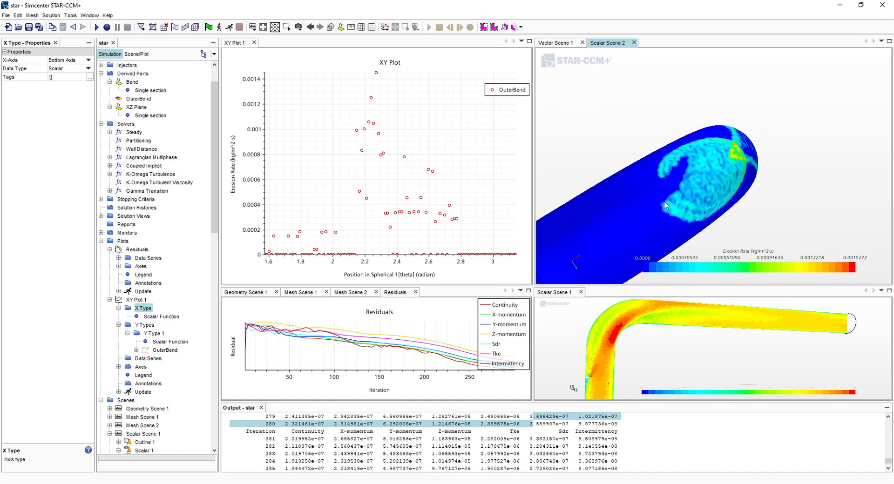
left_click_drag(748, 142, 601, 230)
left_click_drag(656, 202, 710, 219)
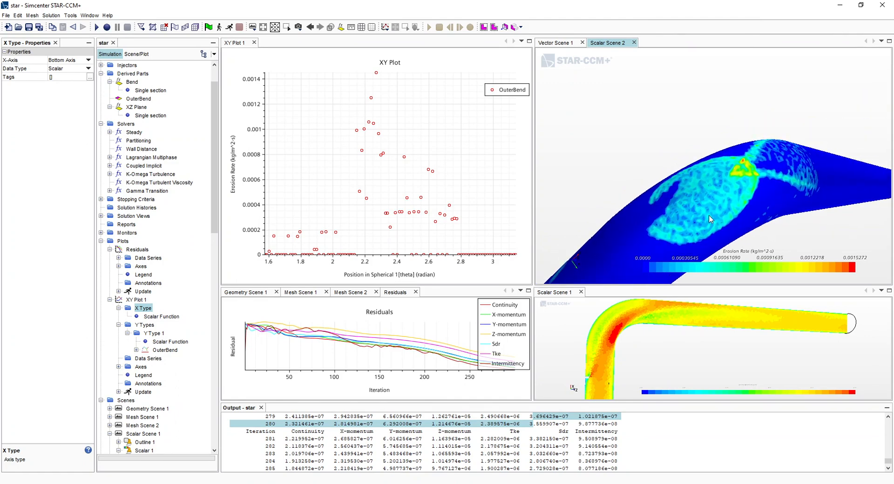
left_click_drag(724, 204, 717, 191)
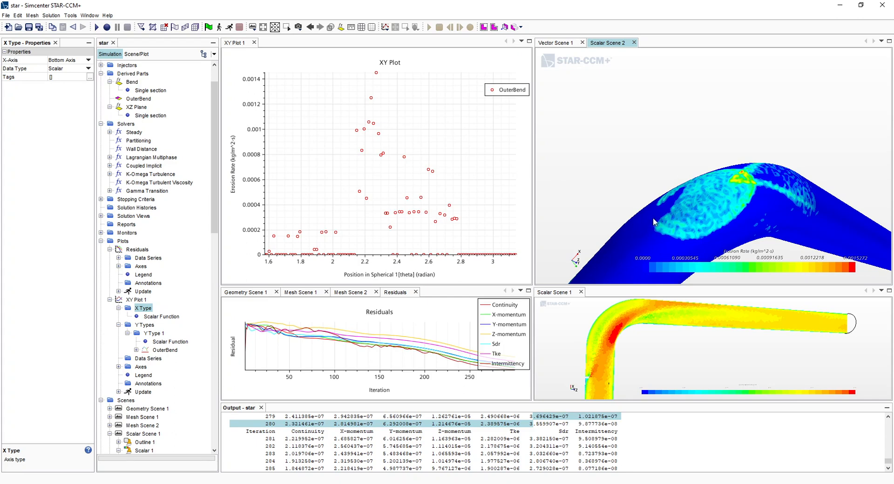
left_click_drag(613, 235, 581, 265)
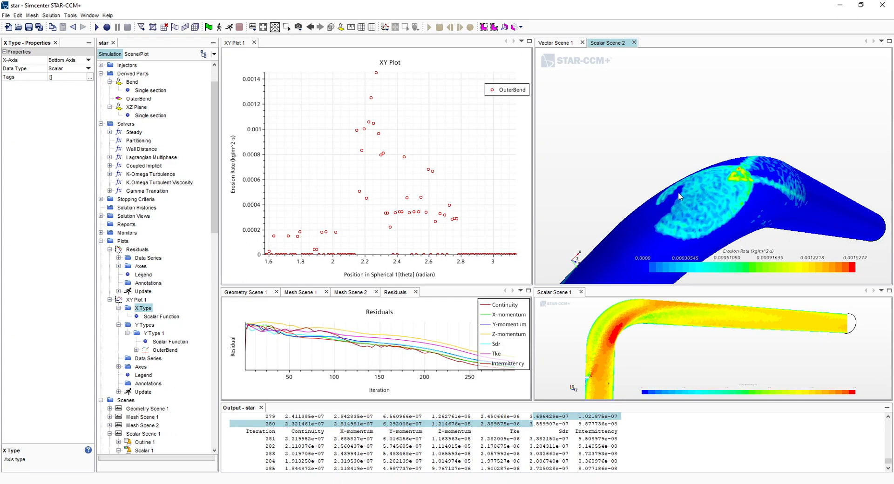
left_click_drag(717, 203, 663, 244)
left_click_drag(758, 205, 618, 234)
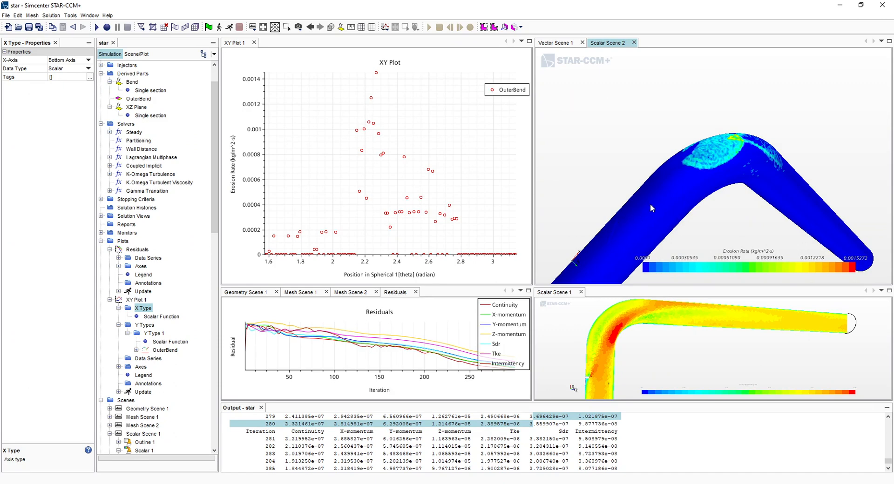
left_click_drag(654, 209, 621, 223)
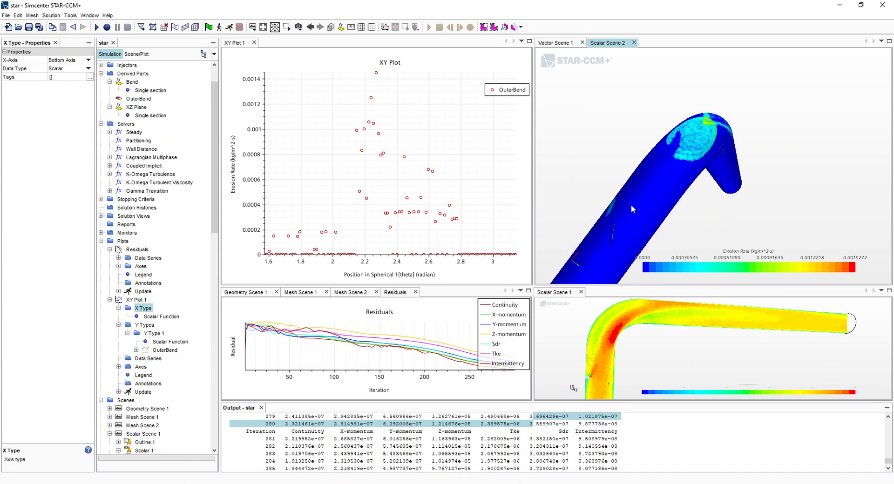
left_click_drag(676, 160, 623, 232)
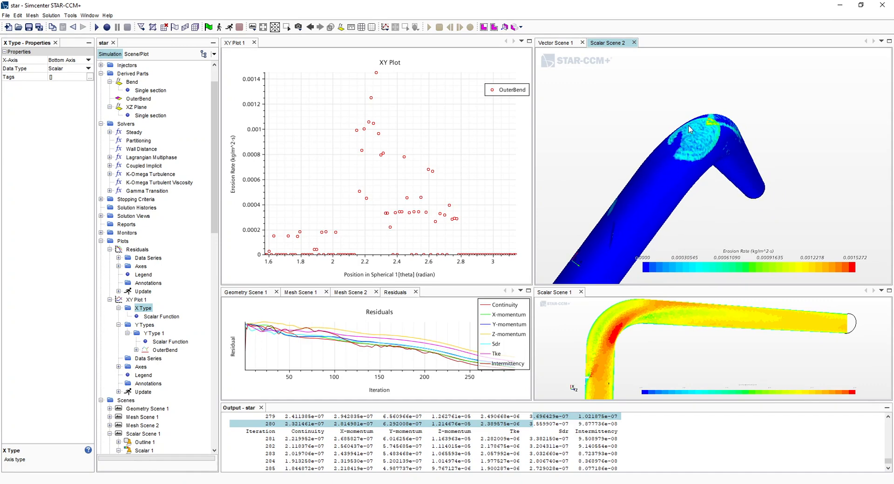
left_click_drag(683, 125, 670, 137)
- Resize the plot and scene panes to enlarge Residuals and Scalar Scene 1 and align the divider between the two columns
left_click_drag(533, 166, 528, 167)
left_click_drag(723, 287, 723, 258)
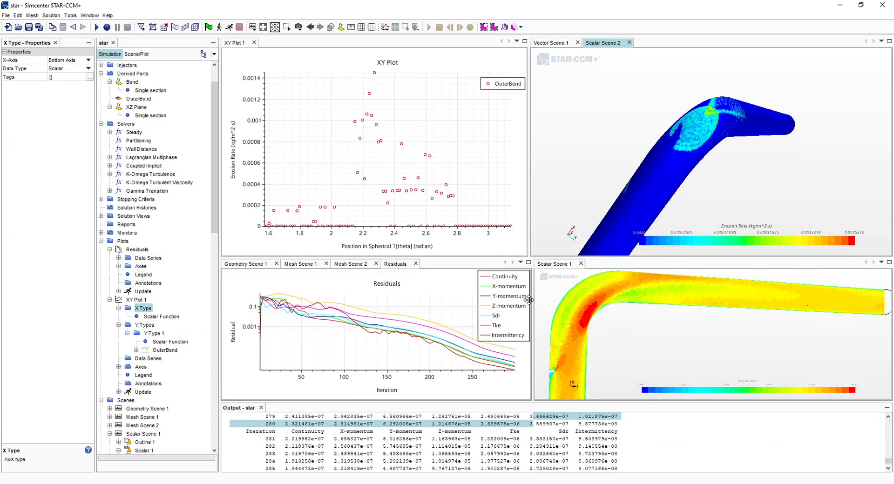
left_click_drag(532, 298, 528, 300)
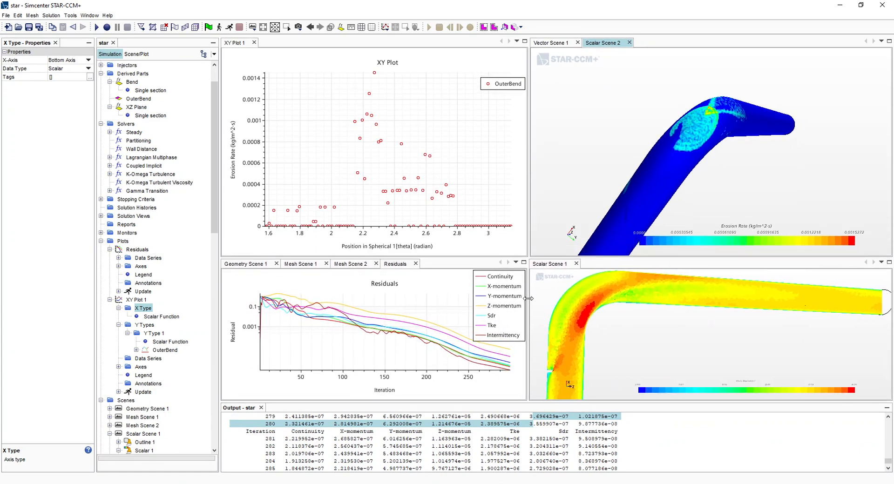